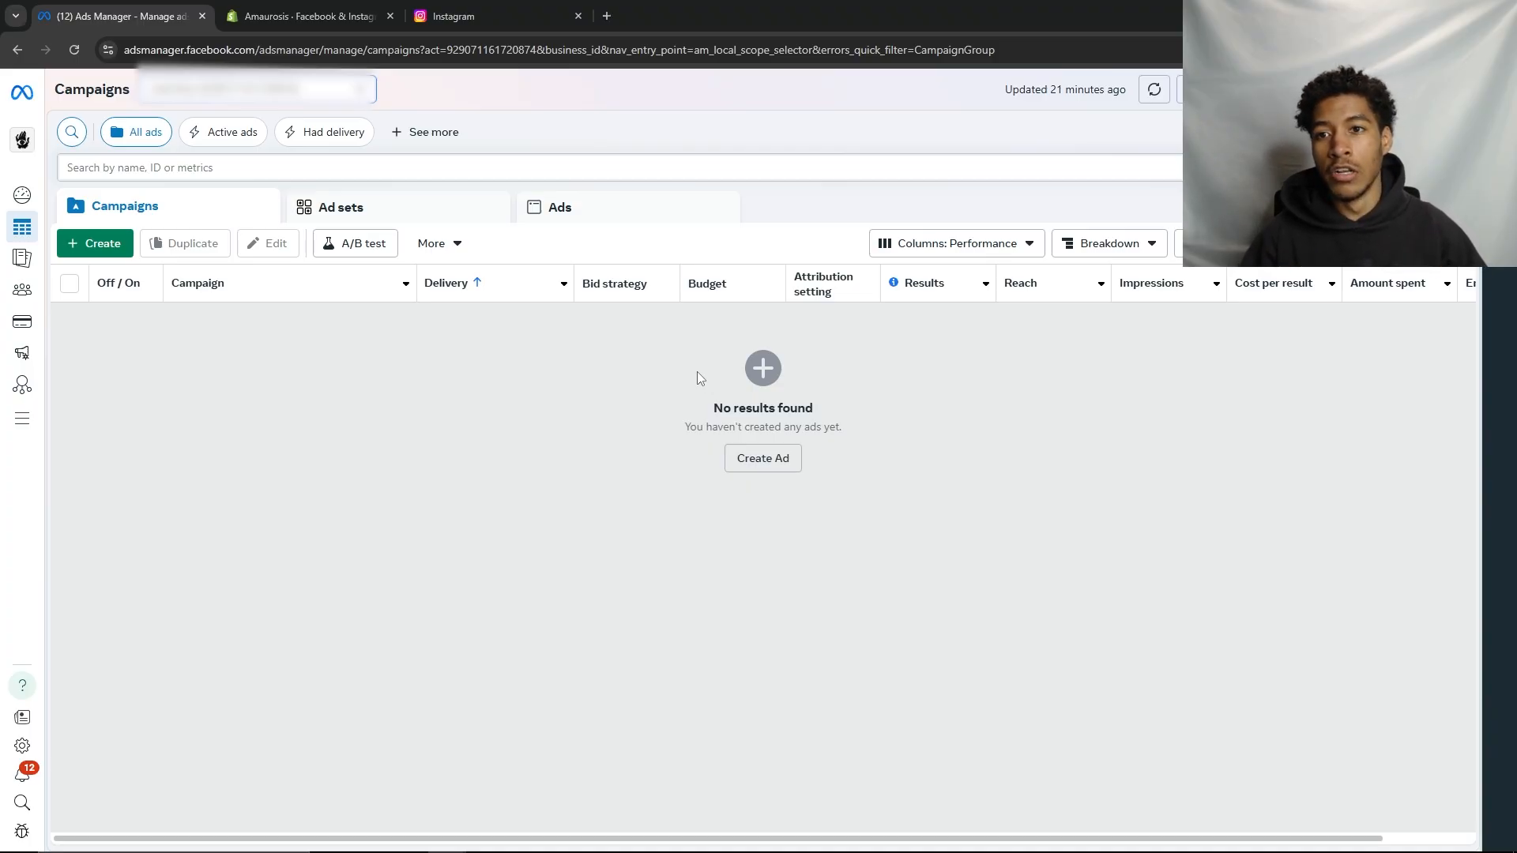
Switch to the Shopify admin's Facebook & Instagram settings and examine the data sharing level and the connected pixel dataset
{"action": "left_click", "coordinate": [286, 16]}
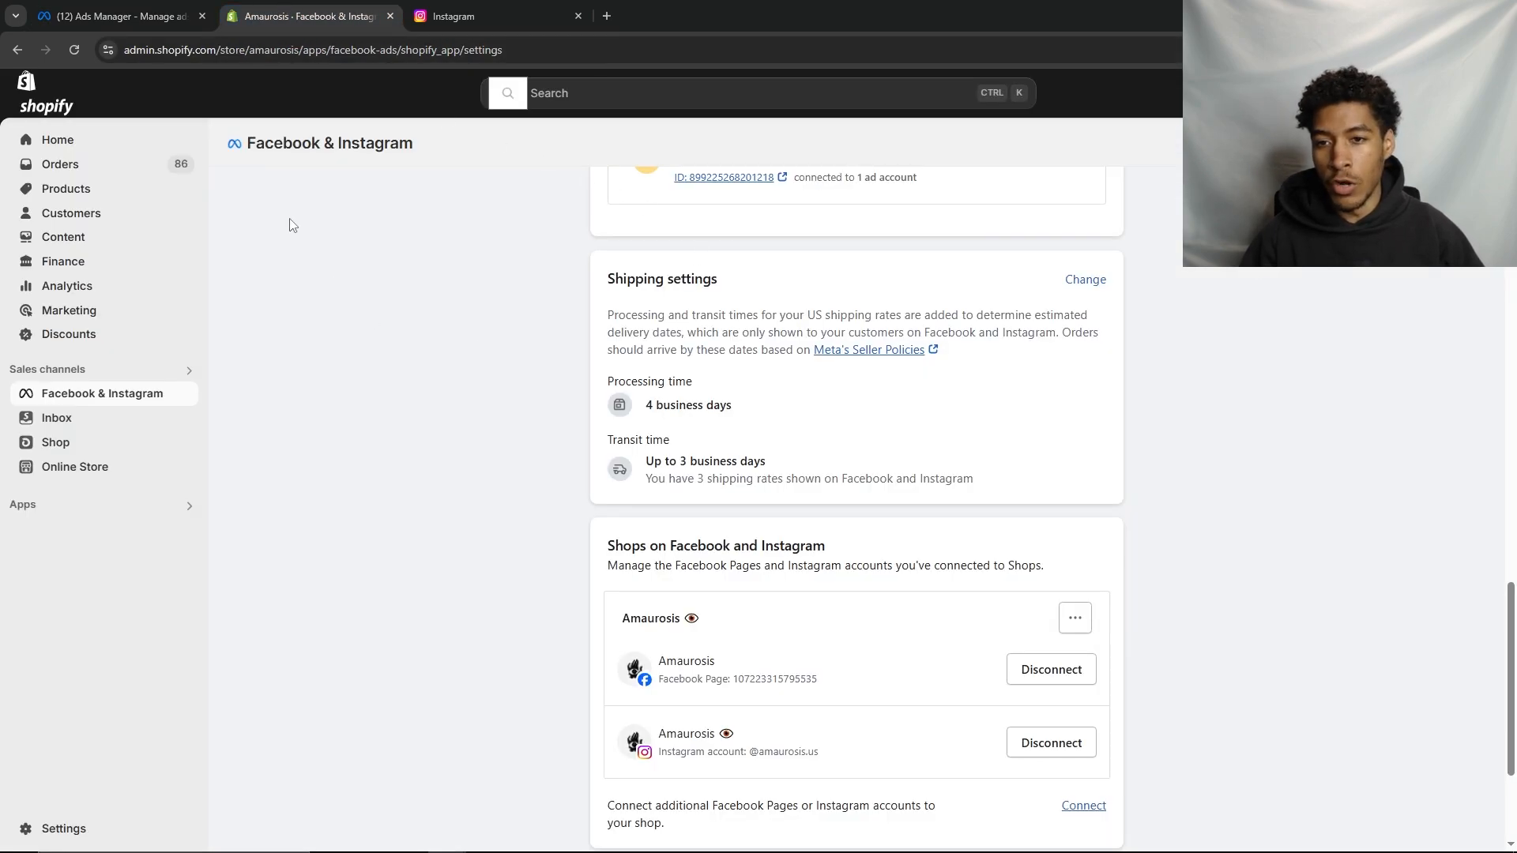
{"action": "left_click_drag", "start_coordinate": [245, 143], "coordinate": [452, 142]}
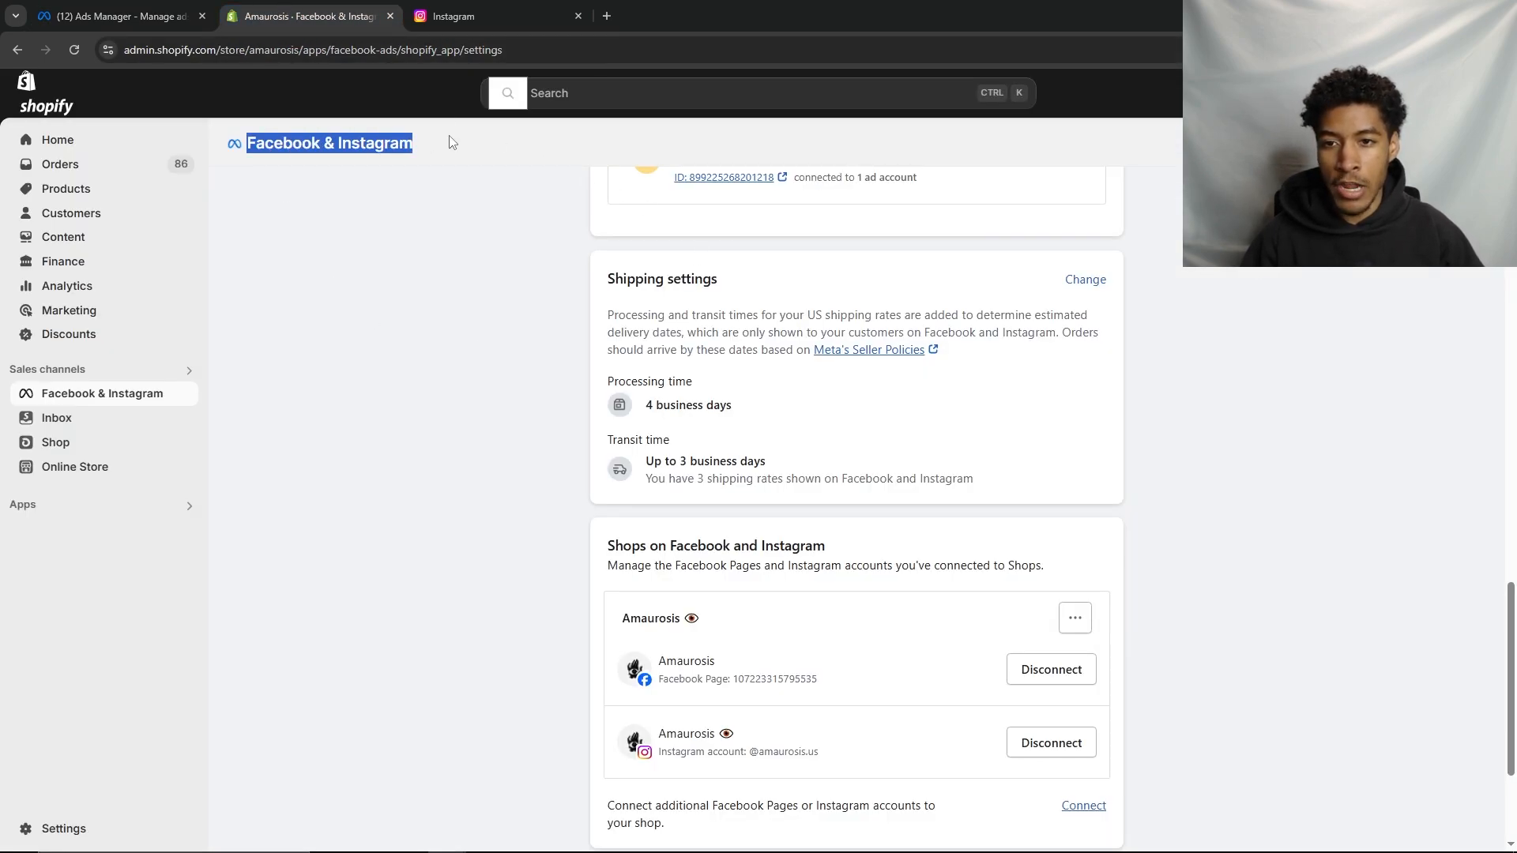
{"action": "left_click", "coordinate": [468, 208]}
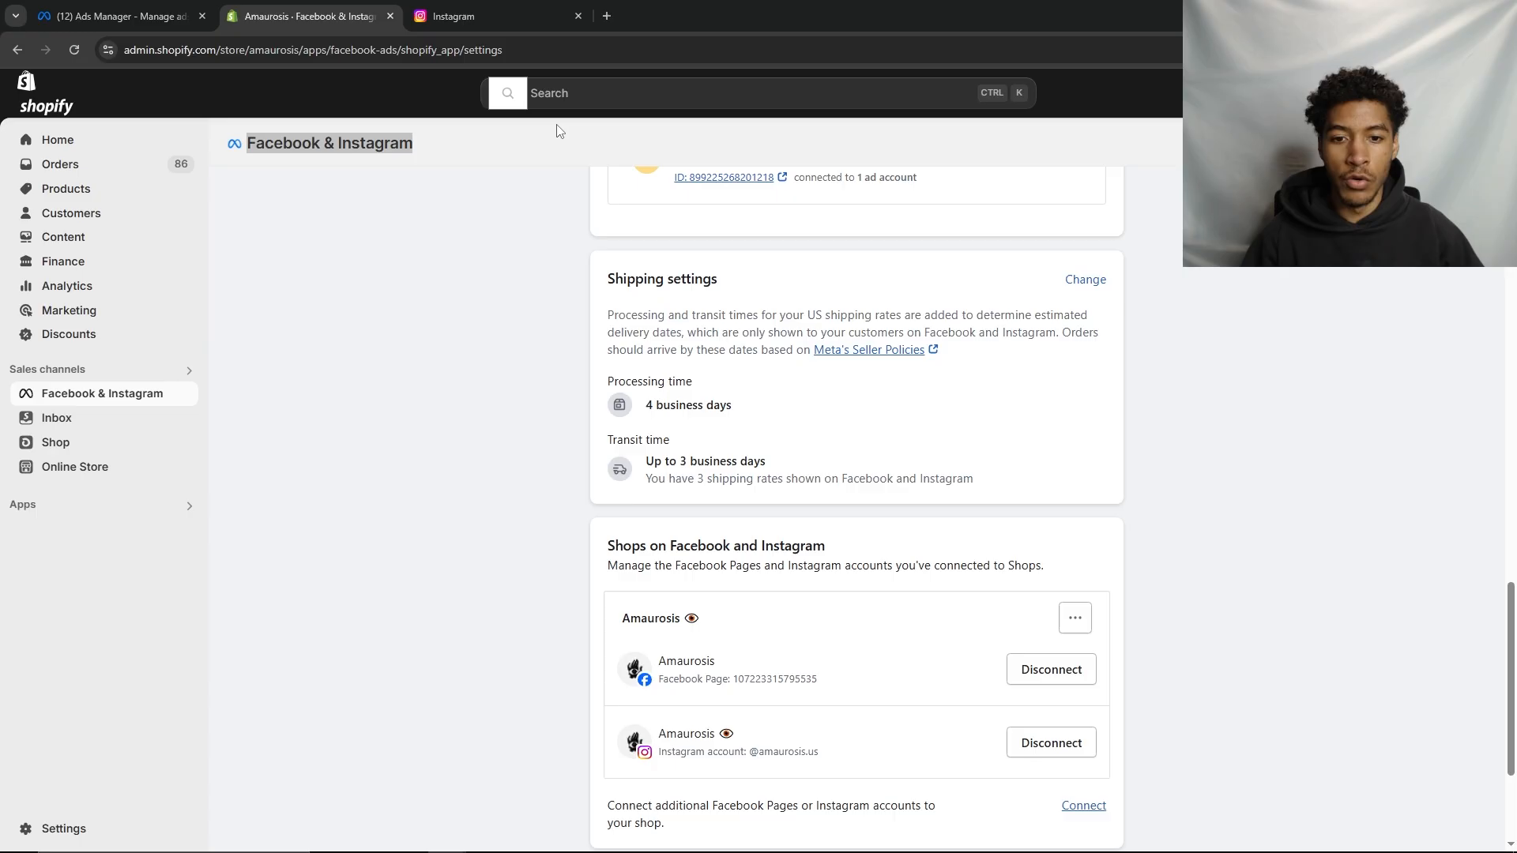
{"action": "scroll", "coordinate": [843, 332], "scroll_direction": "up", "scroll_amount": 2}
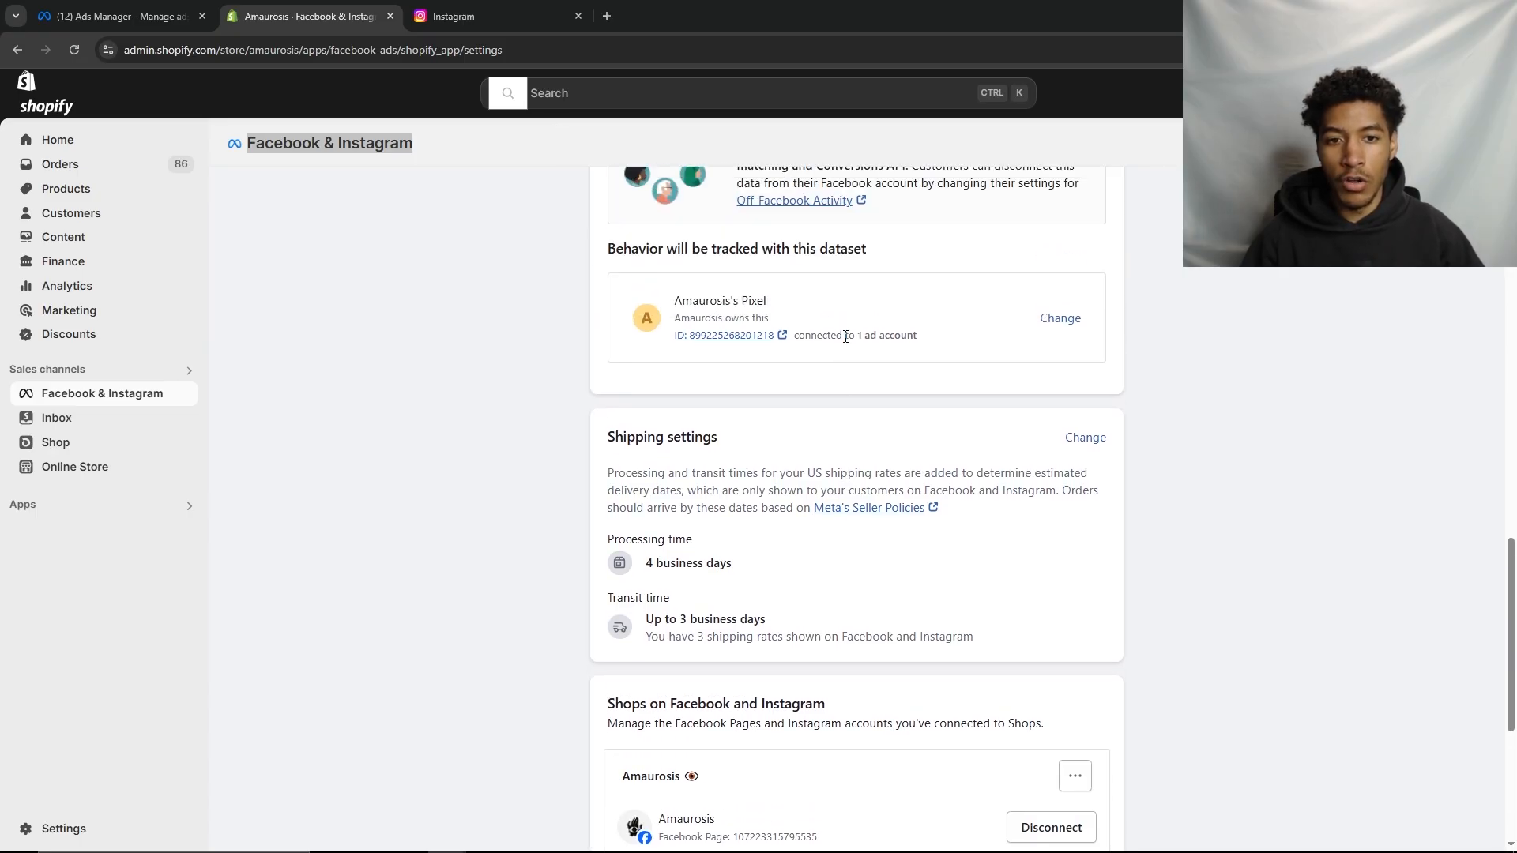
{"action": "scroll", "coordinate": [845, 336], "scroll_direction": "up", "scroll_amount": 4}
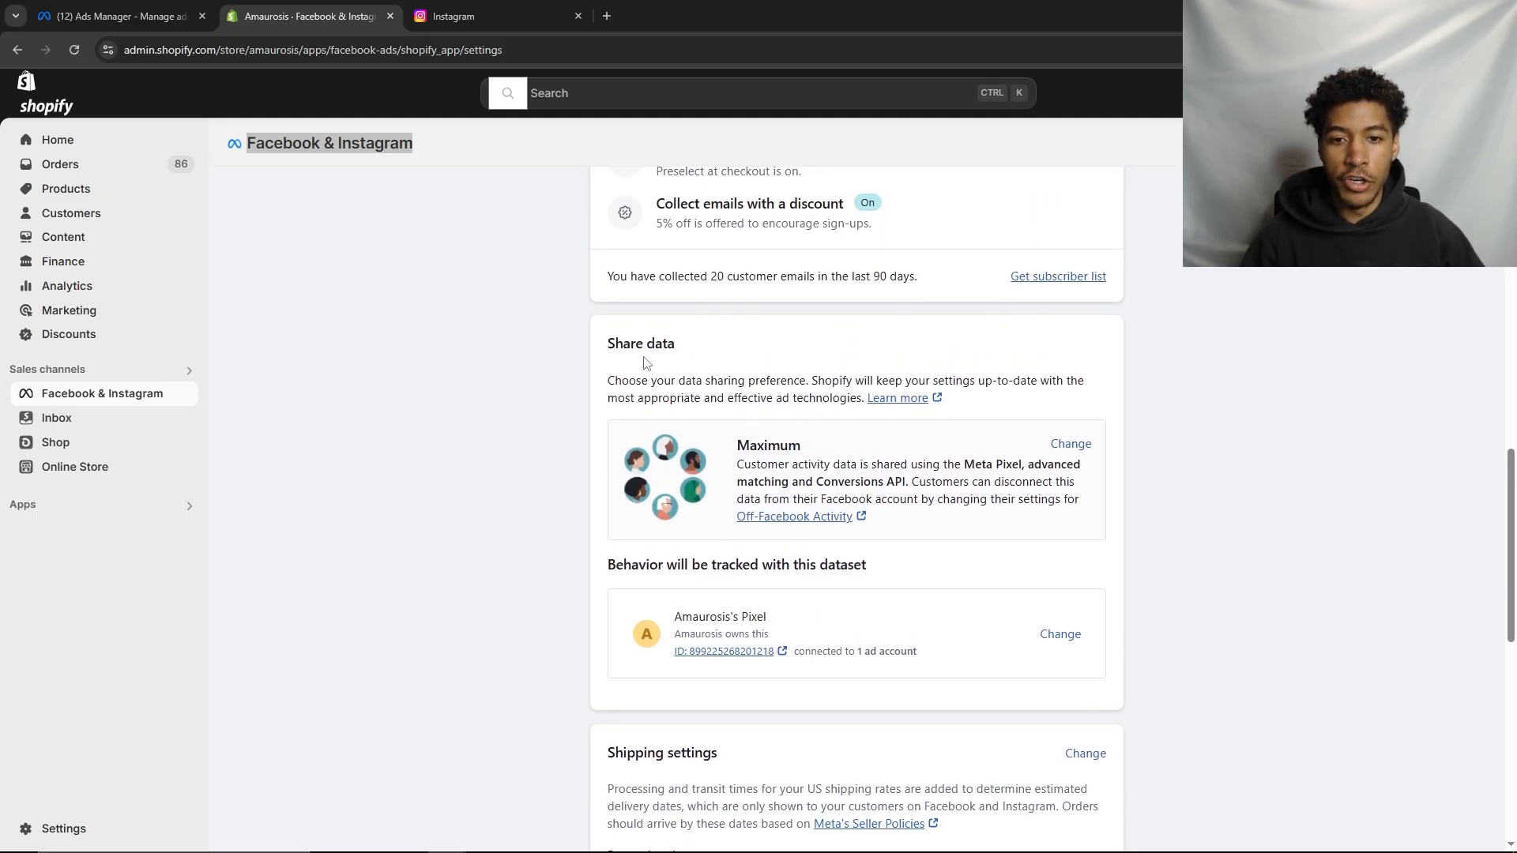
{"action": "left_click_drag", "start_coordinate": [615, 344], "coordinate": [681, 345]}
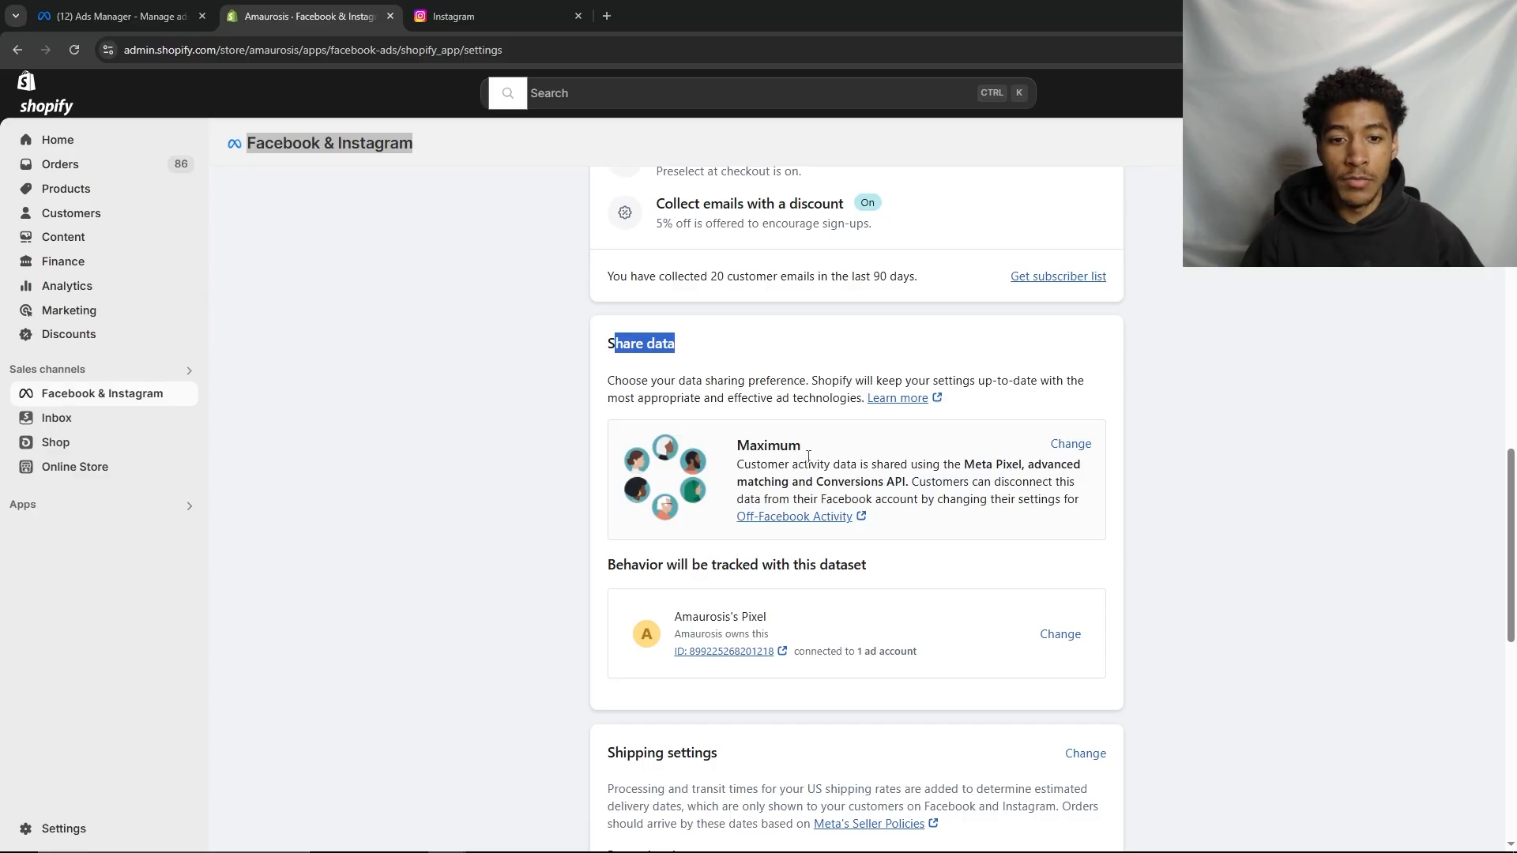
{"action": "scroll", "coordinate": [809, 458], "scroll_direction": "down", "scroll_amount": 1}
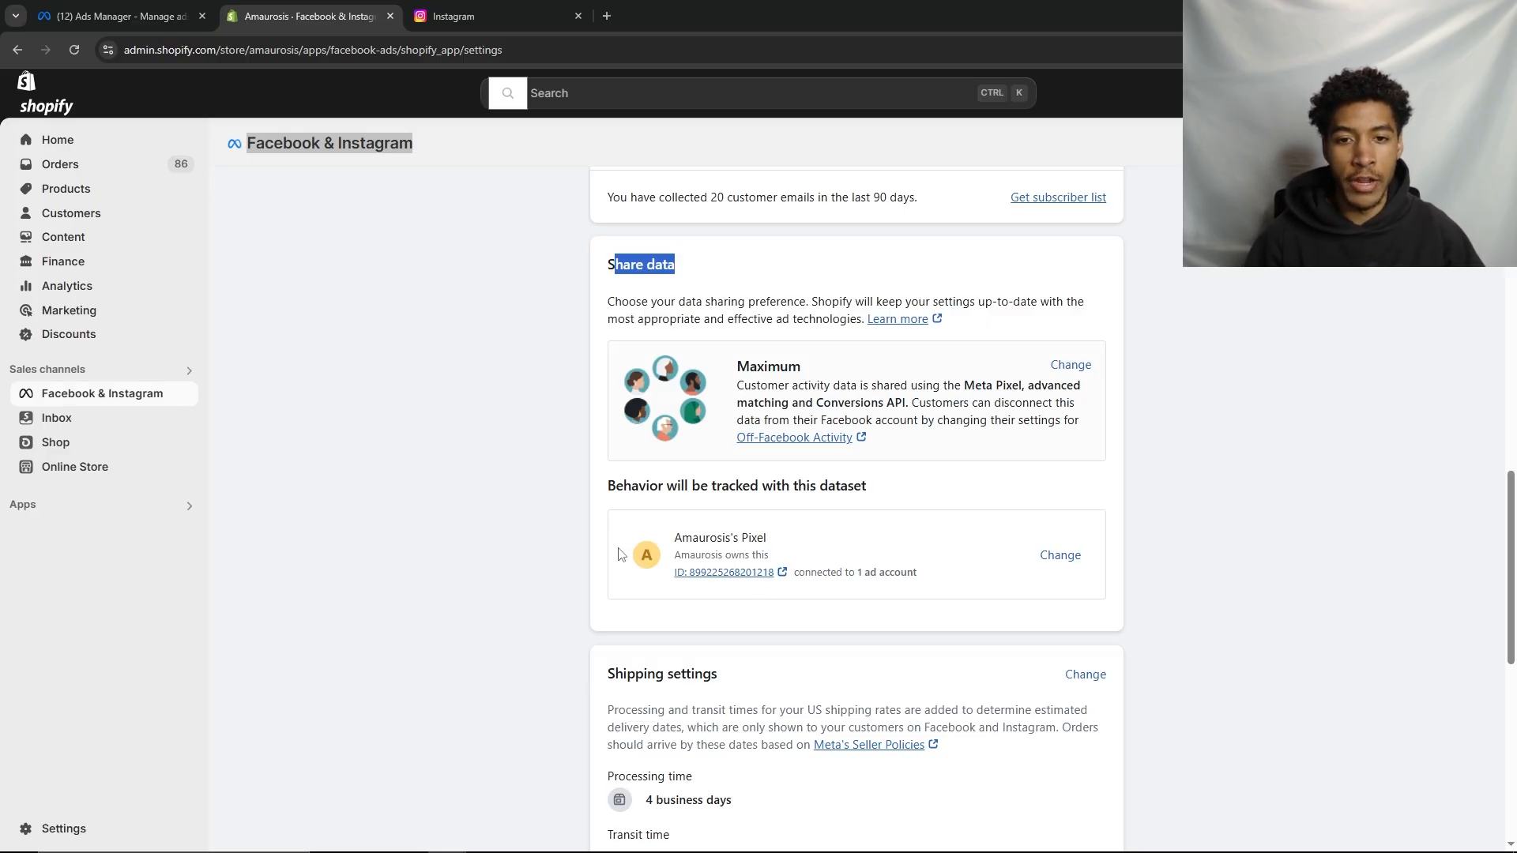
{"action": "left_click", "coordinate": [466, 492]}
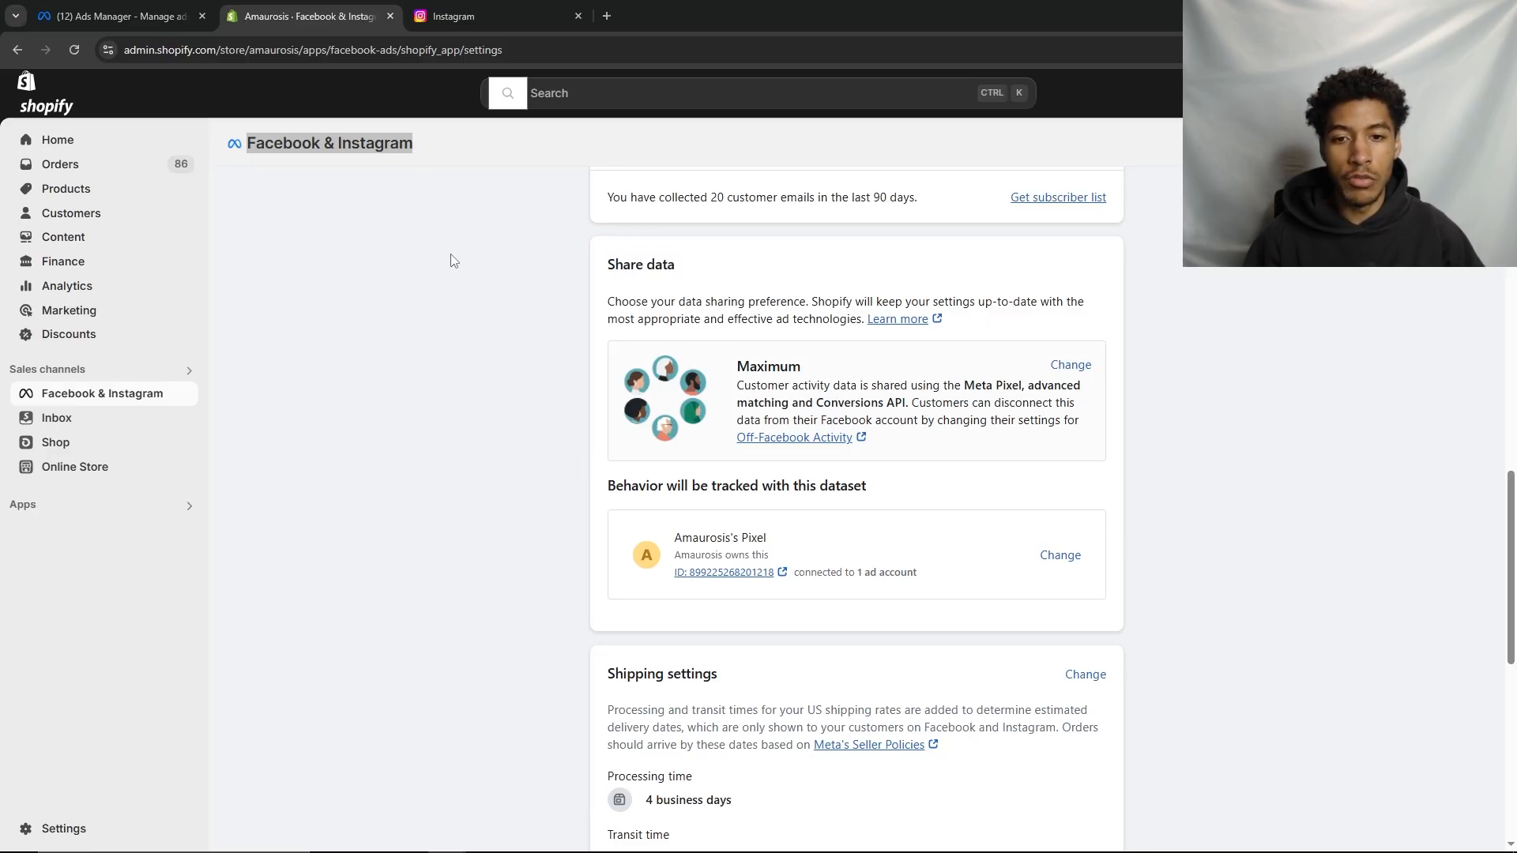
{"action": "scroll", "coordinate": [901, 522], "scroll_direction": "down", "scroll_amount": 1}
{"action": "scroll", "coordinate": [877, 439], "scroll_direction": "up", "scroll_amount": 1}
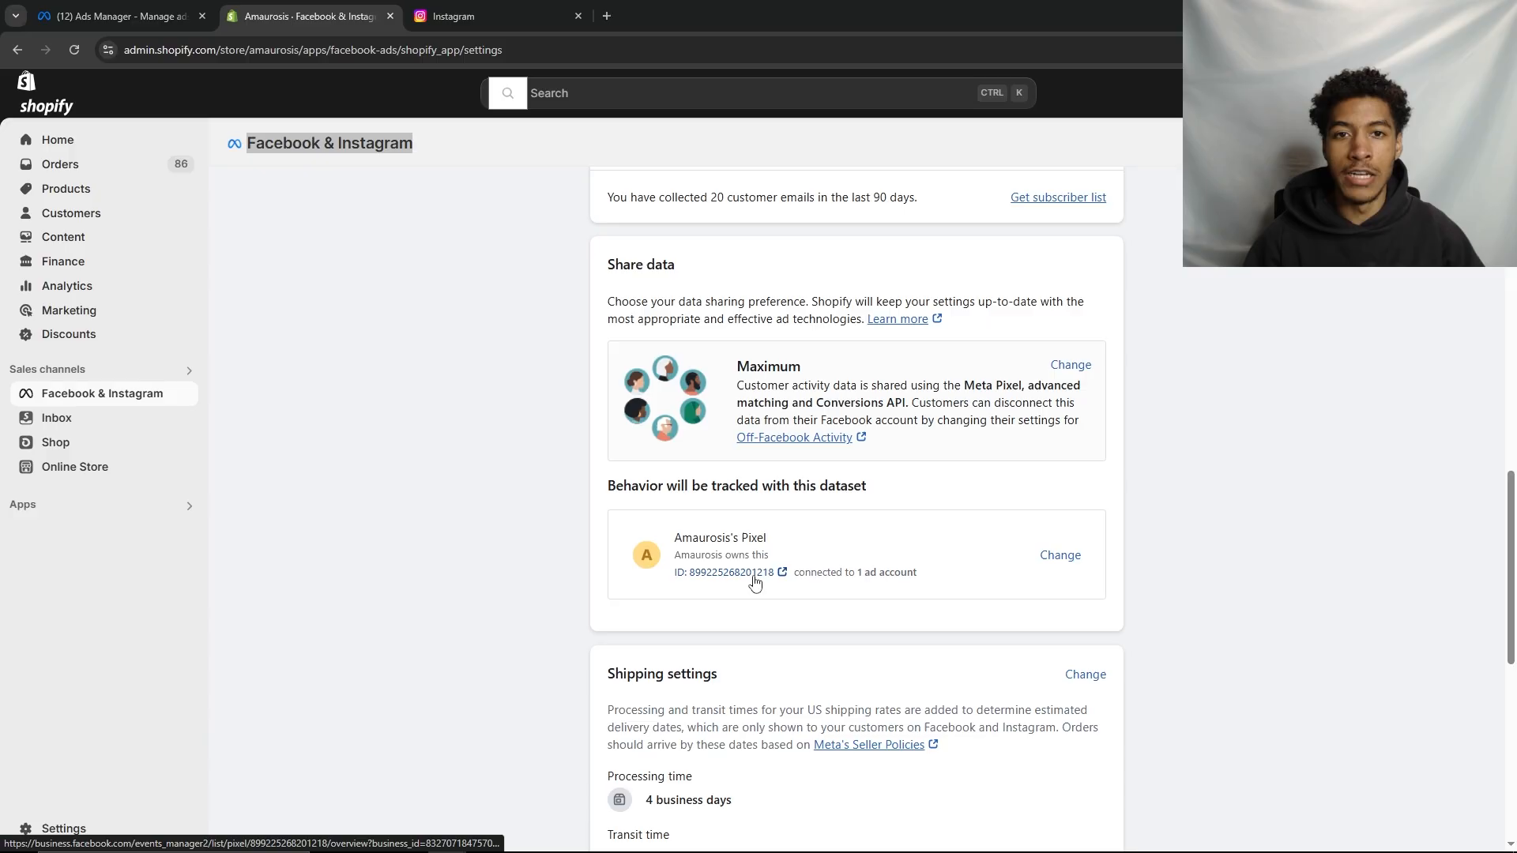
Switch back to Ads Manager and create a new auction campaign with the Sales objective and the manual sales campaign setup
{"action": "left_click", "coordinate": [156, 6]}
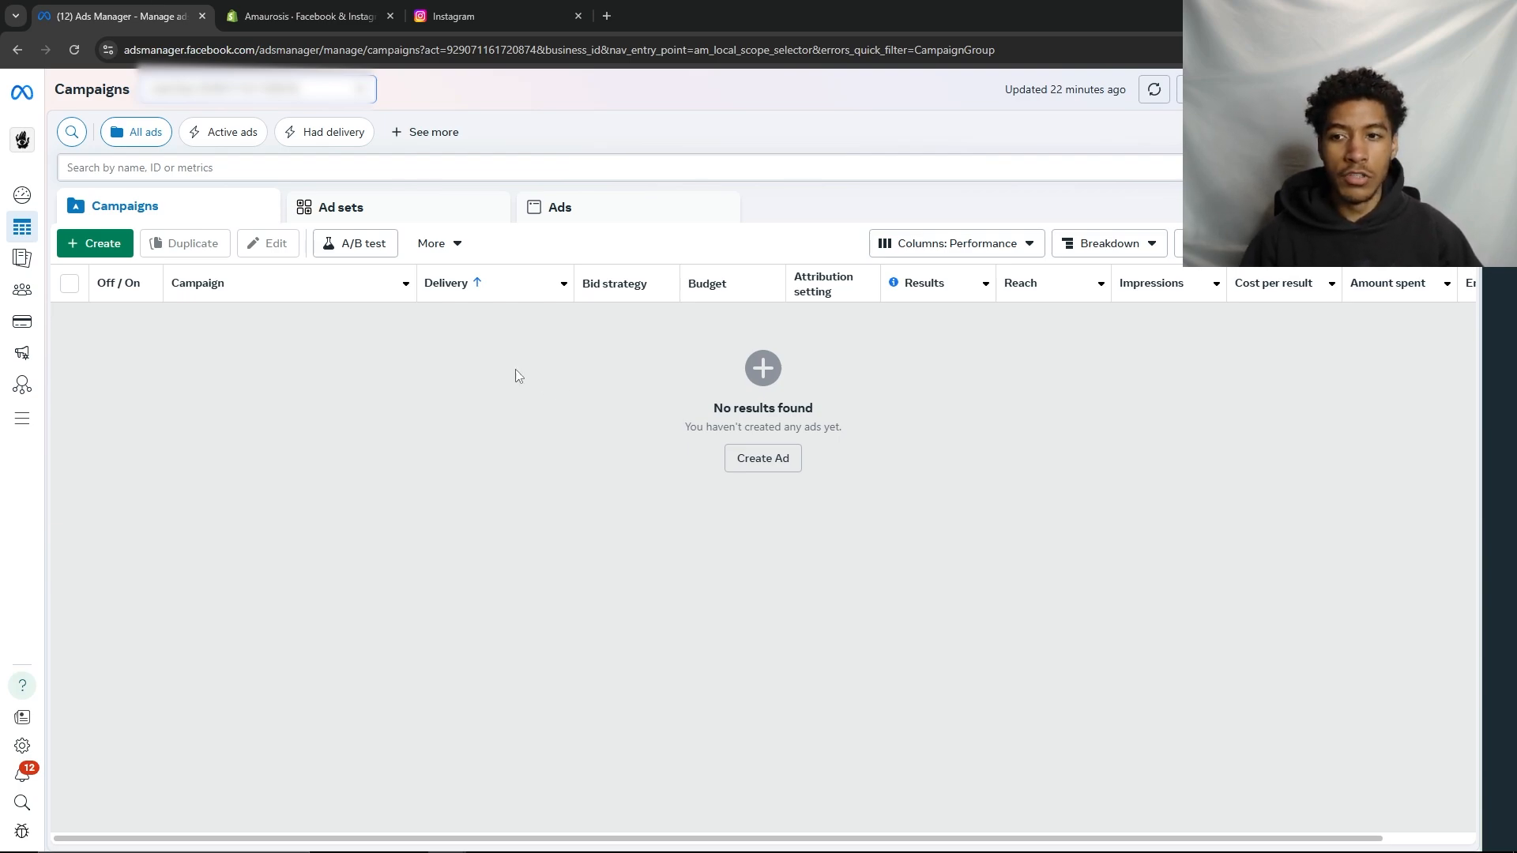
{"action": "left_click", "coordinate": [116, 246]}
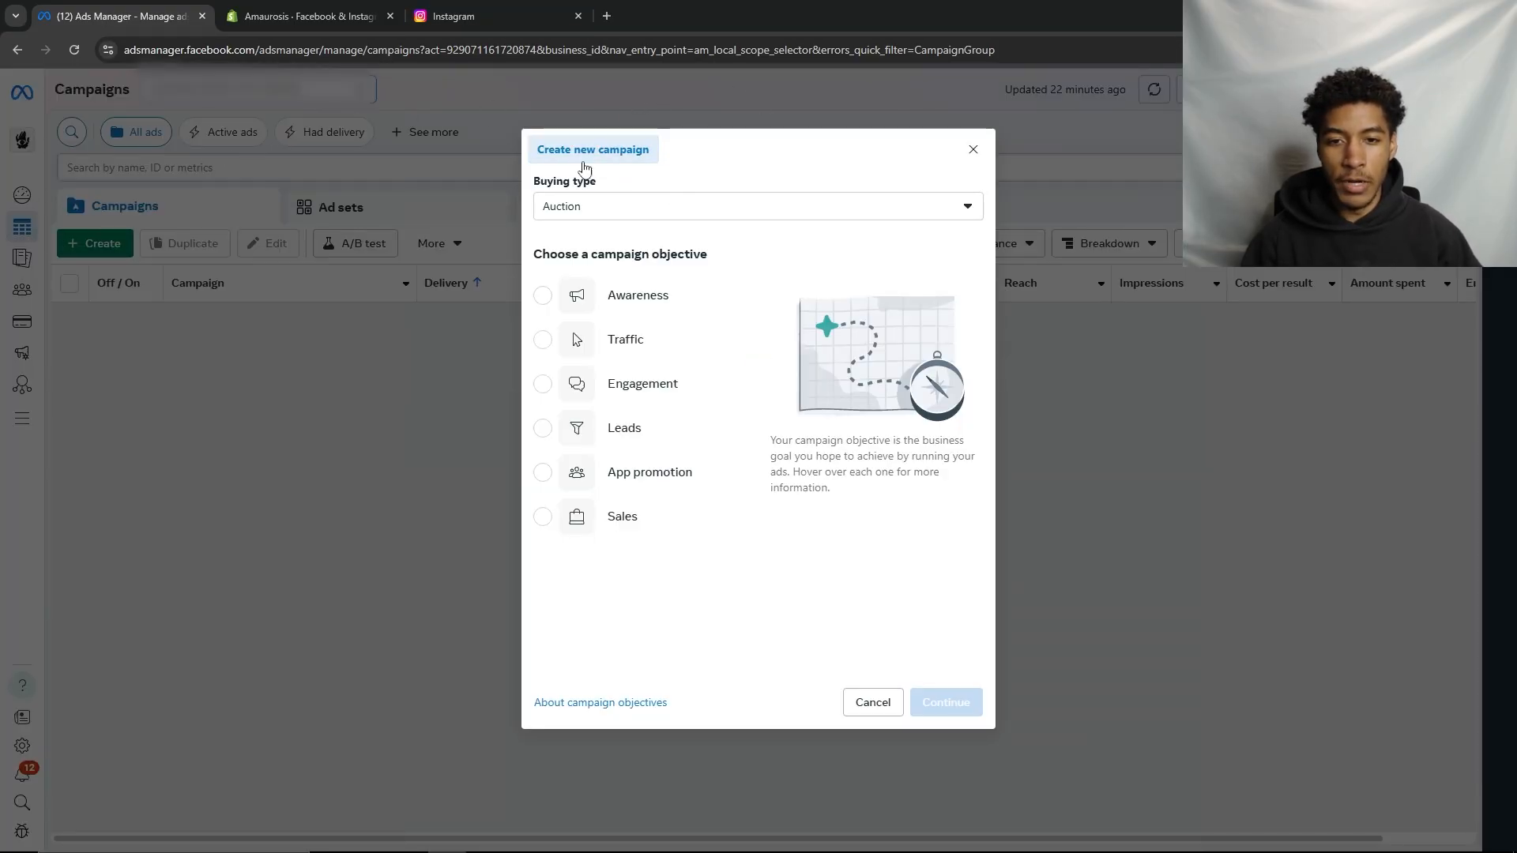
{"action": "left_click", "coordinate": [653, 523]}
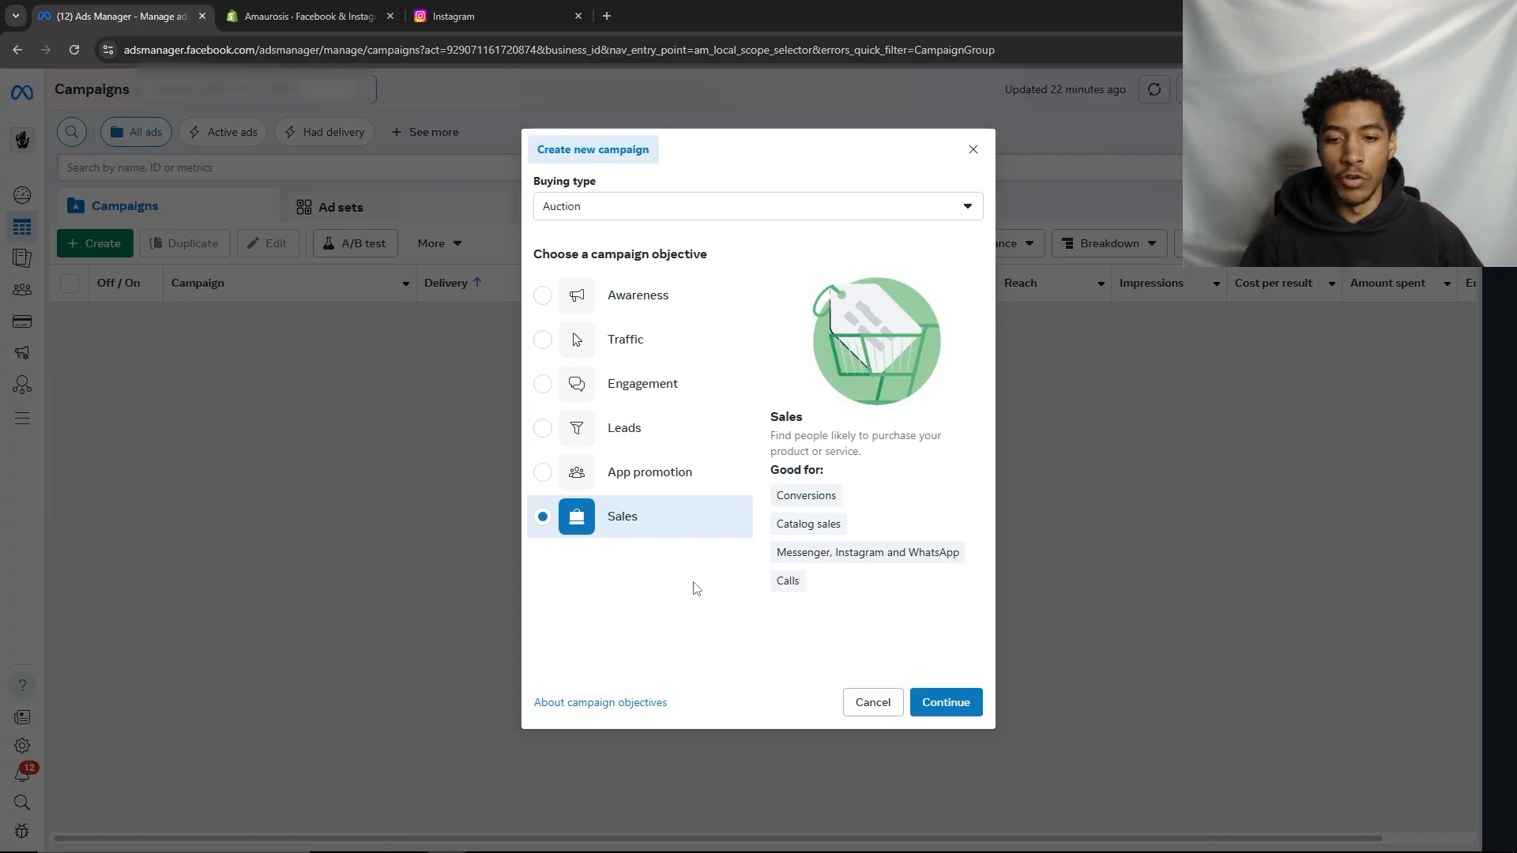
{"action": "left_click", "coordinate": [961, 701]}
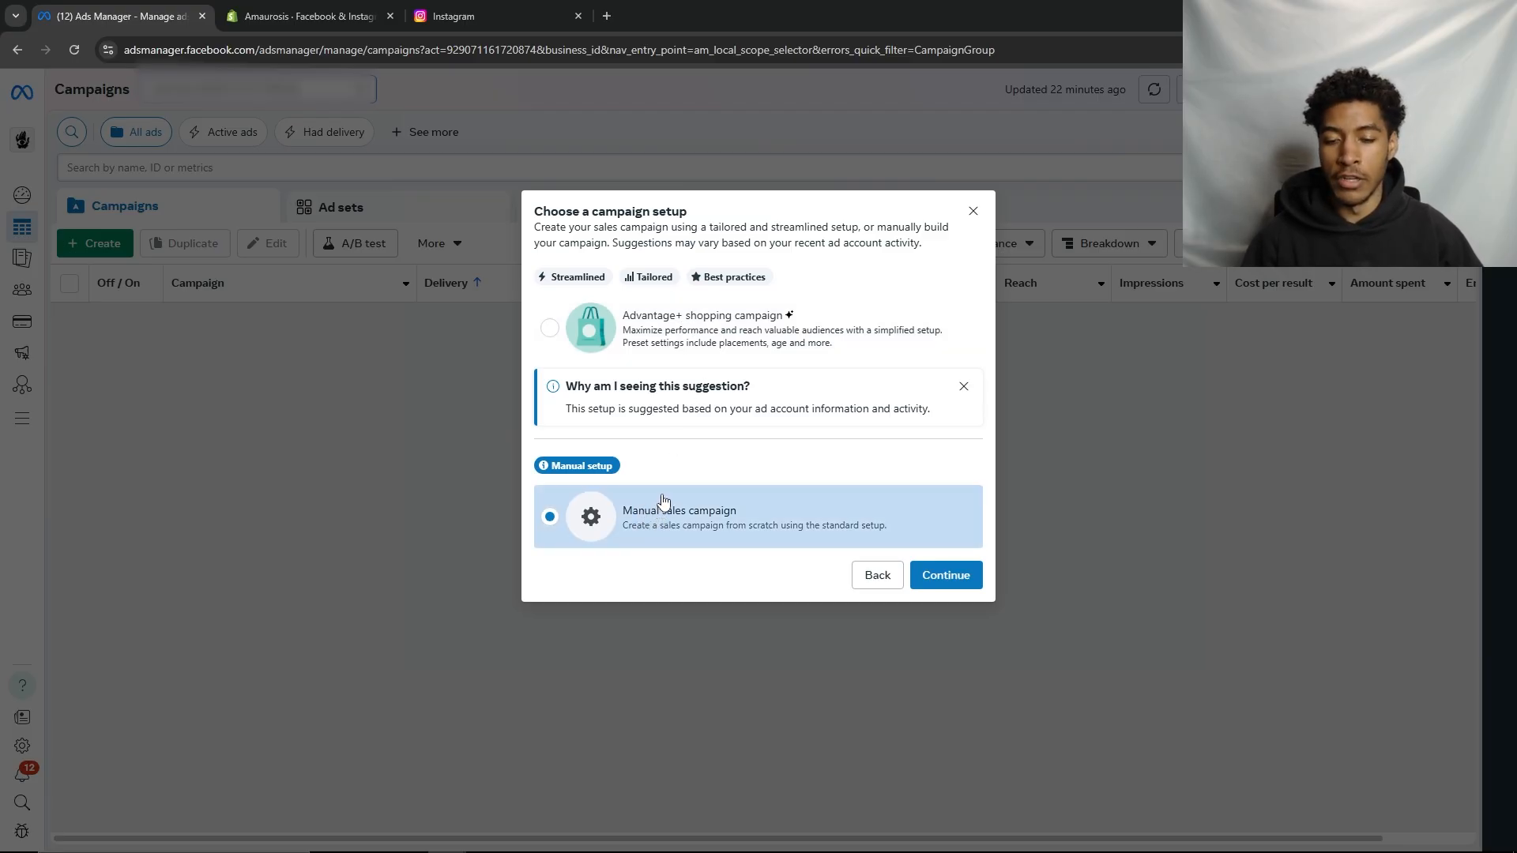
{"action": "left_click", "coordinate": [955, 572]}
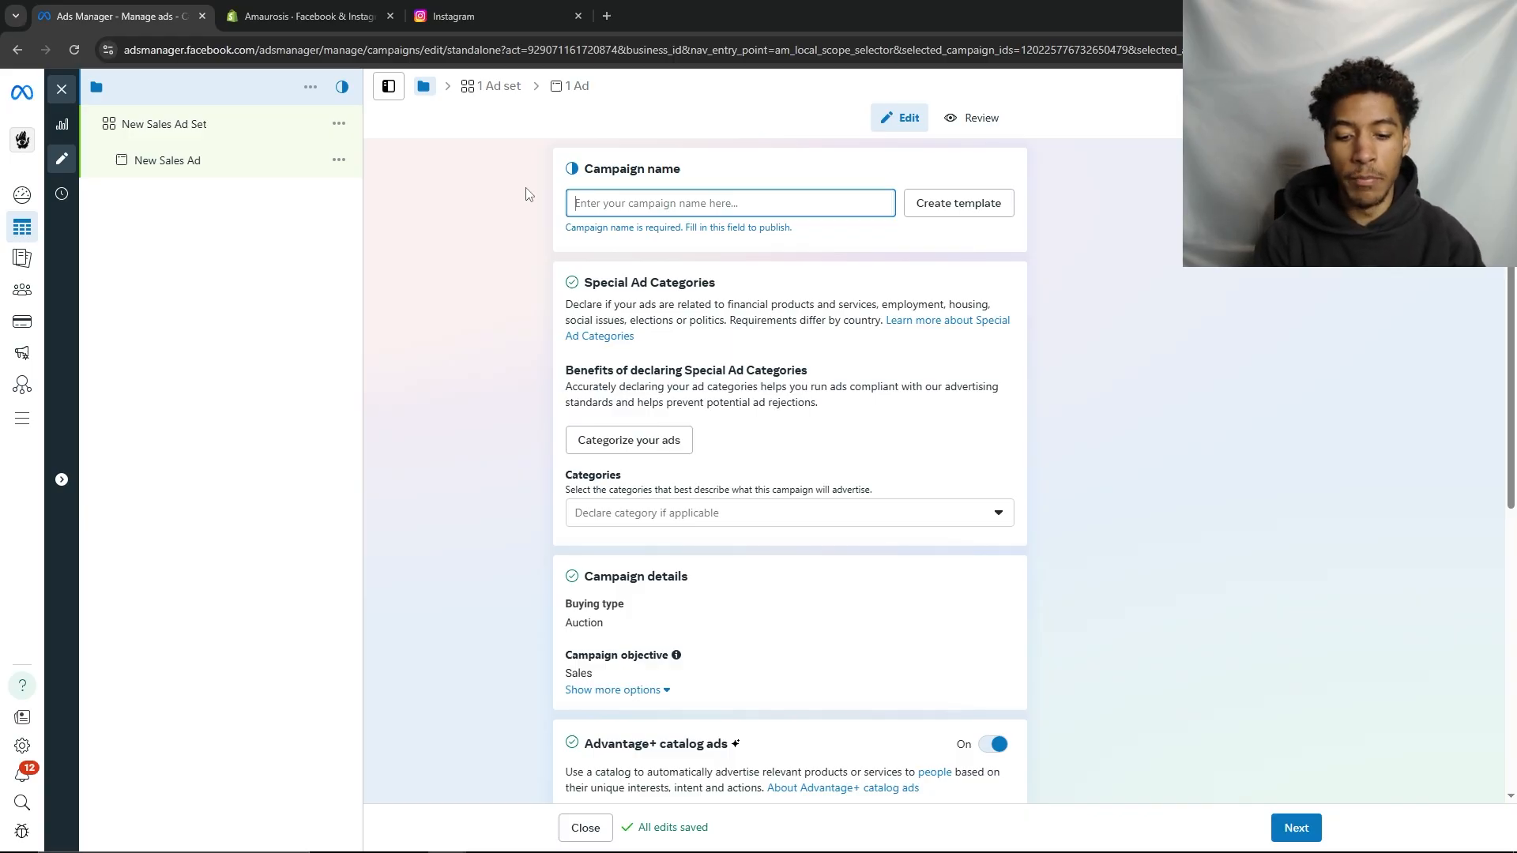
Name the campaign "5/5/25 - [Product] Collection"
{"action": "type", "text": "5/5/25"}
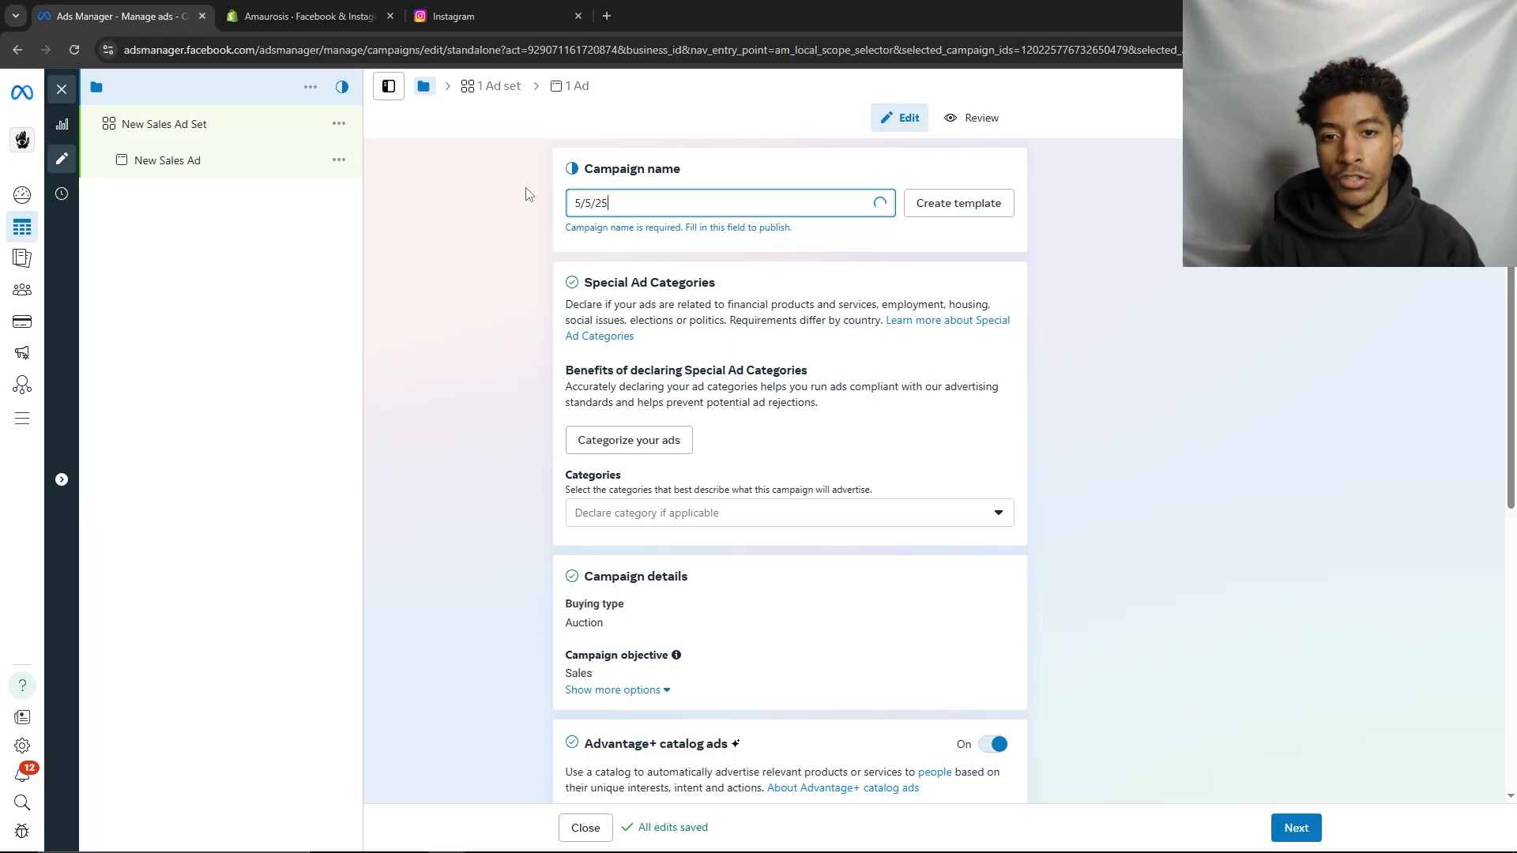
{"action": "type", "text": " - "}
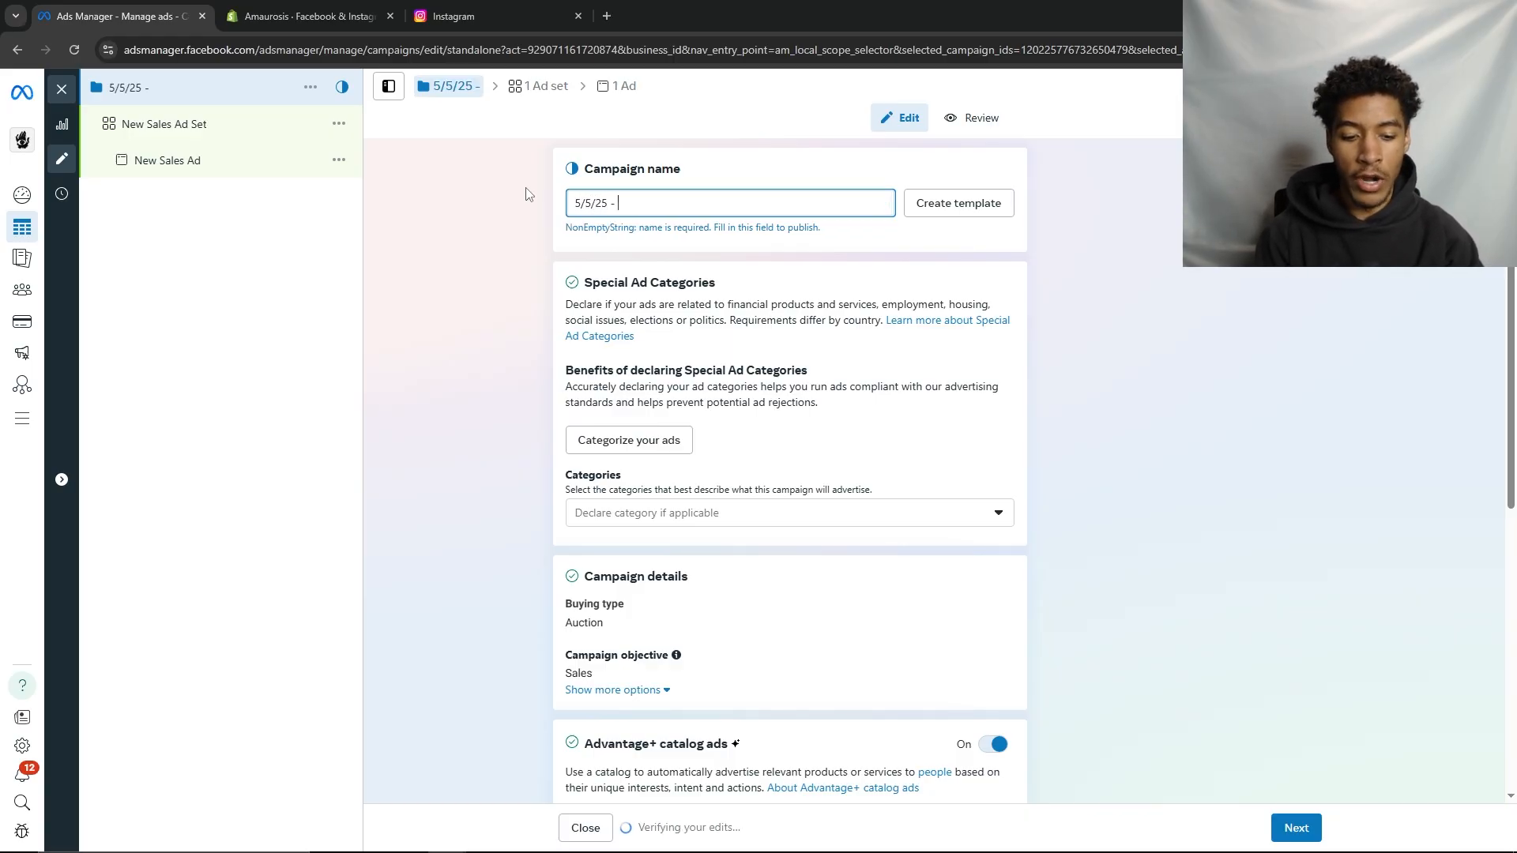
{"action": "type", "text": "[Prod"}
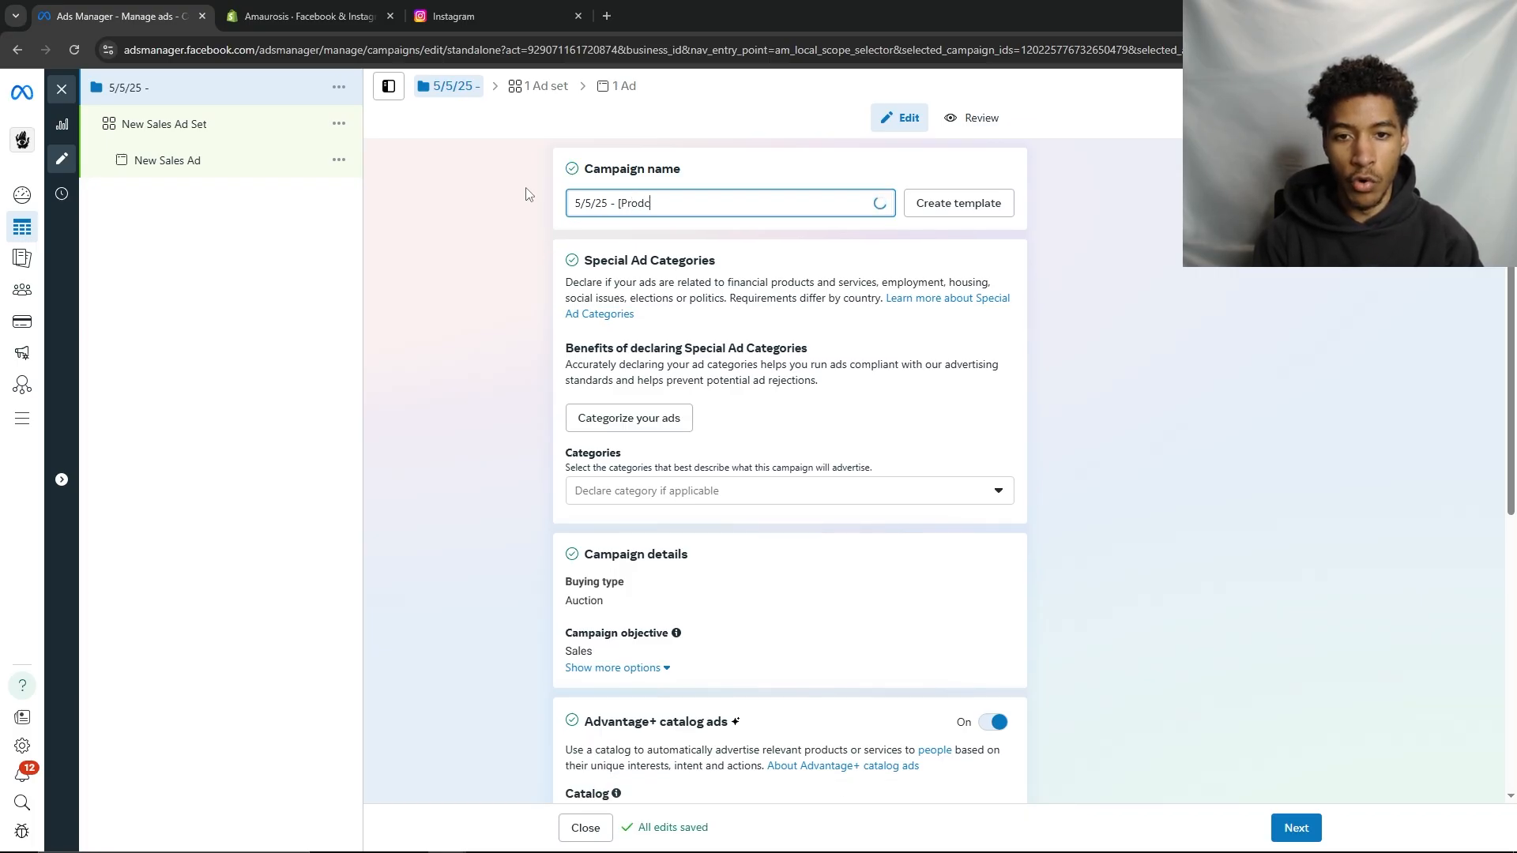
{"action": "type", "text": "uct] "}
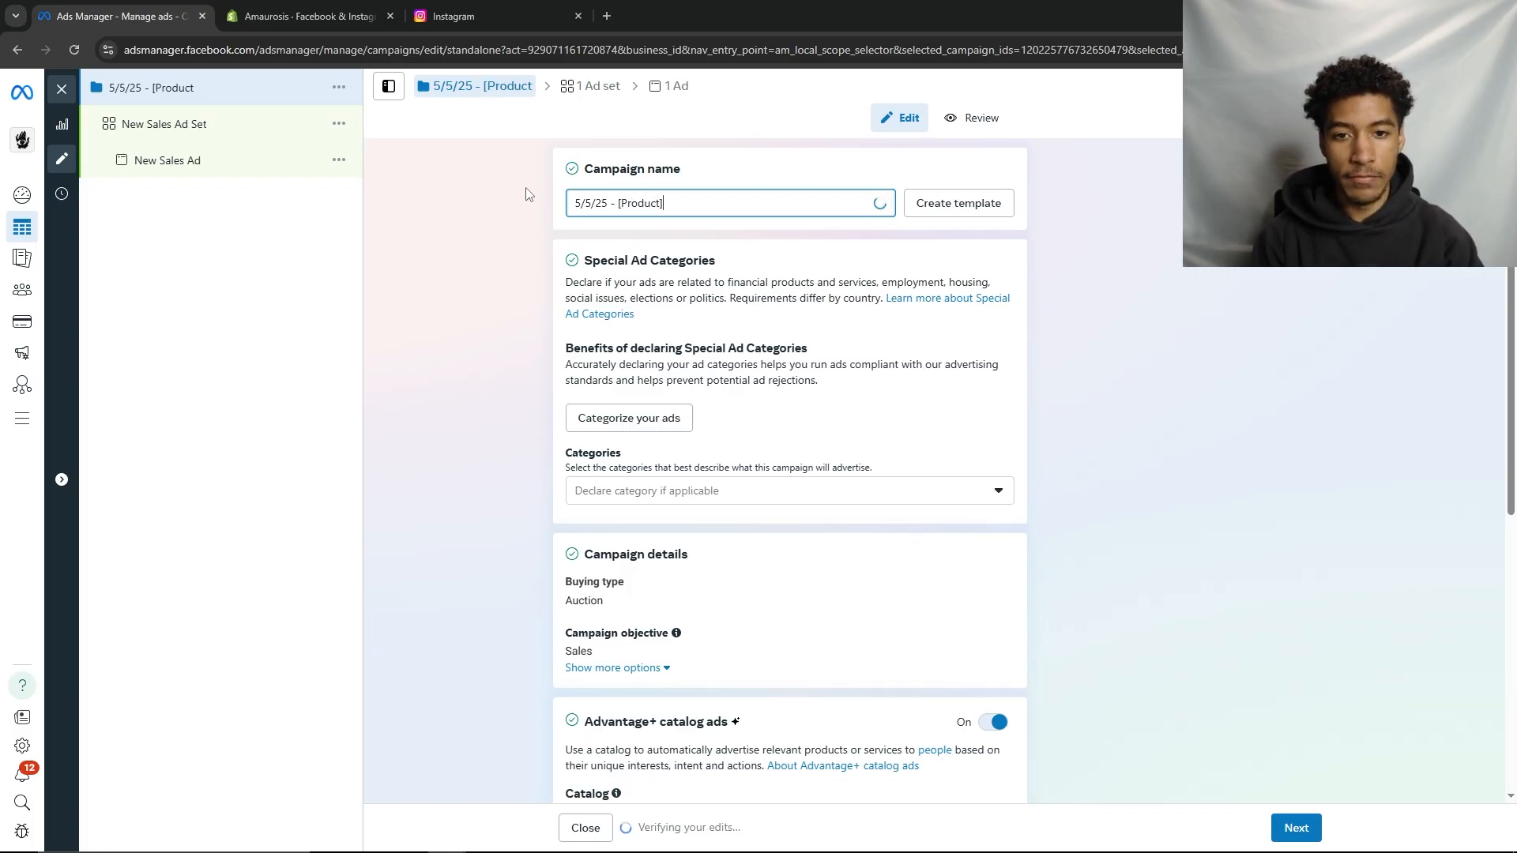
{"action": "type", "text": "Co"}
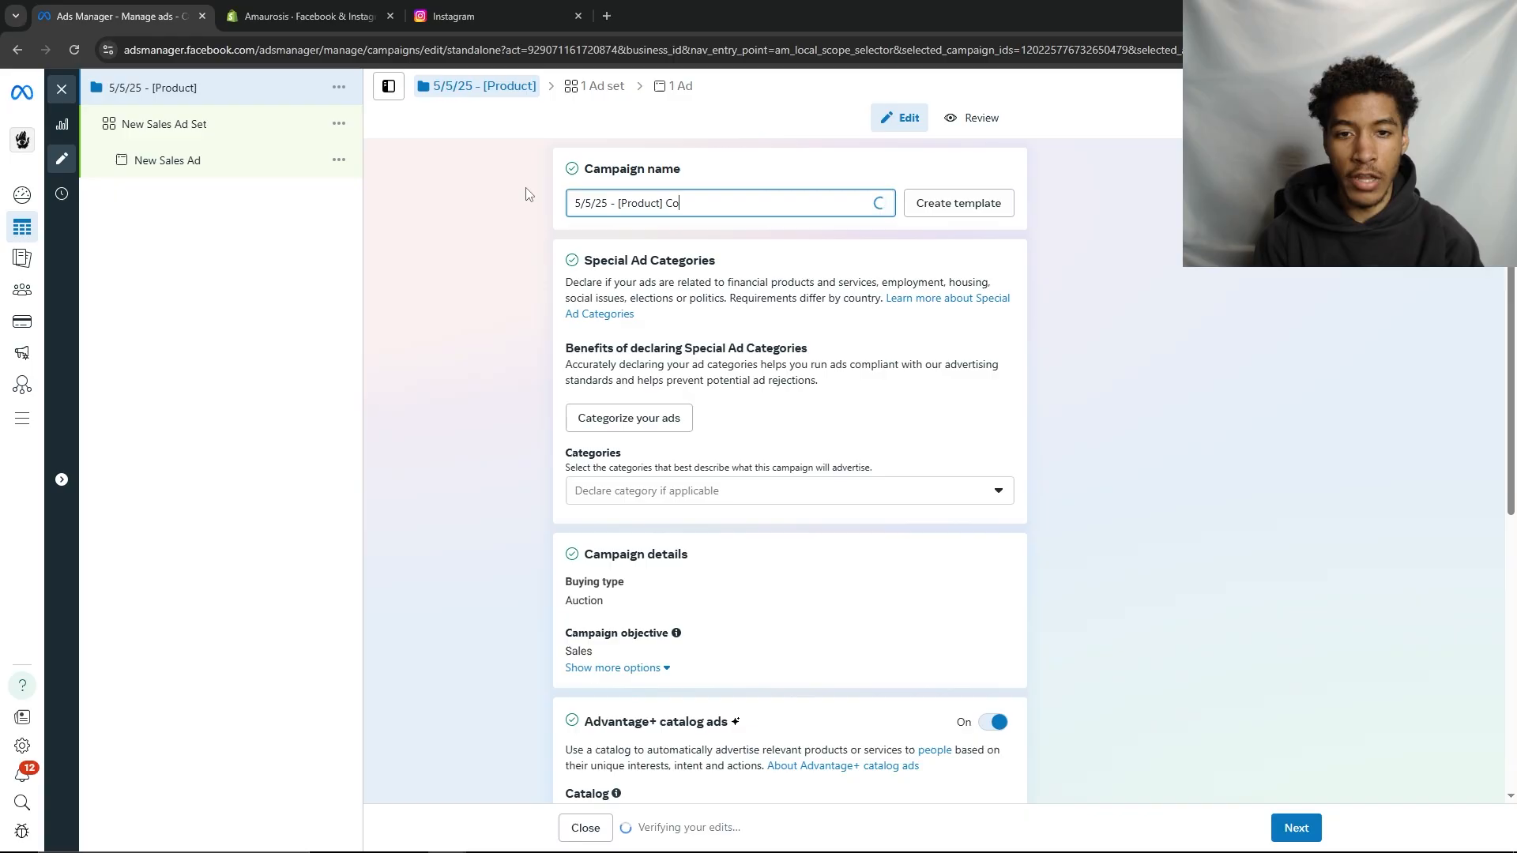
{"action": "type", "text": "llection"}
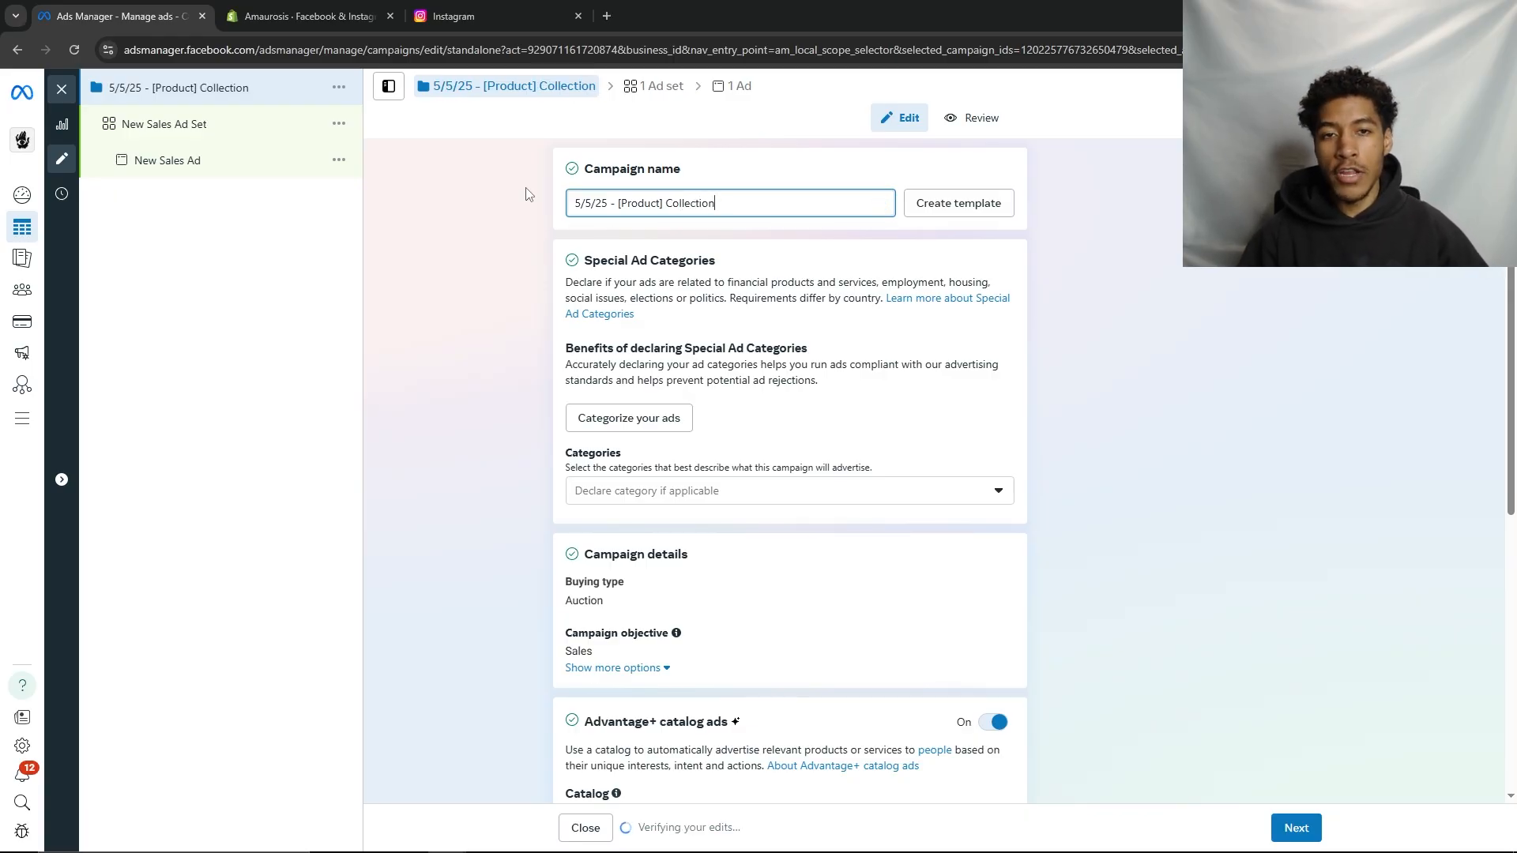
{"action": "left_click", "coordinate": [527, 222]}
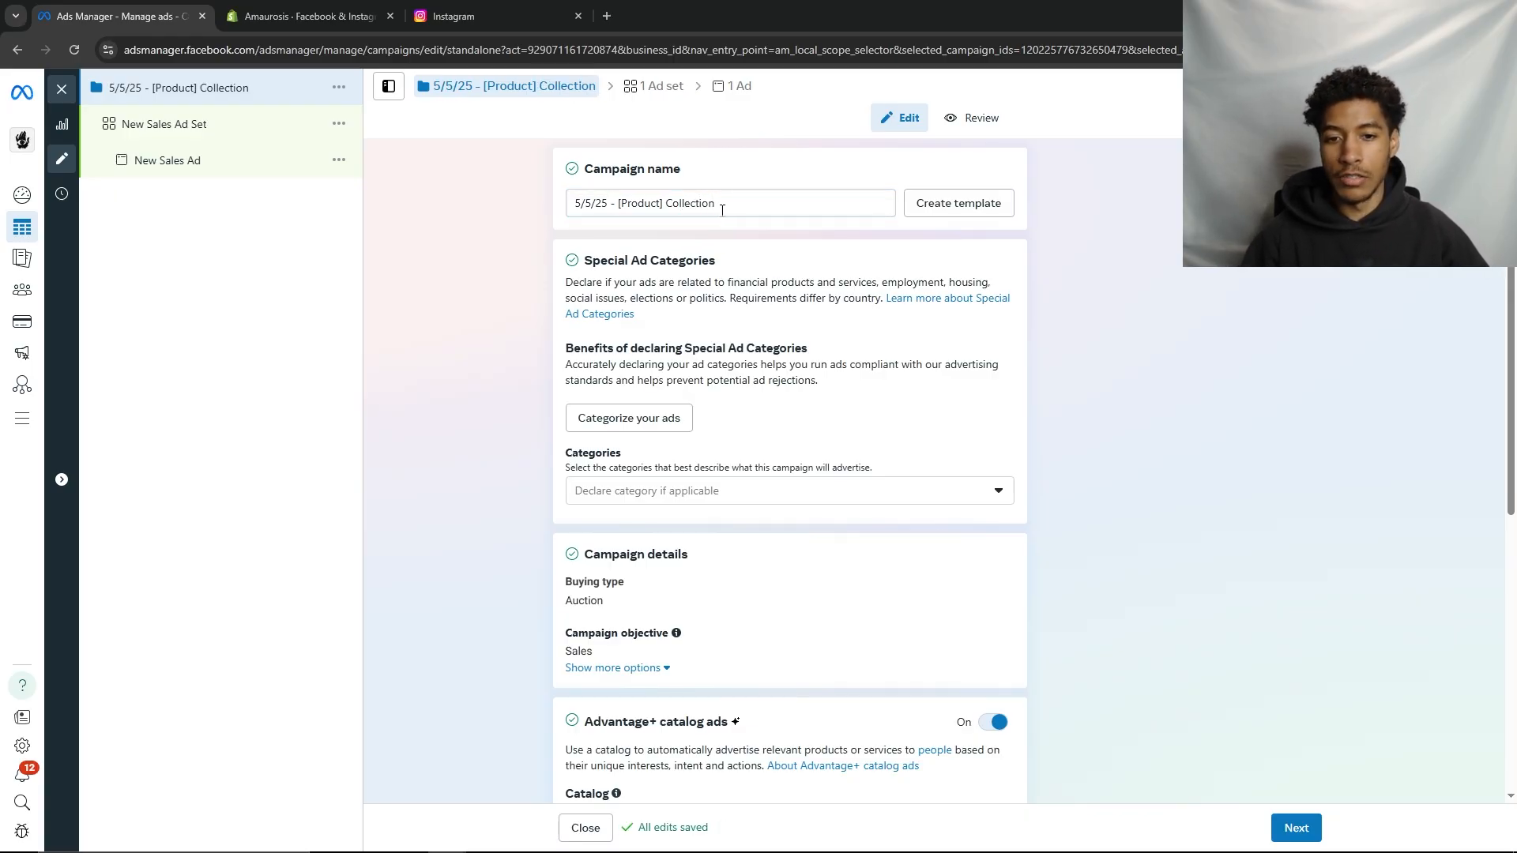
Turn off Advantage+ catalog ads for the campaign
{"action": "scroll", "coordinate": [830, 436], "scroll_direction": "down", "scroll_amount": 1}
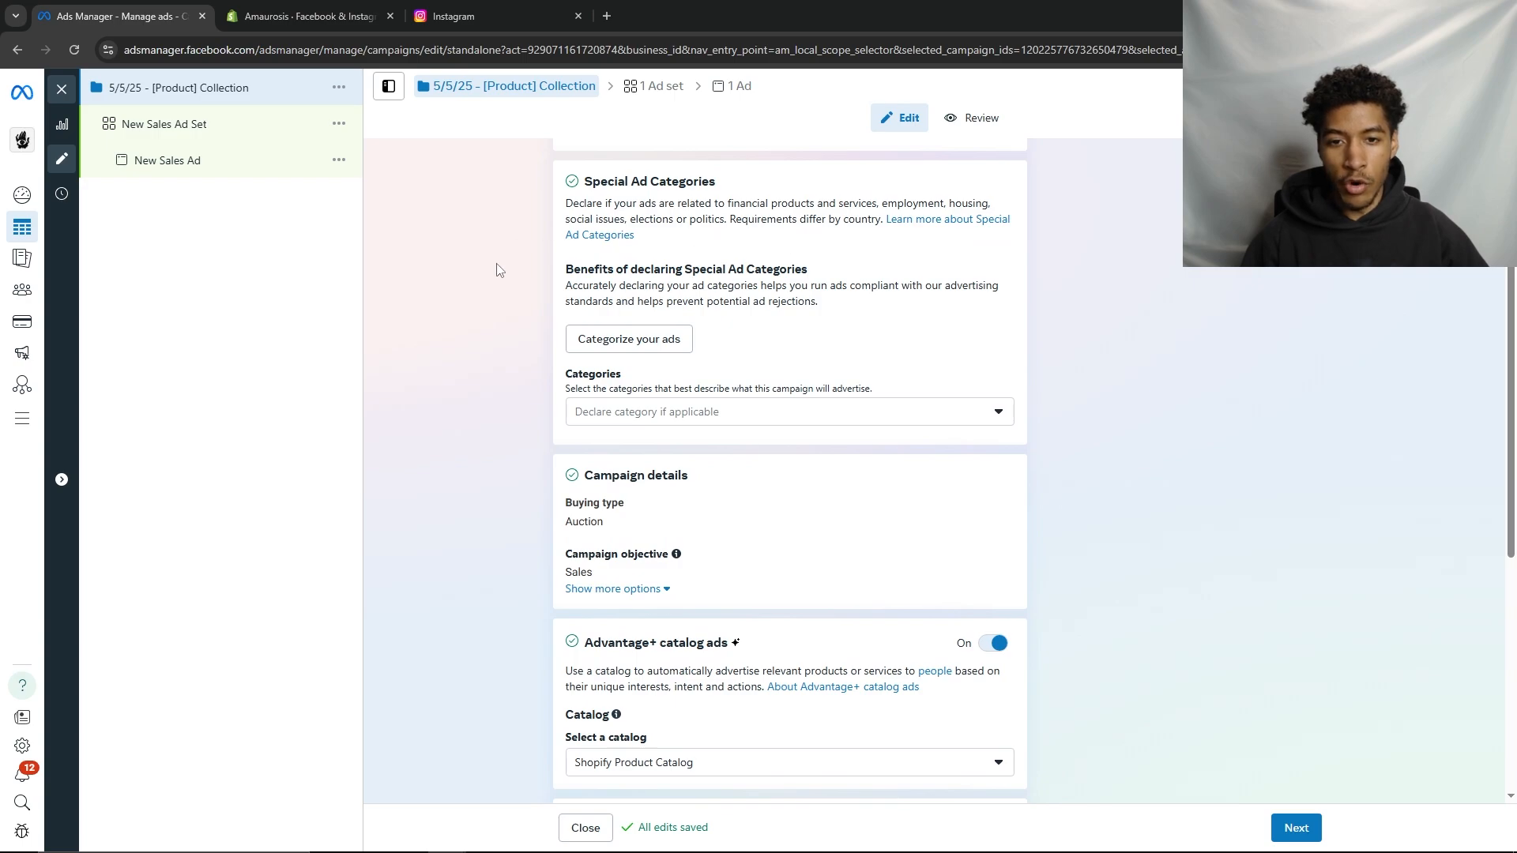
{"action": "scroll", "coordinate": [830, 332], "scroll_direction": "down", "scroll_amount": 1}
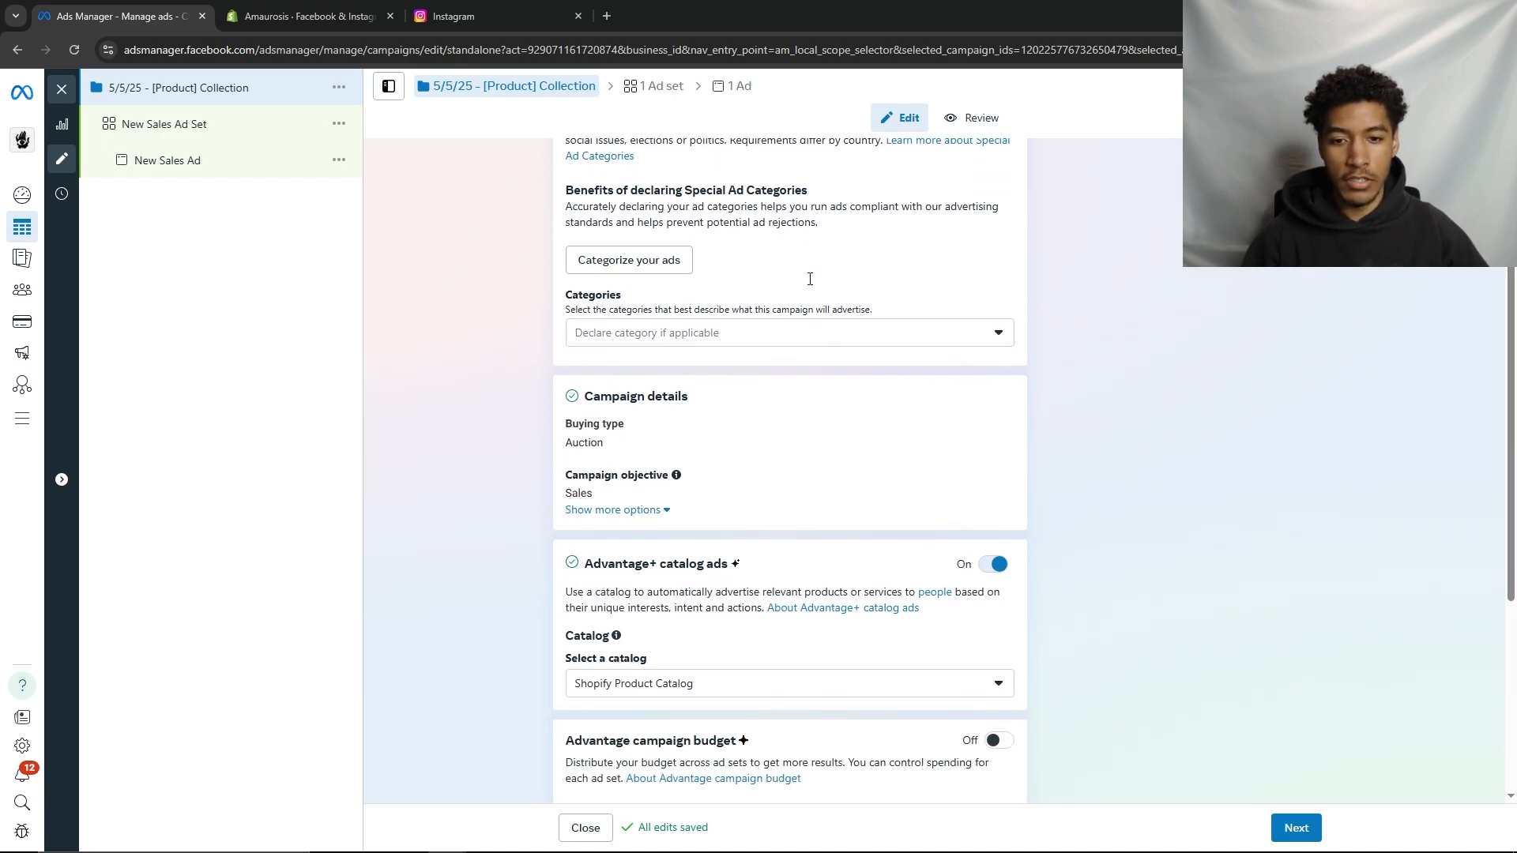
{"action": "scroll", "coordinate": [711, 434], "scroll_direction": "down", "scroll_amount": 1}
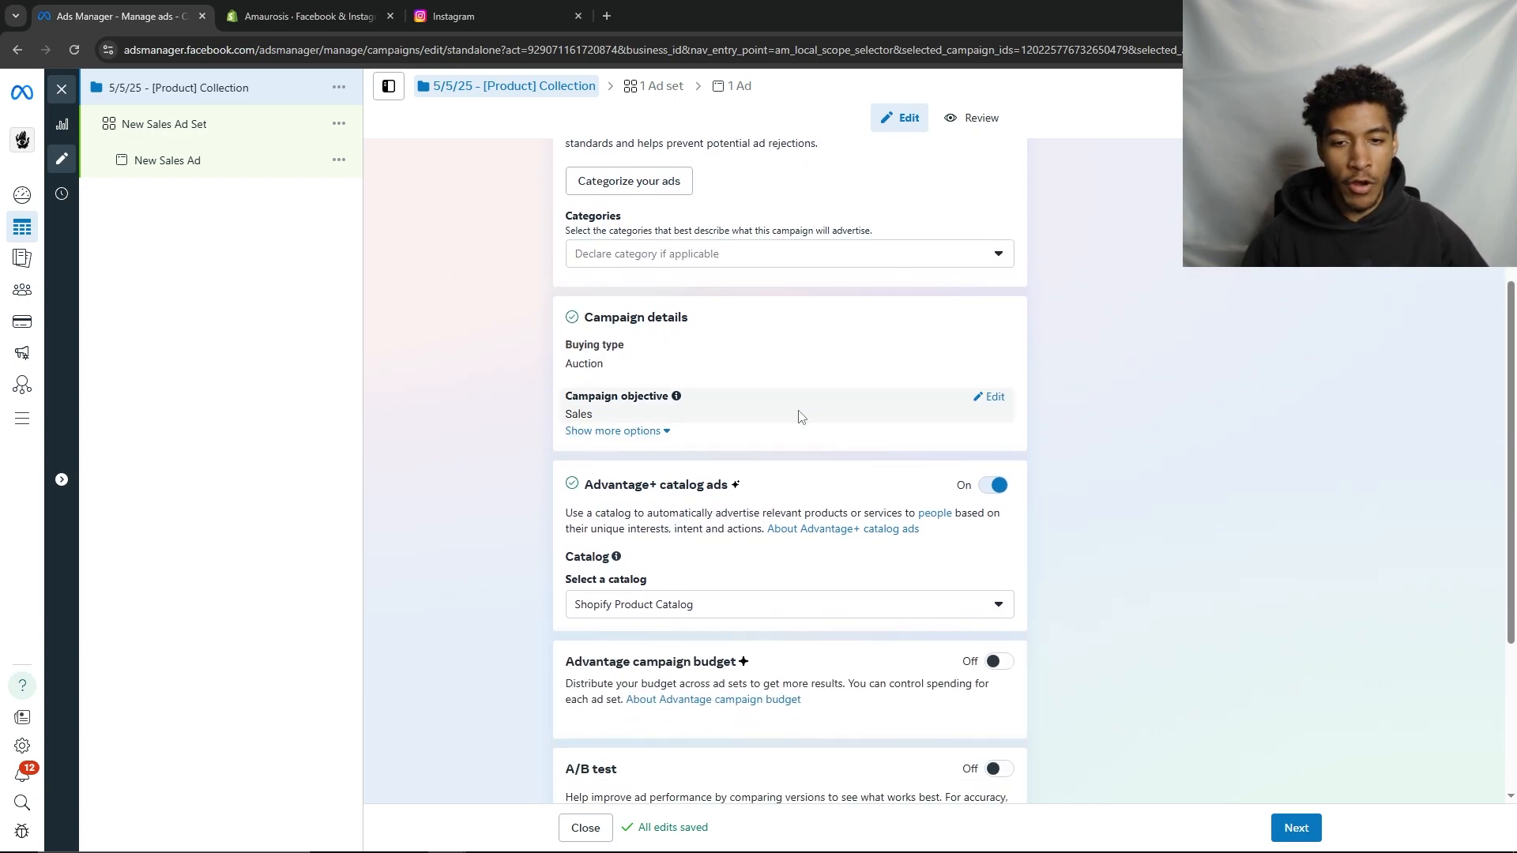
{"action": "scroll", "coordinate": [662, 401], "scroll_direction": "down", "scroll_amount": 1}
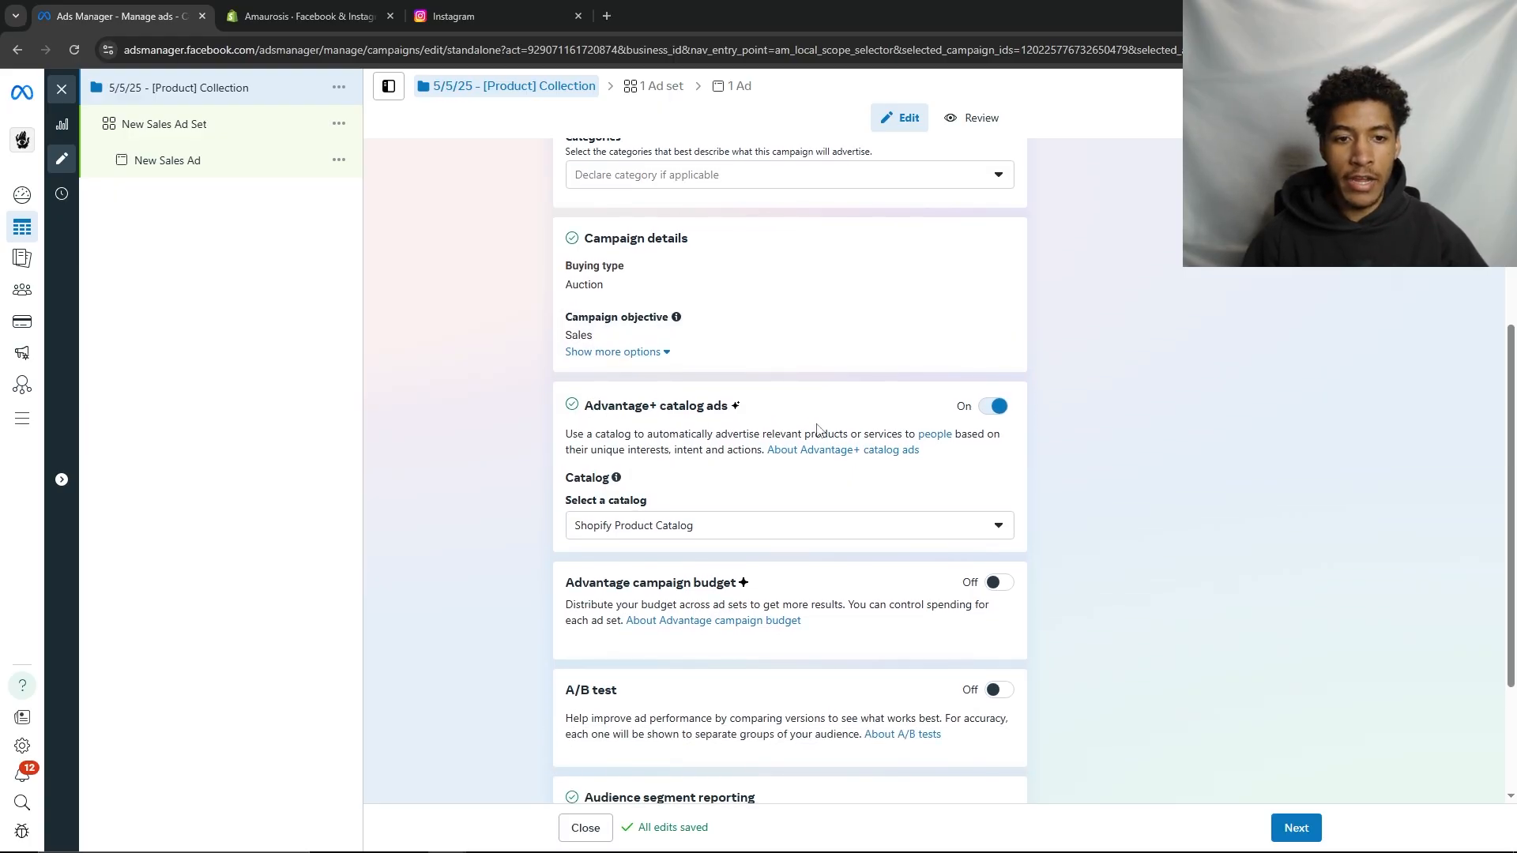
{"action": "left_click", "coordinate": [994, 406]}
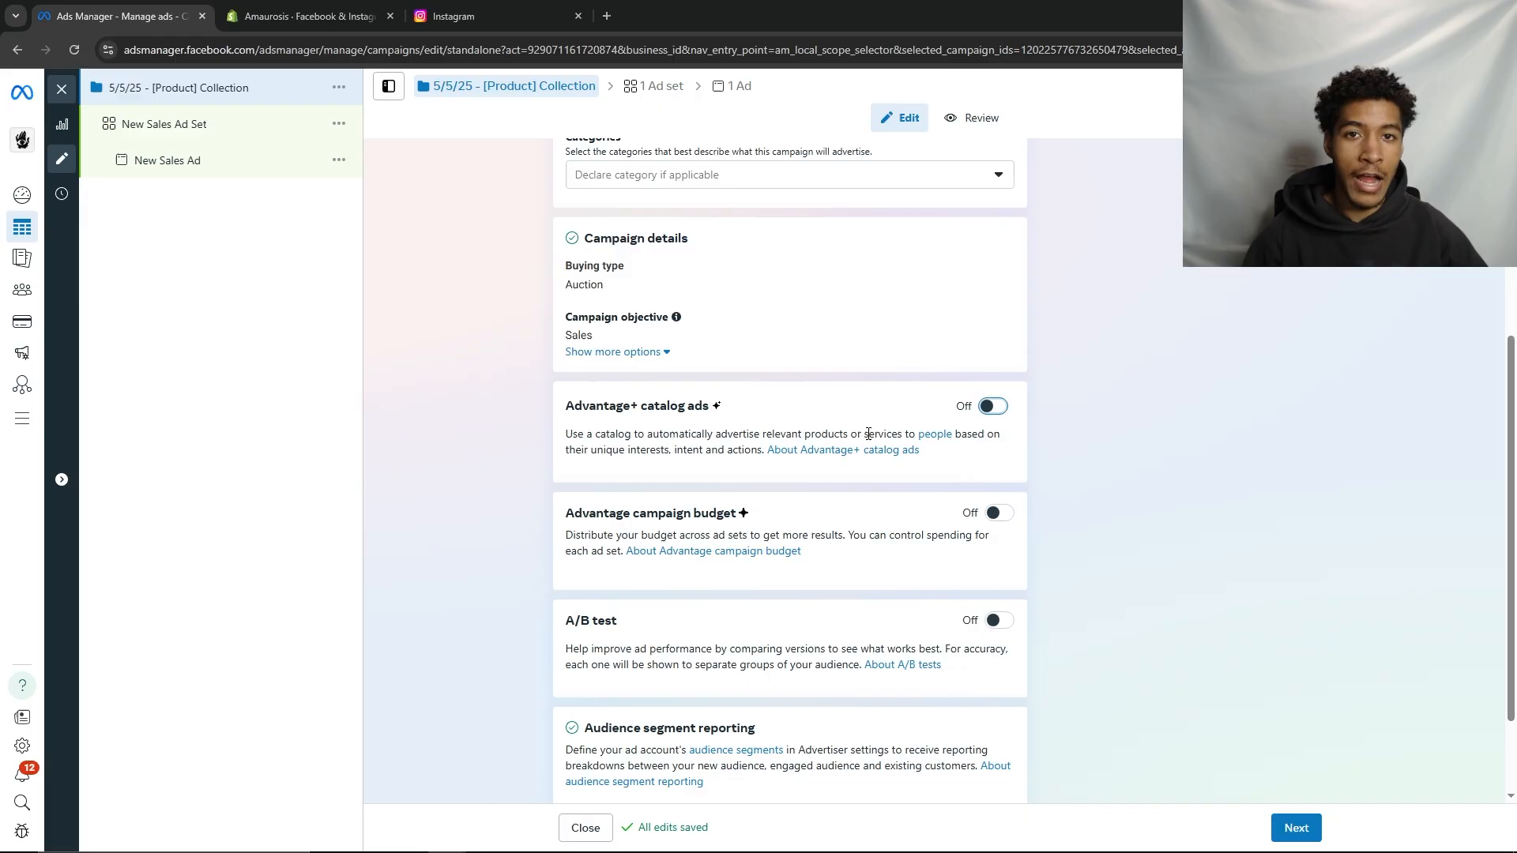
Turn on the Advantage campaign budget and set the daily budget to $50
{"action": "scroll", "coordinate": [868, 434], "scroll_direction": "down", "scroll_amount": 1}
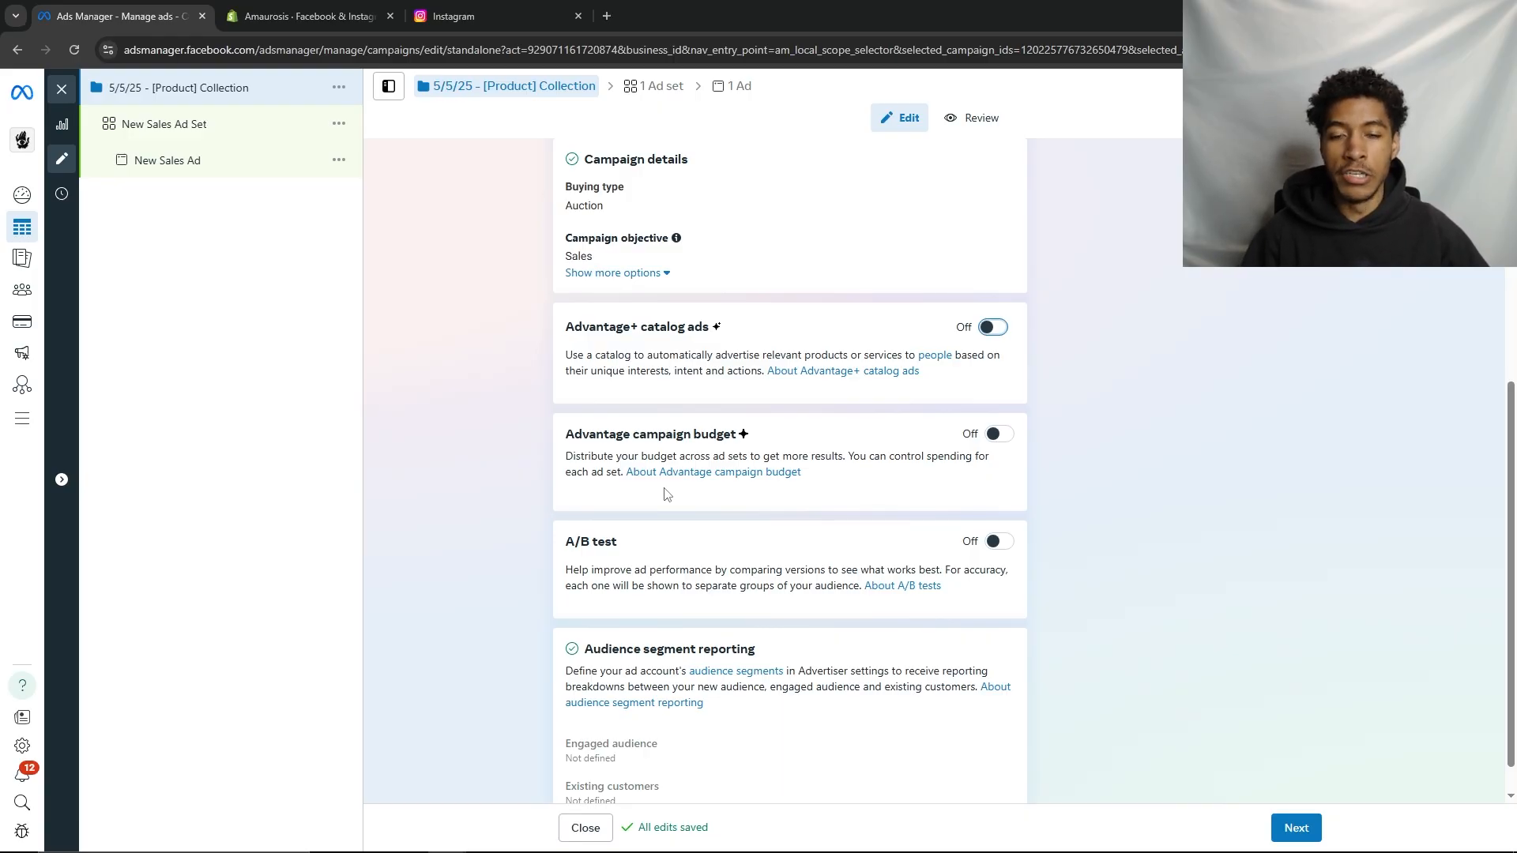
{"action": "left_click", "coordinate": [997, 434]}
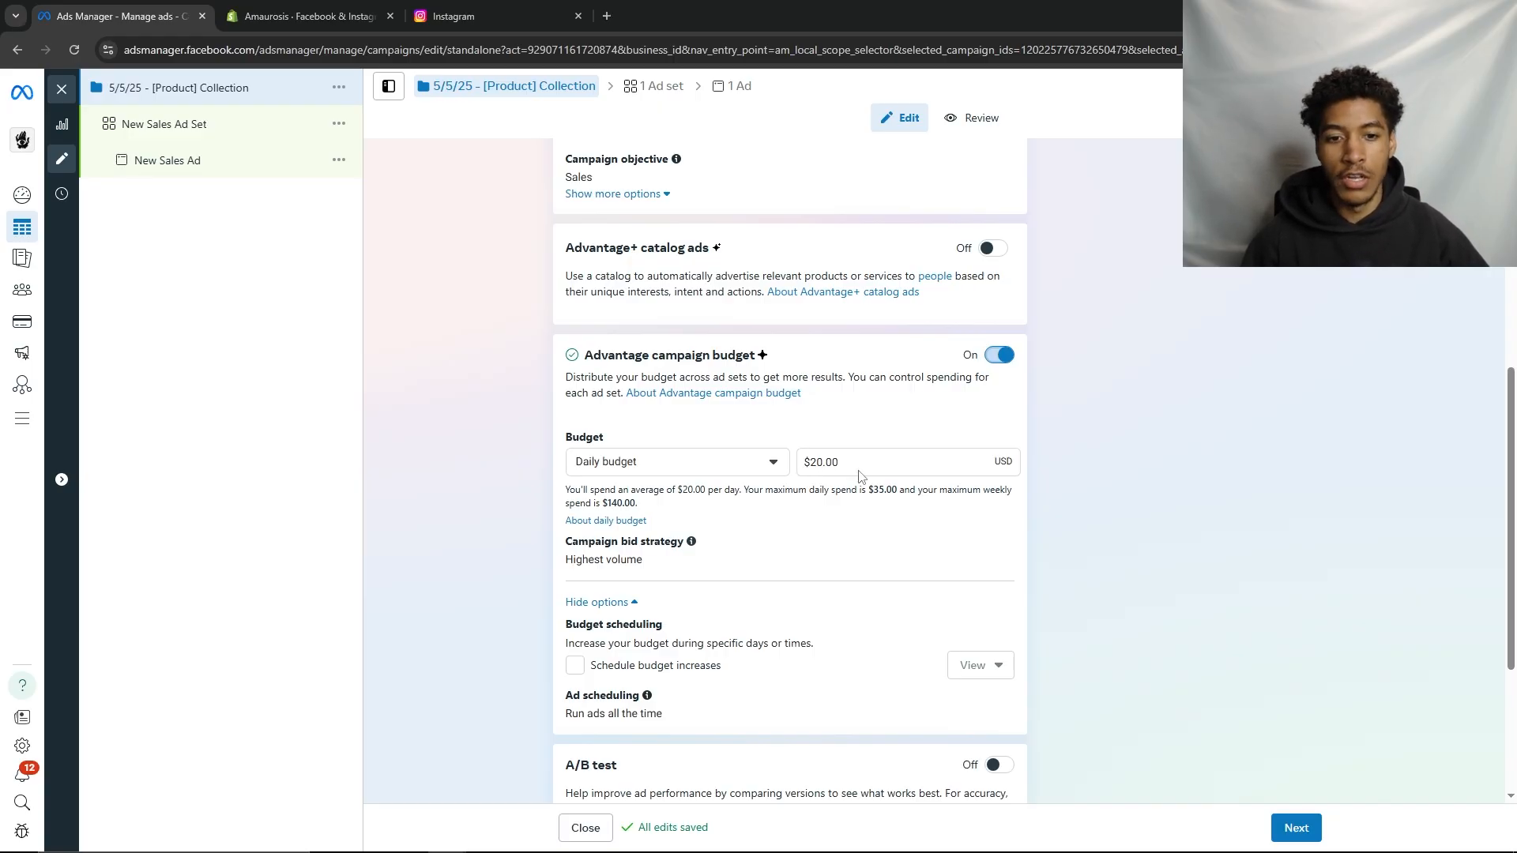
{"action": "left_click_drag", "start_coordinate": [841, 463], "coordinate": [763, 465]}
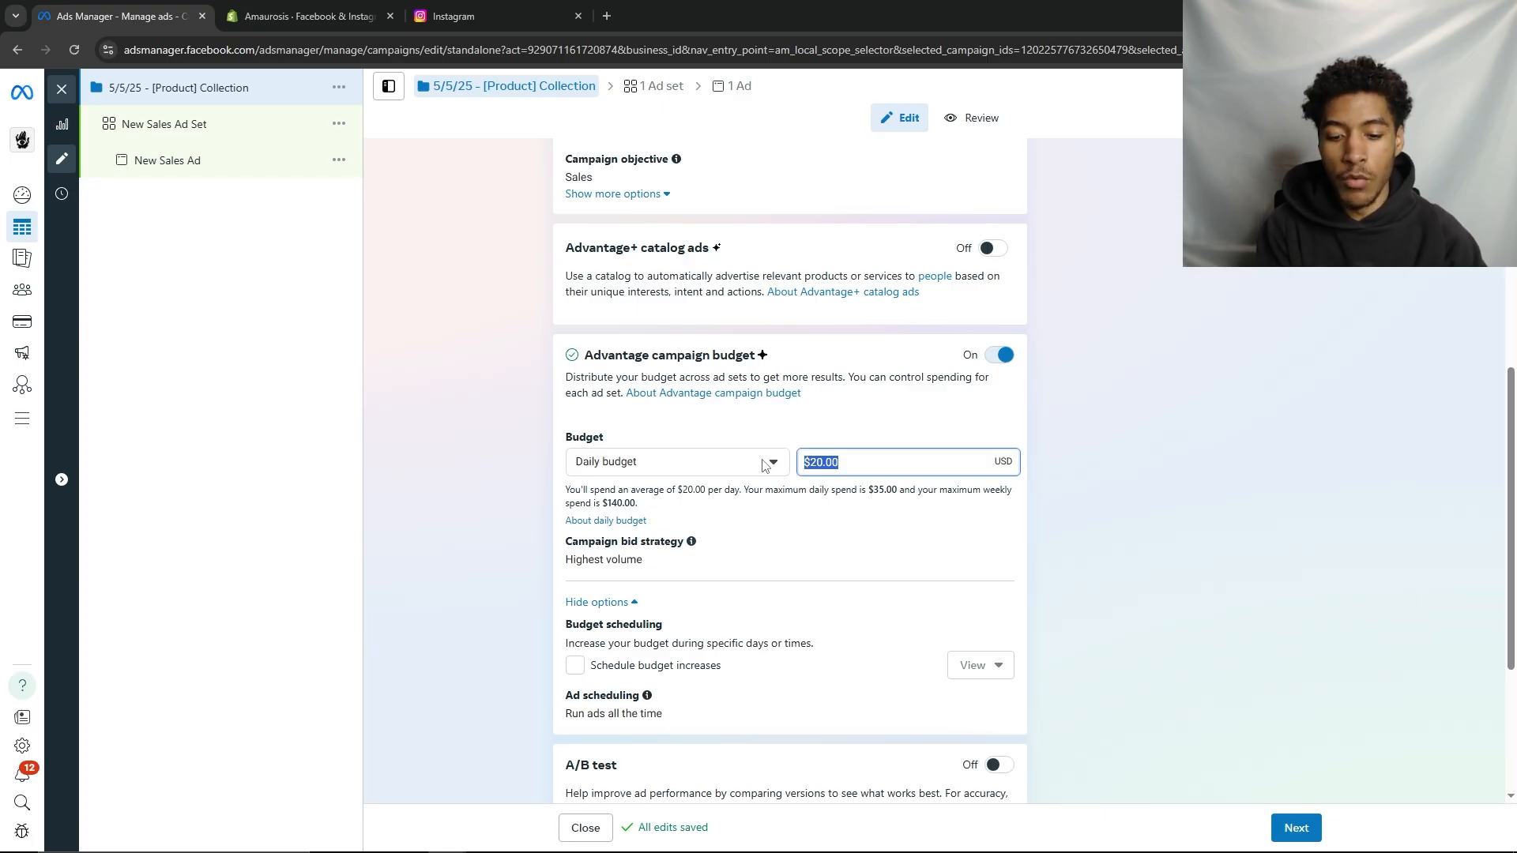
{"action": "type", "text": "50"}
{"action": "left_click", "coordinate": [1164, 332]}
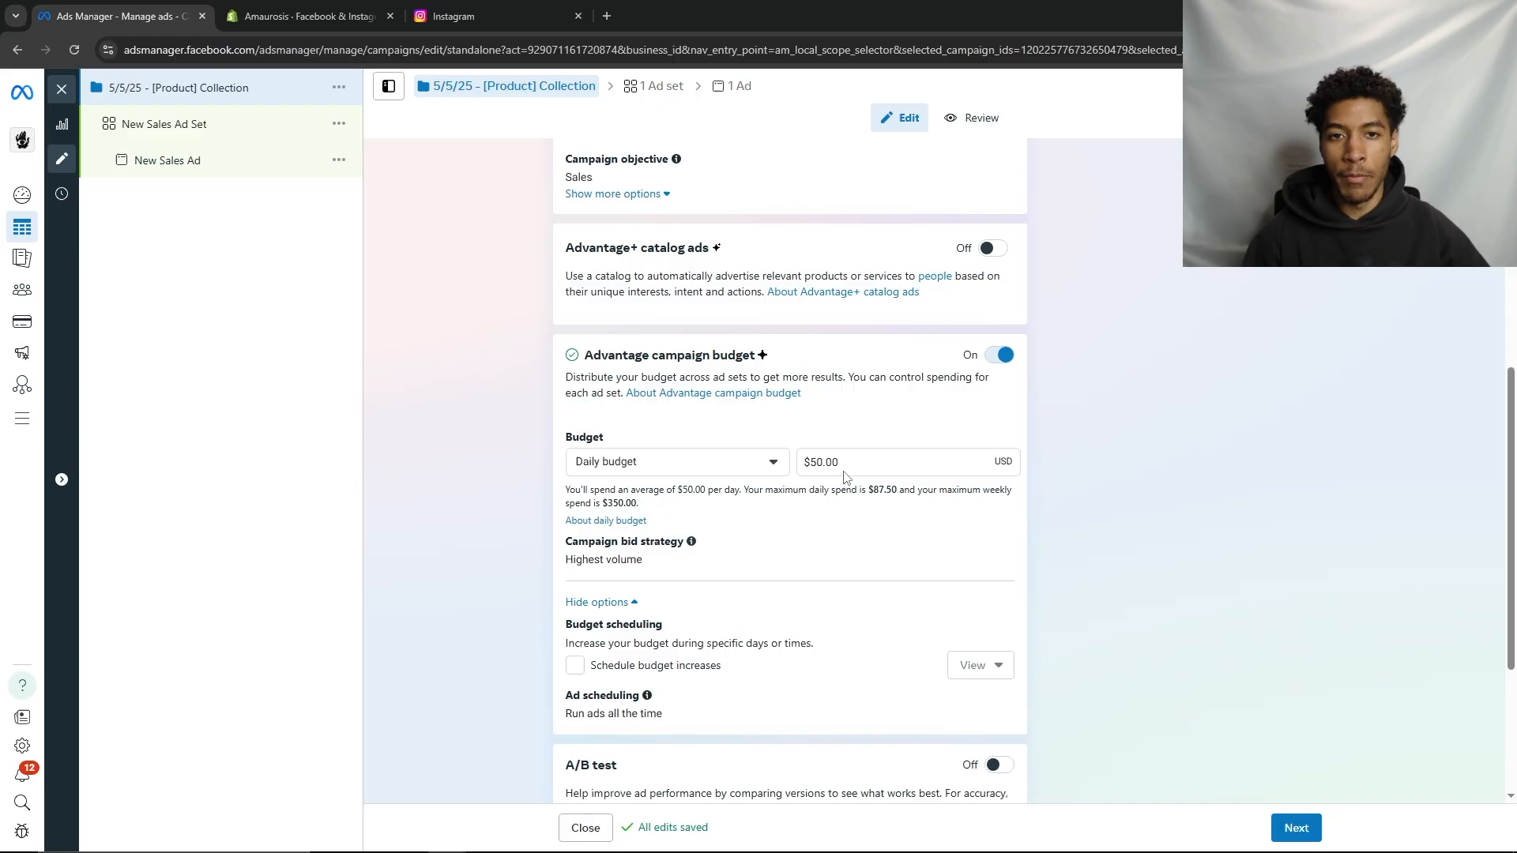
Review the remaining campaign settings down to audience segment reporting, and open the New Sales Ad Set for editing
{"action": "scroll", "coordinate": [871, 380], "scroll_direction": "down", "scroll_amount": 1}
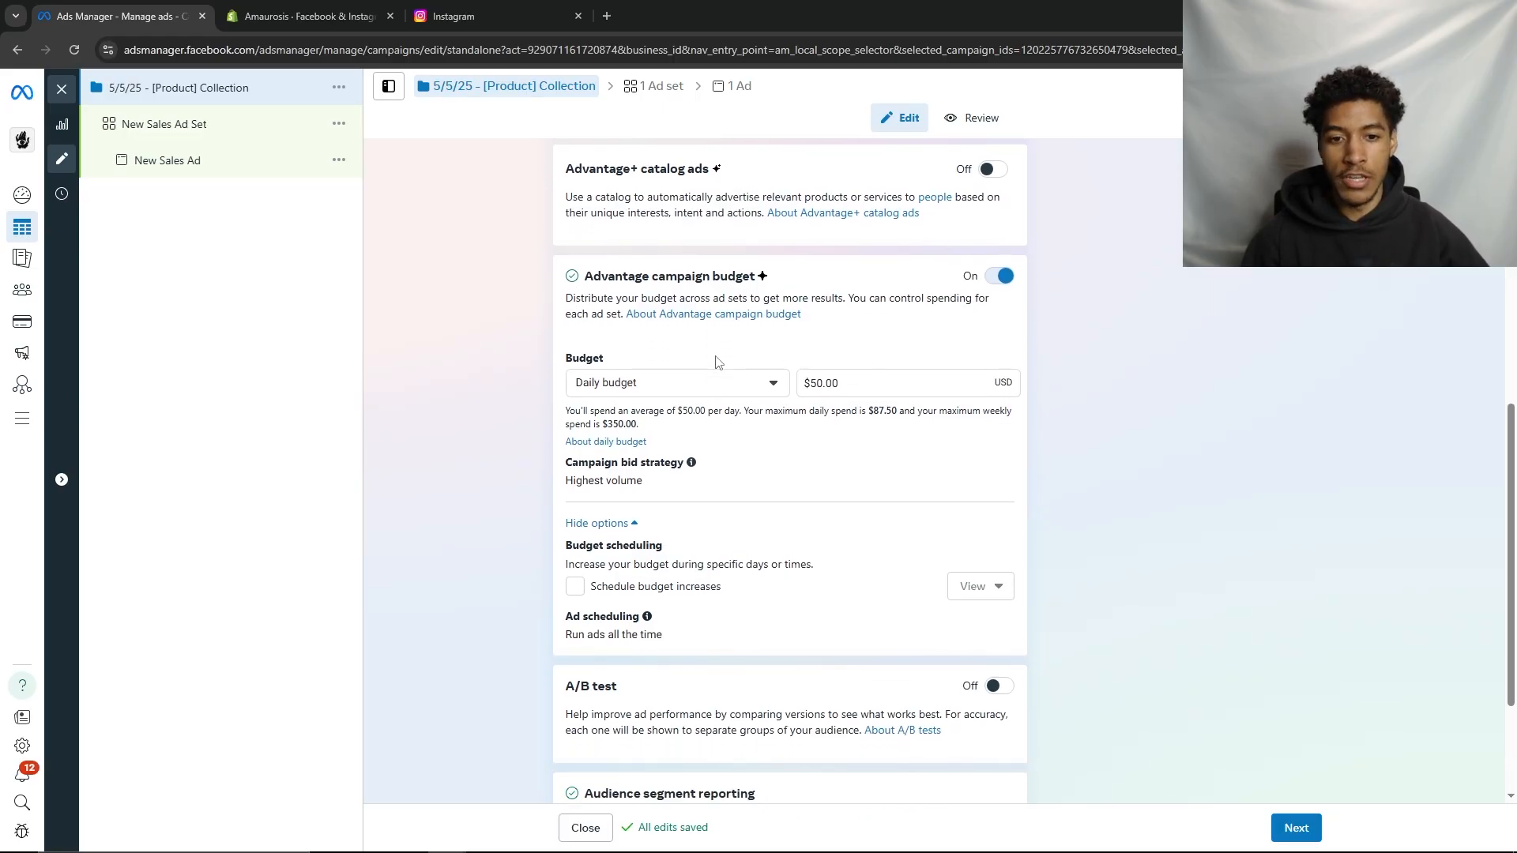
{"action": "scroll", "coordinate": [759, 371], "scroll_direction": "down", "scroll_amount": 1}
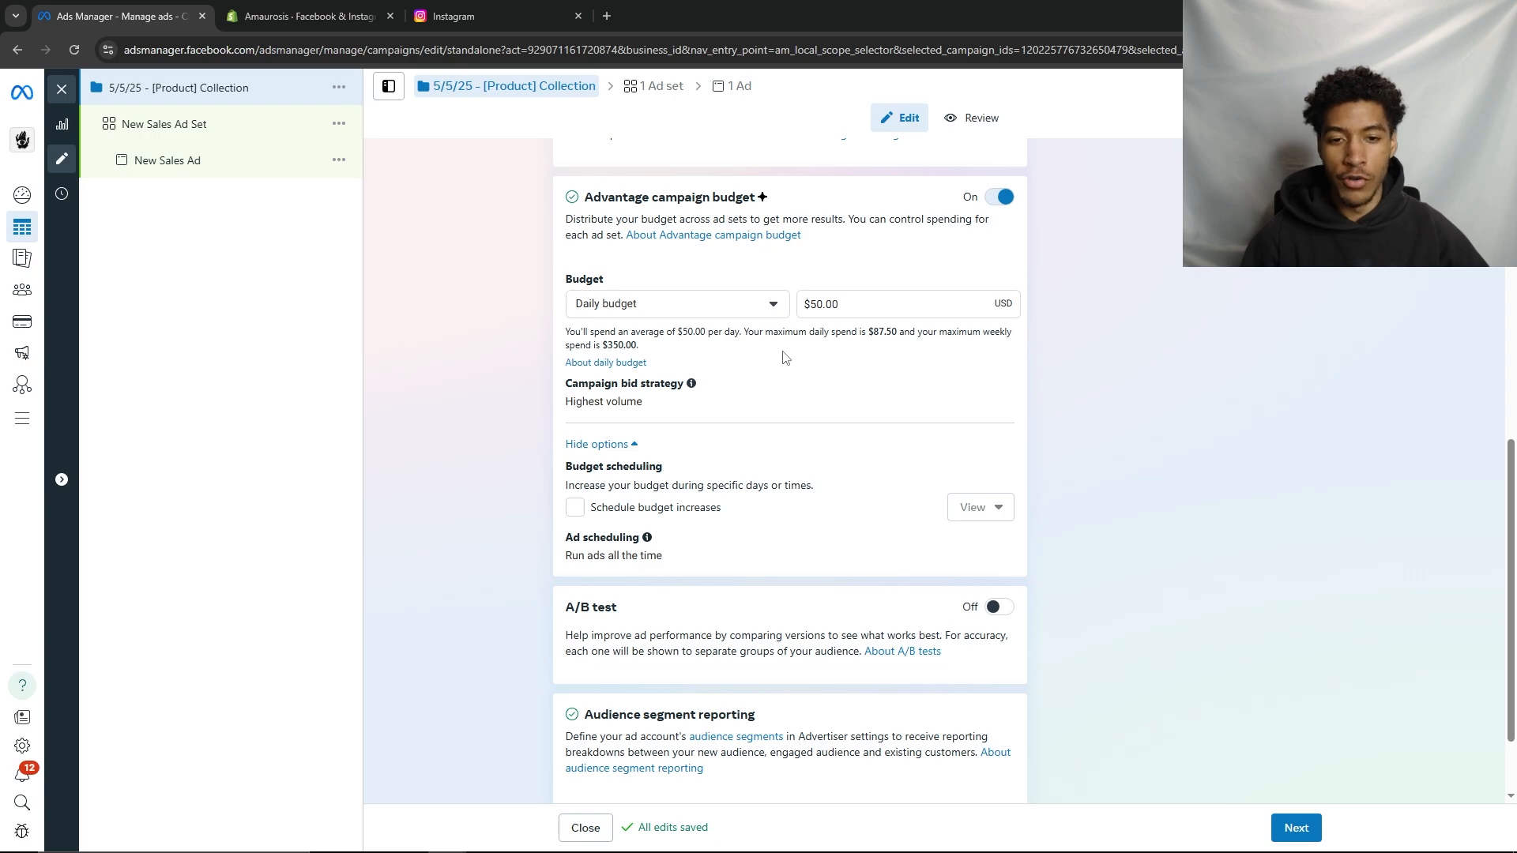
{"action": "scroll", "coordinate": [787, 352], "scroll_direction": "down", "scroll_amount": 1}
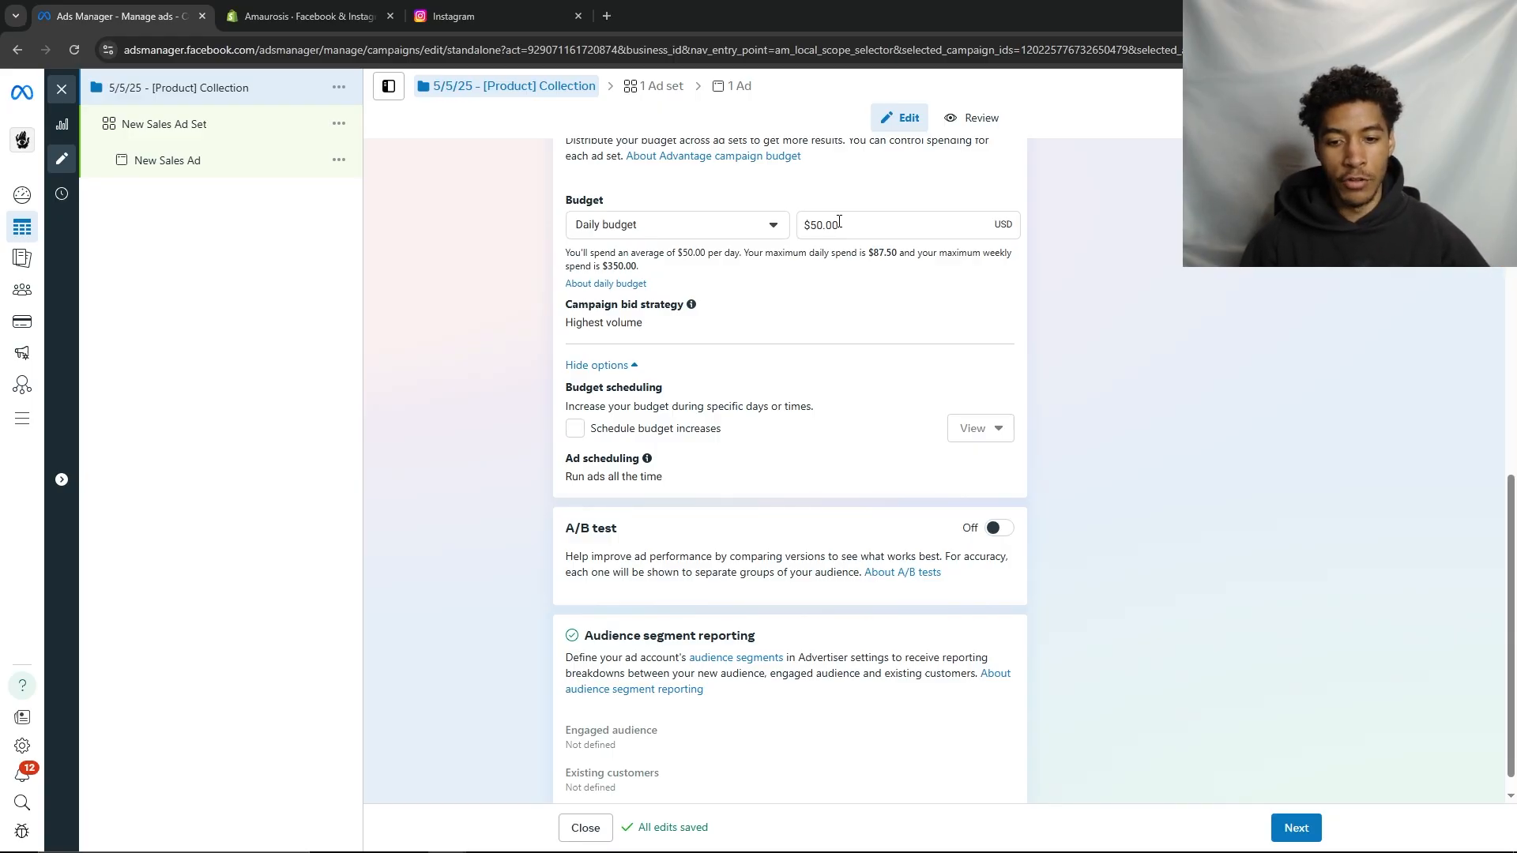
{"action": "scroll", "coordinate": [916, 219], "scroll_direction": "down", "scroll_amount": 1}
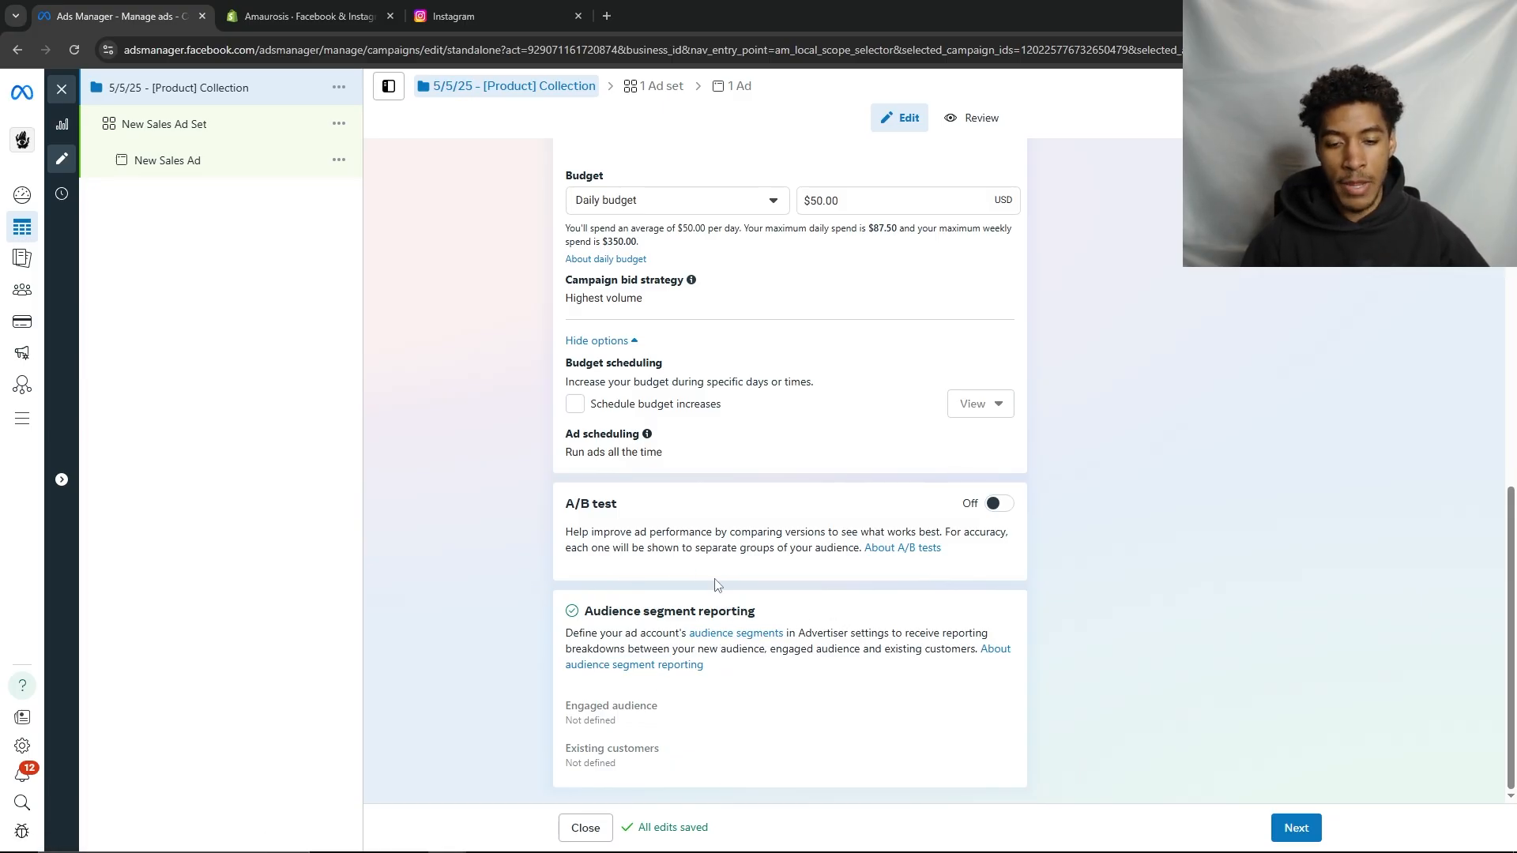
{"action": "left_click", "coordinate": [237, 124]}
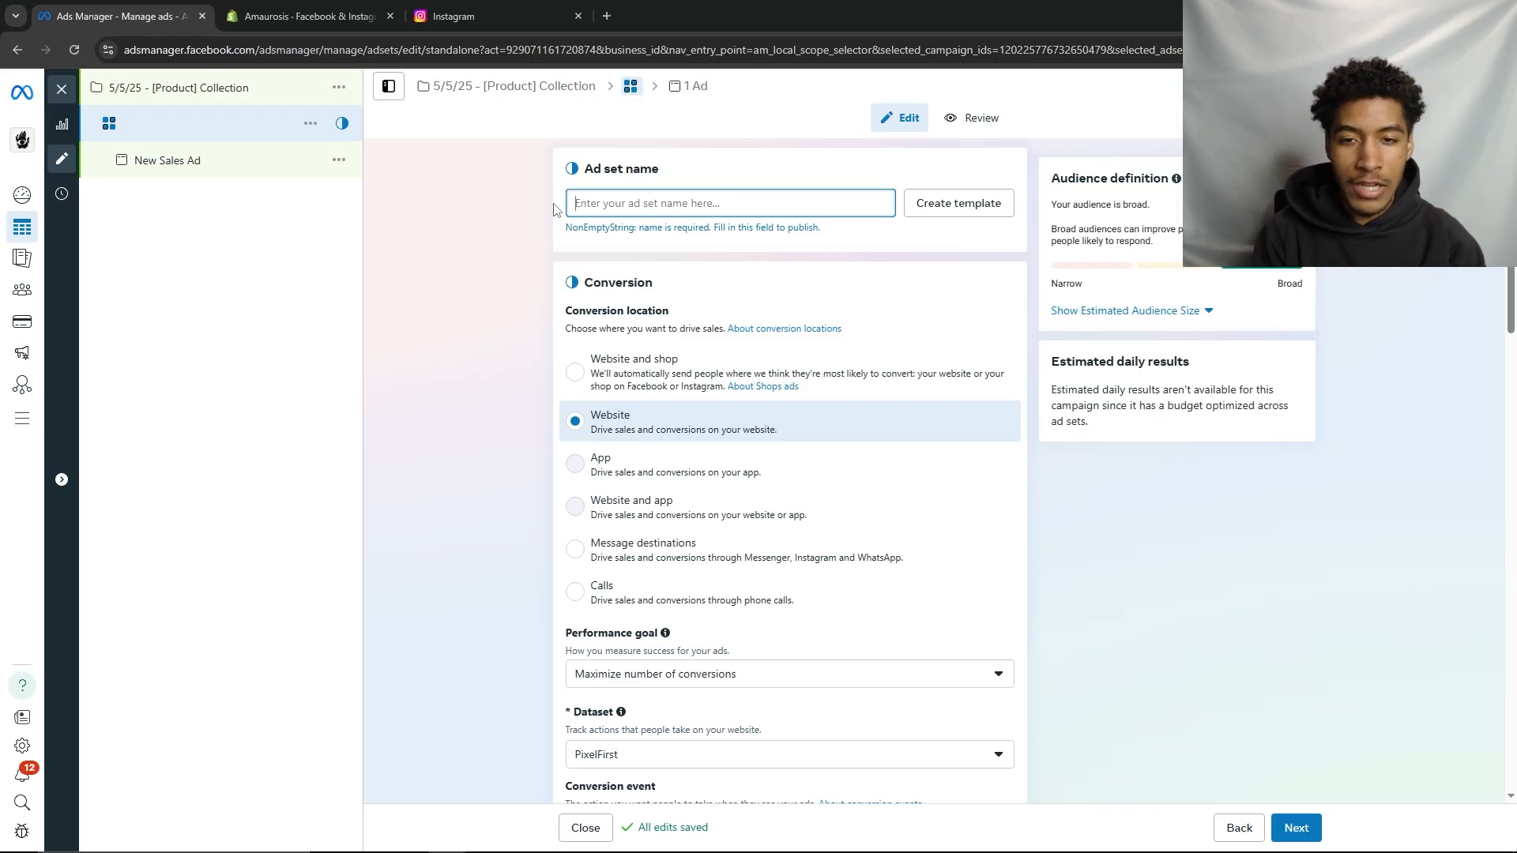
Name the ad set "Images"
{"action": "type", "text": "Images"}
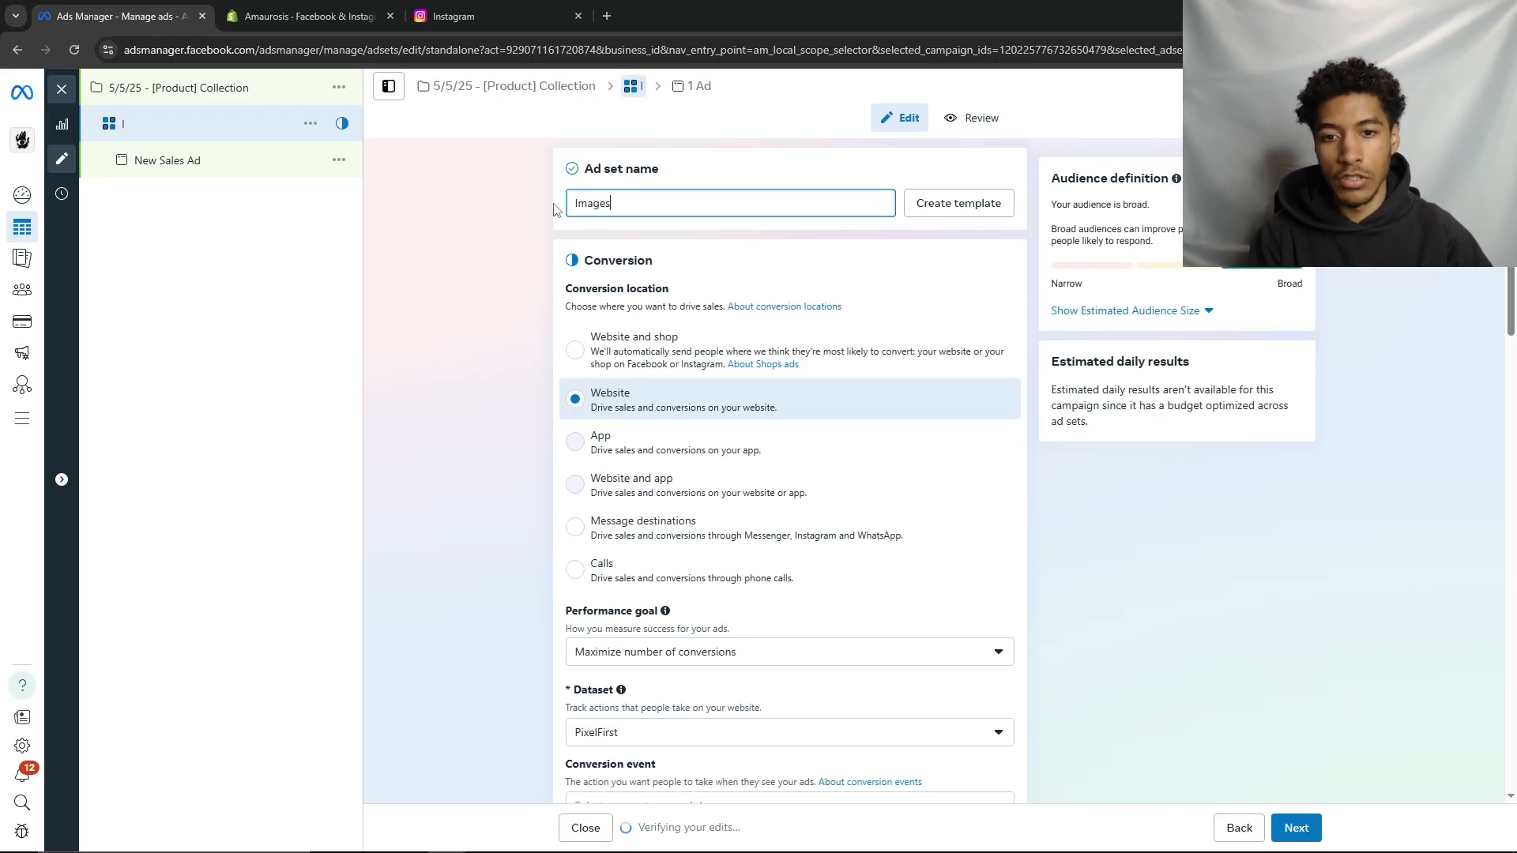
{"action": "left_click", "coordinate": [513, 204]}
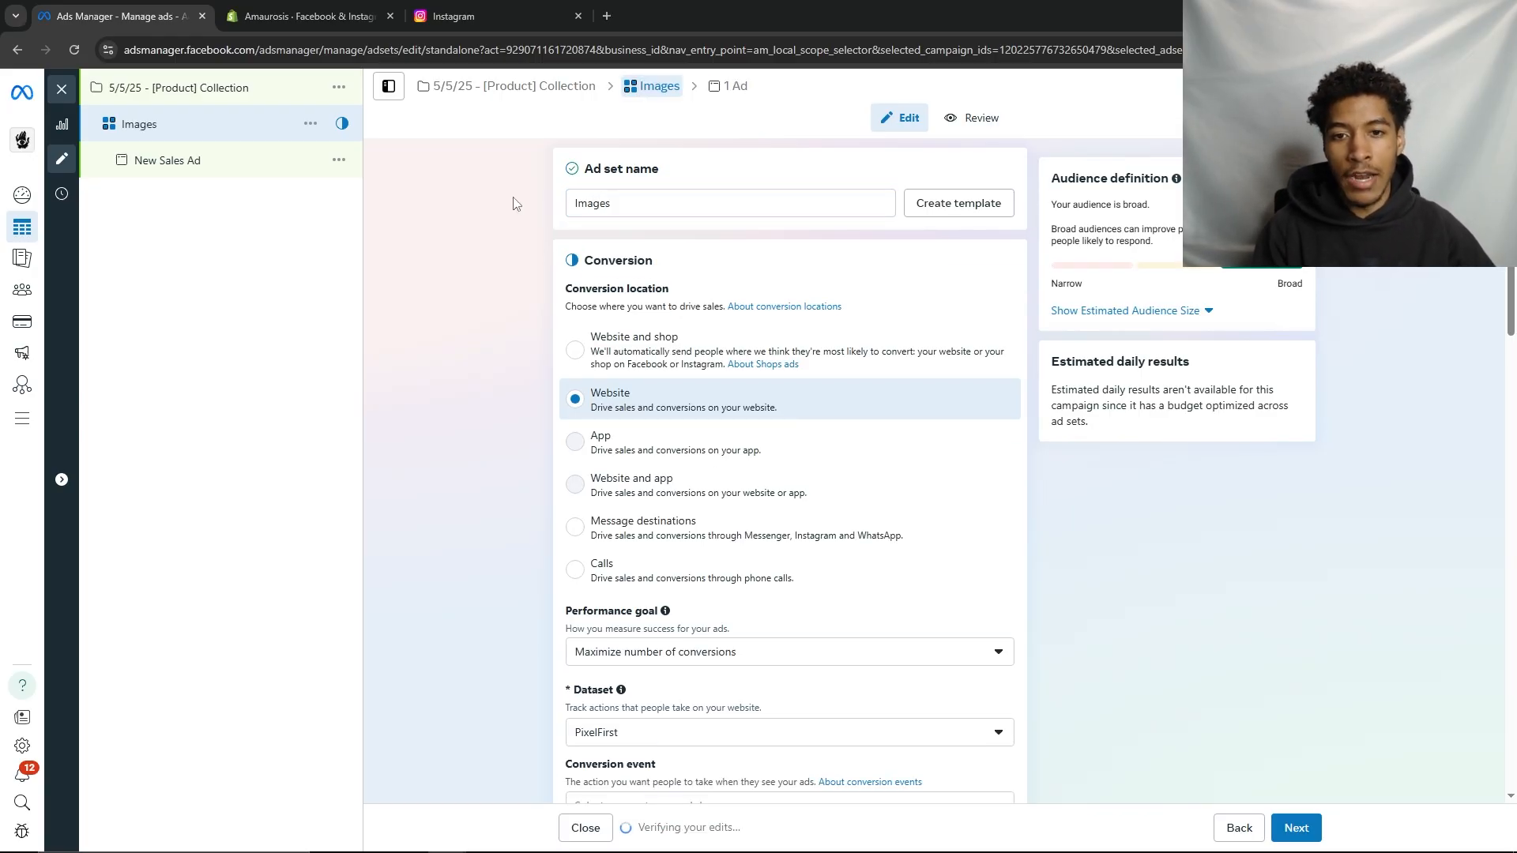
Review the ad set's conversion location choices and the available performance goals in the conversion settings
{"action": "scroll", "coordinate": [668, 301], "scroll_direction": "down", "scroll_amount": 2}
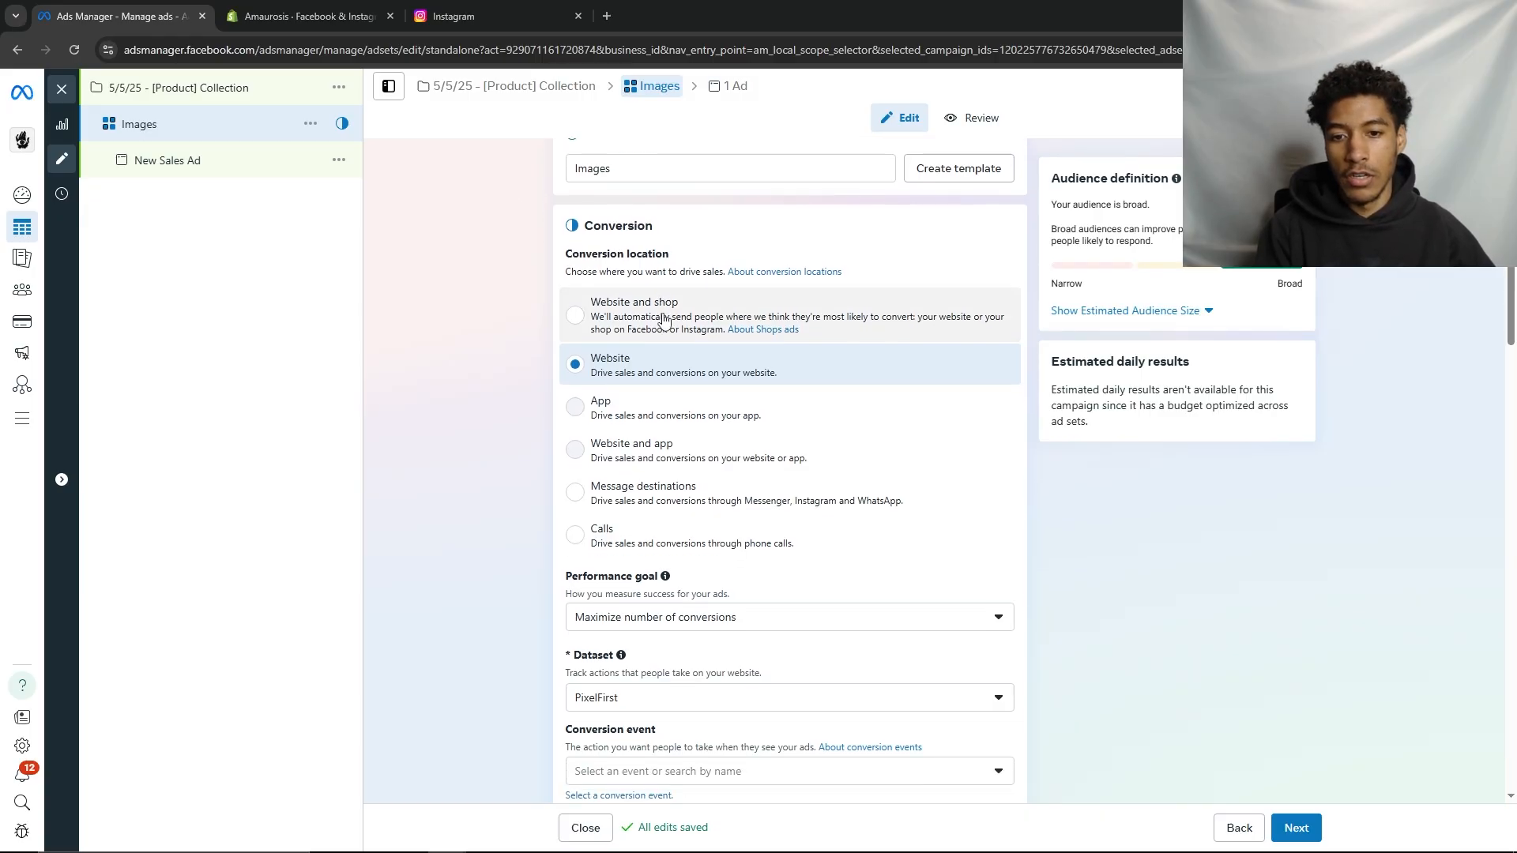
{"action": "scroll", "coordinate": [494, 336], "scroll_direction": "up", "scroll_amount": 1}
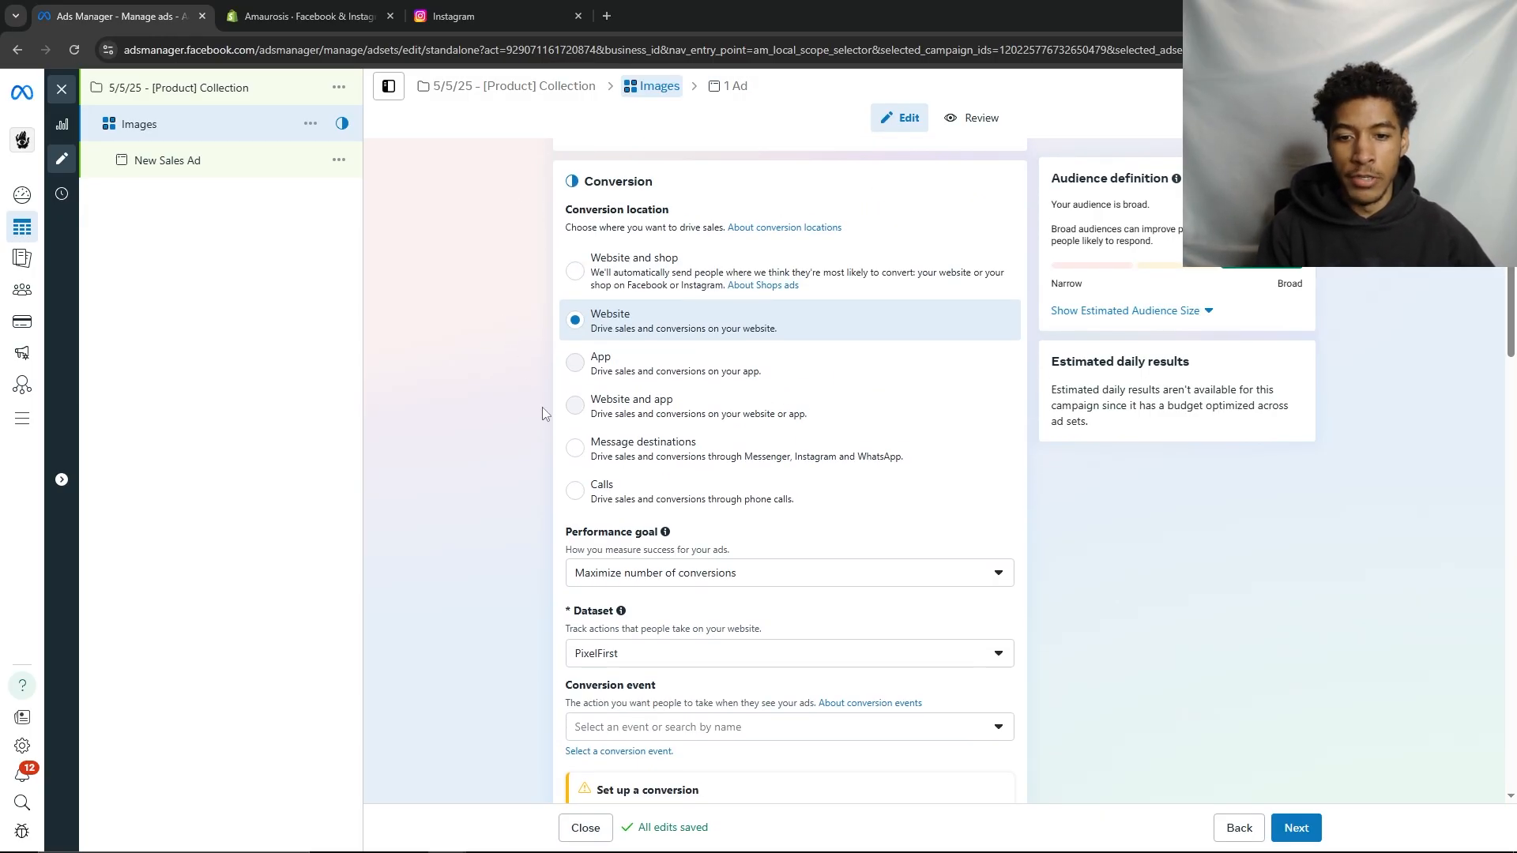
{"action": "scroll", "coordinate": [687, 426], "scroll_direction": "down", "scroll_amount": 2}
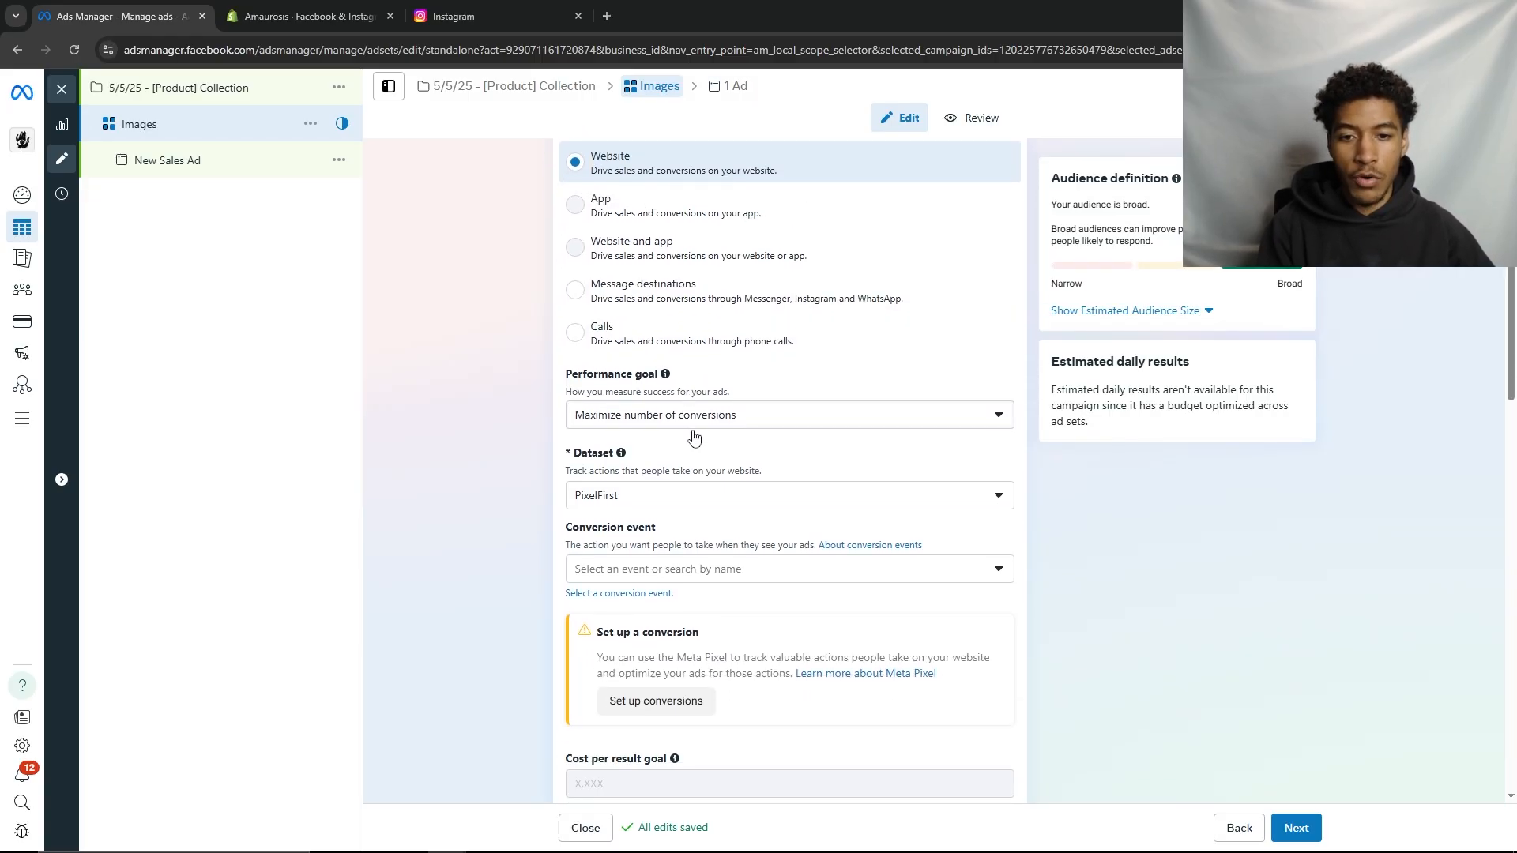
{"action": "left_click", "coordinate": [683, 418]}
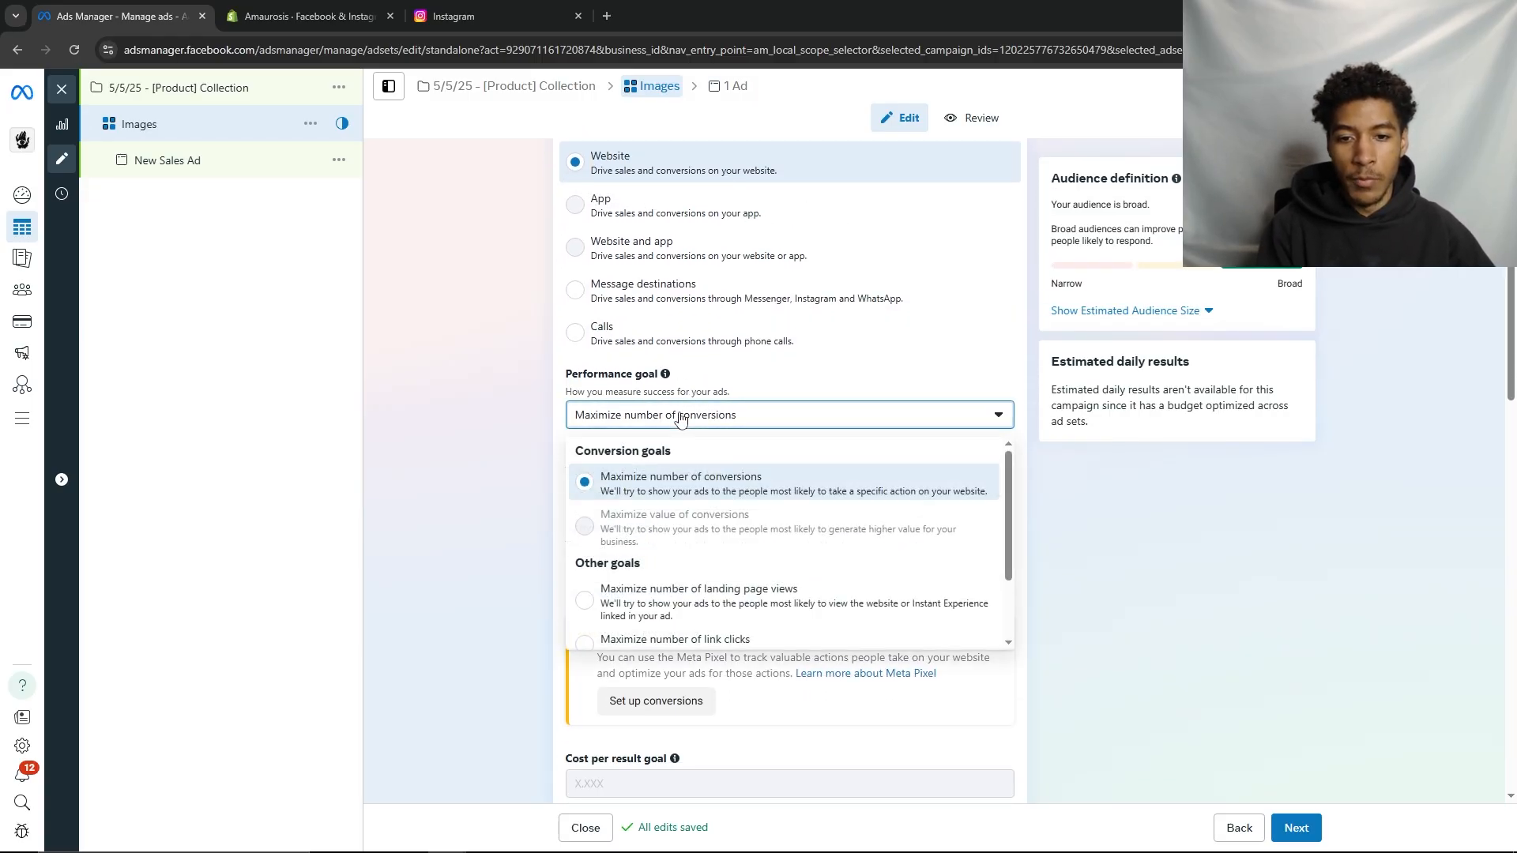
{"action": "left_click", "coordinate": [683, 418]}
{"action": "scroll", "coordinate": [684, 419], "scroll_direction": "up", "scroll_amount": 2}
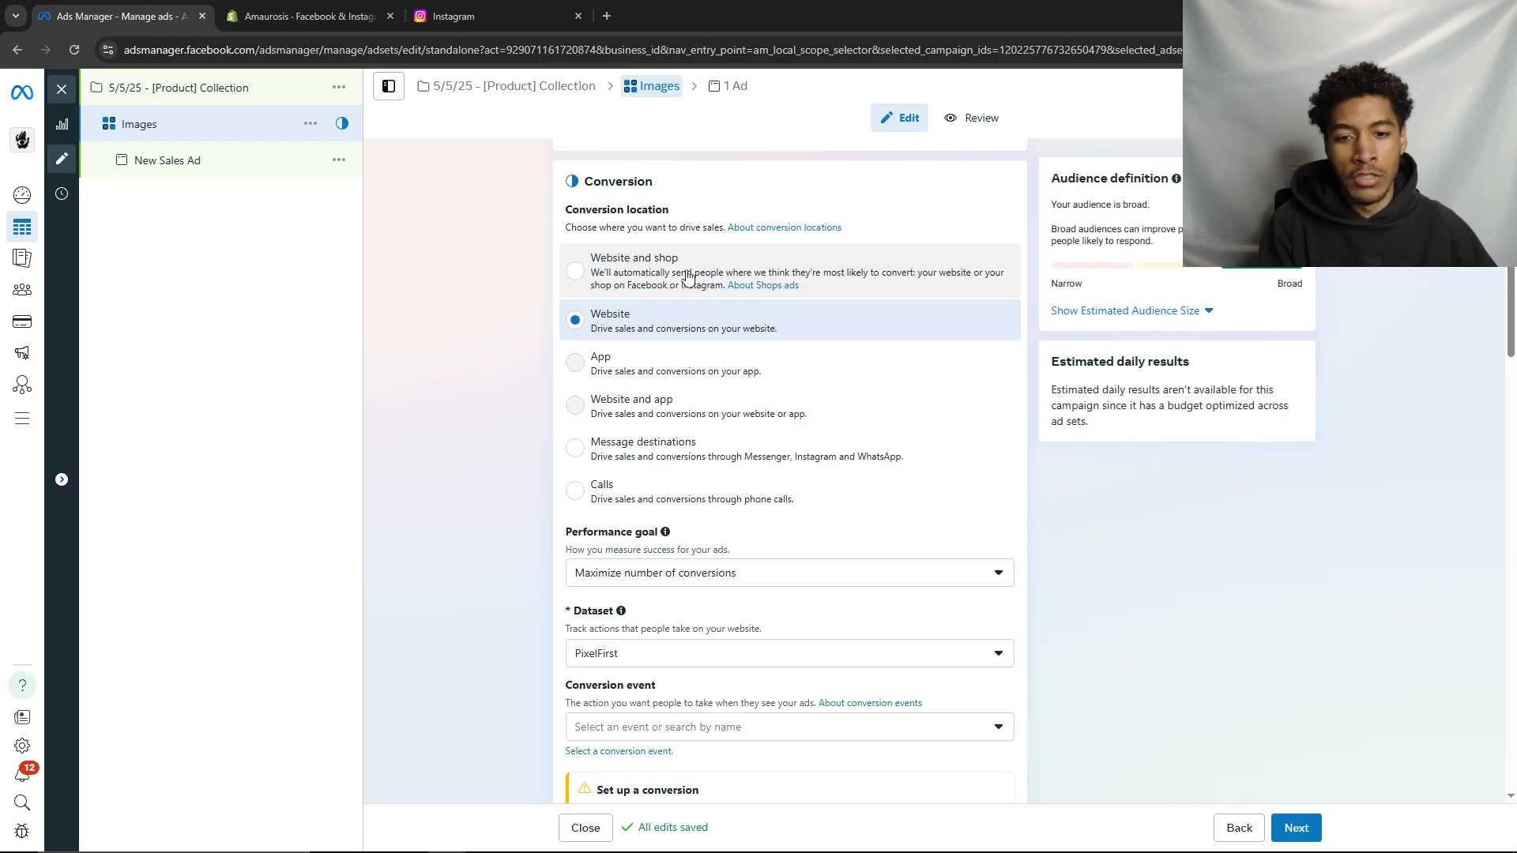
{"action": "scroll", "coordinate": [687, 277], "scroll_direction": "down", "scroll_amount": 3}
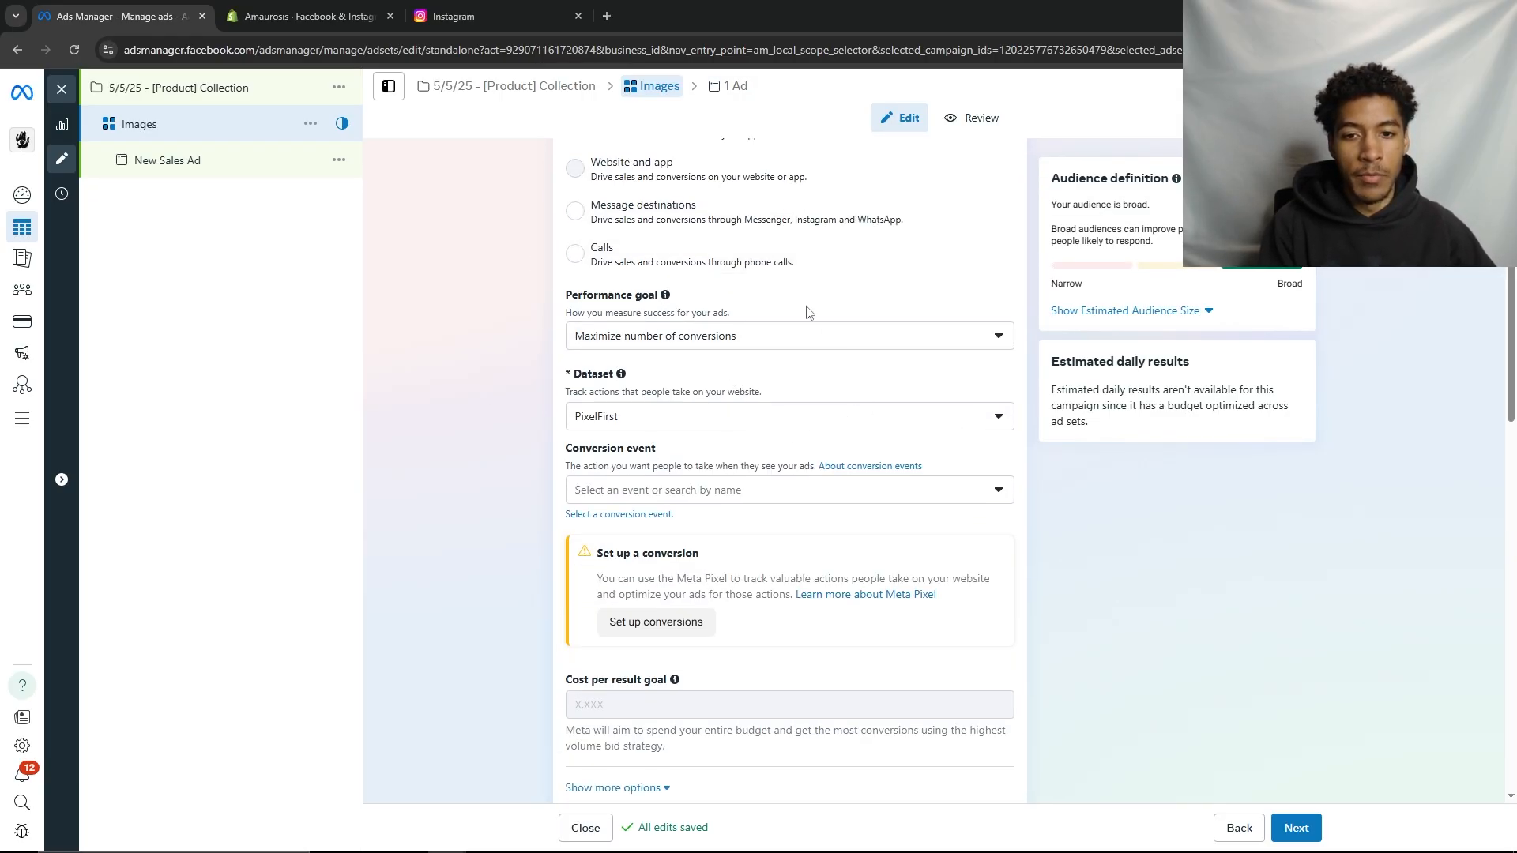
Compare the datasets available for the ad set with the pixel connected in Shopify's Facebook & Instagram settings, and return to Ads Manager
{"action": "left_click", "coordinate": [684, 425]}
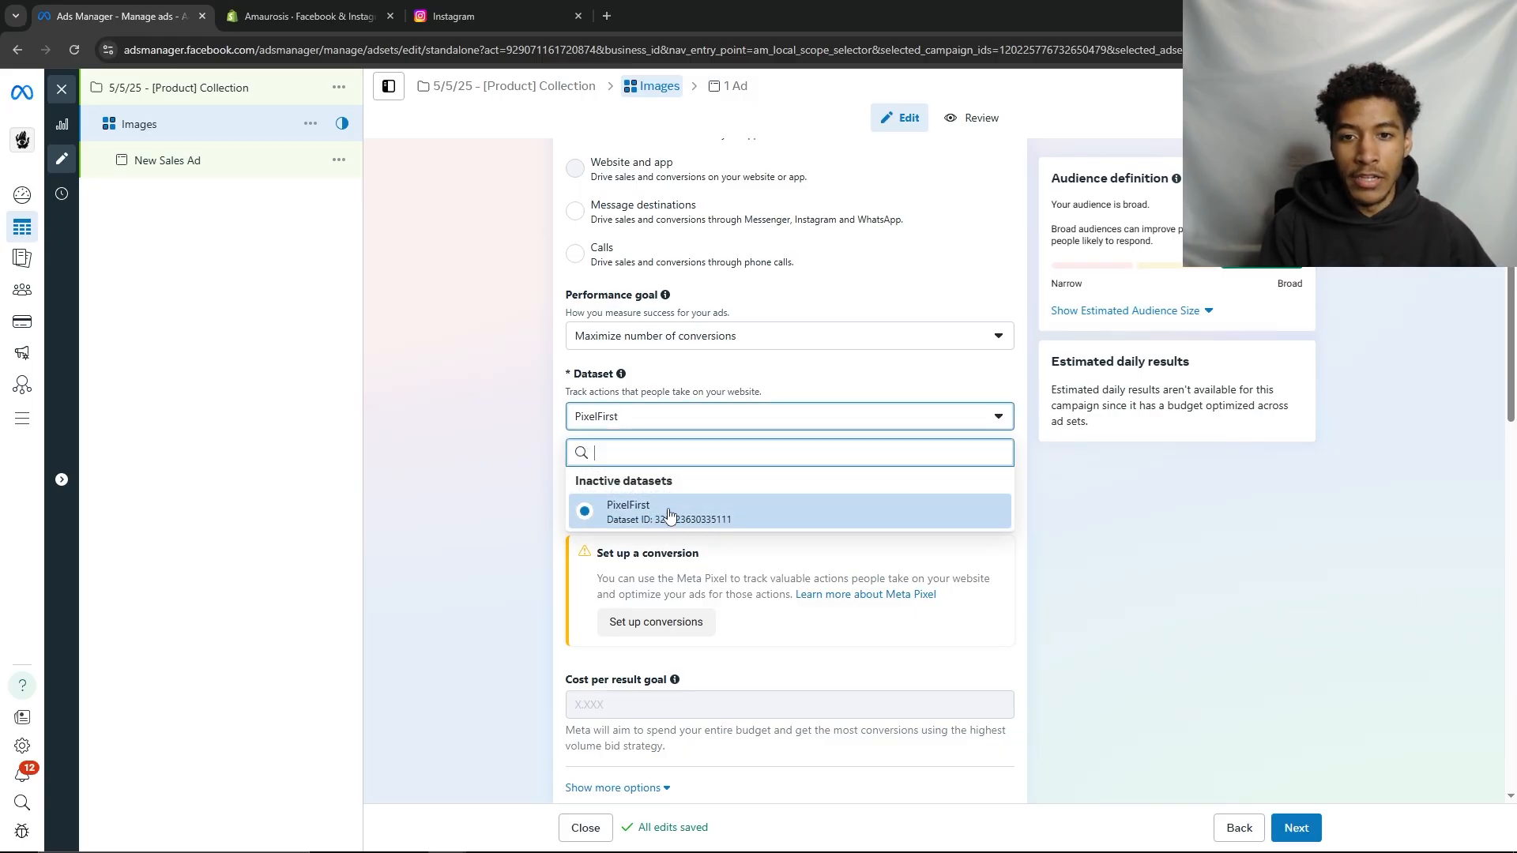
{"action": "left_click", "coordinate": [308, 16]}
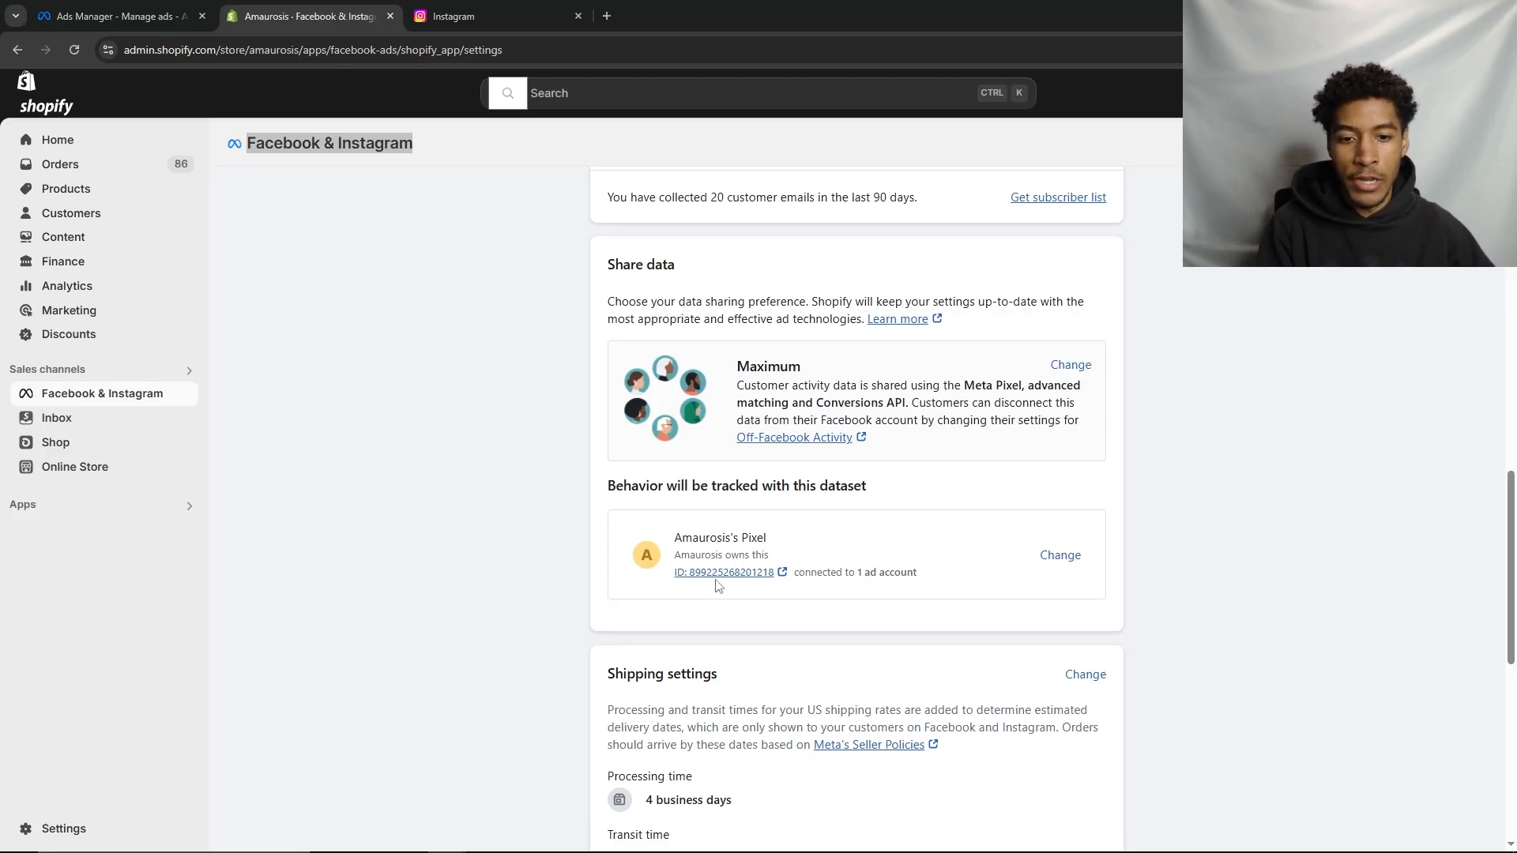
{"action": "left_click", "coordinate": [142, 16]}
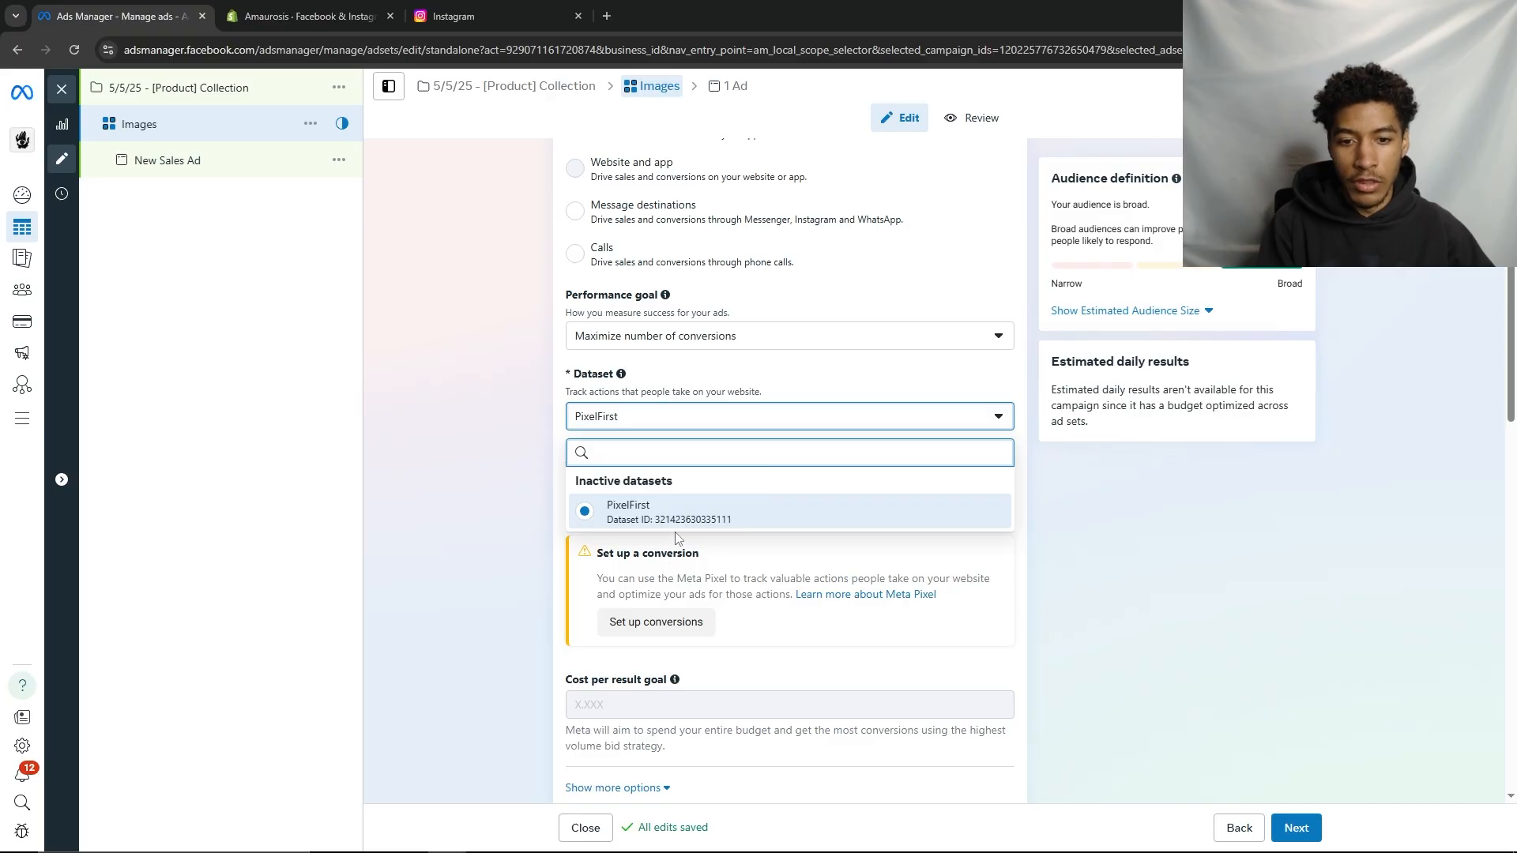
Set the ad set's conversion event to Purchase
{"action": "left_click", "coordinate": [684, 338]}
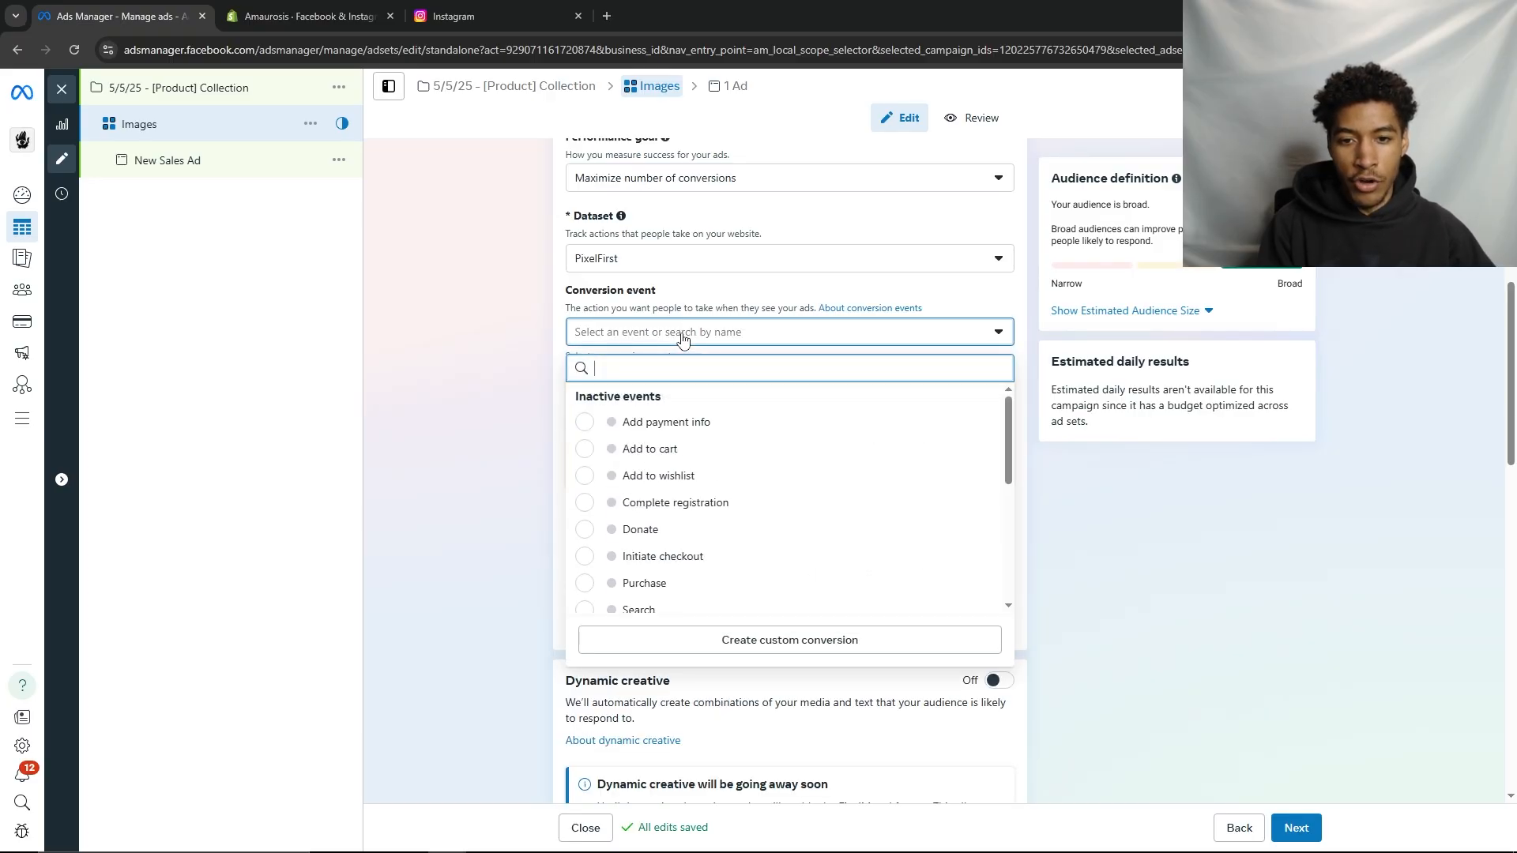
{"action": "scroll", "coordinate": [687, 474], "scroll_direction": "down", "scroll_amount": 2}
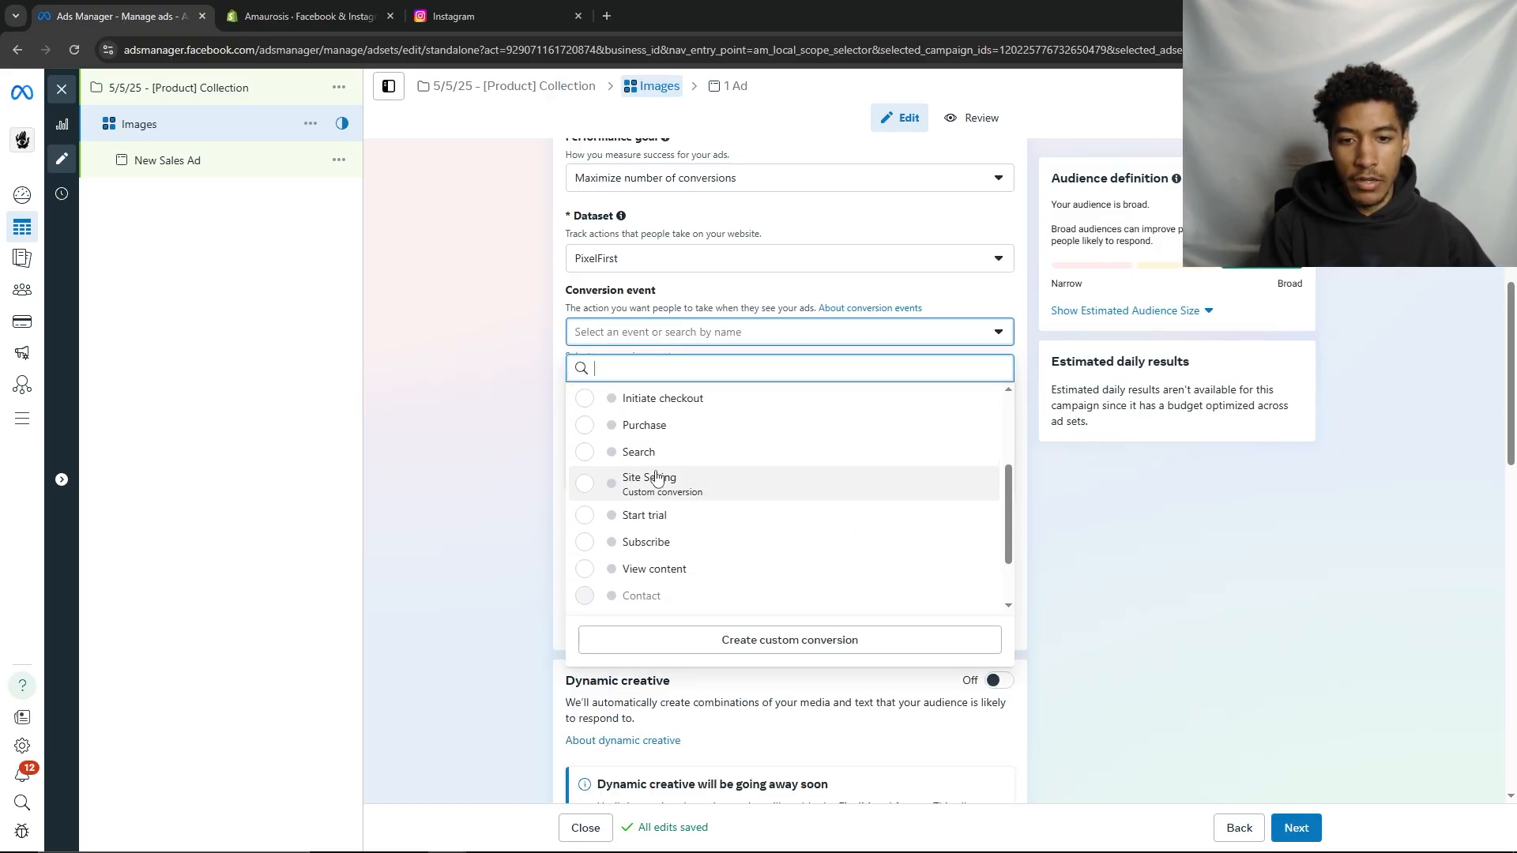
{"action": "left_click", "coordinate": [678, 427]}
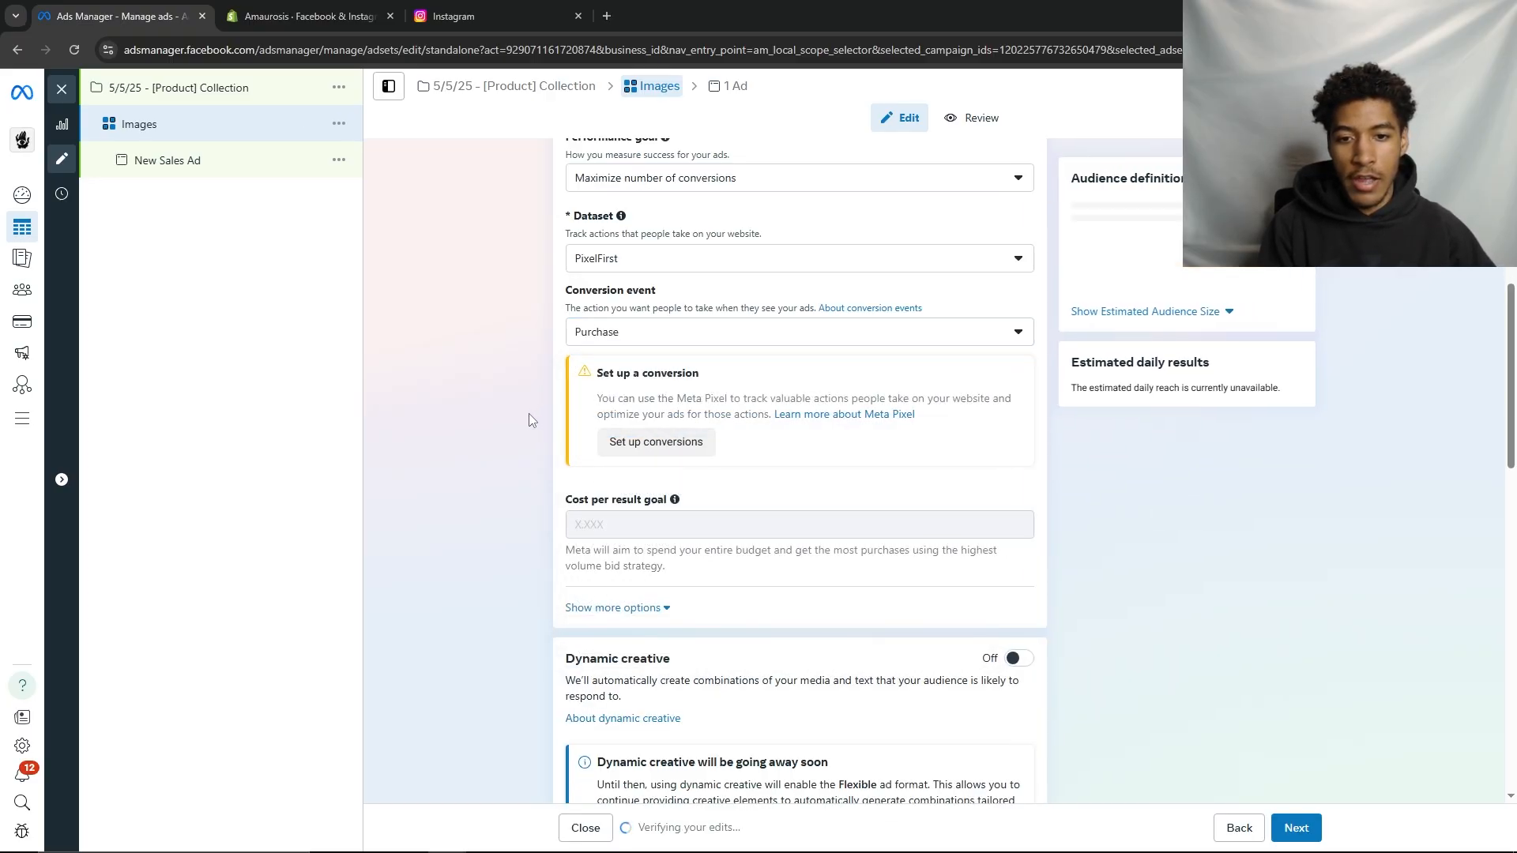
Review the remaining conversion settings and the Dynamic creative section, including its note about the Flexible ad format
{"action": "scroll", "coordinate": [661, 419], "scroll_direction": "up", "scroll_amount": 1}
{"action": "scroll", "coordinate": [695, 411], "scroll_direction": "down", "scroll_amount": 2}
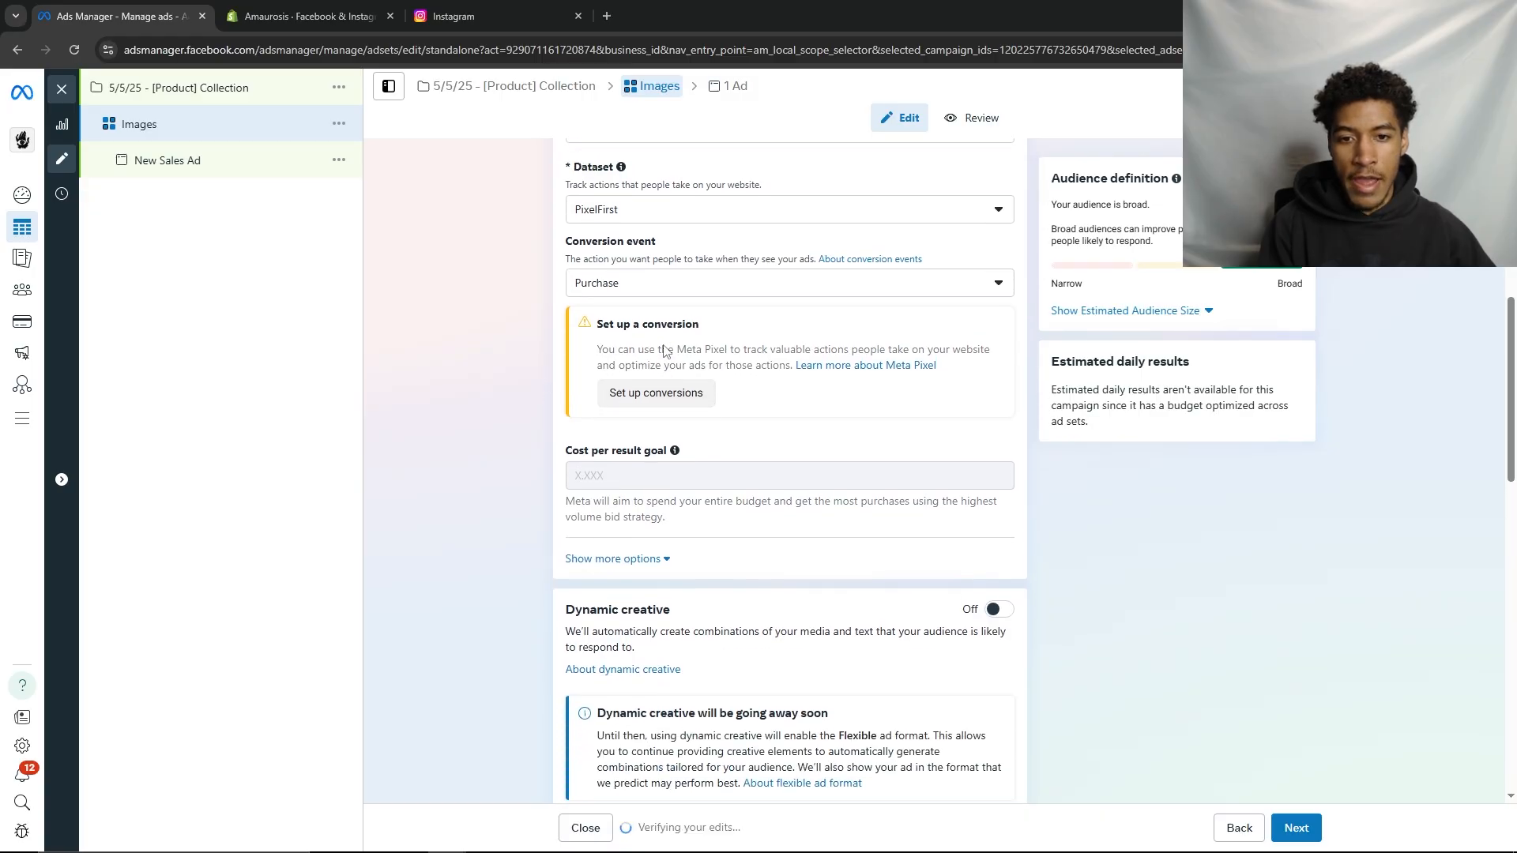
{"action": "scroll", "coordinate": [742, 395], "scroll_direction": "up", "scroll_amount": 3}
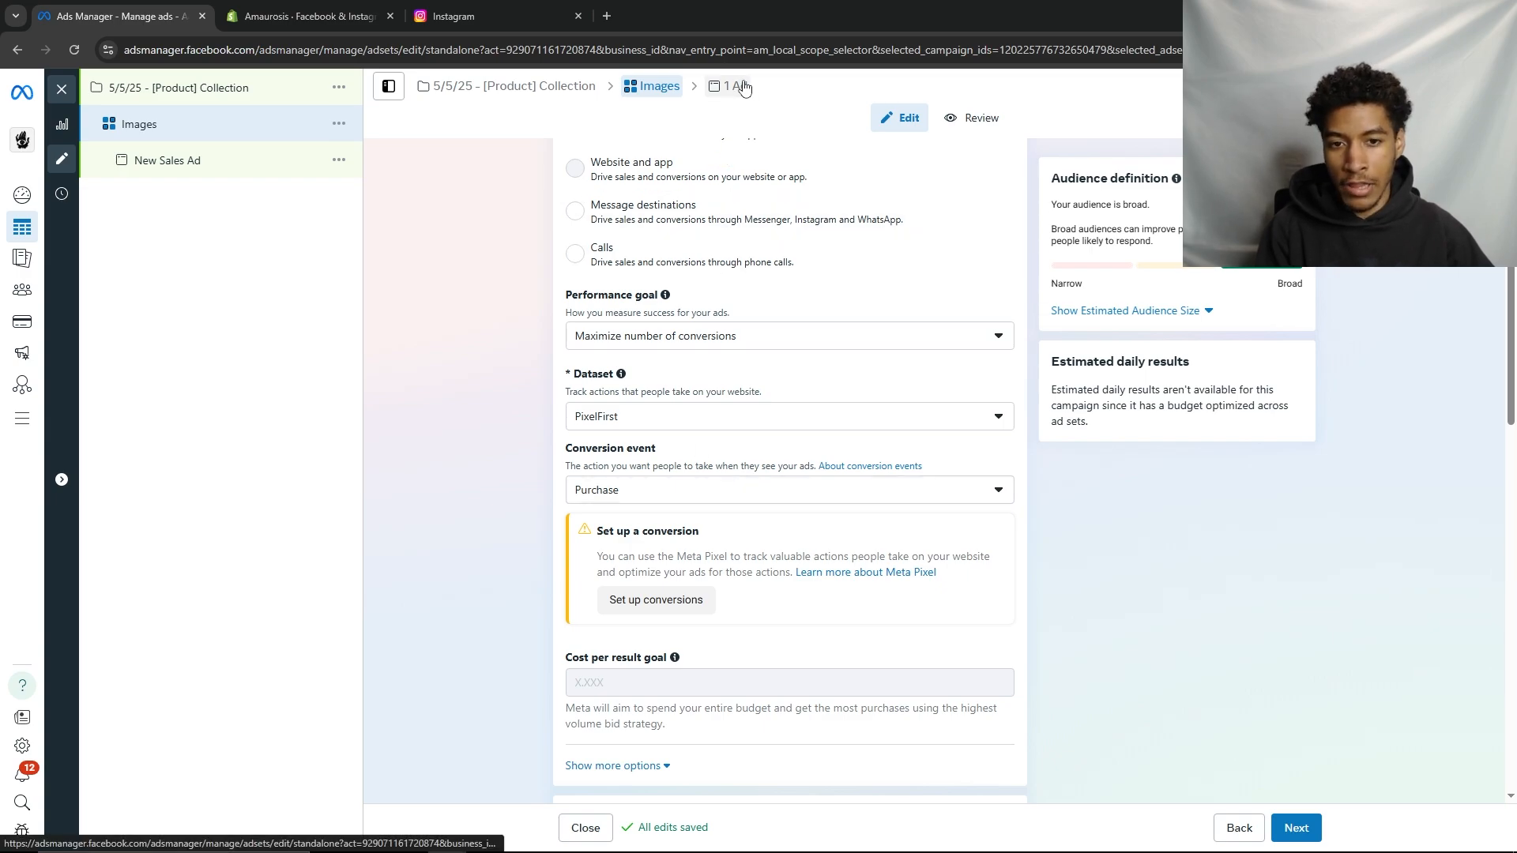
{"action": "scroll", "coordinate": [718, 254], "scroll_direction": "down", "scroll_amount": 1}
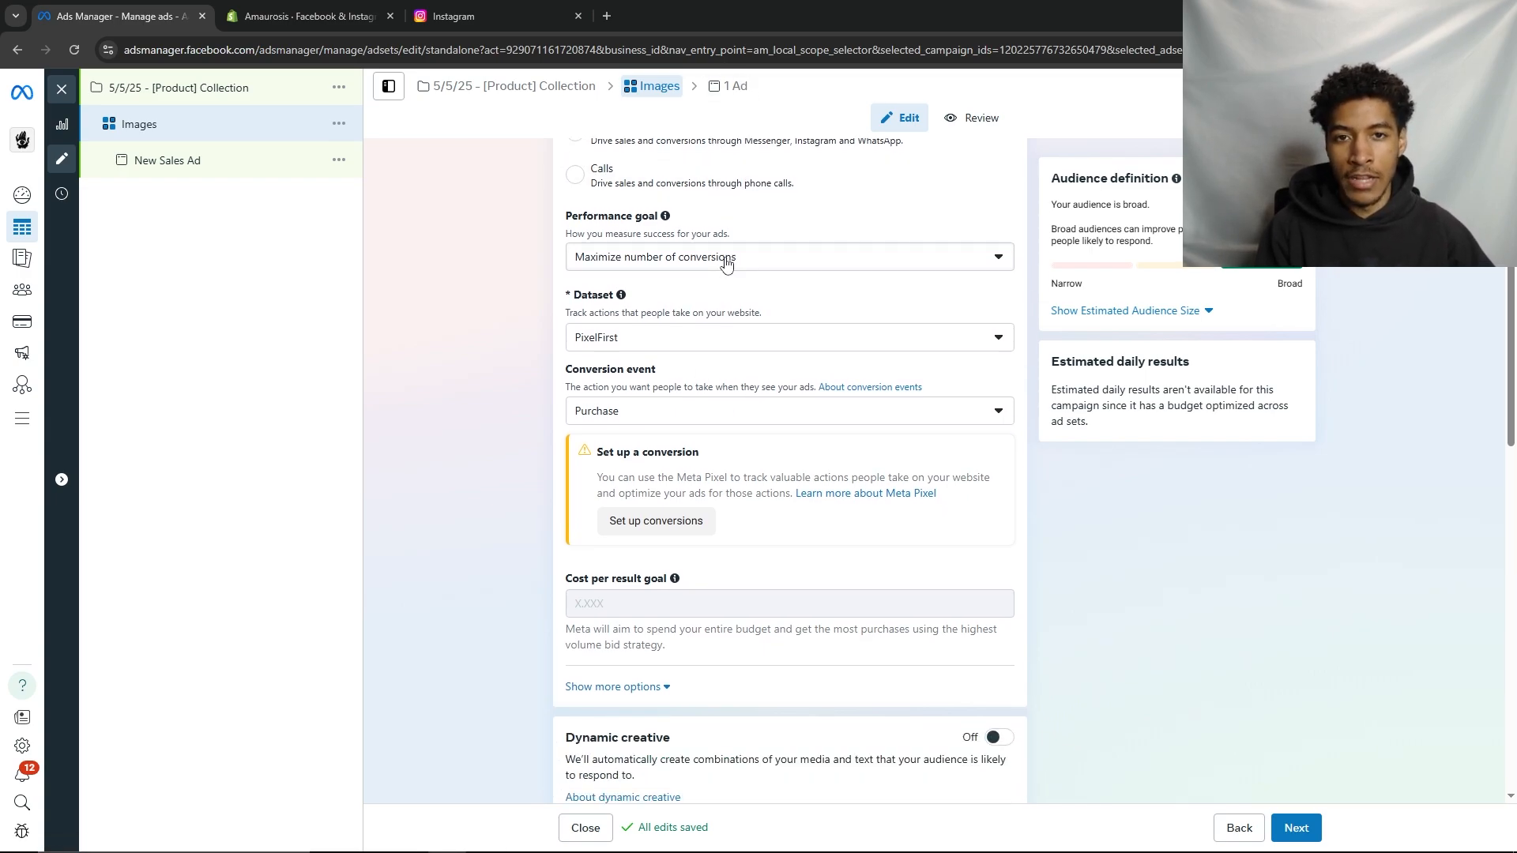
{"action": "scroll", "coordinate": [727, 261], "scroll_direction": "down", "scroll_amount": 7}
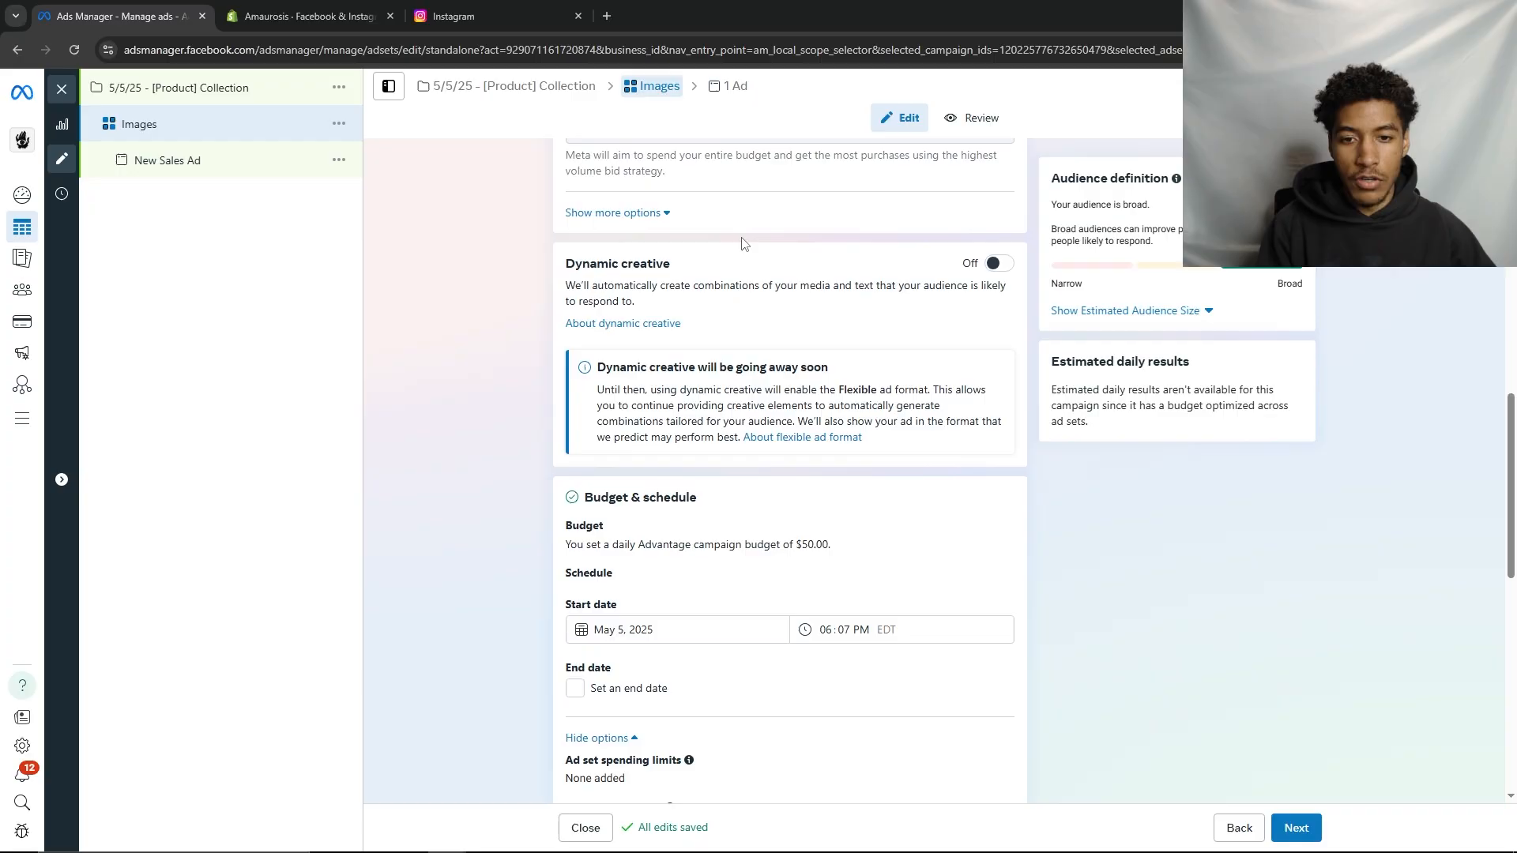
{"action": "scroll", "coordinate": [741, 245], "scroll_direction": "up", "scroll_amount": 1}
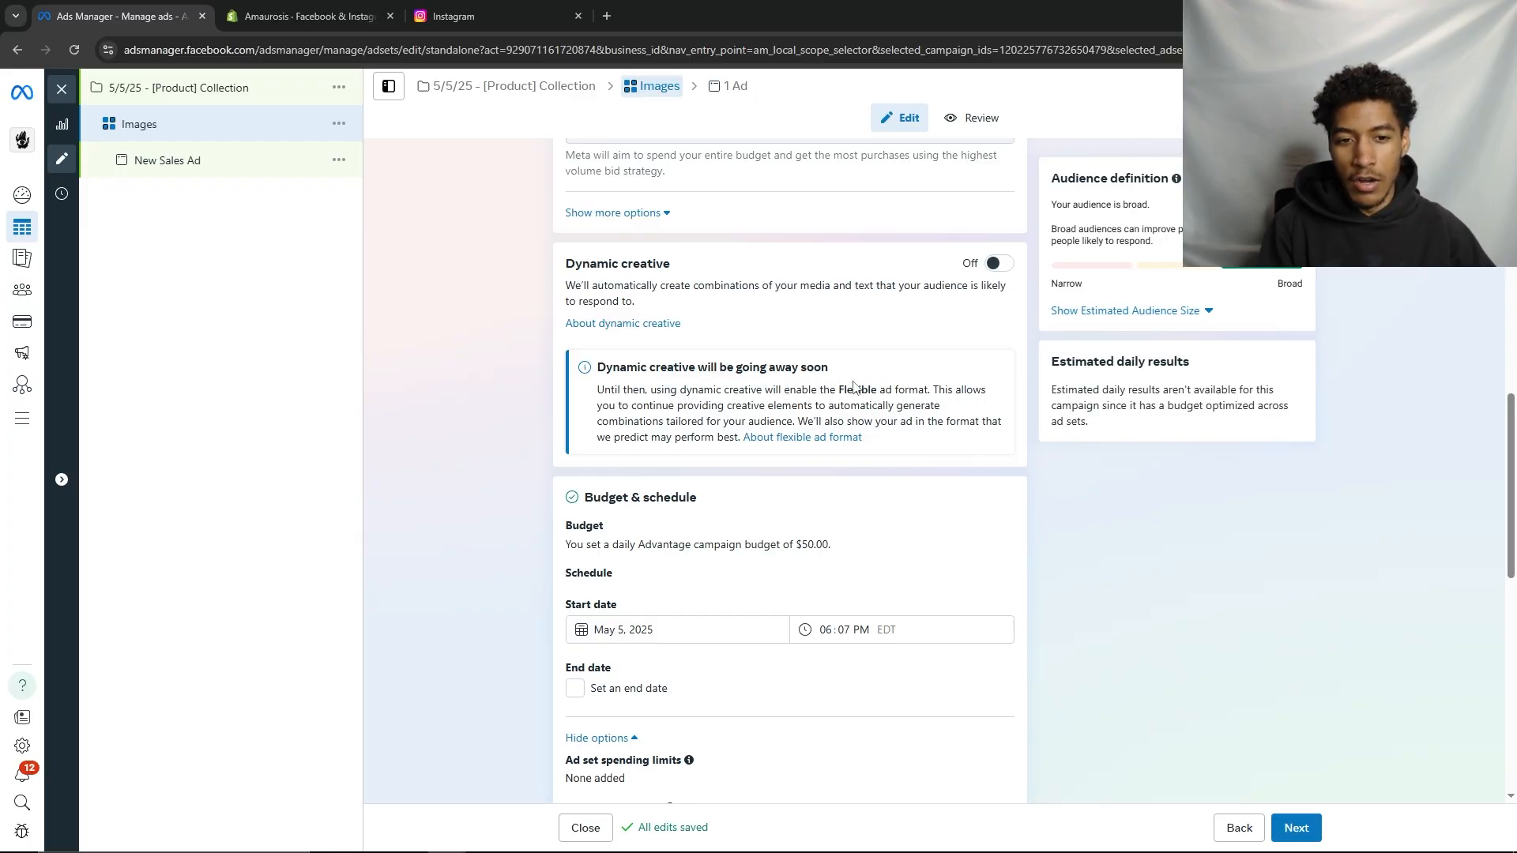
{"action": "left_click_drag", "start_coordinate": [846, 388], "coordinate": [885, 387]}
{"action": "left_click", "coordinate": [907, 381]}
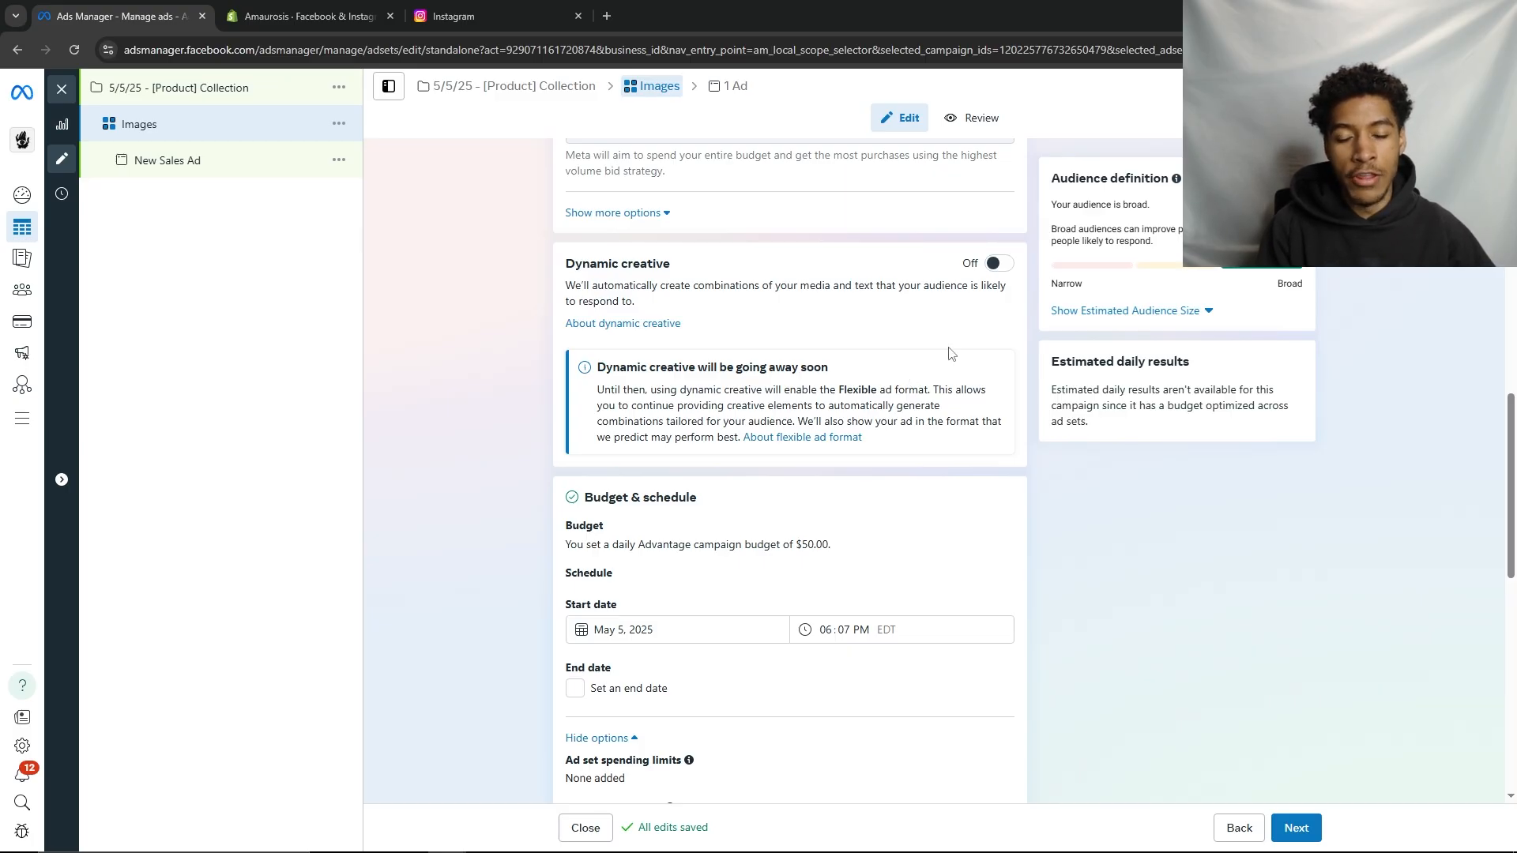
{"action": "scroll", "coordinate": [950, 353], "scroll_direction": "up", "scroll_amount": 1}
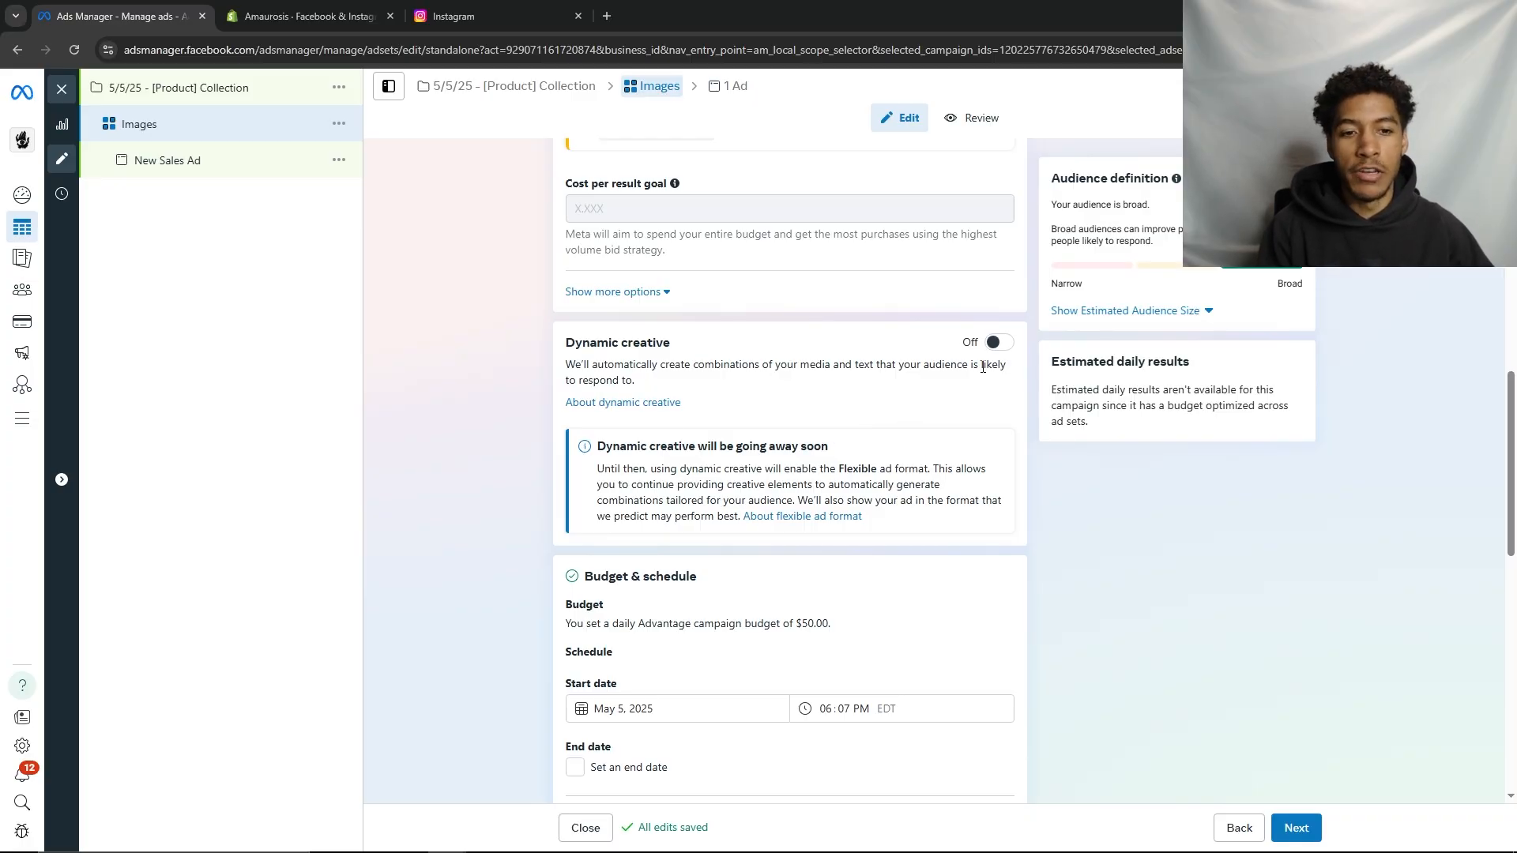
Schedule the ad set to start on May 6, 2025 at 12:00 AM
{"action": "scroll", "coordinate": [596, 420], "scroll_direction": "down", "scroll_amount": 5}
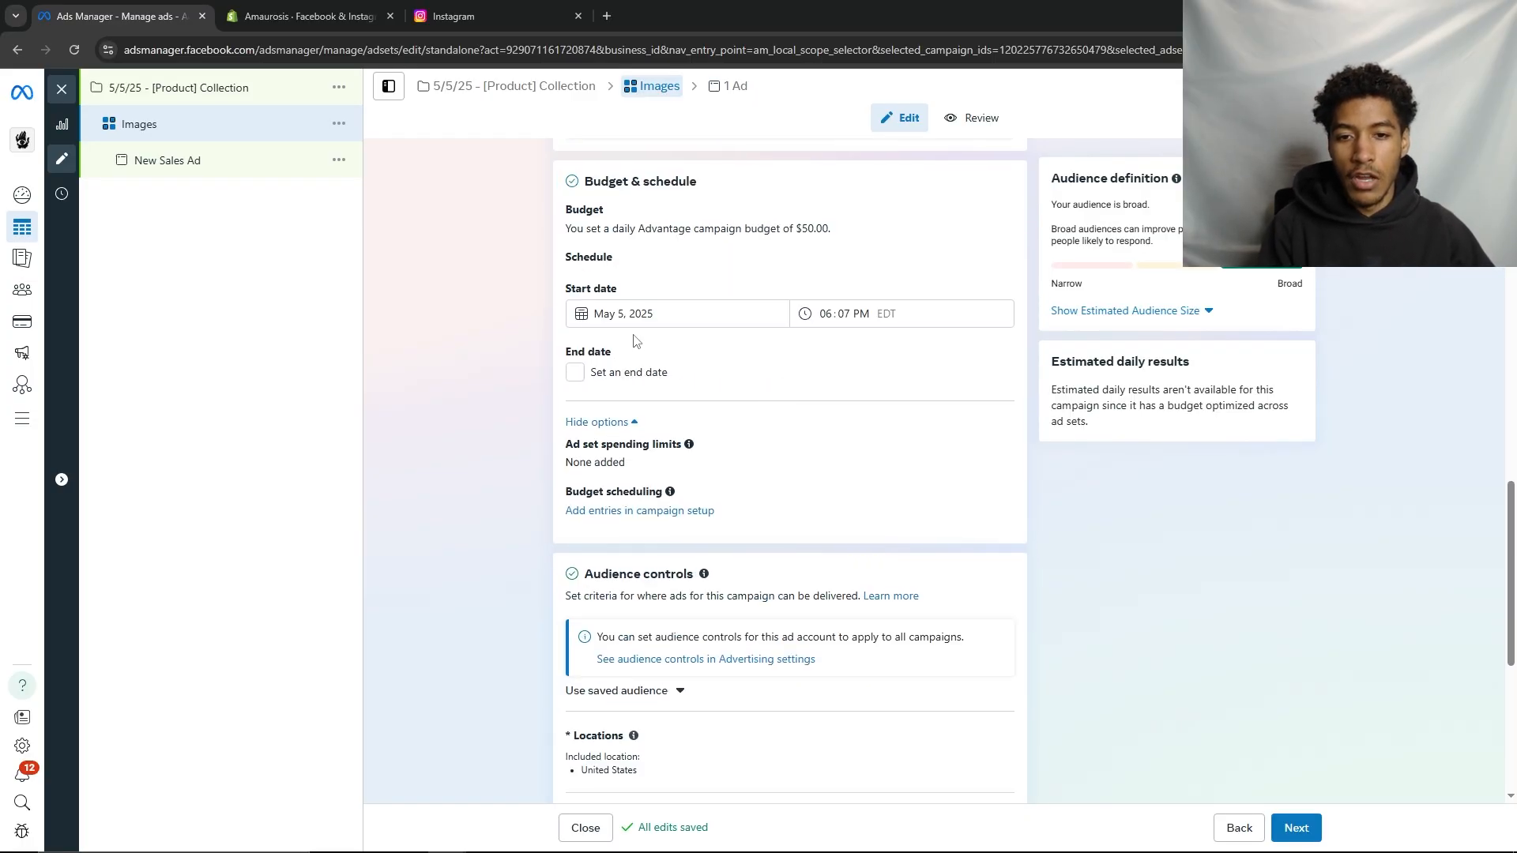
{"action": "left_click", "coordinate": [623, 315]}
{"action": "left_click", "coordinate": [641, 420]}
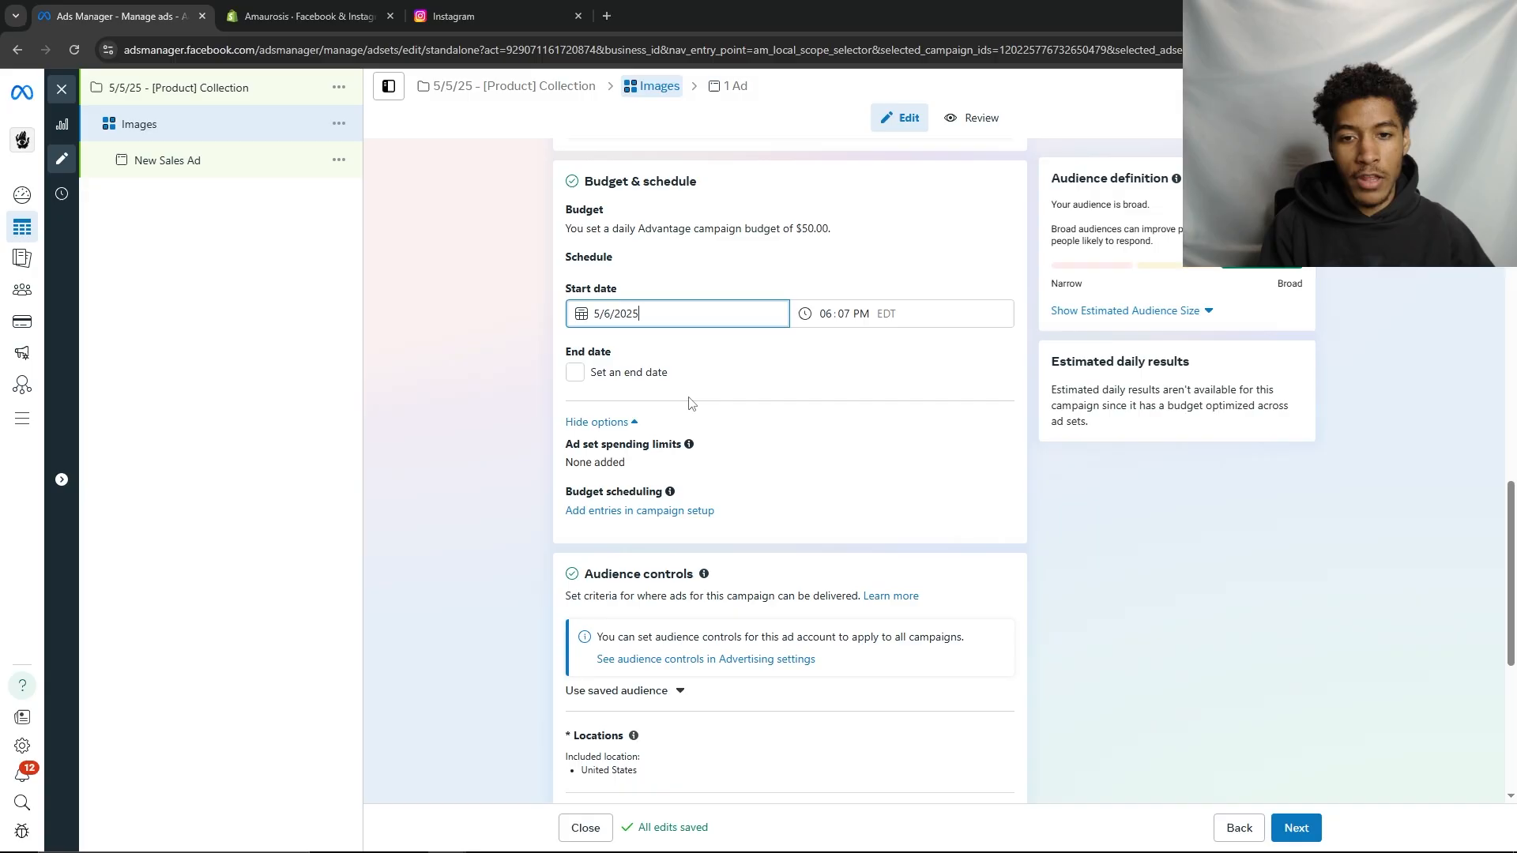
{"action": "left_click", "coordinate": [825, 313]}
{"action": "type", "text": "1200"}
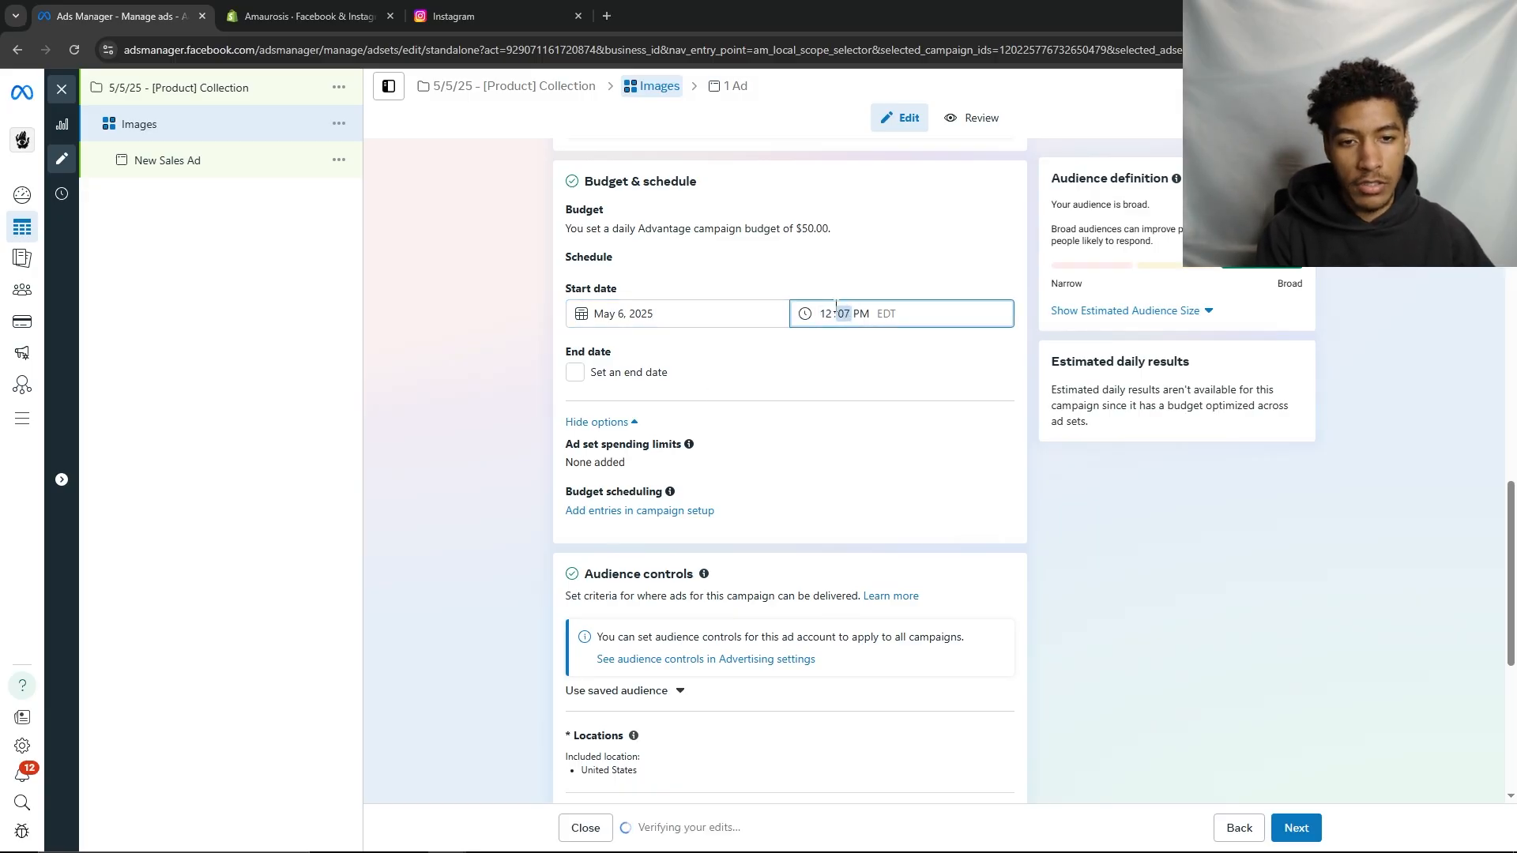
{"action": "left_click", "coordinate": [862, 314]}
{"action": "type", "text": "a"}
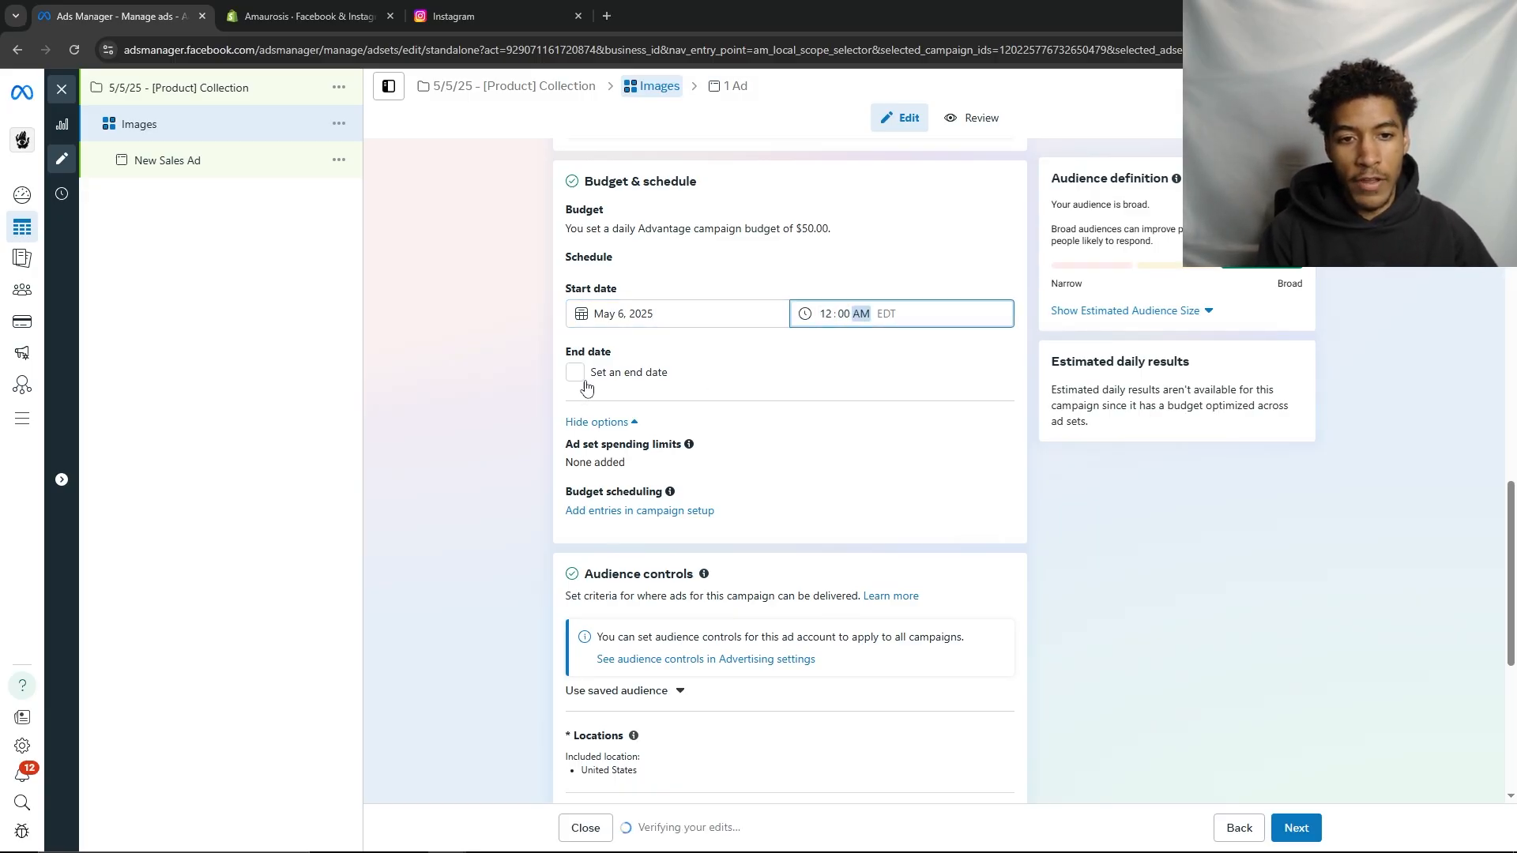
{"action": "left_click", "coordinate": [491, 391]}
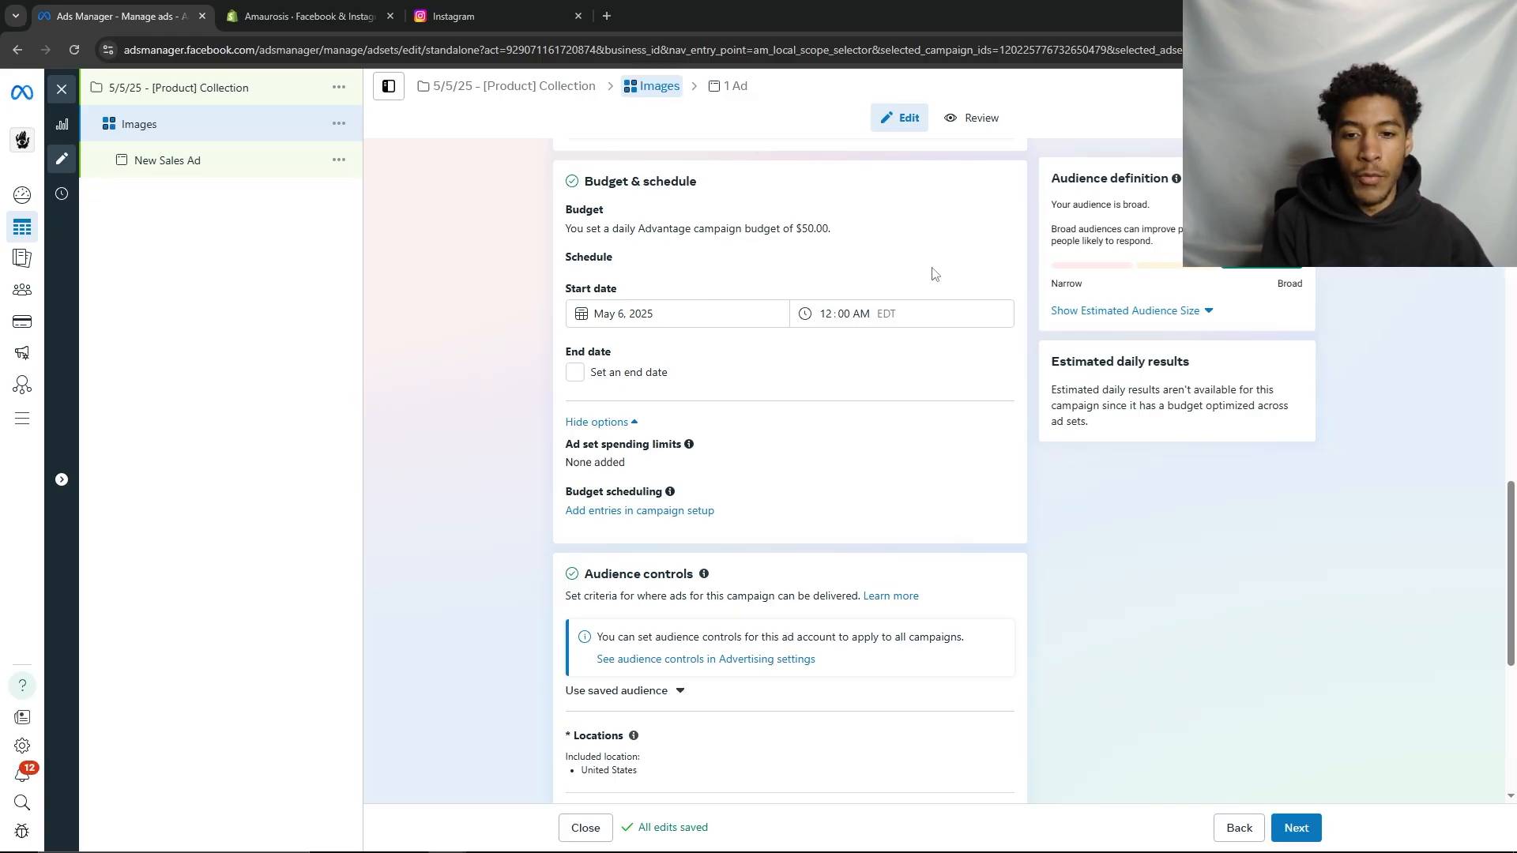
Switch the ad set from Advantage+ audience to the original audience options
{"action": "scroll", "coordinate": [558, 361], "scroll_direction": "down", "scroll_amount": 1}
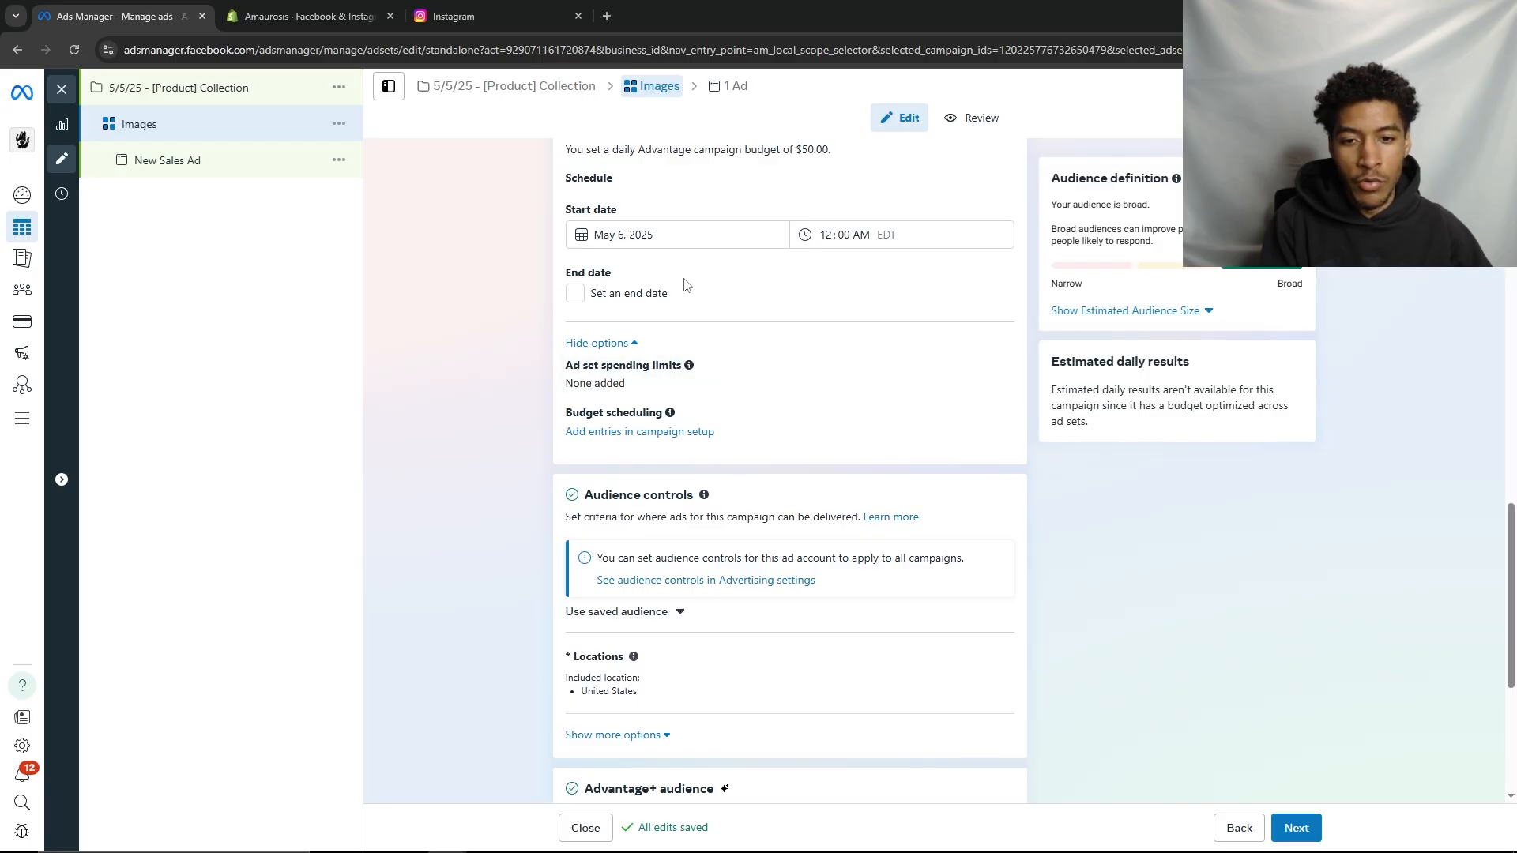
{"action": "scroll", "coordinate": [819, 376], "scroll_direction": "down", "scroll_amount": 3}
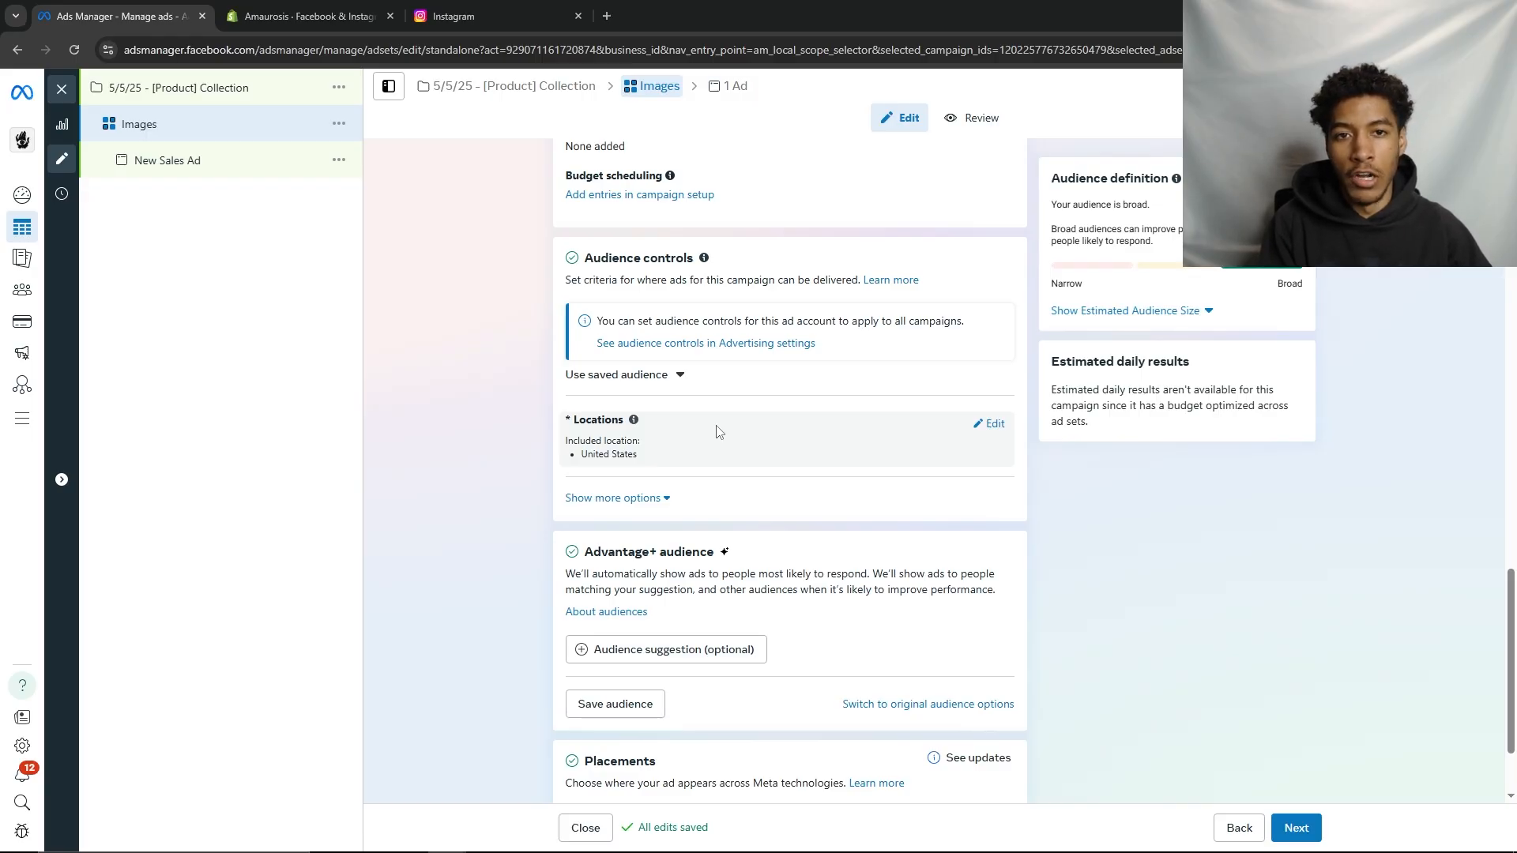
{"action": "scroll", "coordinate": [717, 431], "scroll_direction": "down", "scroll_amount": 2}
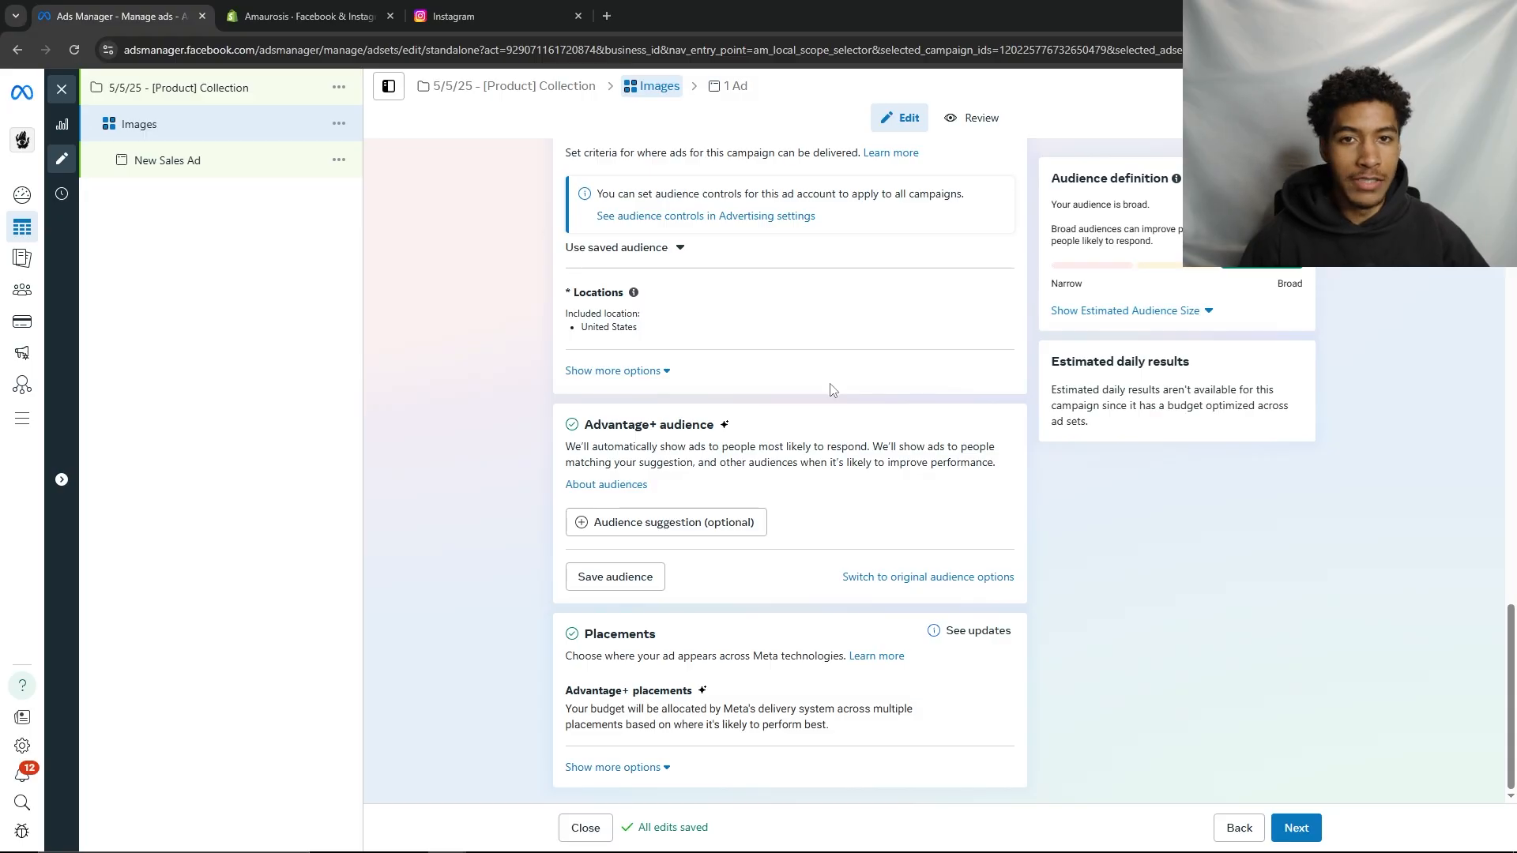
{"action": "left_click", "coordinate": [887, 578]}
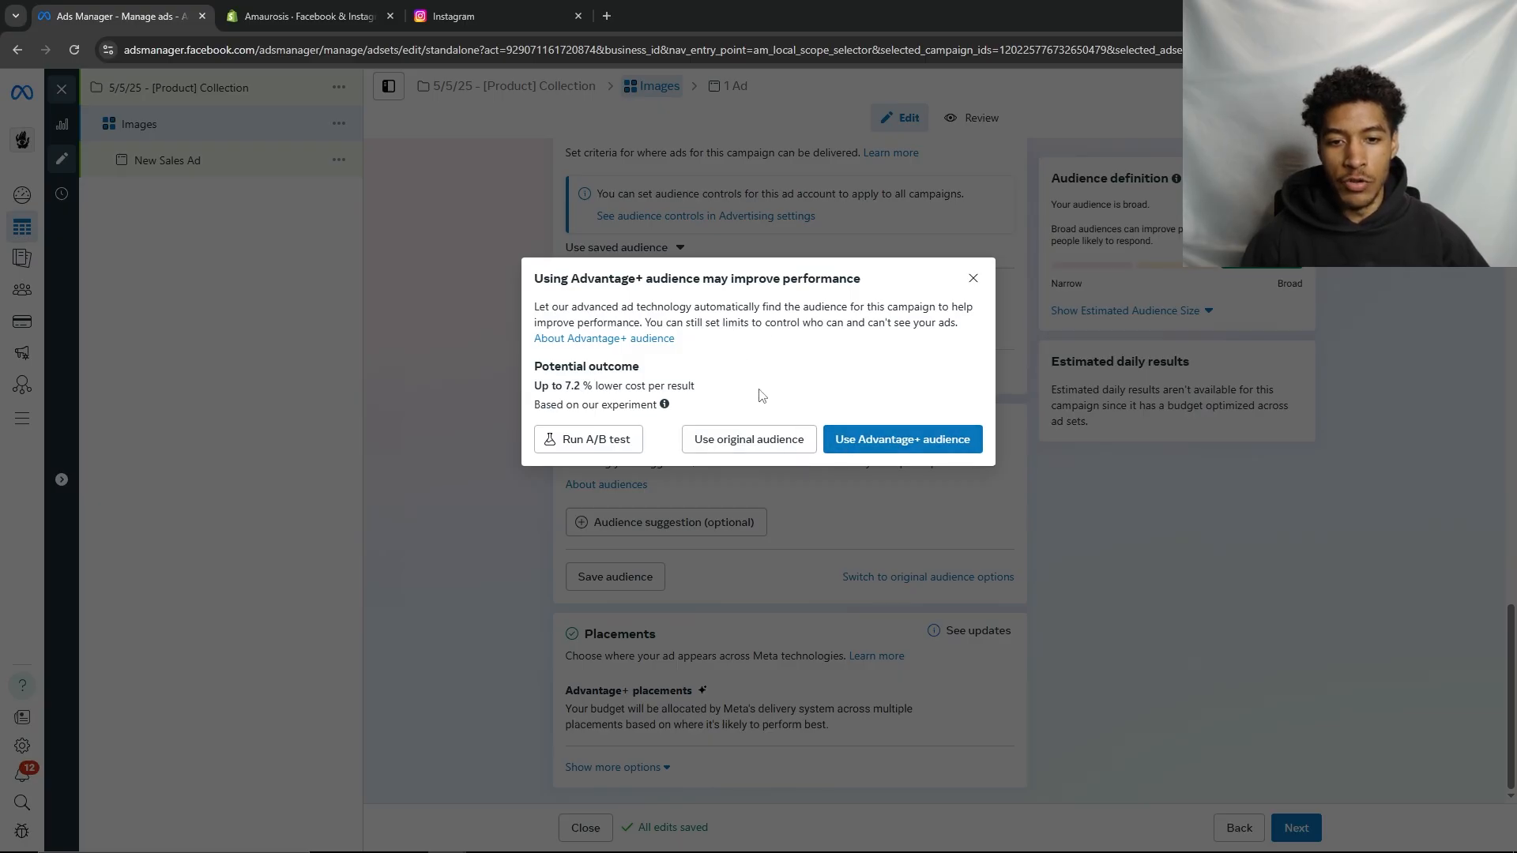
{"action": "left_click", "coordinate": [744, 441]}
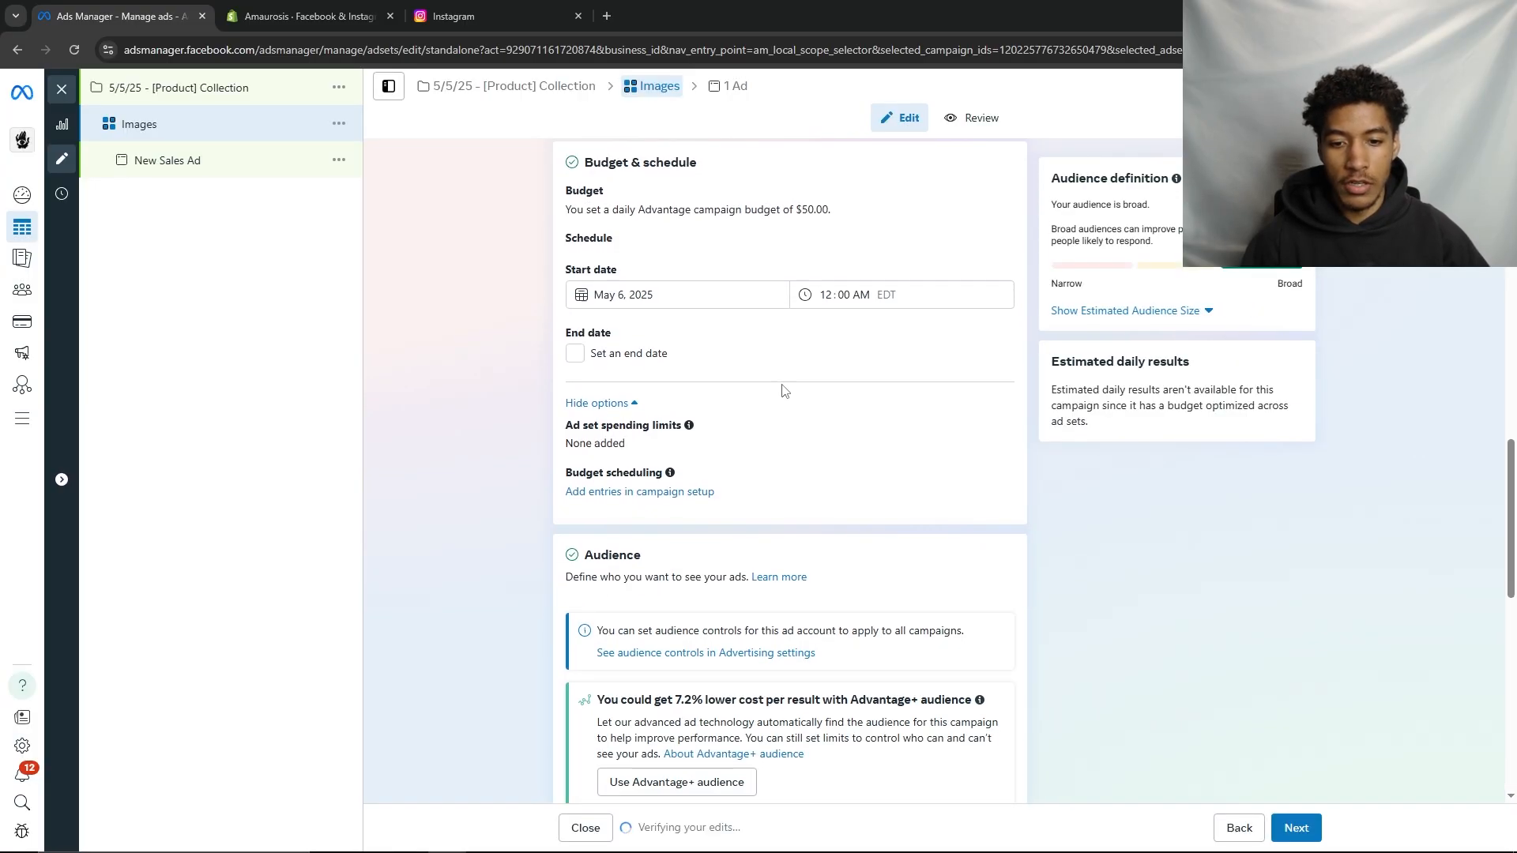
Set the audience's maximum age to 31
{"action": "scroll", "coordinate": [771, 340], "scroll_direction": "down", "scroll_amount": 10}
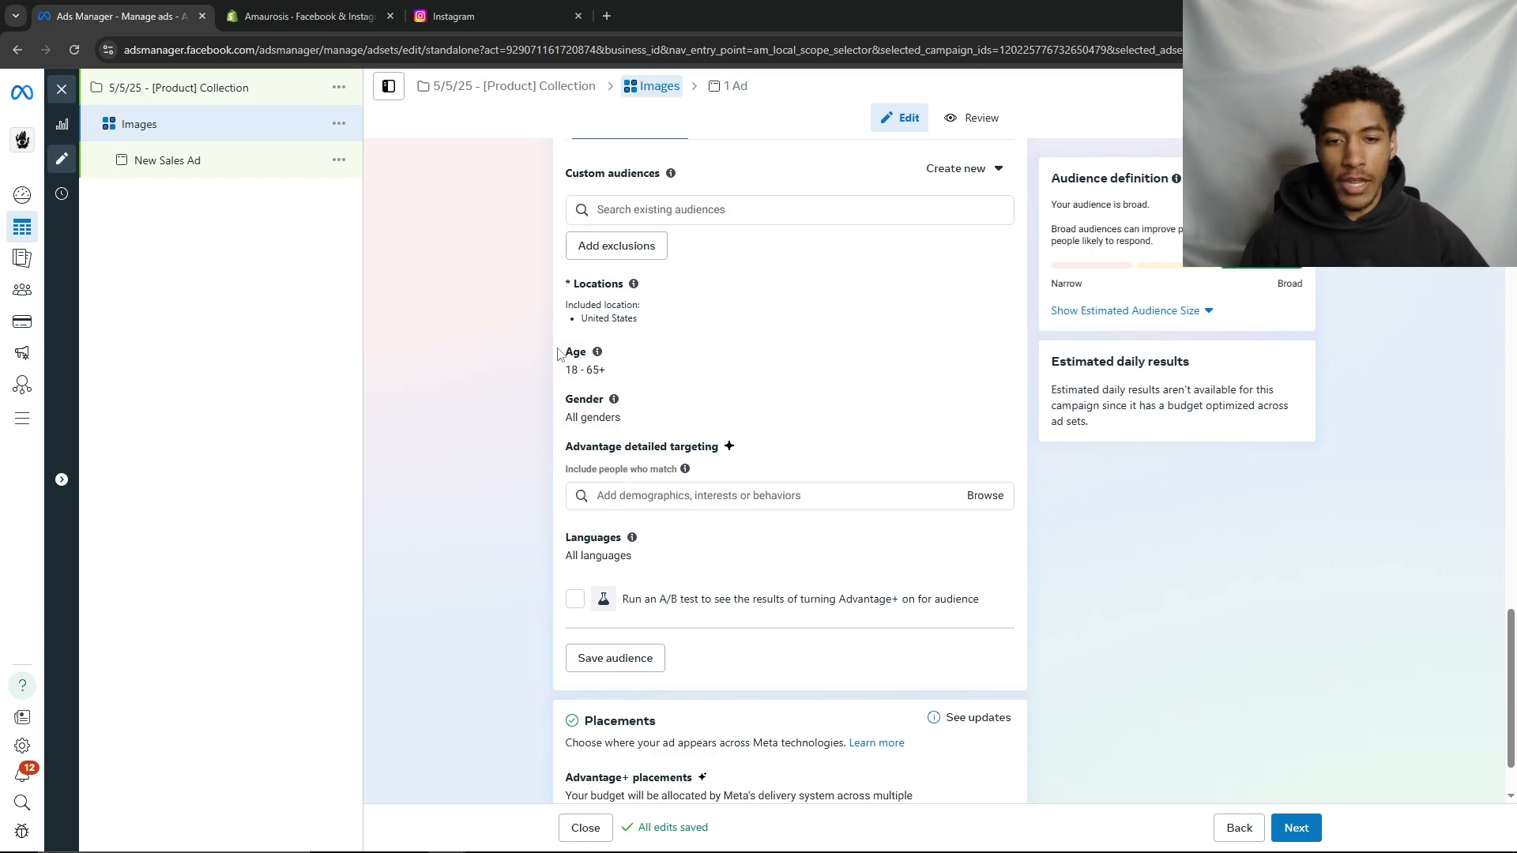
{"action": "left_click", "coordinate": [989, 353]}
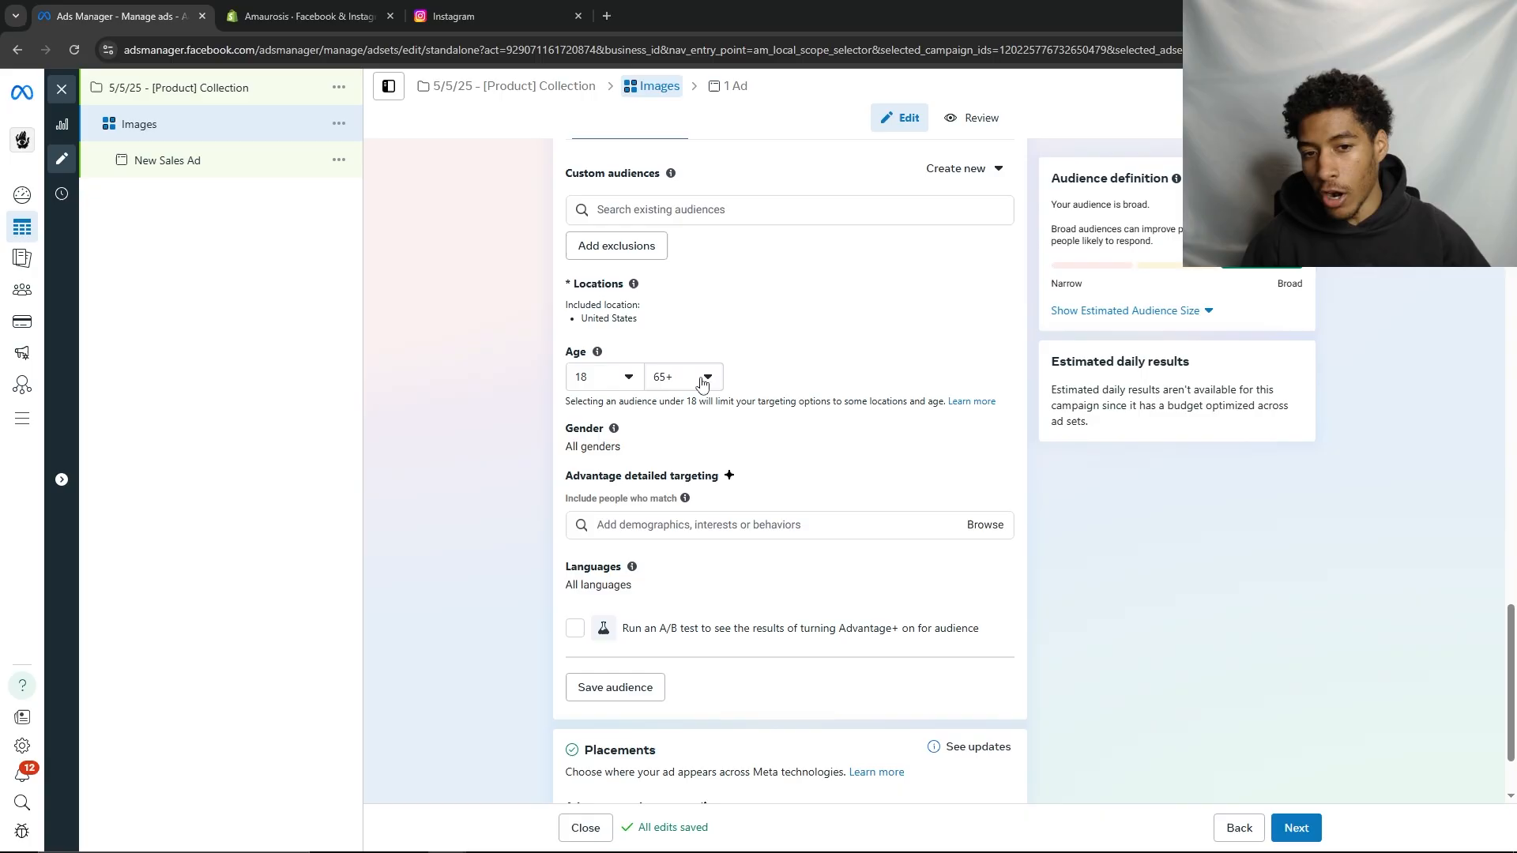
{"action": "left_click", "coordinate": [668, 377]}
{"action": "scroll", "coordinate": [699, 486], "scroll_direction": "up", "scroll_amount": 10}
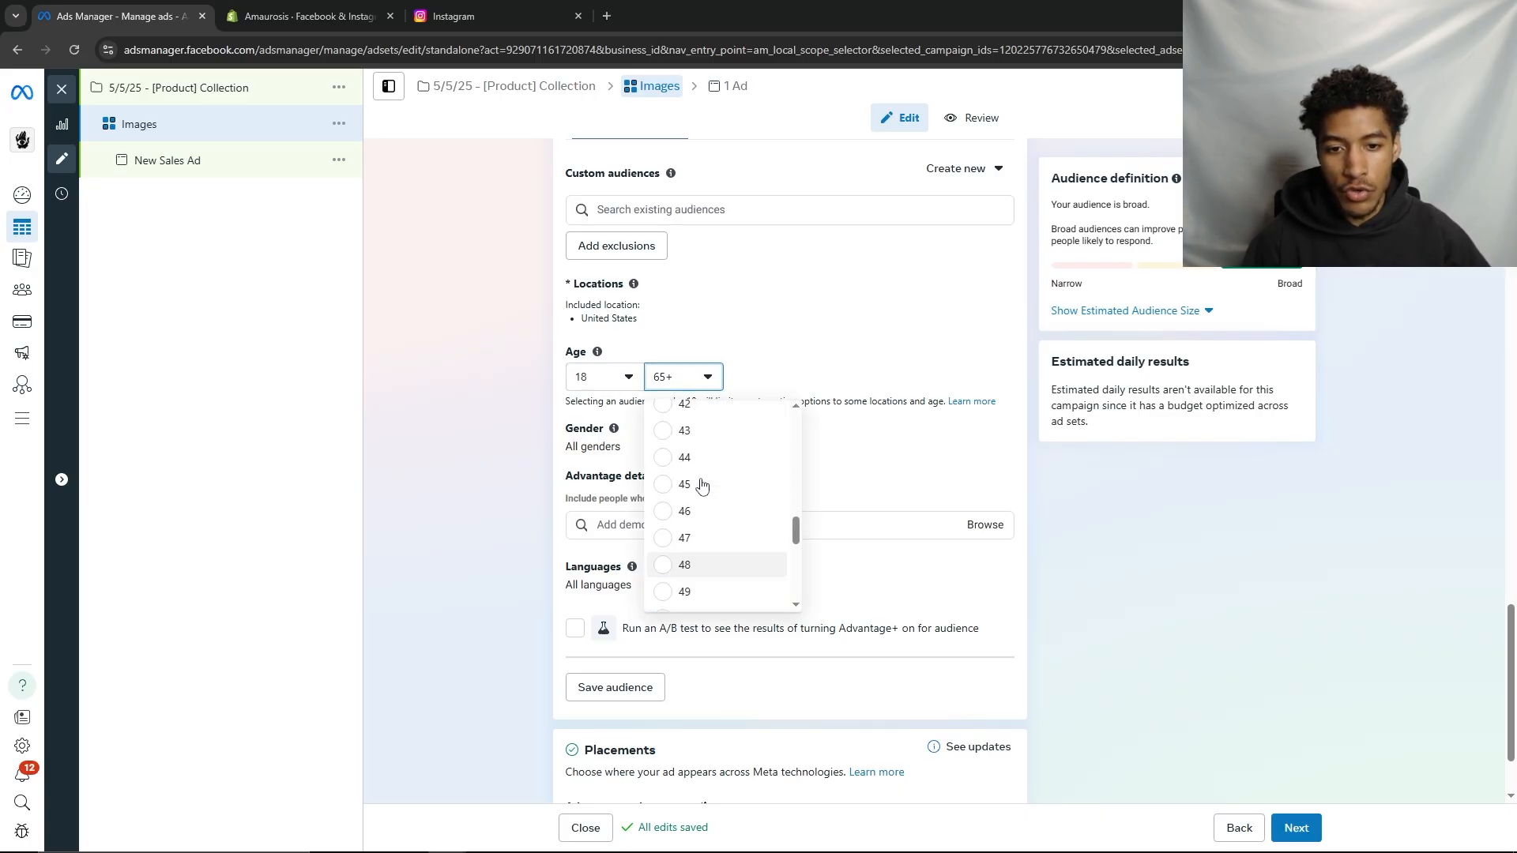
{"action": "left_click", "coordinate": [697, 510]}
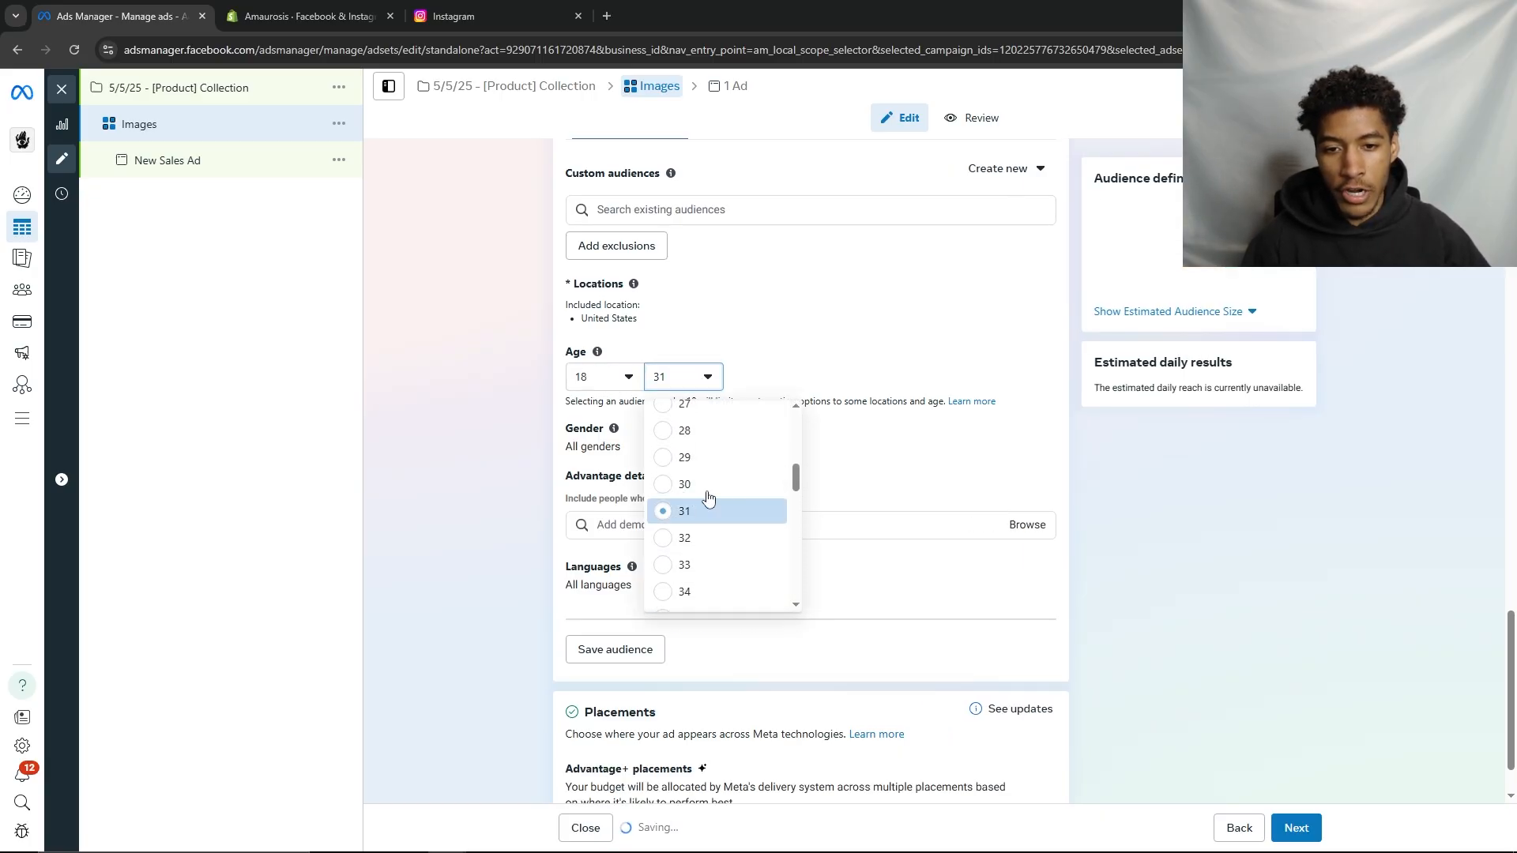
Set the audience's maximum age to 65+
{"action": "left_click", "coordinate": [684, 378]}
{"action": "scroll", "coordinate": [699, 505], "scroll_direction": "down", "scroll_amount": 9}
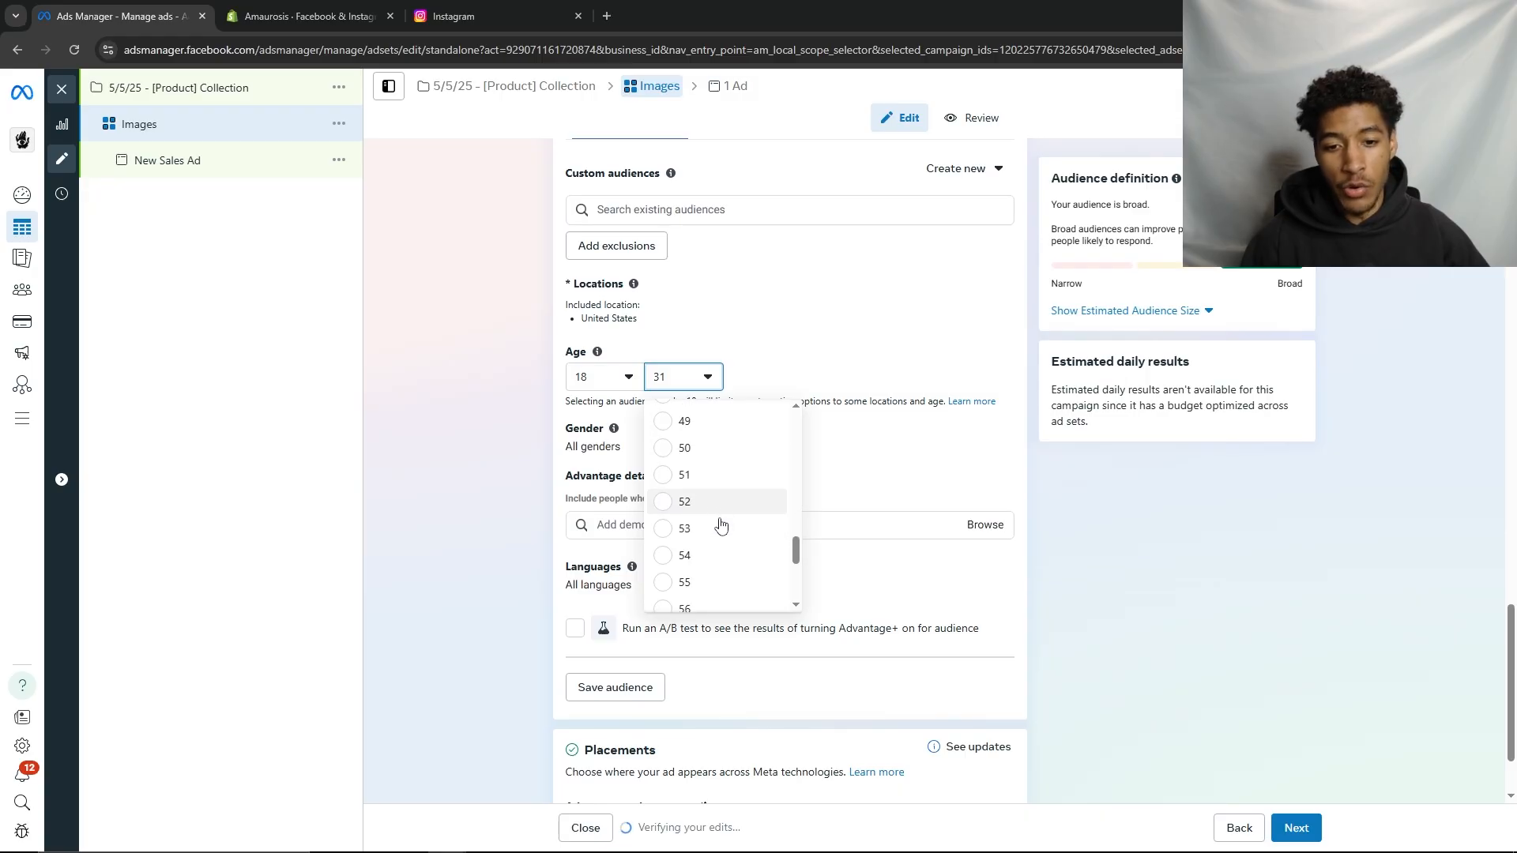
{"action": "scroll", "coordinate": [699, 589], "scroll_direction": "down", "scroll_amount": 2}
{"action": "left_click", "coordinate": [681, 598]}
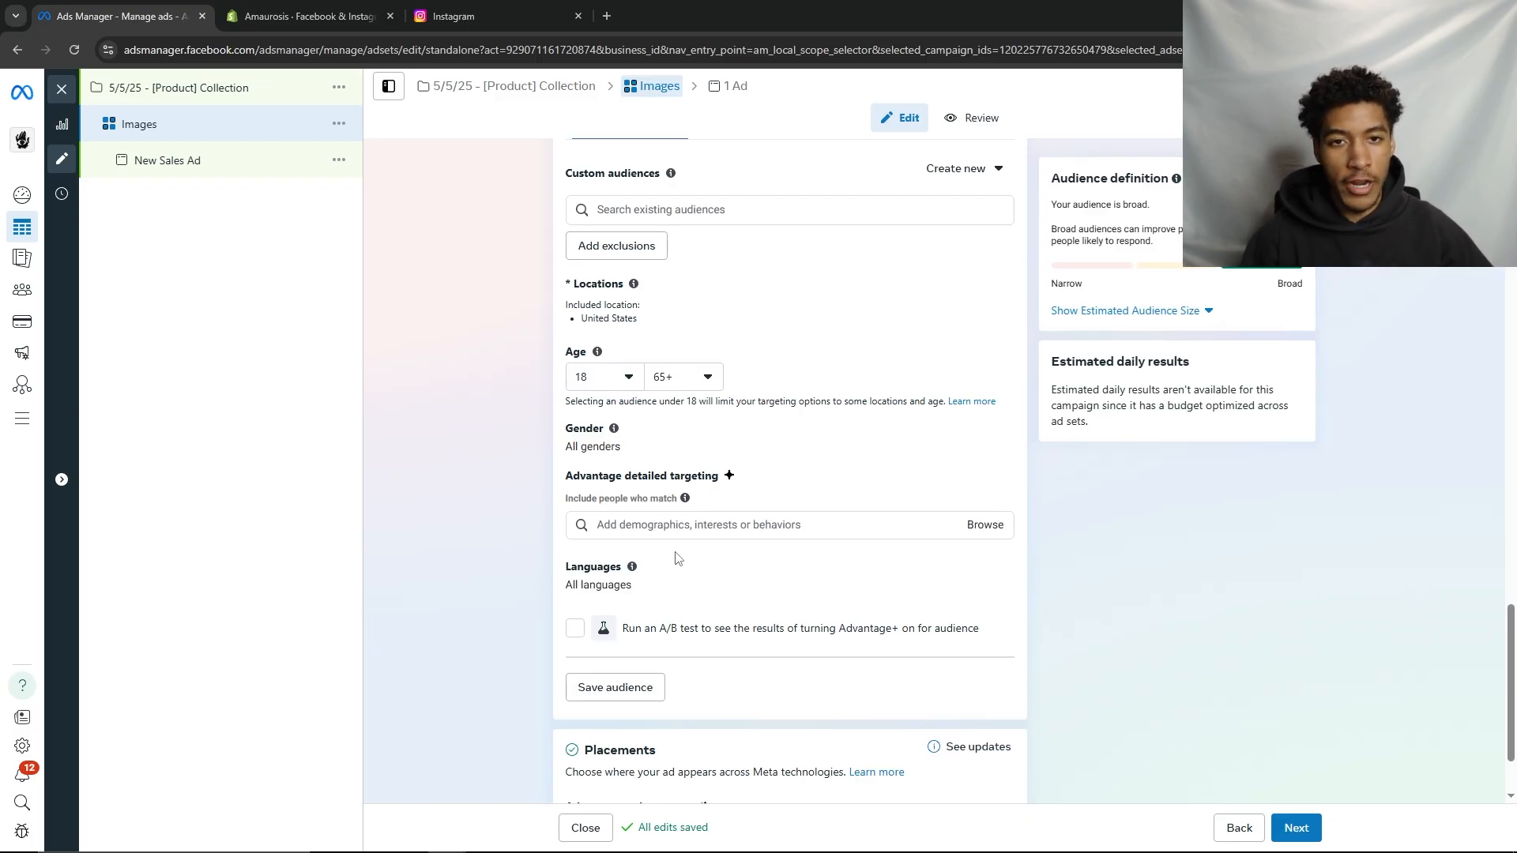
Try maximum ages of 45 and 21 for the ad set's audience
{"action": "left_click", "coordinate": [690, 386]}
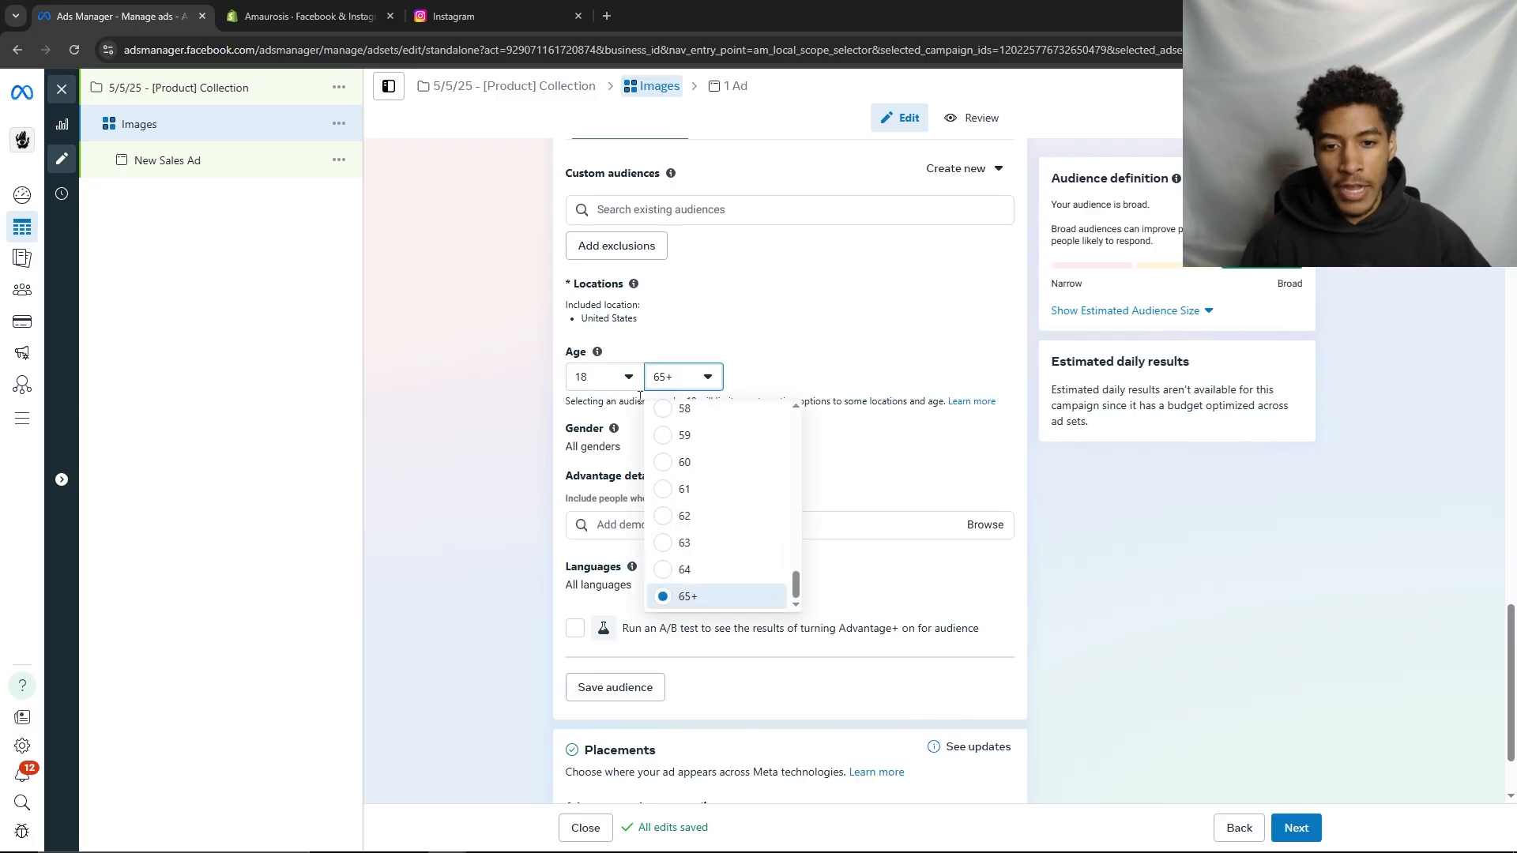
{"action": "scroll", "coordinate": [715, 492], "scroll_direction": "up", "scroll_amount": 3}
{"action": "scroll", "coordinate": [715, 486], "scroll_direction": "up", "scroll_amount": 2}
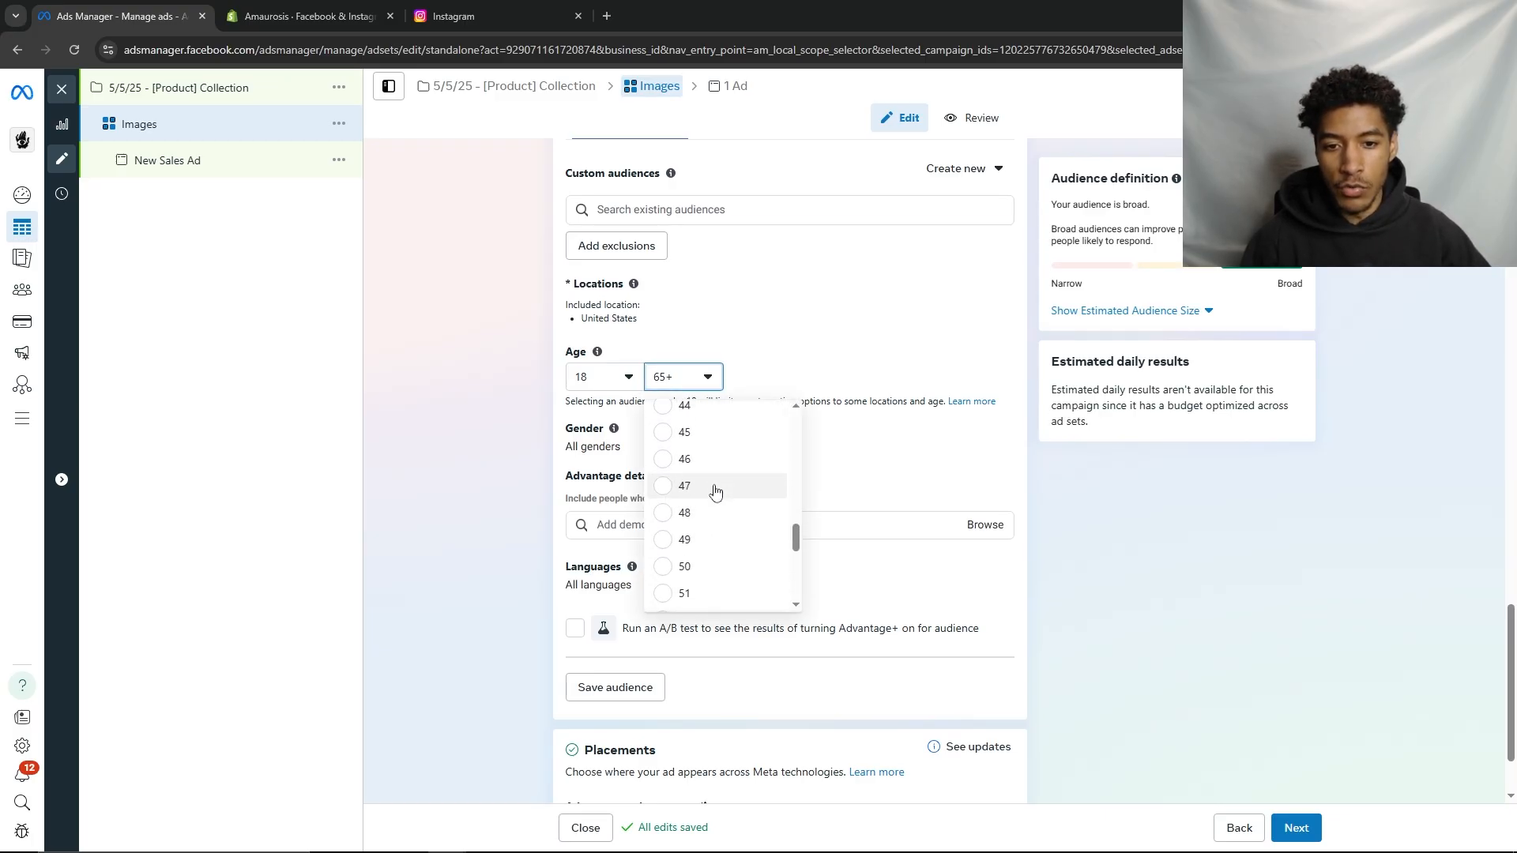
{"action": "left_click", "coordinate": [690, 407]}
{"action": "scroll", "coordinate": [715, 489], "scroll_direction": "up", "scroll_amount": 8}
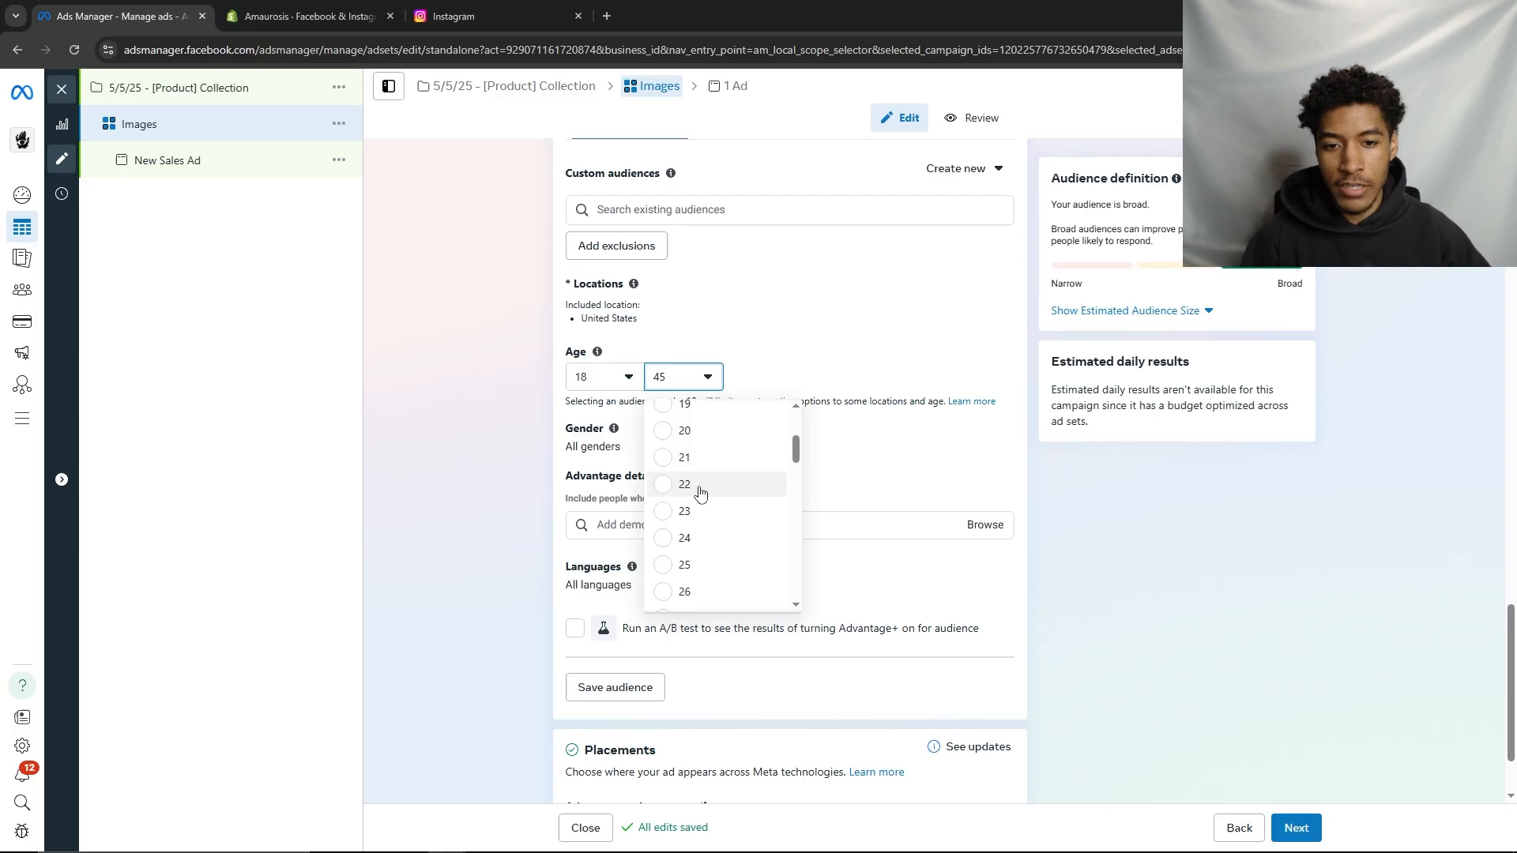
{"action": "left_click", "coordinate": [700, 464]}
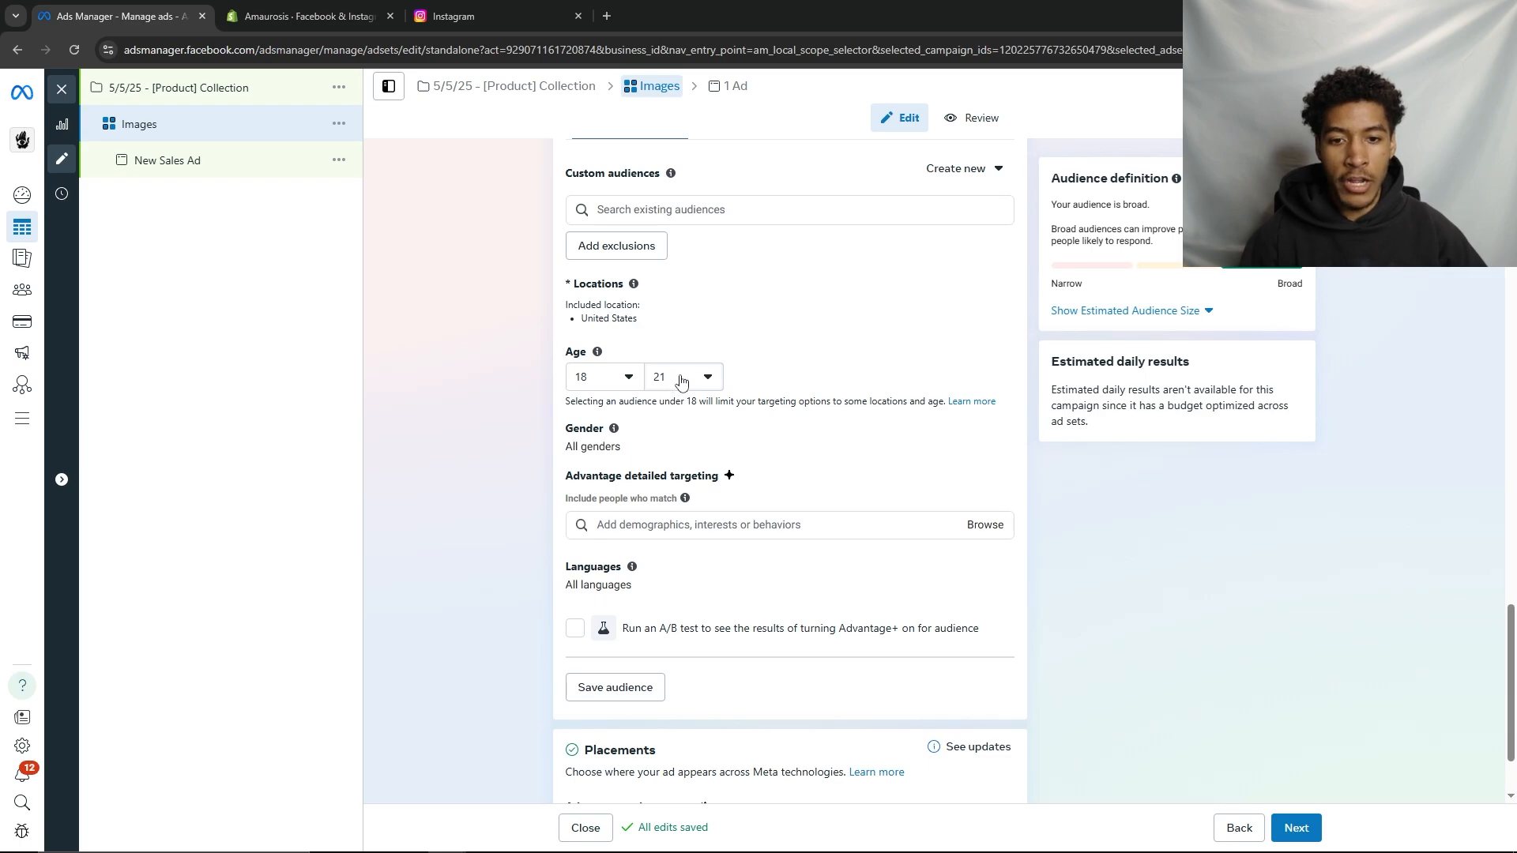
Set the audience's maximum age to 35
{"action": "left_click", "coordinate": [682, 382]}
{"action": "scroll", "coordinate": [709, 477], "scroll_direction": "down", "scroll_amount": 3}
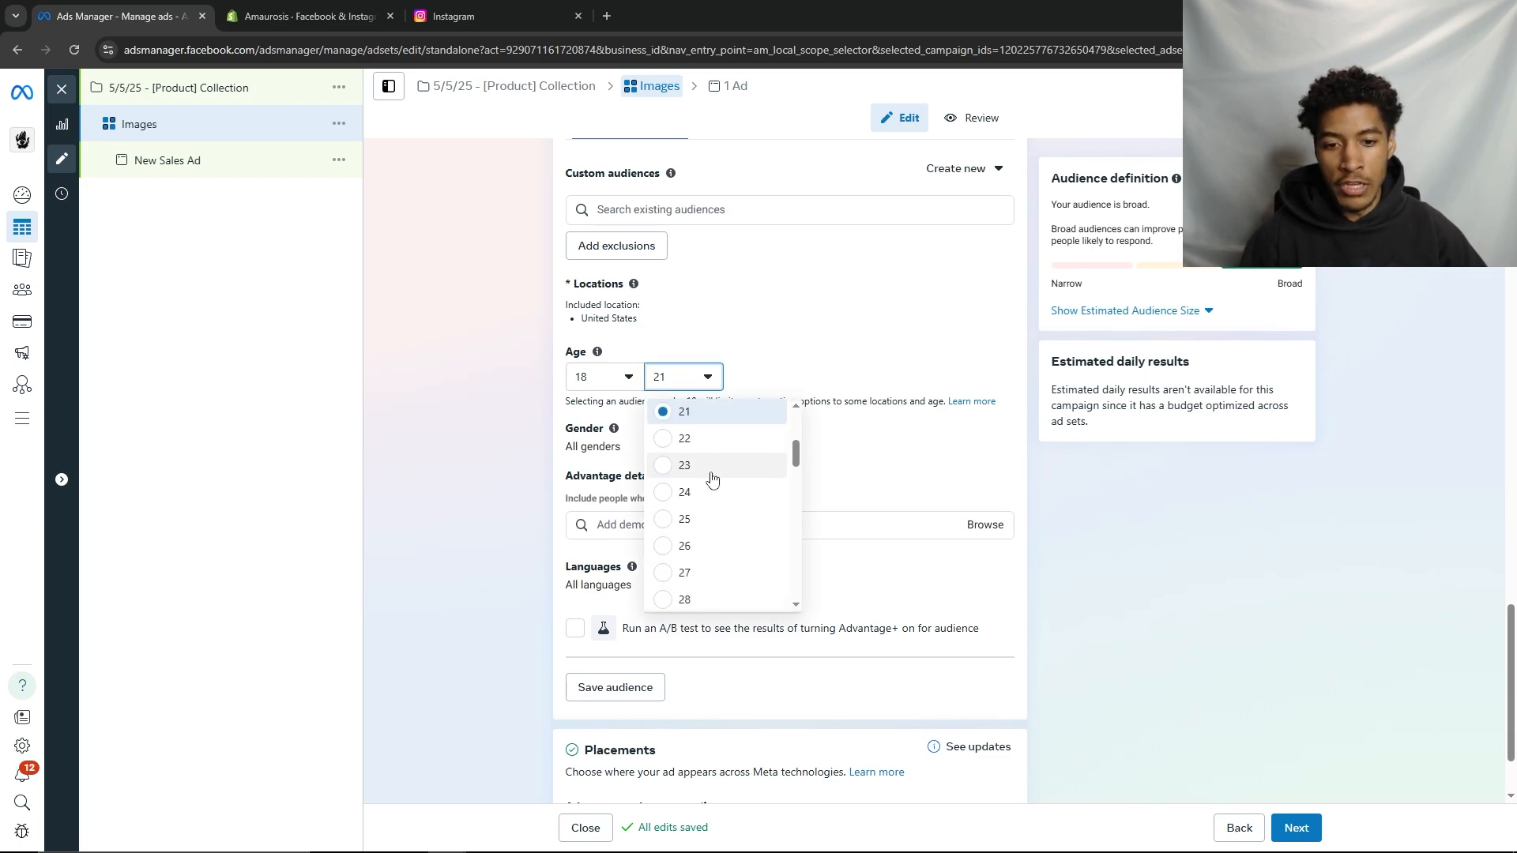
{"action": "scroll", "coordinate": [701, 552], "scroll_direction": "down", "scroll_amount": 1}
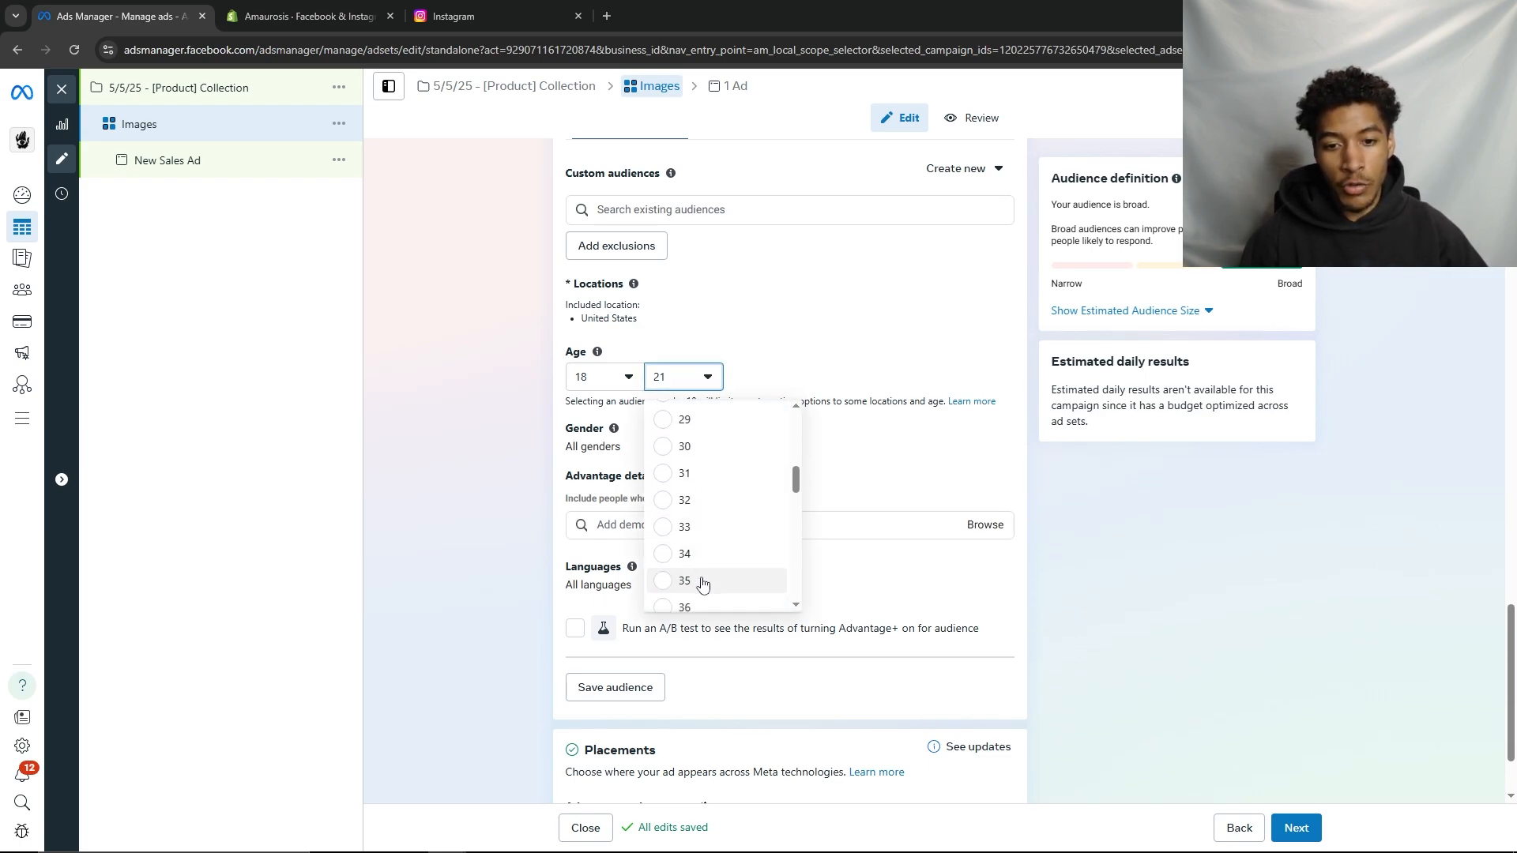
{"action": "left_click", "coordinate": [697, 582]}
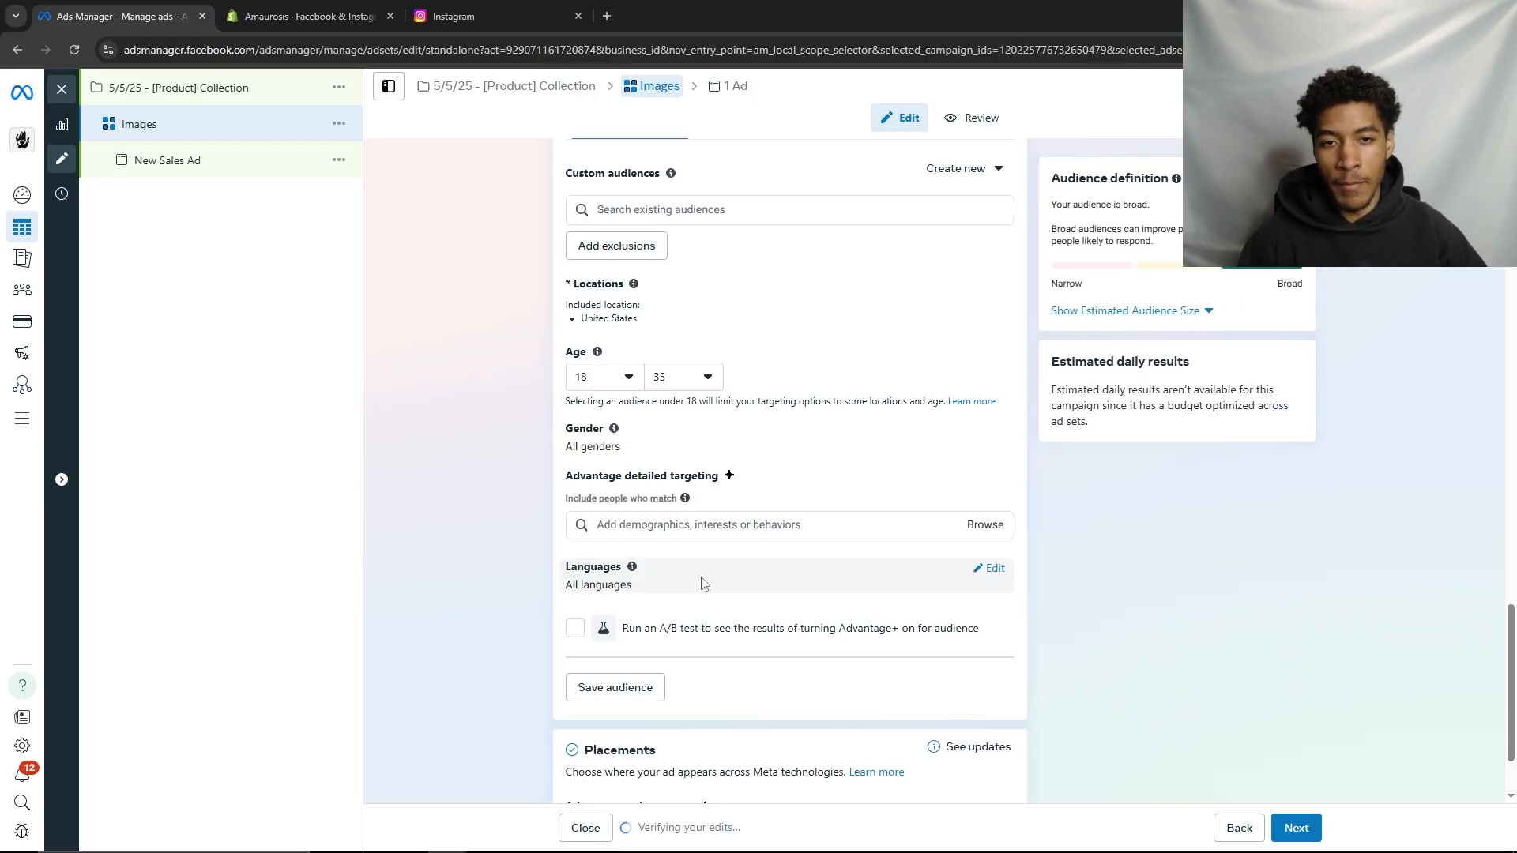
Set the audience's maximum age to 53
{"action": "left_click", "coordinate": [681, 377]}
{"action": "scroll", "coordinate": [715, 557], "scroll_direction": "down", "scroll_amount": 3}
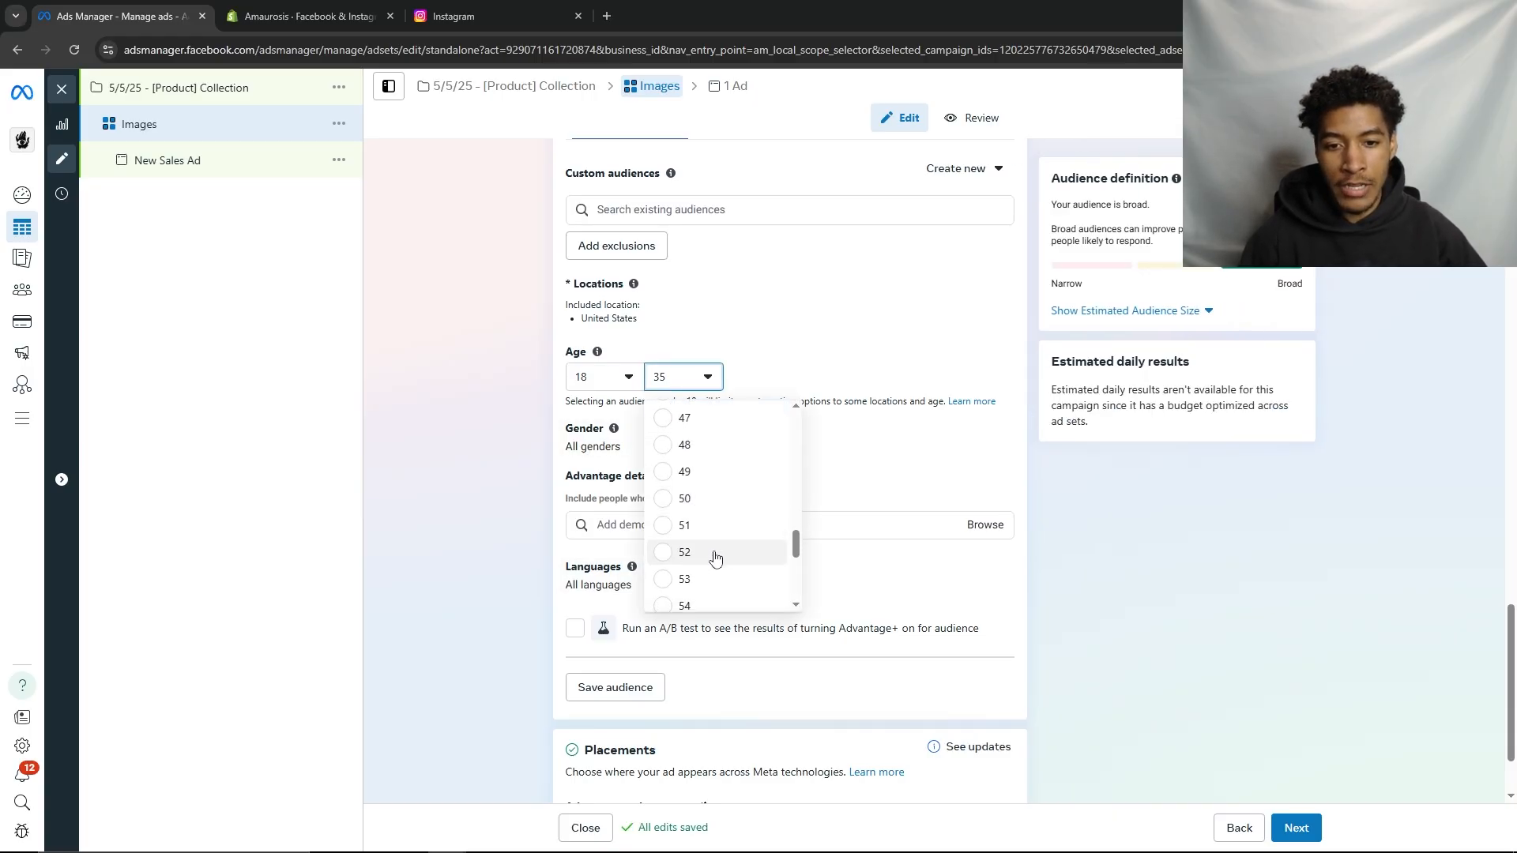
{"action": "left_click", "coordinate": [711, 579]}
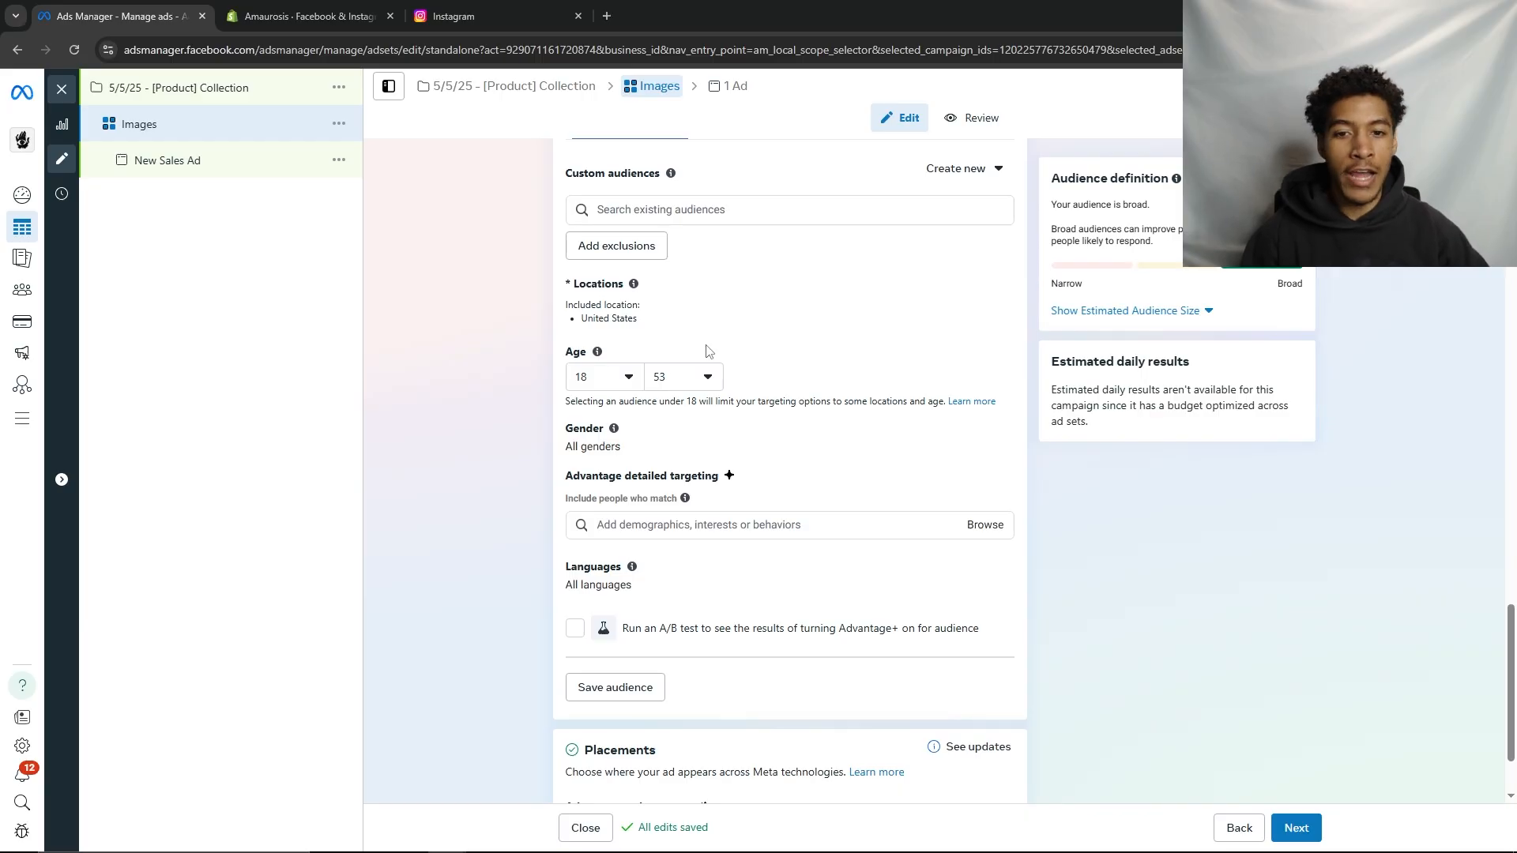
Return the audience's maximum age to 65+
{"action": "left_click", "coordinate": [700, 378]}
{"action": "scroll", "coordinate": [718, 492], "scroll_direction": "up", "scroll_amount": 10}
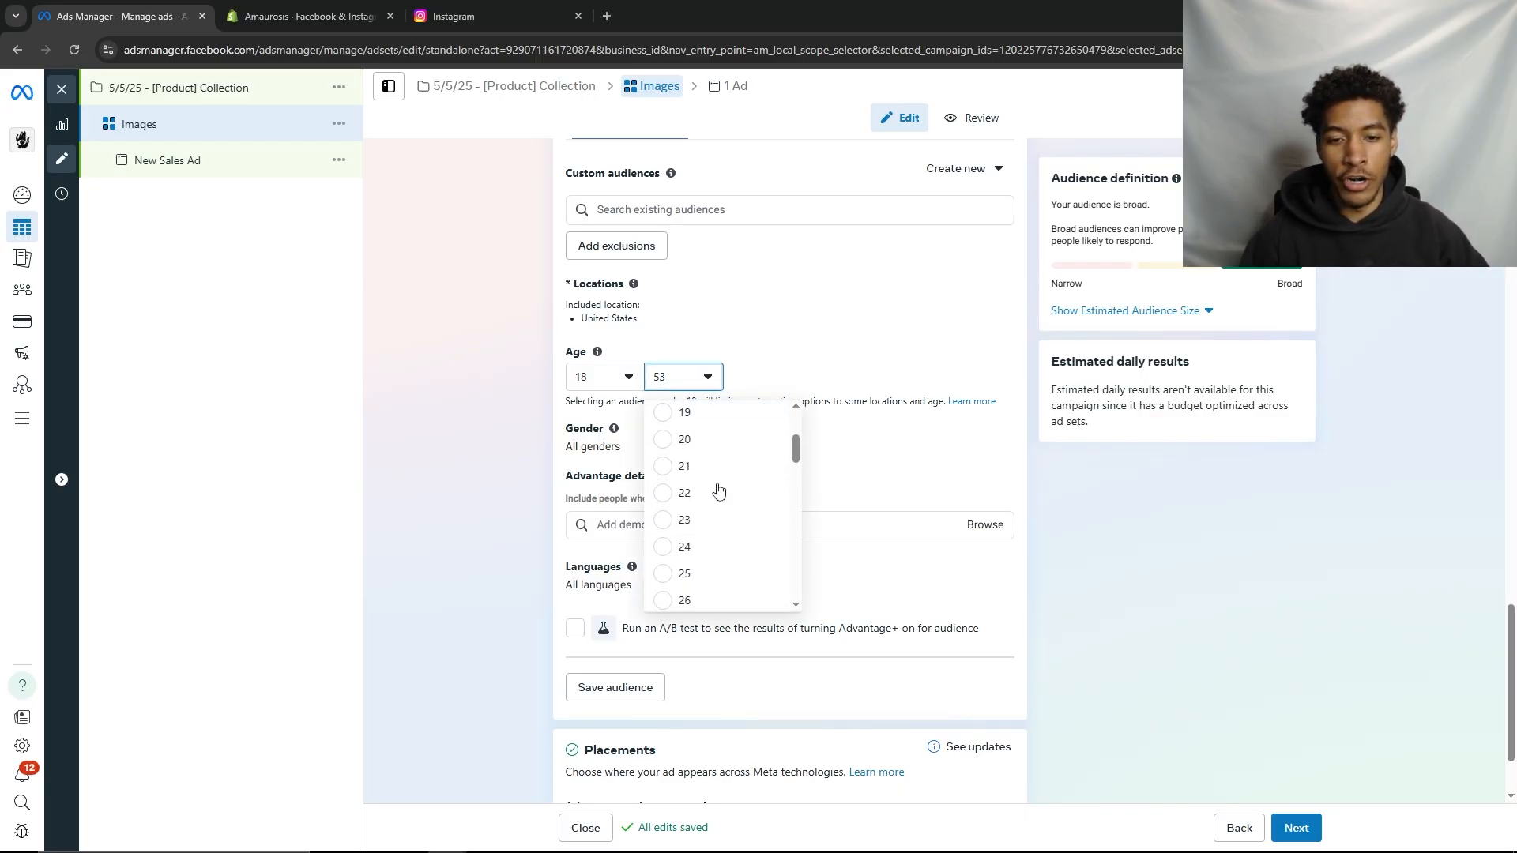
{"action": "scroll", "coordinate": [719, 491], "scroll_direction": "down", "scroll_amount": 12}
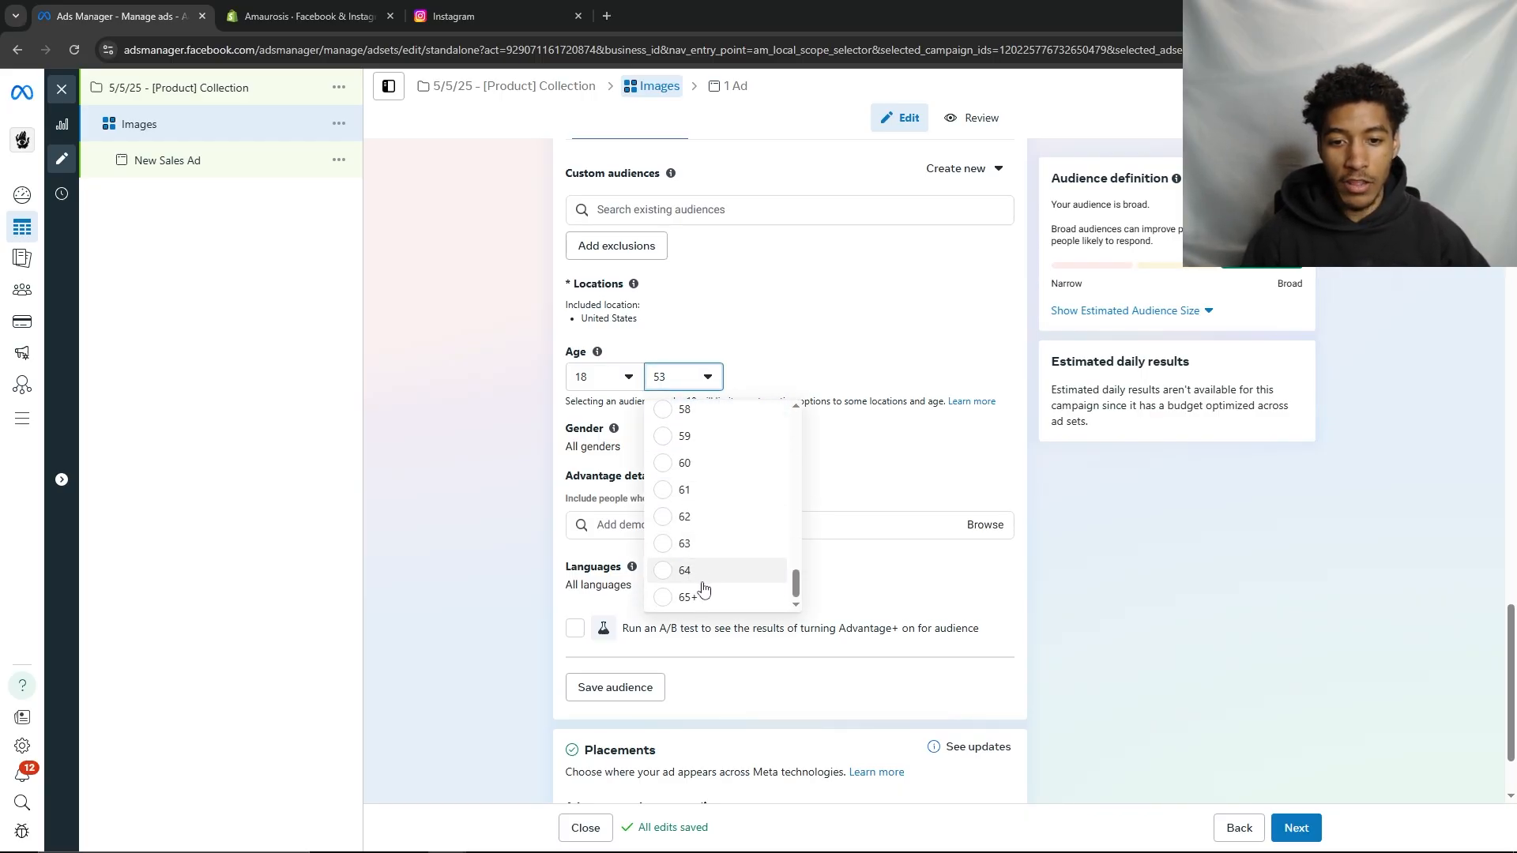
{"action": "left_click", "coordinate": [701, 598]}
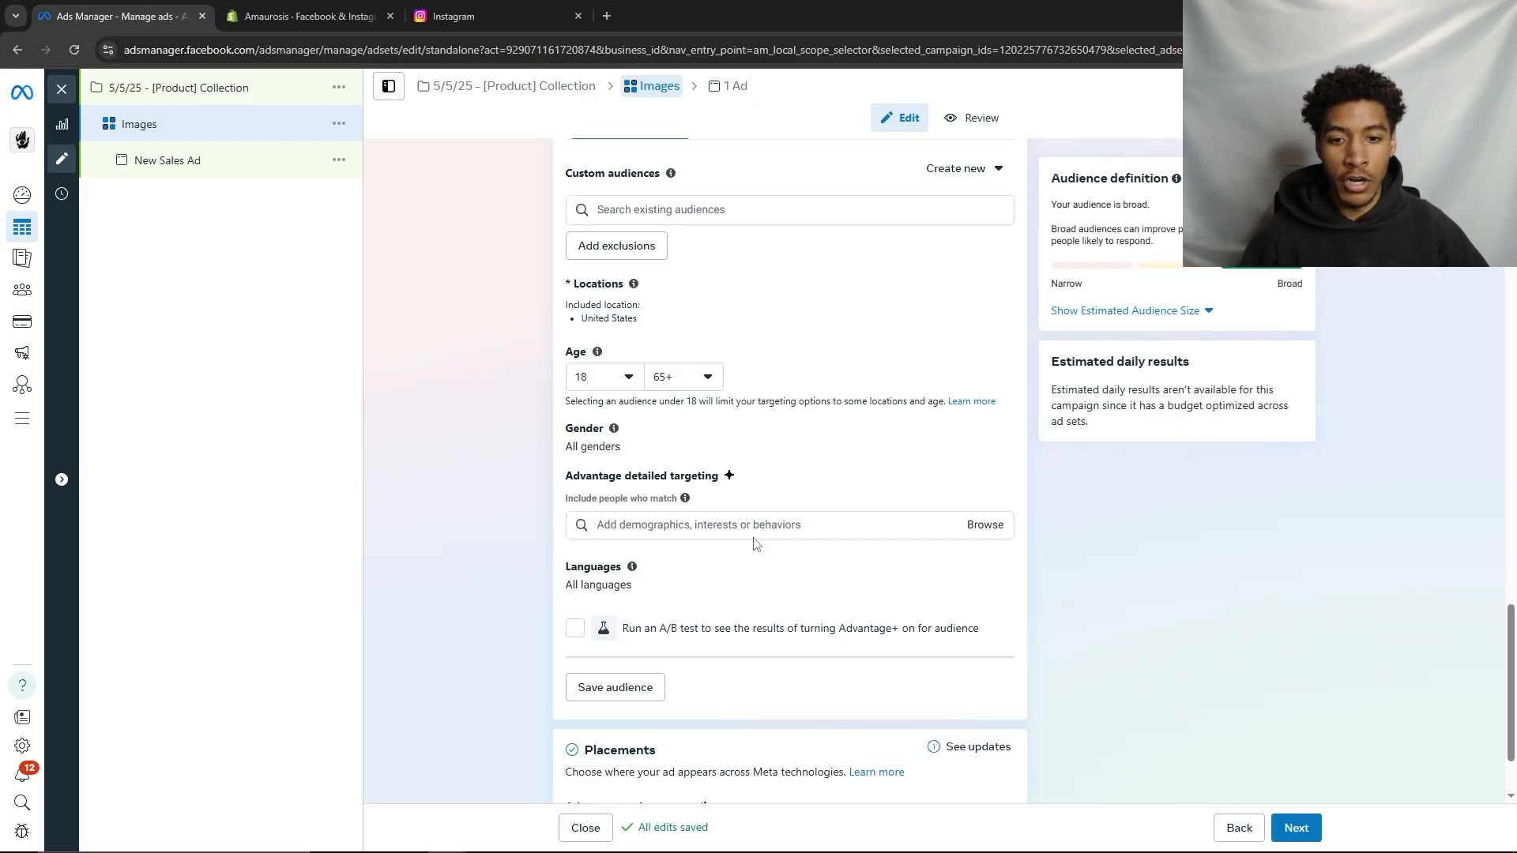
Switch the ad set from the original audience options back to Advantage+ audience
{"action": "scroll", "coordinate": [830, 482], "scroll_direction": "down", "scroll_amount": 1}
{"action": "scroll", "coordinate": [853, 474], "scroll_direction": "up", "scroll_amount": 4}
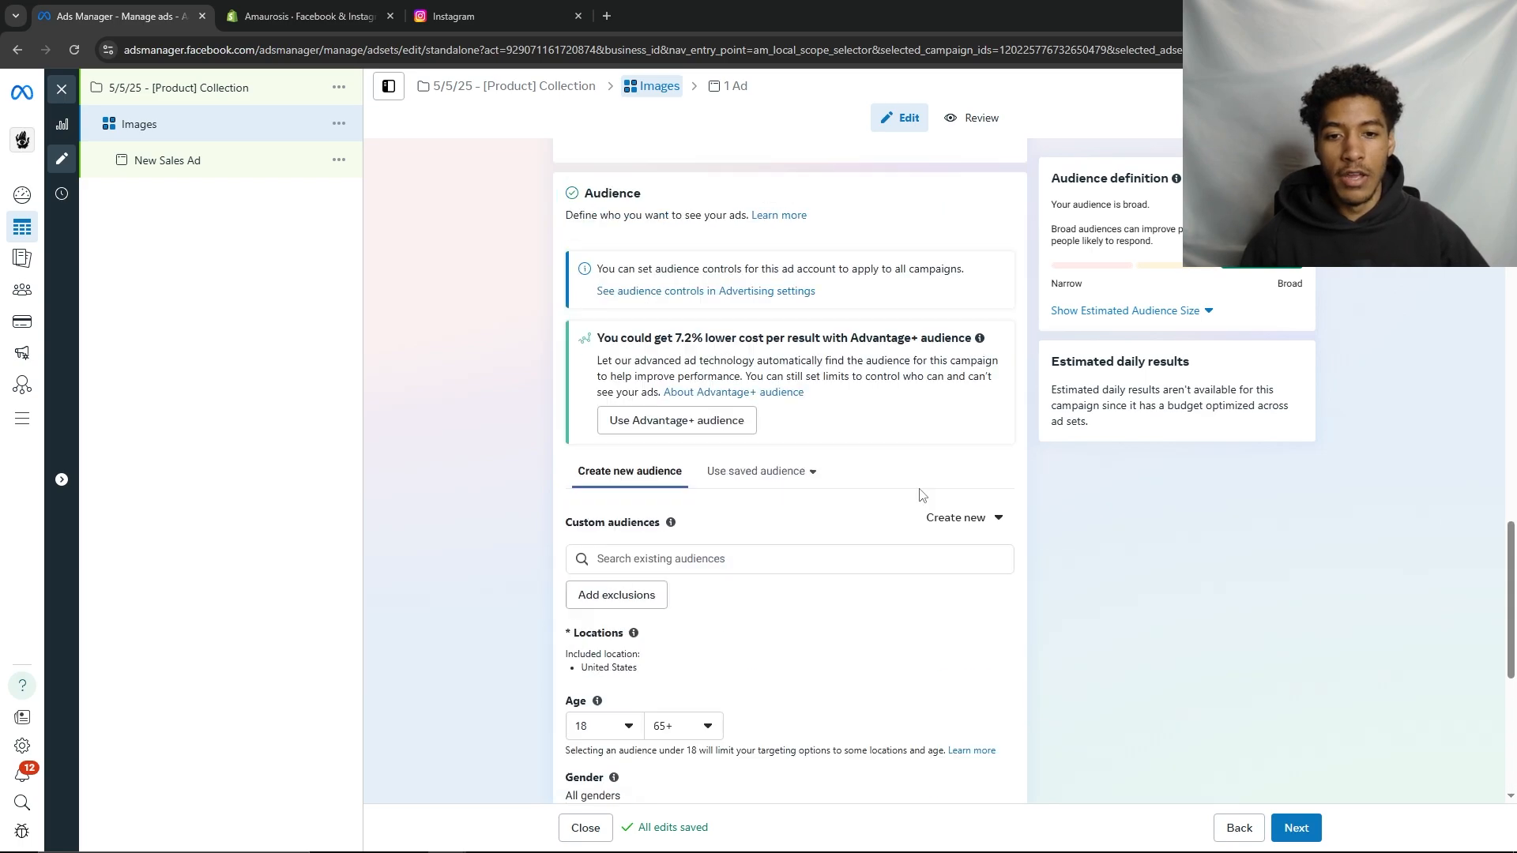
{"action": "scroll", "coordinate": [856, 450], "scroll_direction": "down", "scroll_amount": 1}
{"action": "scroll", "coordinate": [877, 331], "scroll_direction": "up", "scroll_amount": 4}
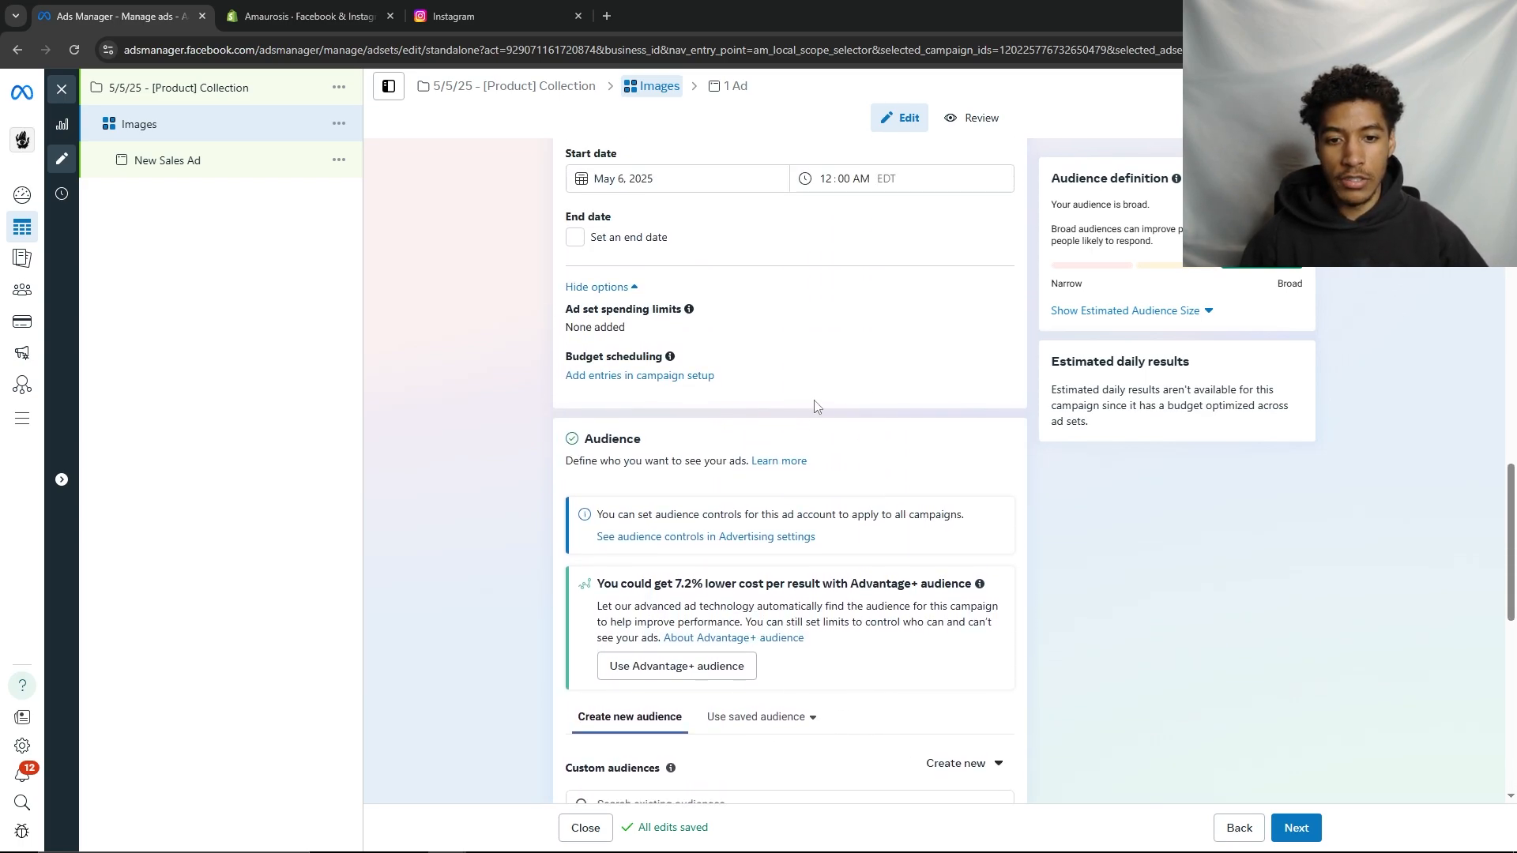
{"action": "scroll", "coordinate": [813, 411], "scroll_direction": "down", "scroll_amount": 2}
{"action": "scroll", "coordinate": [914, 514], "scroll_direction": "down", "scroll_amount": 7}
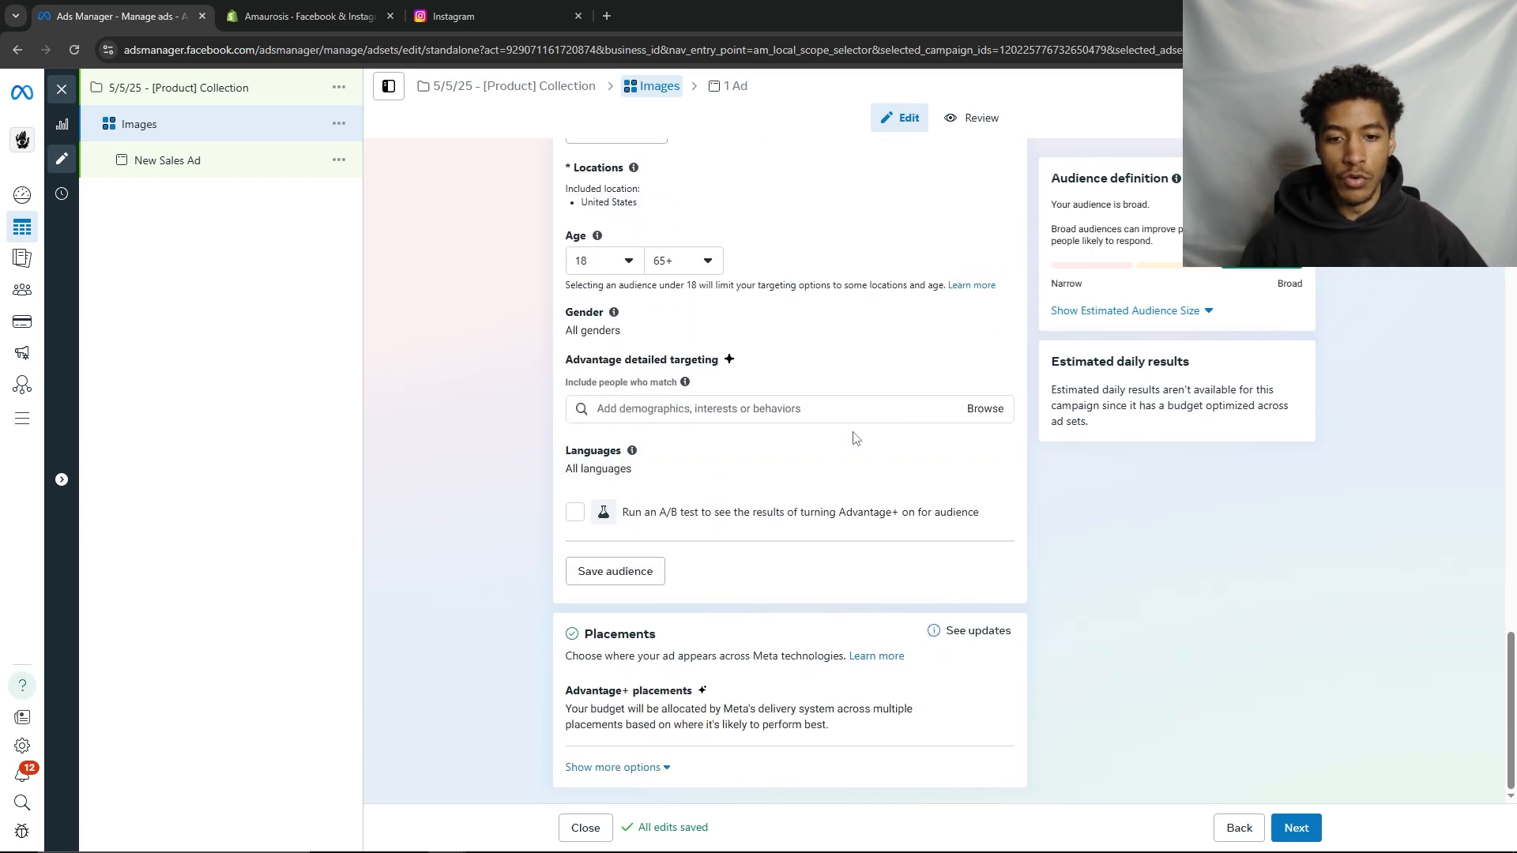
{"action": "scroll", "coordinate": [810, 525], "scroll_direction": "up", "scroll_amount": 6}
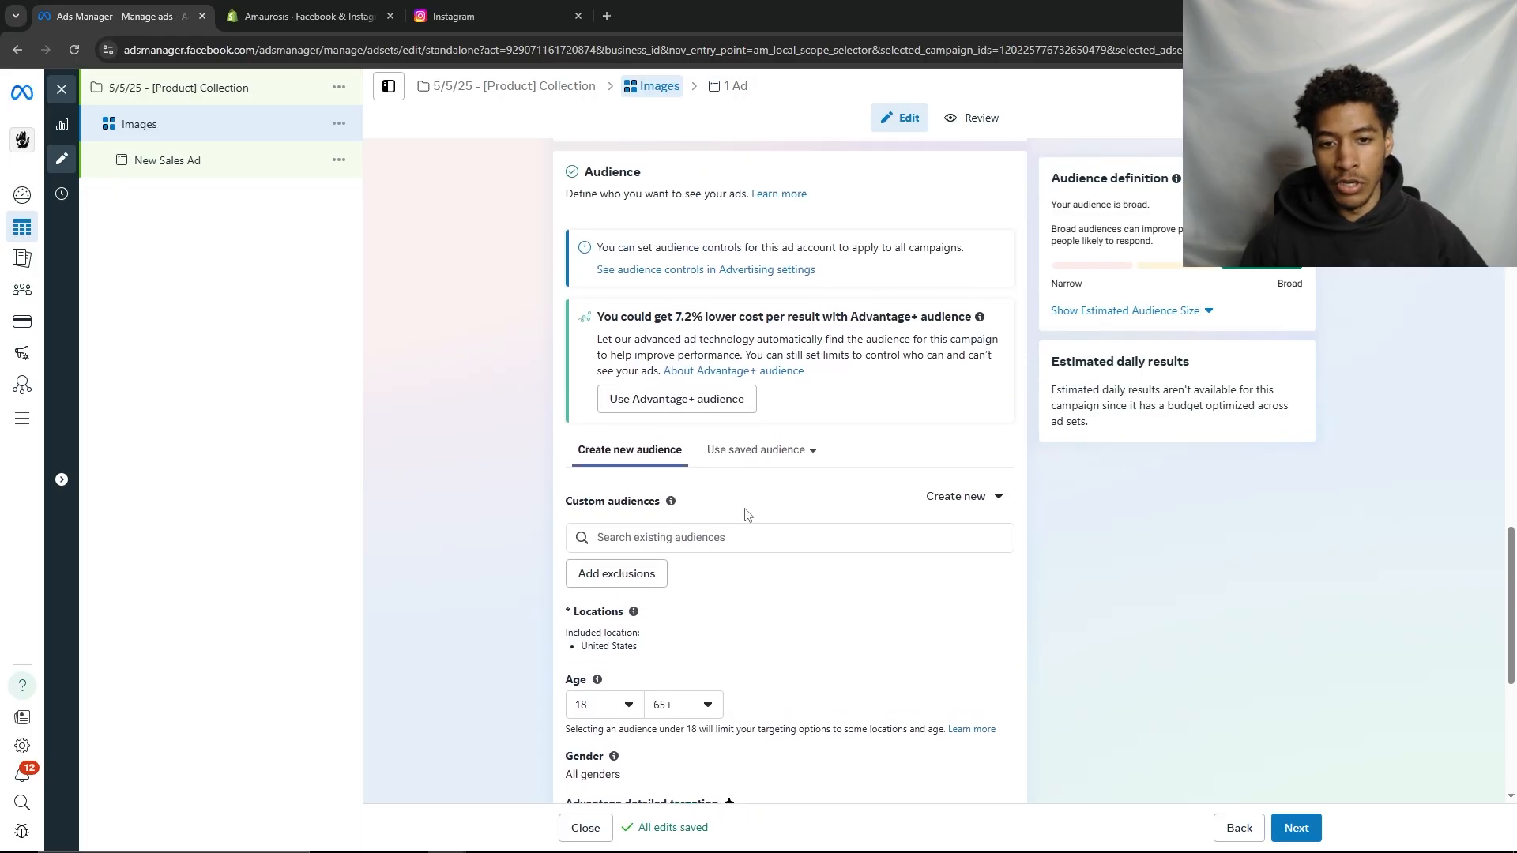
{"action": "scroll", "coordinate": [625, 460], "scroll_direction": "up", "scroll_amount": 3}
{"action": "scroll", "coordinate": [702, 585], "scroll_direction": "down", "scroll_amount": 2}
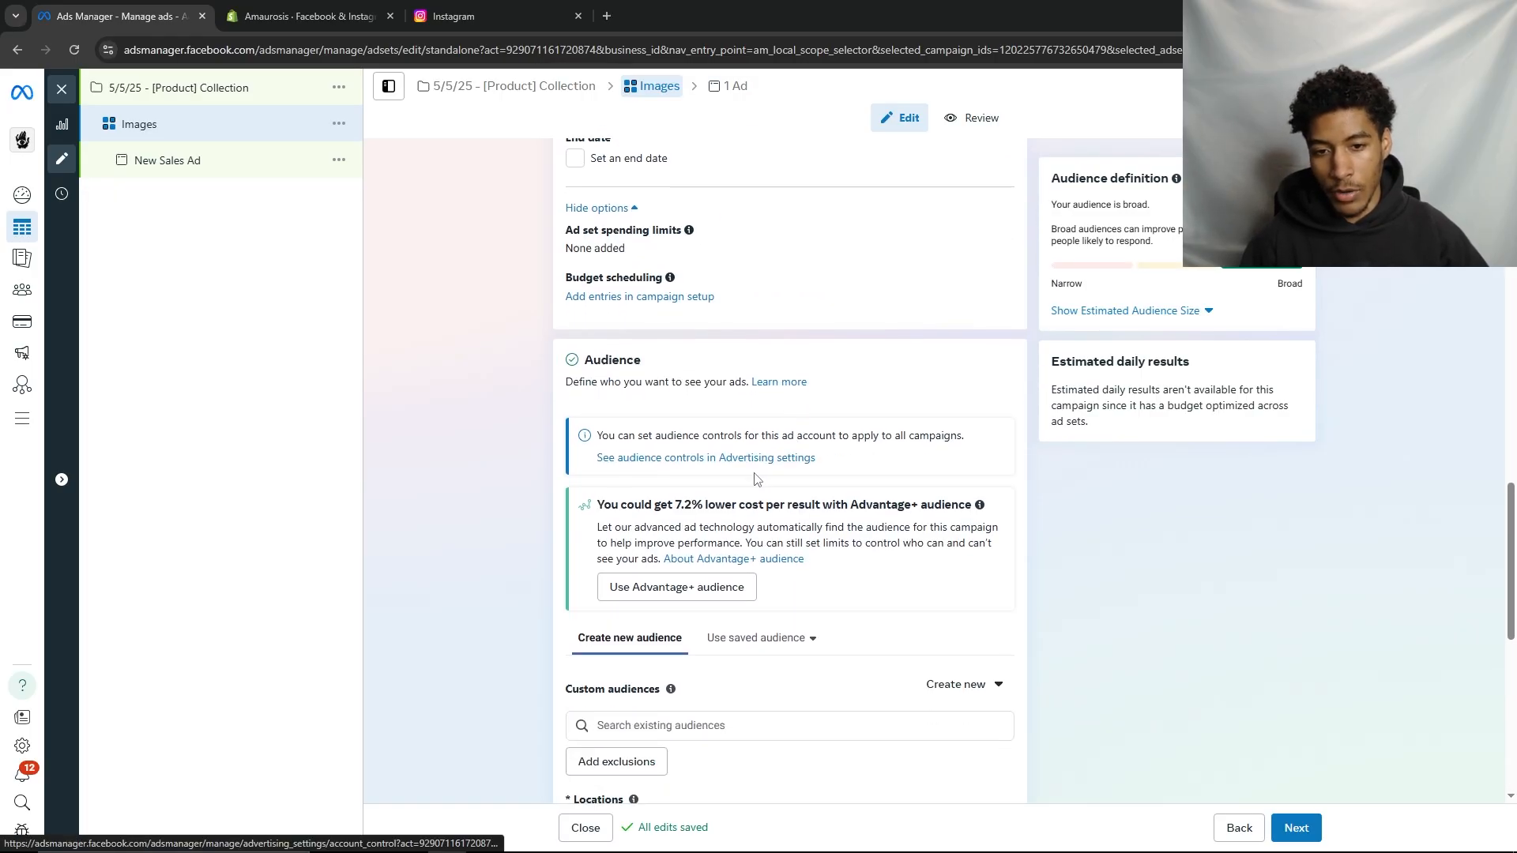
{"action": "left_click", "coordinate": [702, 586]}
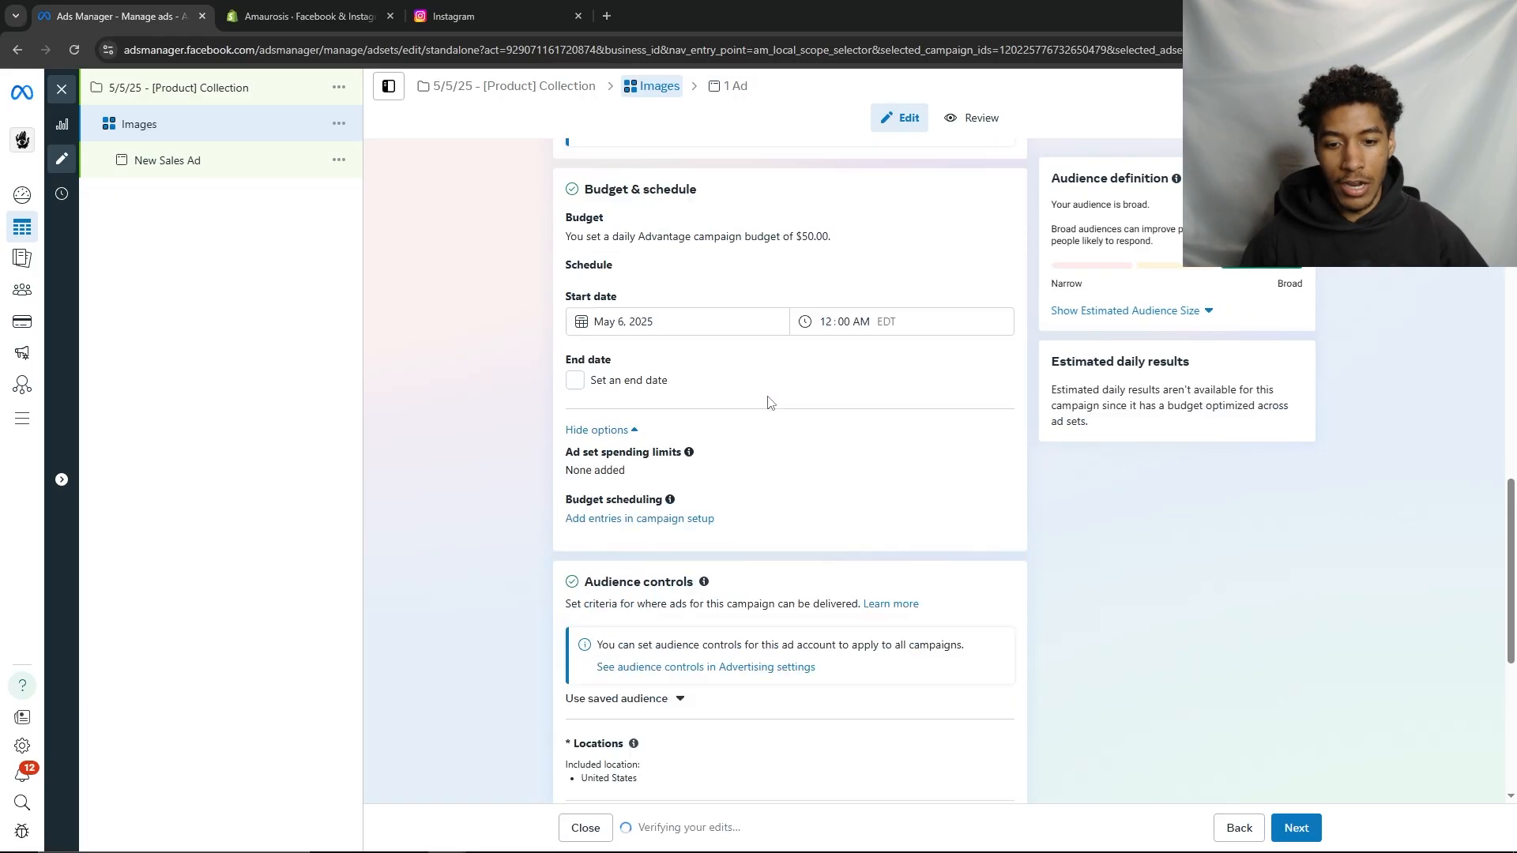
Open the ad set's placements for editing and choose Manual placements
{"action": "scroll", "coordinate": [770, 406], "scroll_direction": "down", "scroll_amount": 4}
{"action": "scroll", "coordinate": [774, 415], "scroll_direction": "down", "scroll_amount": 2}
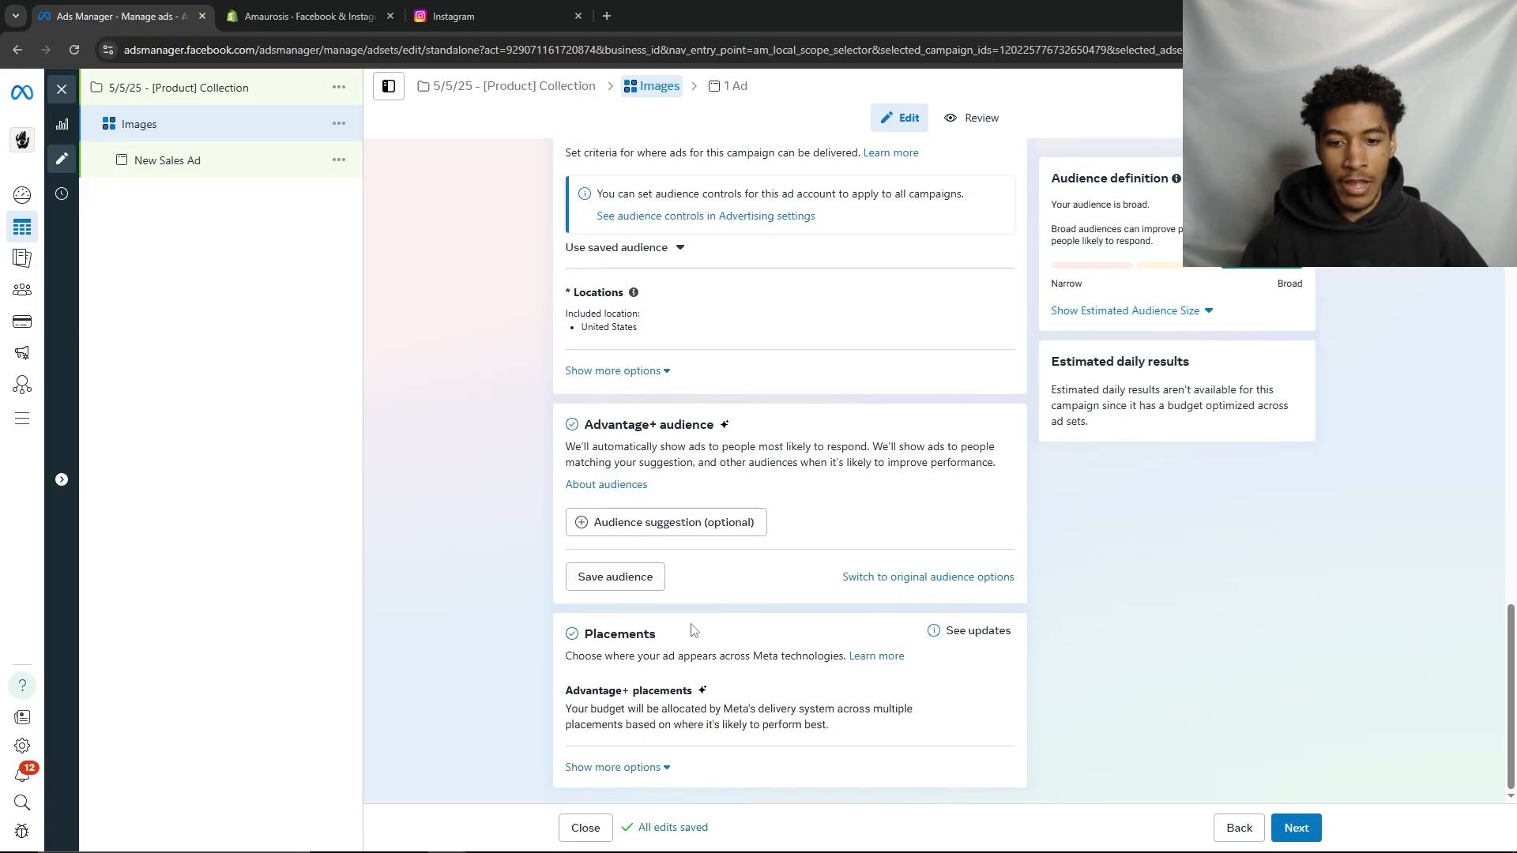
{"action": "mouse_move", "coordinate": [749, 693]}
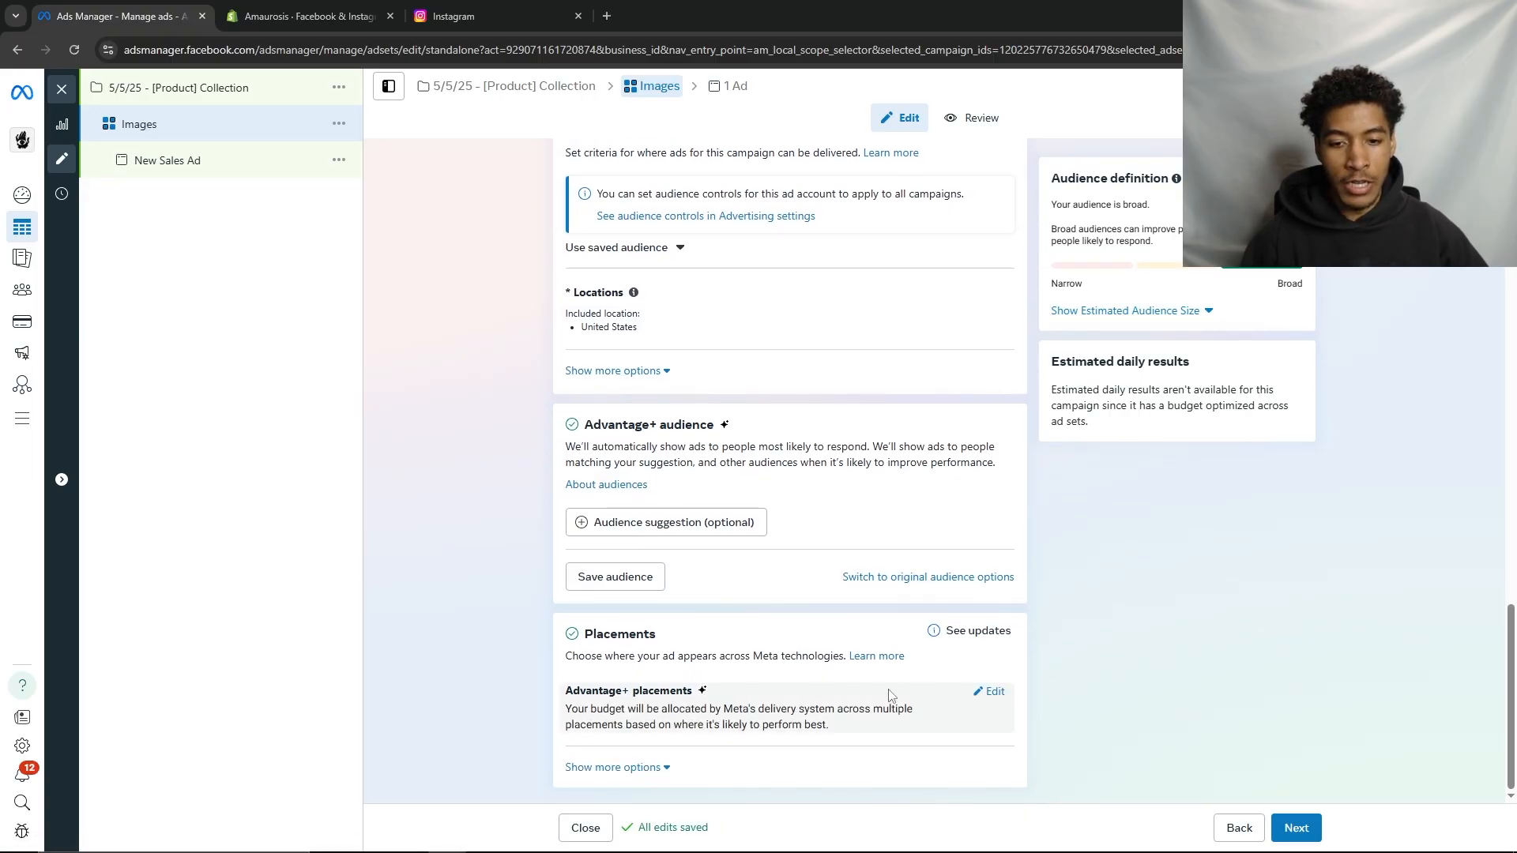
{"action": "left_click", "coordinate": [988, 692]}
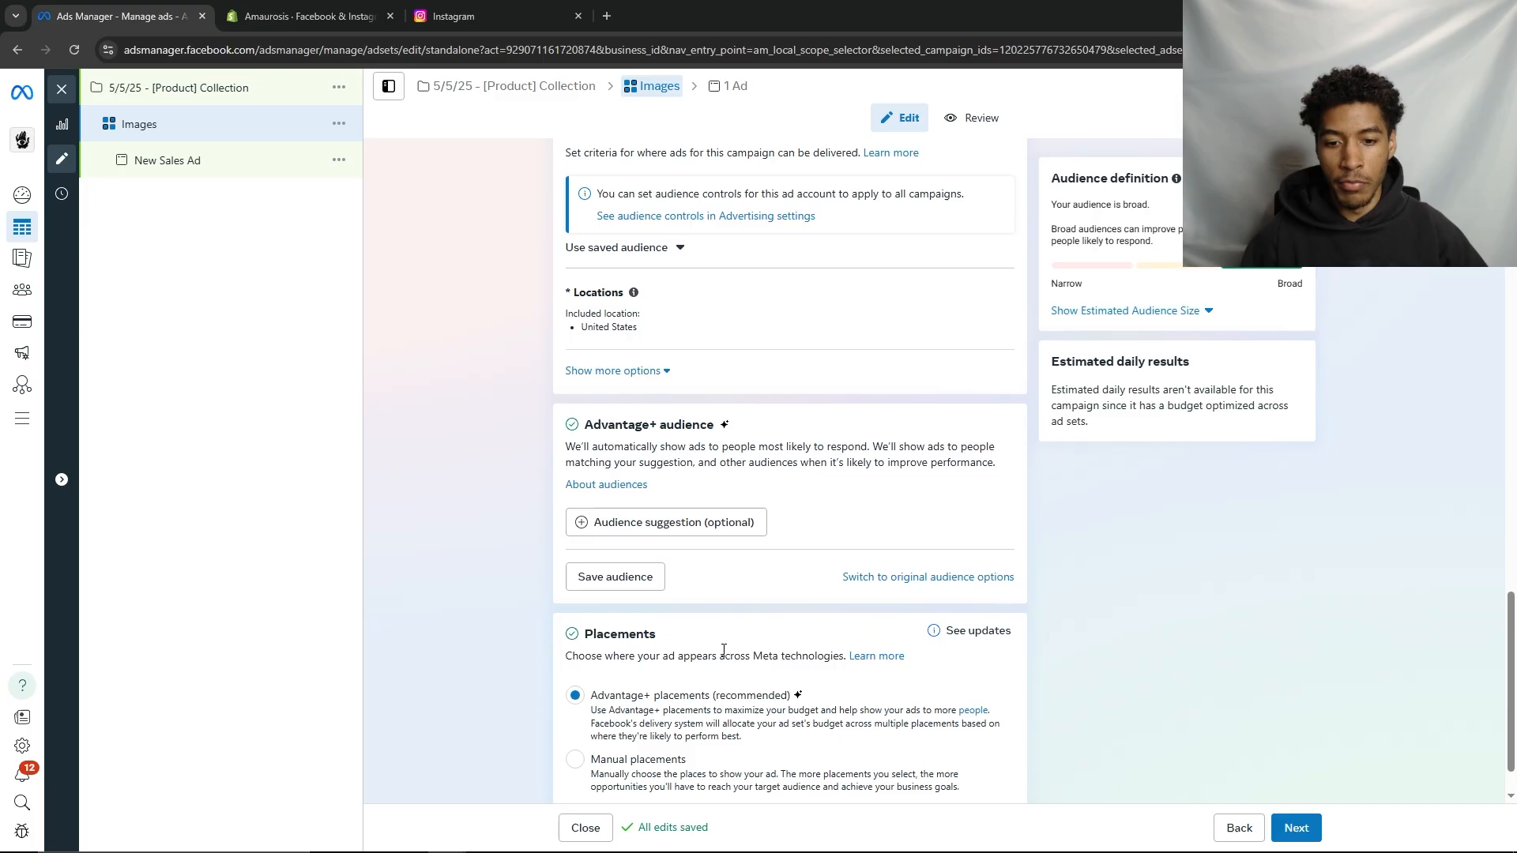
{"action": "scroll", "coordinate": [711, 644], "scroll_direction": "down", "scroll_amount": 1}
{"action": "left_click", "coordinate": [638, 696]}
Limit the placement platforms to Instagram by deselecting Facebook, Audience Network and Messenger
{"action": "scroll", "coordinate": [754, 537], "scroll_direction": "down", "scroll_amount": 4}
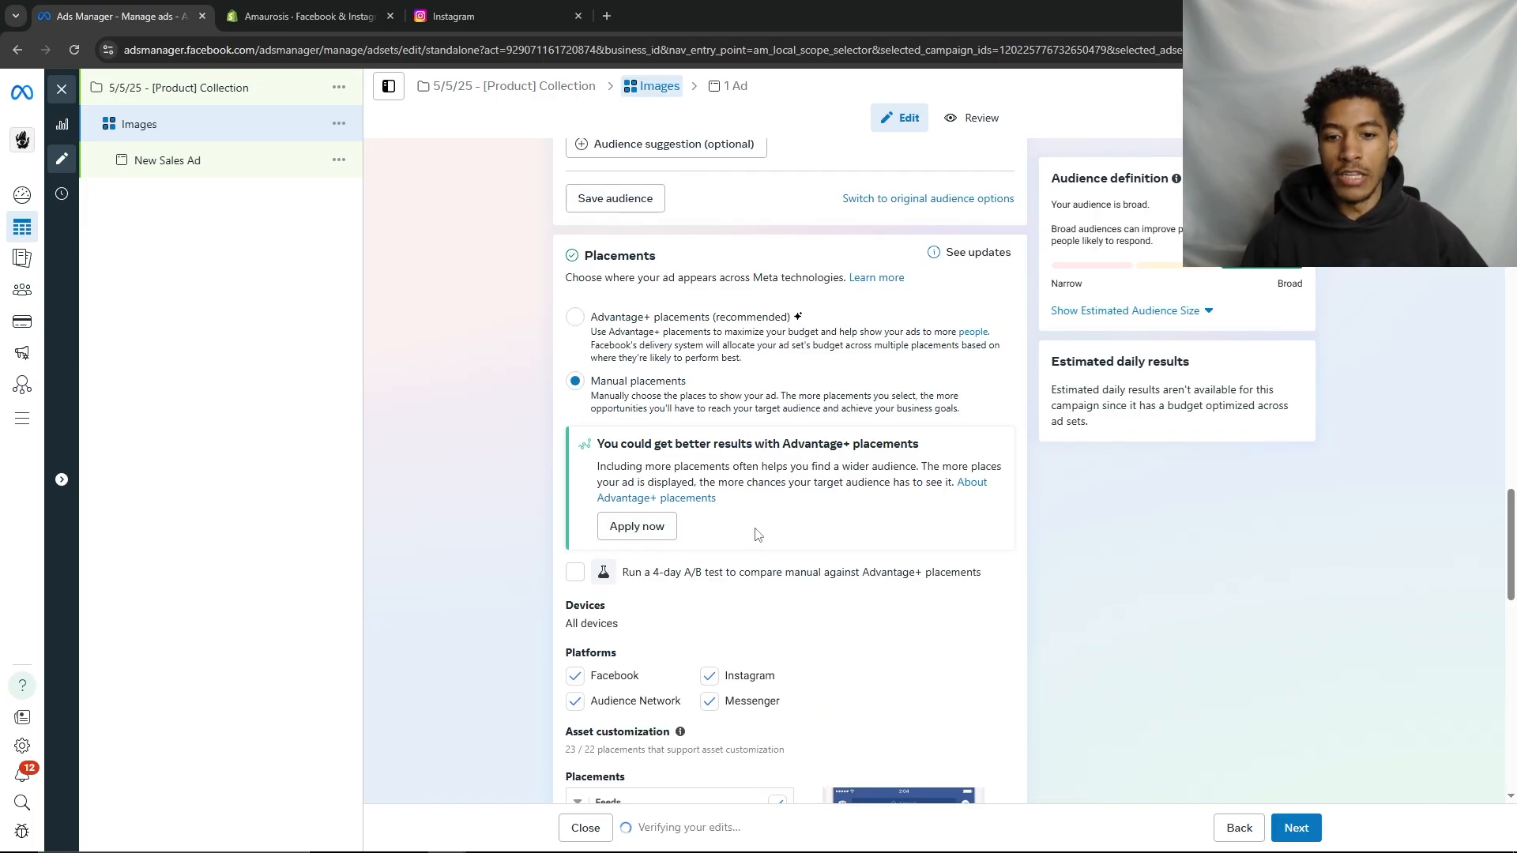
{"action": "scroll", "coordinate": [602, 535], "scroll_direction": "down", "scroll_amount": 2}
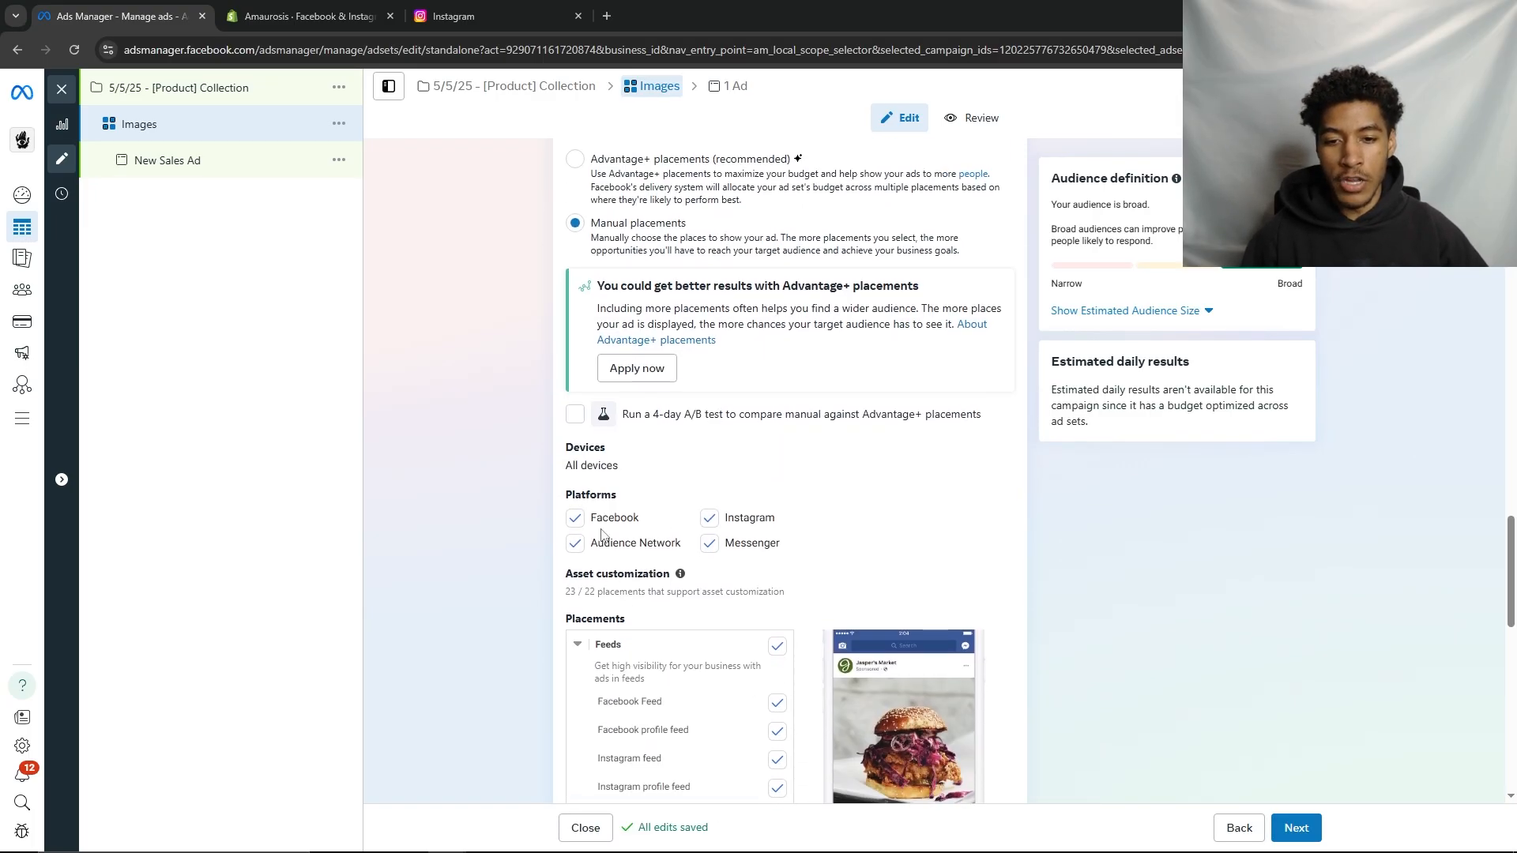
{"action": "left_click", "coordinate": [576, 518]}
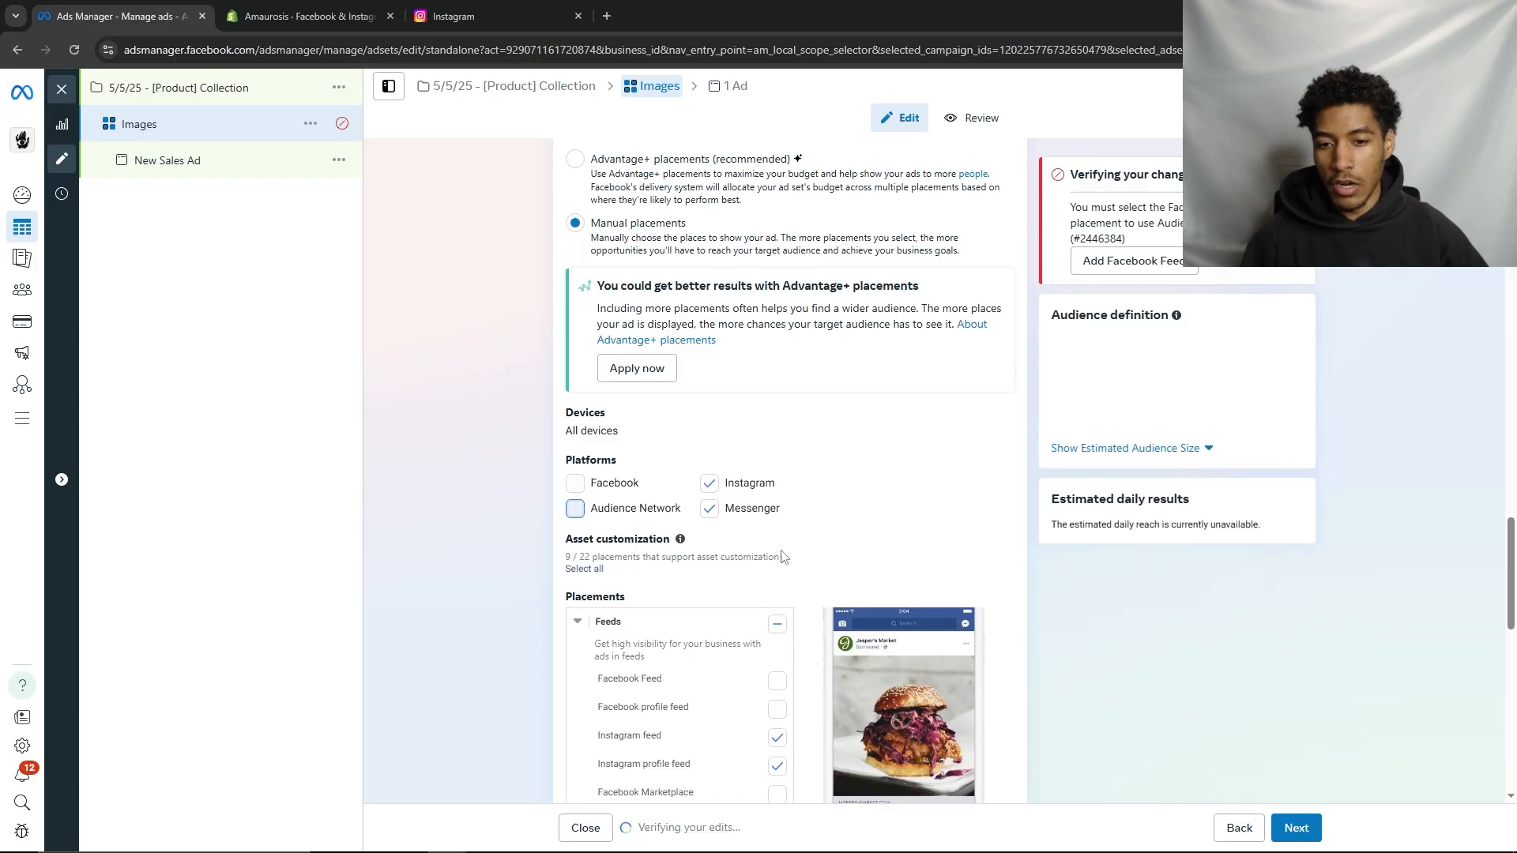
{"action": "left_click", "coordinate": [709, 544]}
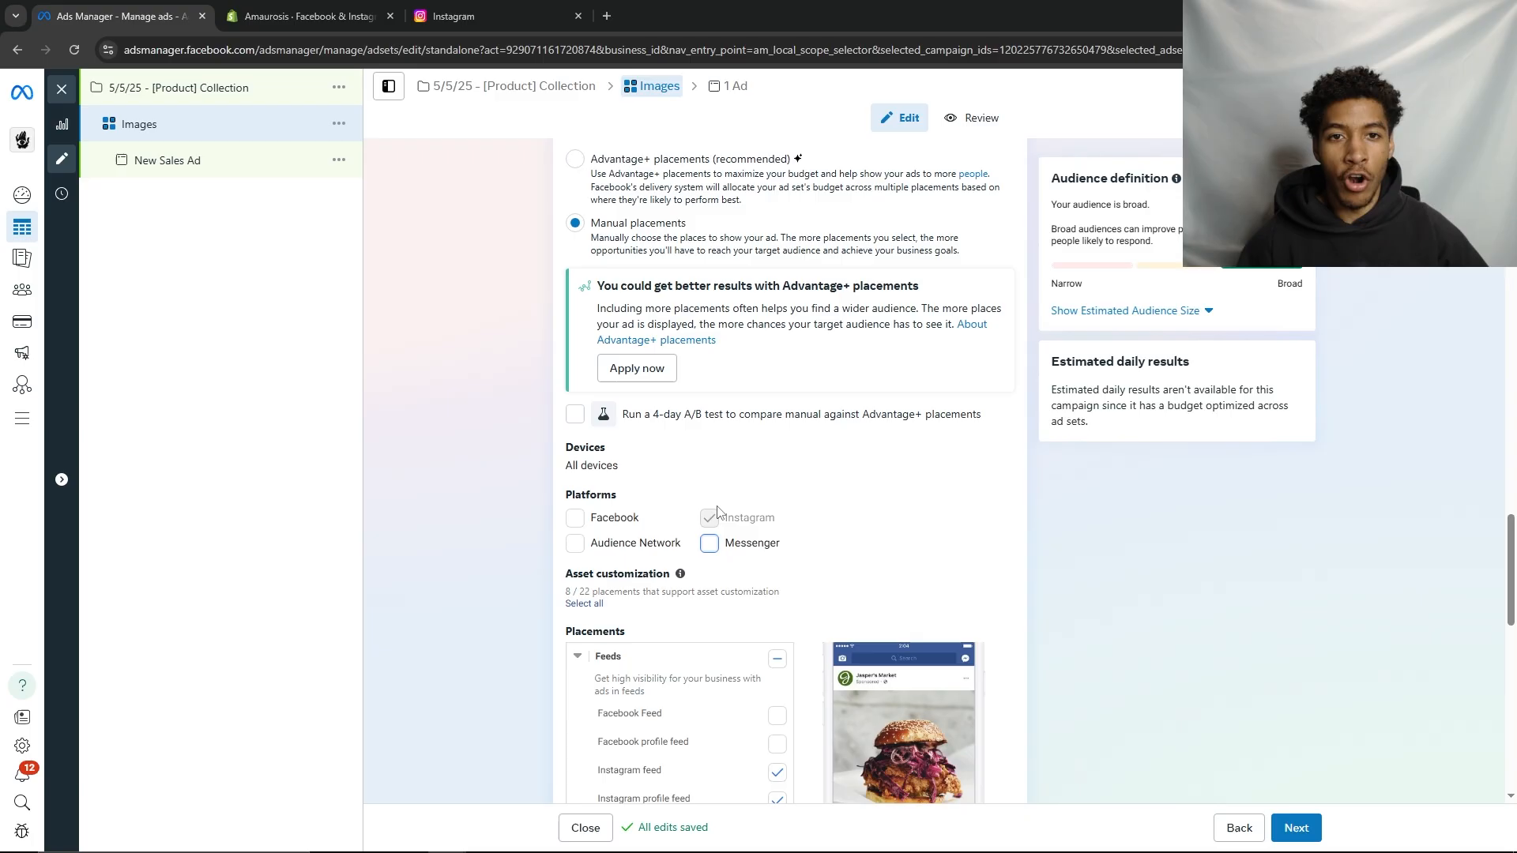
Set the ad set's placements back to Advantage+ placements
{"action": "scroll", "coordinate": [569, 265], "scroll_direction": "up", "scroll_amount": 2}
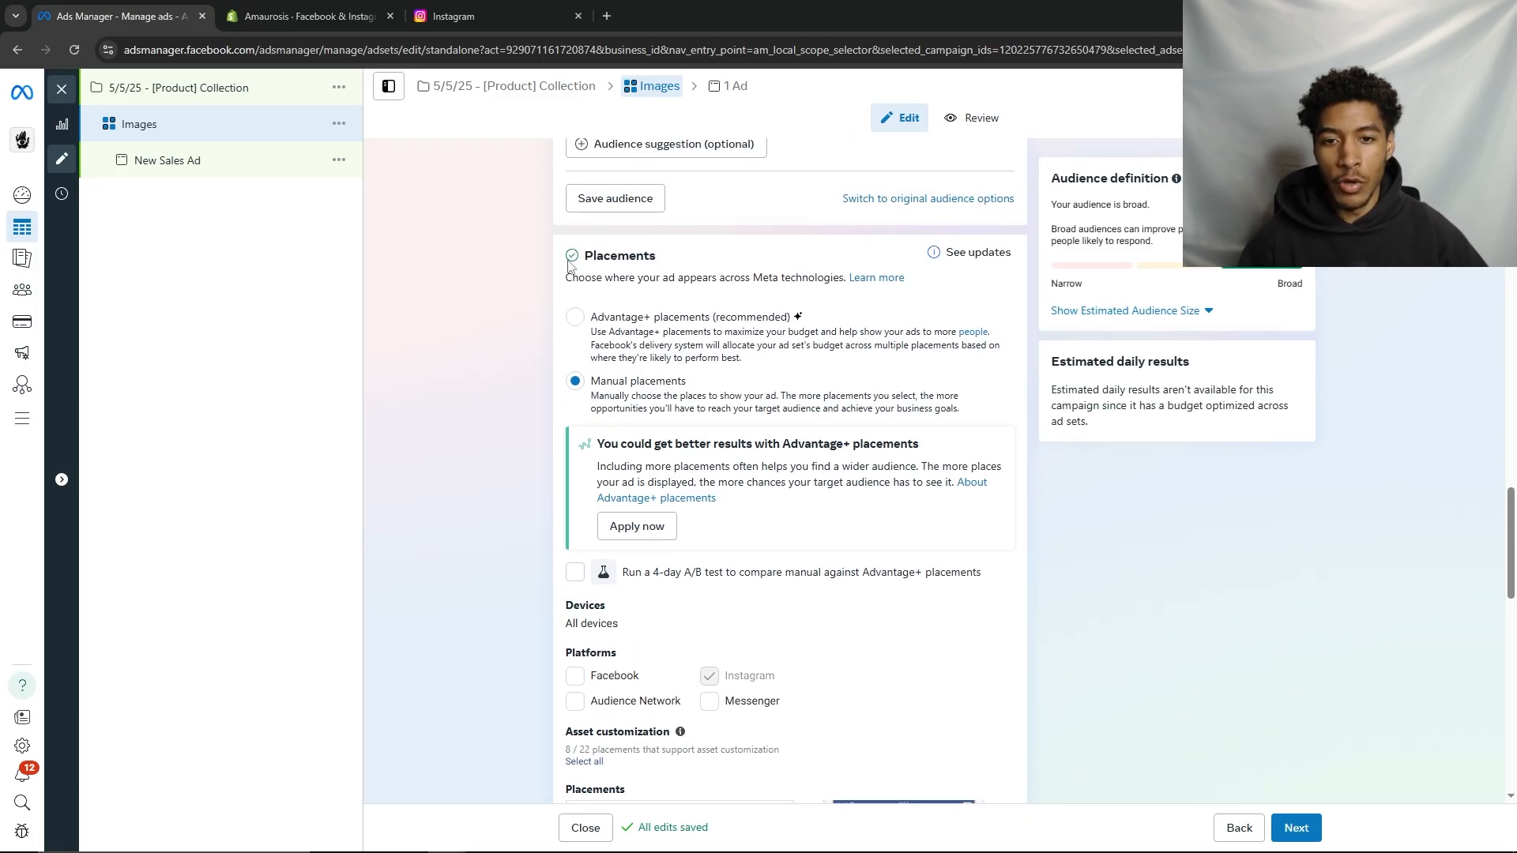
{"action": "left_click", "coordinate": [570, 328]}
{"action": "scroll", "coordinate": [570, 329], "scroll_direction": "up", "scroll_amount": 4}
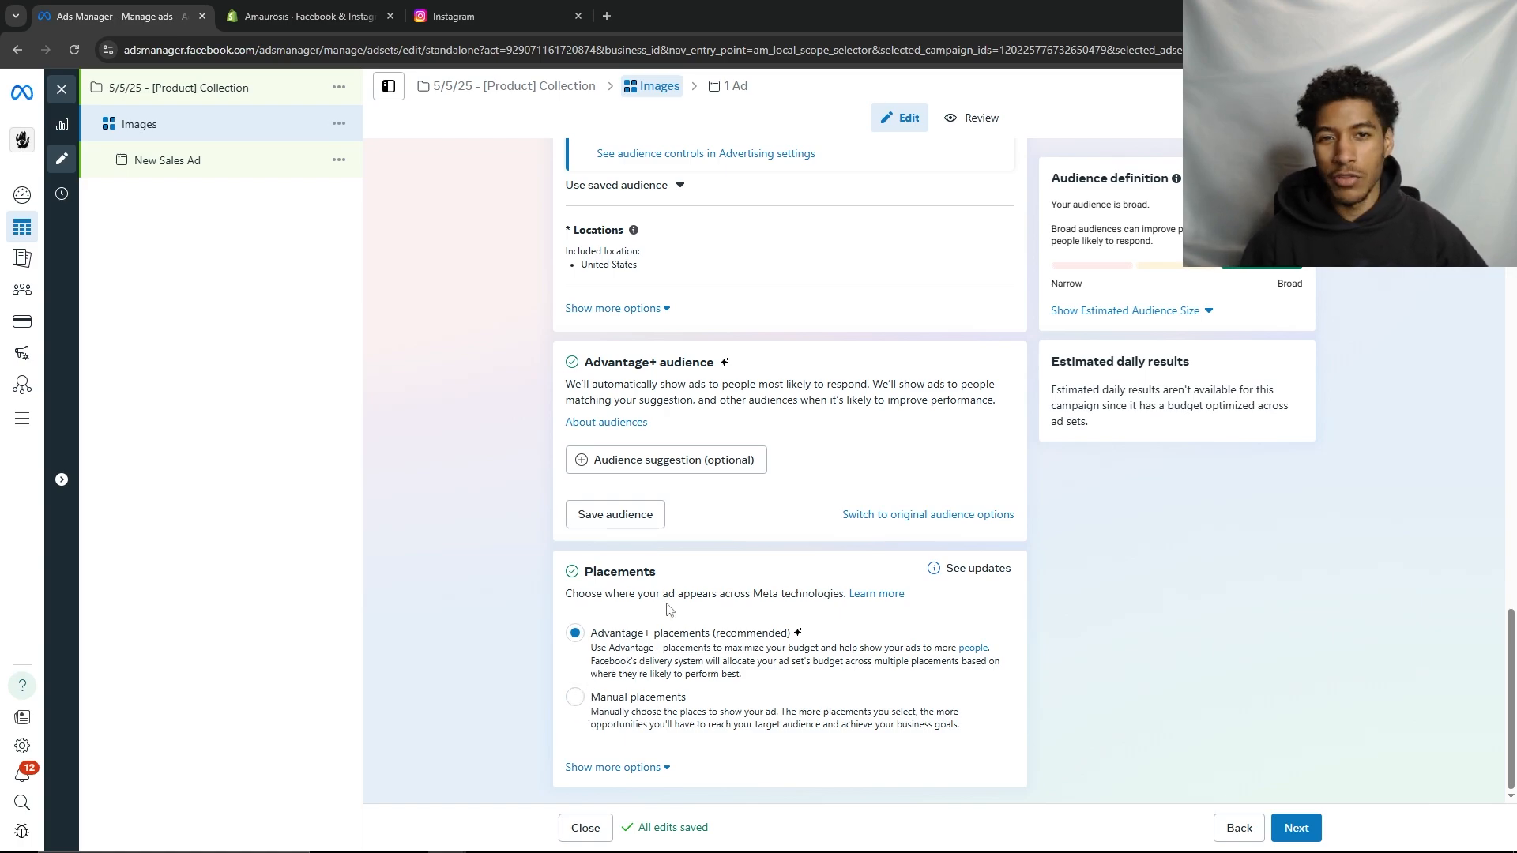
Open the ad under the Images ad set and rename it Flat Lay
{"action": "left_click", "coordinate": [733, 87]}
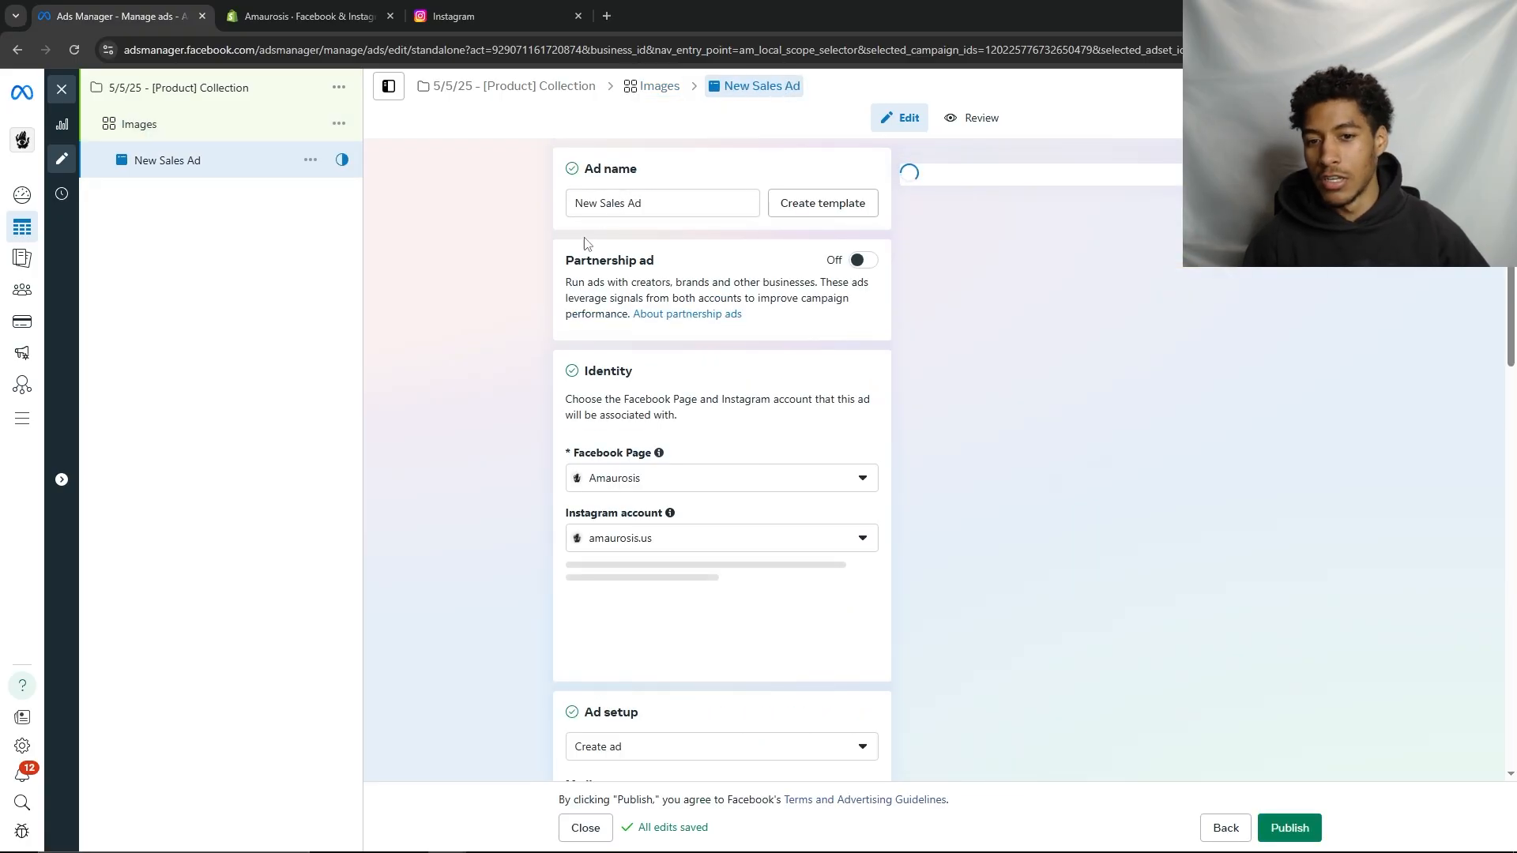
{"action": "scroll", "coordinate": [518, 292], "scroll_direction": "down", "scroll_amount": 2}
{"action": "scroll", "coordinate": [530, 320], "scroll_direction": "up", "scroll_amount": 2}
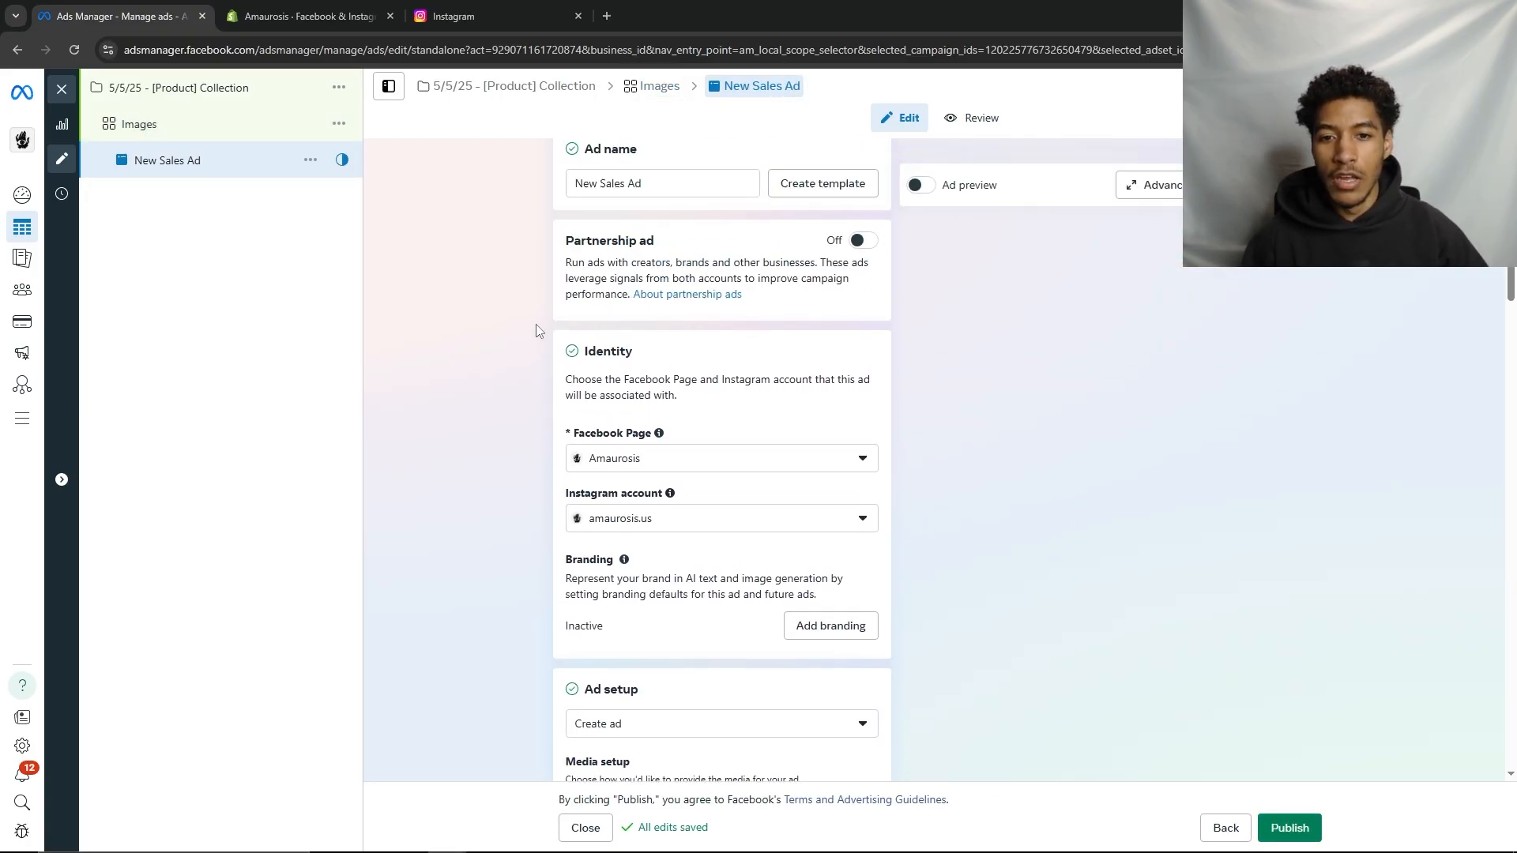
{"action": "left_click_drag", "start_coordinate": [742, 203], "coordinate": [569, 207]}
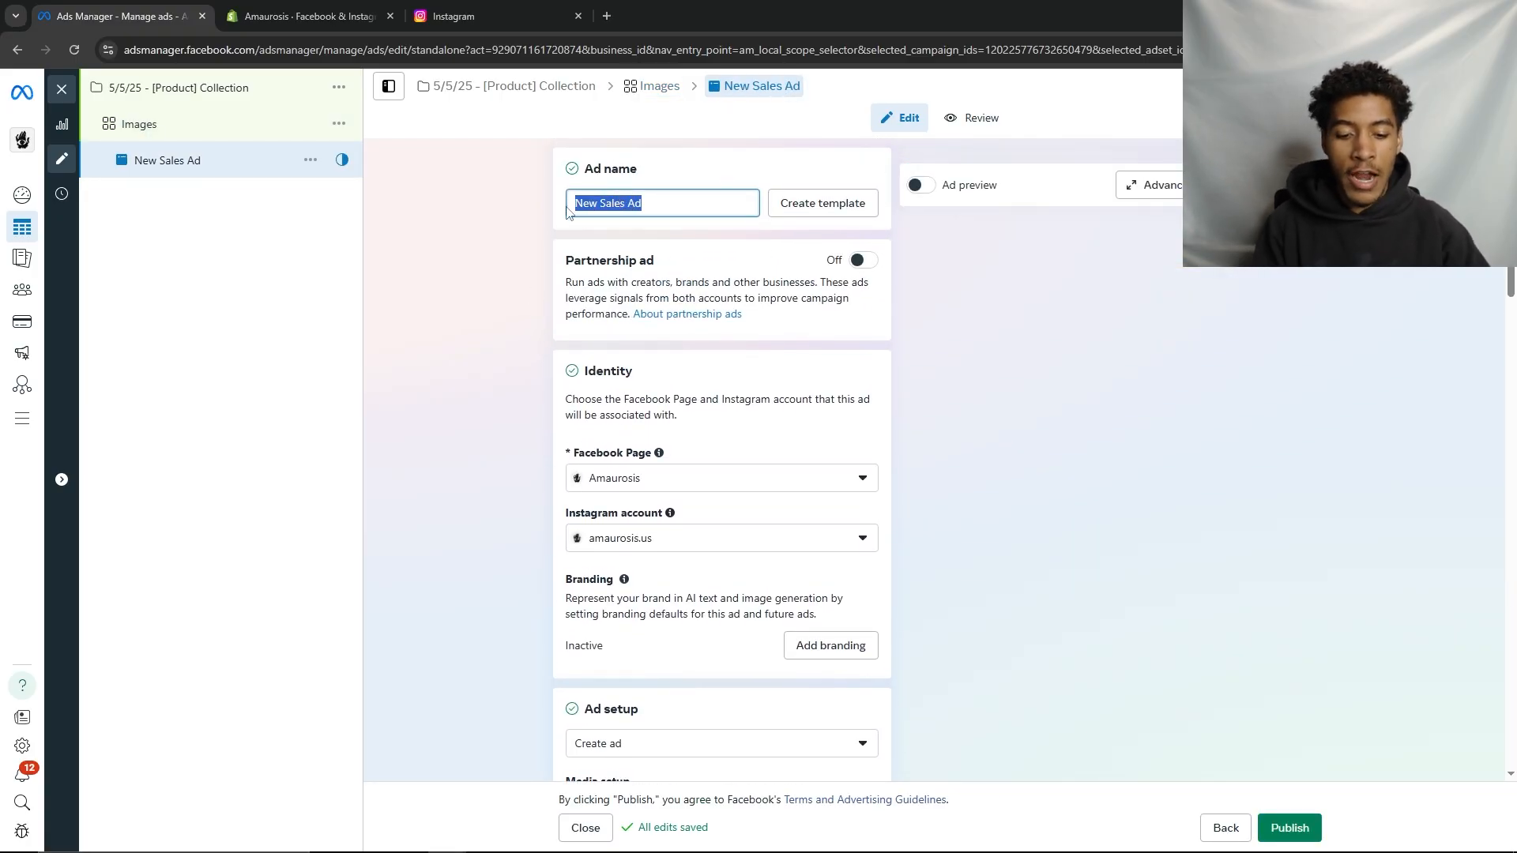
{"action": "key", "text": "BackSpace"}
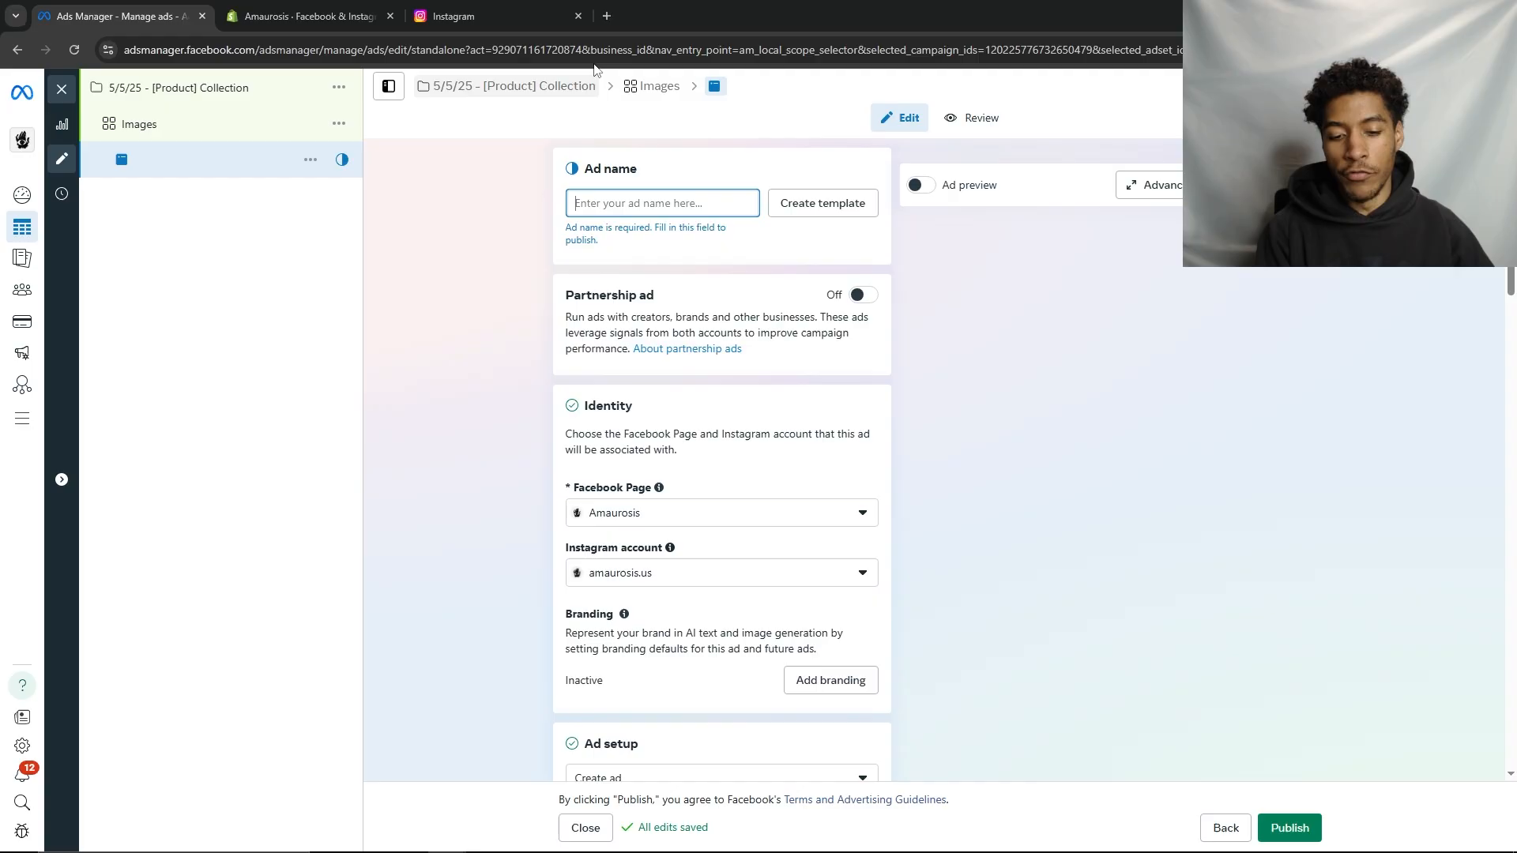
{"action": "type", "text": "Flat Lay"}
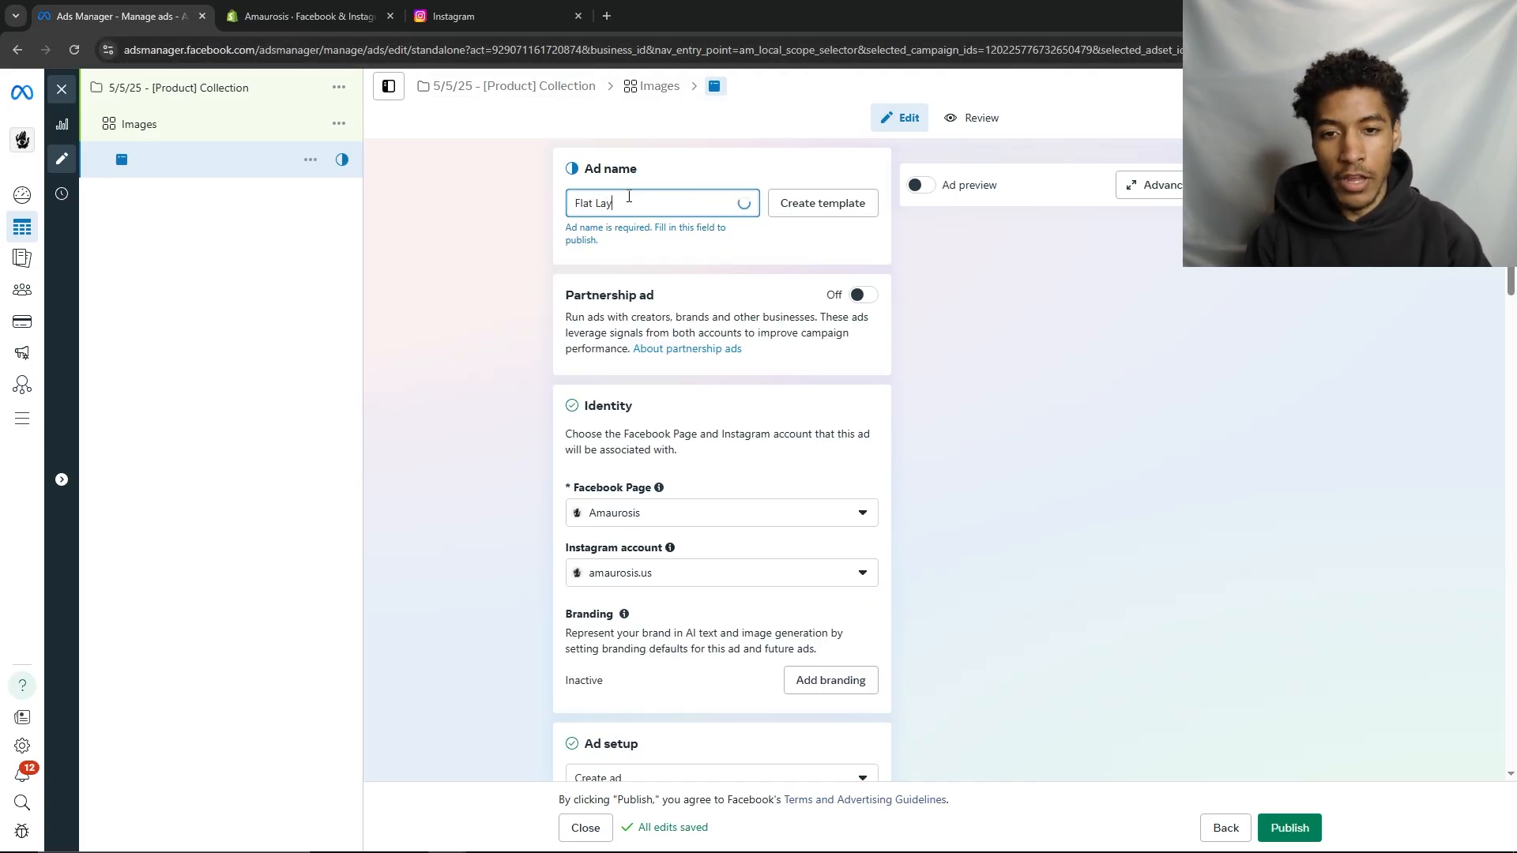
{"action": "left_click", "coordinate": [509, 439]}
{"action": "scroll", "coordinate": [653, 343], "scroll_direction": "down", "scroll_amount": 2}
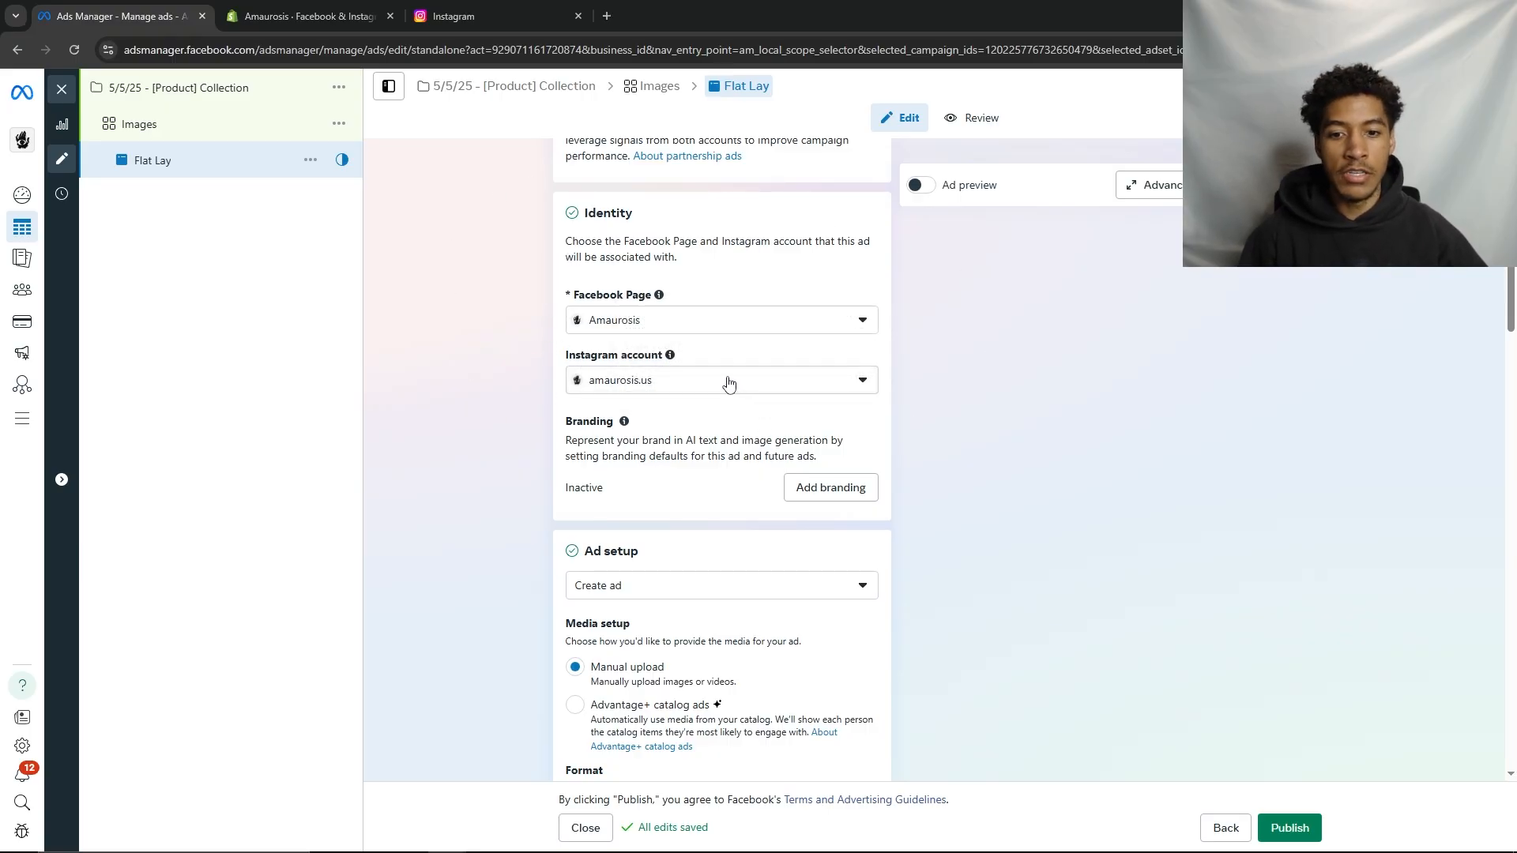
Try Use existing content as the ad setup for the Flat Lay ad and switch it back to Create ad
{"action": "mouse_move", "coordinate": [670, 360]}
{"action": "scroll", "coordinate": [670, 360], "scroll_direction": "down", "scroll_amount": 4}
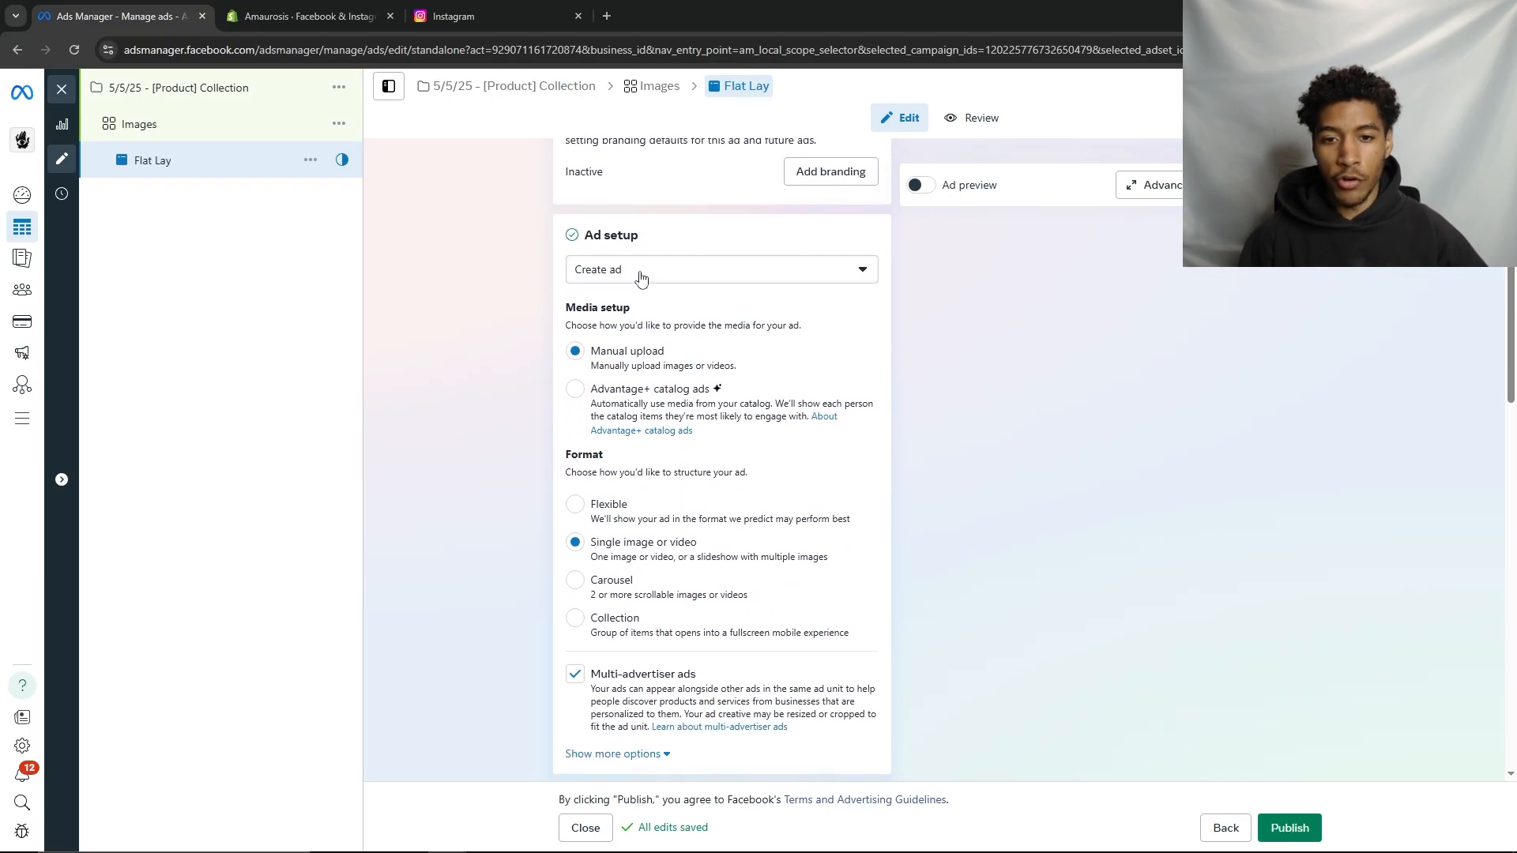
{"action": "left_click", "coordinate": [640, 272]}
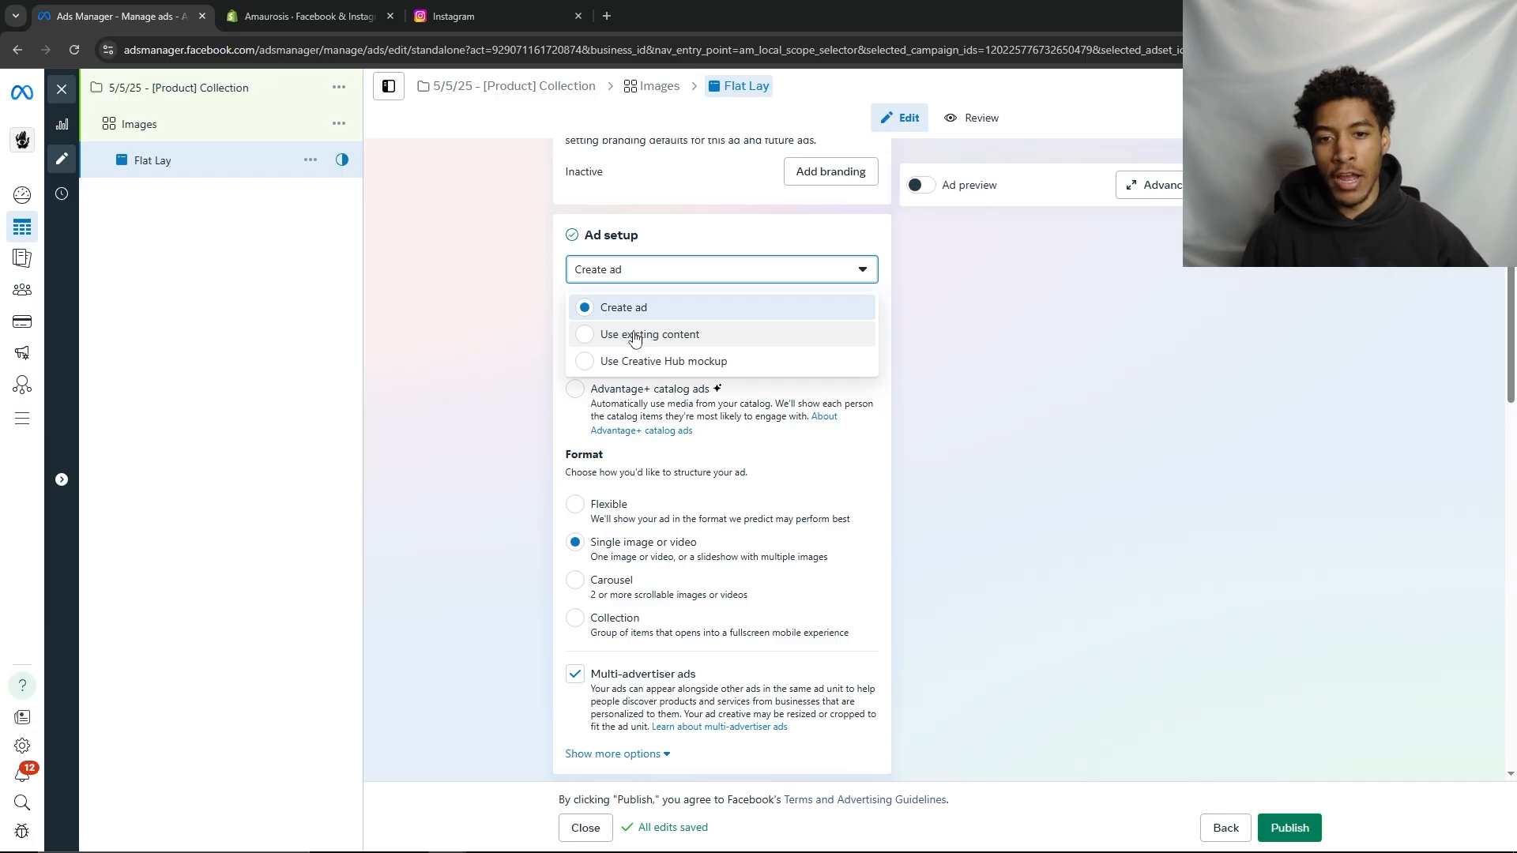
{"action": "left_click", "coordinate": [634, 336]}
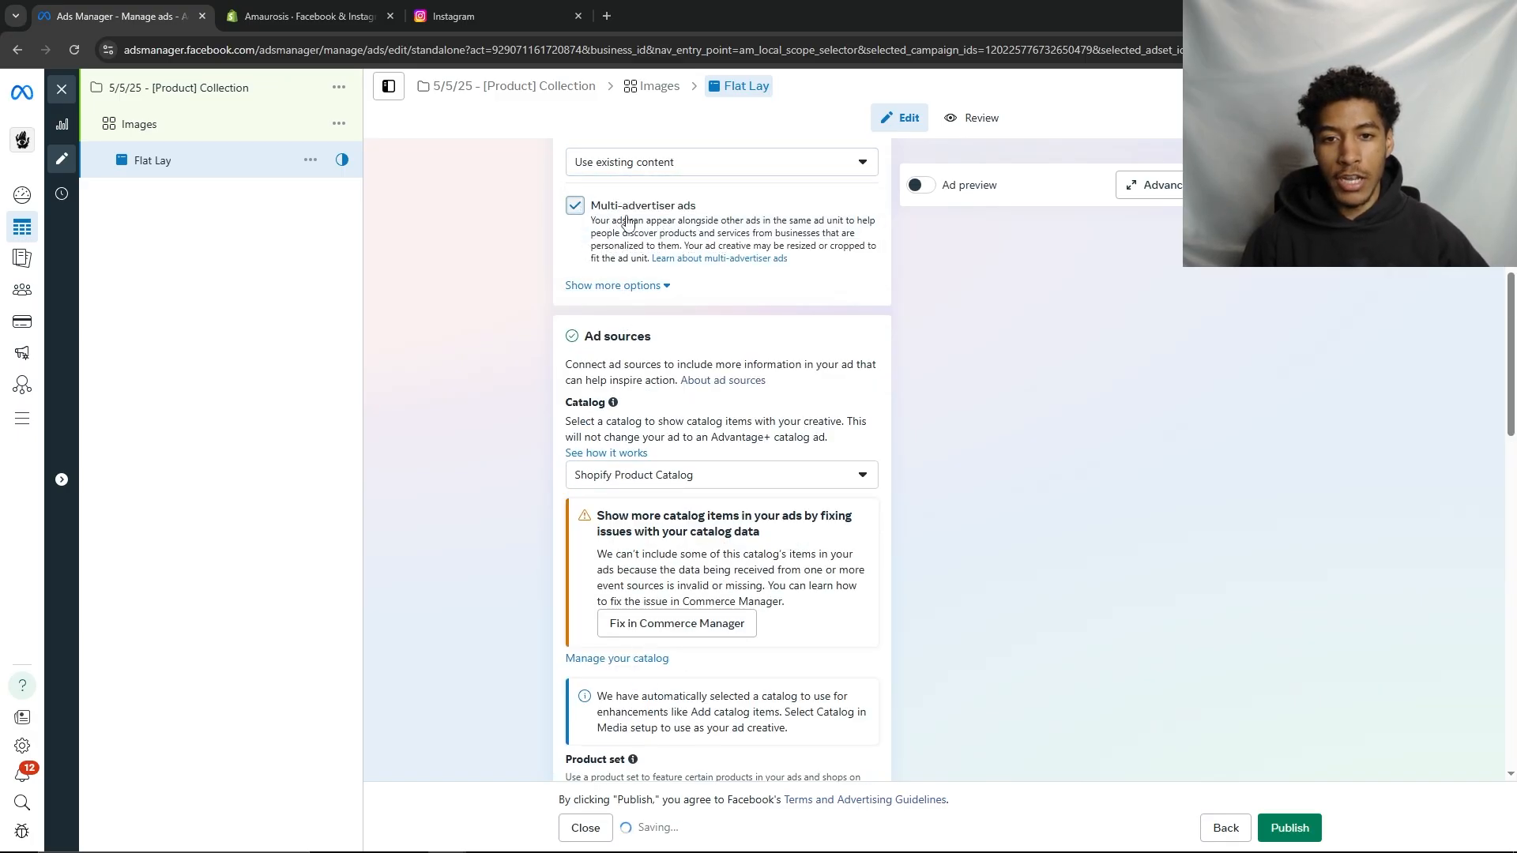
{"action": "scroll", "coordinate": [644, 338], "scroll_direction": "up", "scroll_amount": 2}
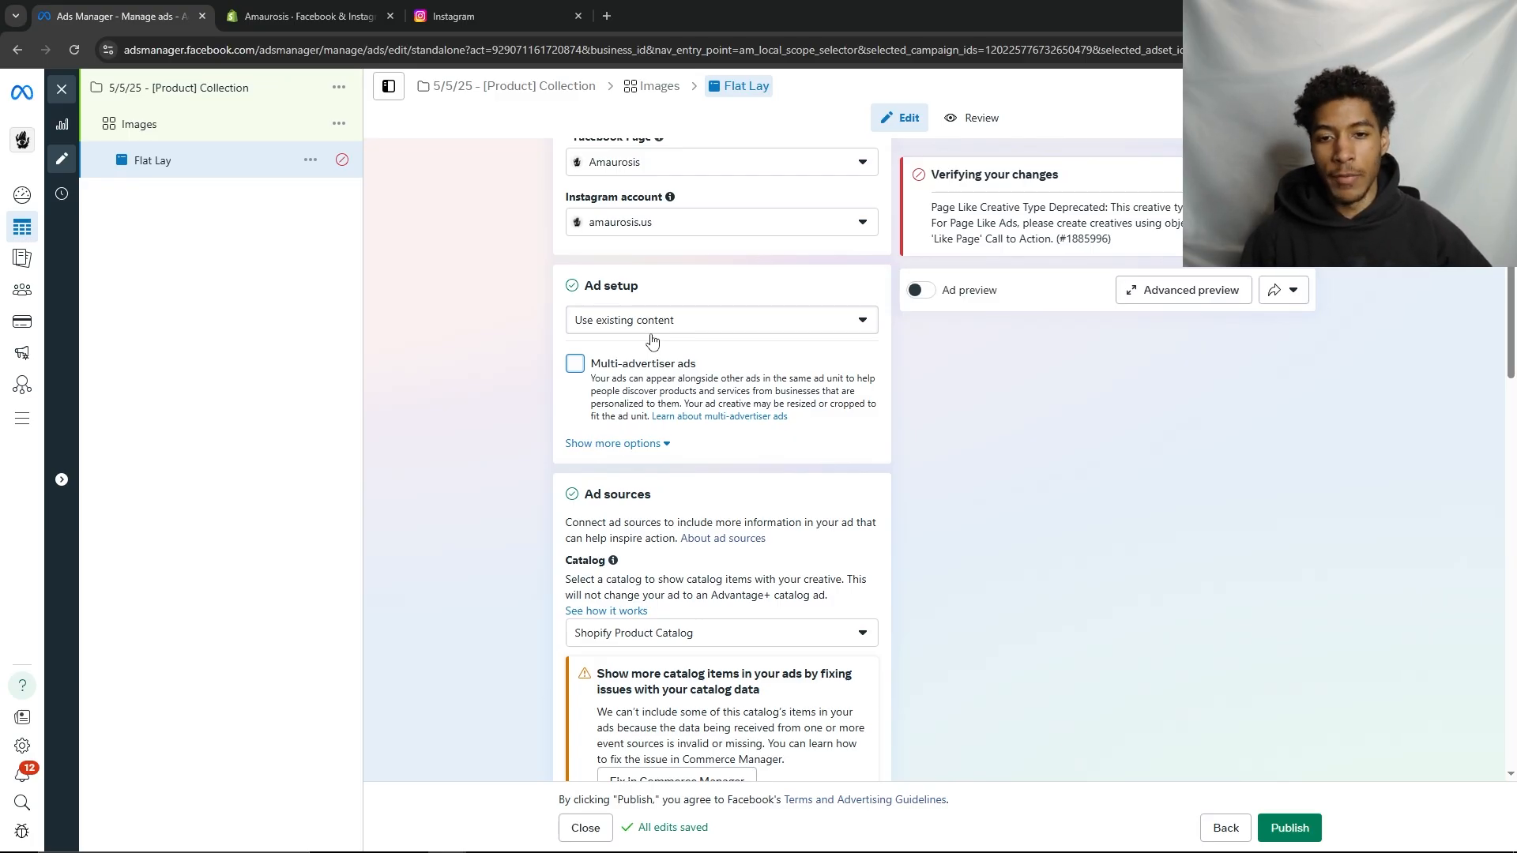
{"action": "left_click", "coordinate": [653, 338]}
{"action": "left_click", "coordinate": [621, 353]}
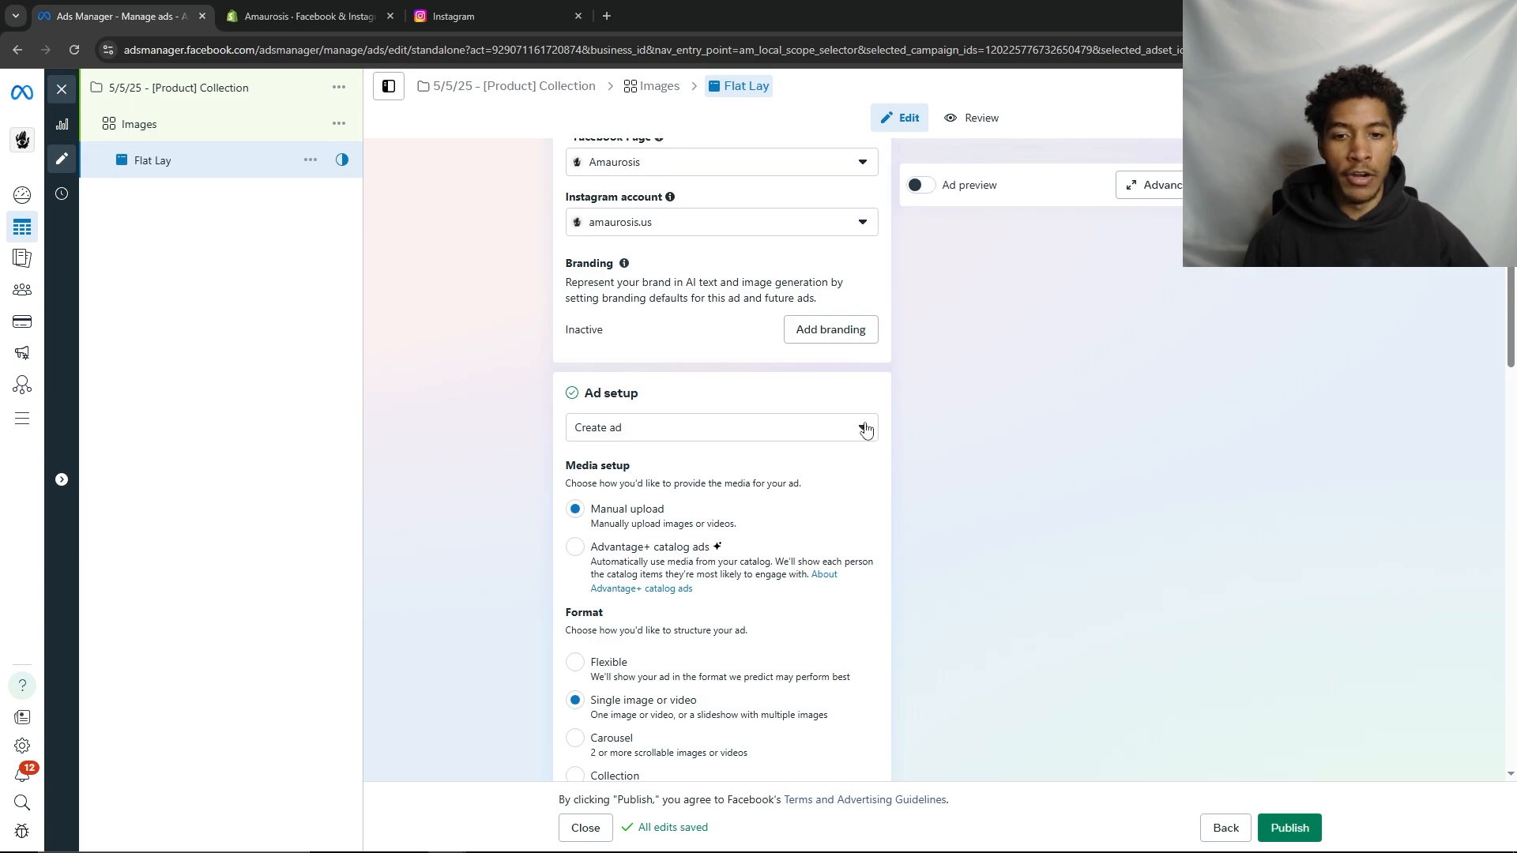
Turn off Multi-advertiser ads for the Flat Lay ad and expand the additional ad setup options
{"action": "scroll", "coordinate": [719, 319], "scroll_direction": "down", "scroll_amount": 2}
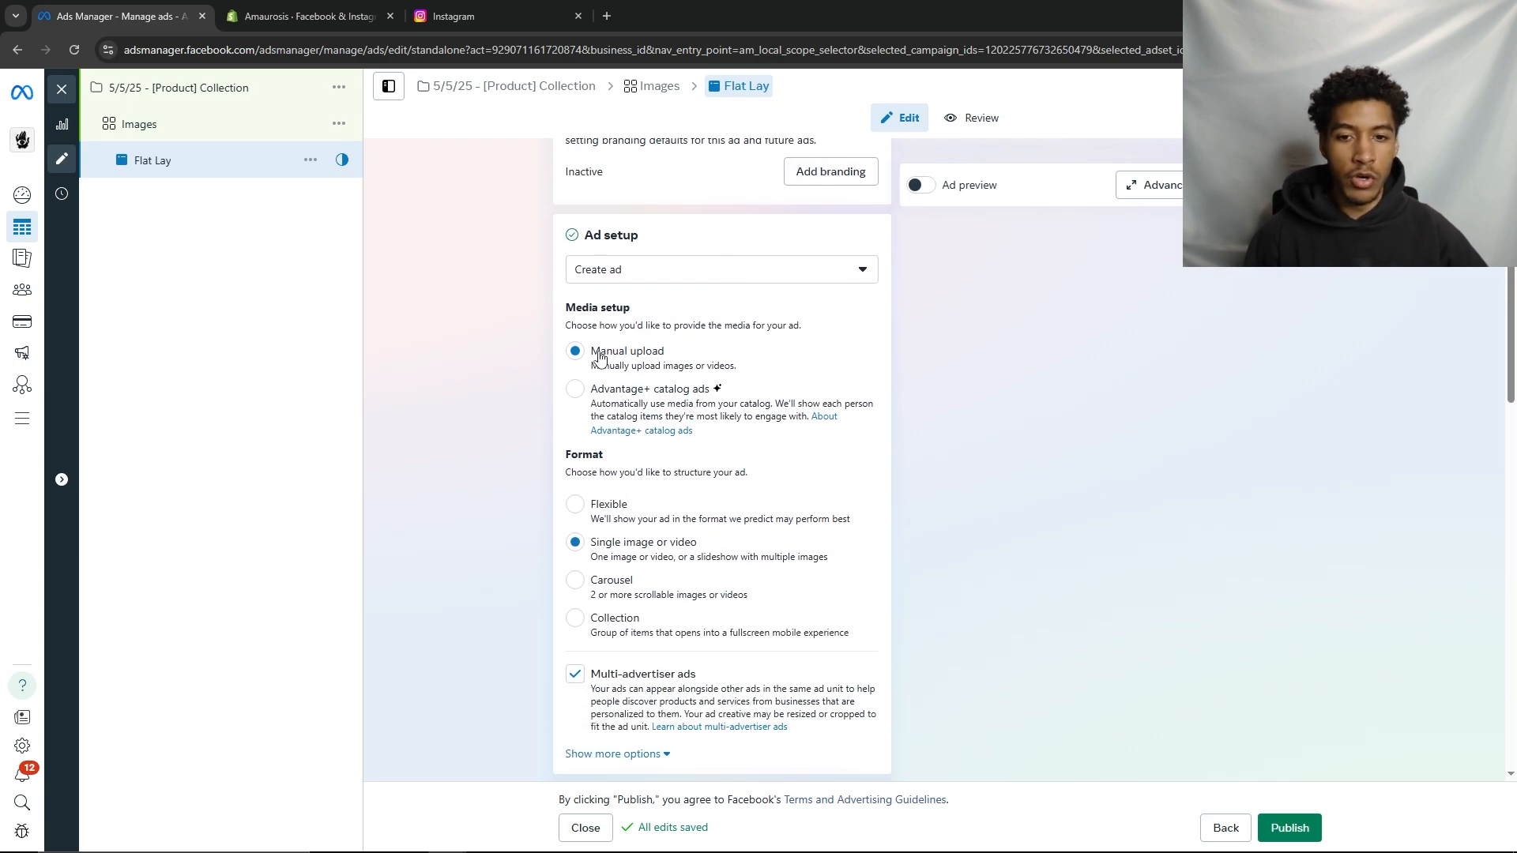
{"action": "scroll", "coordinate": [605, 356], "scroll_direction": "down", "scroll_amount": 1}
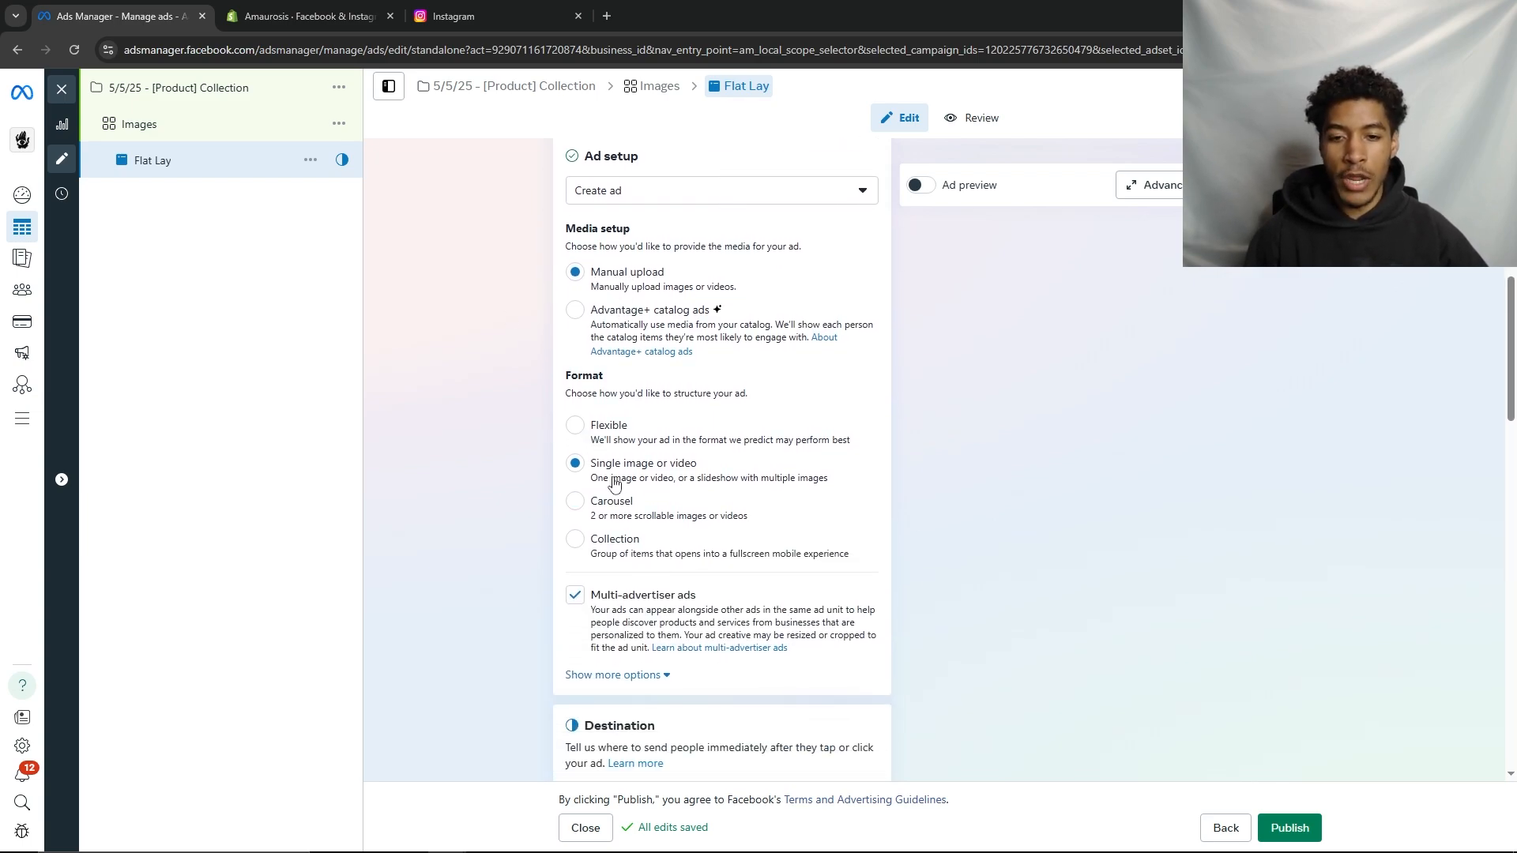
{"action": "scroll", "coordinate": [615, 484], "scroll_direction": "down", "scroll_amount": 1}
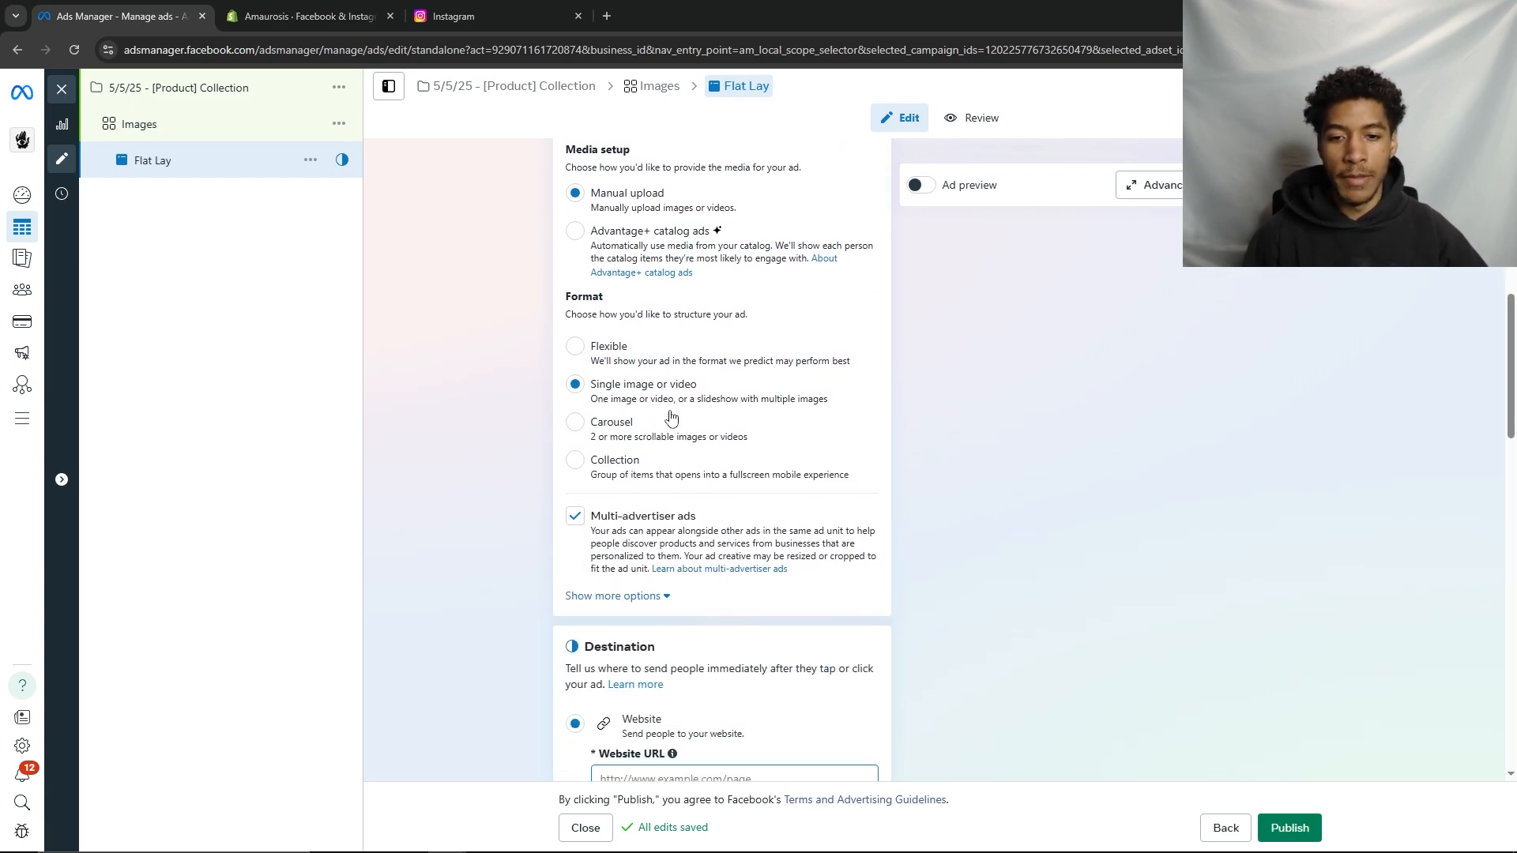
{"action": "left_click", "coordinate": [575, 517]}
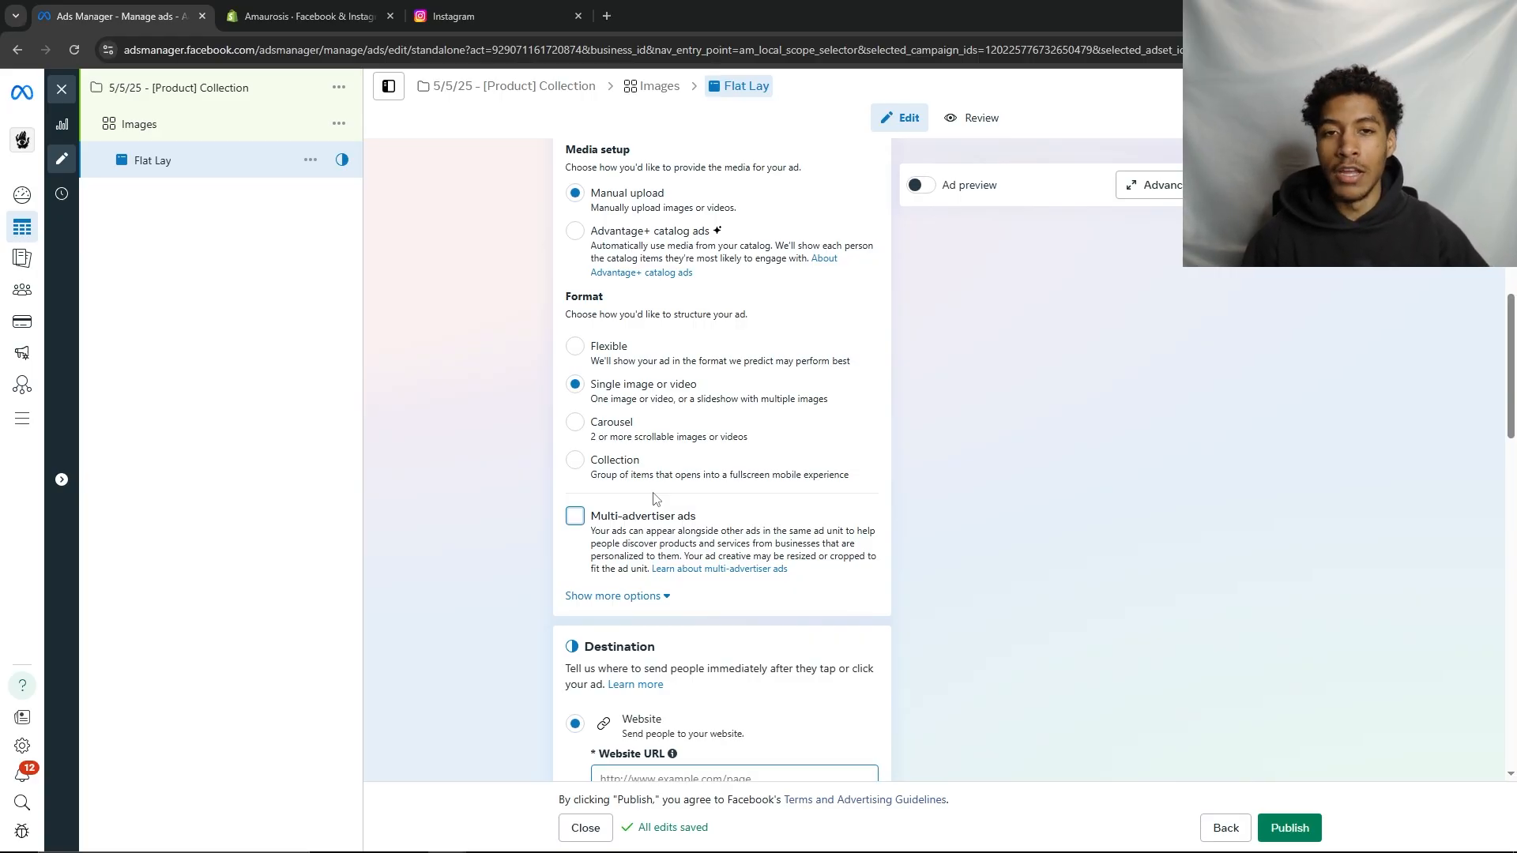
{"action": "left_click", "coordinate": [636, 596]}
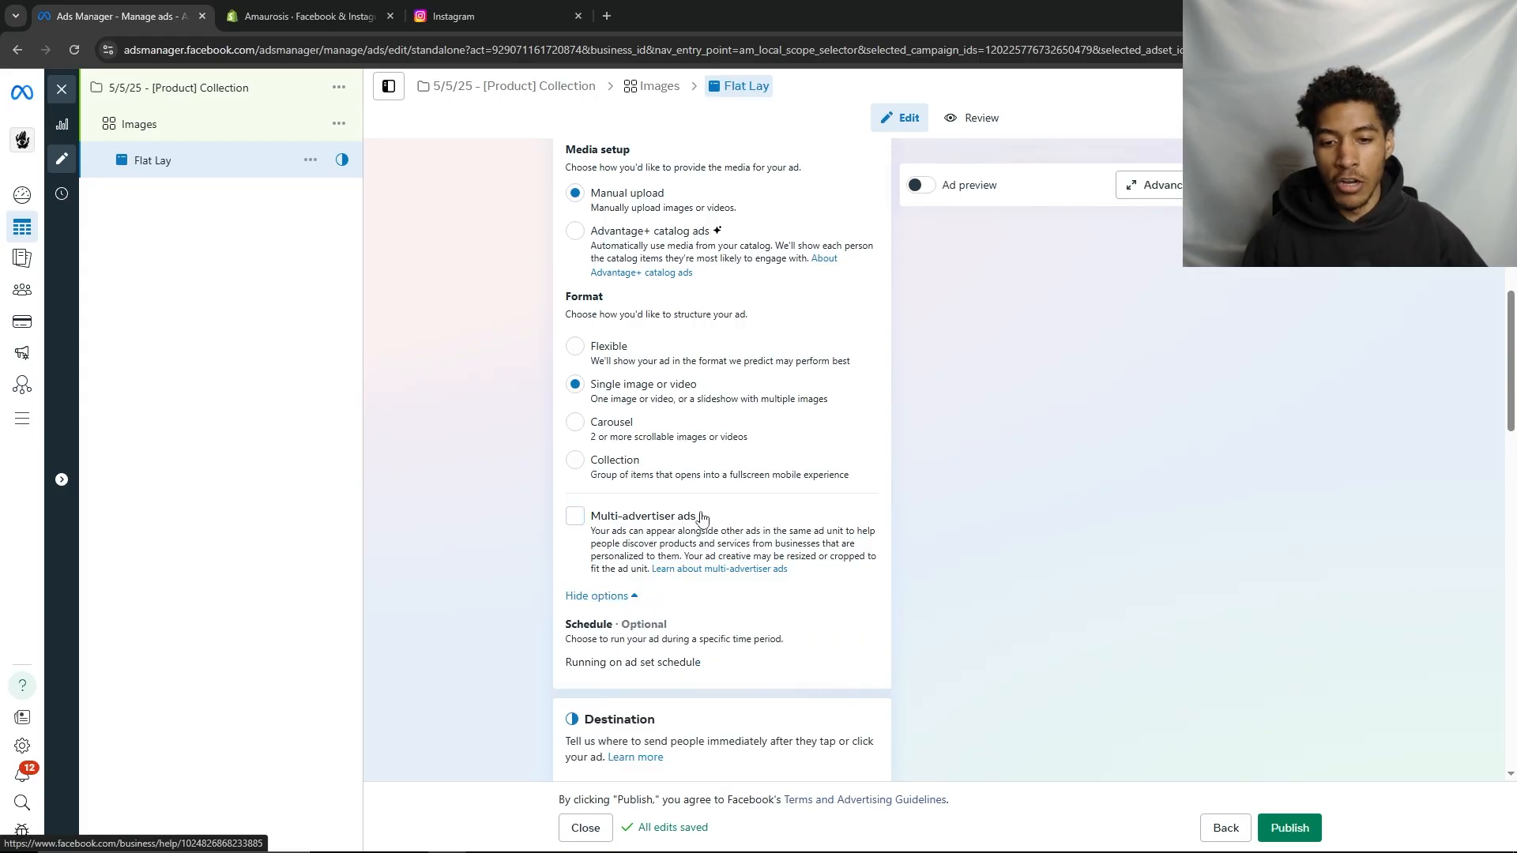
{"action": "scroll", "coordinate": [562, 395], "scroll_direction": "down", "scroll_amount": 2}
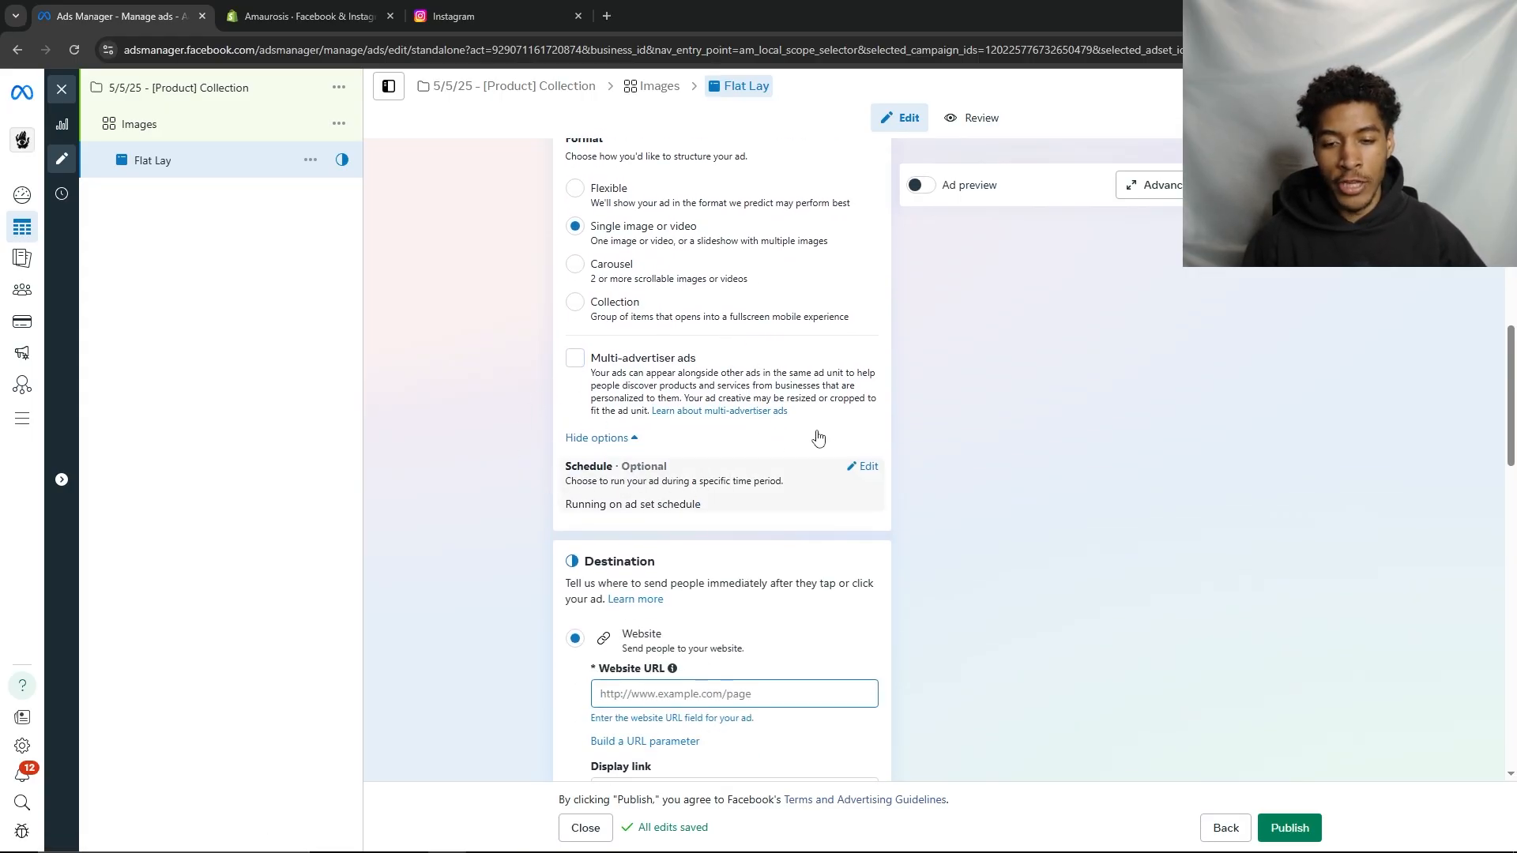
Enter amaurosis.net as the display link in the ad's website destination and clear it again
{"action": "scroll", "coordinate": [813, 434], "scroll_direction": "down", "scroll_amount": 1}
{"action": "scroll", "coordinate": [809, 342], "scroll_direction": "down", "scroll_amount": 1}
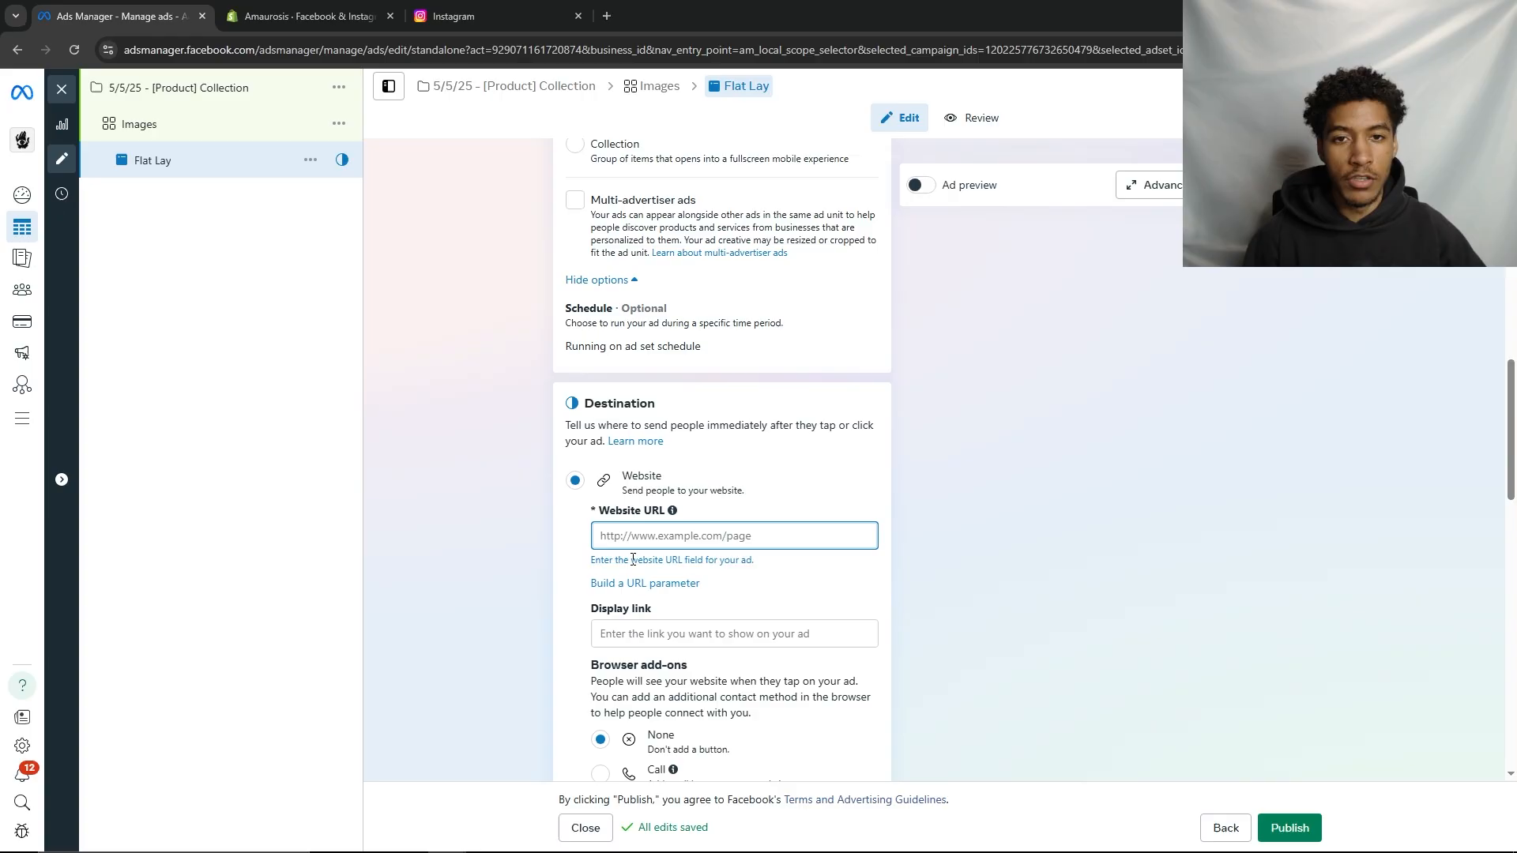
{"action": "scroll", "coordinate": [632, 557], "scroll_direction": "down", "scroll_amount": 3}
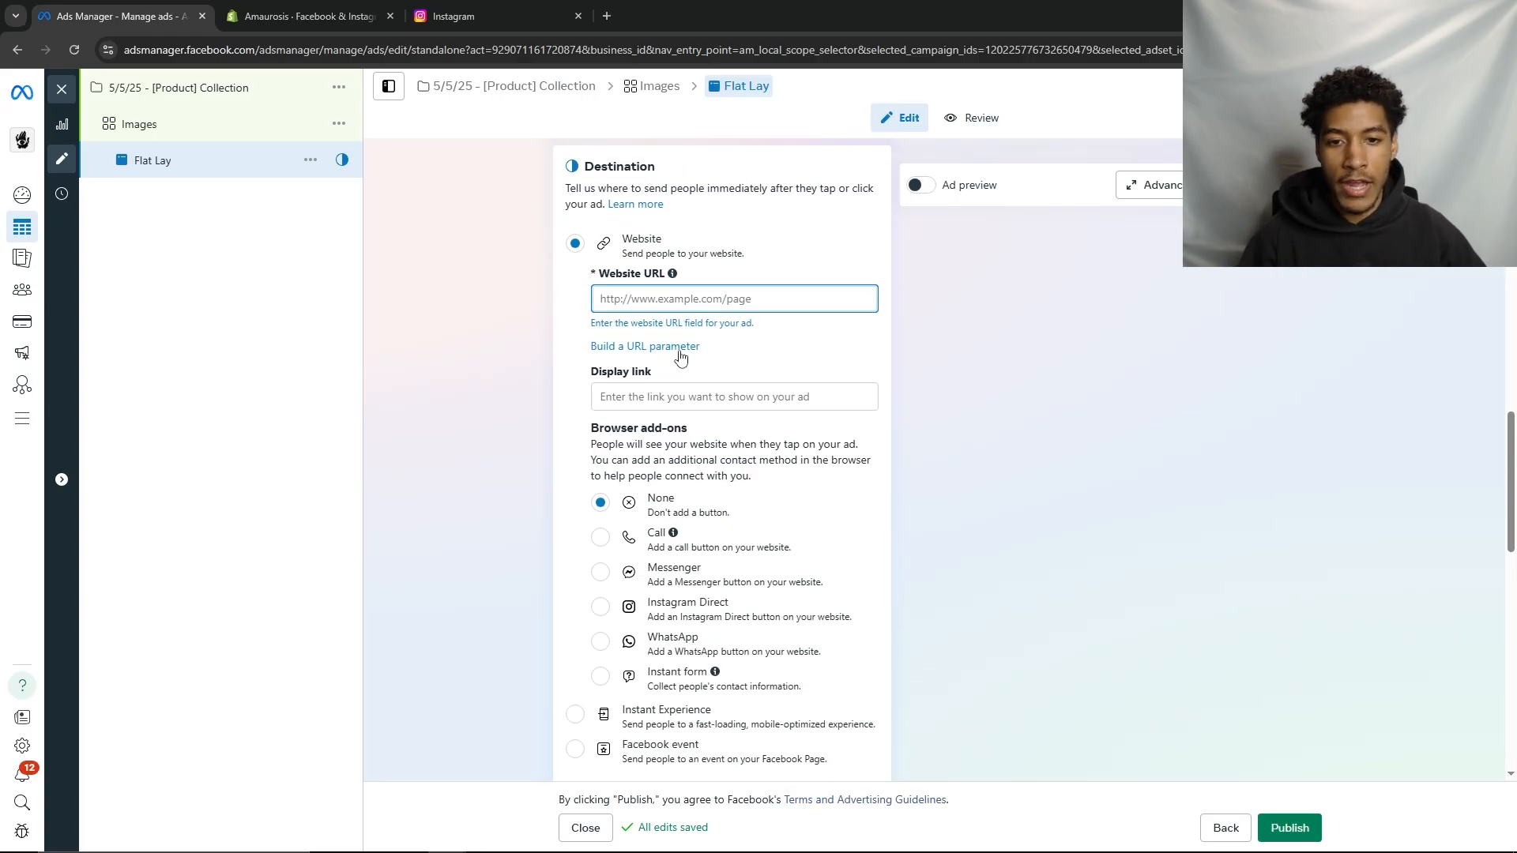
{"action": "scroll", "coordinate": [678, 369], "scroll_direction": "up", "scroll_amount": 1}
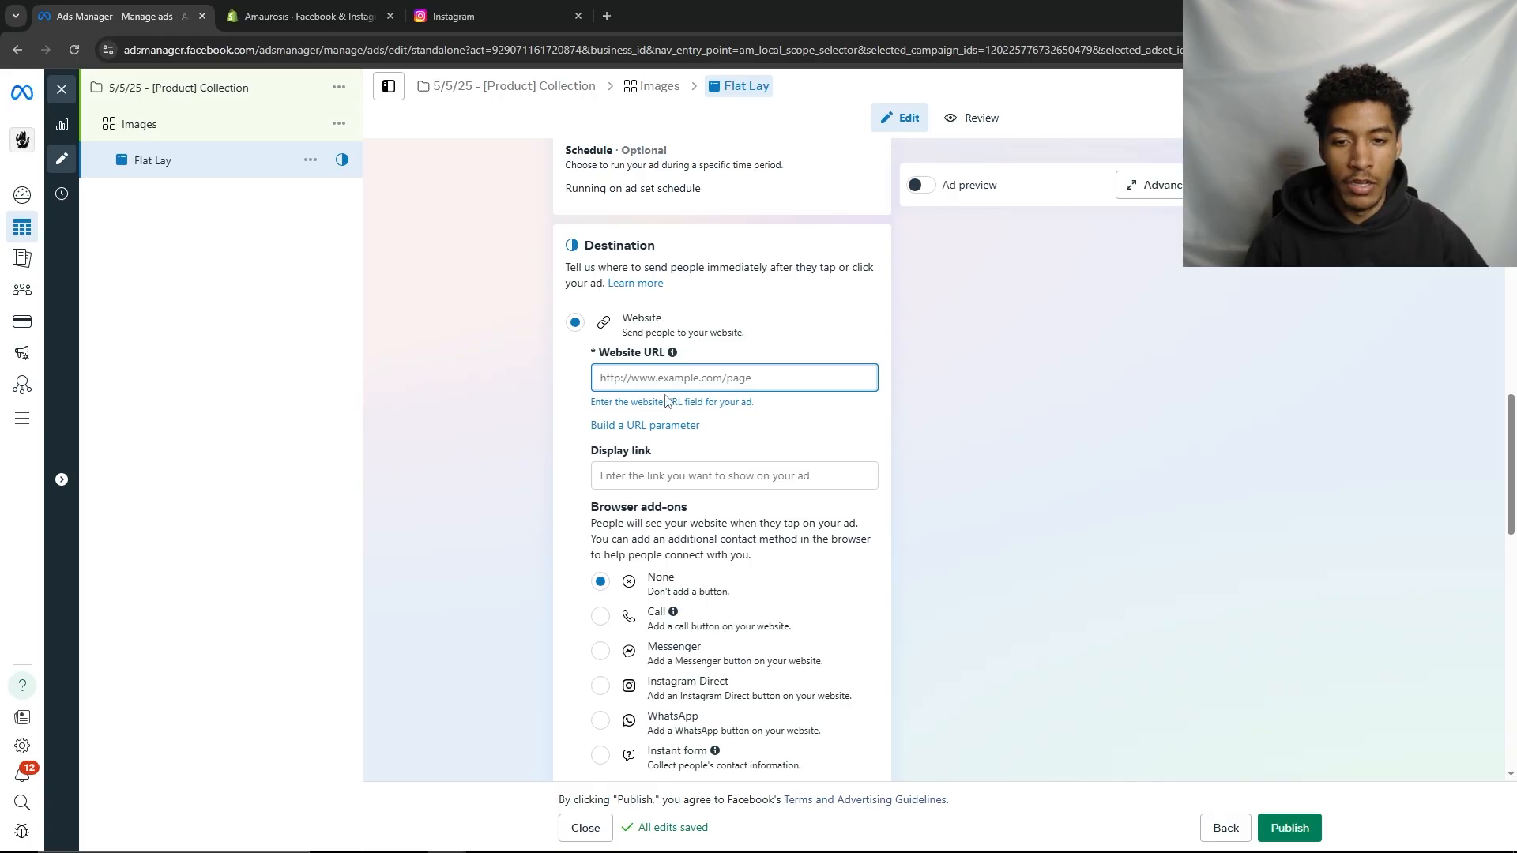
{"action": "scroll", "coordinate": [666, 401], "scroll_direction": "down", "scroll_amount": 3}
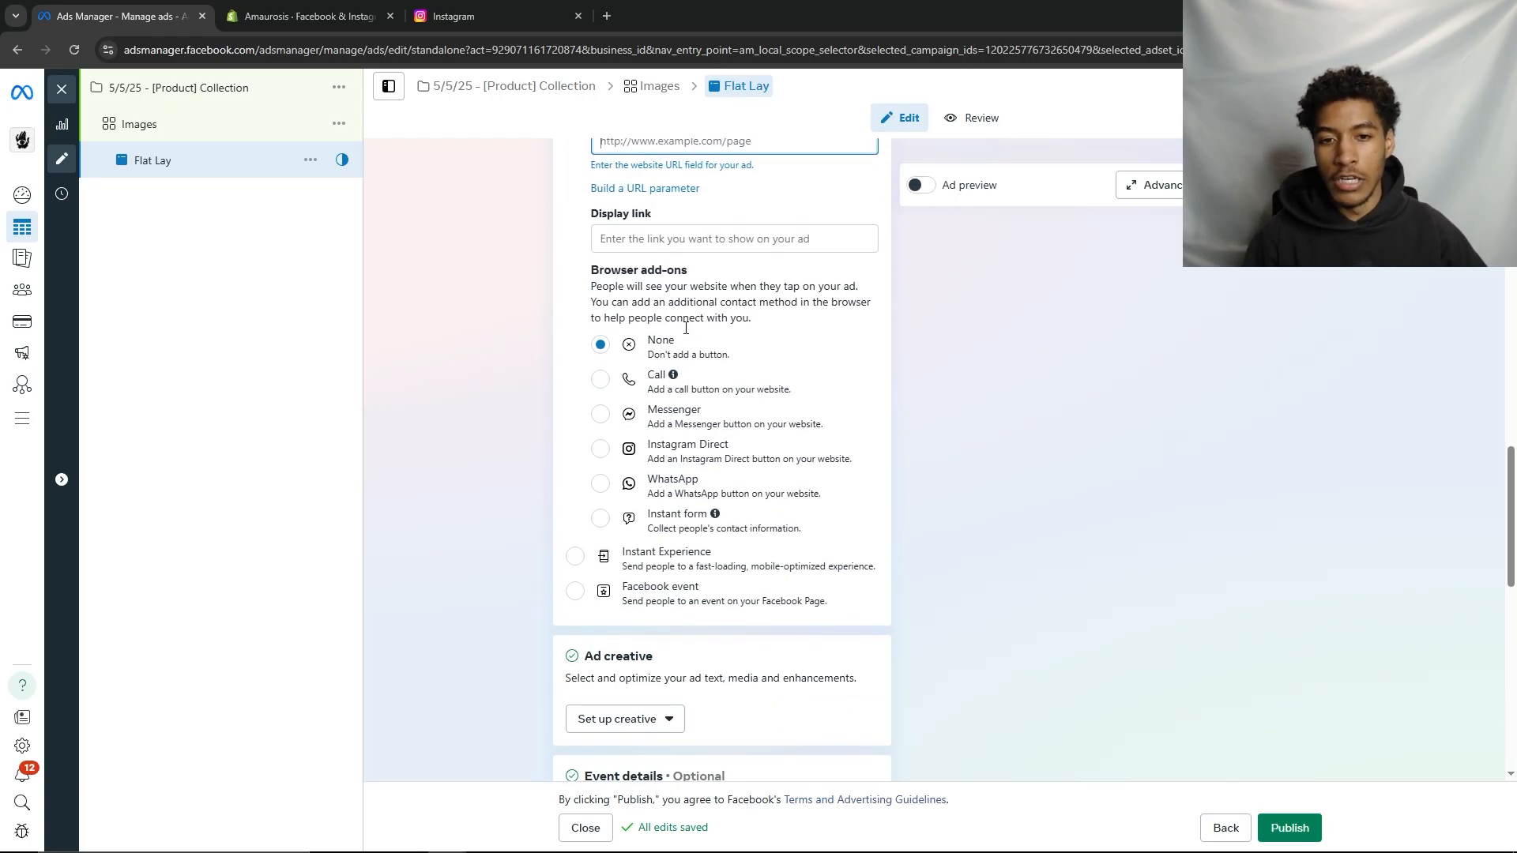
{"action": "left_click", "coordinate": [604, 242]}
{"action": "type", "text": "a"}
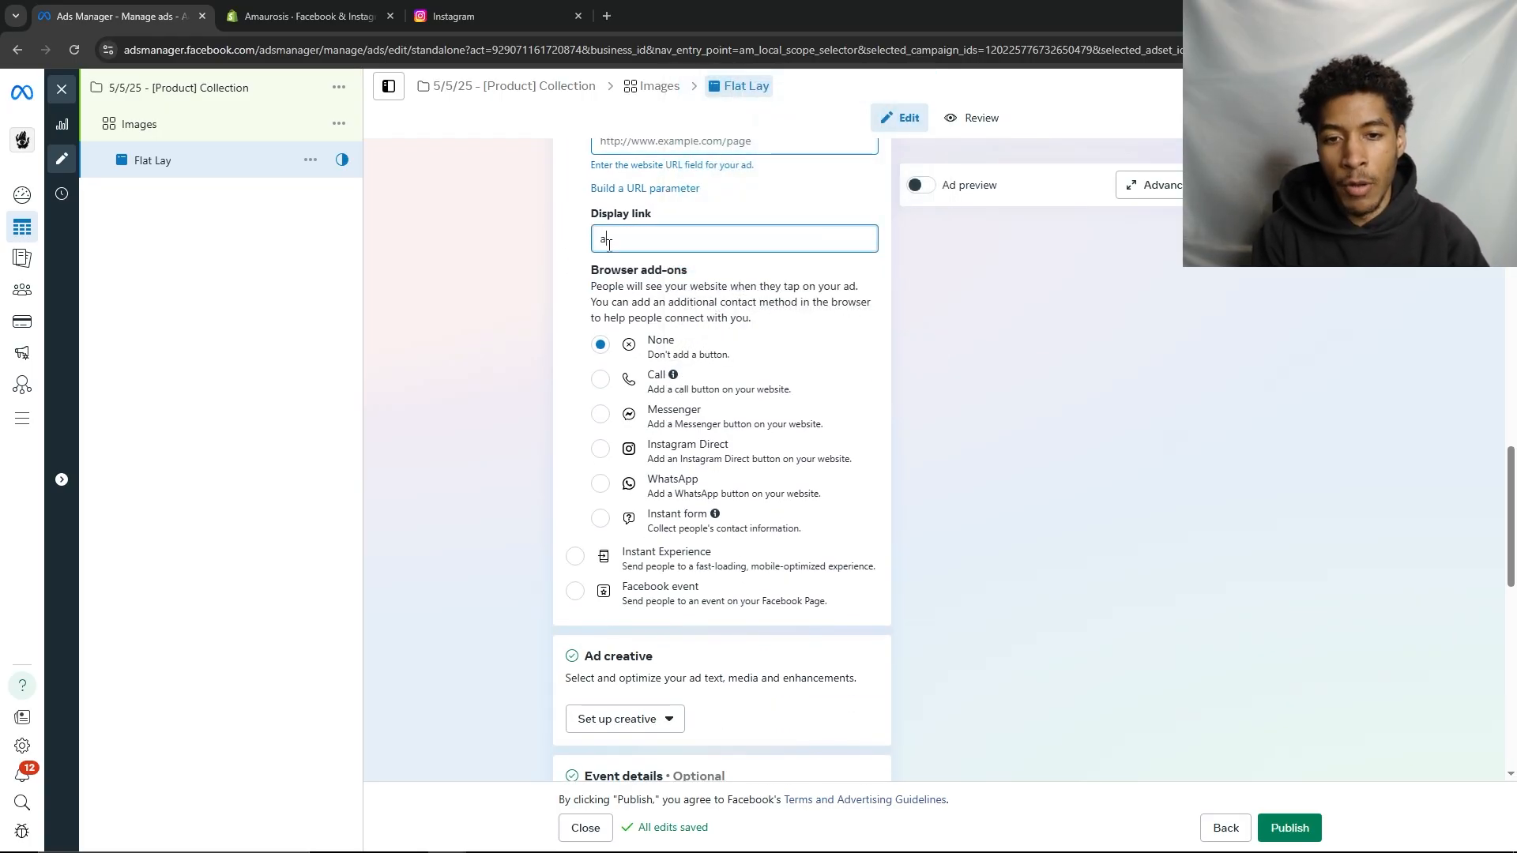
{"action": "type", "text": "maurosis.com"}
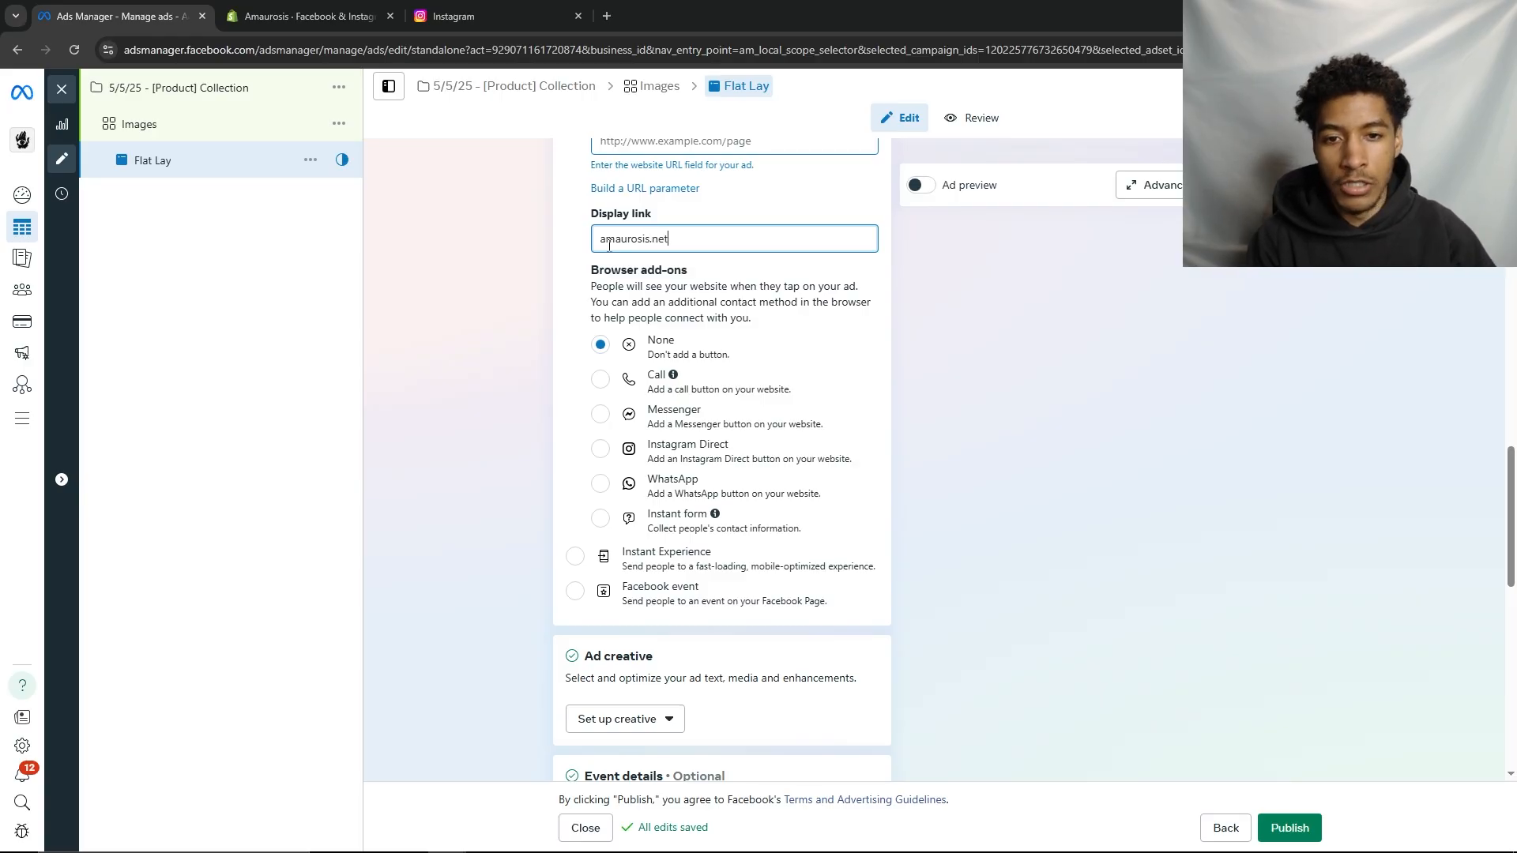
{"action": "key", "text": "ctrl+a"}
{"action": "key", "text": "BackSpace"}
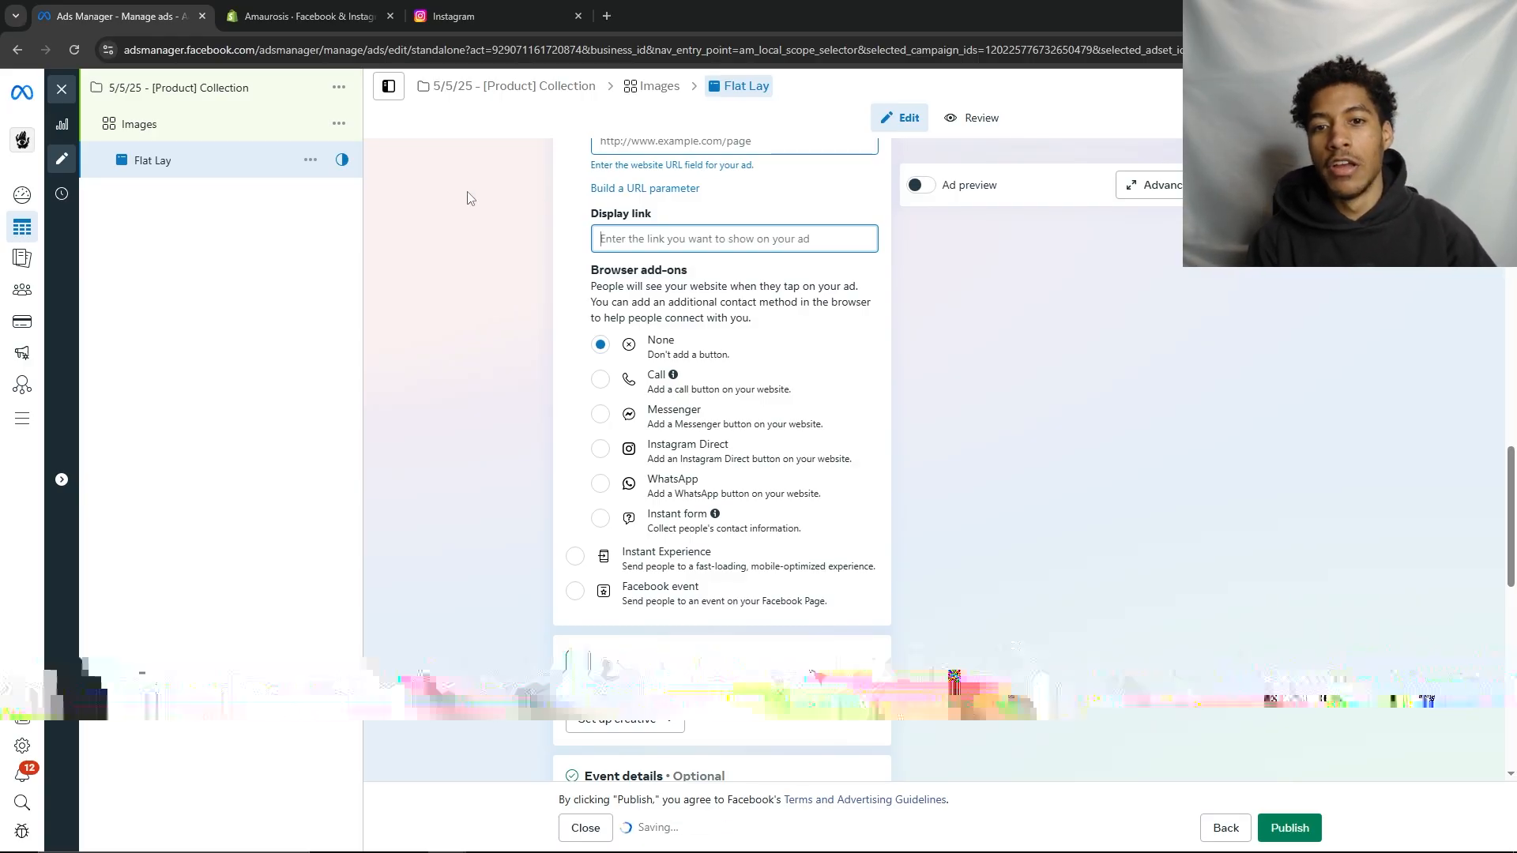
{"action": "left_click", "coordinate": [420, 298]}
{"action": "scroll", "coordinate": [602, 293], "scroll_direction": "up", "scroll_amount": 1}
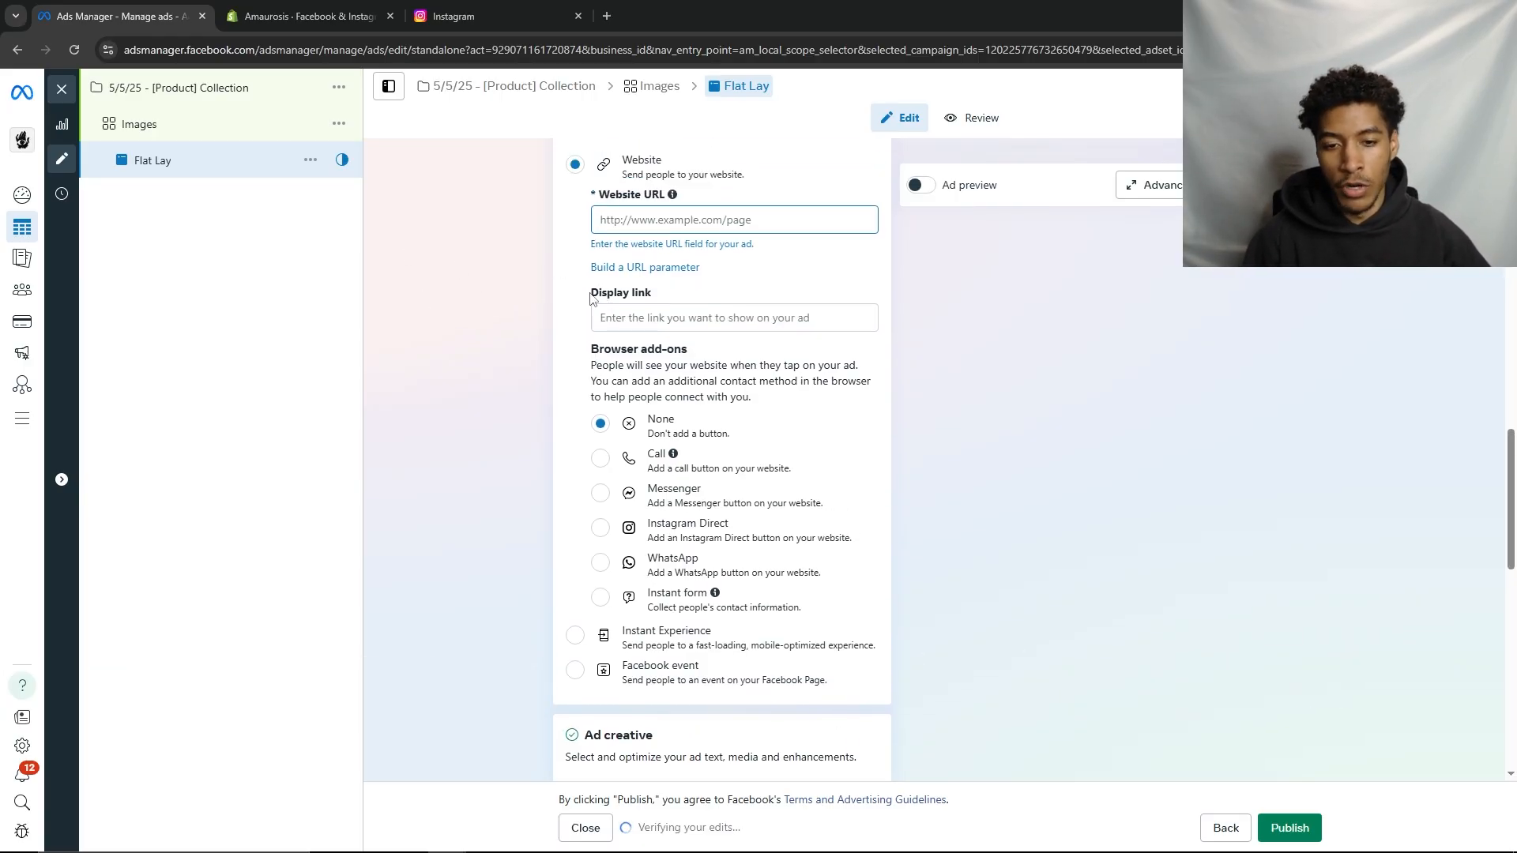
Start setting up the ad creative as an image ad
{"action": "scroll", "coordinate": [646, 281], "scroll_direction": "down", "scroll_amount": 1}
{"action": "scroll", "coordinate": [569, 259], "scroll_direction": "down", "scroll_amount": 1}
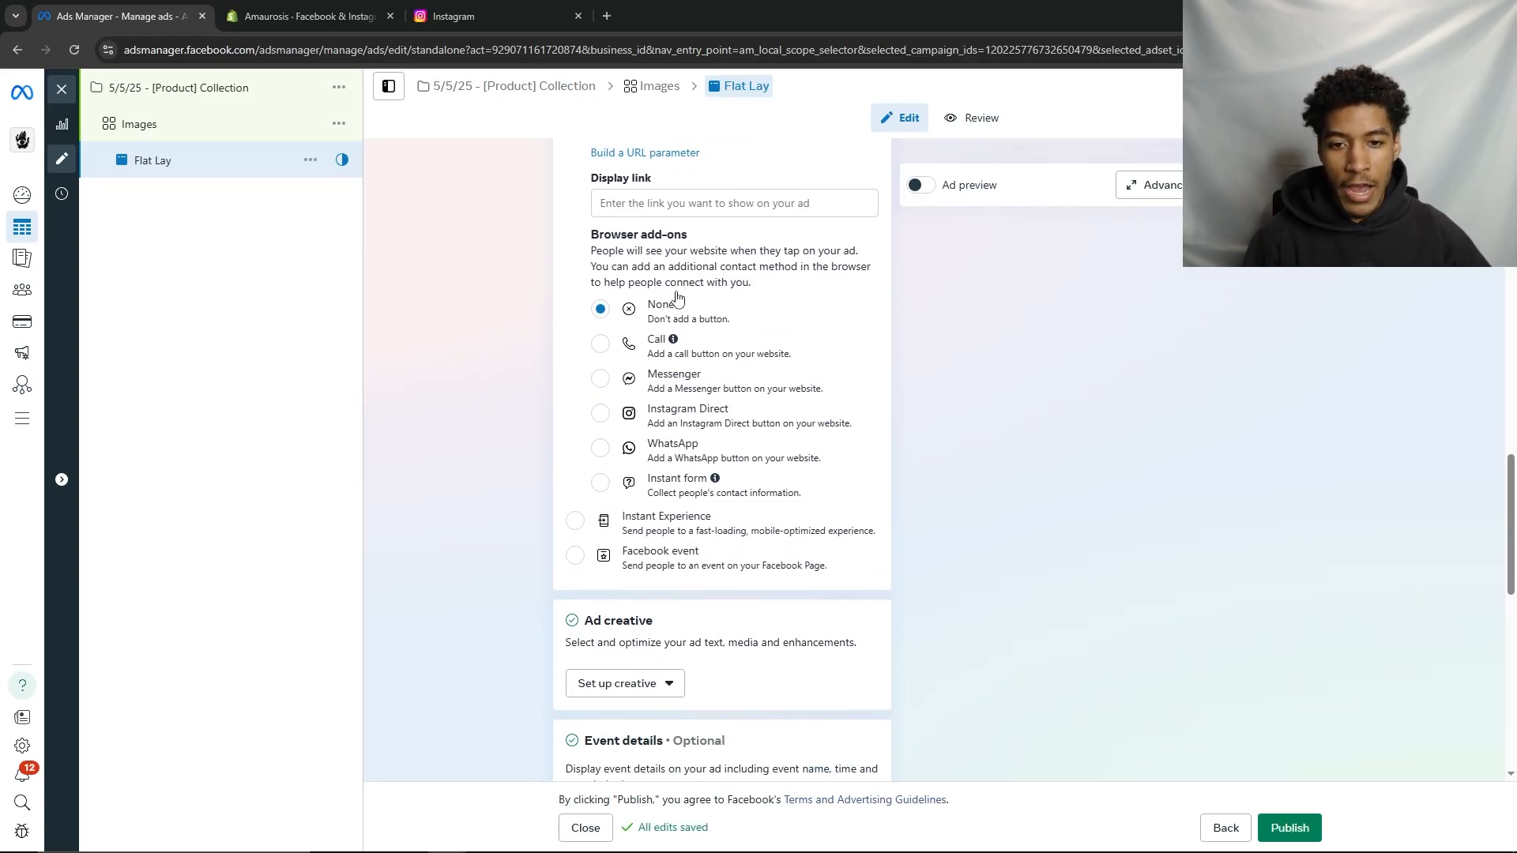
{"action": "scroll", "coordinate": [521, 363], "scroll_direction": "down", "scroll_amount": 1}
{"action": "scroll", "coordinate": [652, 207], "scroll_direction": "up", "scroll_amount": 1}
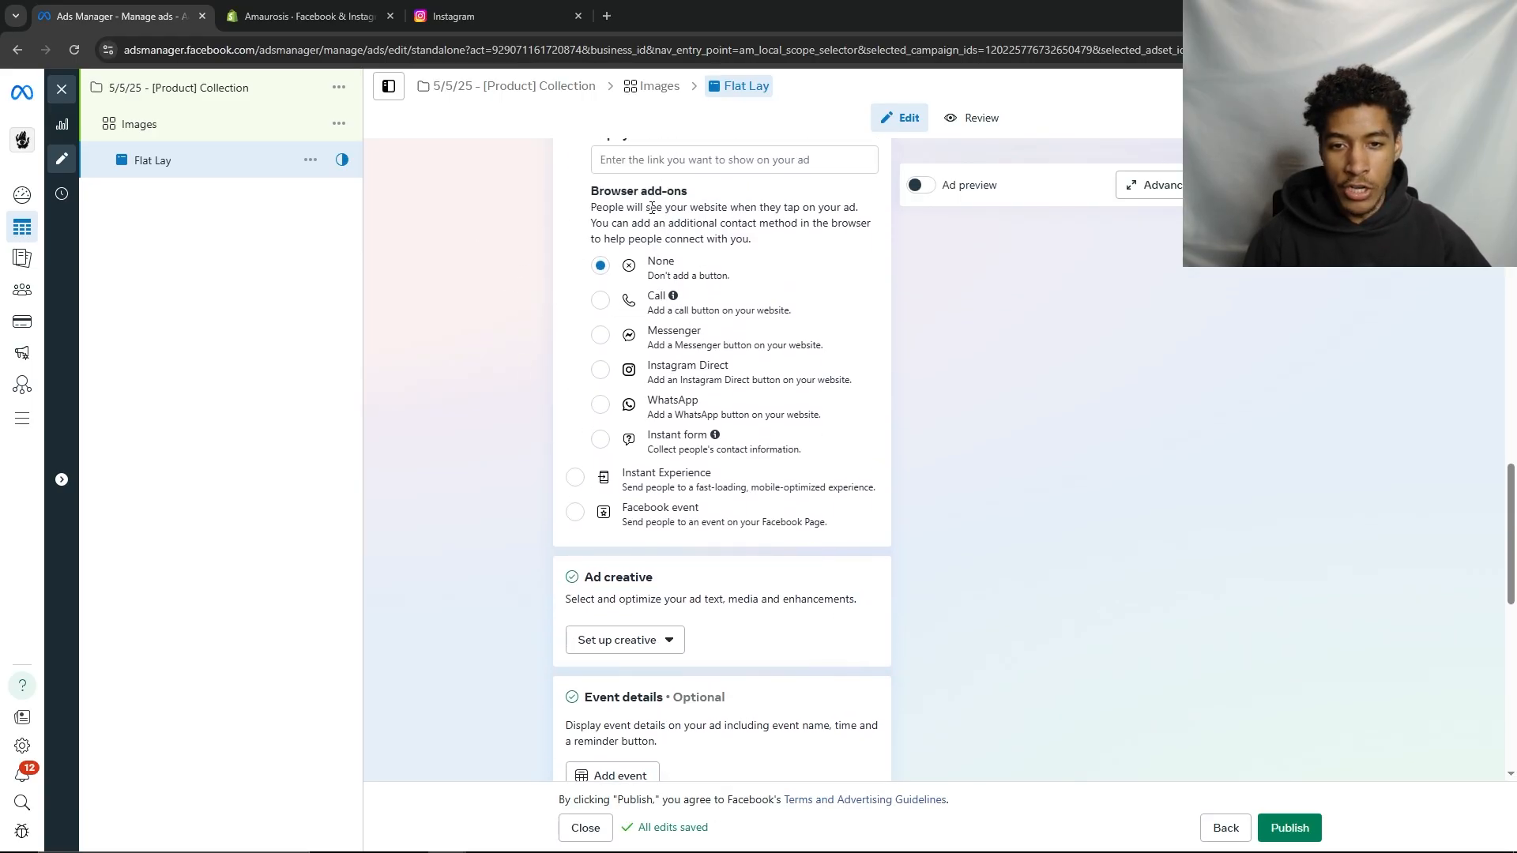
{"action": "scroll", "coordinate": [735, 316], "scroll_direction": "down", "scroll_amount": 2}
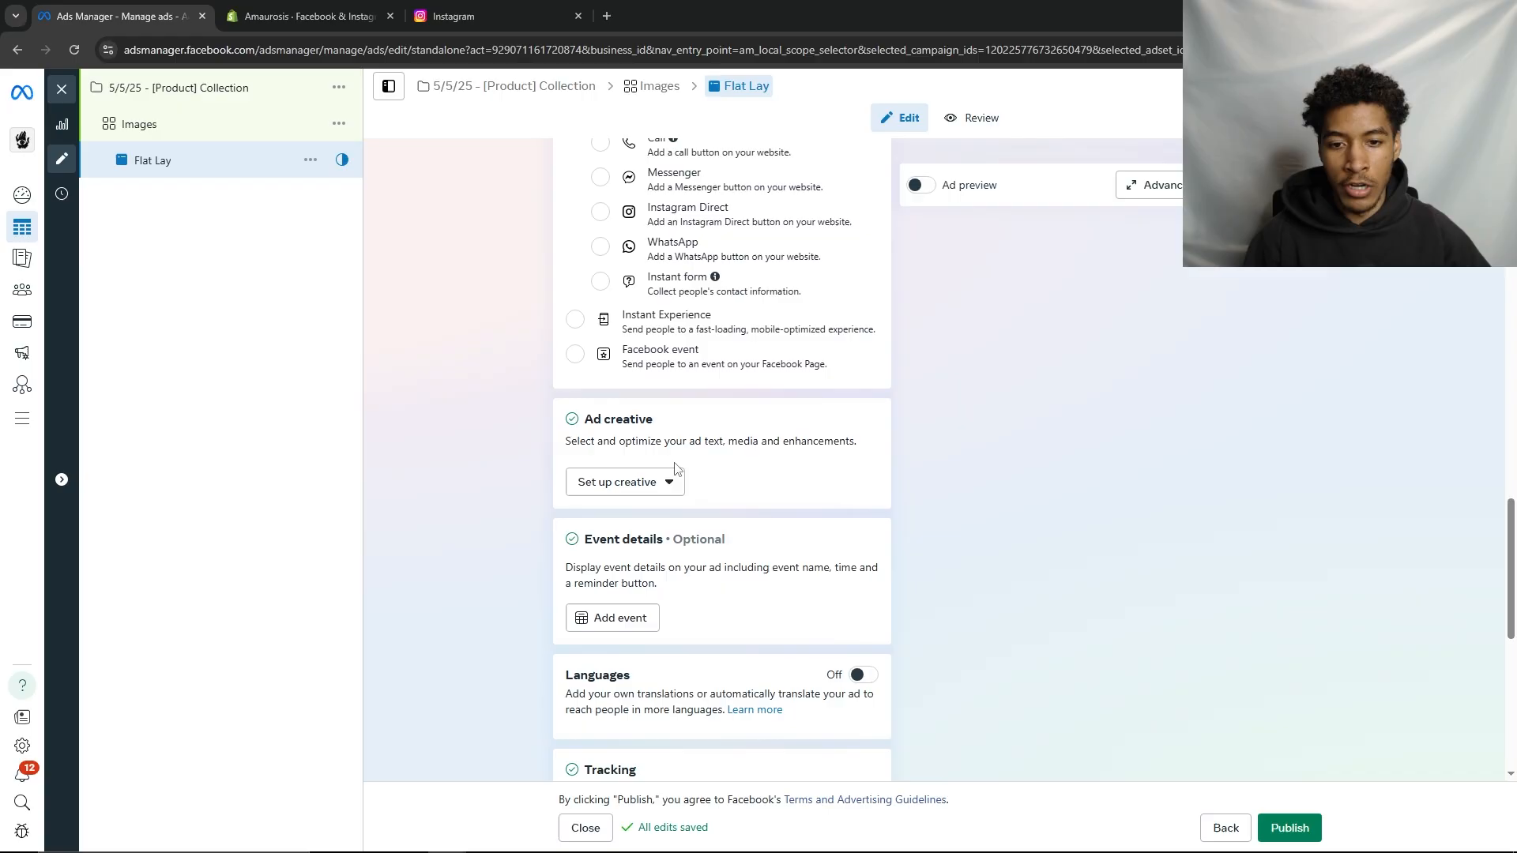
{"action": "scroll", "coordinate": [671, 474], "scroll_direction": "down", "scroll_amount": 1}
{"action": "left_click", "coordinate": [617, 412]}
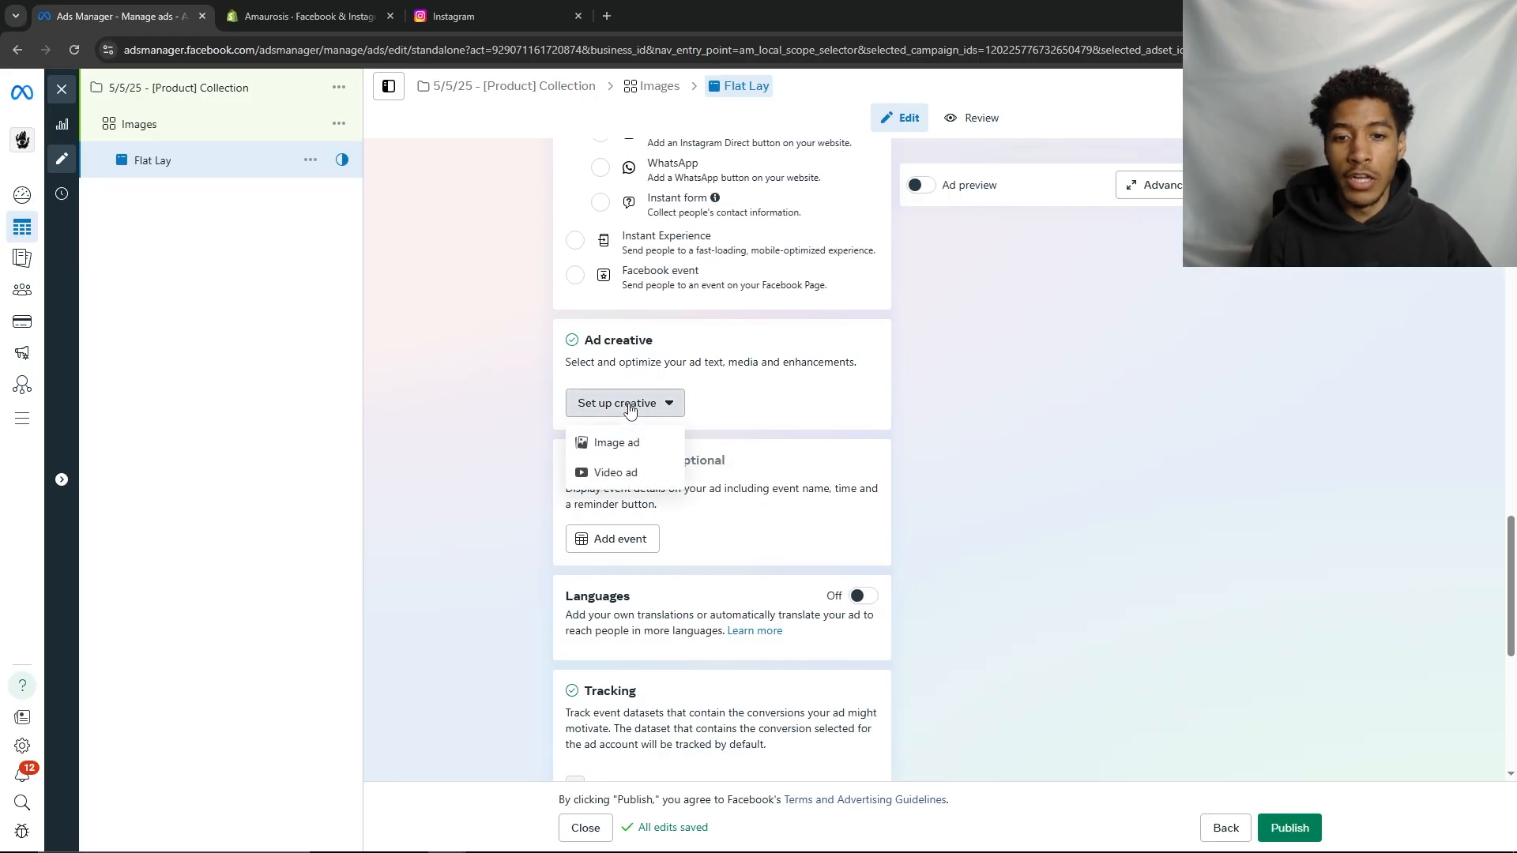
{"action": "left_click", "coordinate": [630, 447]}
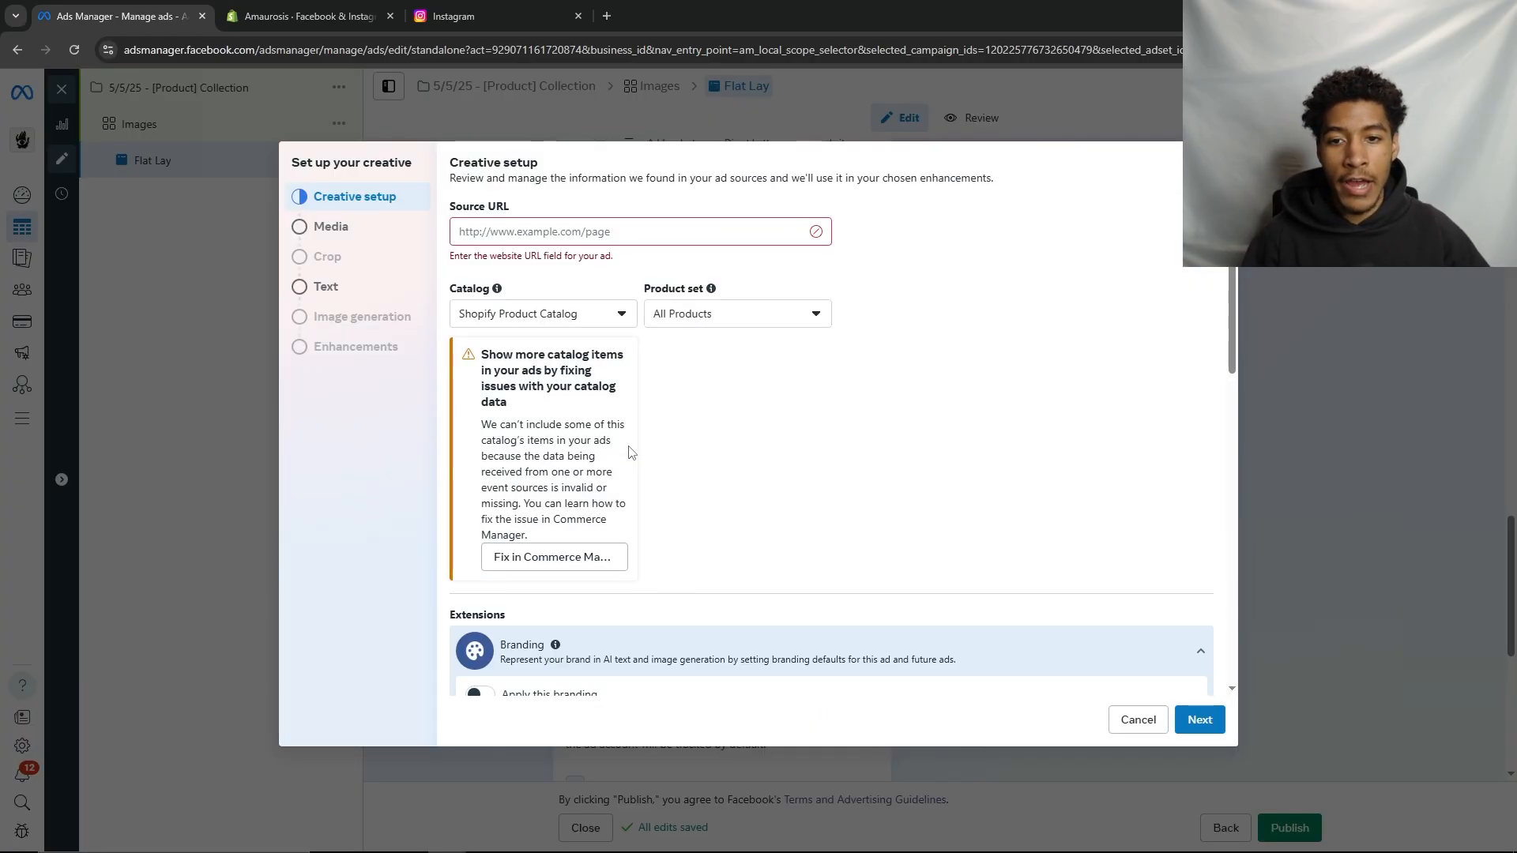
Choose the black fur jacket flat lay from the account images as the ad's media and continue to cropping
{"action": "left_click", "coordinate": [330, 227]}
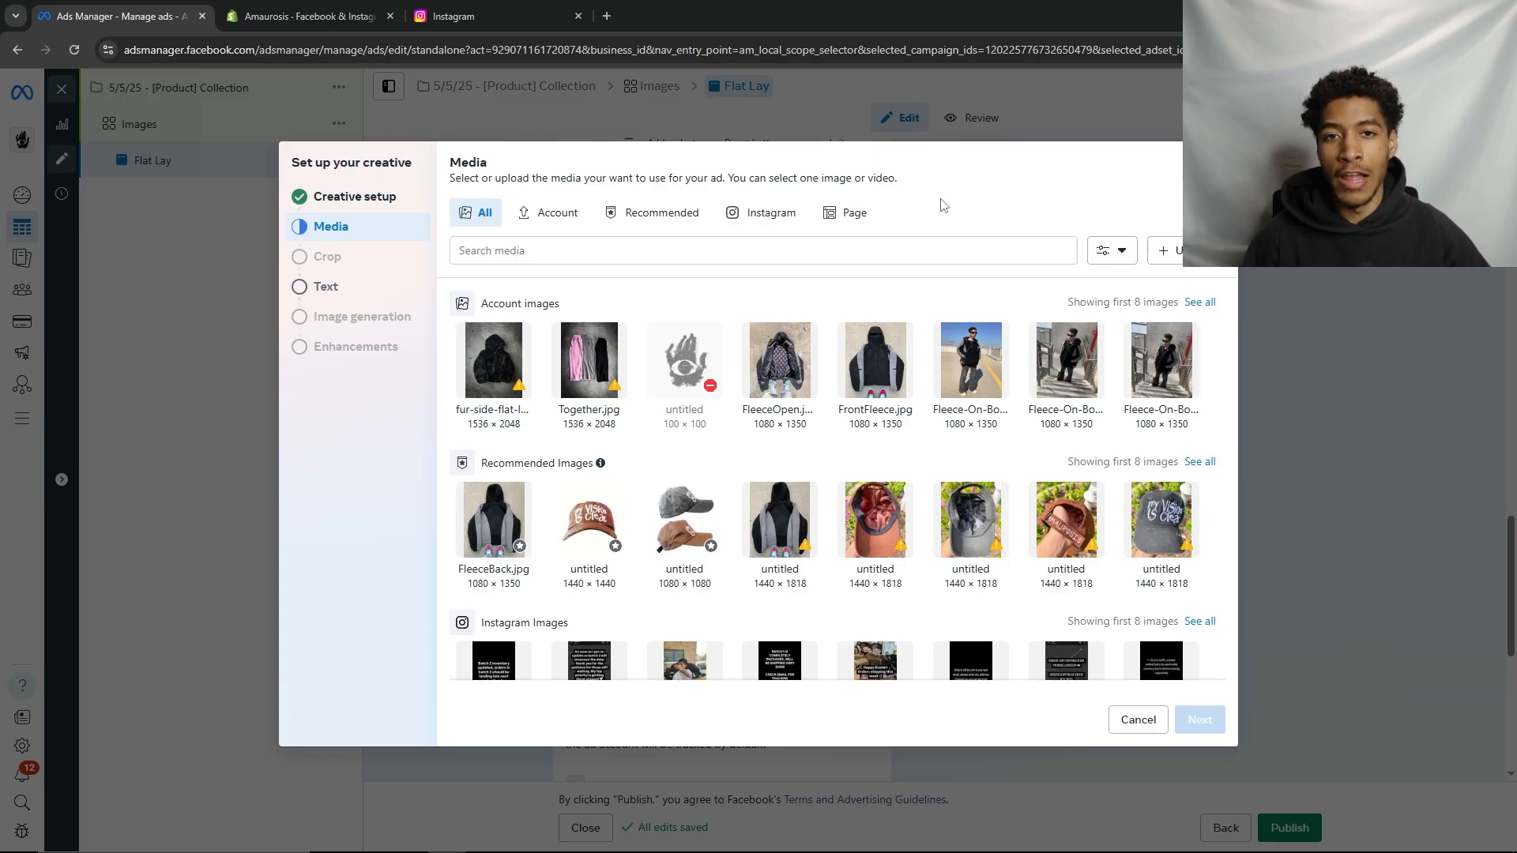
{"action": "left_click", "coordinate": [472, 383]}
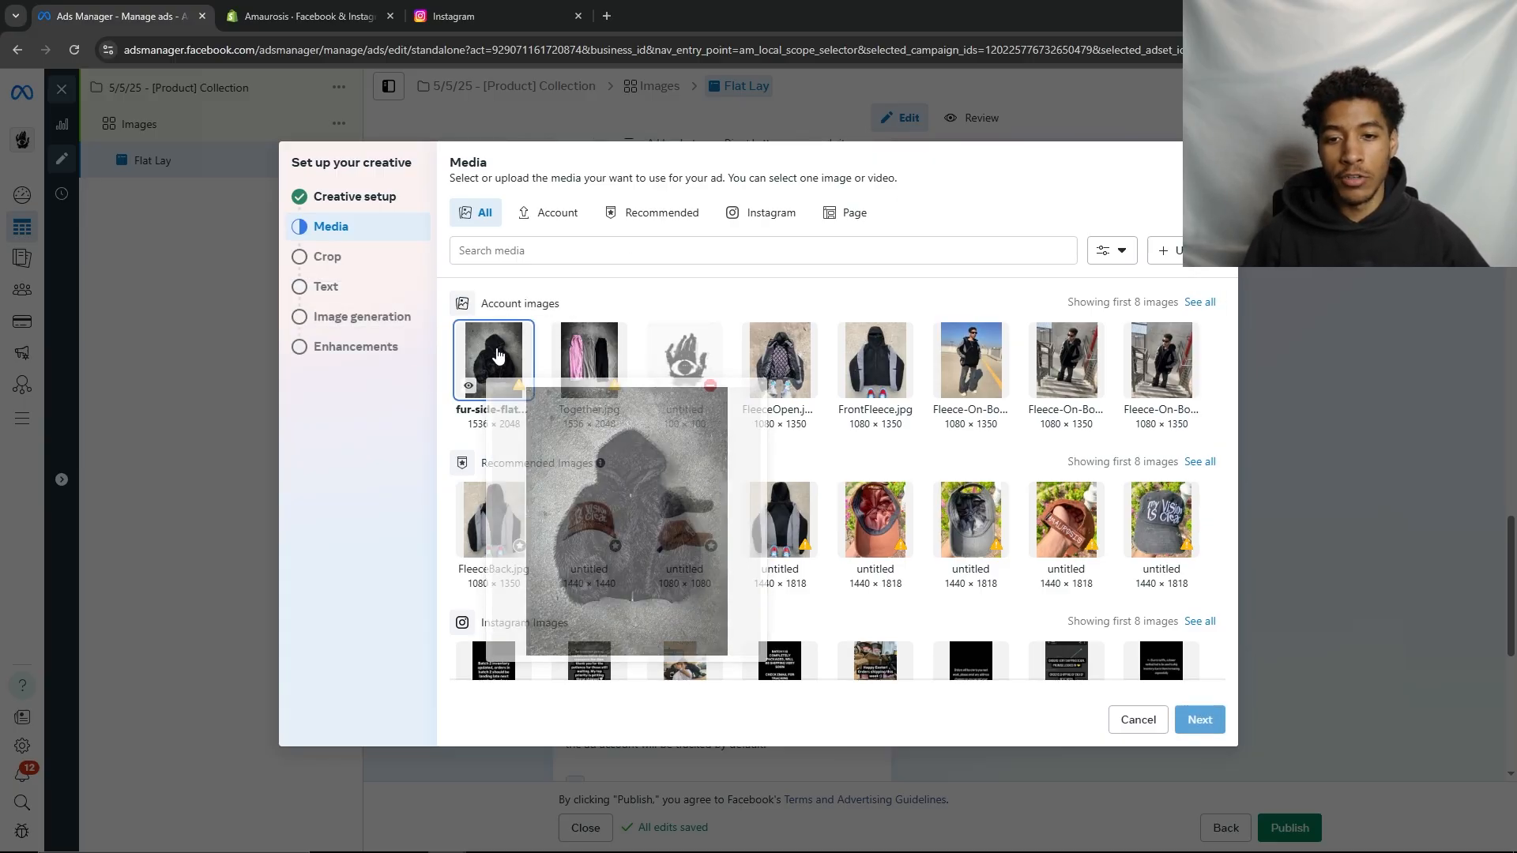
{"action": "left_click", "coordinate": [1199, 719]}
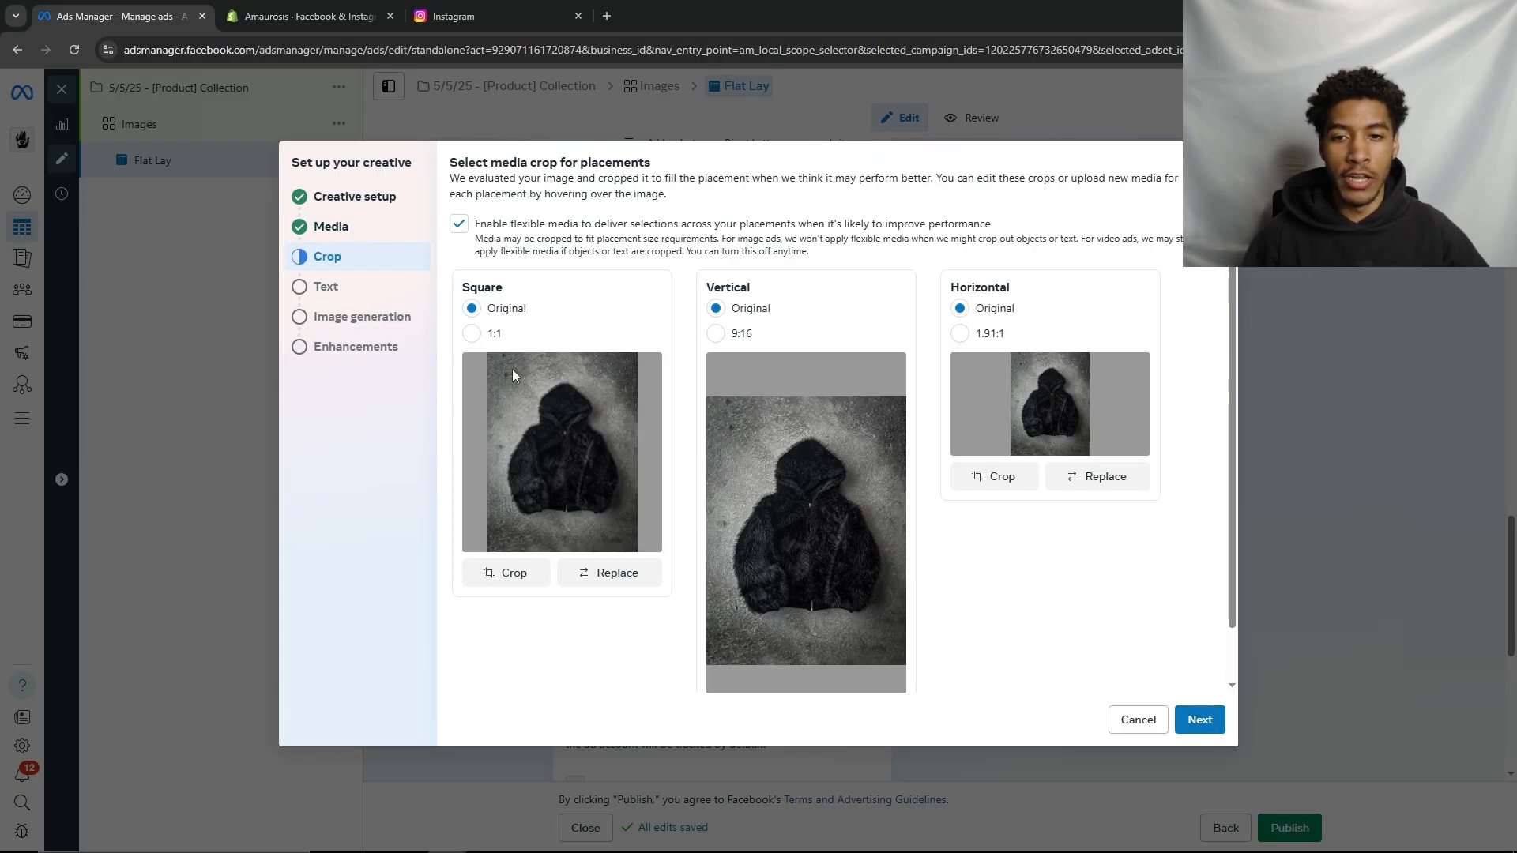
Disable flexible media and crop the square placement image to 1:1, framing the whole jacket
{"action": "left_click", "coordinate": [458, 225]}
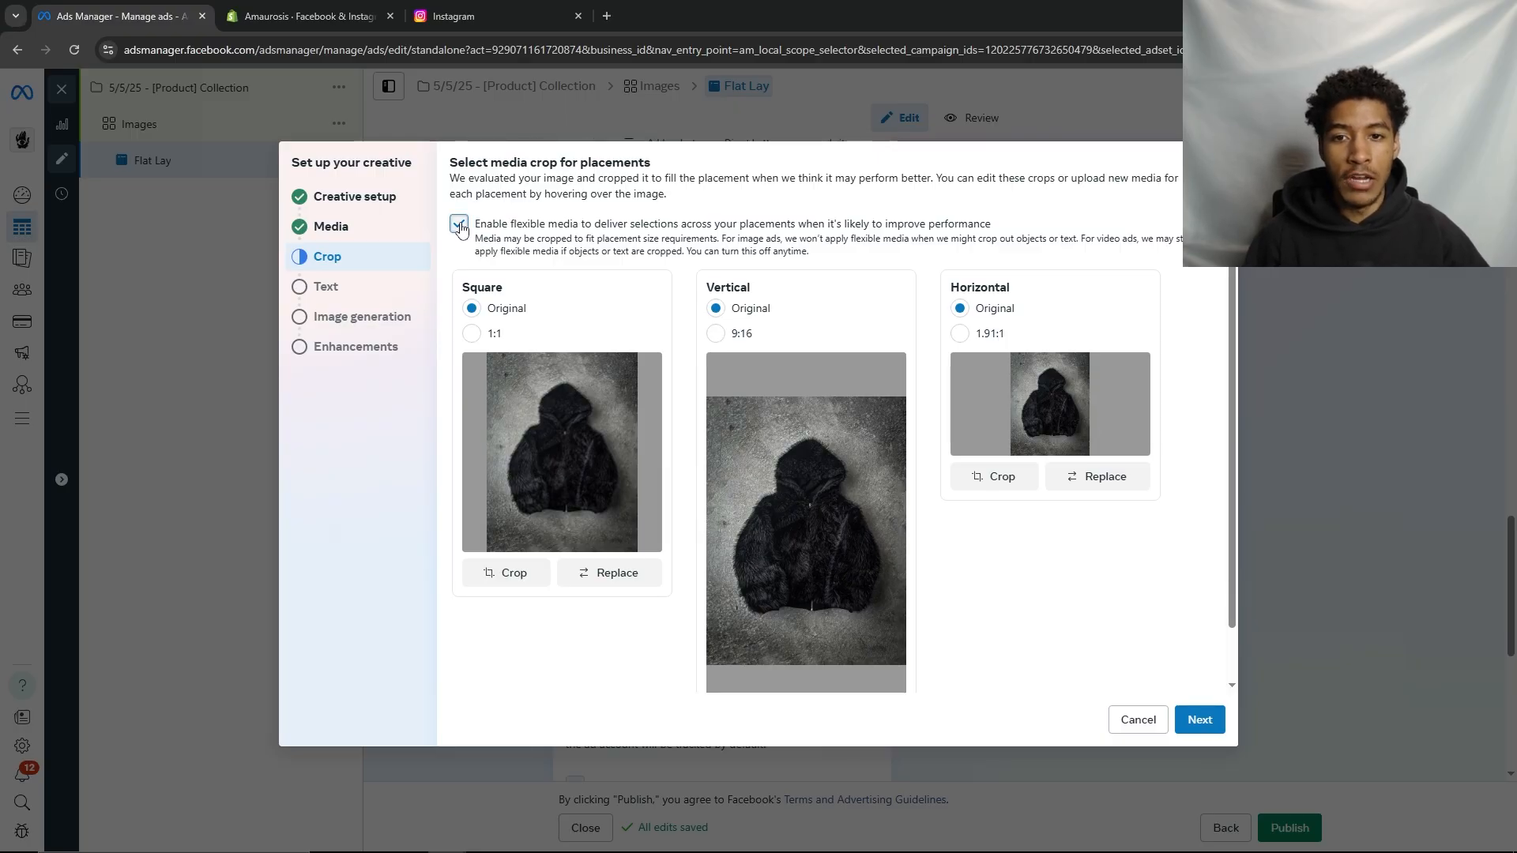
{"action": "left_click", "coordinate": [472, 333]}
{"action": "left_click", "coordinate": [505, 572]}
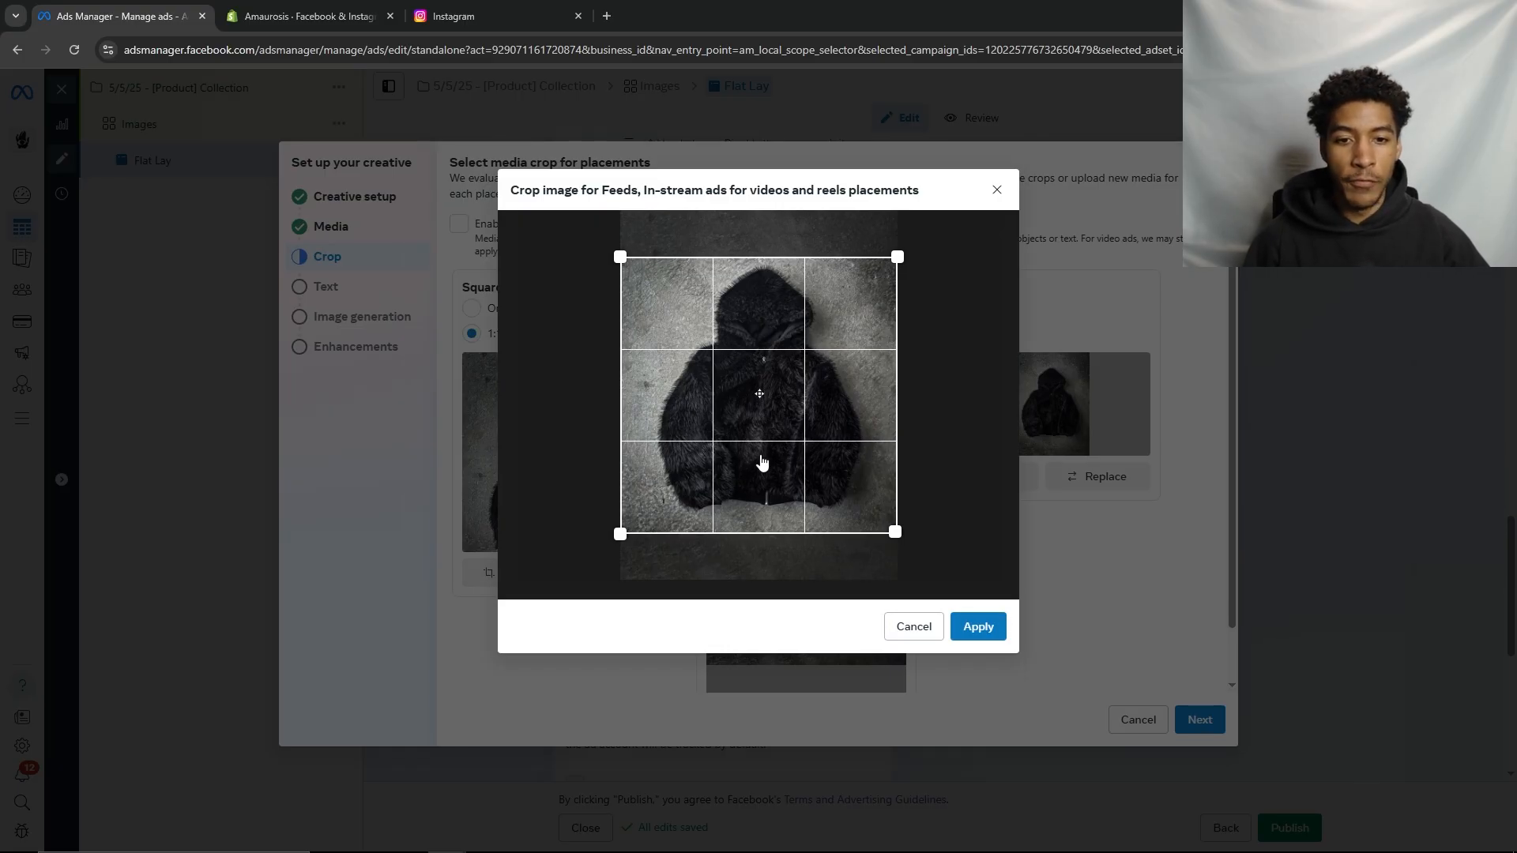
{"action": "left_click_drag", "start_coordinate": [762, 462], "coordinate": [761, 459]}
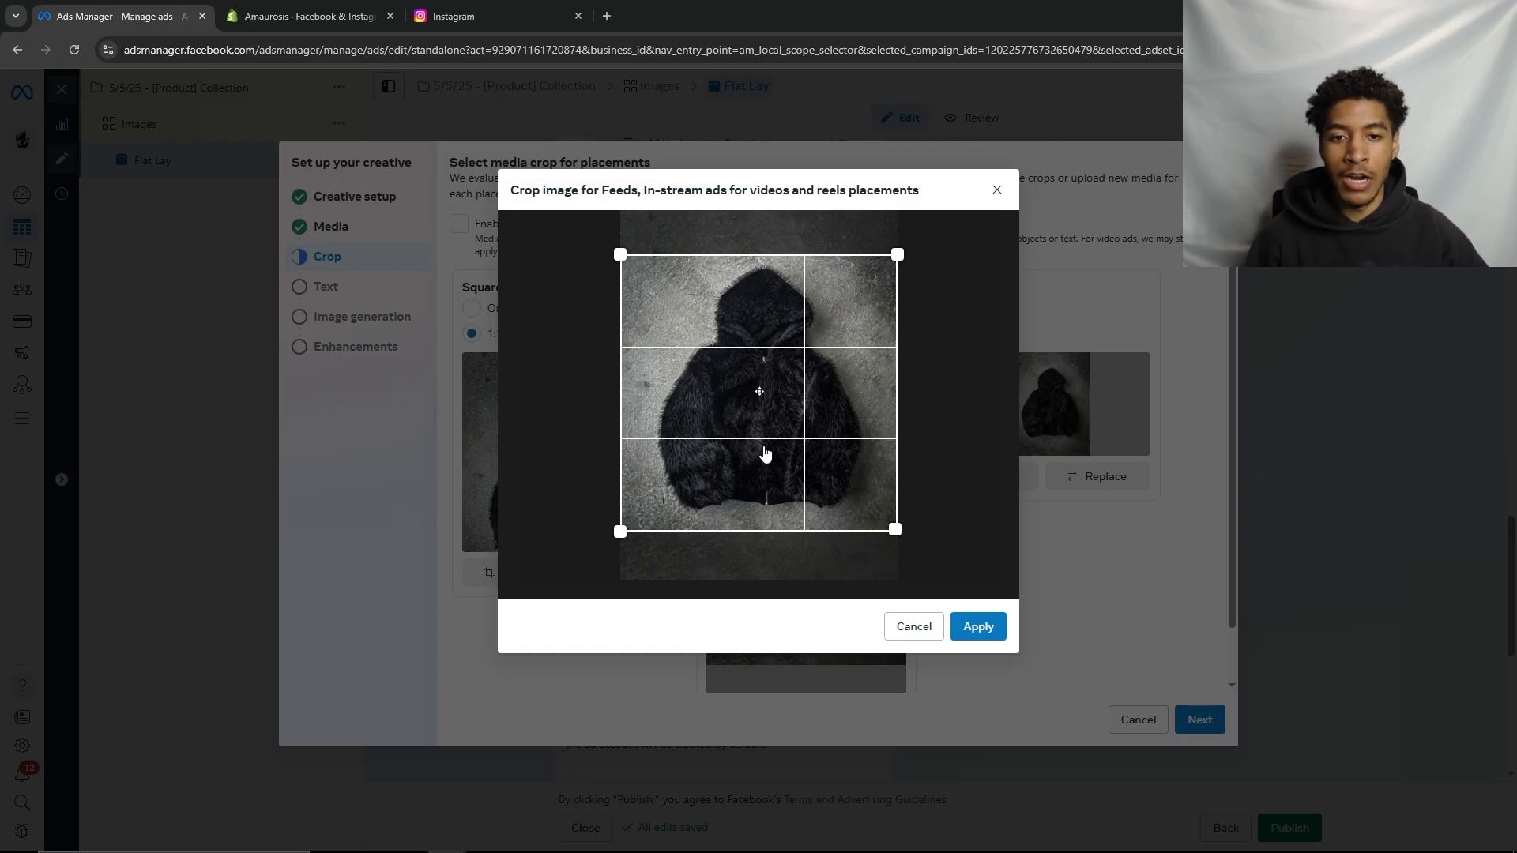
{"action": "left_click", "coordinate": [975, 628]}
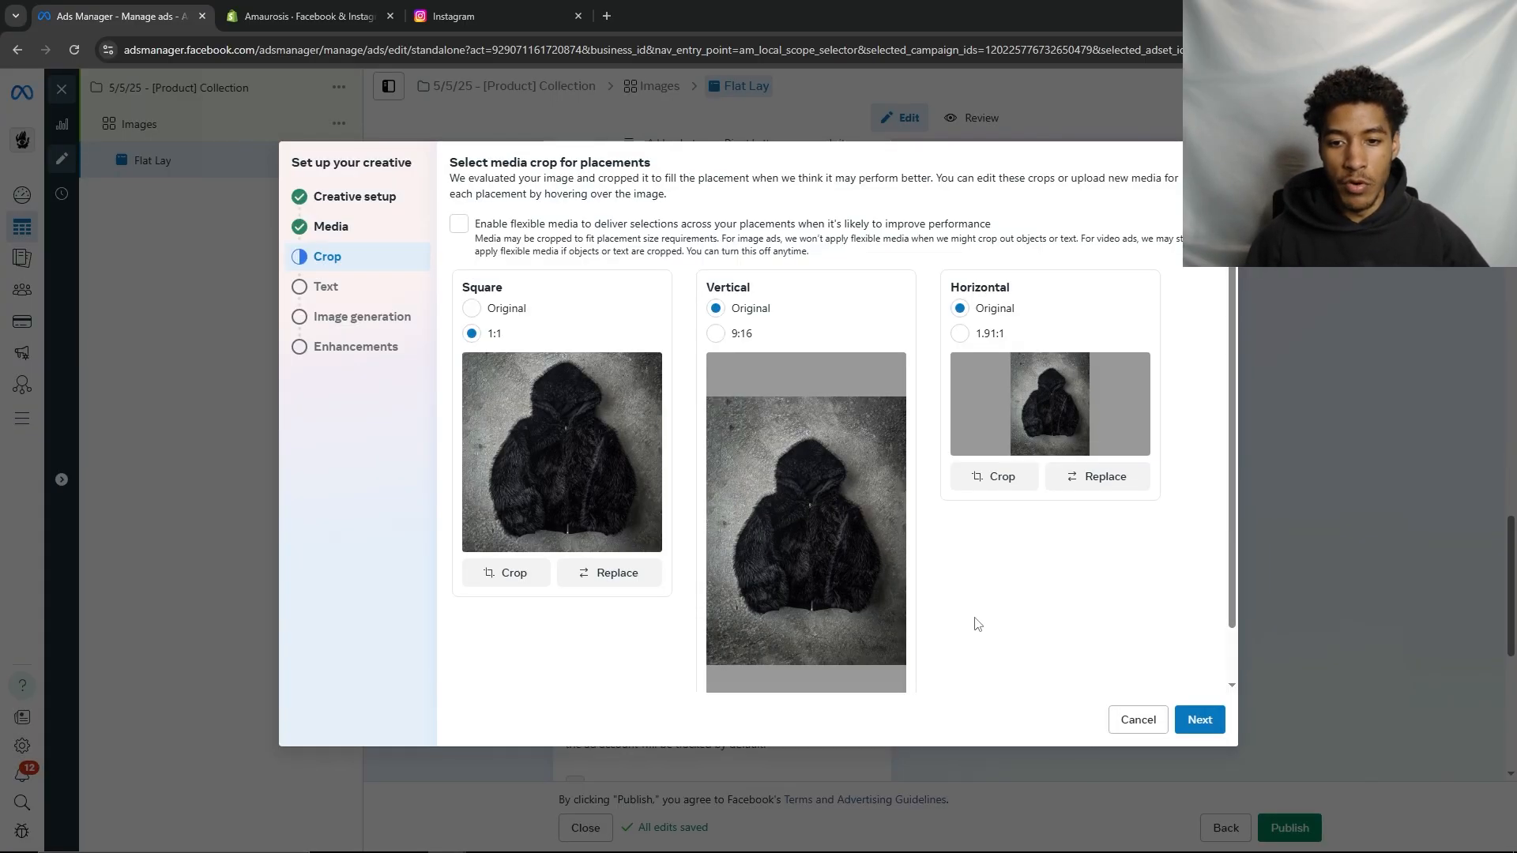
Crop the vertical placement image to 9:16 with the jacket centred in the frame
{"action": "scroll", "coordinate": [806, 514], "scroll_direction": "down", "scroll_amount": 1}
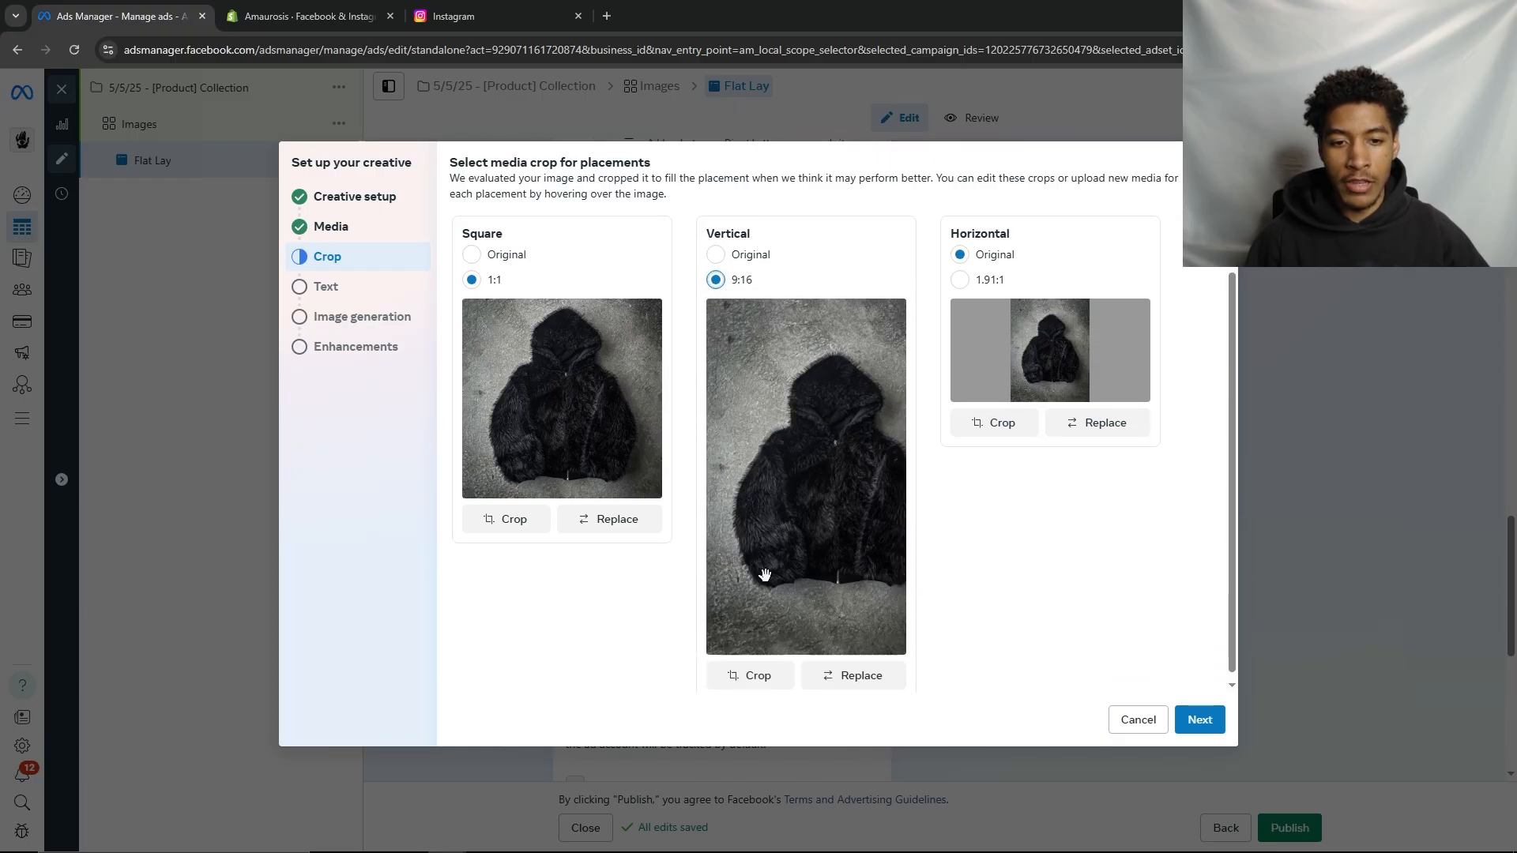
{"action": "left_click", "coordinate": [749, 669]}
{"action": "left_click_drag", "start_coordinate": [804, 515], "coordinate": [802, 508]}
{"action": "left_click", "coordinate": [978, 627]}
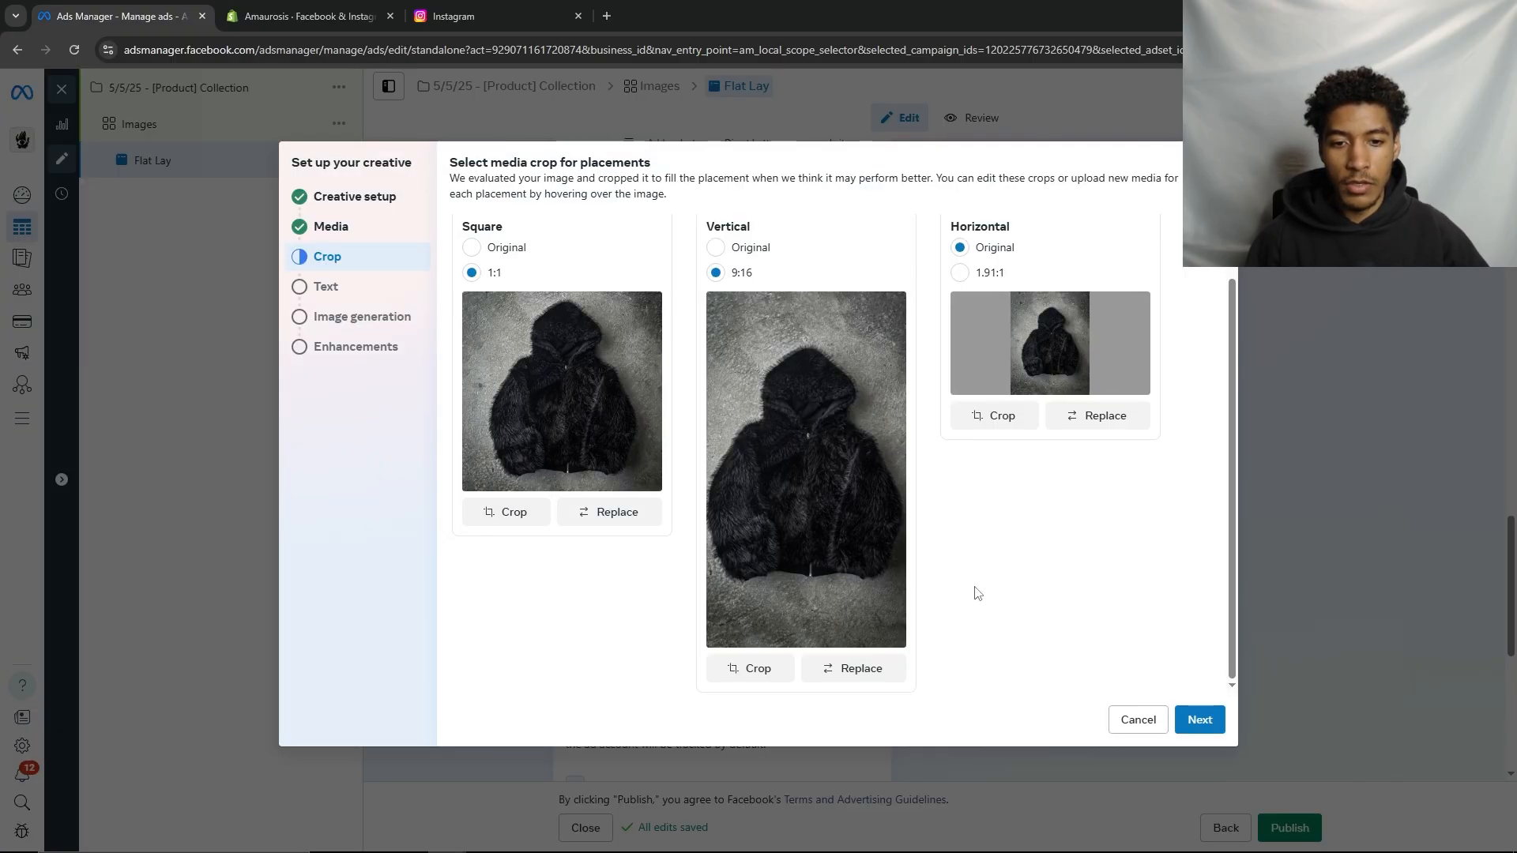
Try the 1.91:1 crop for the horizontal placement and return it to Original
{"action": "left_click", "coordinate": [961, 274]}
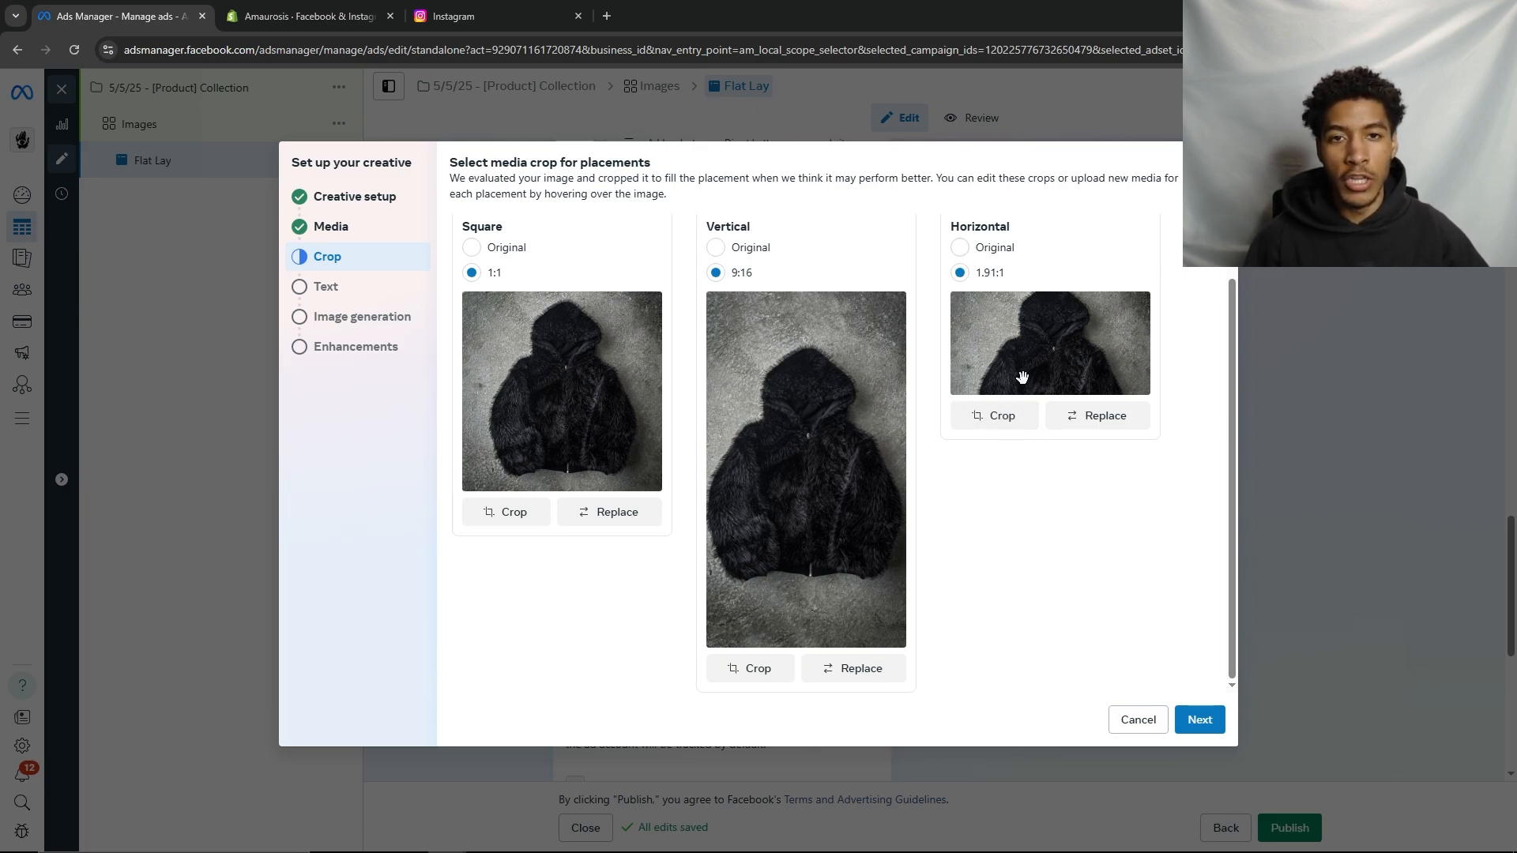
{"action": "left_click", "coordinate": [961, 247]}
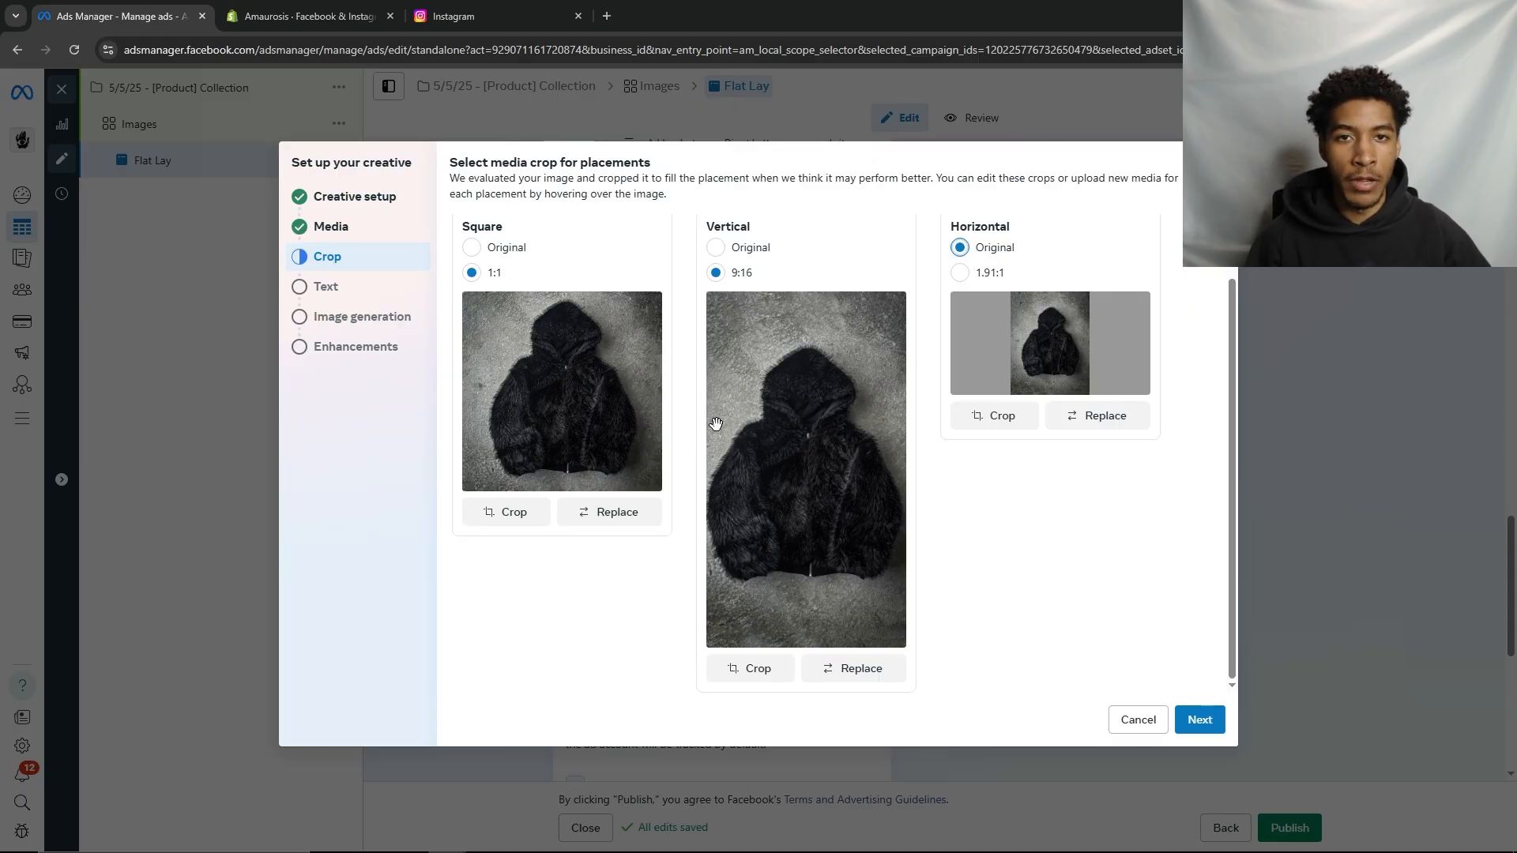
Accept the placement crops, enter FREE NEXT DAY SHIPPING as the primary text and collapse its AI text suggestions
{"action": "left_click", "coordinate": [1196, 721]}
{"action": "left_click", "coordinate": [626, 228]}
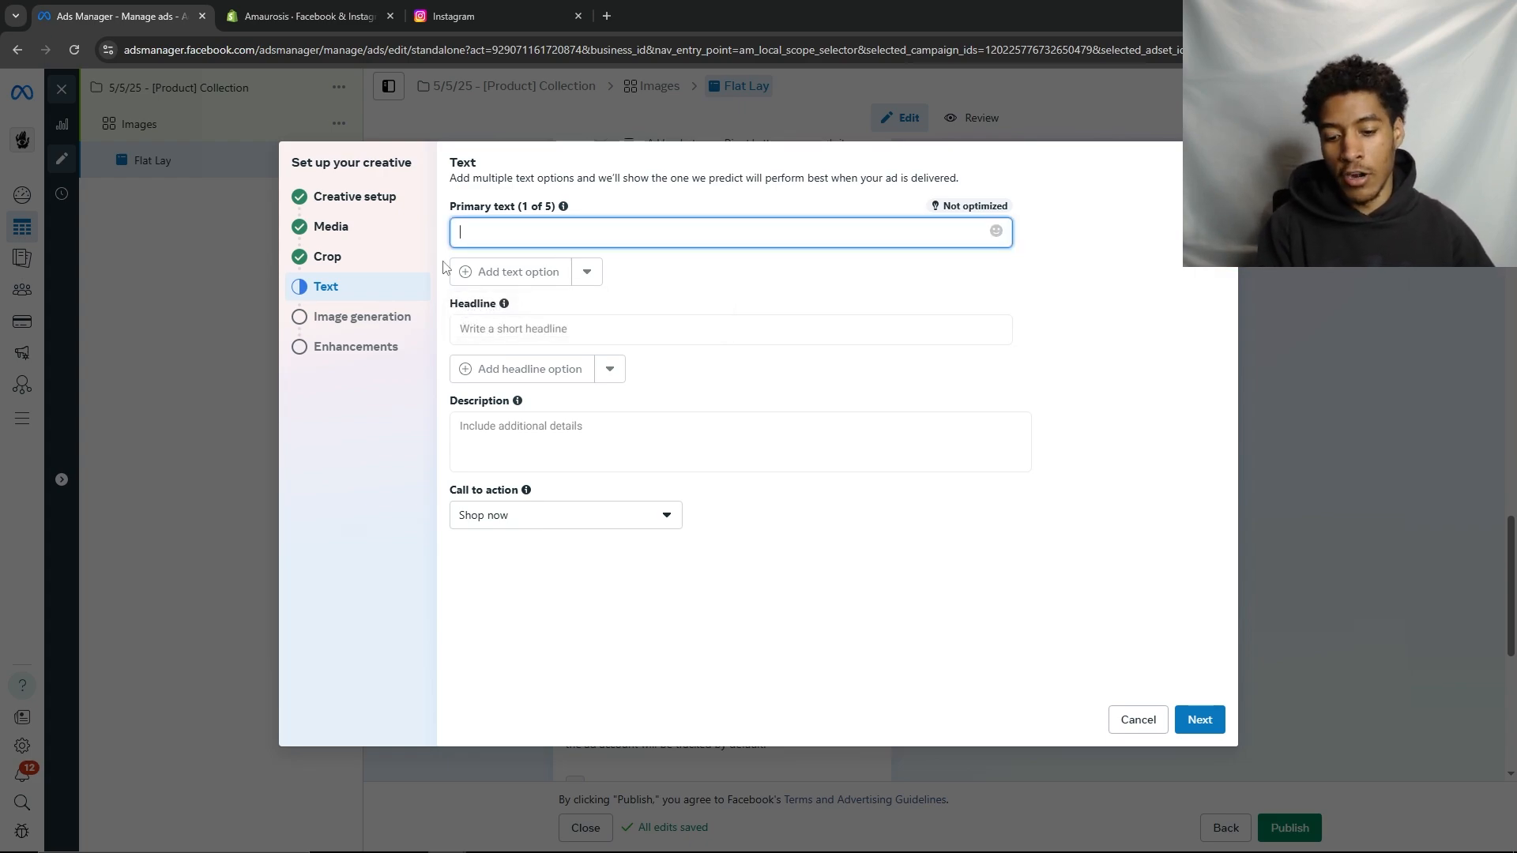
{"action": "type", "text": "FREE"}
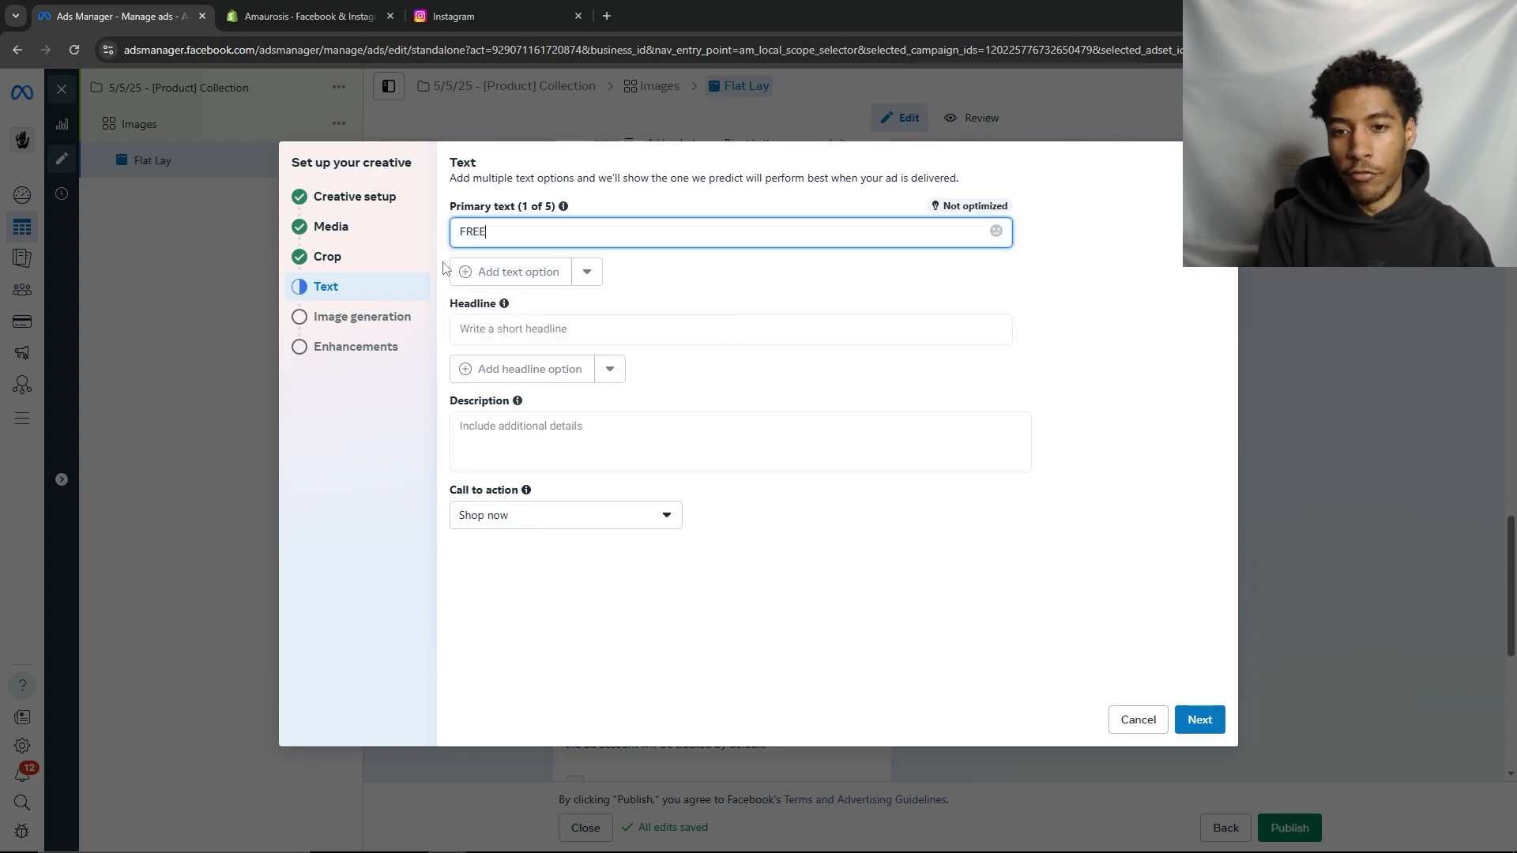
{"action": "type", "text": " NEXT DAY SHIPPING"}
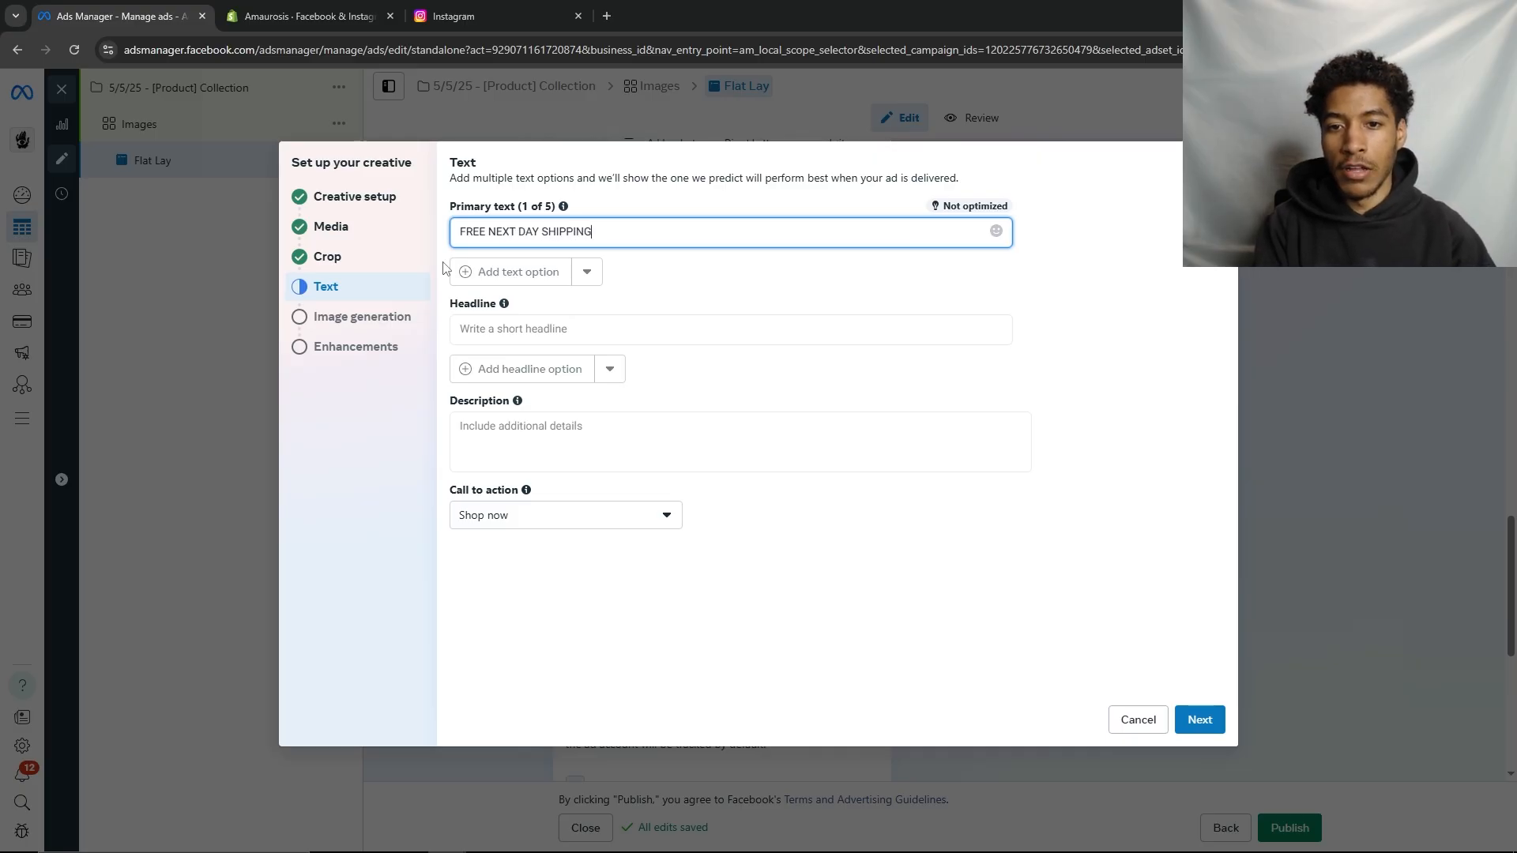
{"action": "left_click", "coordinate": [761, 279]}
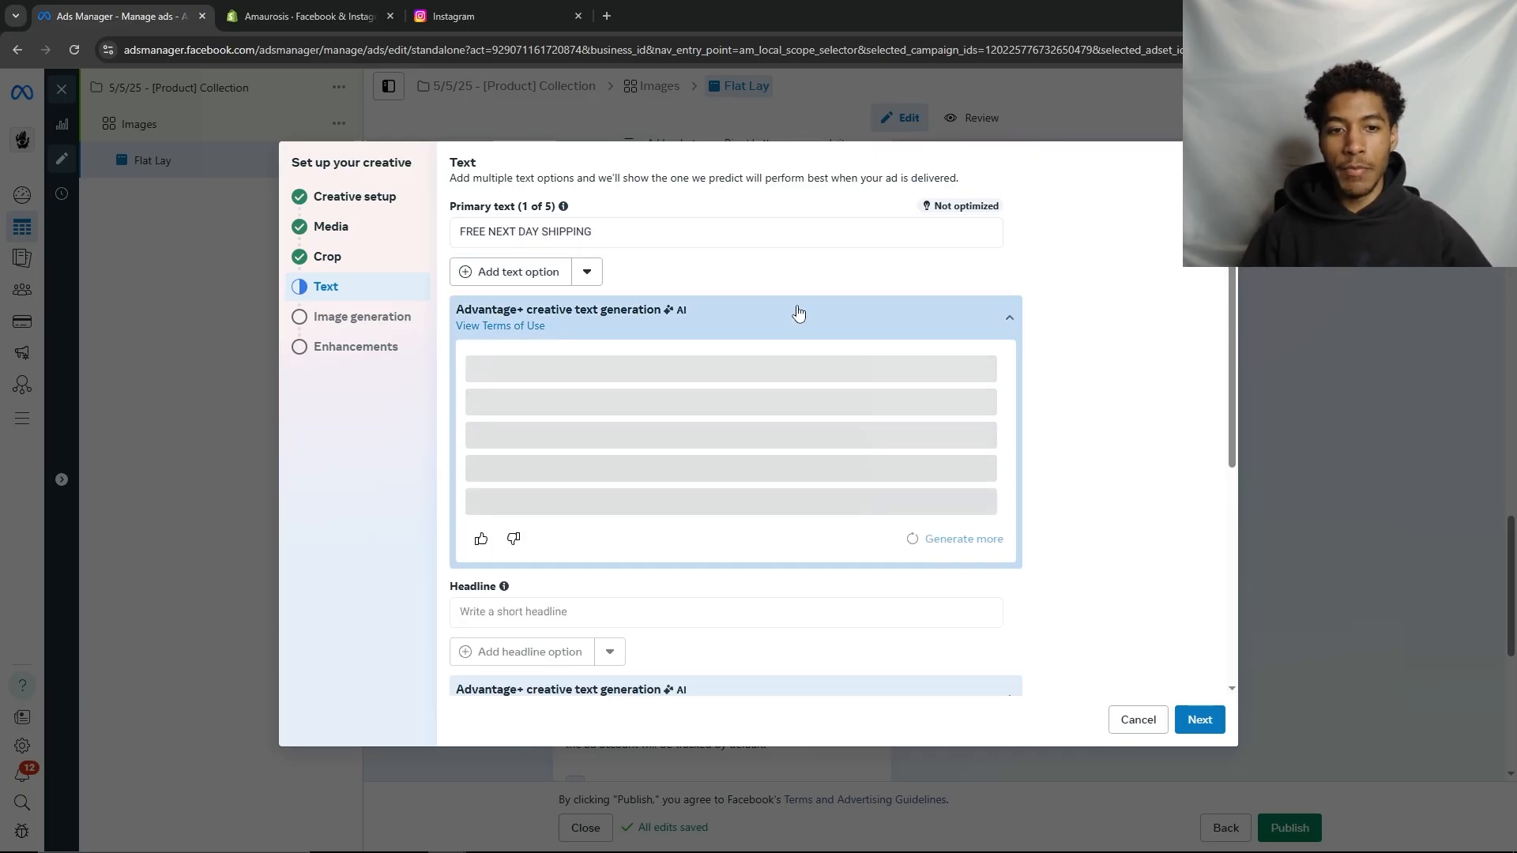
{"action": "left_click", "coordinate": [808, 316]}
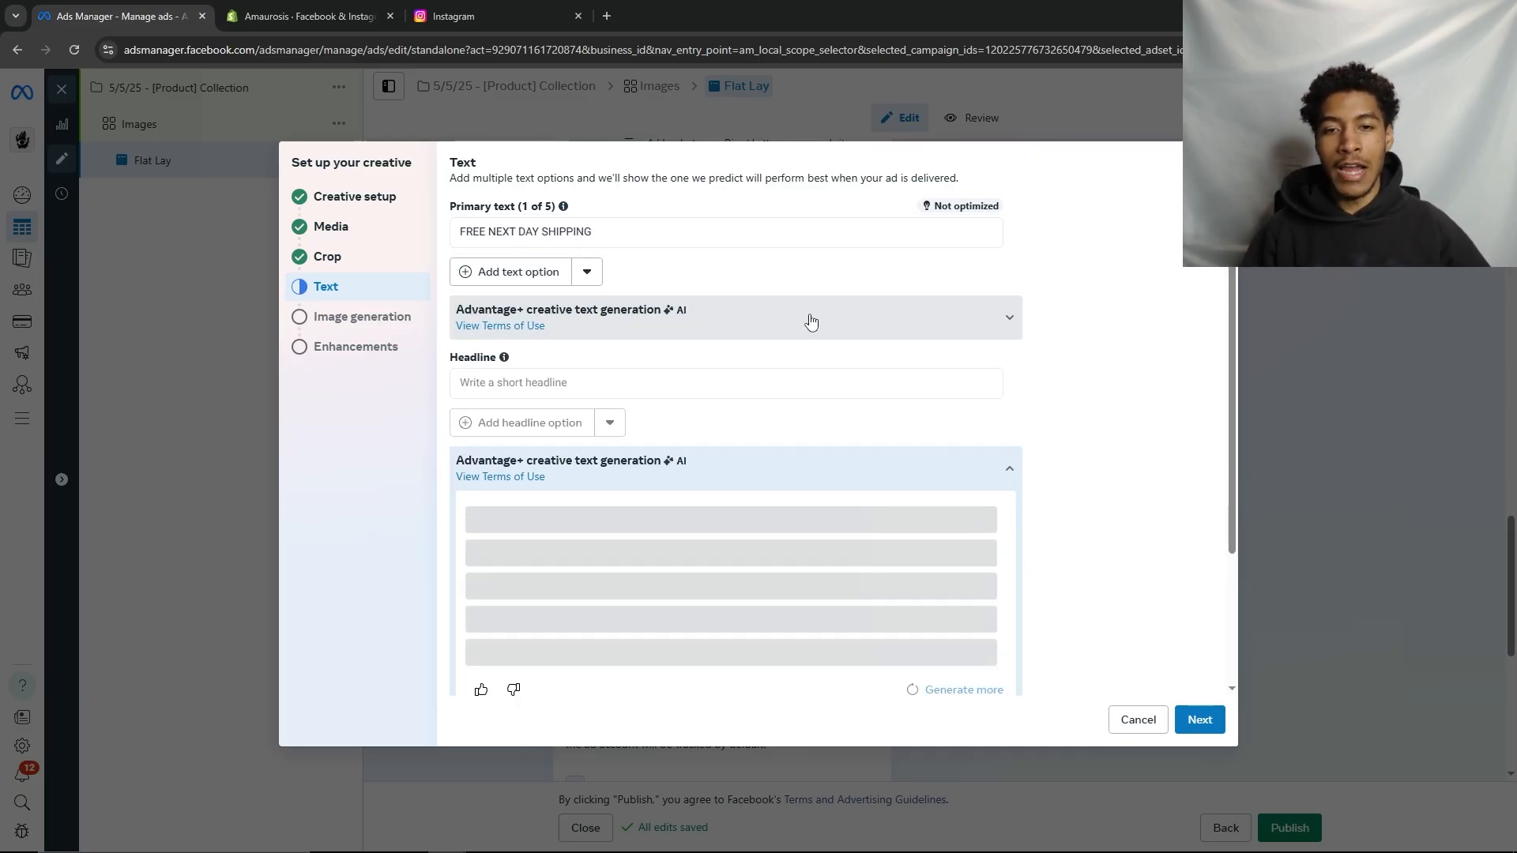
Add a second primary text option reading TWO IN ONE ZIPUP
{"action": "left_click", "coordinate": [515, 274]}
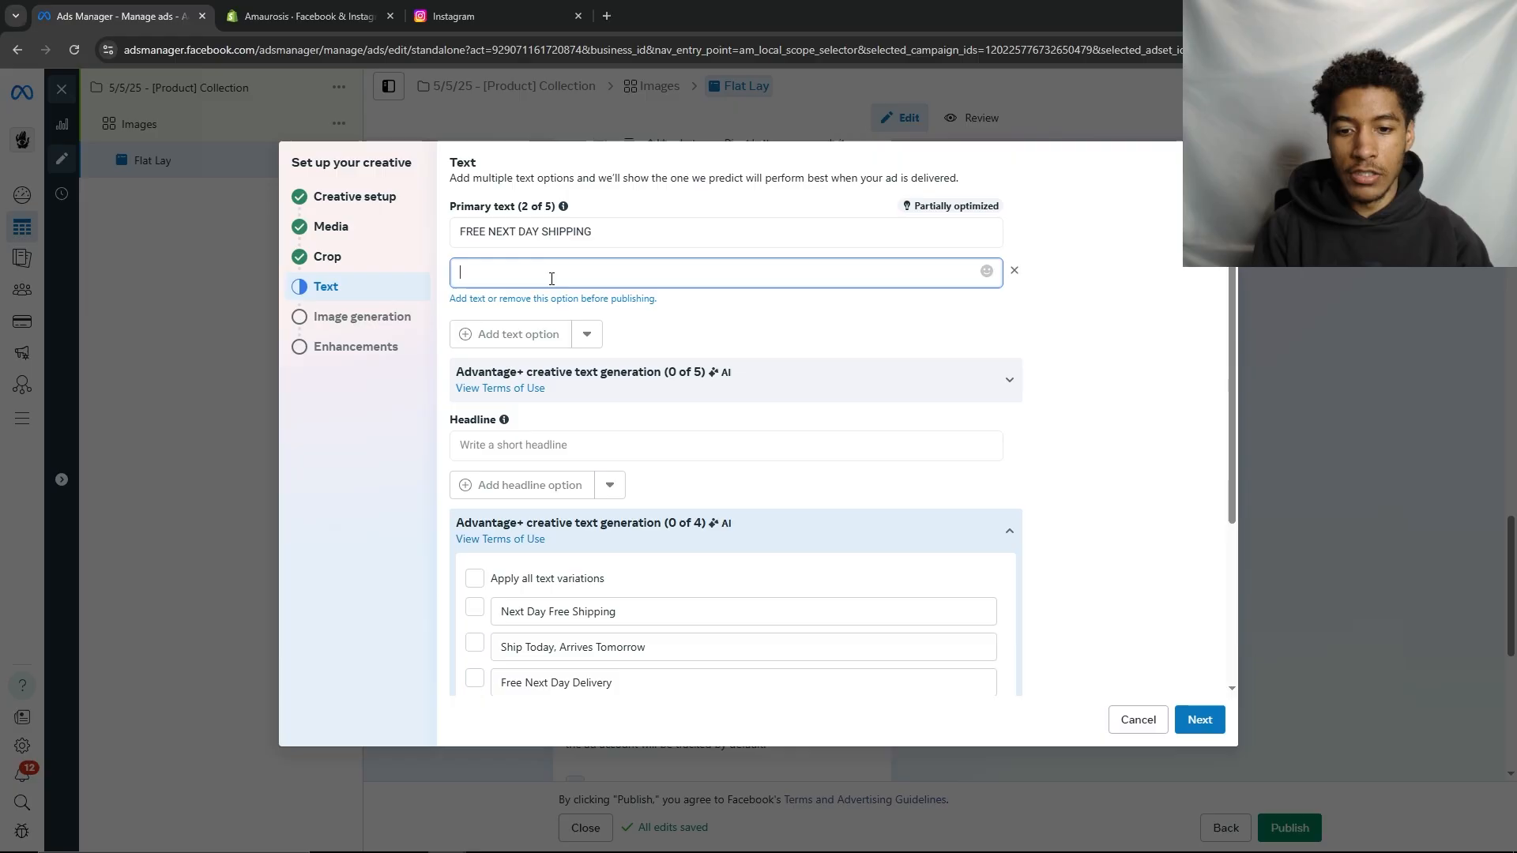
{"action": "type", "text": "TWO IN "}
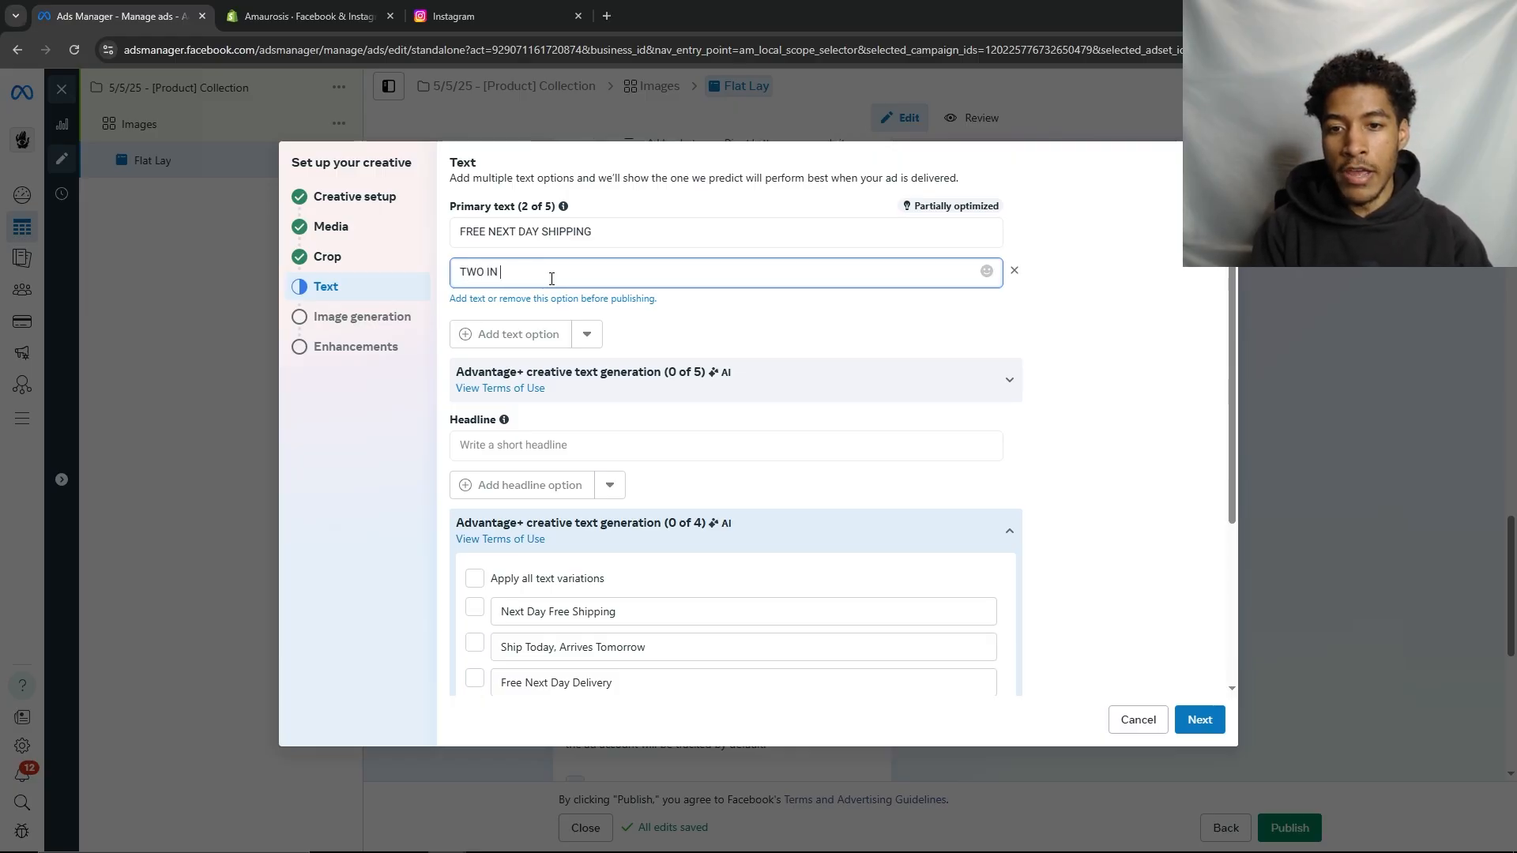
{"action": "type", "text": "ONE ZIPUP"}
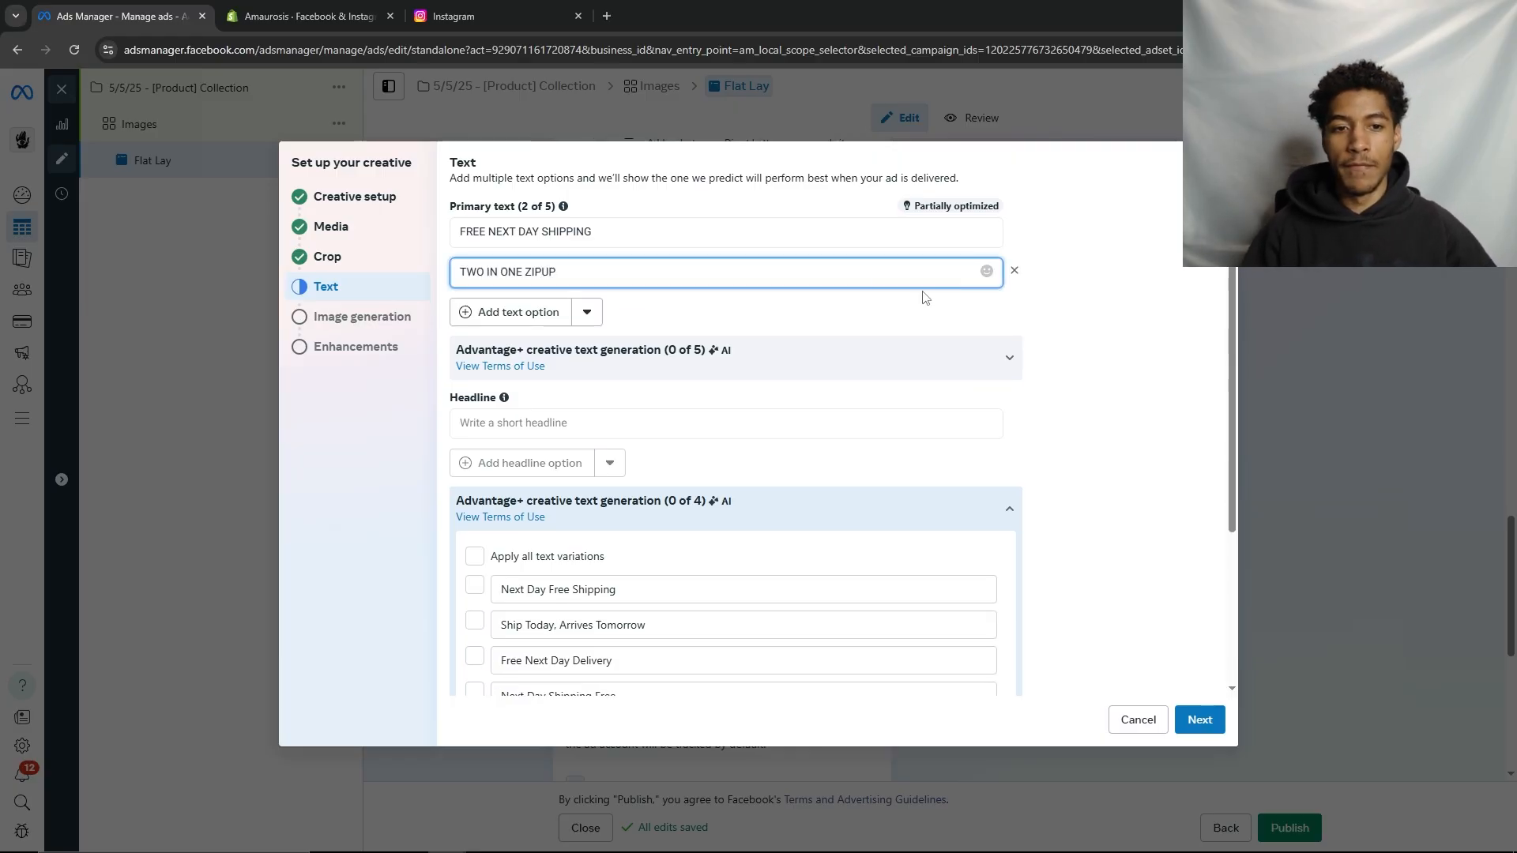
{"action": "left_click", "coordinate": [1059, 304]}
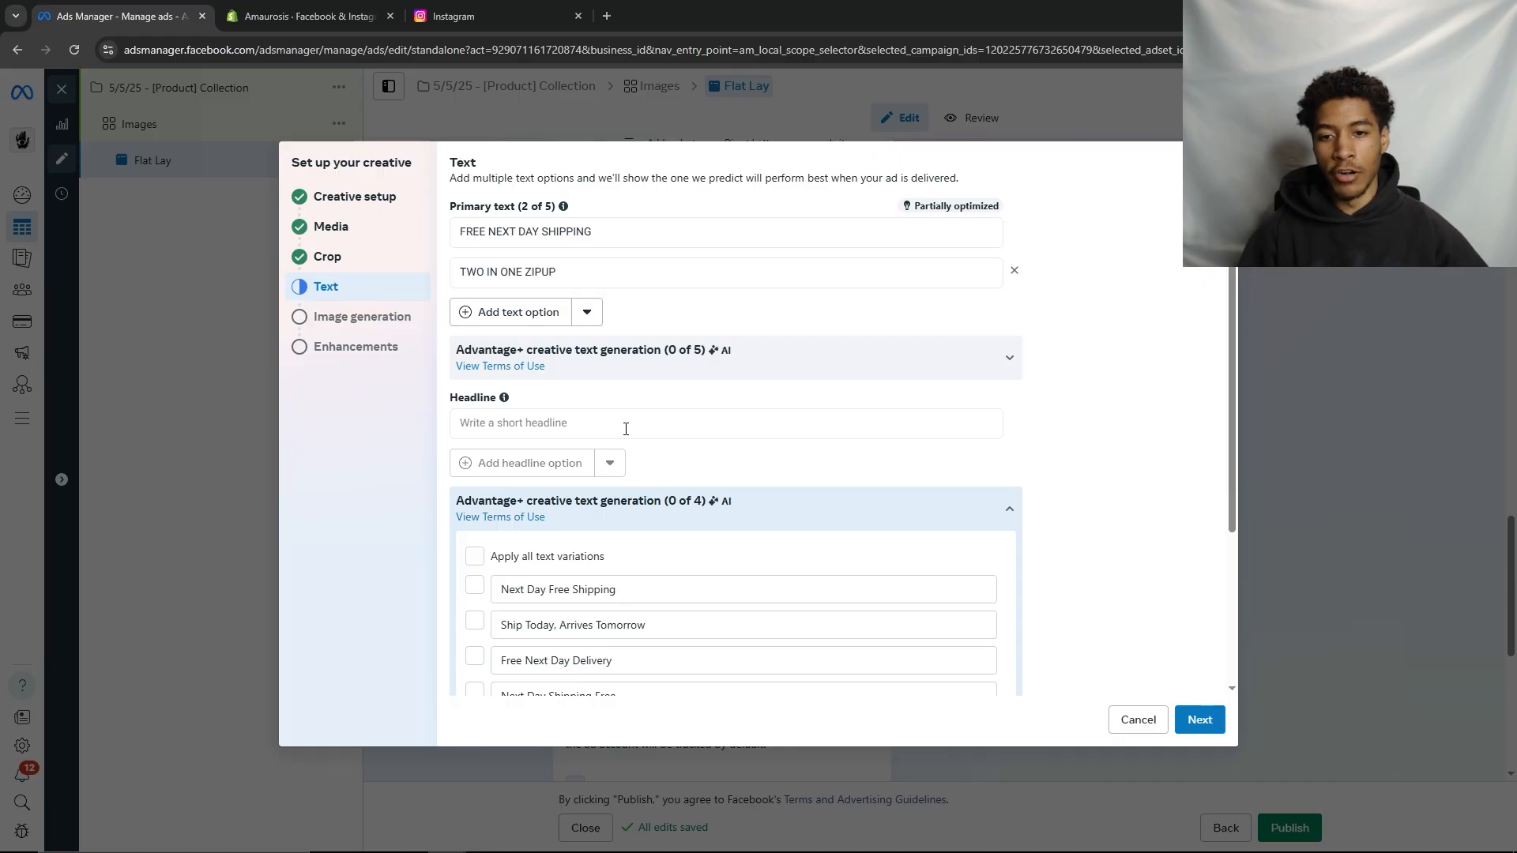
Enter the headline AMAUROSIS | REVERISBLE ZIP UP - OUT NOW and collapse the AI headline suggestions
{"action": "left_click", "coordinate": [763, 414]}
{"action": "type", "text": "AMAUROS"}
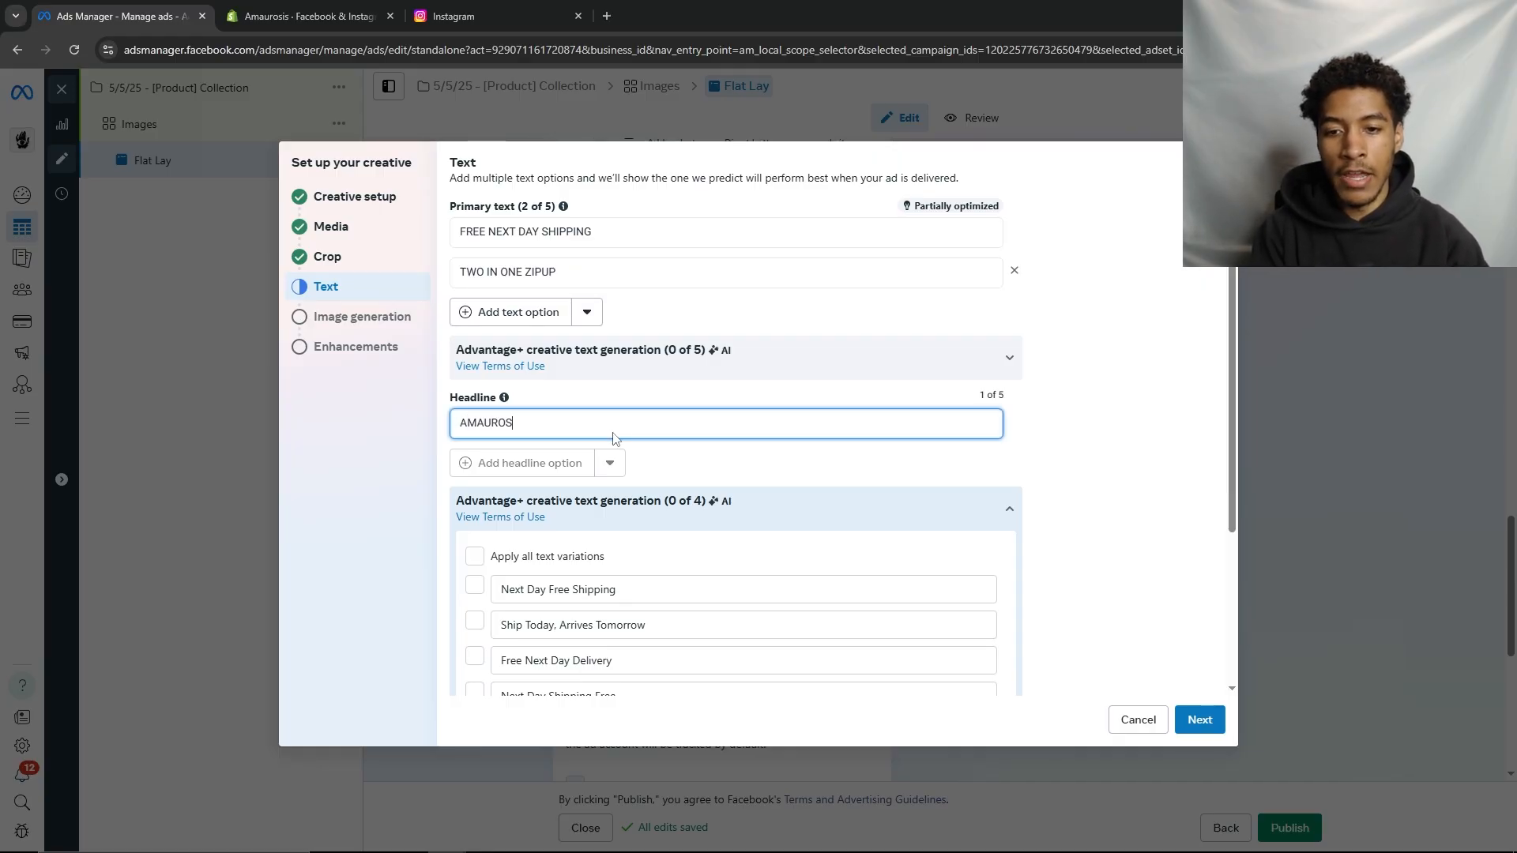
{"action": "type", "text": "IS | R"}
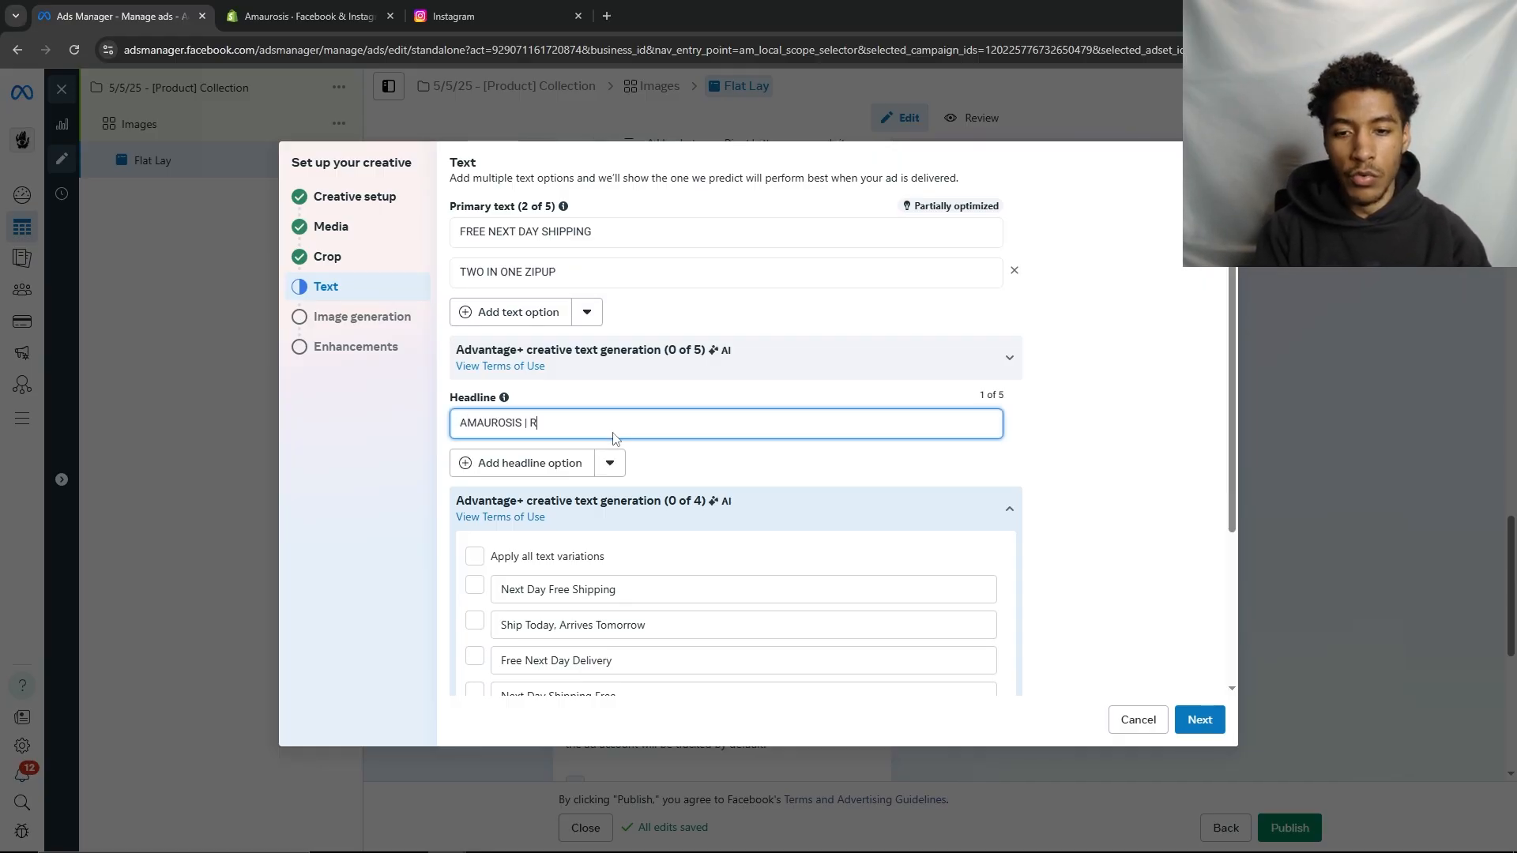
{"action": "type", "text": "EVERUI"}
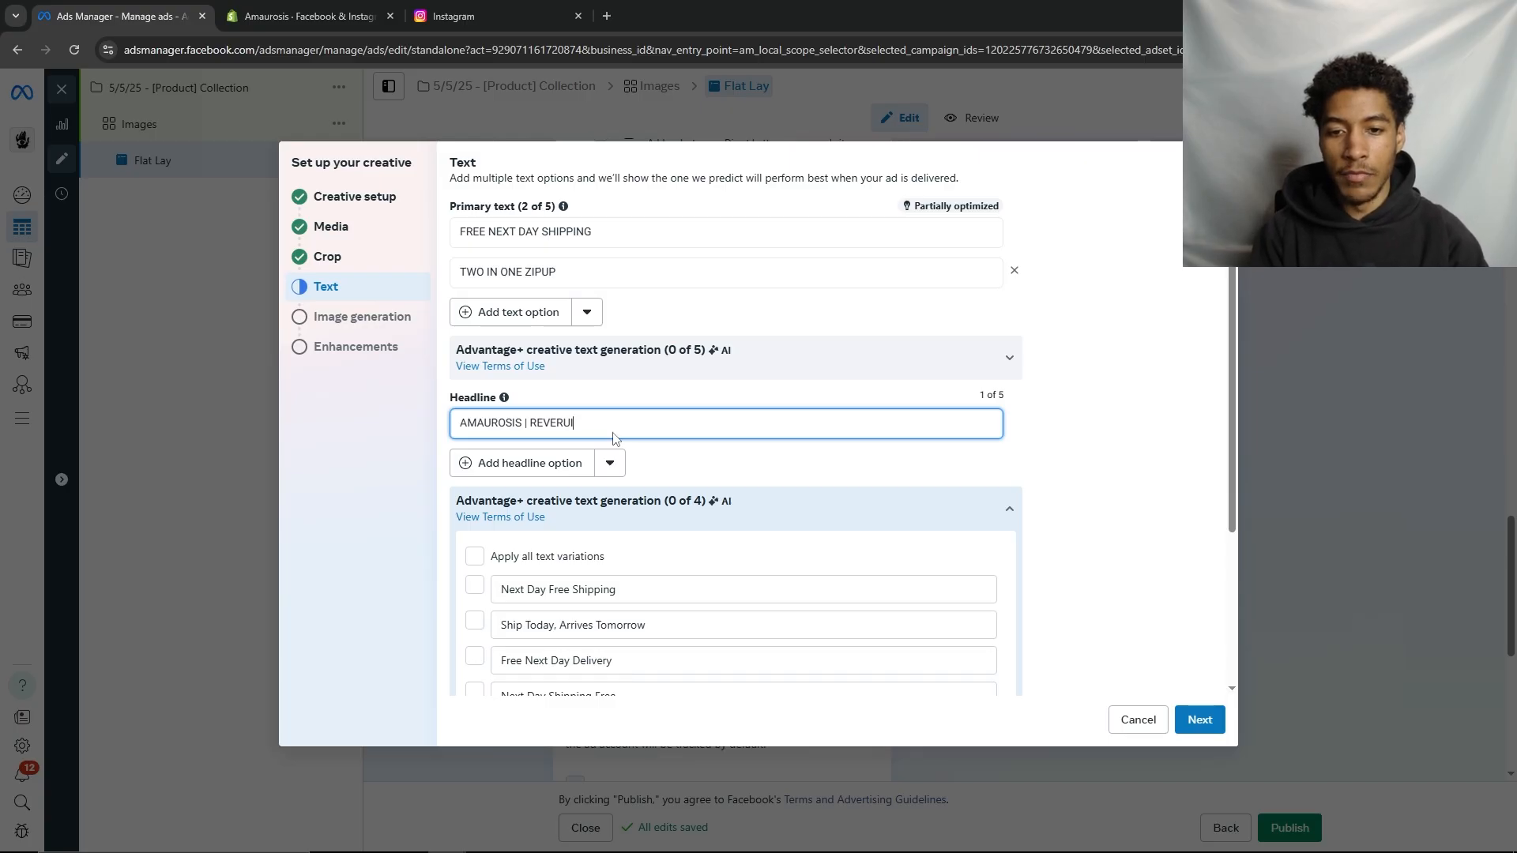
{"action": "type", "text": "SB"}
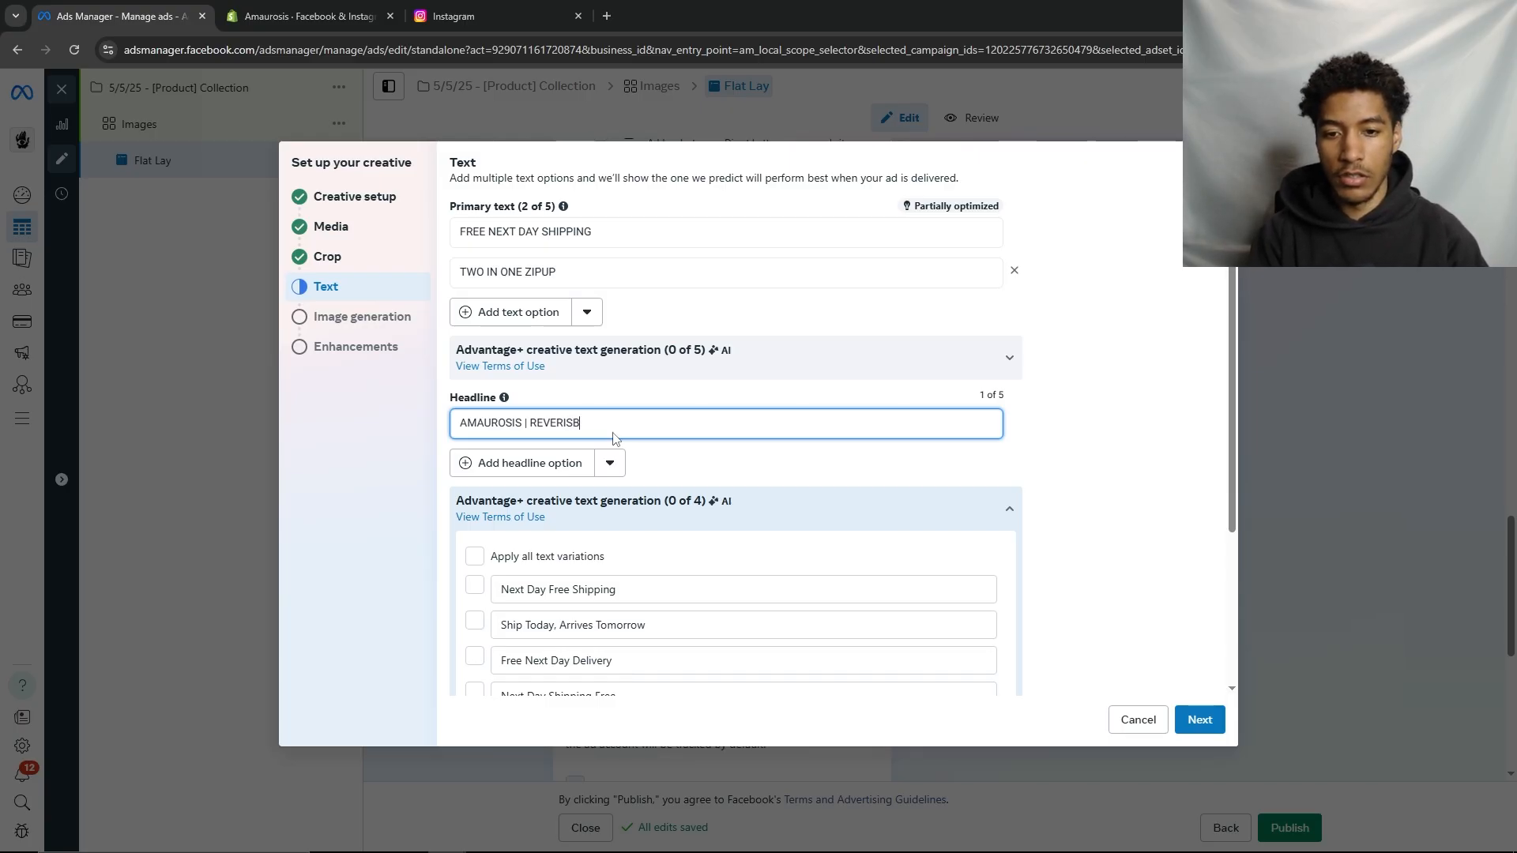
{"action": "type", "text": "LE ZIP U"}
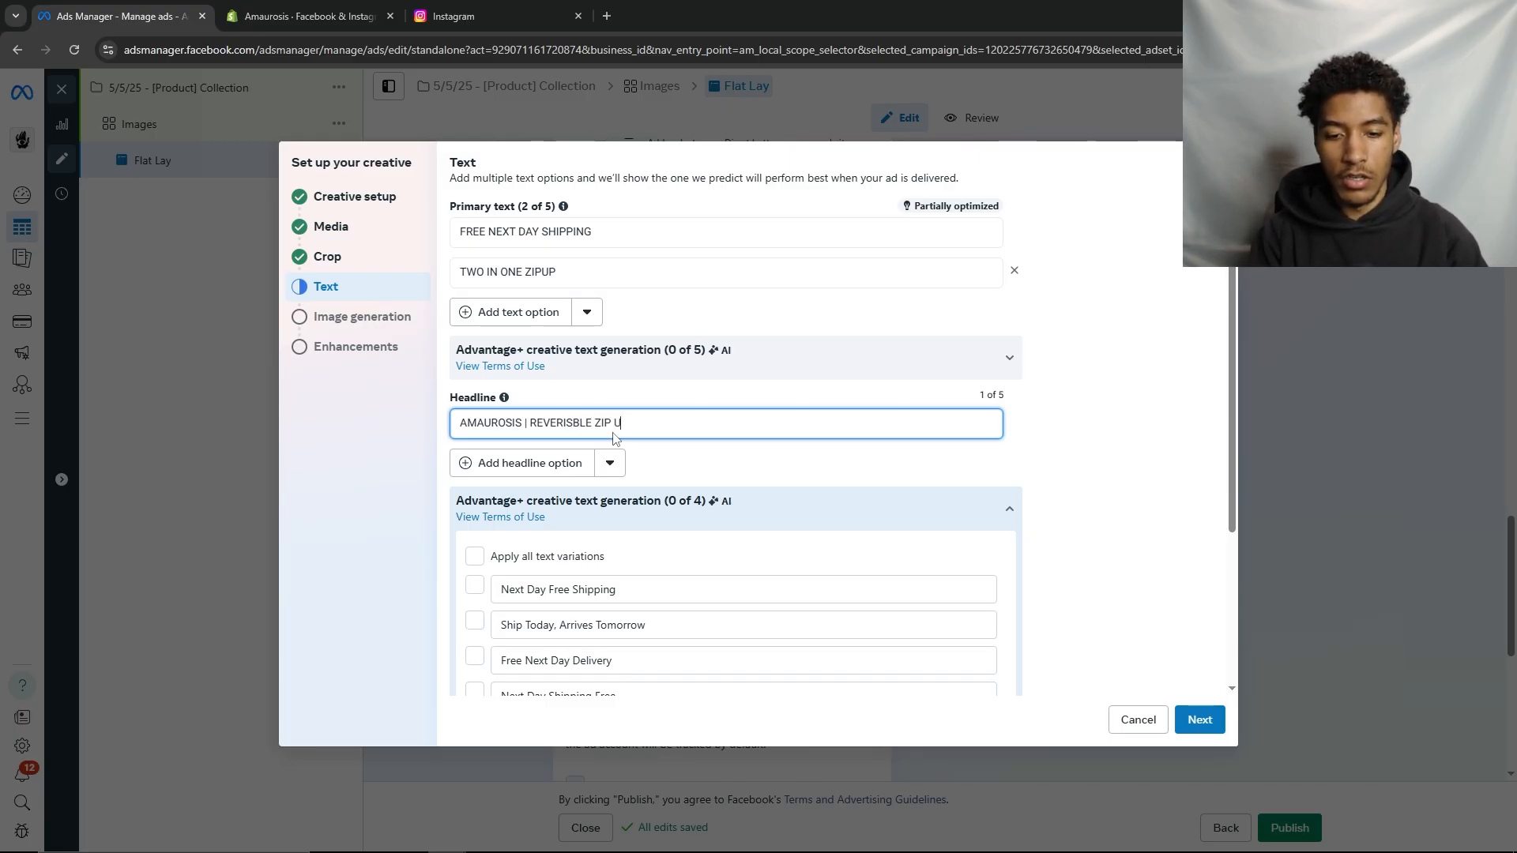
{"action": "type", "text": "P - OUT NOW"}
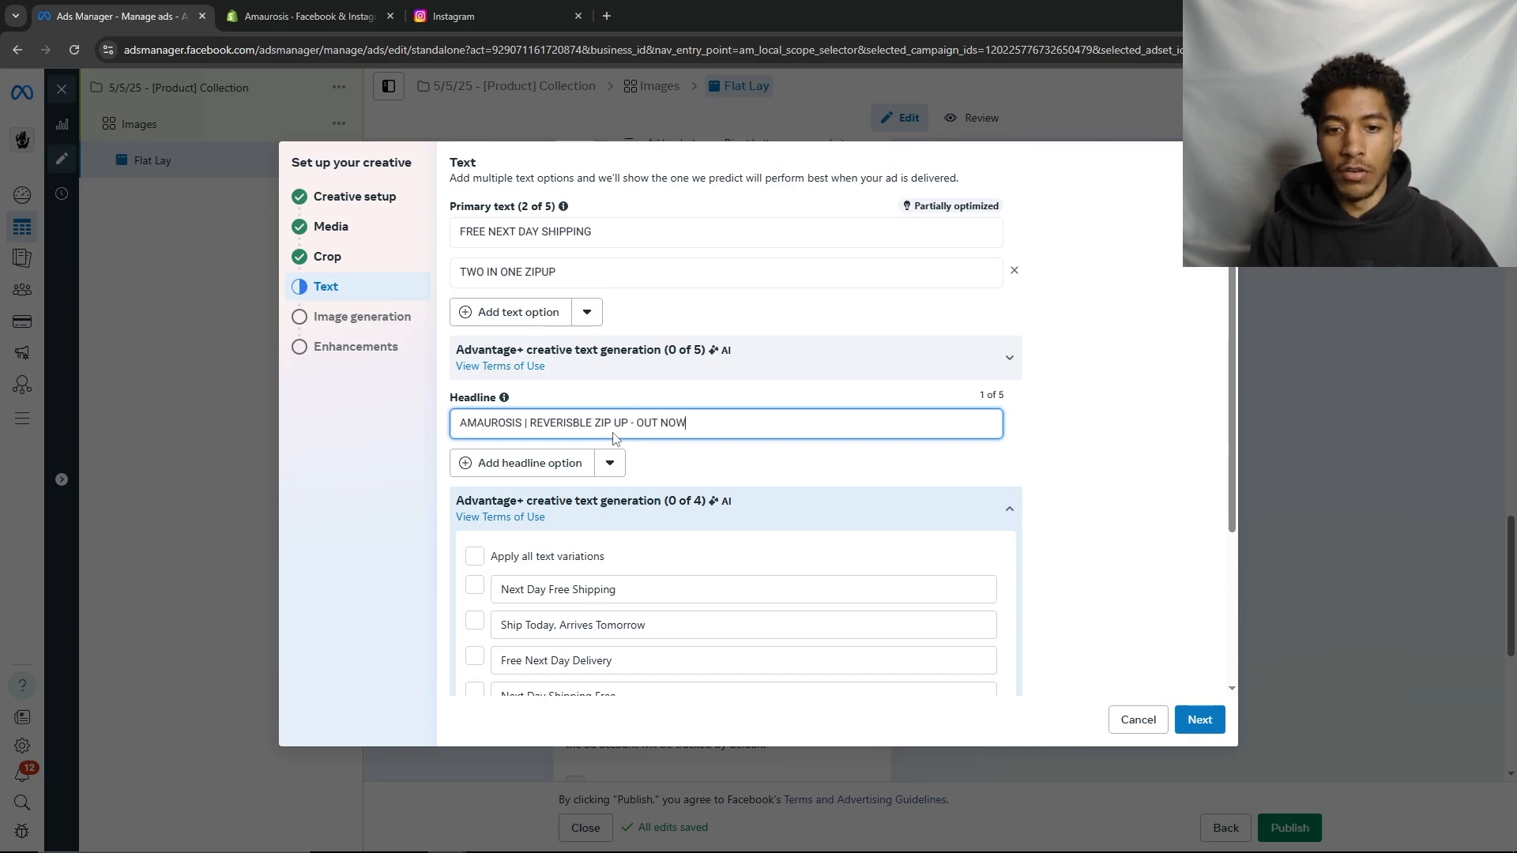
{"action": "left_click", "coordinate": [877, 466]}
{"action": "left_click", "coordinate": [853, 499]}
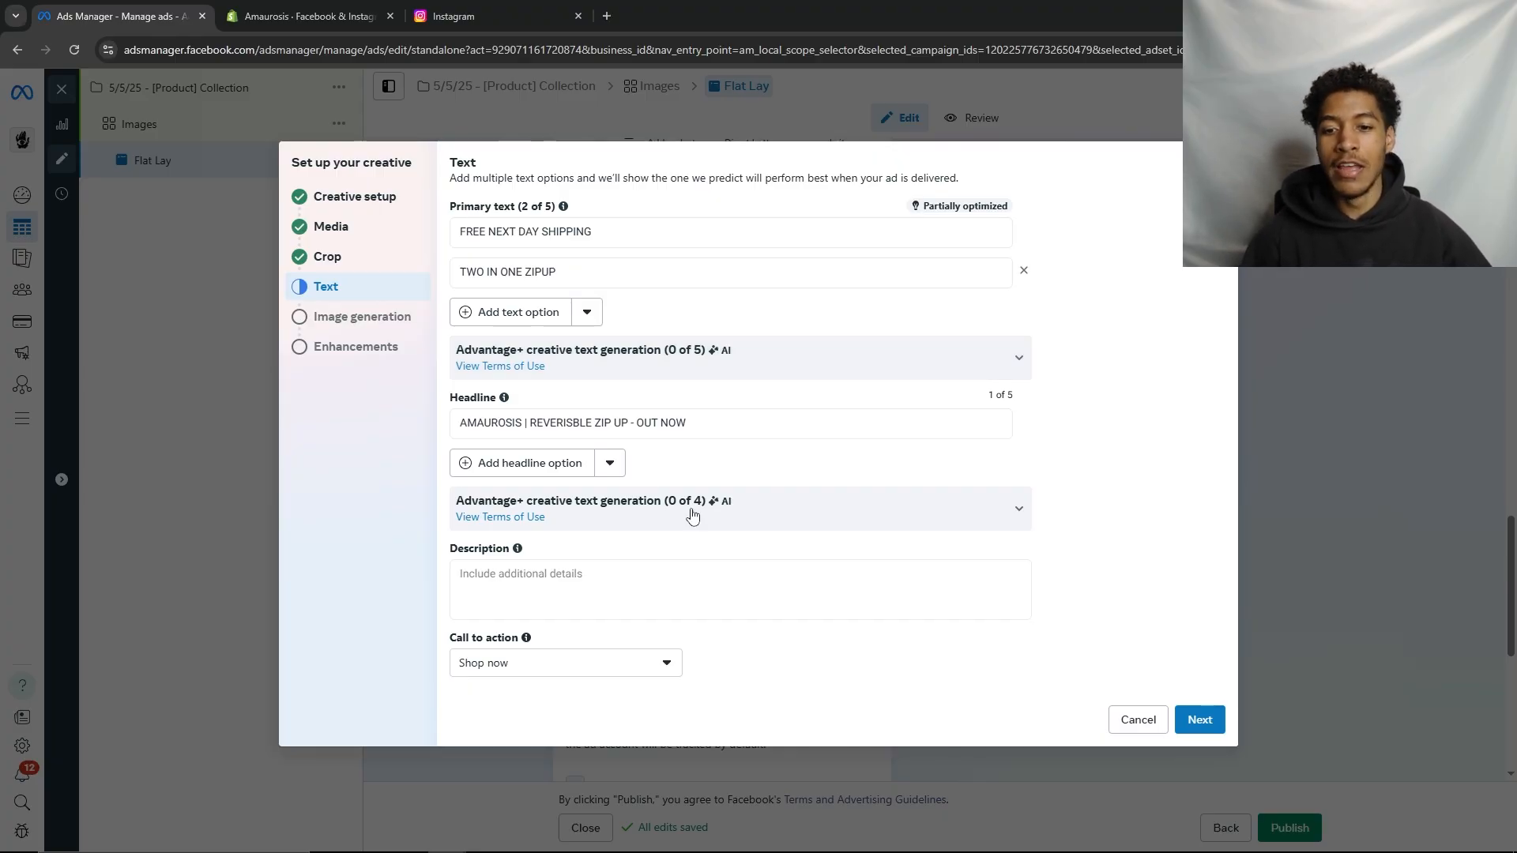
Check the call-to-action options, keep Shop now, and skip the AI image generation without selecting any variation
{"action": "left_click", "coordinate": [607, 666]}
{"action": "scroll", "coordinate": [592, 545], "scroll_direction": "down", "scroll_amount": 5}
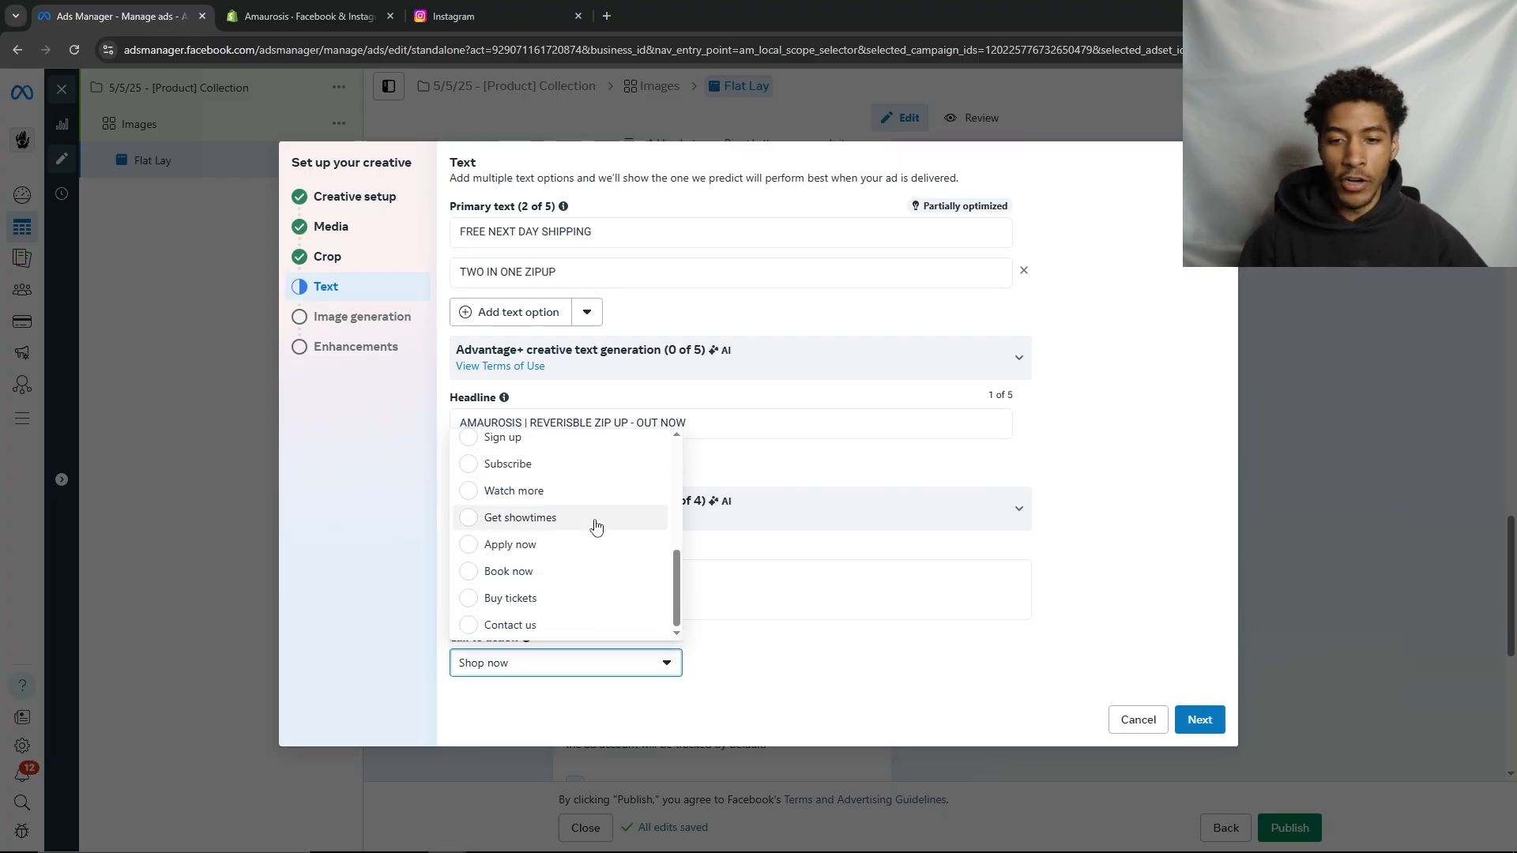
{"action": "scroll", "coordinate": [592, 545], "scroll_direction": "up", "scroll_amount": 3}
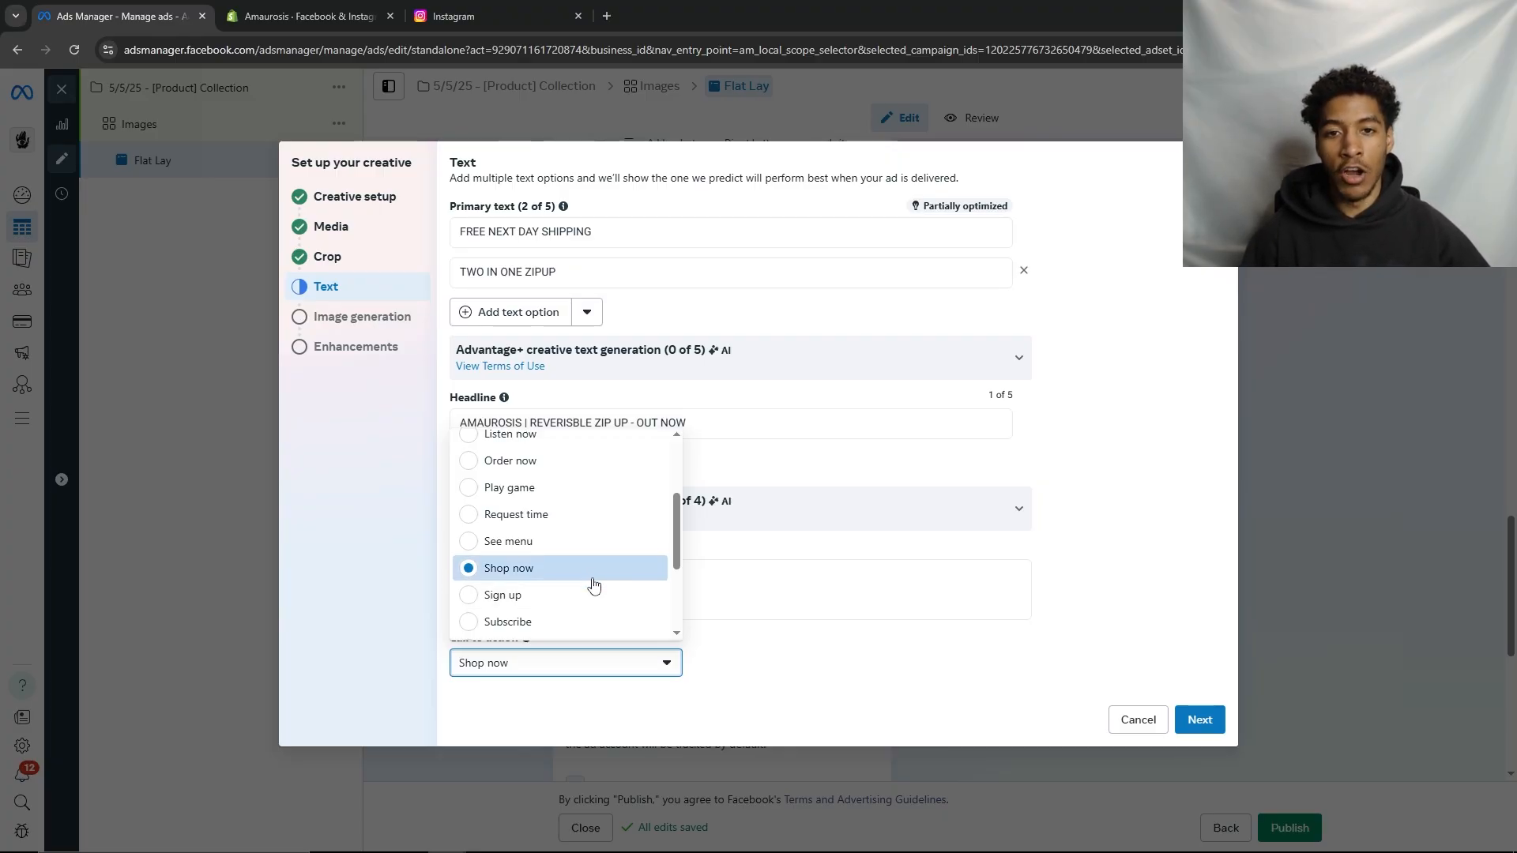
{"action": "left_click", "coordinate": [784, 662]}
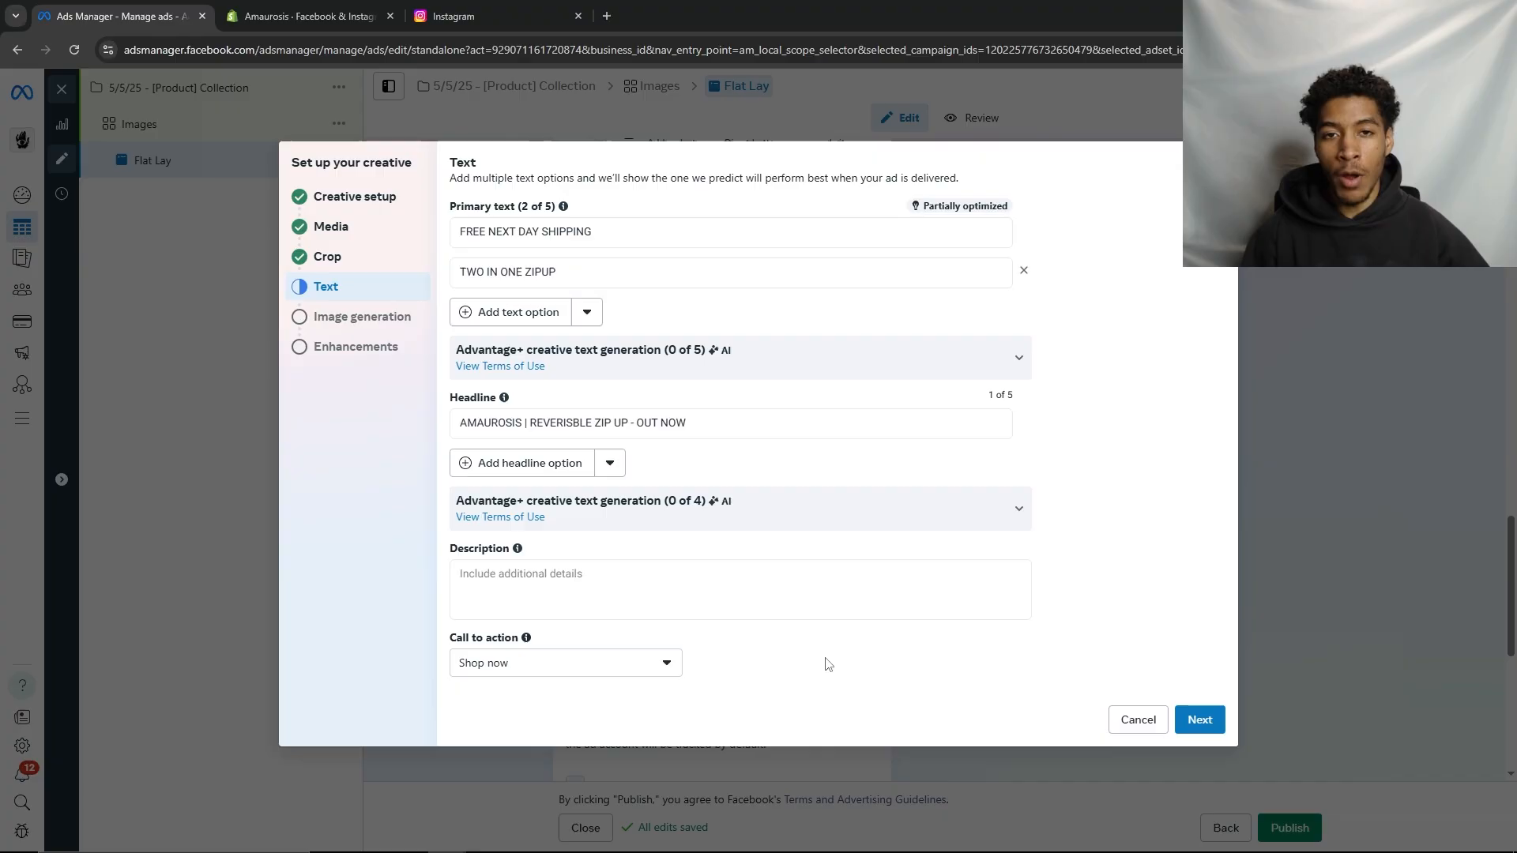
{"action": "left_click", "coordinate": [613, 662]}
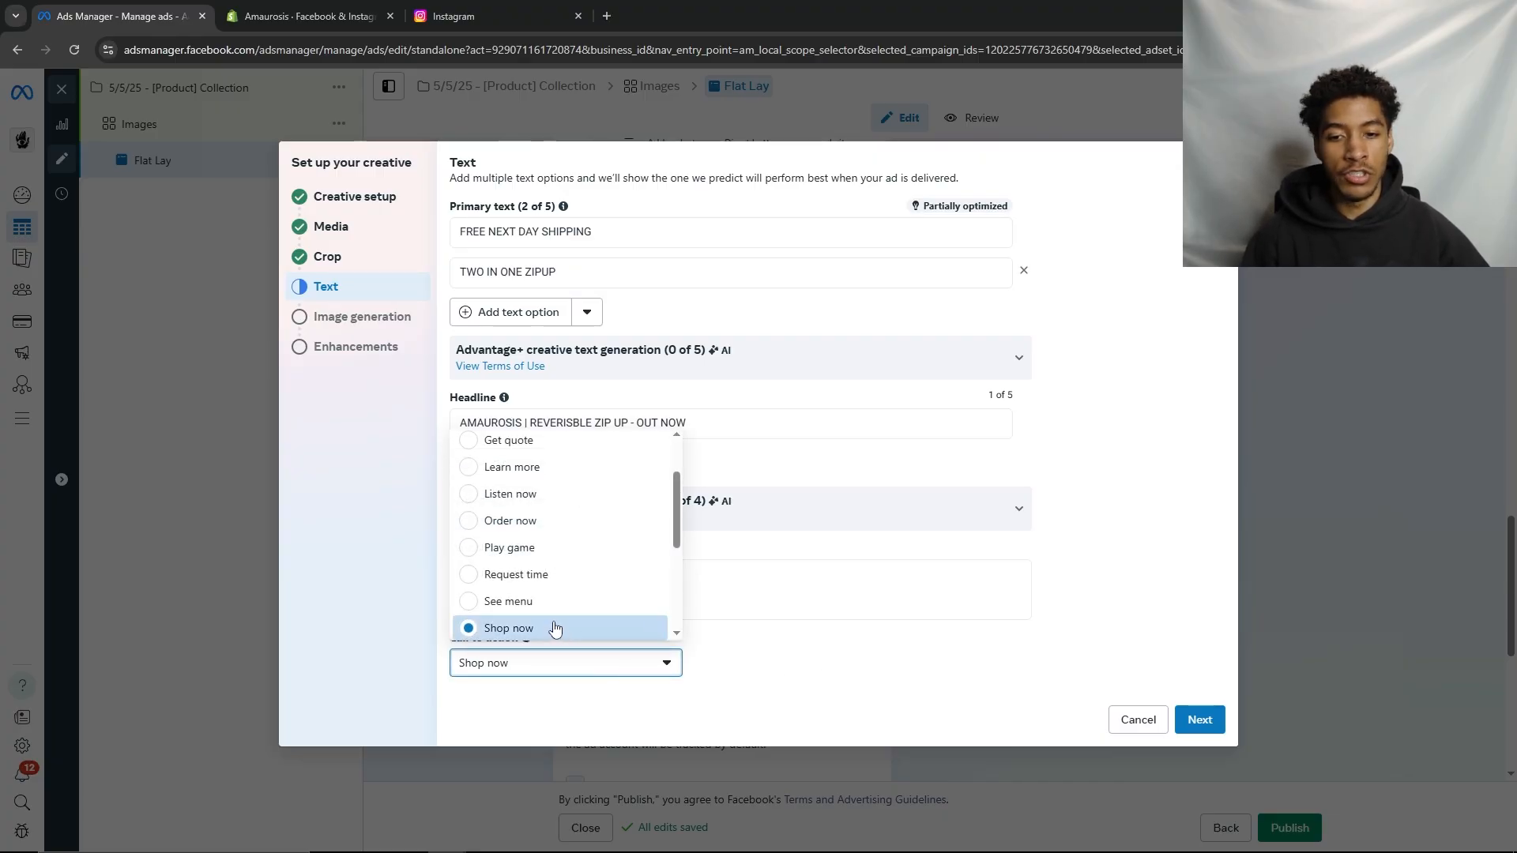
{"action": "left_click", "coordinate": [900, 676]}
{"action": "left_click", "coordinate": [1208, 727]}
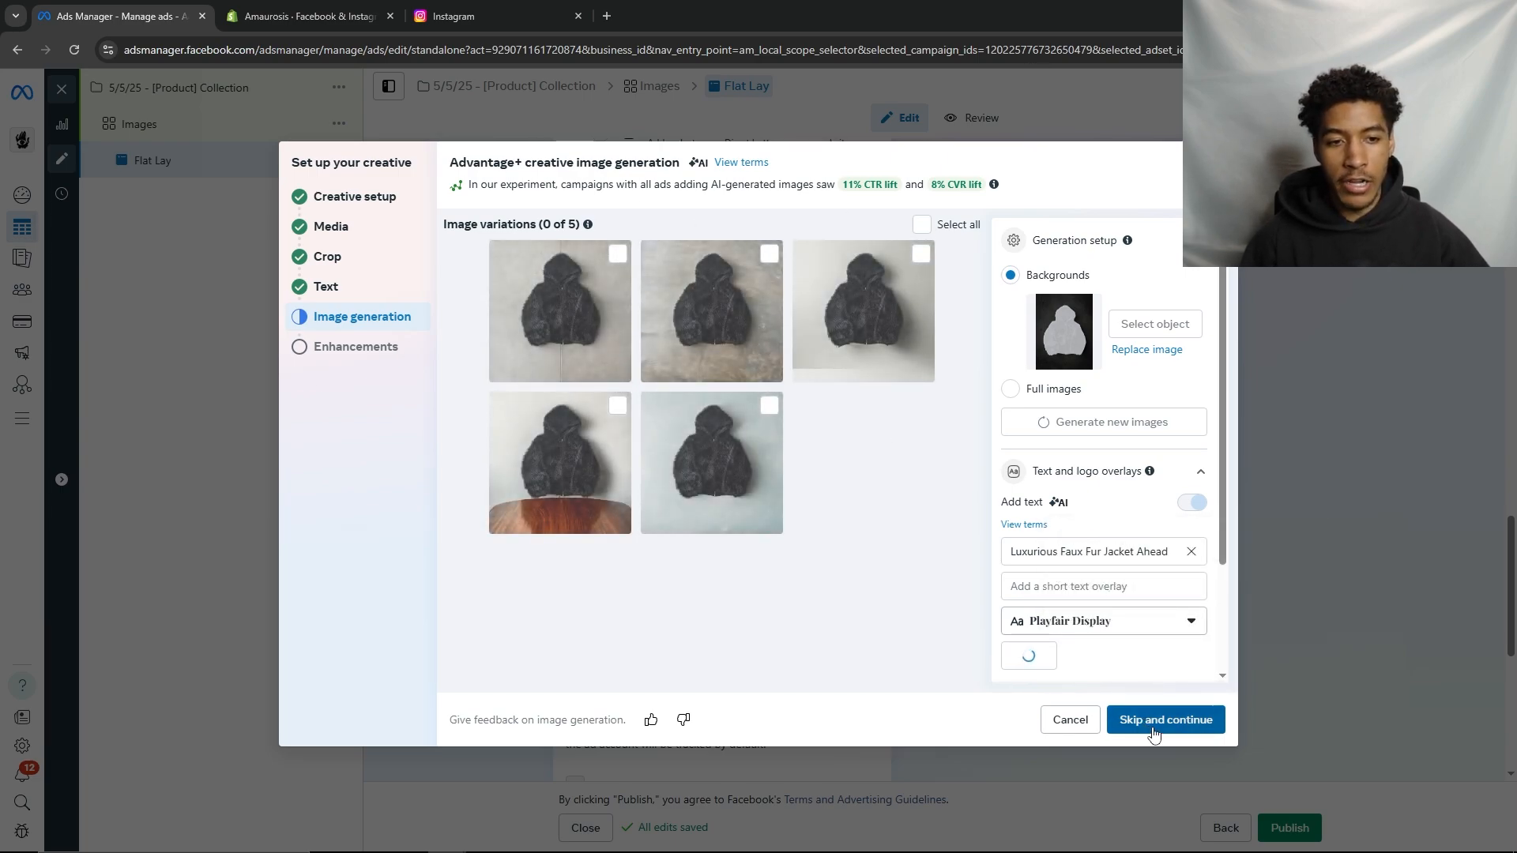
{"action": "left_click", "coordinate": [1154, 719]}
Turn off the Add catalog items, Music and Image animation enhancements
{"action": "scroll", "coordinate": [806, 419], "scroll_direction": "down", "scroll_amount": 14}
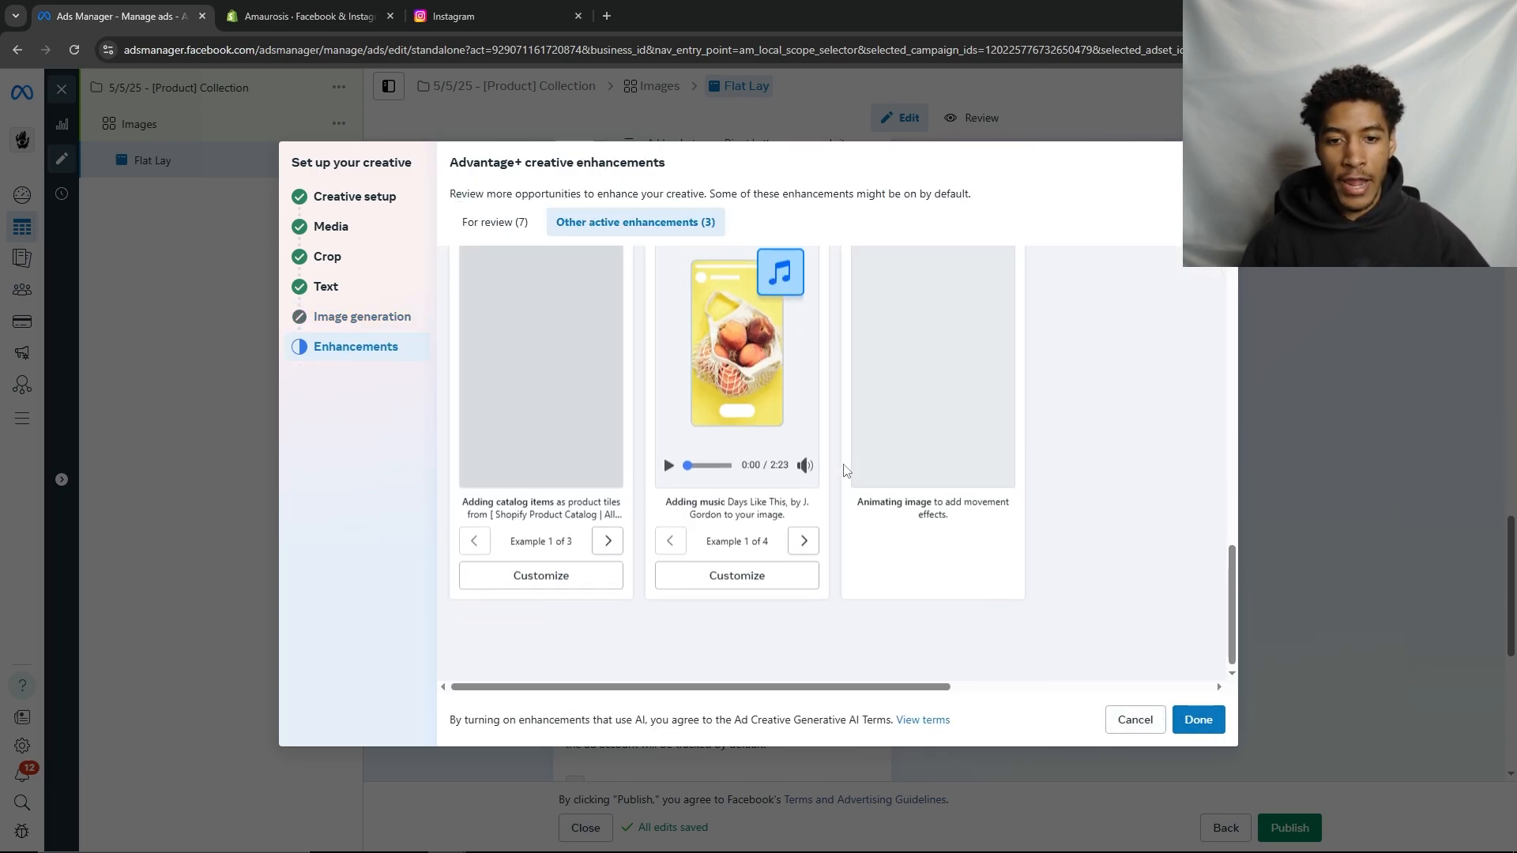
{"action": "scroll", "coordinate": [839, 466], "scroll_direction": "up", "scroll_amount": 14}
{"action": "left_click", "coordinate": [678, 225]}
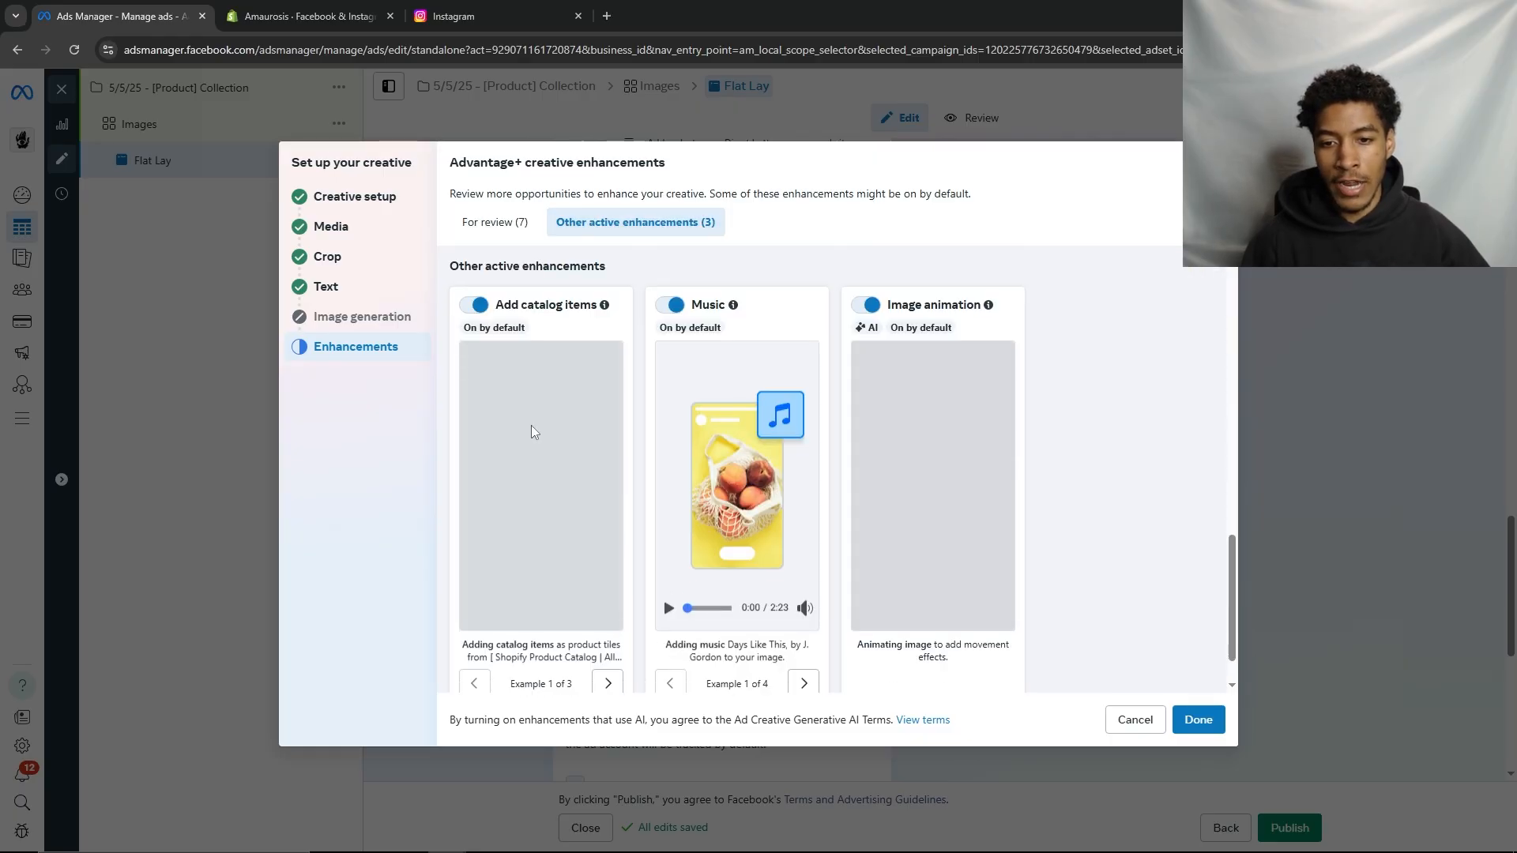
{"action": "left_click", "coordinate": [474, 305]}
{"action": "left_click", "coordinate": [576, 423]}
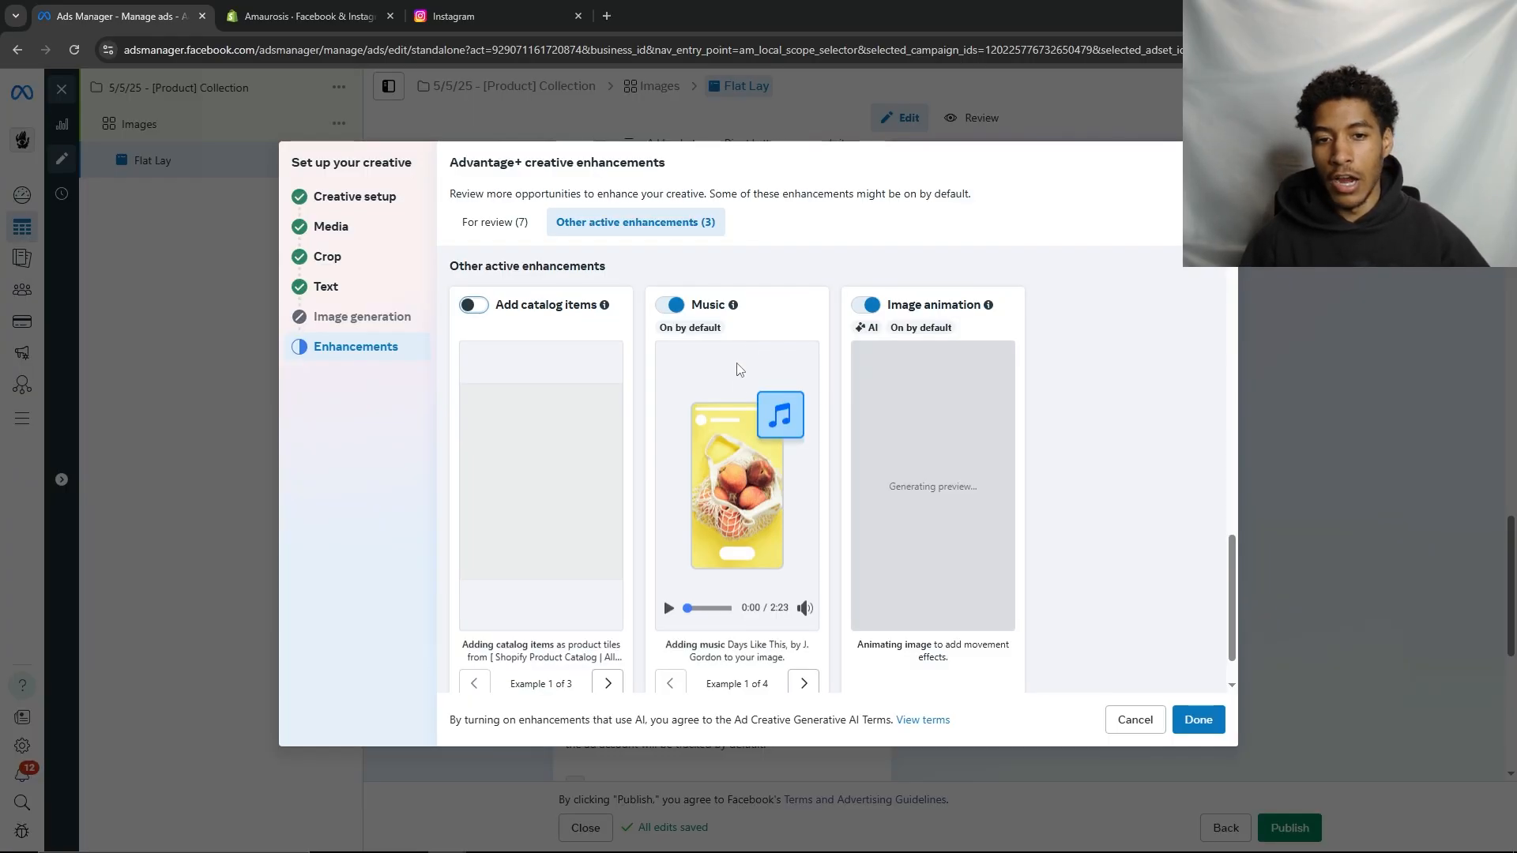
{"action": "left_click", "coordinate": [675, 306]}
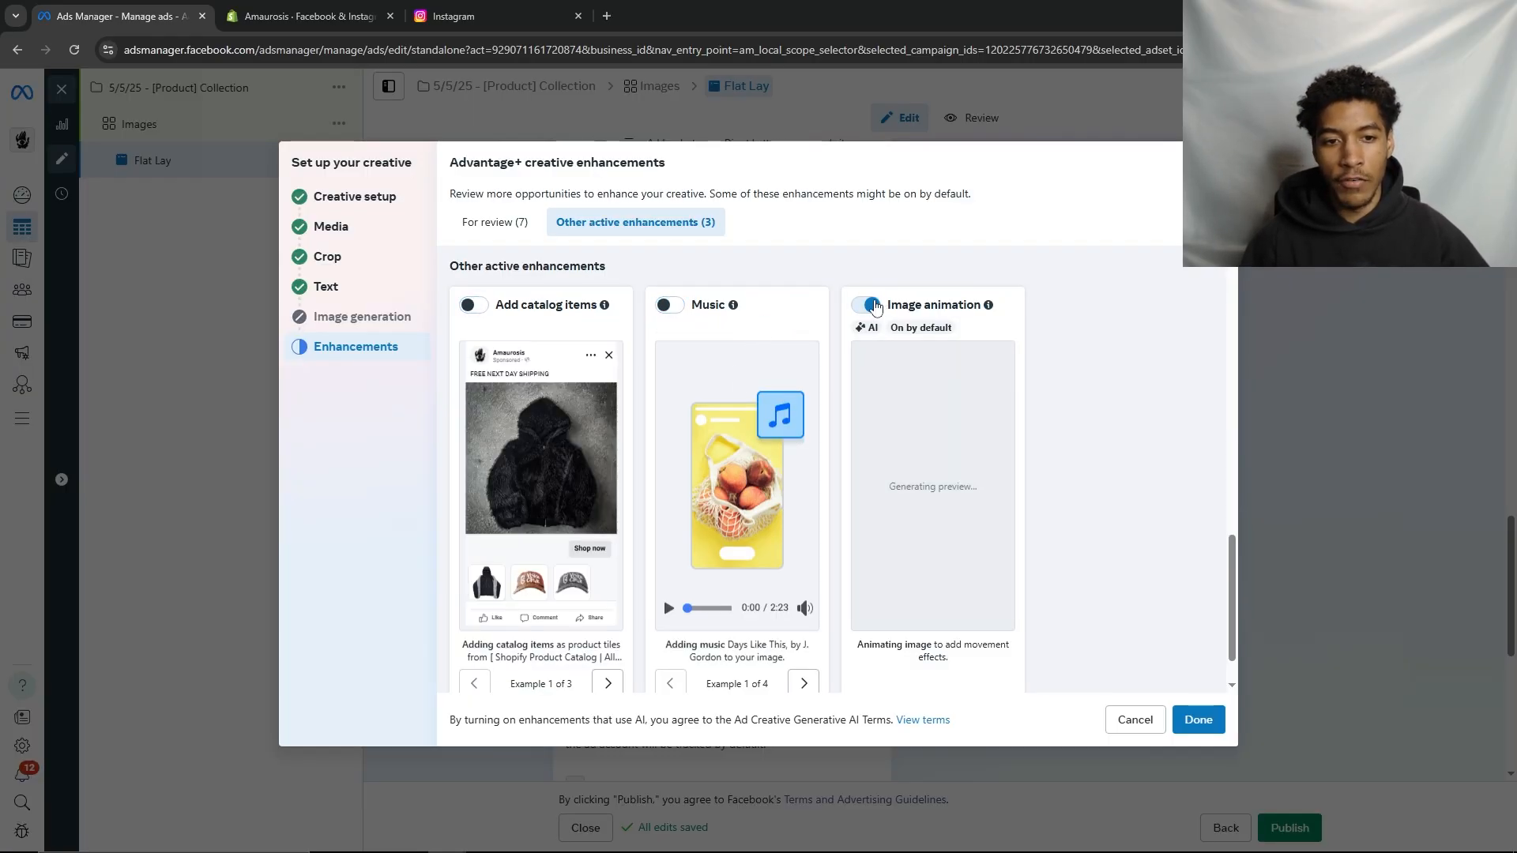
{"action": "left_click", "coordinate": [873, 305]}
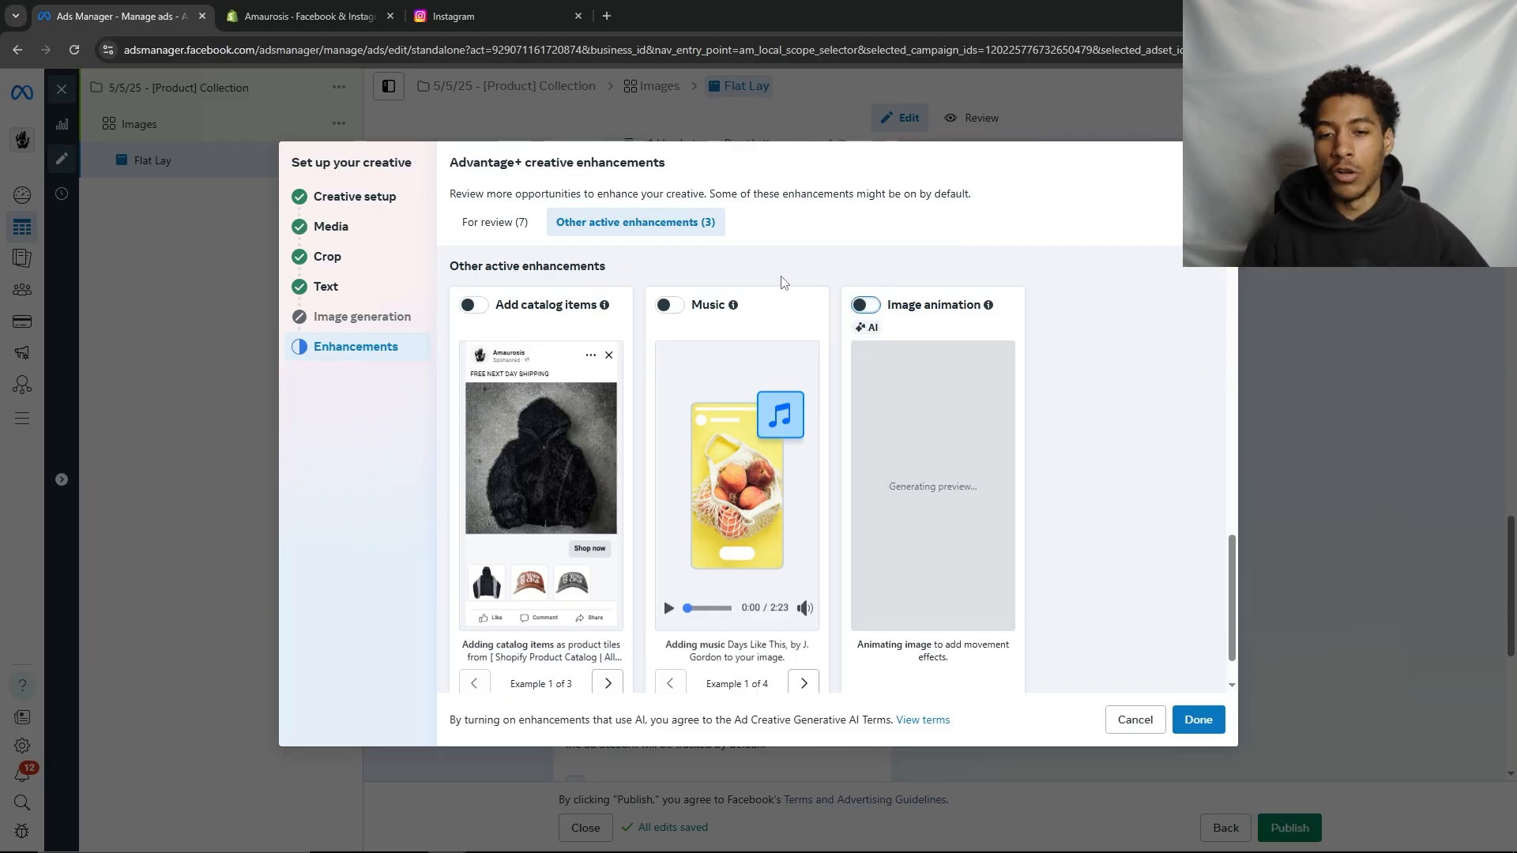
Review the Advantage+ creative enhancements and their previews, and finish the creative setup
{"action": "scroll", "coordinate": [585, 391], "scroll_direction": "down", "scroll_amount": 1}
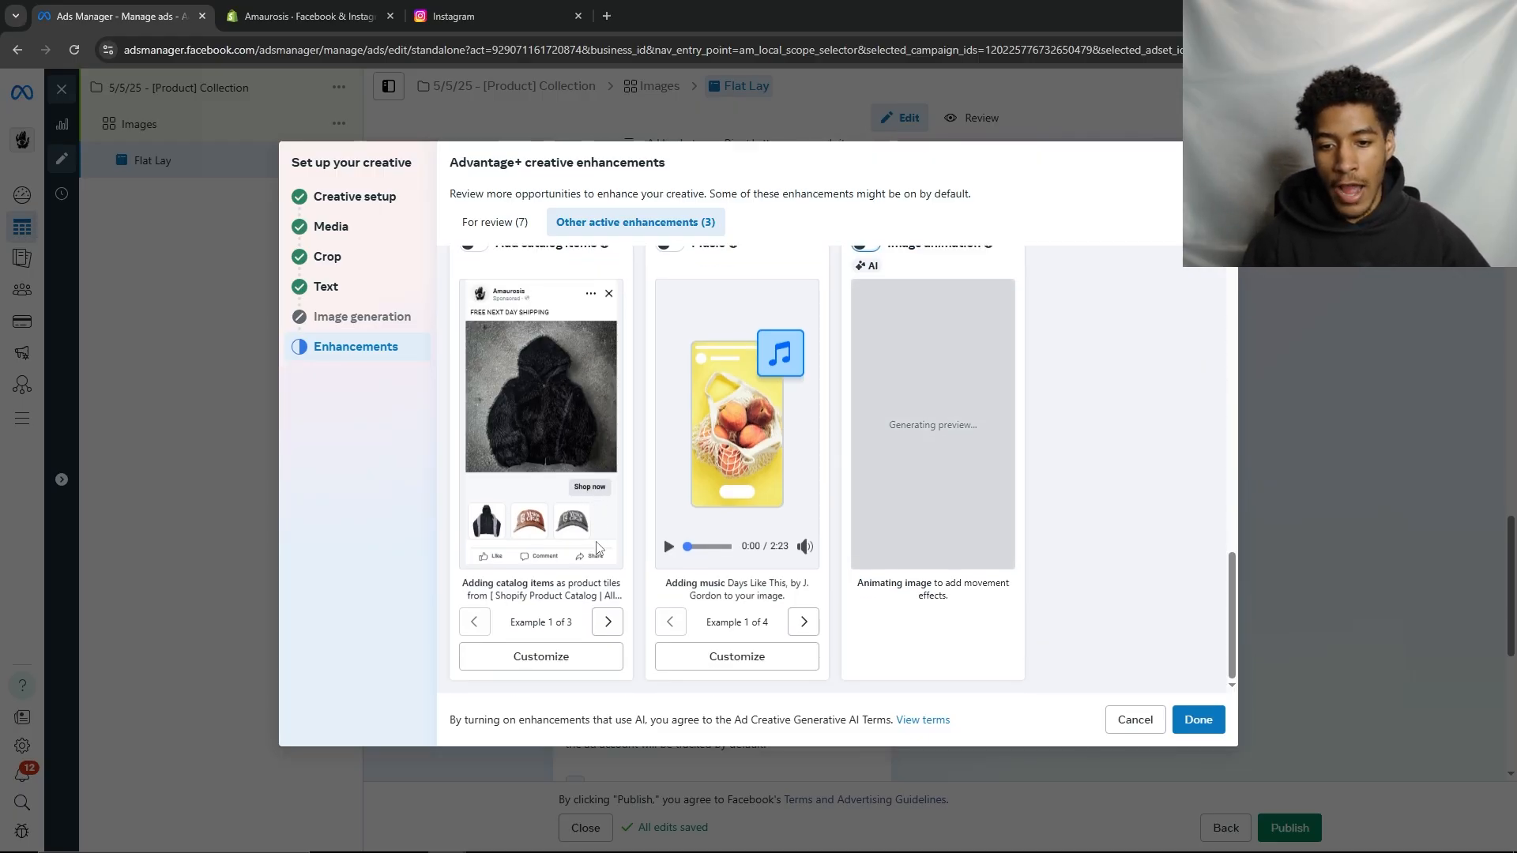
{"action": "scroll", "coordinate": [594, 544], "scroll_direction": "up", "scroll_amount": 3}
{"action": "scroll", "coordinate": [561, 474], "scroll_direction": "down", "scroll_amount": 3}
{"action": "scroll", "coordinate": [567, 348], "scroll_direction": "up", "scroll_amount": 3}
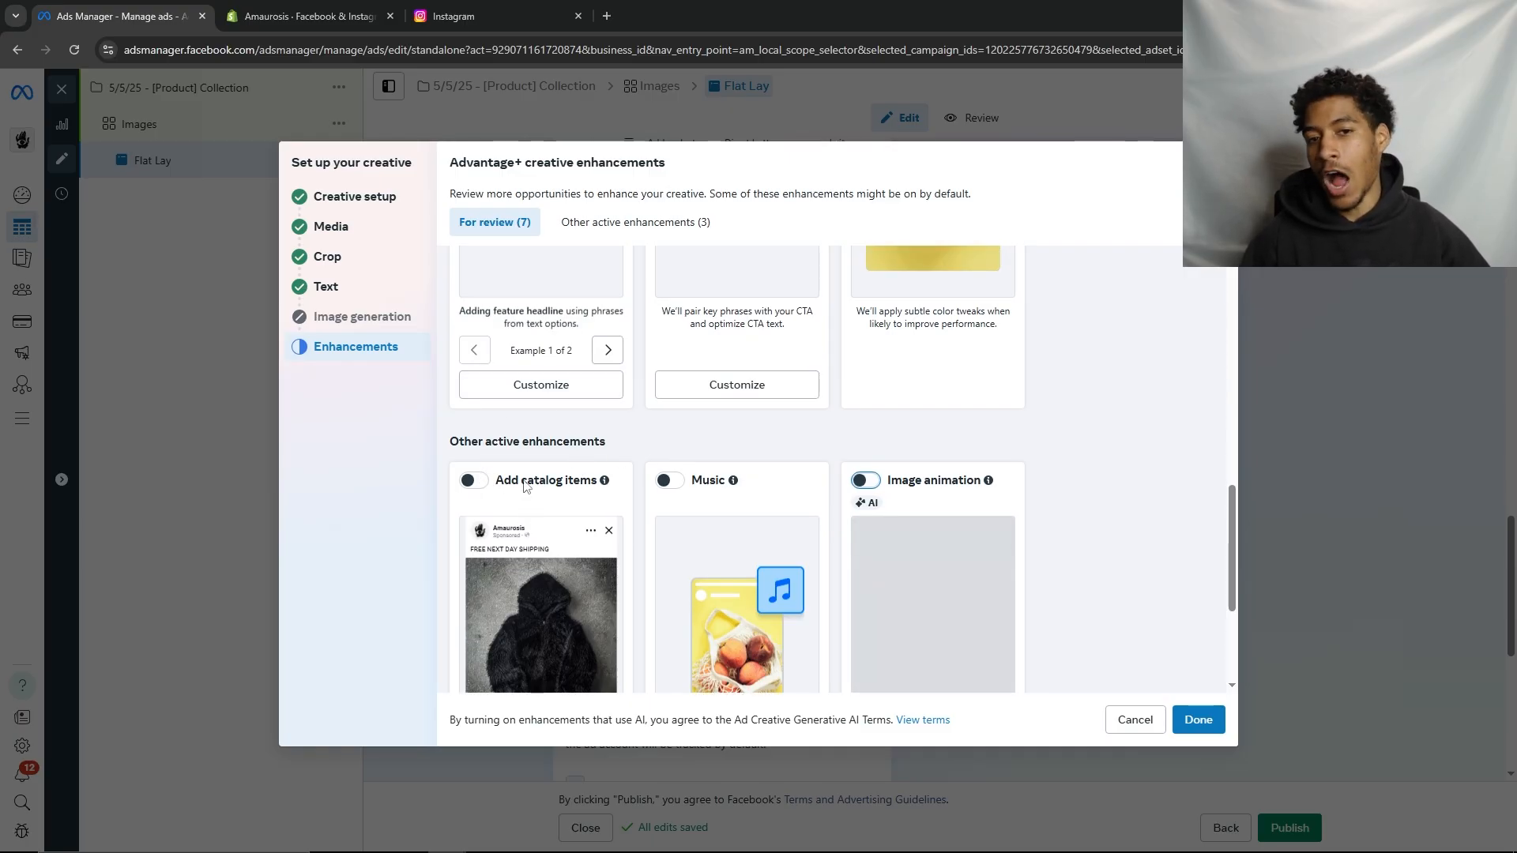
{"action": "left_click", "coordinate": [628, 224]}
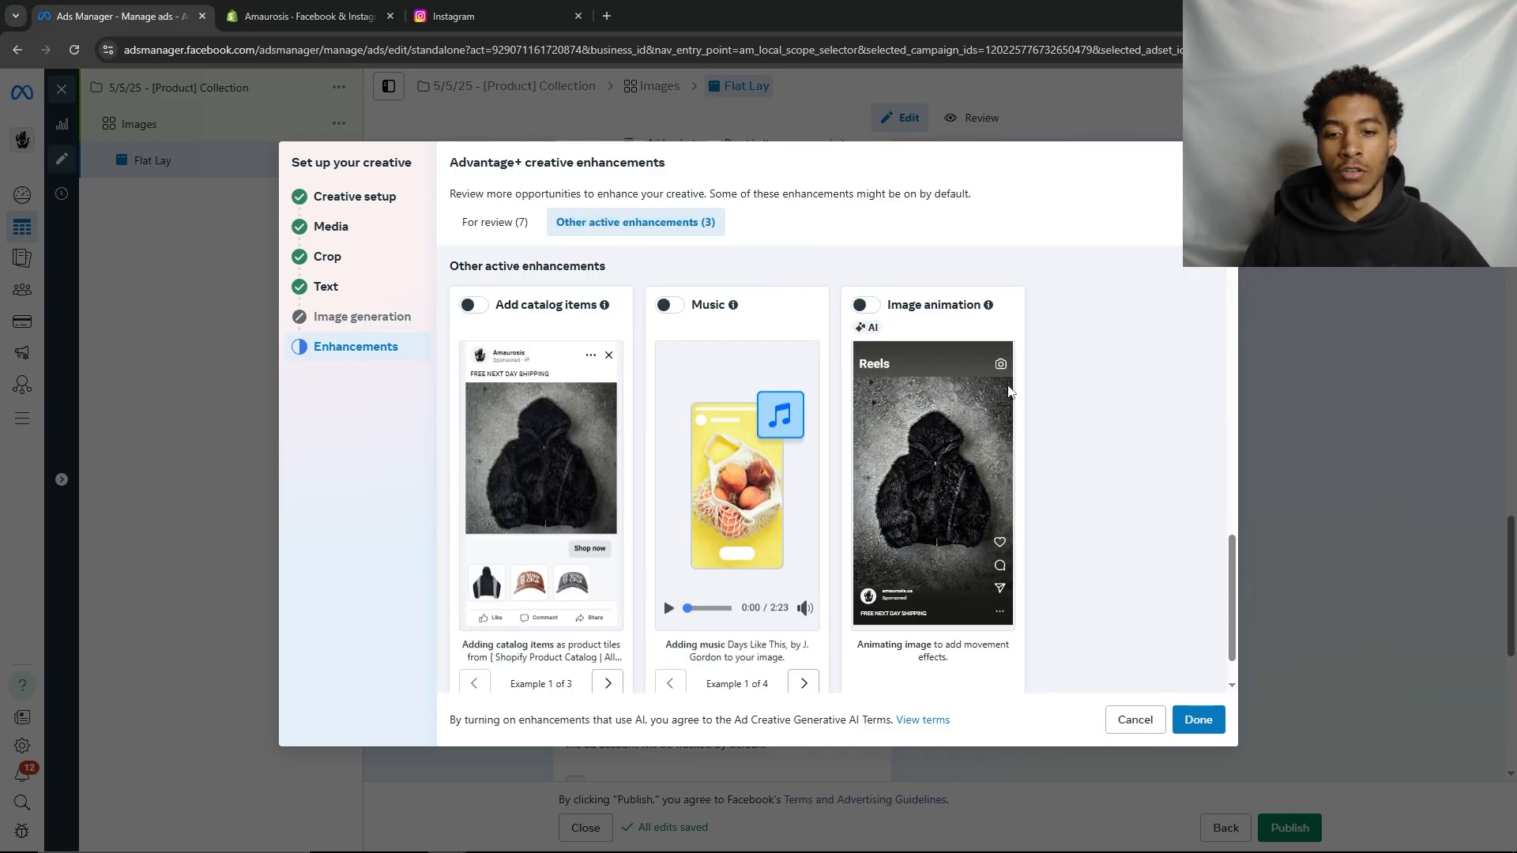
{"action": "scroll", "coordinate": [790, 379], "scroll_direction": "down", "scroll_amount": 1}
{"action": "scroll", "coordinate": [809, 405], "scroll_direction": "up", "scroll_amount": 2}
{"action": "scroll", "coordinate": [810, 404], "scroll_direction": "down", "scroll_amount": 3}
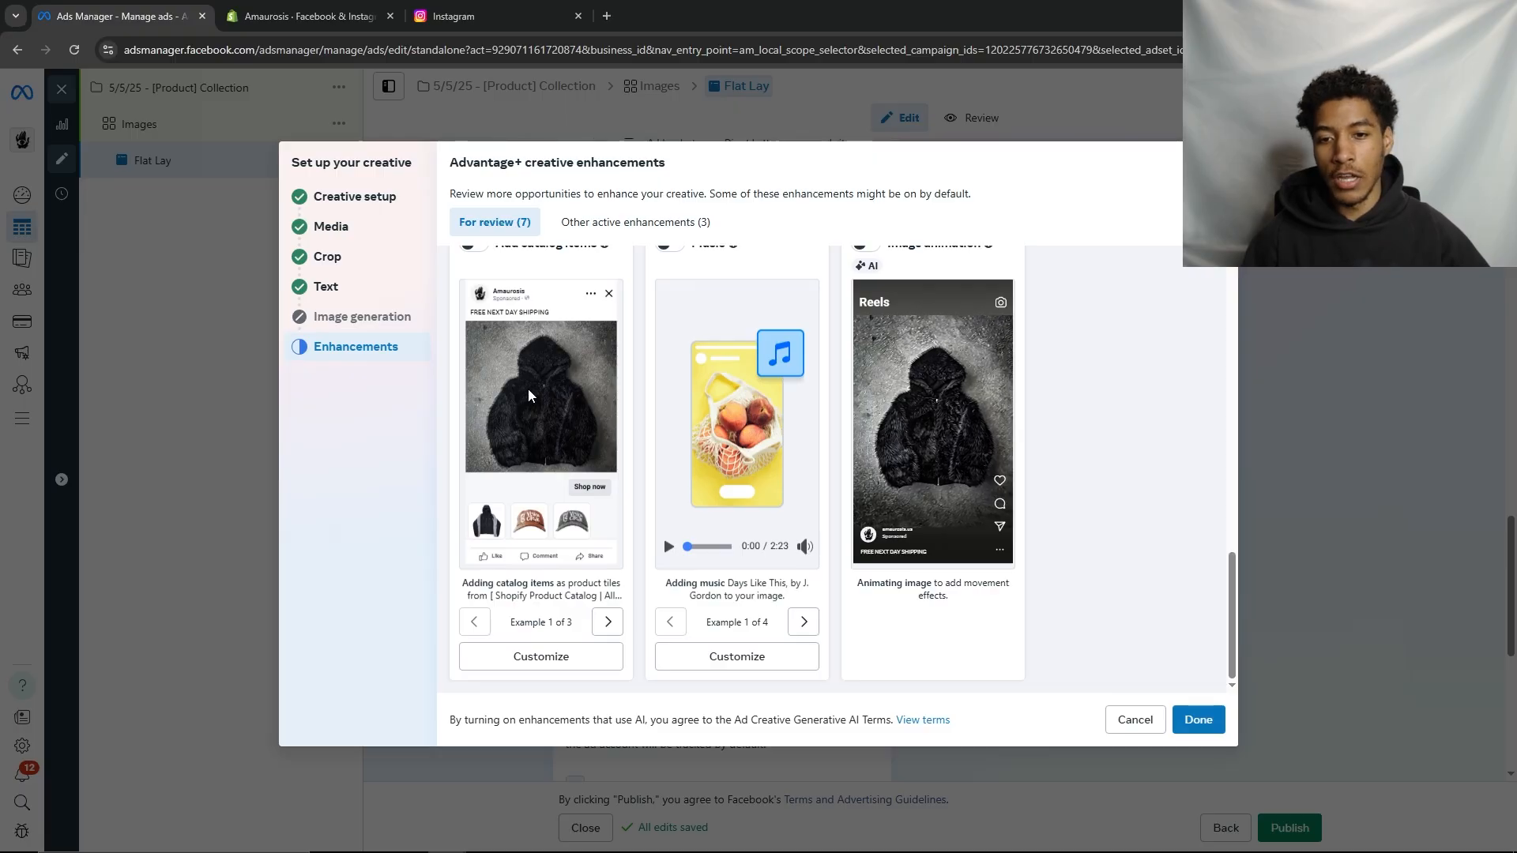
{"action": "scroll", "coordinate": [555, 360], "scroll_direction": "up", "scroll_amount": 1}
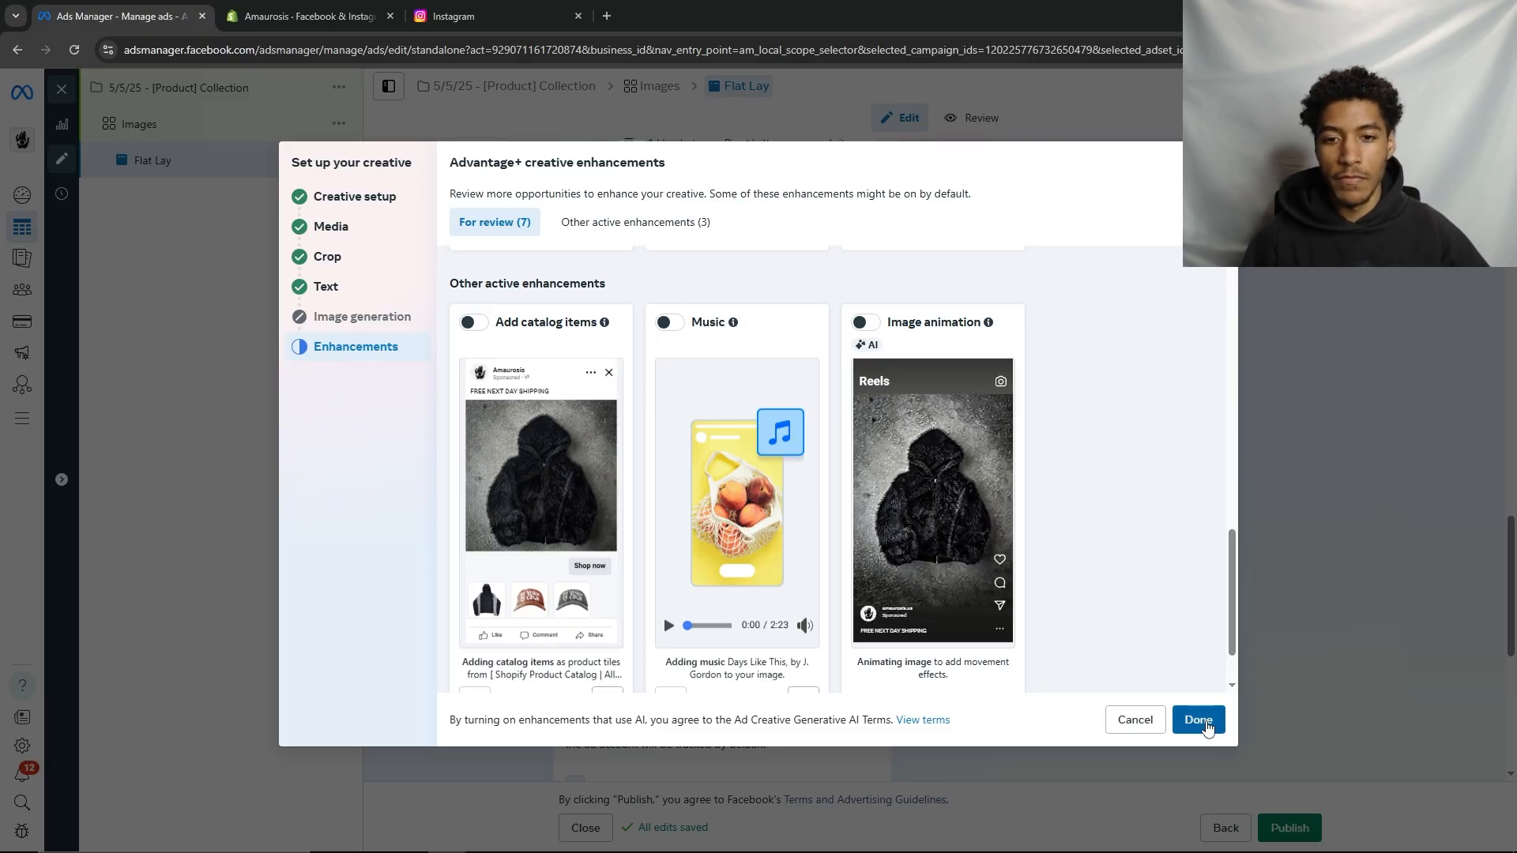
{"action": "left_click", "coordinate": [1198, 719]}
Examine the ad's text fields and the Tracking section's website events and Meta Pixel notice
{"action": "scroll", "coordinate": [759, 332], "scroll_direction": "down", "scroll_amount": 7}
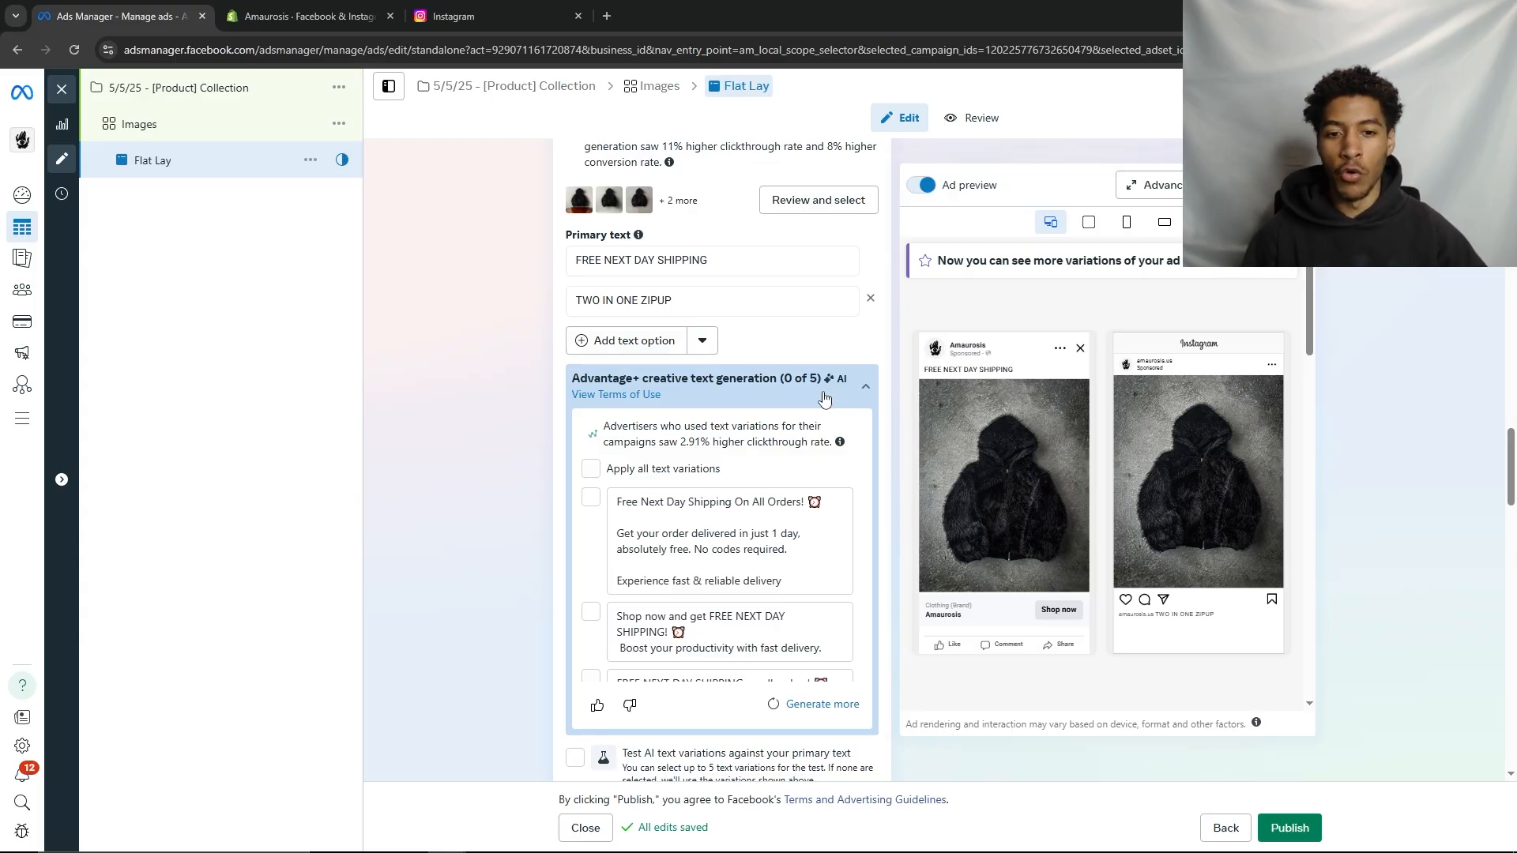
{"action": "scroll", "coordinate": [824, 398], "scroll_direction": "down", "scroll_amount": 15}
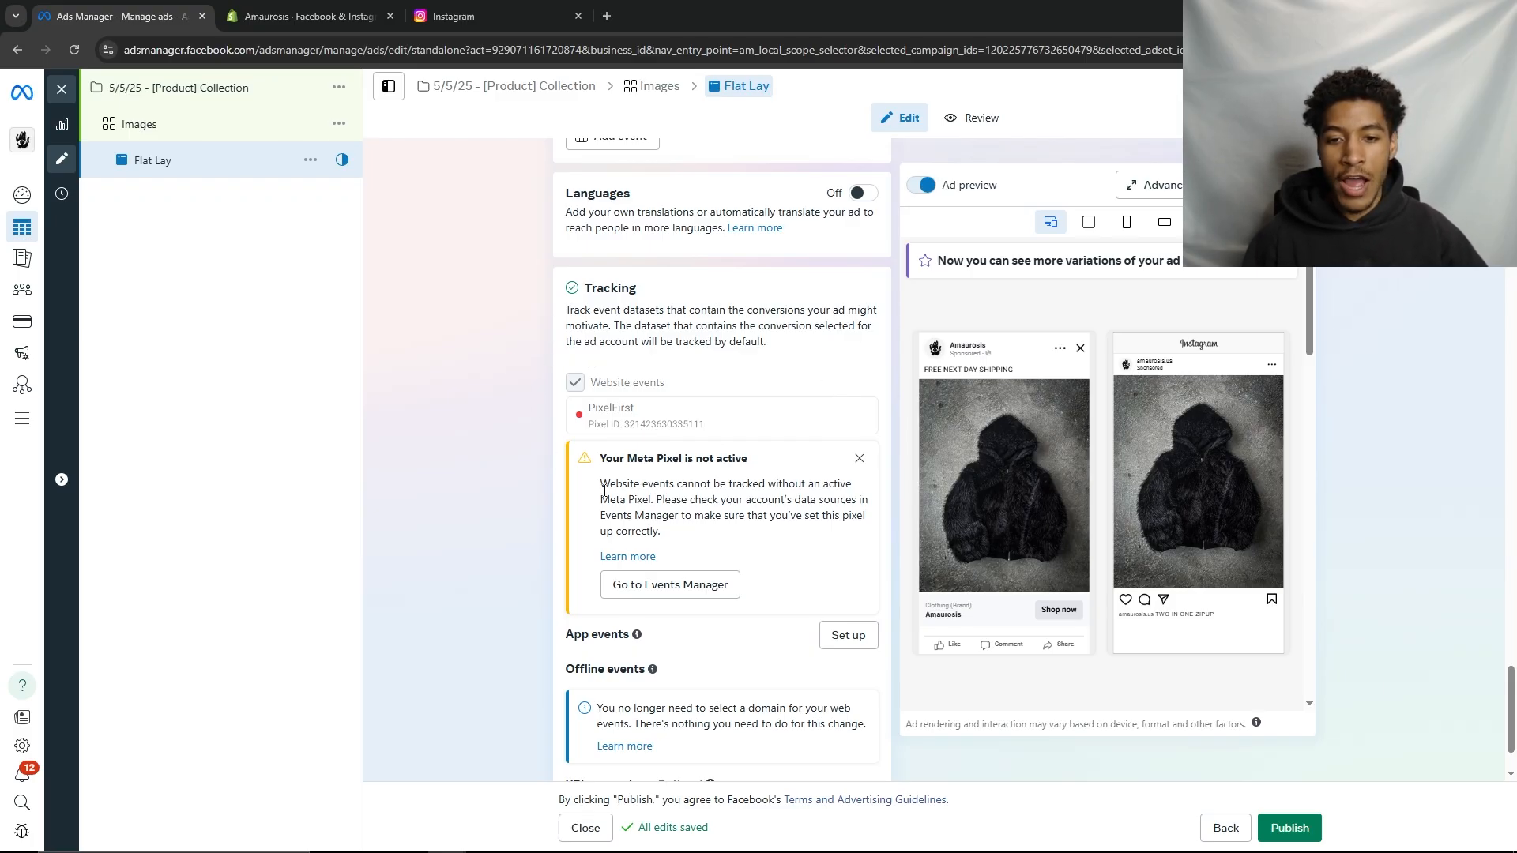
{"action": "left_click_drag", "start_coordinate": [604, 491], "coordinate": [734, 541]}
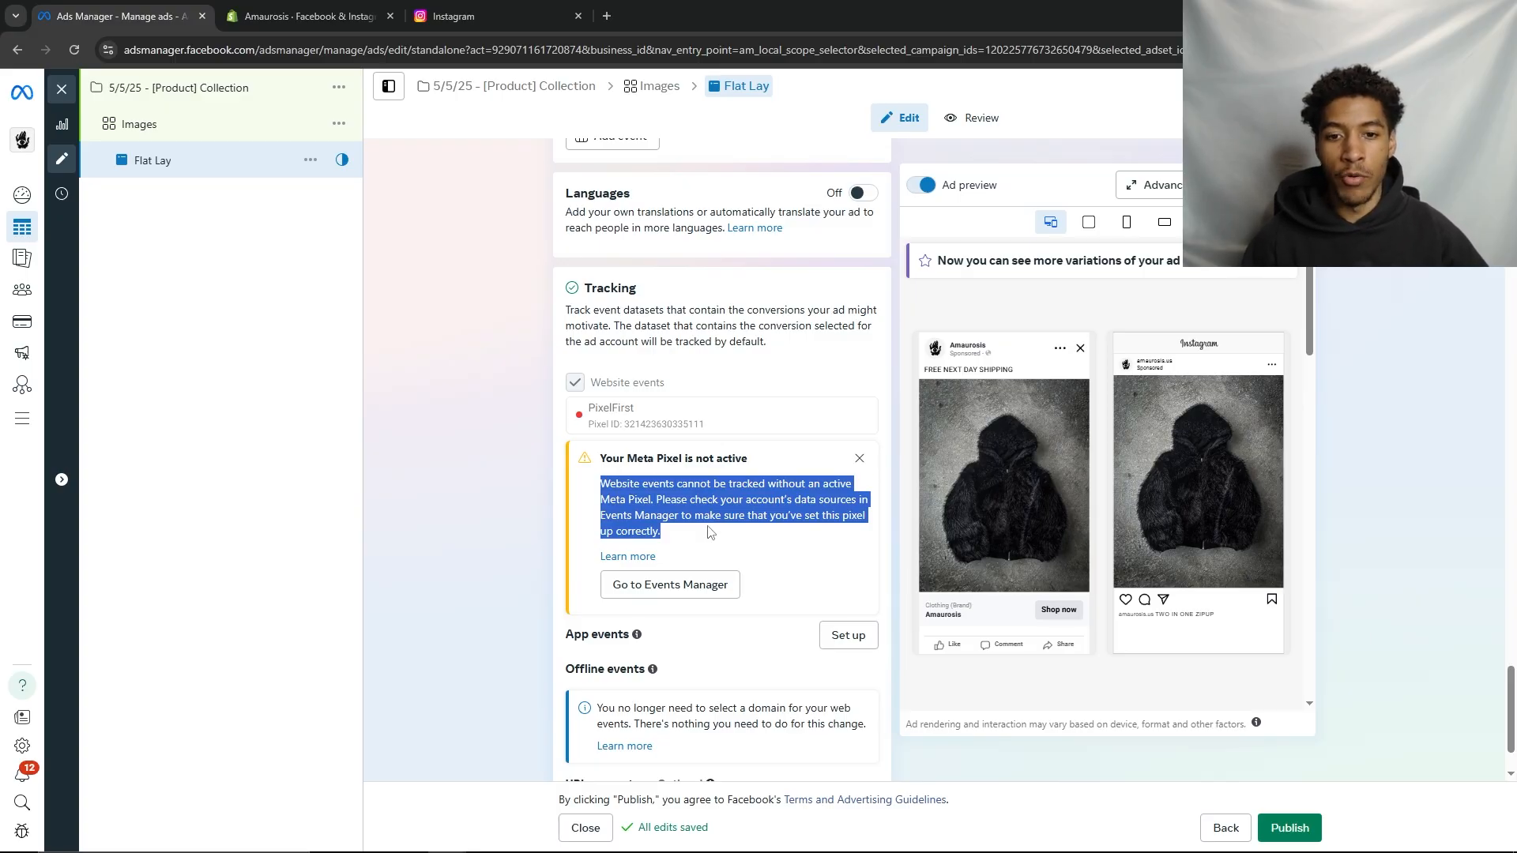
{"action": "left_click", "coordinate": [517, 470]}
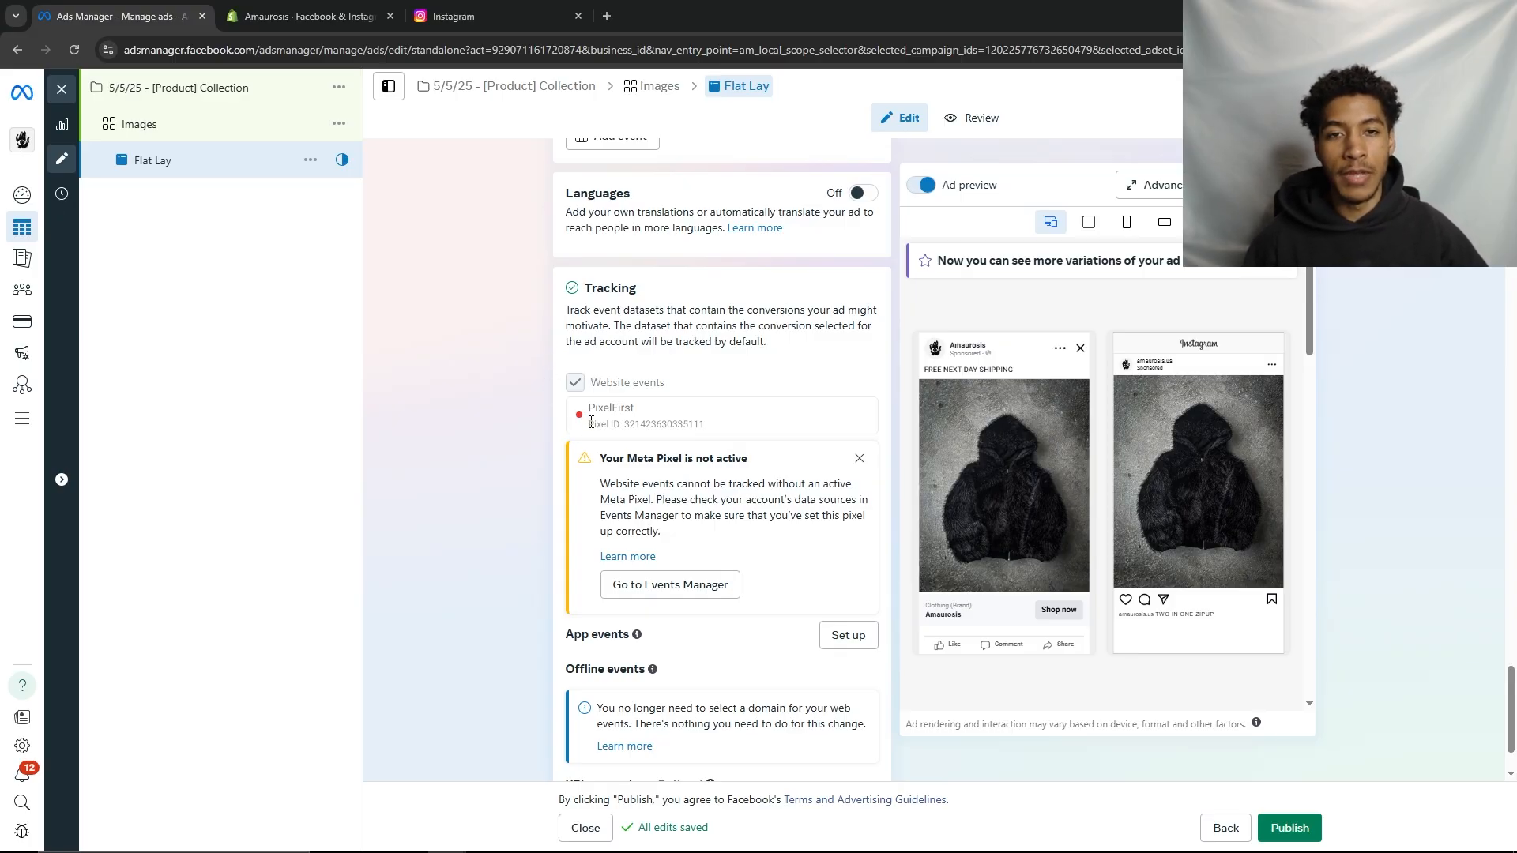
Review the App events, Offline events and URL parameters settings in the ad's Tracking section
{"action": "scroll", "coordinate": [721, 333], "scroll_direction": "down", "scroll_amount": 1}
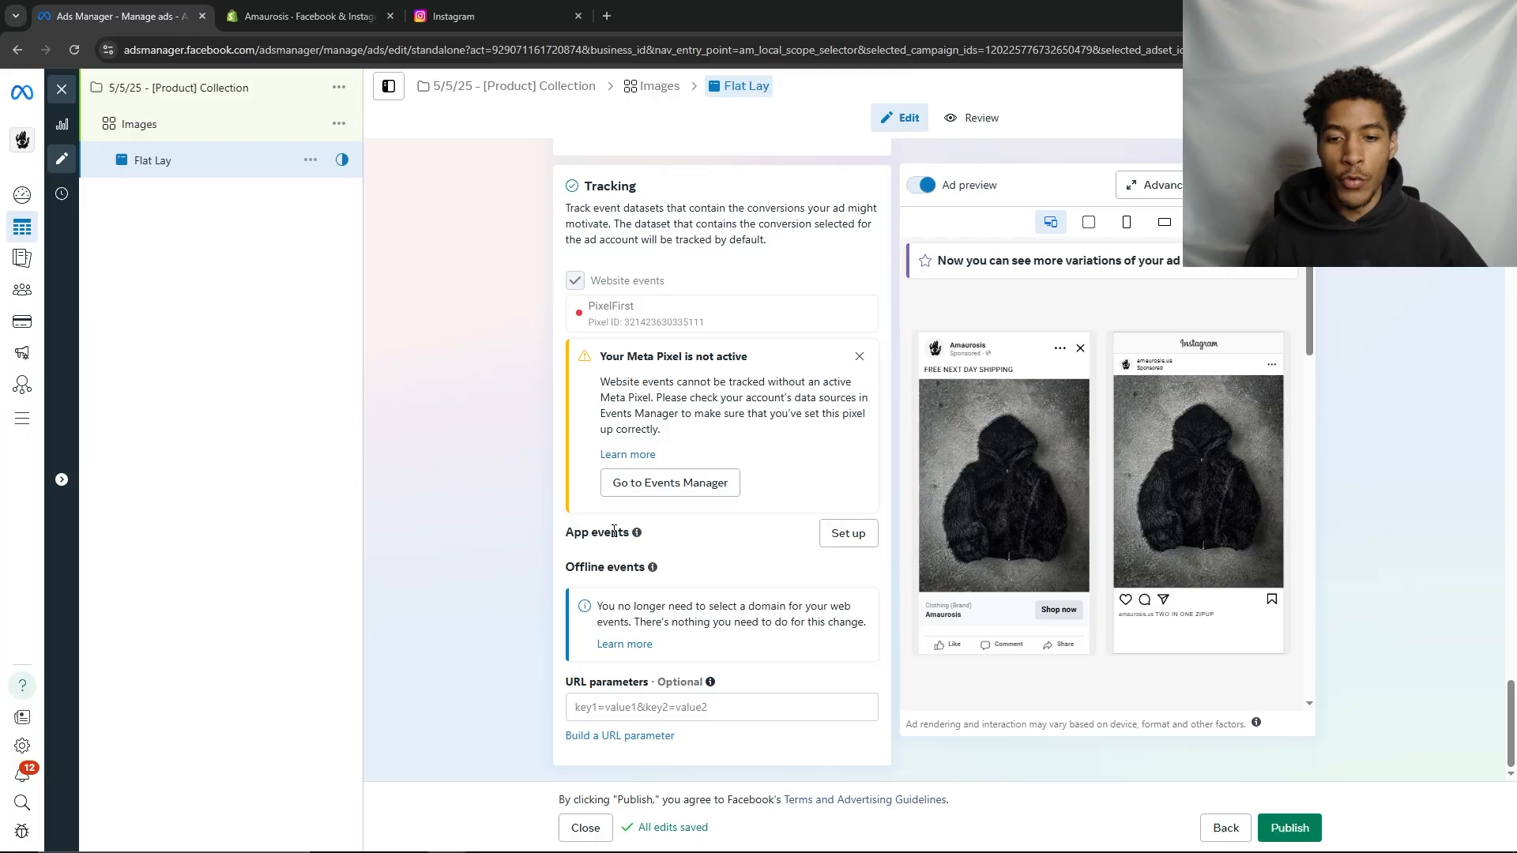
{"action": "left_click_drag", "start_coordinate": [568, 537], "coordinate": [614, 566]}
{"action": "left_click", "coordinate": [517, 575]}
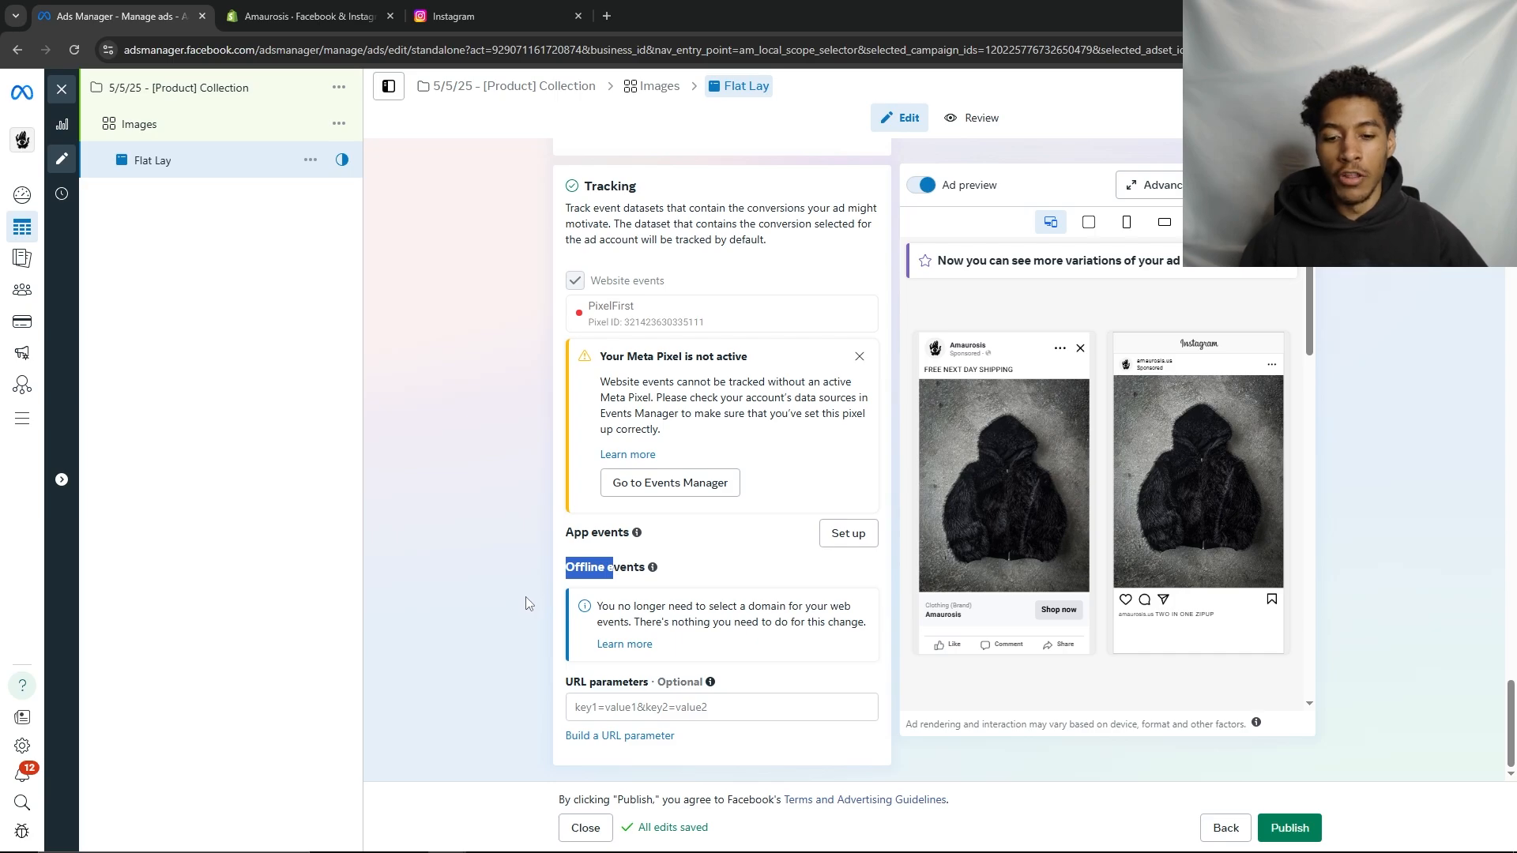
{"action": "left_click", "coordinate": [390, 525]}
Quick duplicate the Flat Lay ad within the Images ad set
{"action": "scroll", "coordinate": [510, 359], "scroll_direction": "up", "scroll_amount": 20}
{"action": "scroll", "coordinate": [504, 315], "scroll_direction": "up", "scroll_amount": 8}
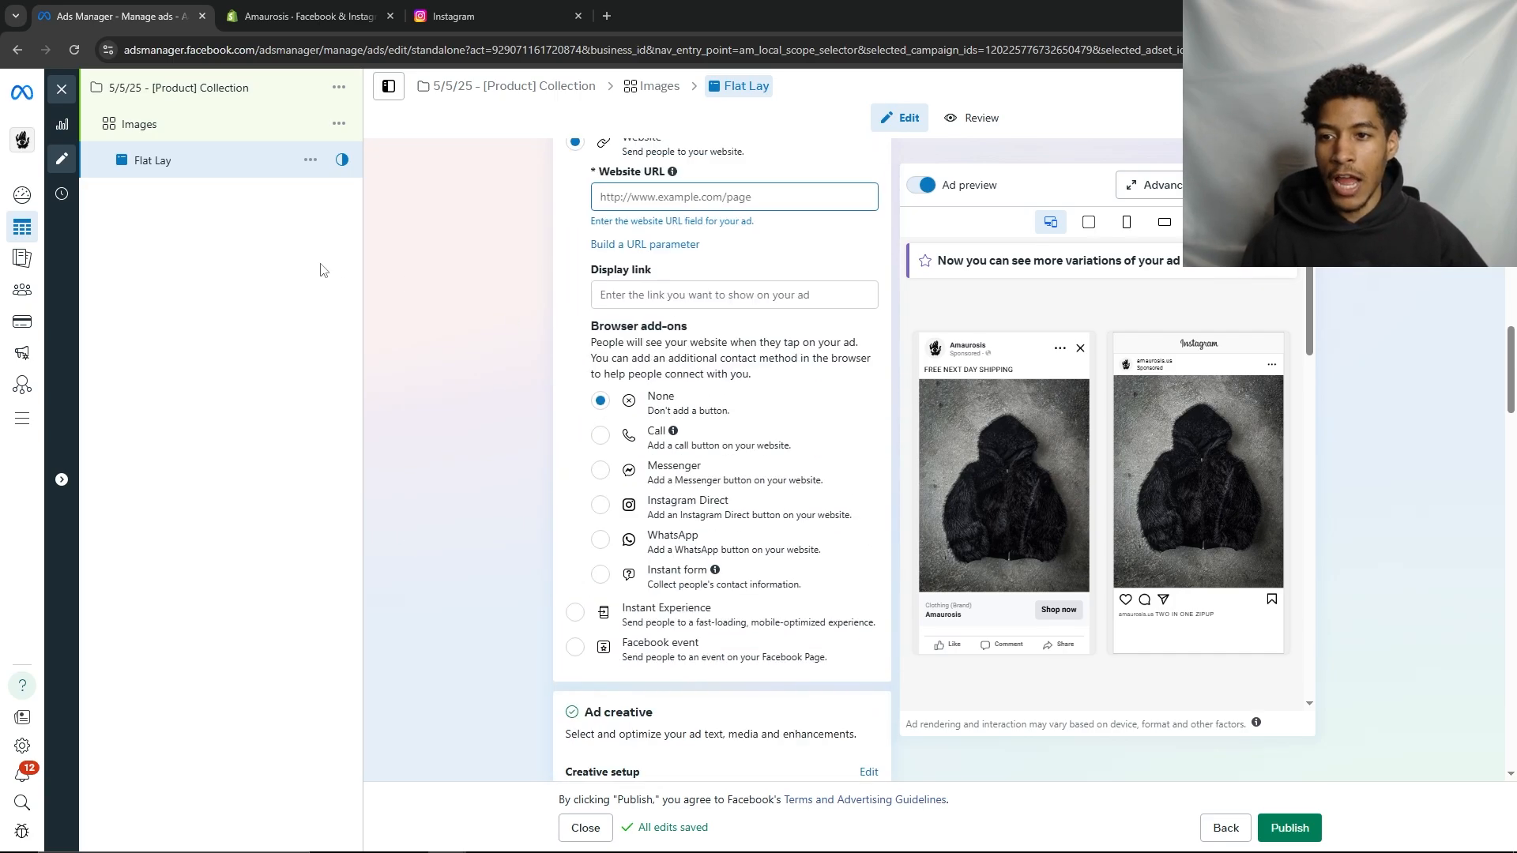
{"action": "left_click", "coordinate": [308, 164]}
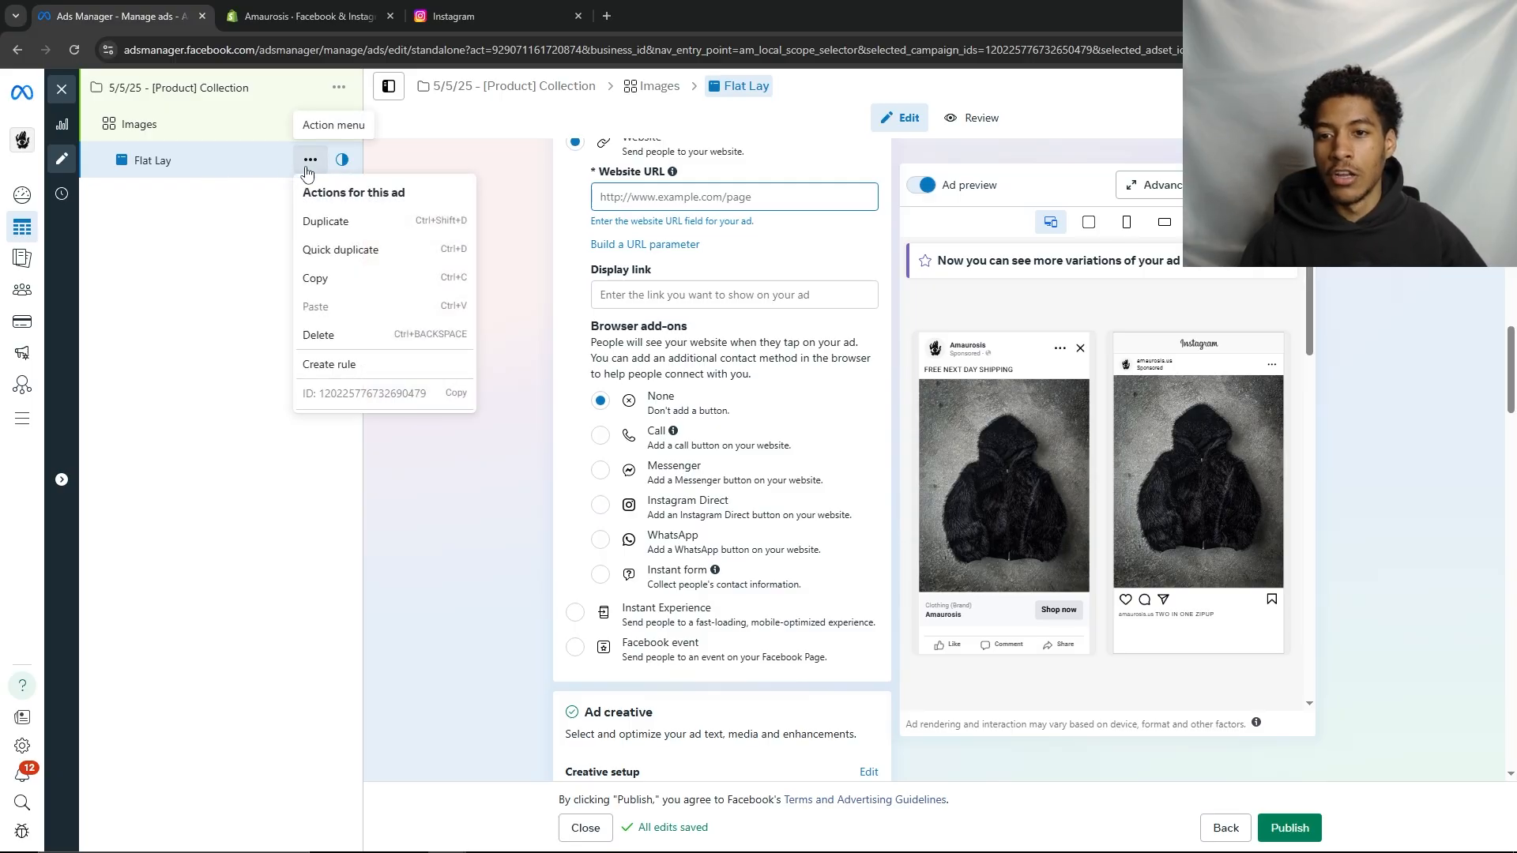
{"action": "left_click", "coordinate": [361, 251]}
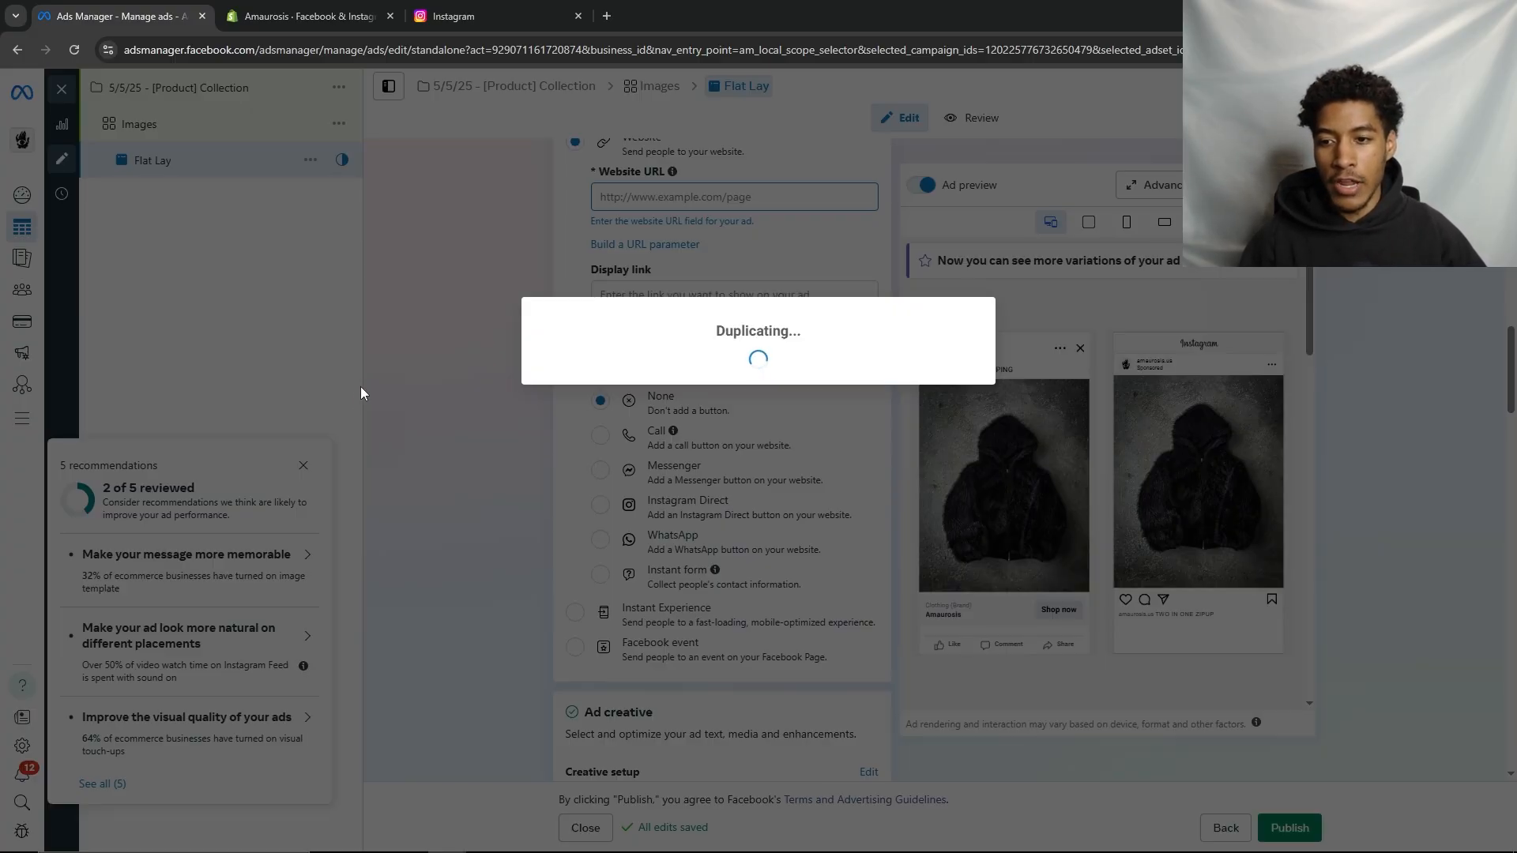
Replace the media of the duplicated ad with the account image Together.jpg
{"action": "scroll", "coordinate": [643, 417], "scroll_direction": "down", "scroll_amount": 7}
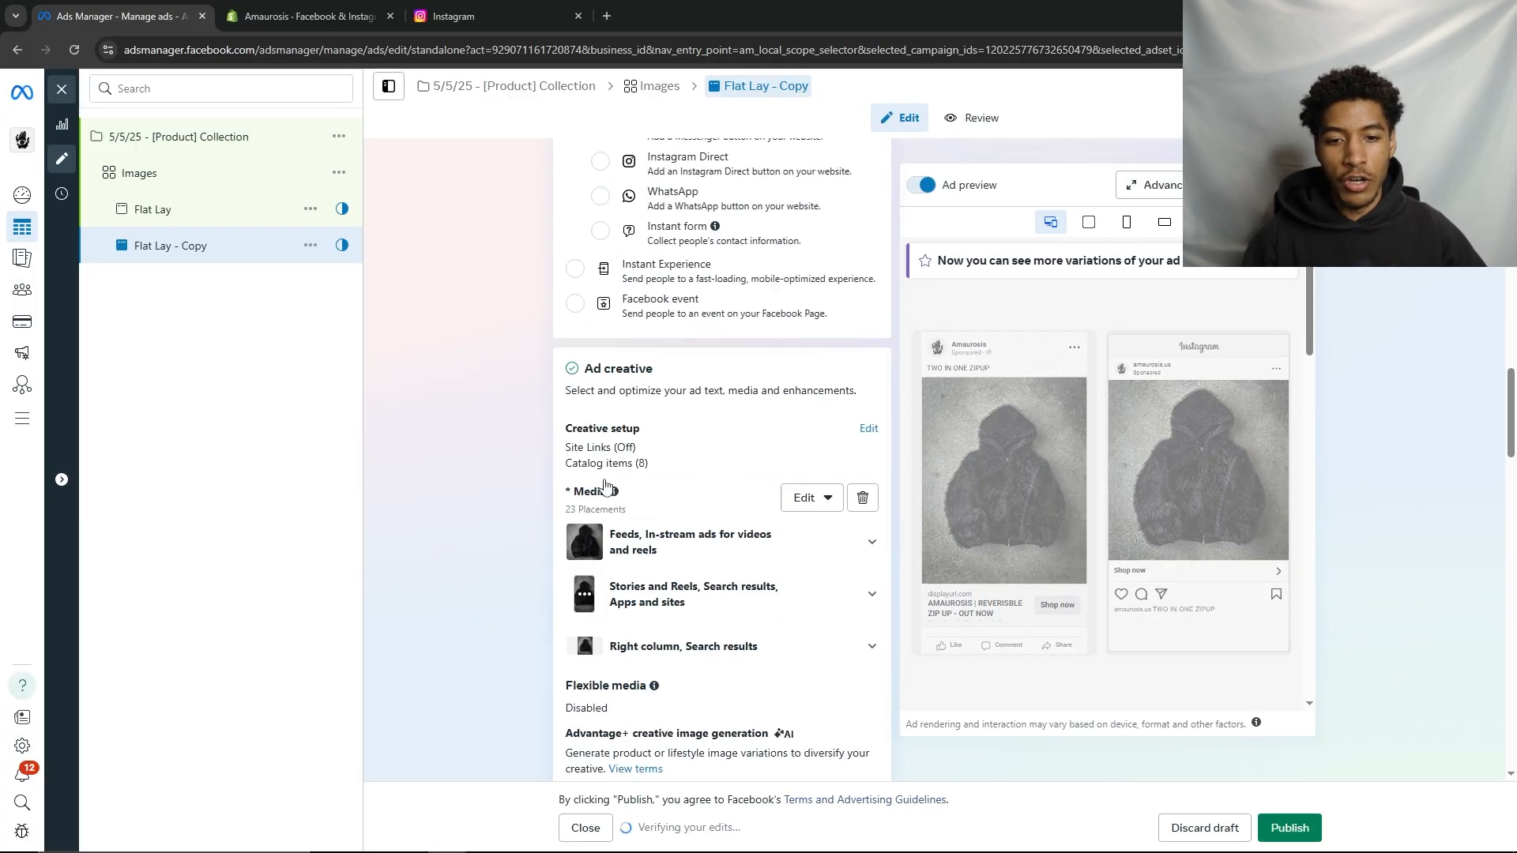
{"action": "left_click", "coordinate": [811, 288]}
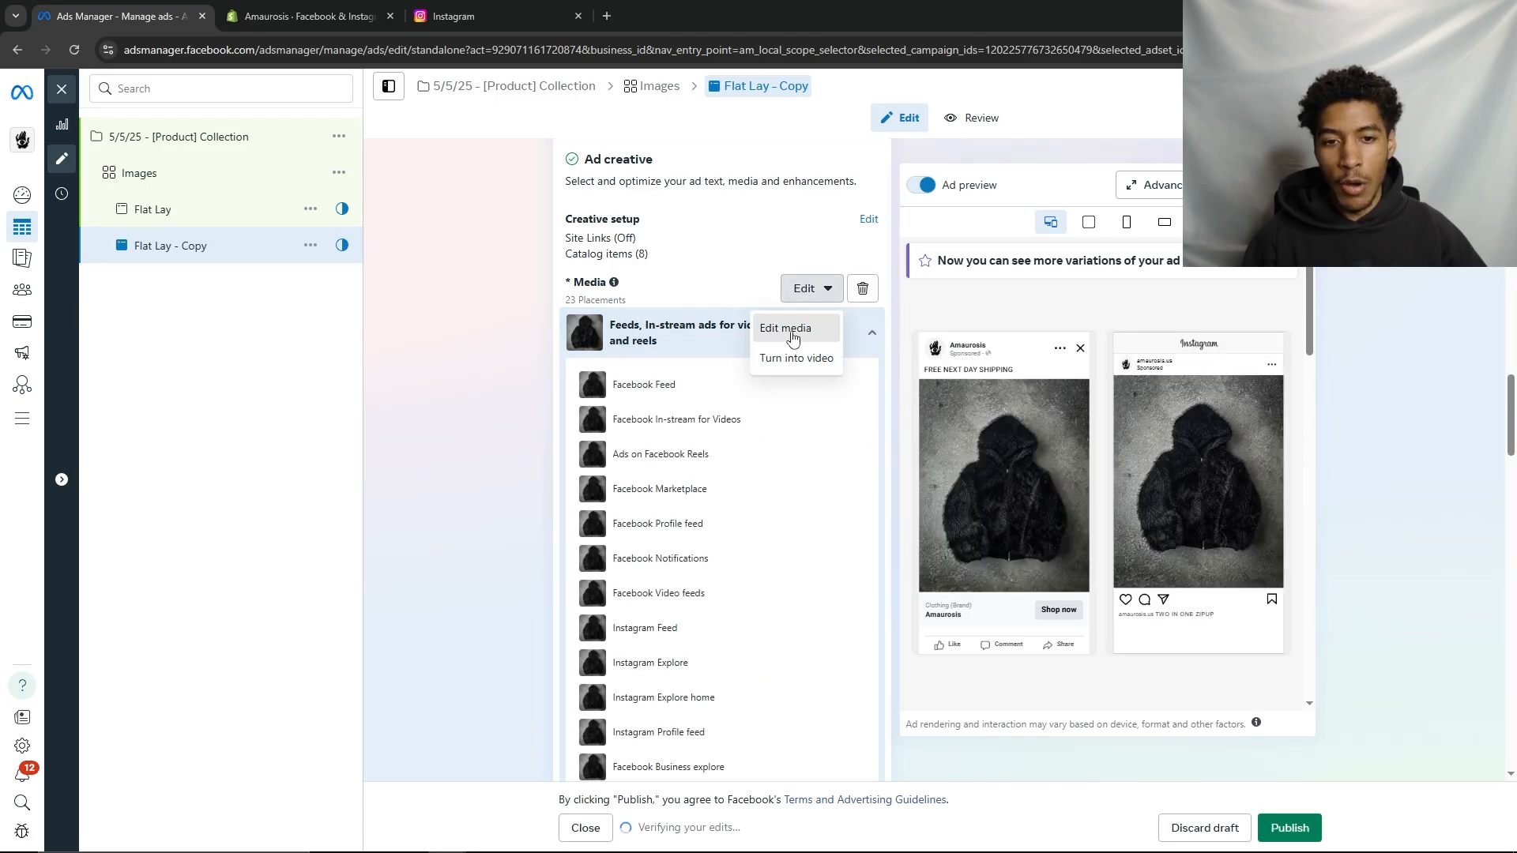
{"action": "left_click", "coordinate": [800, 327]}
{"action": "left_click", "coordinate": [600, 357]}
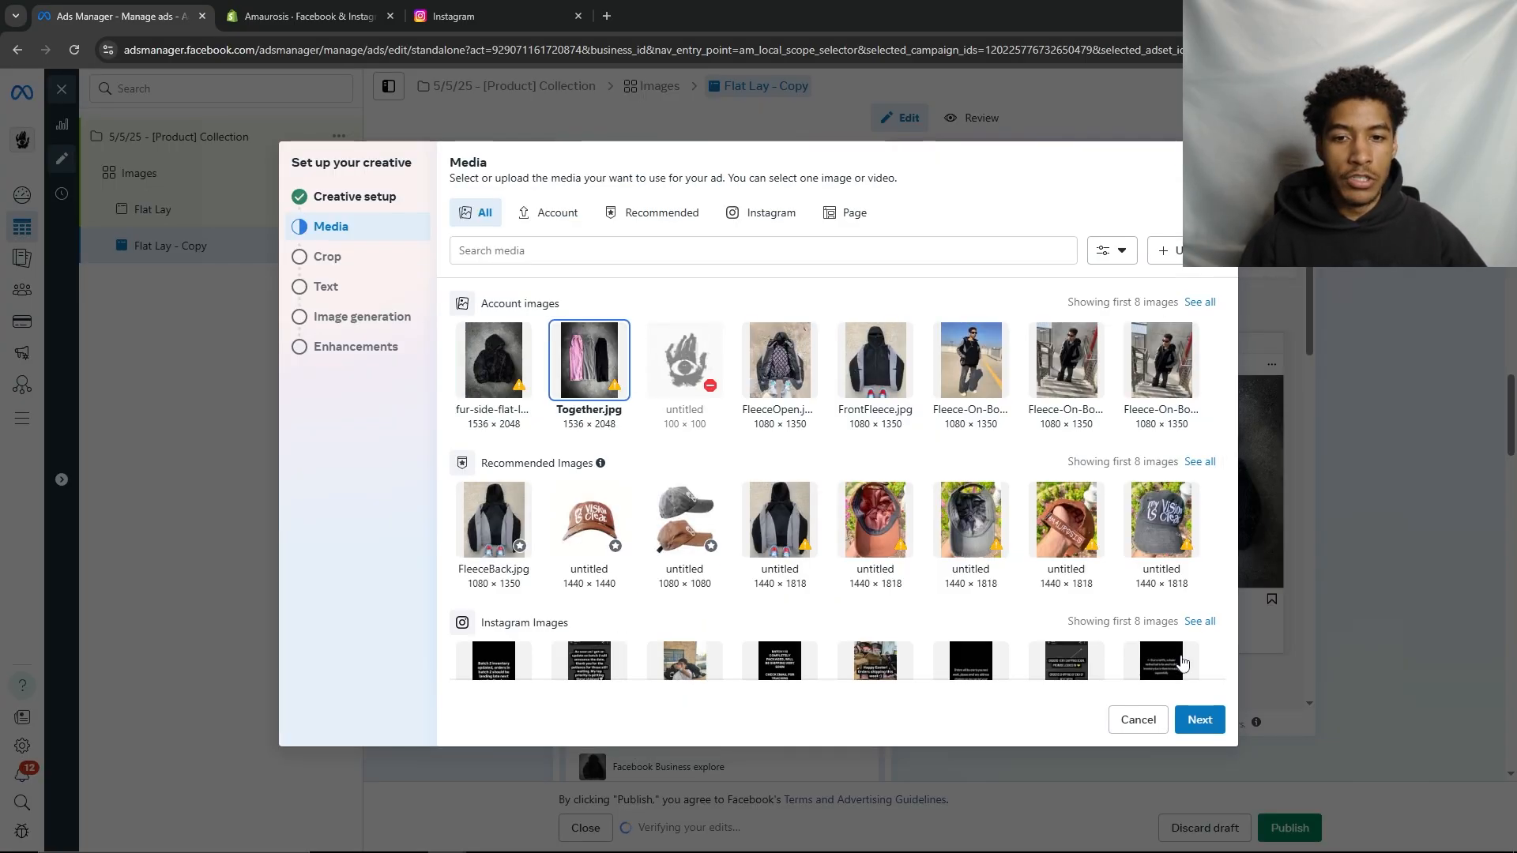
{"action": "left_click", "coordinate": [1199, 720]}
Reposition the square 1:1 crop to frame all three pairs of sweatpants and apply it
{"action": "left_click", "coordinate": [507, 573]}
{"action": "left_click_drag", "start_coordinate": [790, 429], "coordinate": [795, 475]}
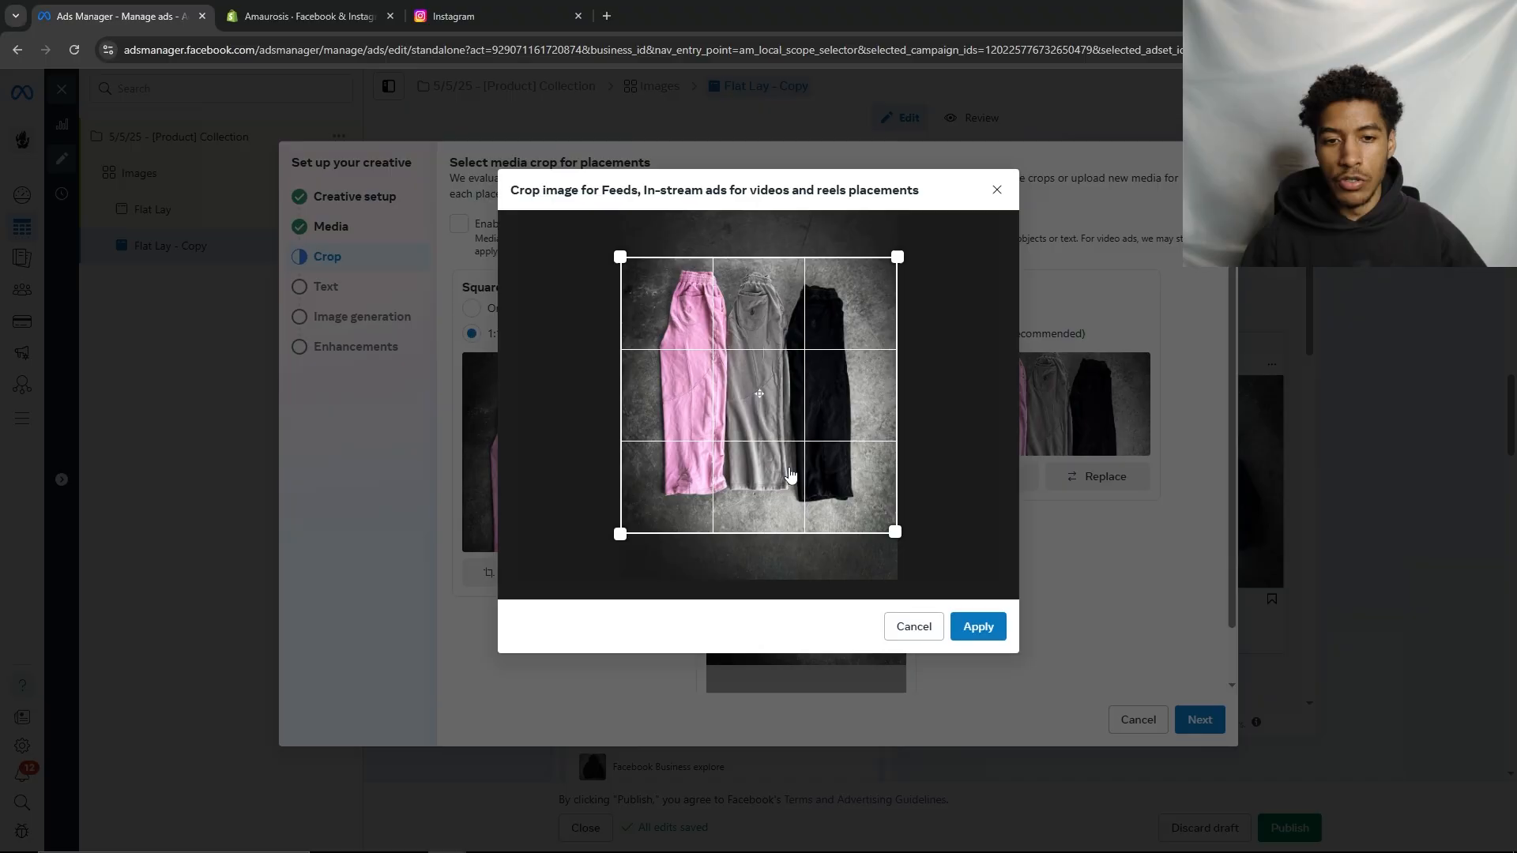
{"action": "left_click", "coordinate": [980, 626]}
Set the vertical placement to the 9:16 ratio and center its crop on the three pairs of sweatpants
{"action": "left_click", "coordinate": [716, 333]}
{"action": "scroll", "coordinate": [726, 474], "scroll_direction": "down", "scroll_amount": 1}
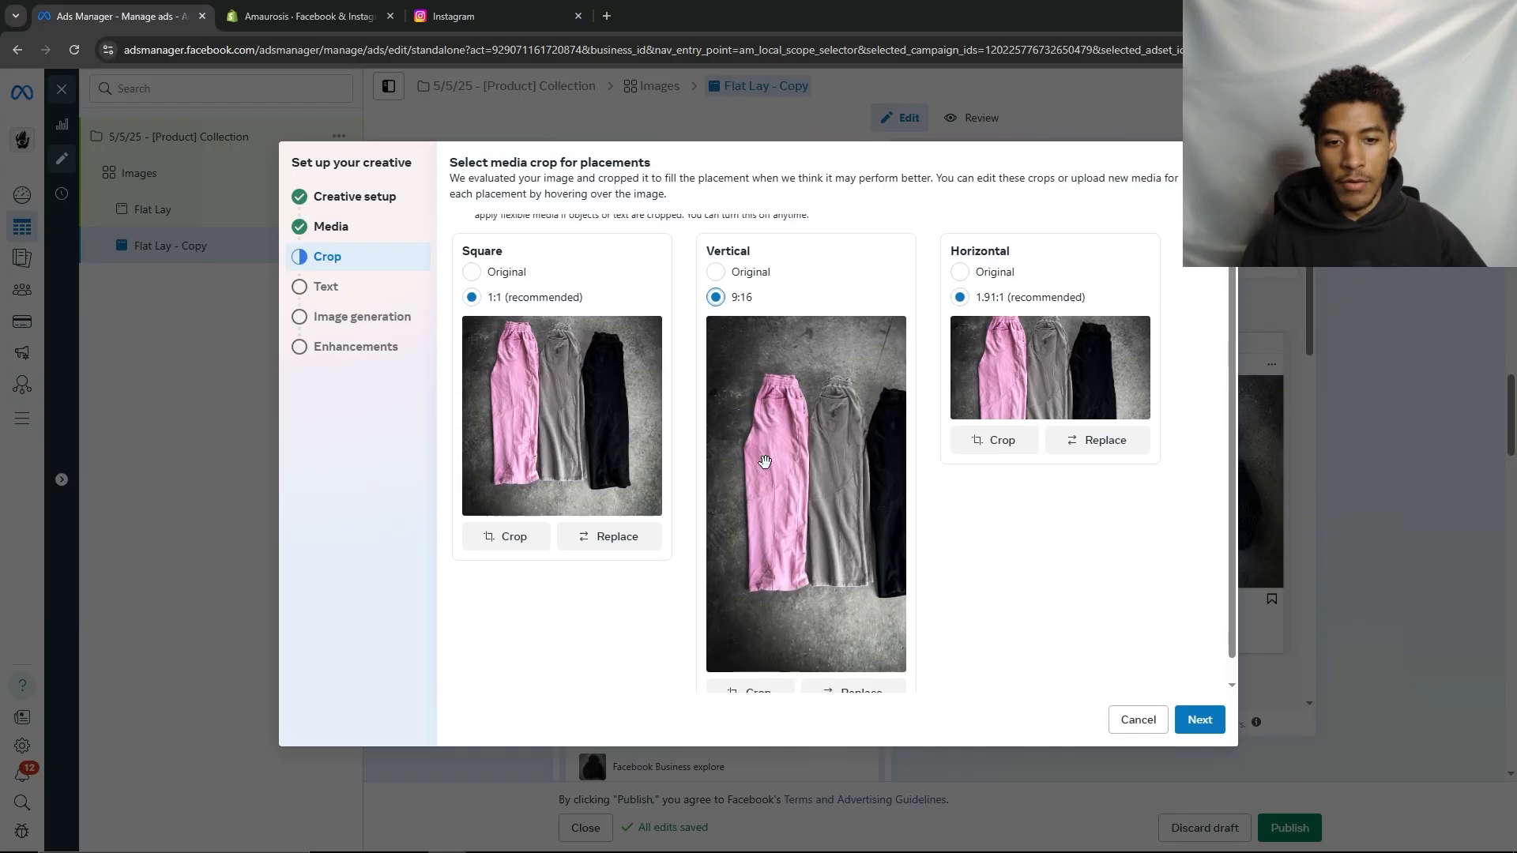
{"action": "left_click", "coordinate": [748, 669]}
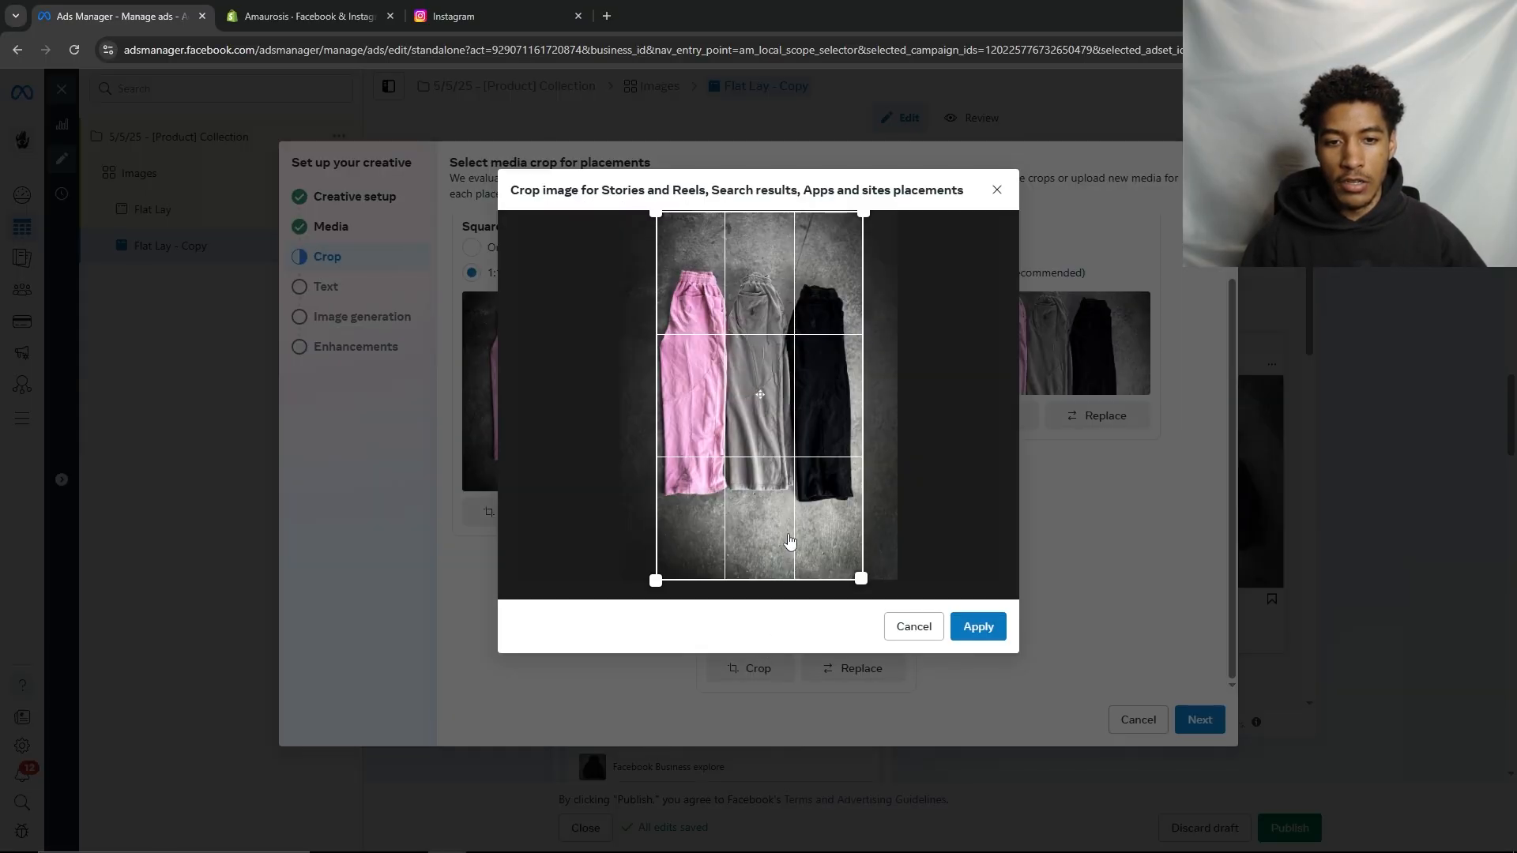
{"action": "left_click", "coordinate": [979, 626]}
Adjust the horizontal 1.91:1 crop for the right column placements, apply it and continue to the text settings
{"action": "left_click", "coordinate": [994, 416]}
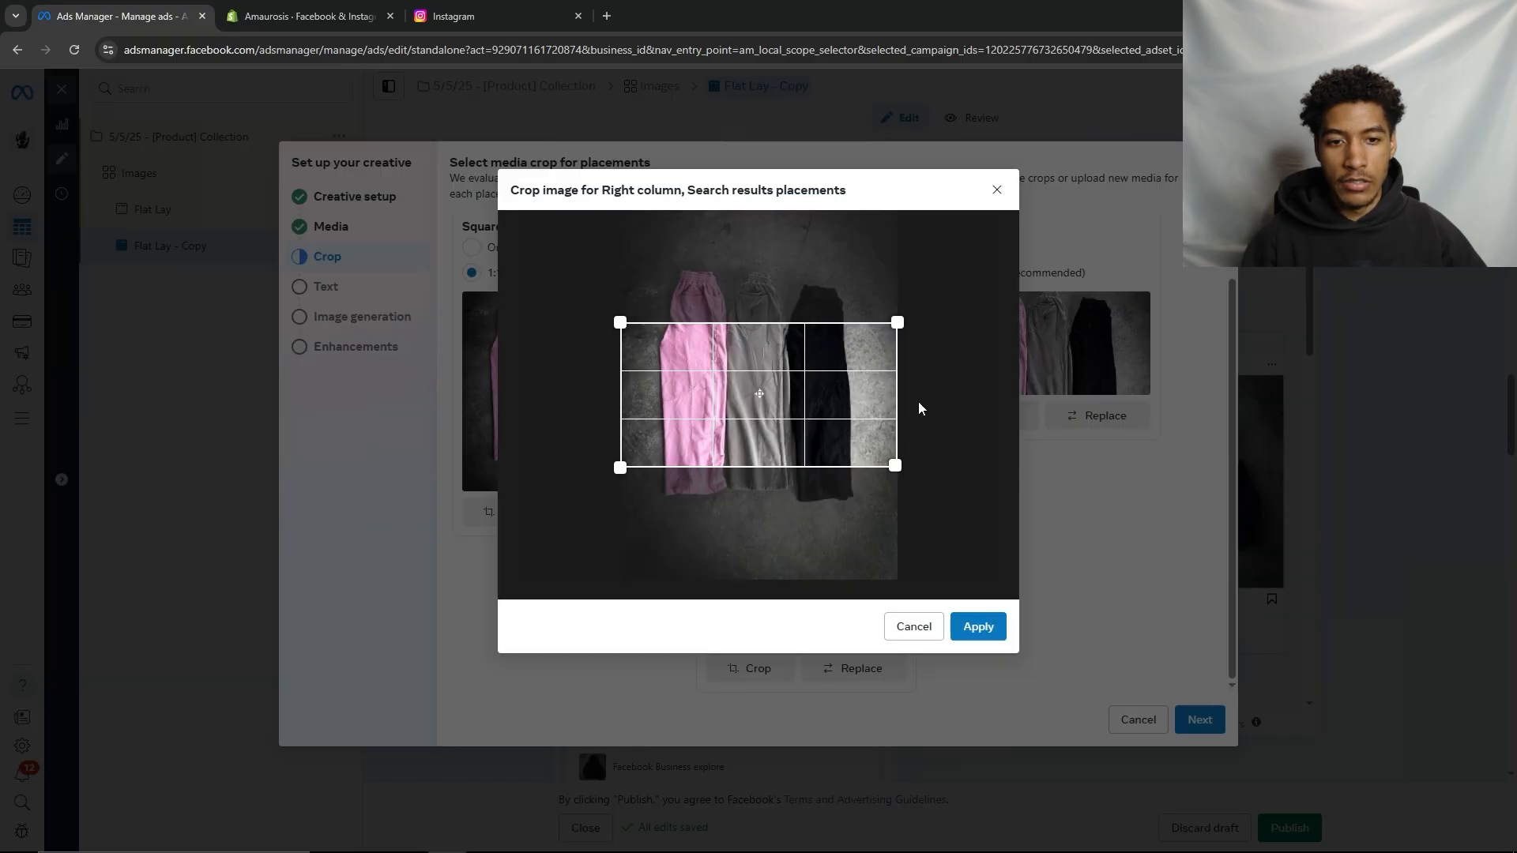
{"action": "left_click_drag", "start_coordinate": [837, 427], "coordinate": [866, 368]}
{"action": "left_click", "coordinate": [978, 627]}
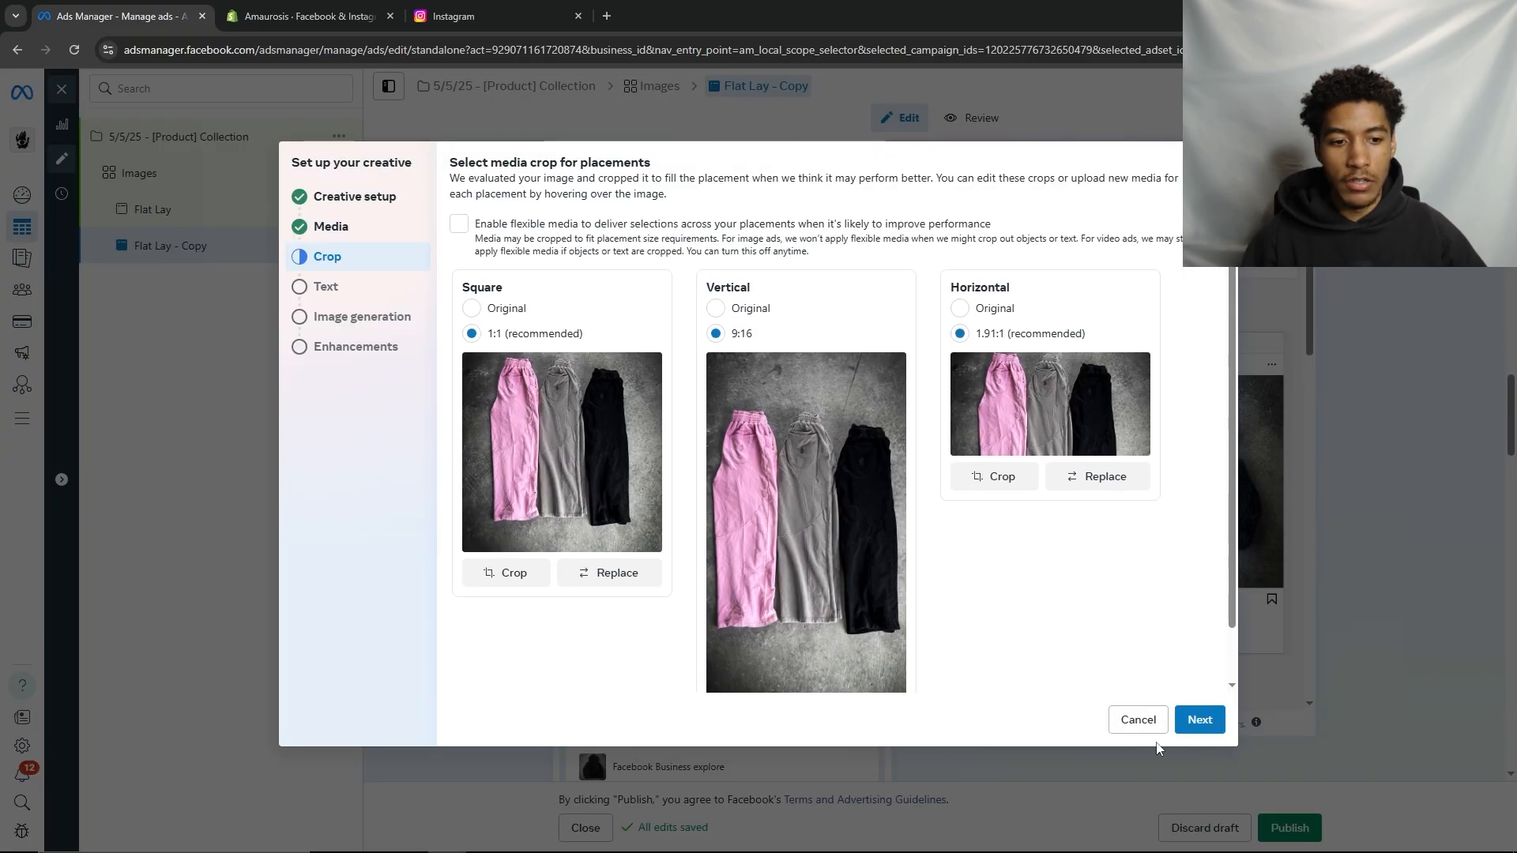
{"action": "left_click", "coordinate": [1199, 720]}
Review the duplicated ad's primary texts, headline and generated headline suggestions
{"action": "left_click", "coordinate": [1004, 359]}
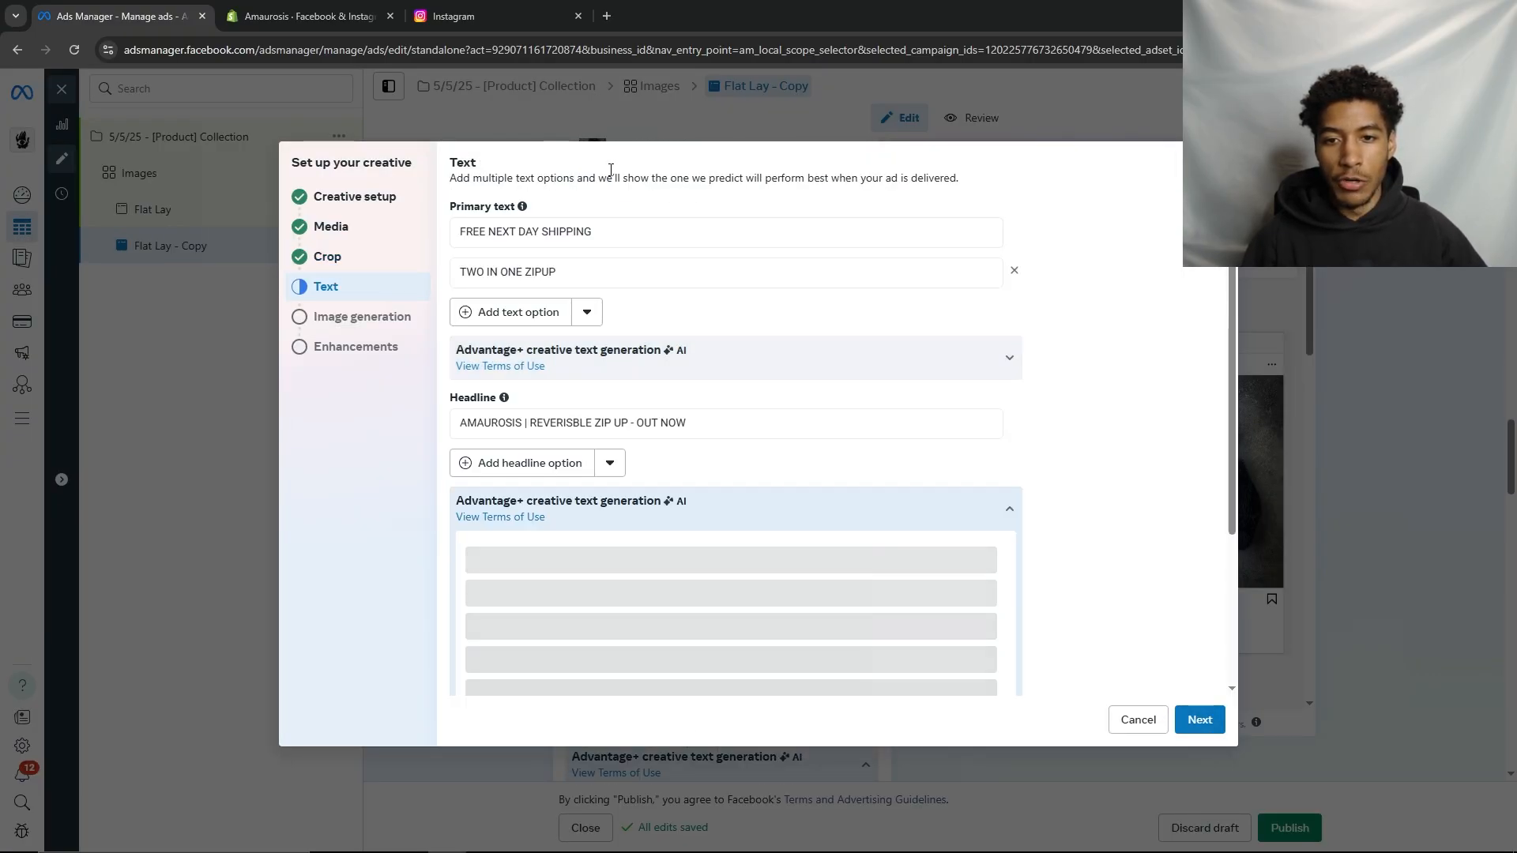
{"action": "scroll", "coordinate": [893, 457], "scroll_direction": "down", "scroll_amount": 3}
{"action": "scroll", "coordinate": [767, 455], "scroll_direction": "up", "scroll_amount": 3}
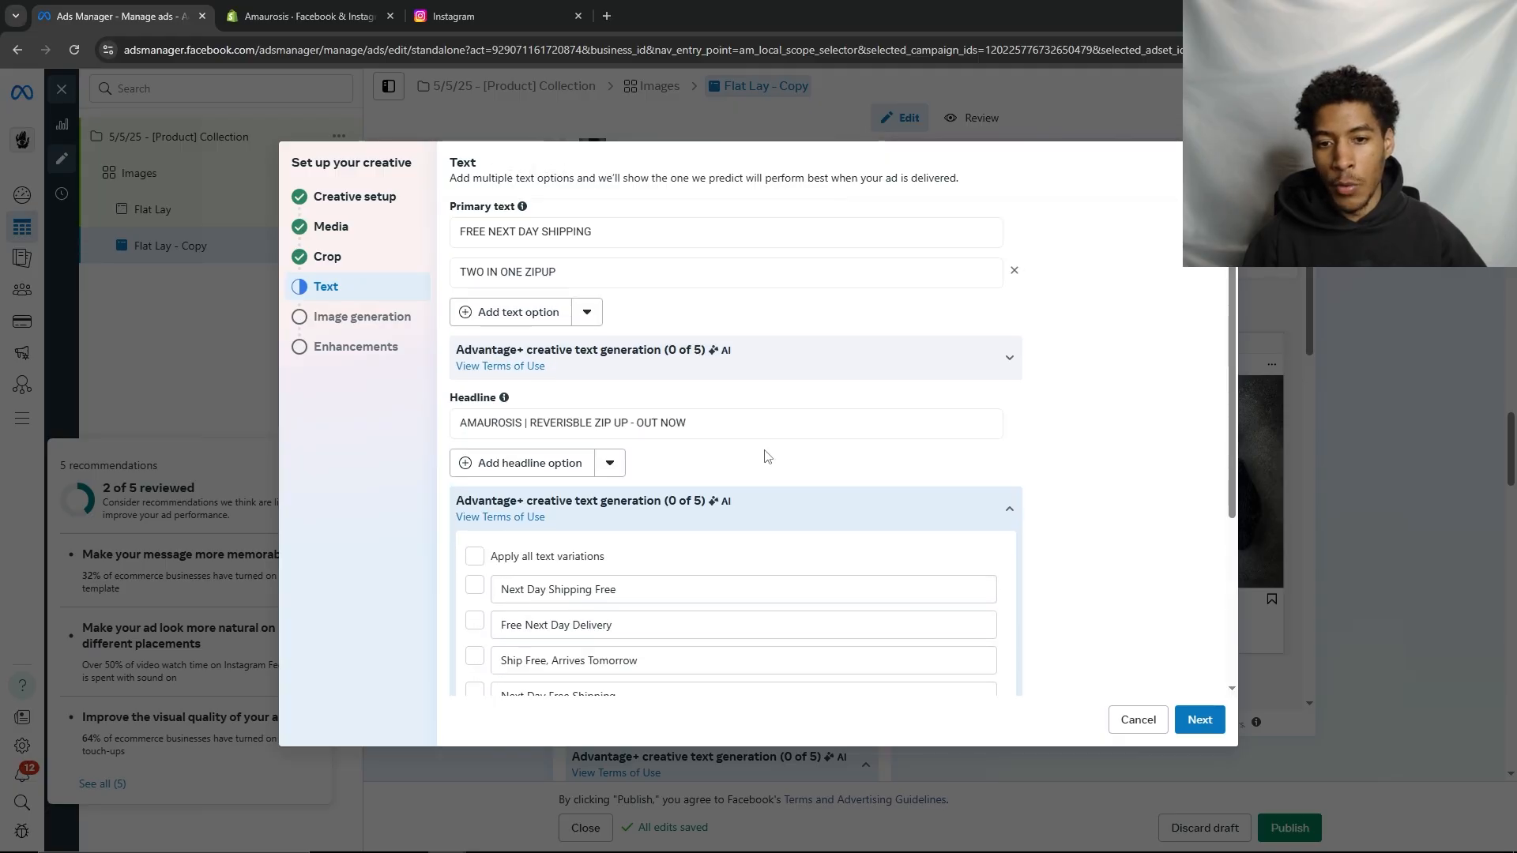
{"action": "left_click_drag", "start_coordinate": [527, 422], "coordinate": [706, 405]}
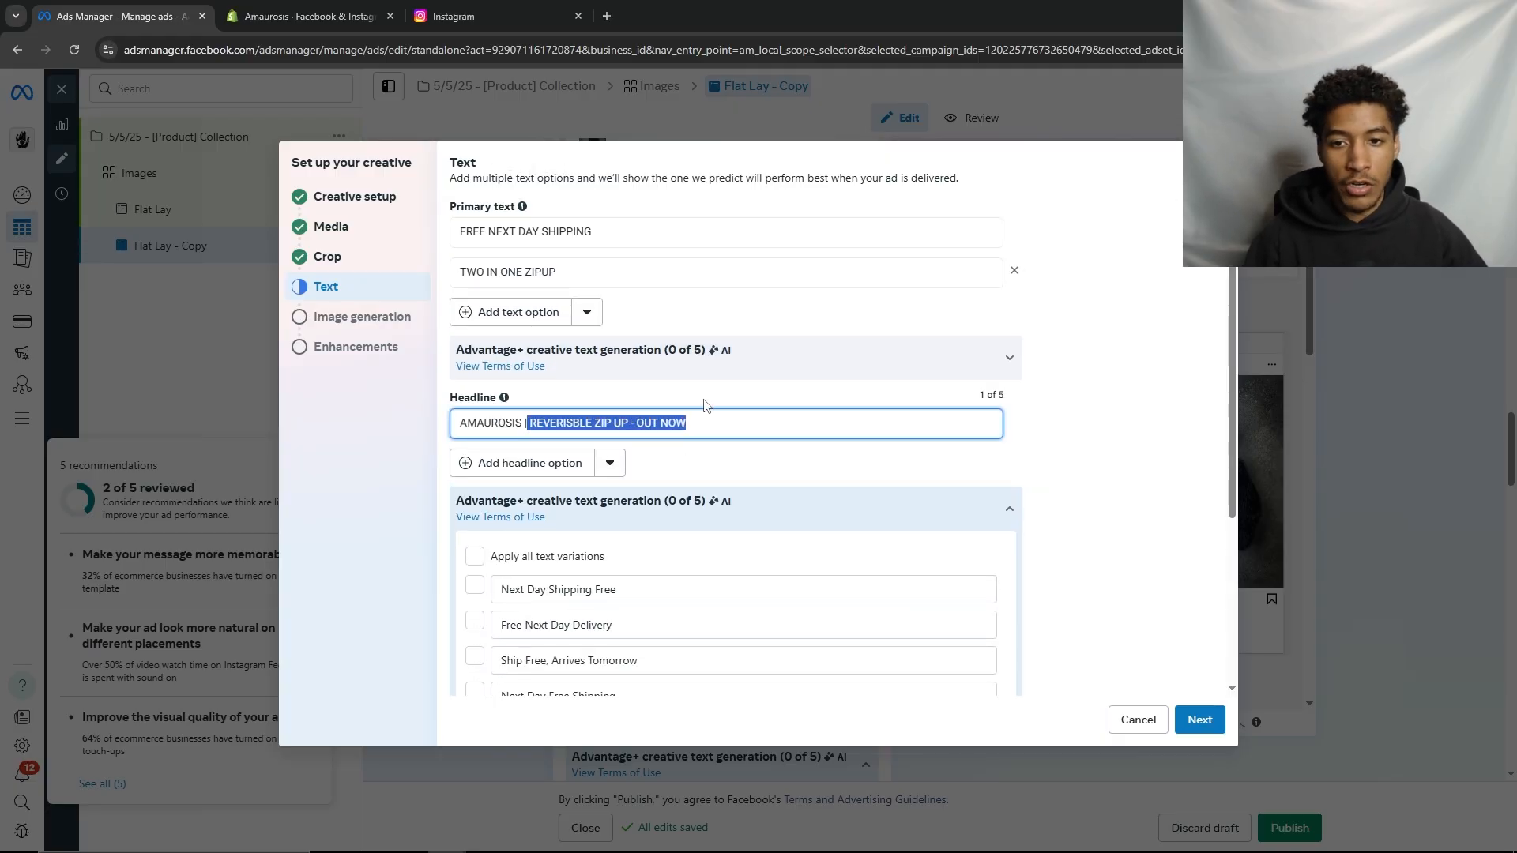
{"action": "left_click_drag", "start_coordinate": [466, 271], "coordinate": [460, 230]}
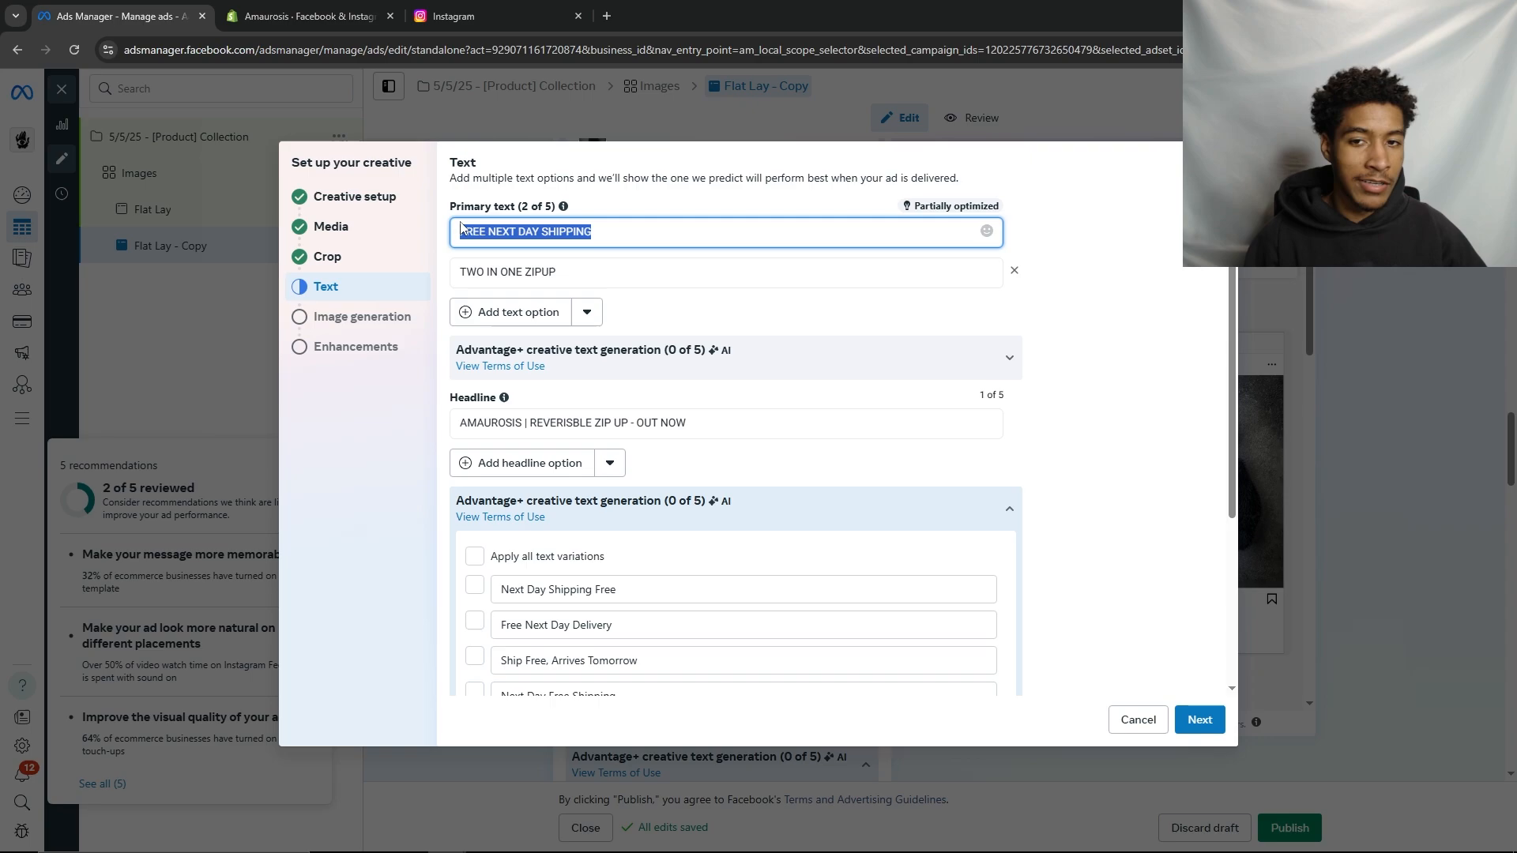
Keep the existing texts, skip image generation and finish the creative setup with the creative enhancements left off
{"action": "left_click", "coordinate": [1196, 719]}
{"action": "left_click", "coordinate": [1159, 719]}
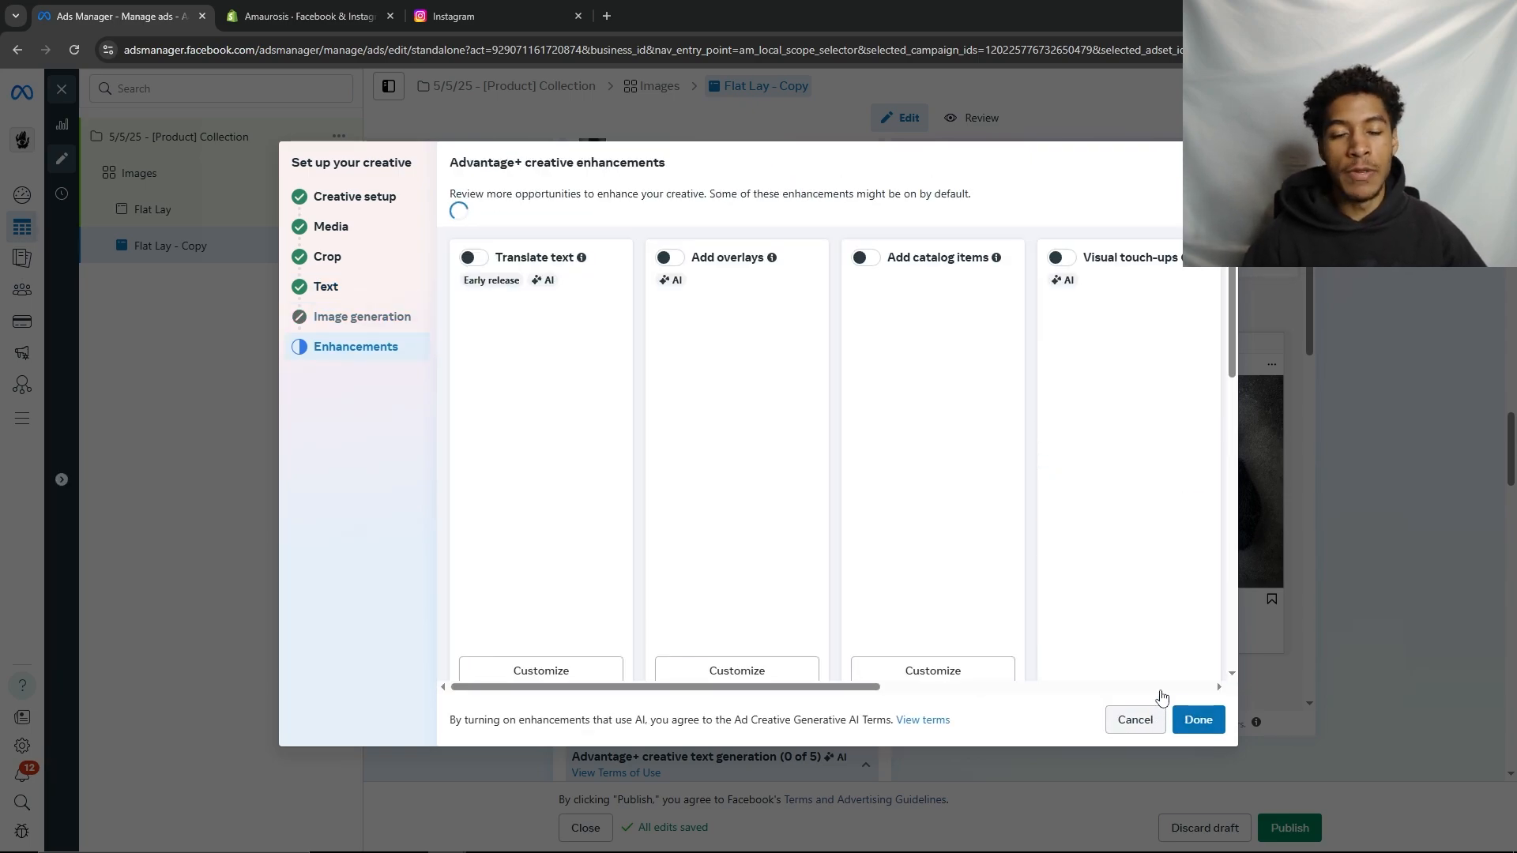
{"action": "scroll", "coordinate": [869, 455], "scroll_direction": "down", "scroll_amount": 6}
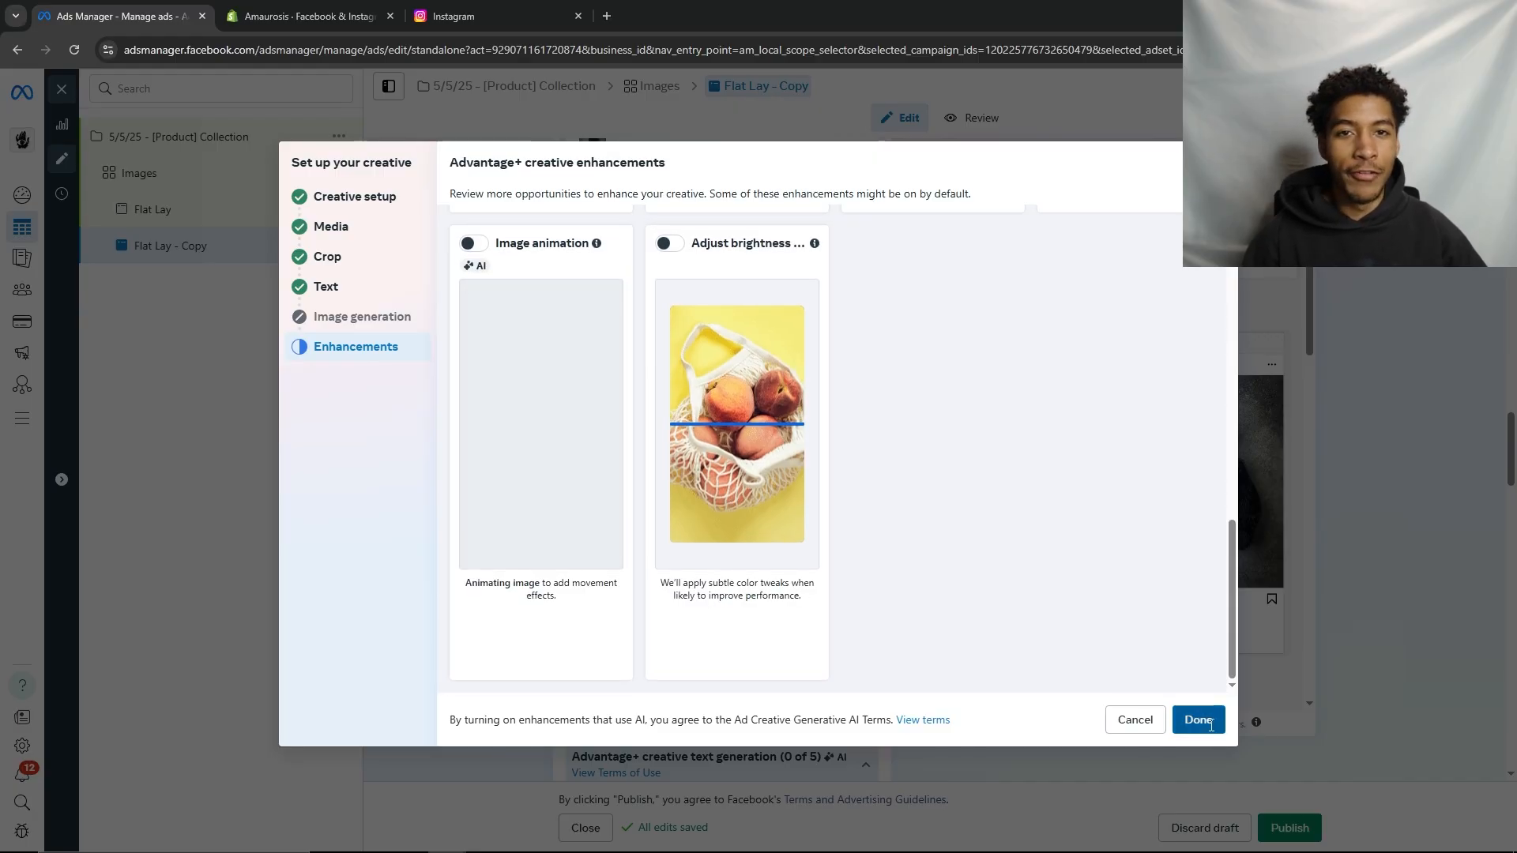
{"action": "left_click", "coordinate": [1198, 720]}
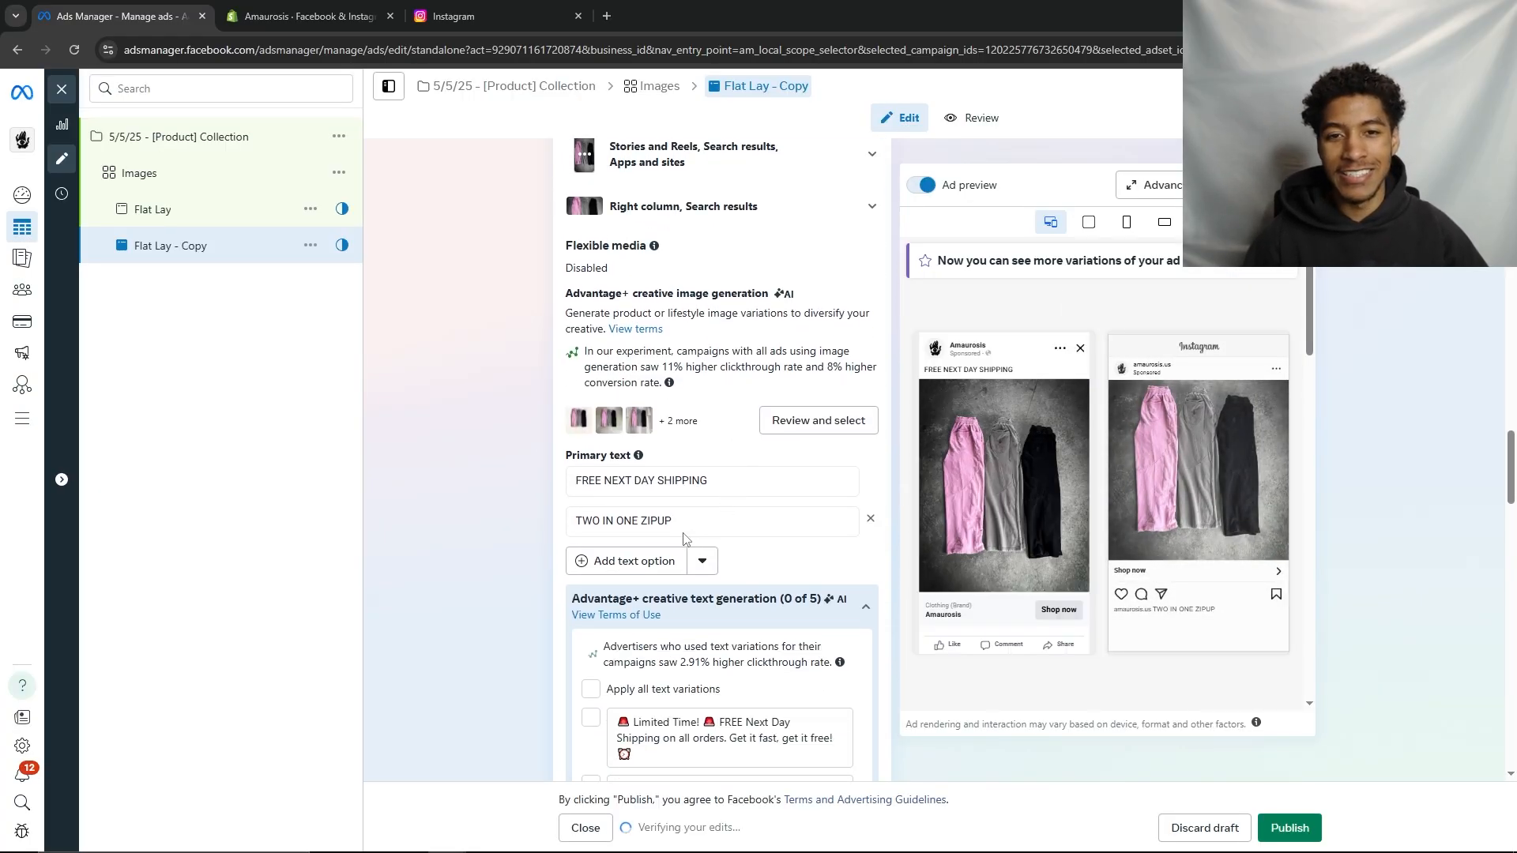
Rename the duplicated ad as "Flat Lay sweatpants"
{"action": "scroll", "coordinate": [542, 318], "scroll_direction": "up", "scroll_amount": 10}
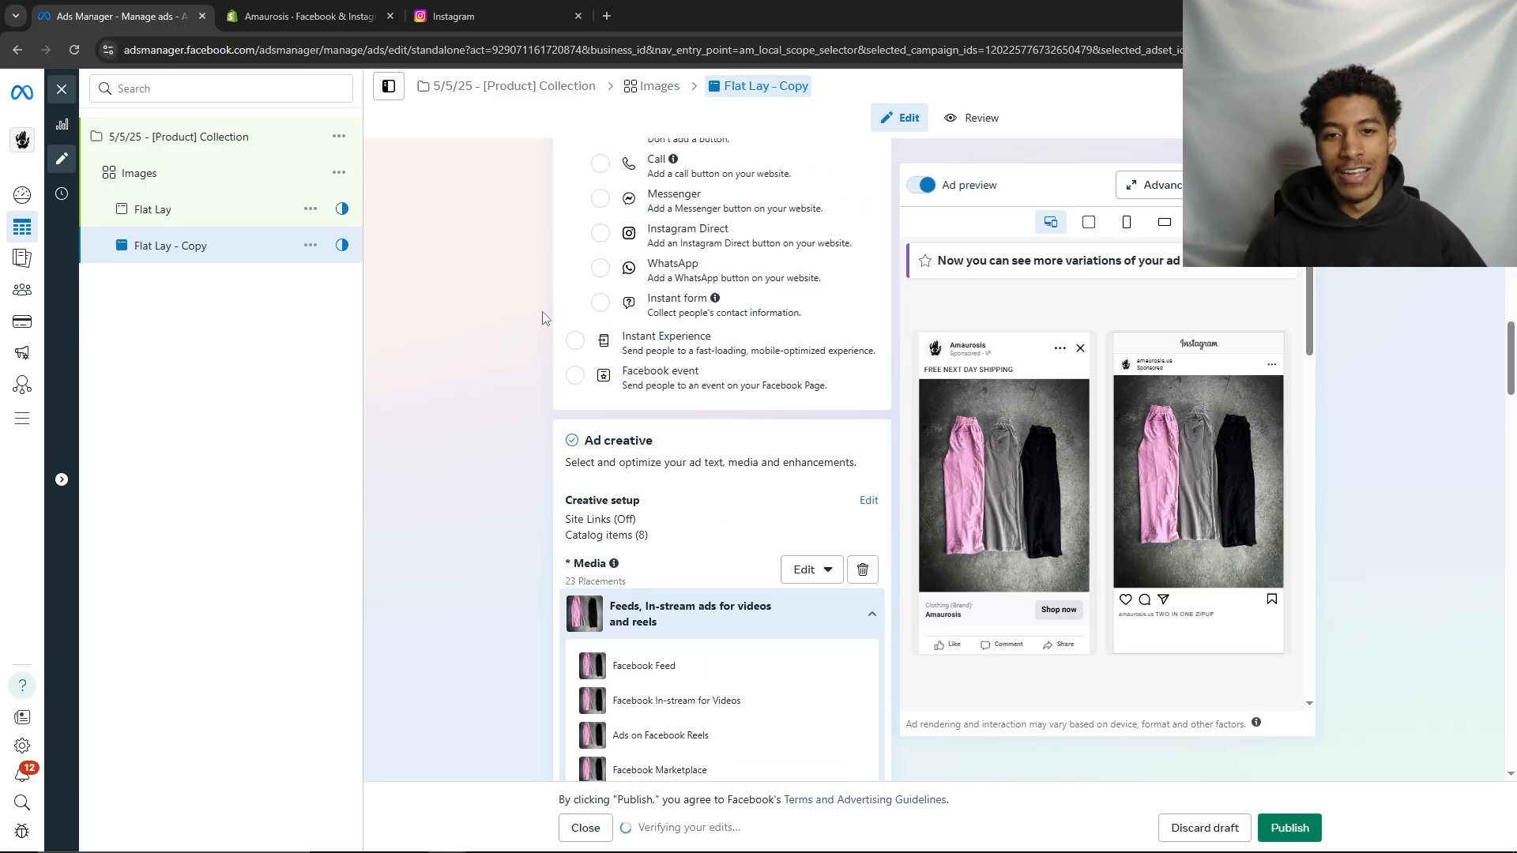
{"action": "scroll", "coordinate": [543, 317], "scroll_direction": "up", "scroll_amount": 10}
{"action": "left_click_drag", "start_coordinate": [648, 203], "coordinate": [610, 197]}
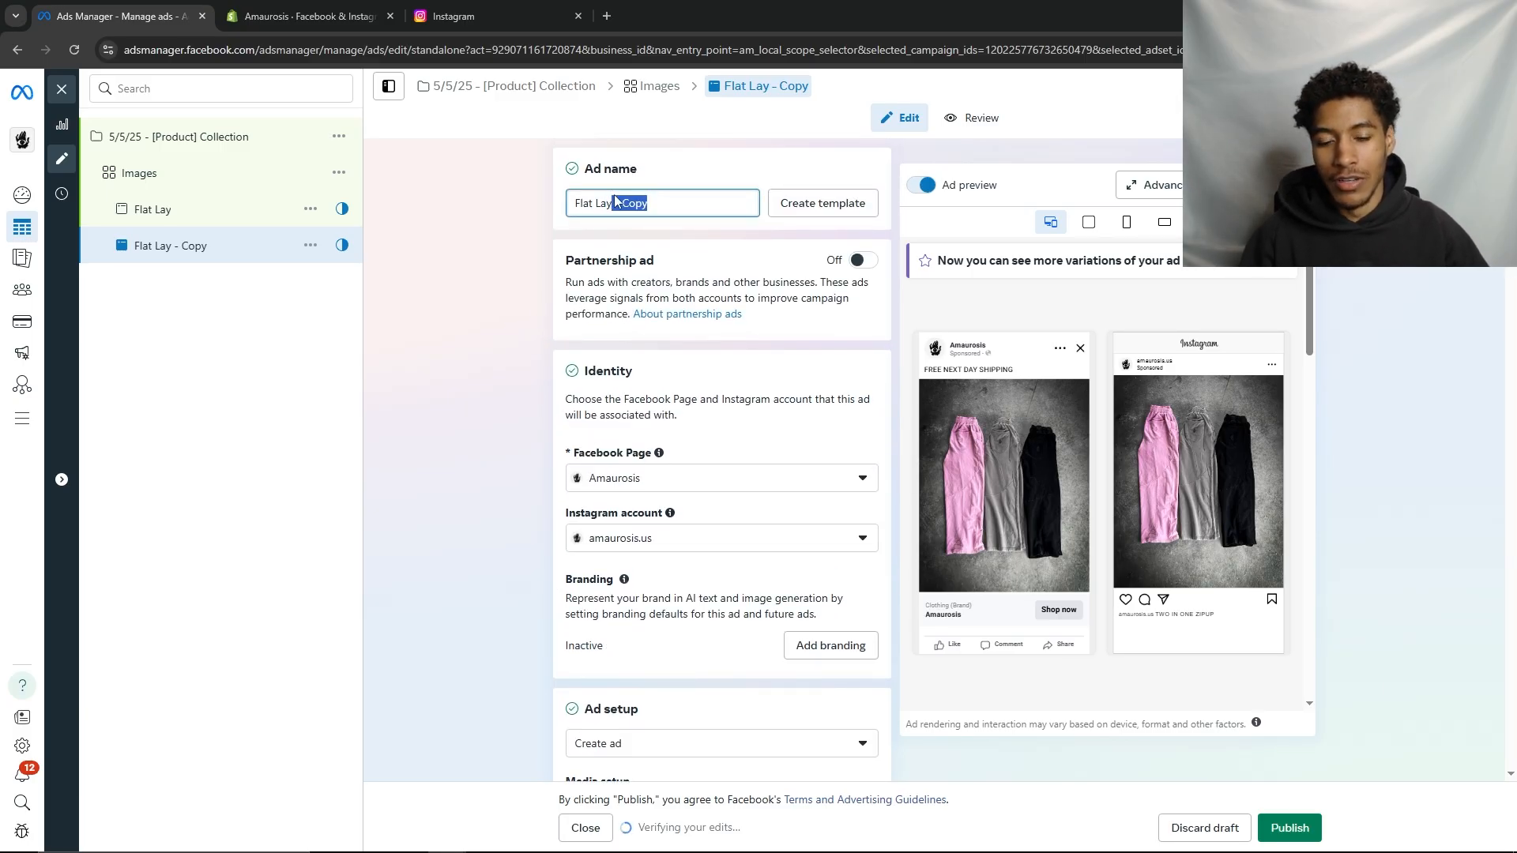
{"action": "key", "text": "Right"}
{"action": "key", "text": "BackSpace"}
{"action": "key", "text": "BackSpace"}
{"action": "key", "text": "BackSpace"}
{"action": "key", "text": "BackSpace"}
{"action": "key", "text": "BackSpace"}
{"action": "key", "text": "BackSpace"}
{"action": "key", "text": "BackSpace"}
{"action": "key", "text": "BackSpace"}
{"action": "key", "text": "BackSpace"}
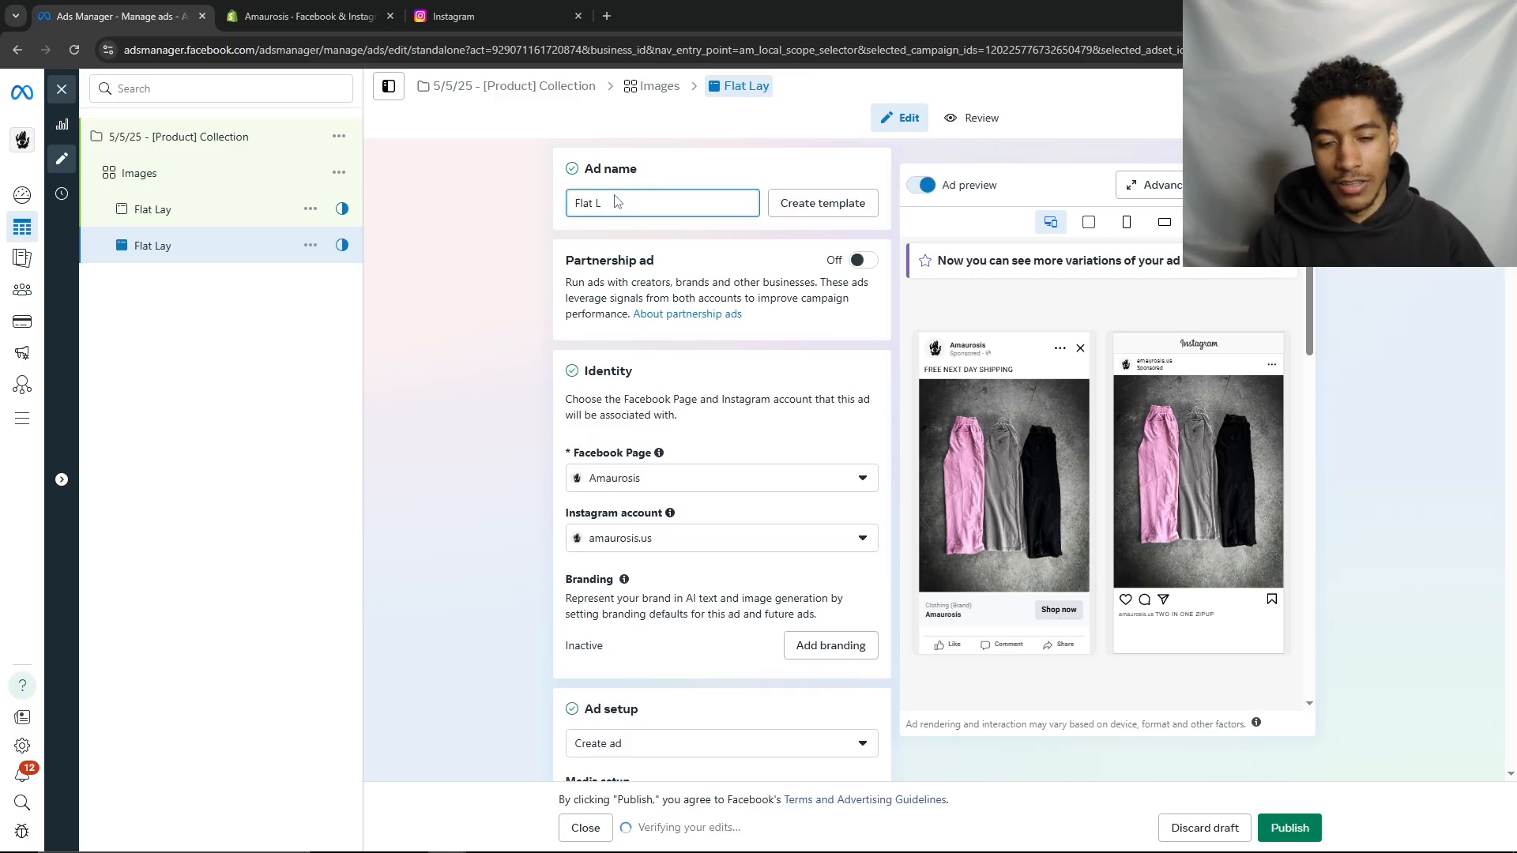
{"action": "type", "text": "ay Tweatpants"}
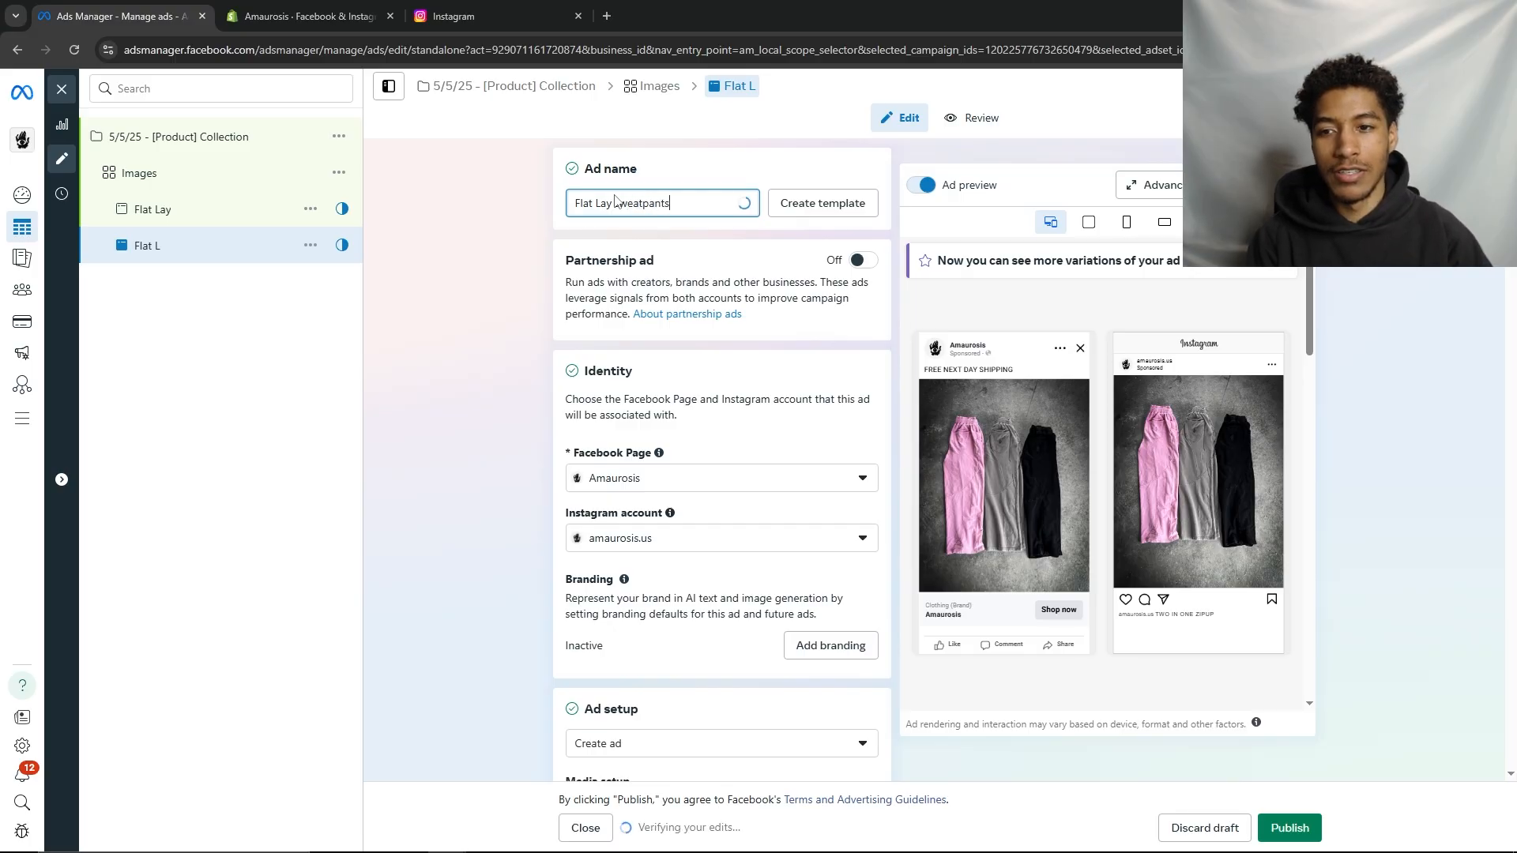
{"action": "left_click", "coordinate": [456, 277]}
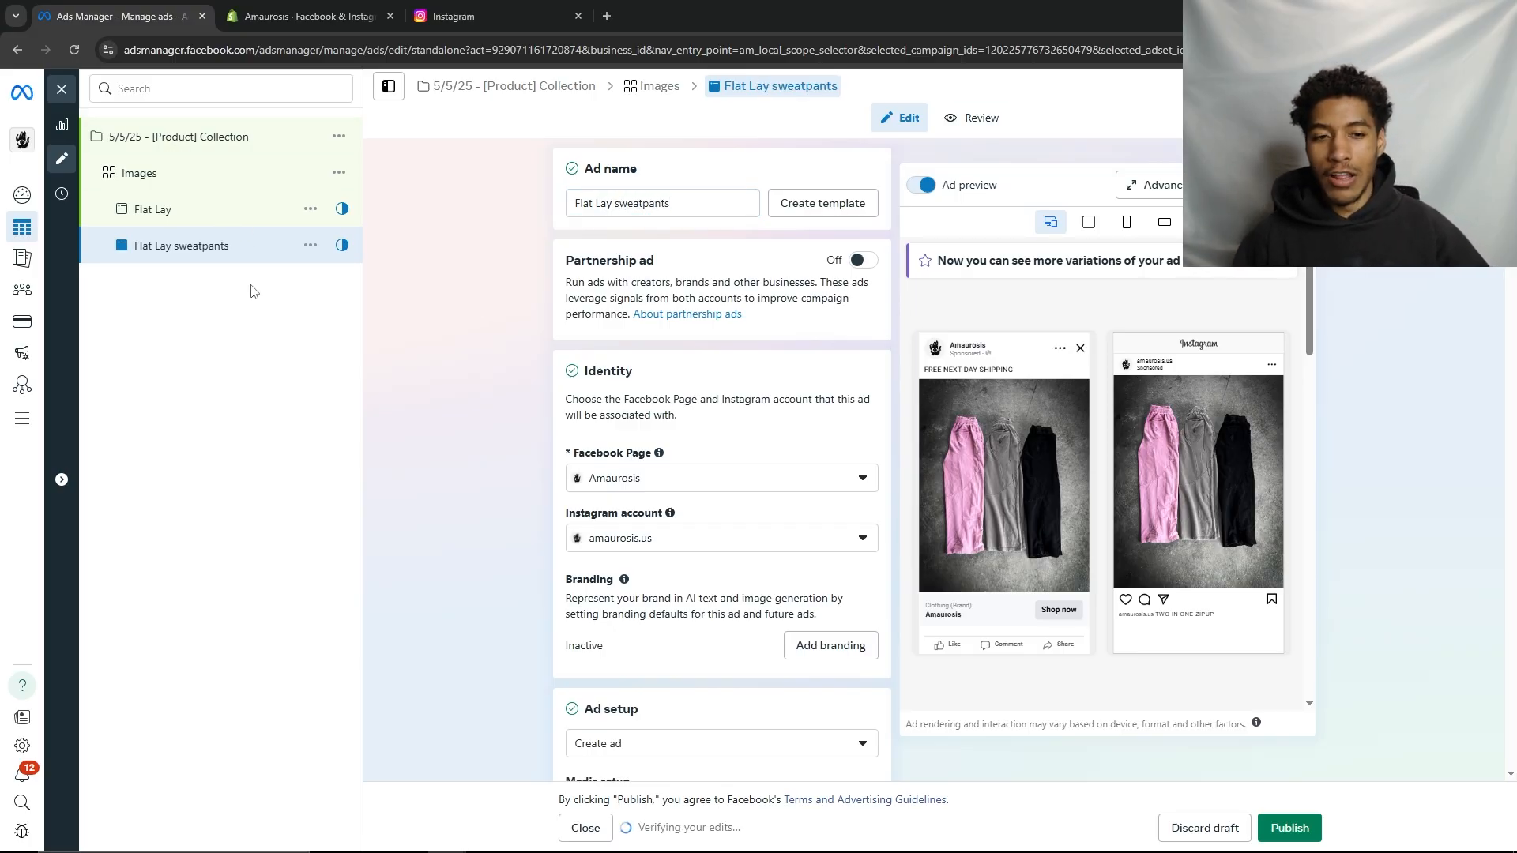
Rename the Images ad set as "flat lay Images"
{"action": "left_click", "coordinate": [183, 178]}
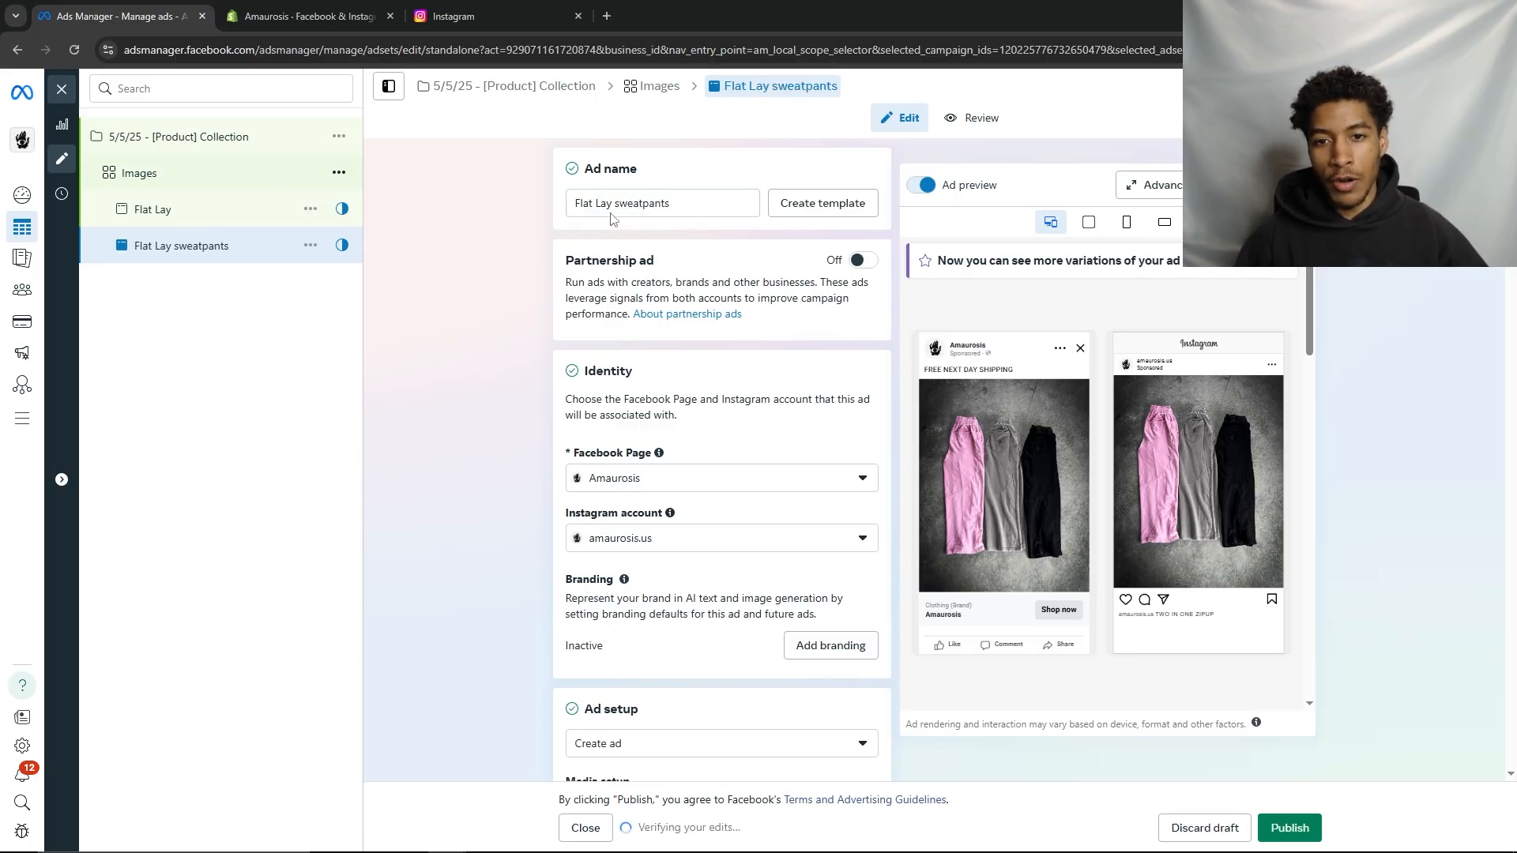
{"action": "type", "text": "flat lay Images"}
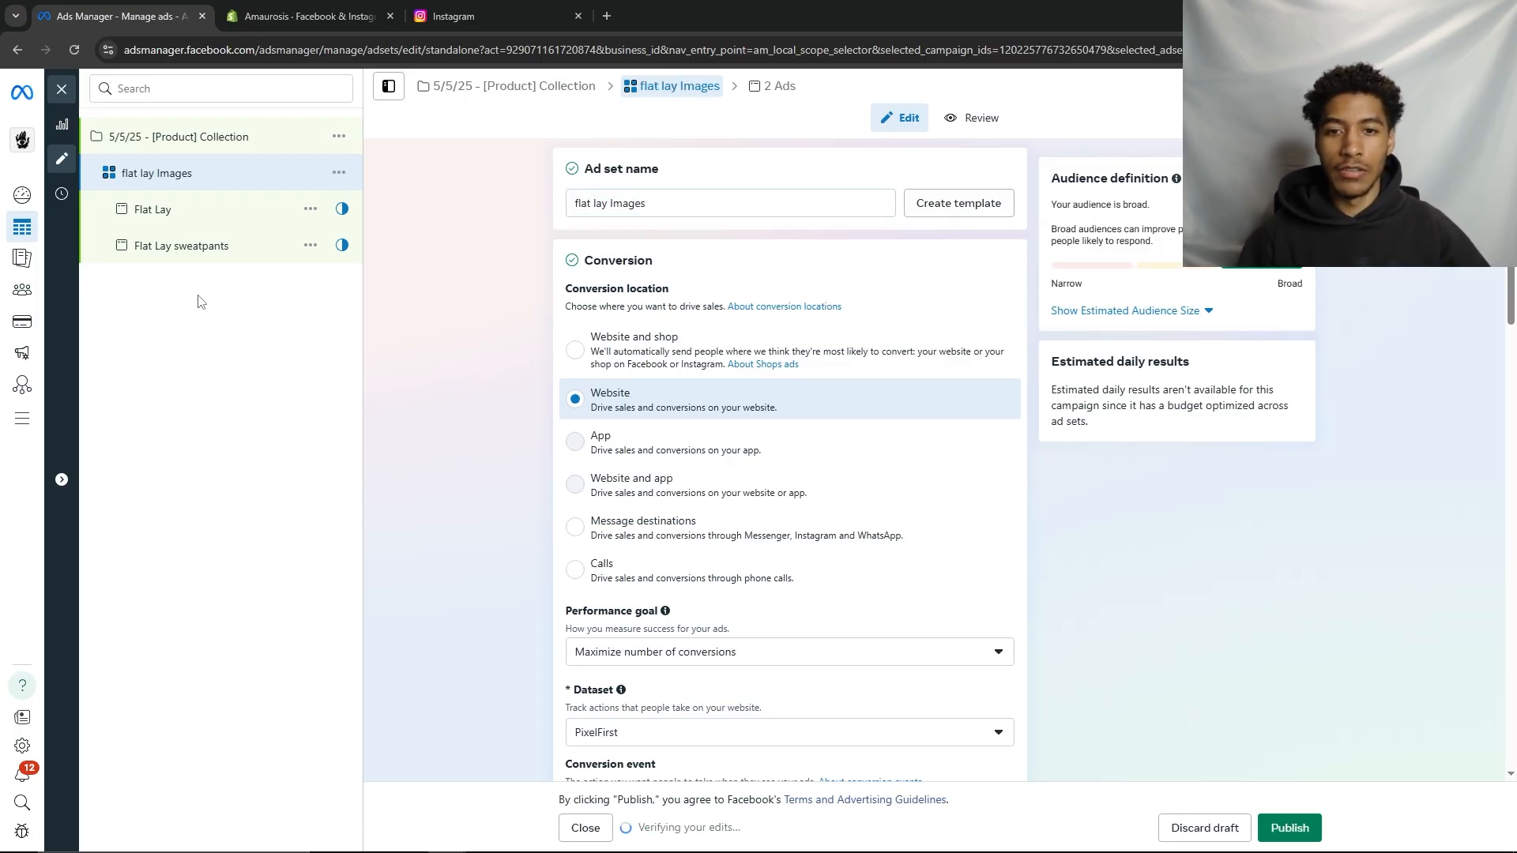
Quick duplicate the Flat Lay sweatpants ad, and quick duplicate the resulting copy, to add two more ads
{"action": "left_click", "coordinate": [207, 245]}
{"action": "left_click", "coordinate": [310, 246]}
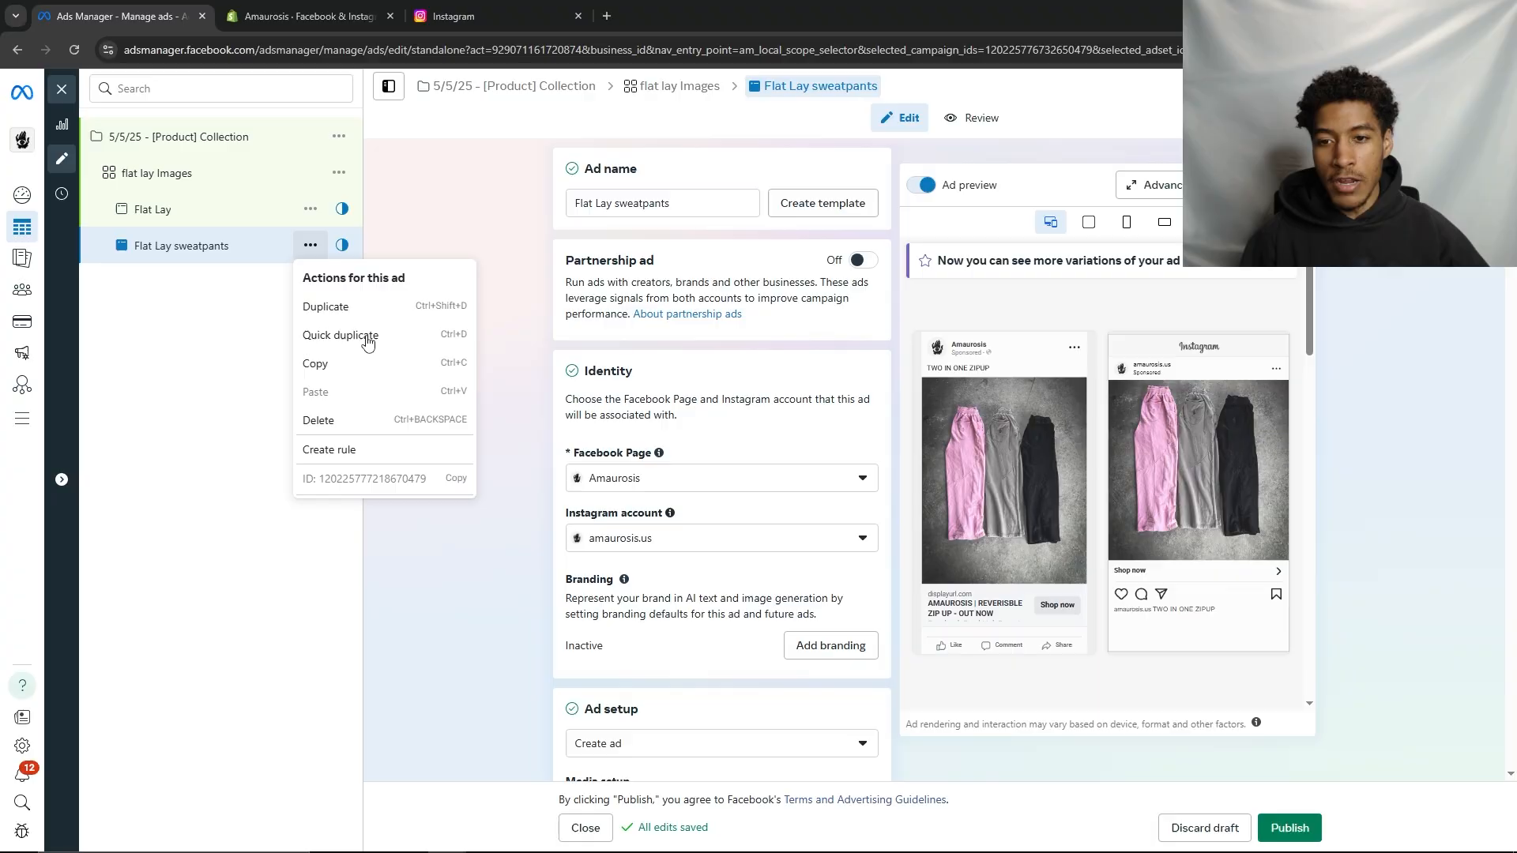
{"action": "left_click", "coordinate": [351, 333]}
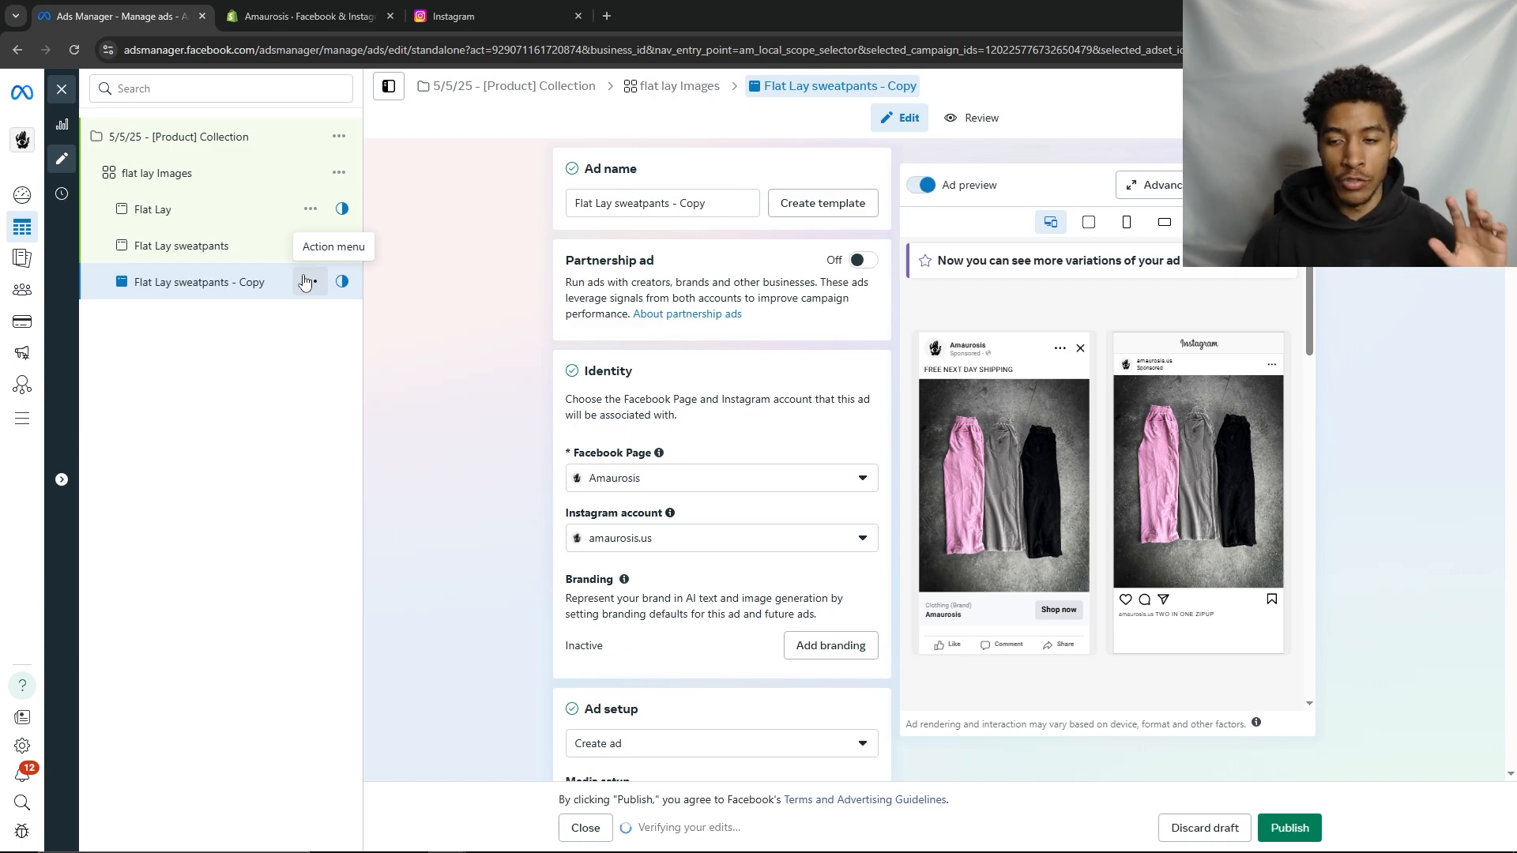
{"action": "left_click", "coordinate": [308, 282]}
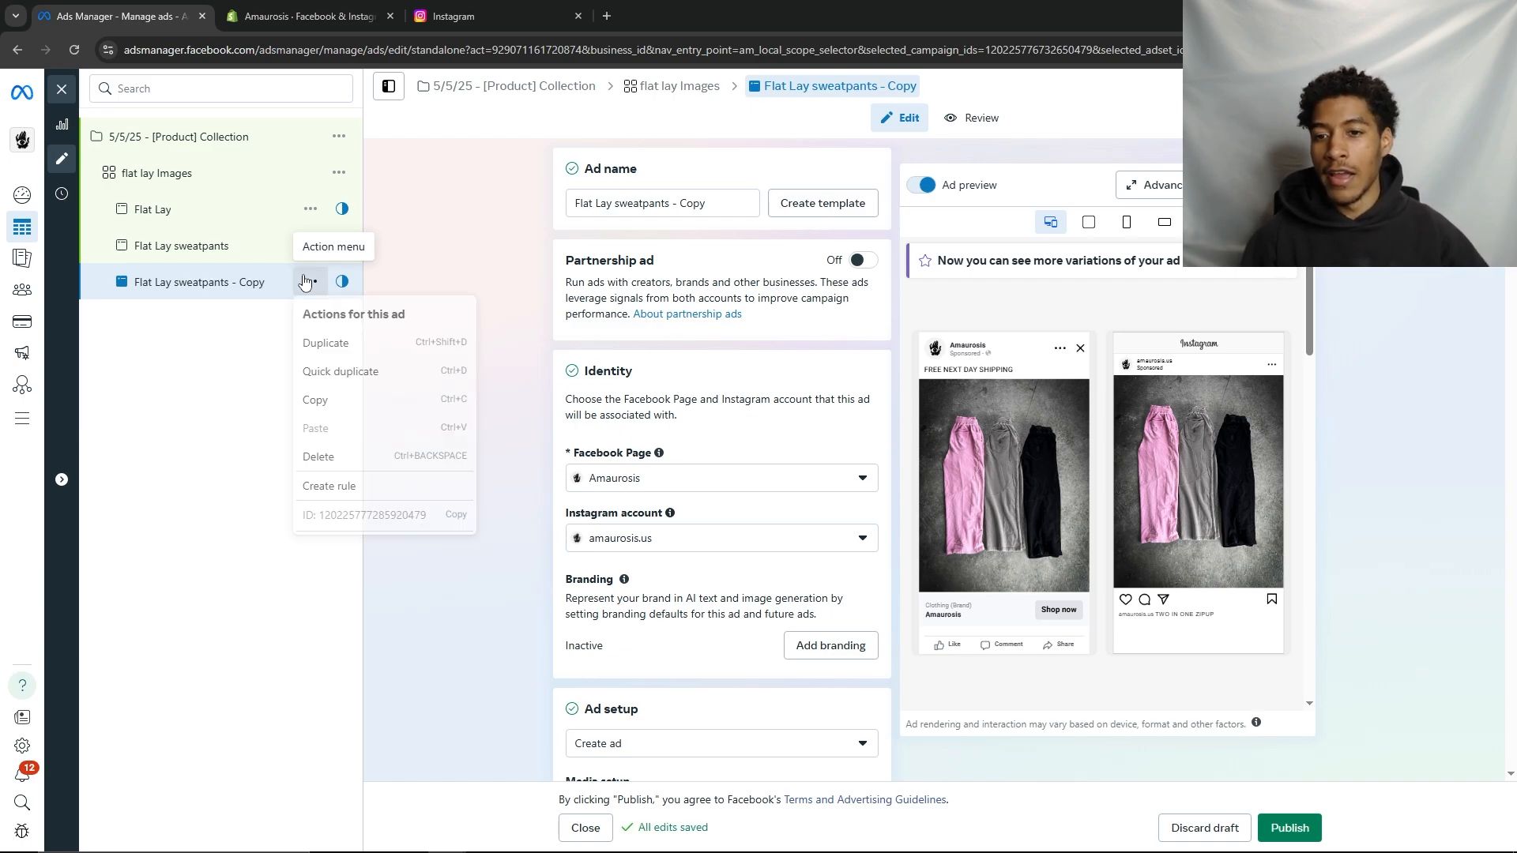
{"action": "left_click", "coordinate": [362, 371]}
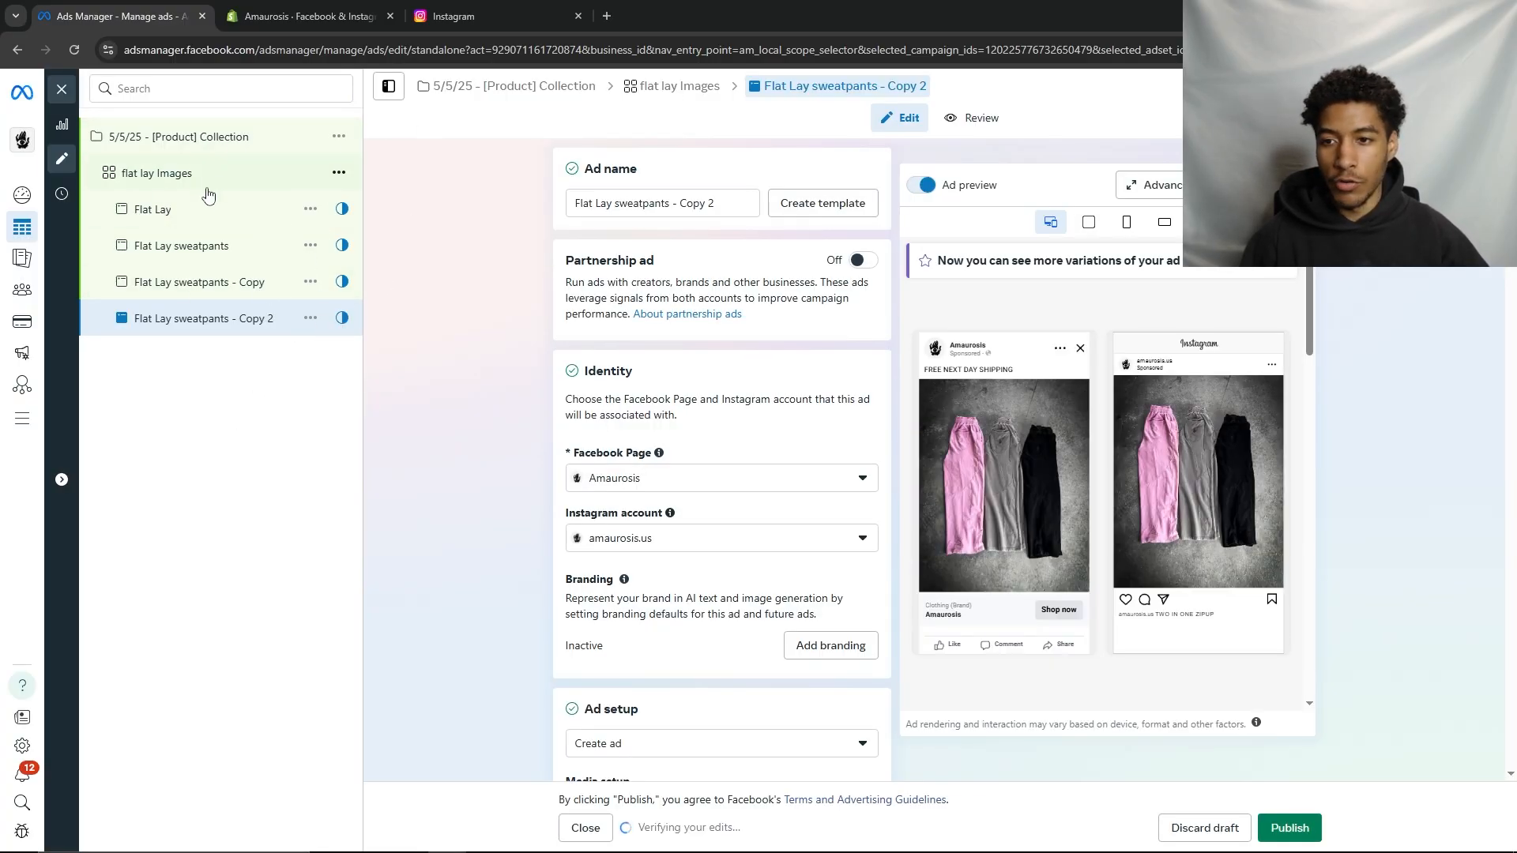
Quick duplicate the flat lay Images ad set together with its four ads
{"action": "left_click", "coordinate": [252, 179]}
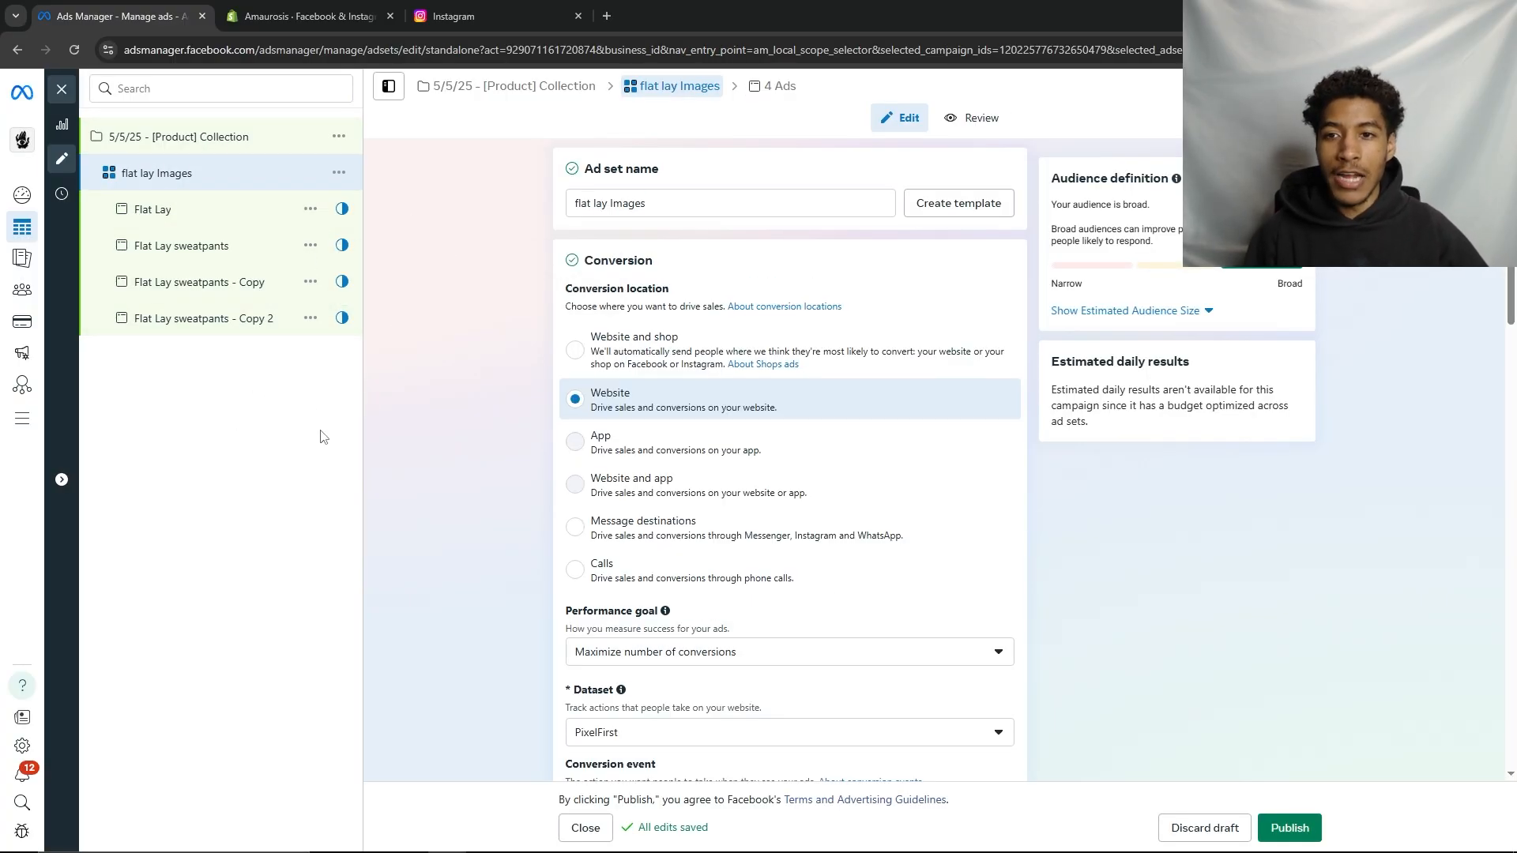
{"action": "left_click", "coordinate": [339, 172]}
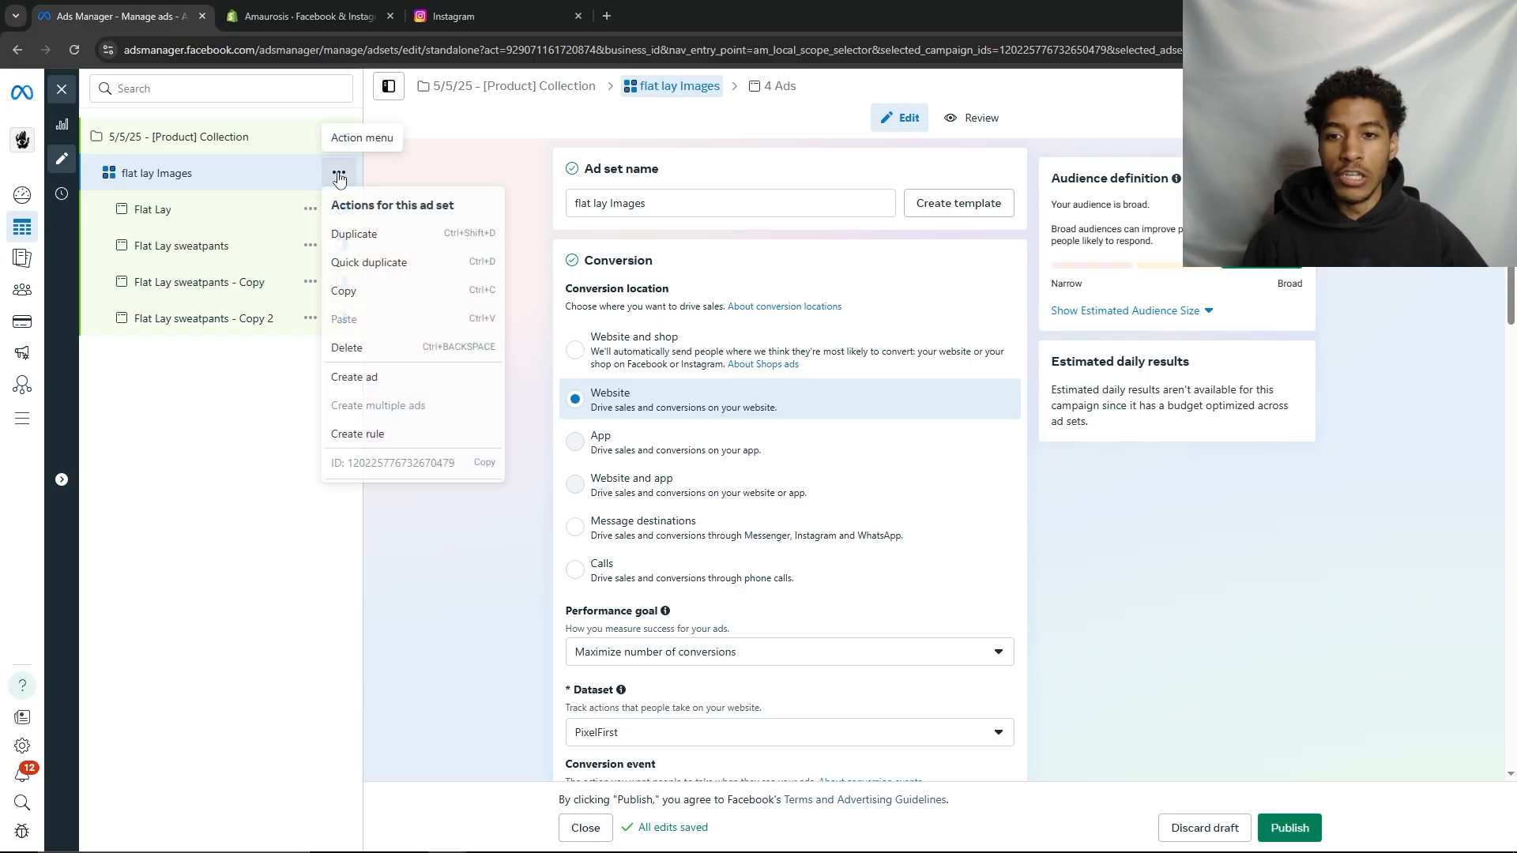
{"action": "left_click", "coordinate": [422, 269]}
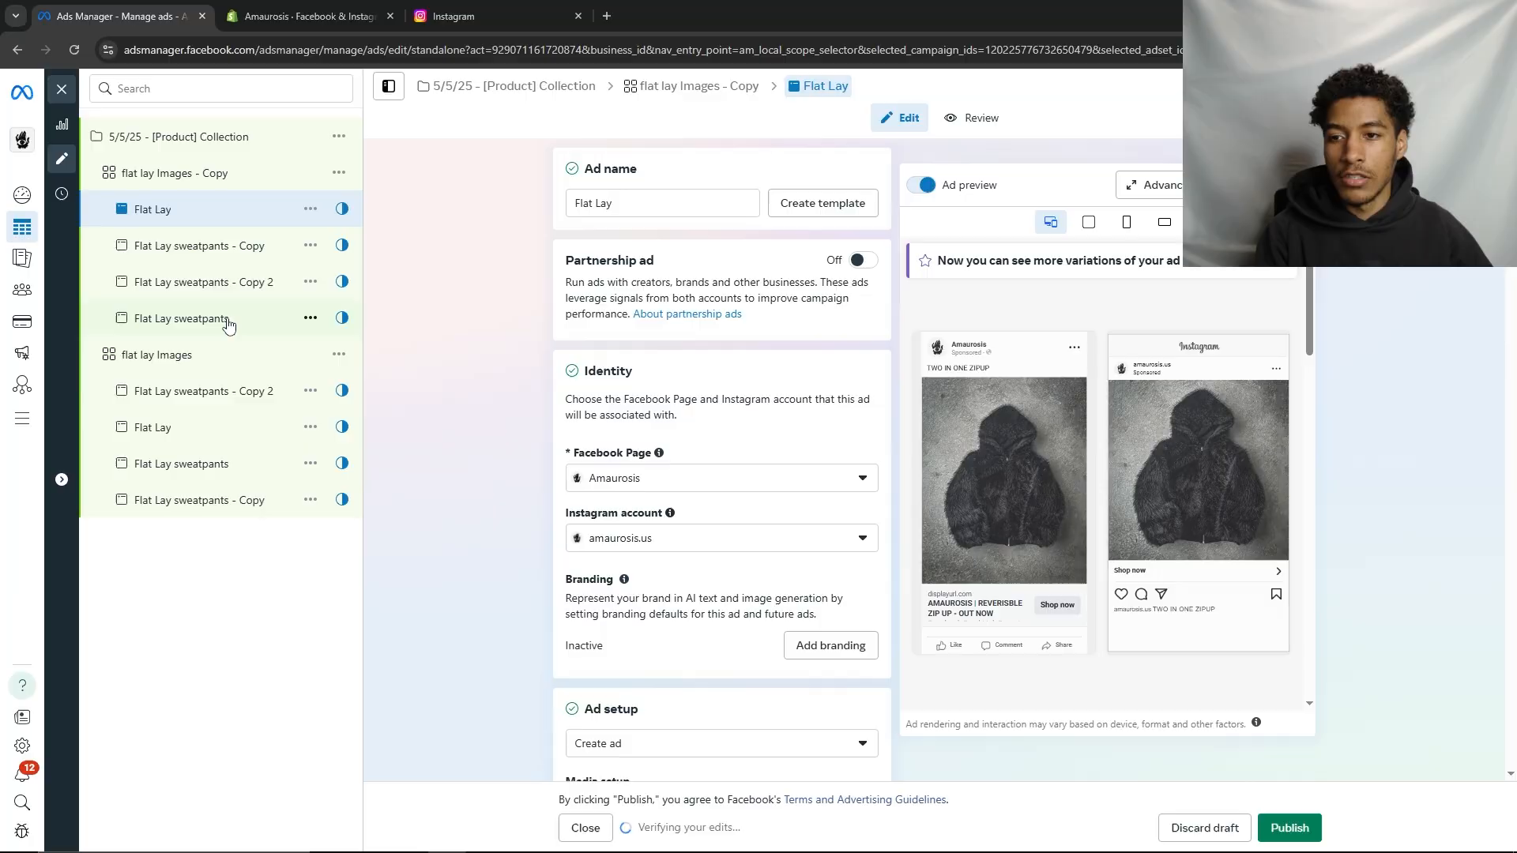
Delete all four ads inside the flat lay Images - Copy ad set
{"action": "left_click", "coordinate": [280, 312], "text": "shift"}
{"action": "left_click", "coordinate": [310, 317]}
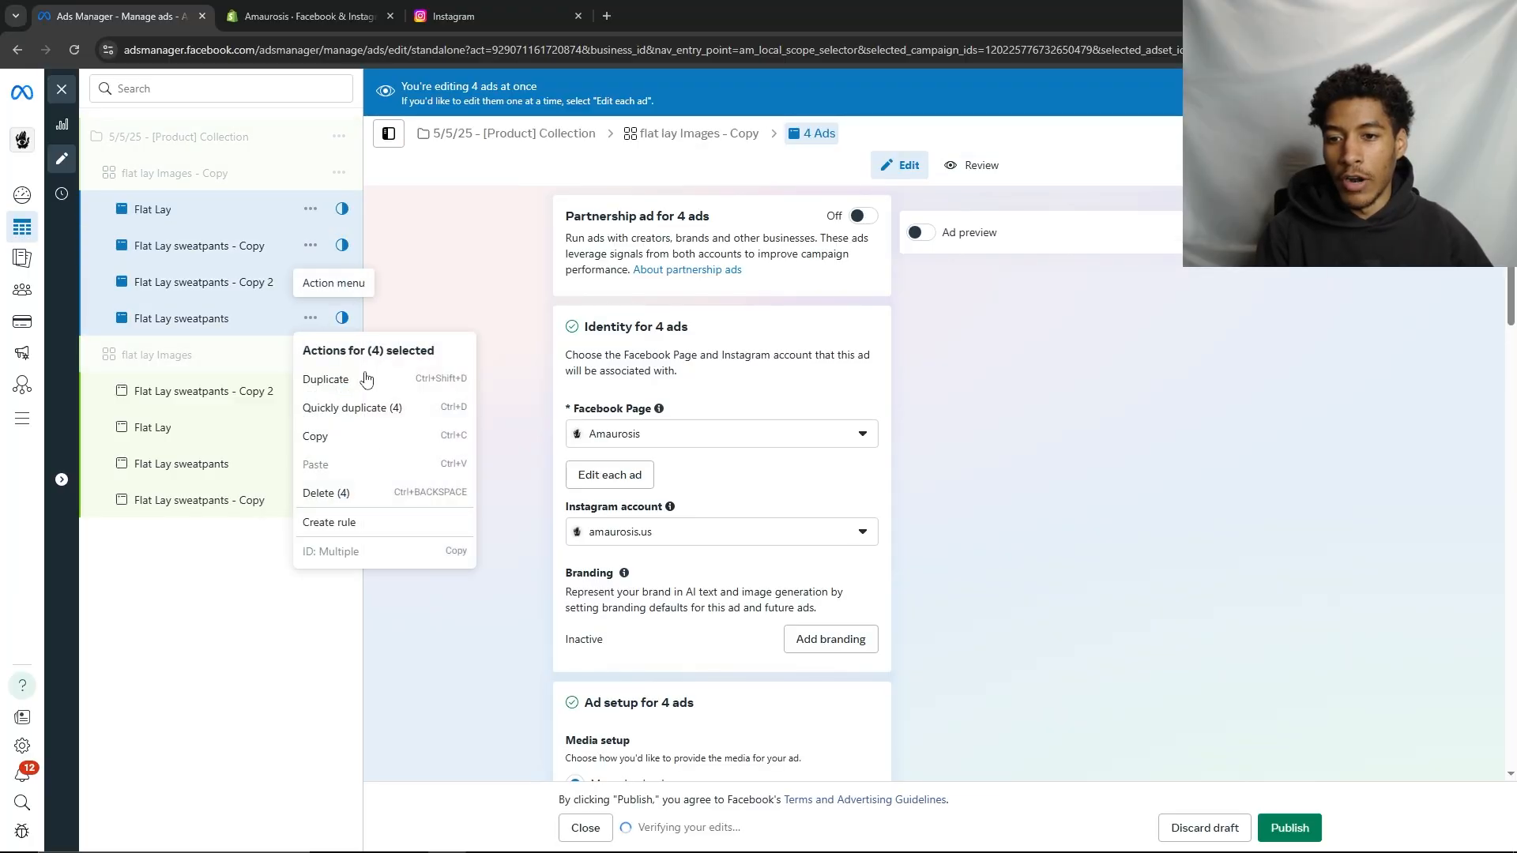
{"action": "left_click", "coordinate": [336, 493]}
{"action": "key", "text": "Return"}
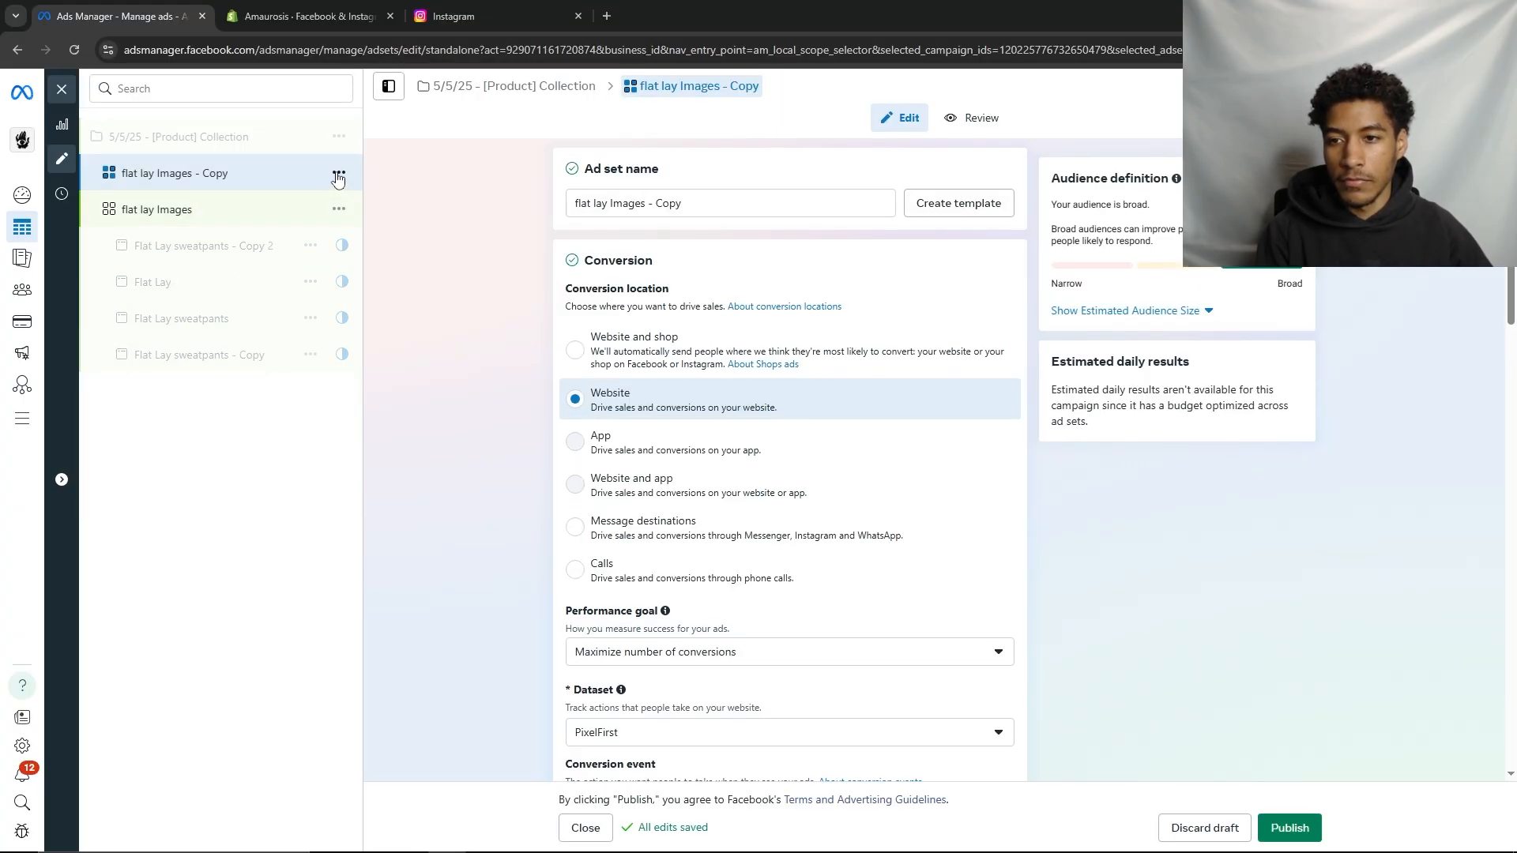
Create a new ad in the flat lay Images - Copy ad set and rename the ad set as "Videos"
{"action": "left_click", "coordinate": [339, 172]}
{"action": "left_click", "coordinate": [383, 380]}
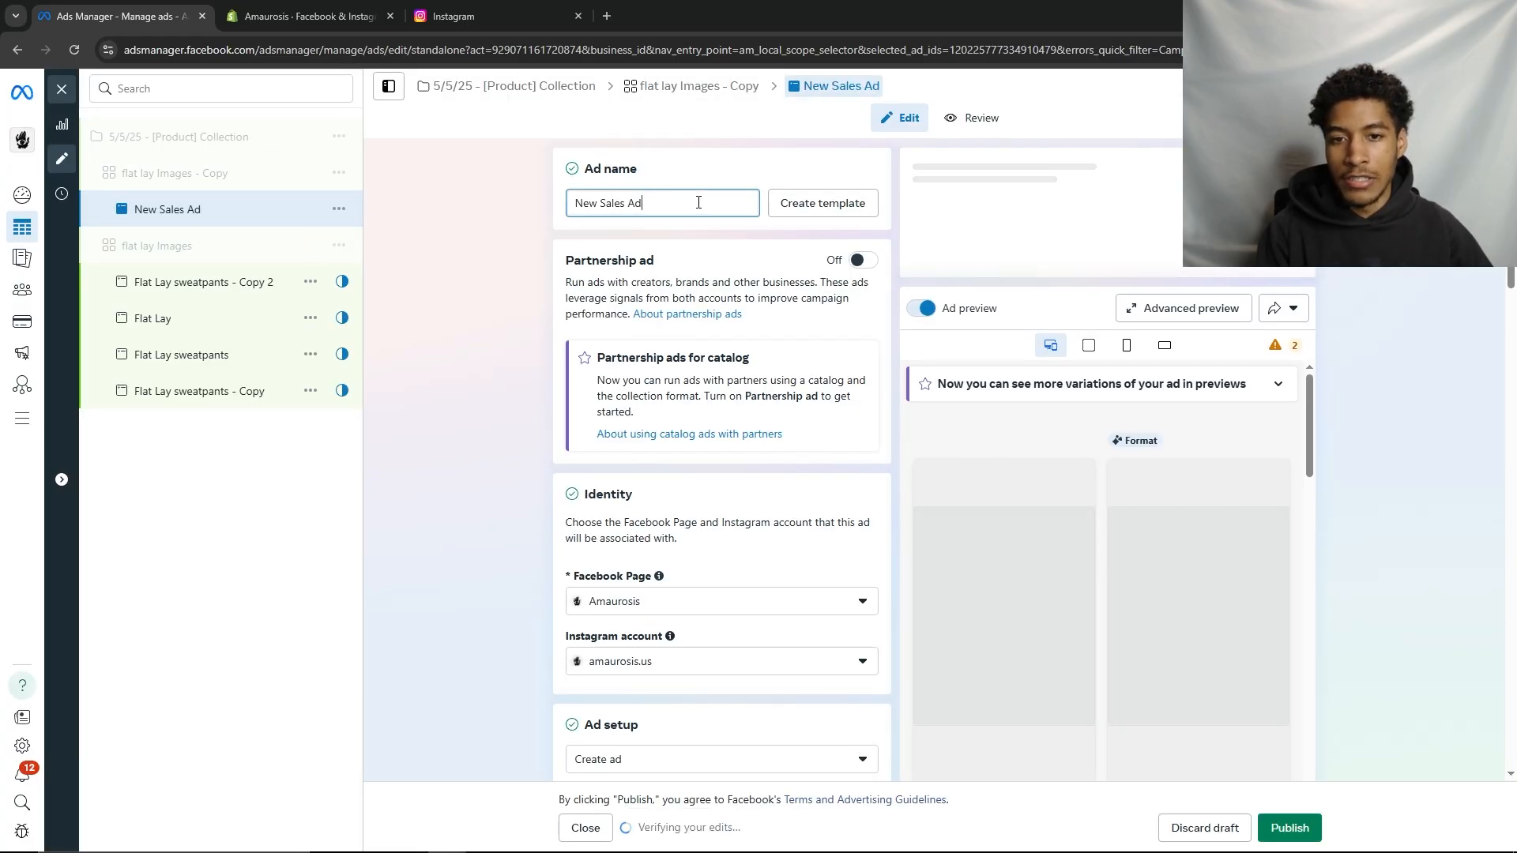
{"action": "left_click", "coordinate": [207, 175]}
{"action": "triple_click", "coordinate": [692, 204]}
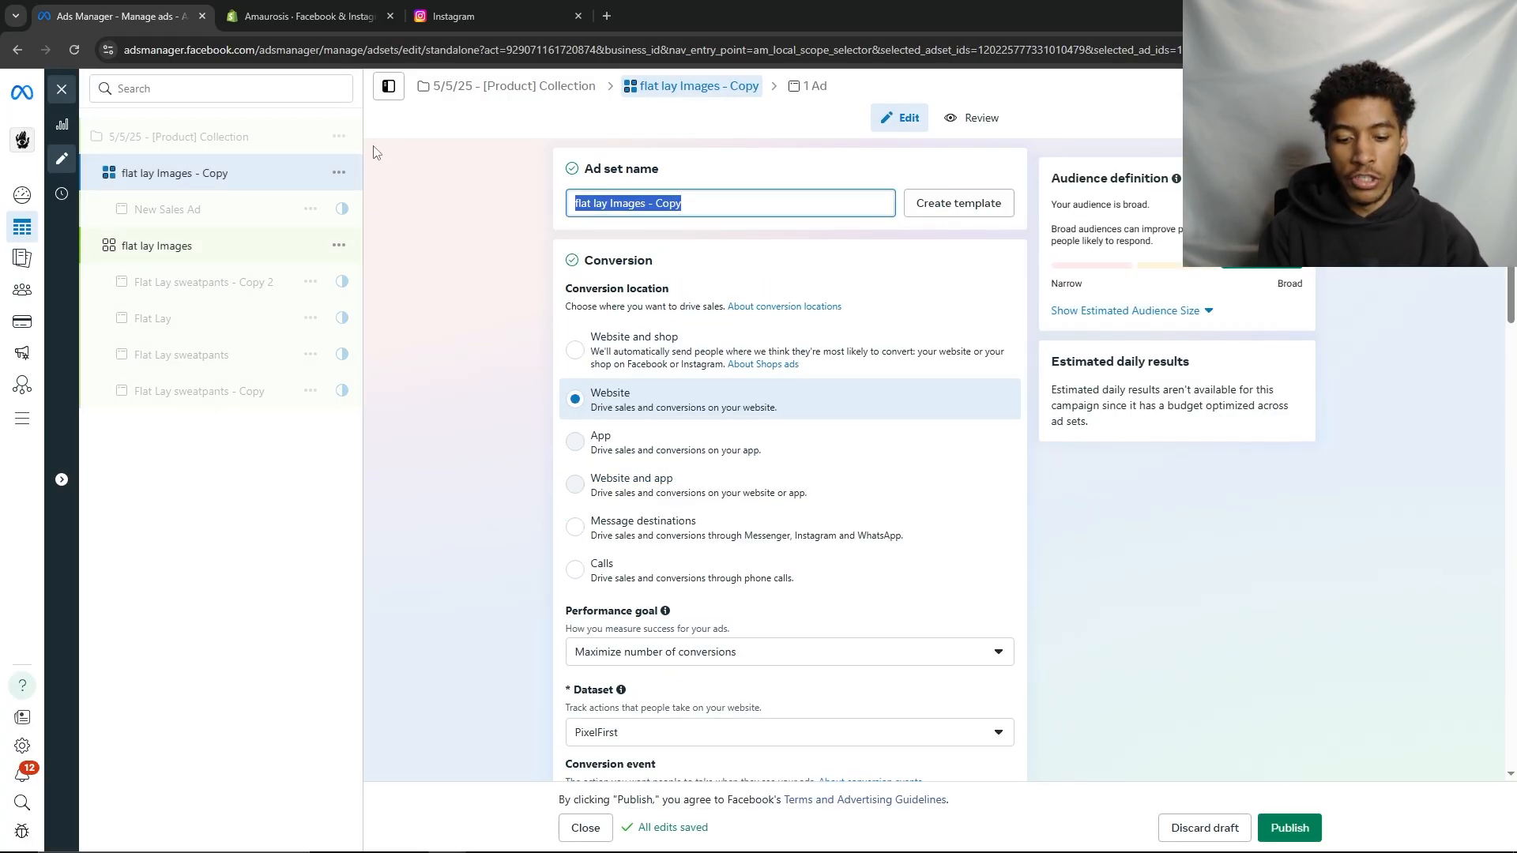
{"action": "type", "text": "Videos"}
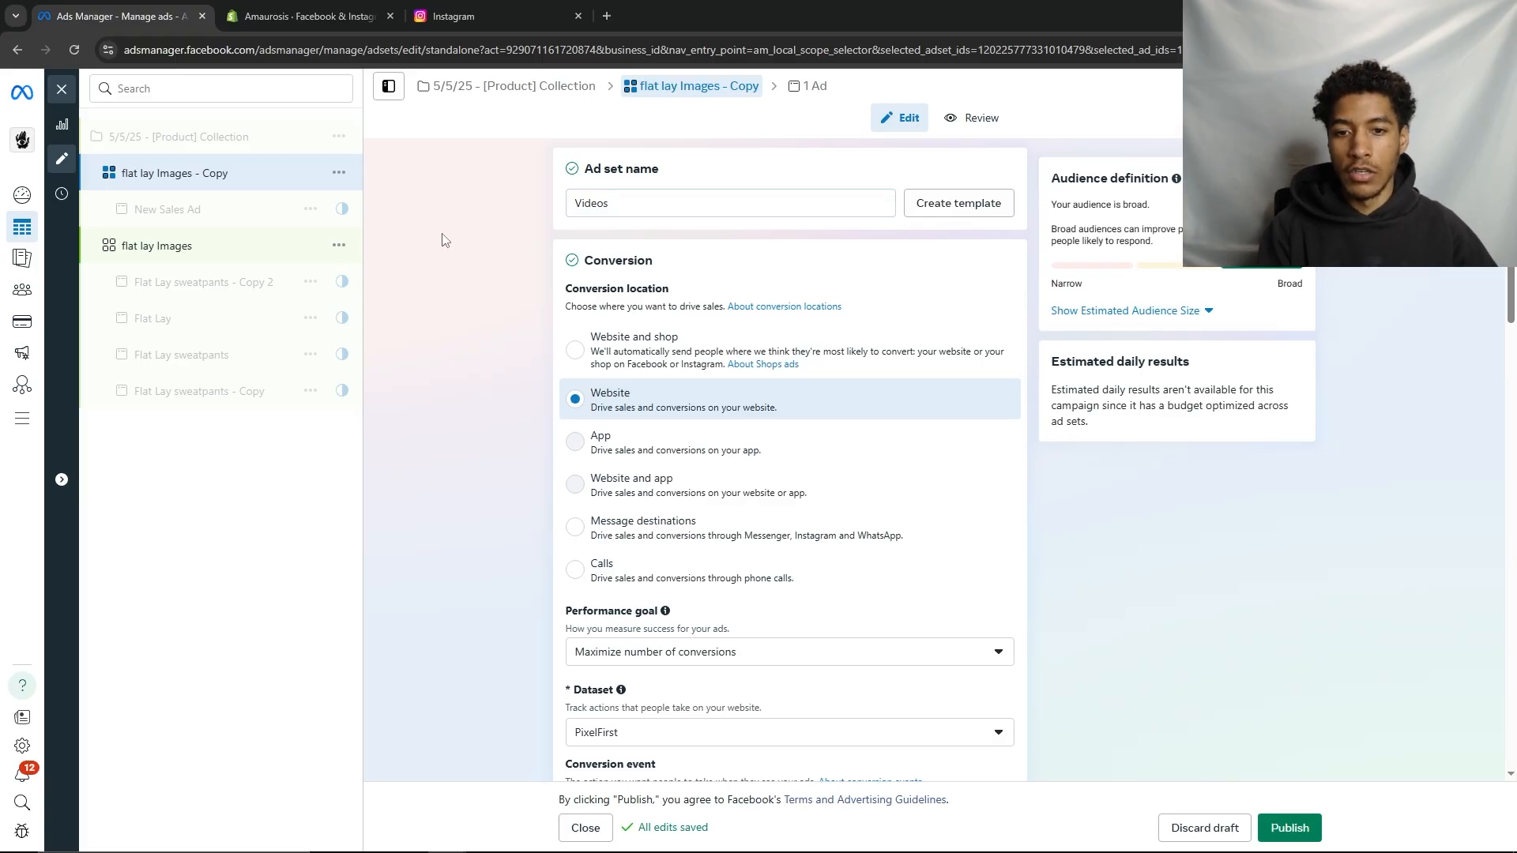
{"action": "scroll", "coordinate": [827, 196], "scroll_direction": "down", "scroll_amount": 12}
{"action": "scroll", "coordinate": [827, 196], "scroll_direction": "down", "scroll_amount": 7}
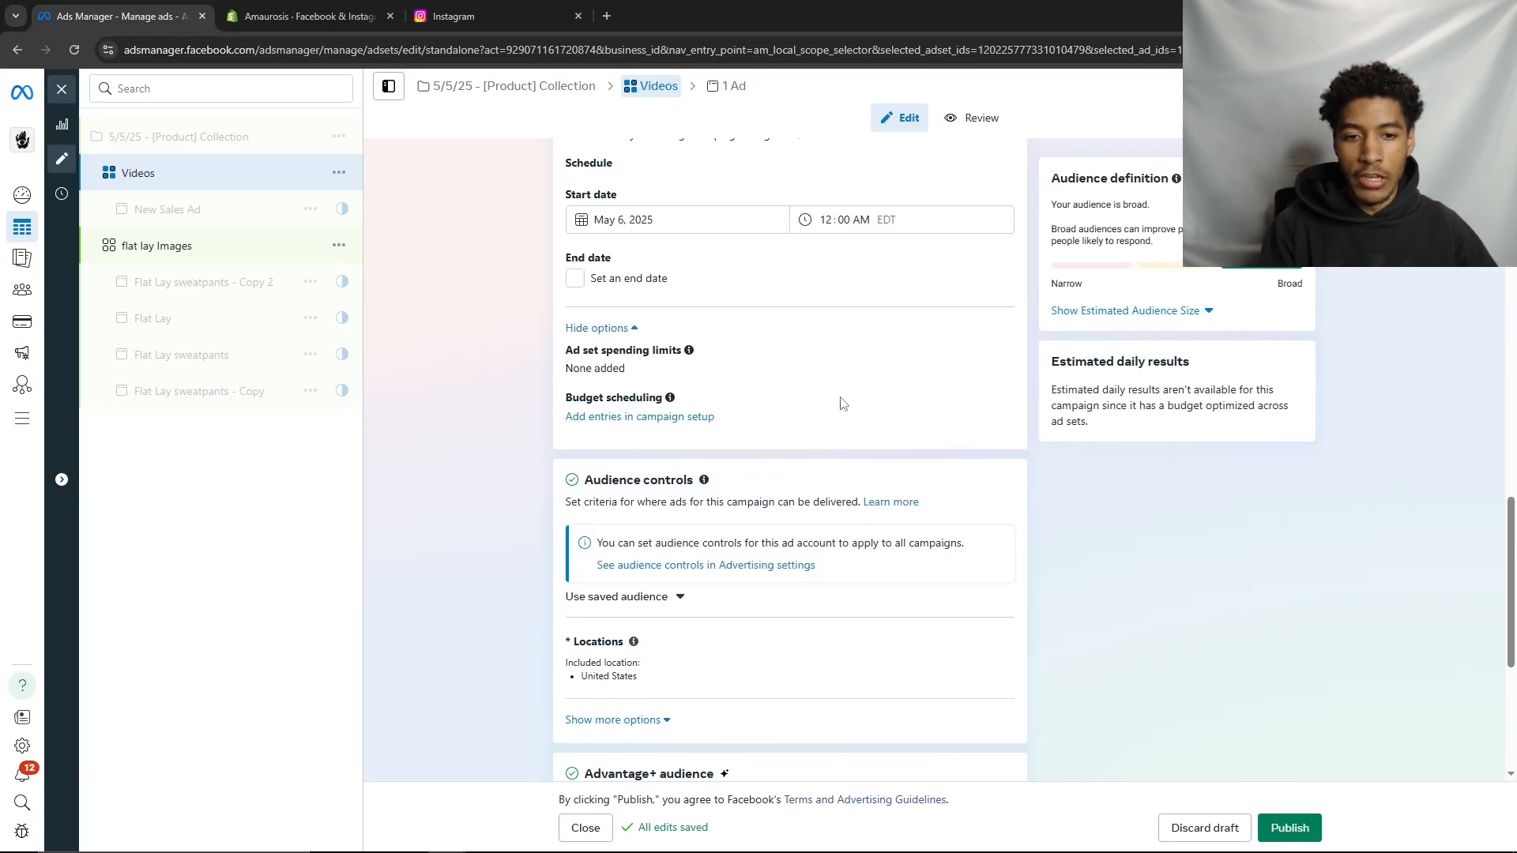
Rename the New Sales Ad in the Videos ad set as "Voice Over Video"
{"action": "left_click", "coordinate": [204, 212]}
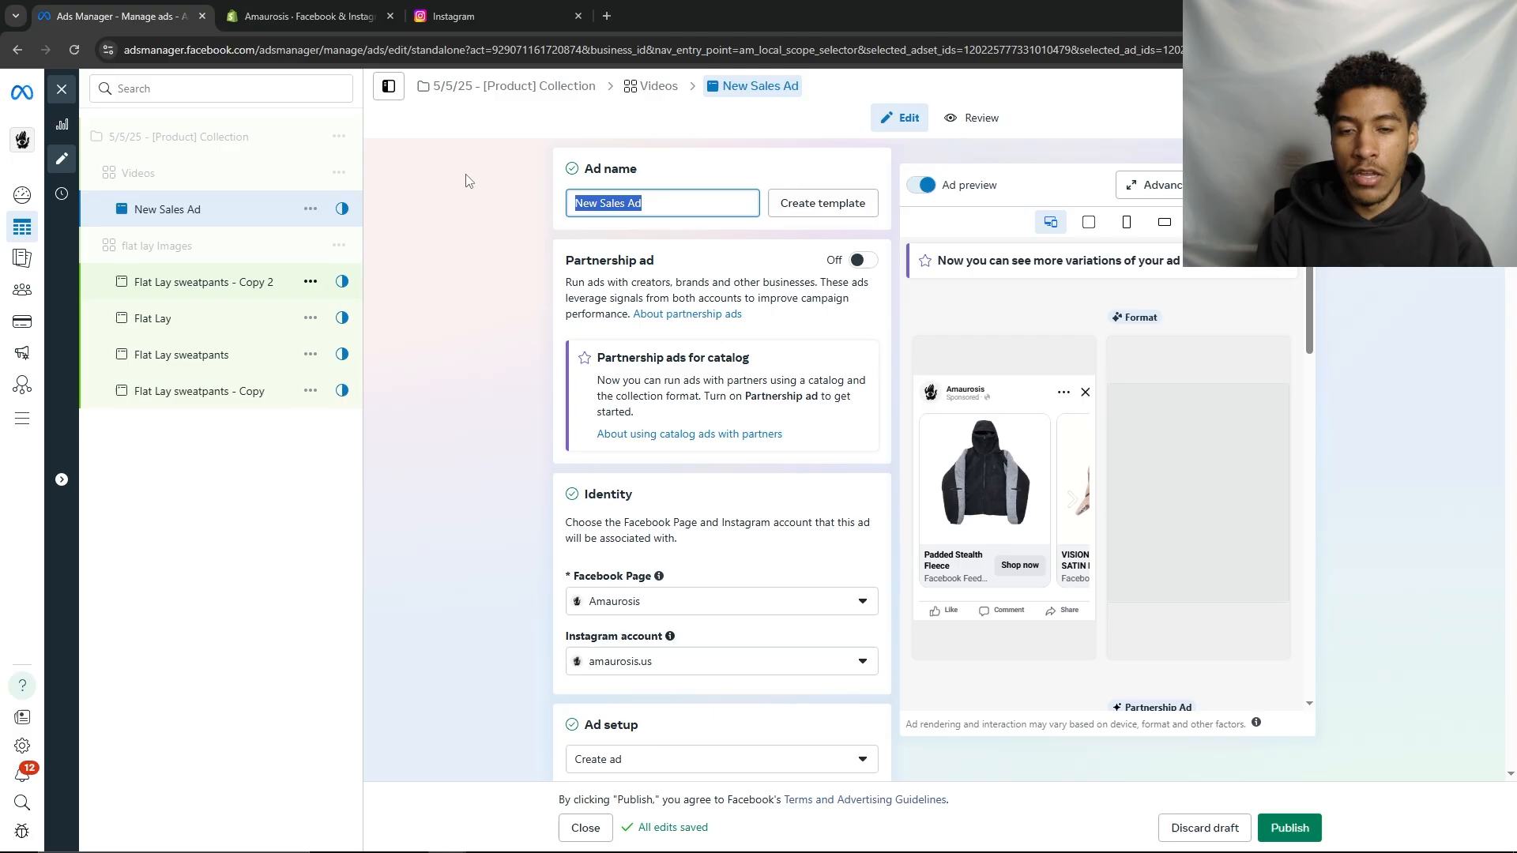
{"action": "key", "text": "BackSpace"}
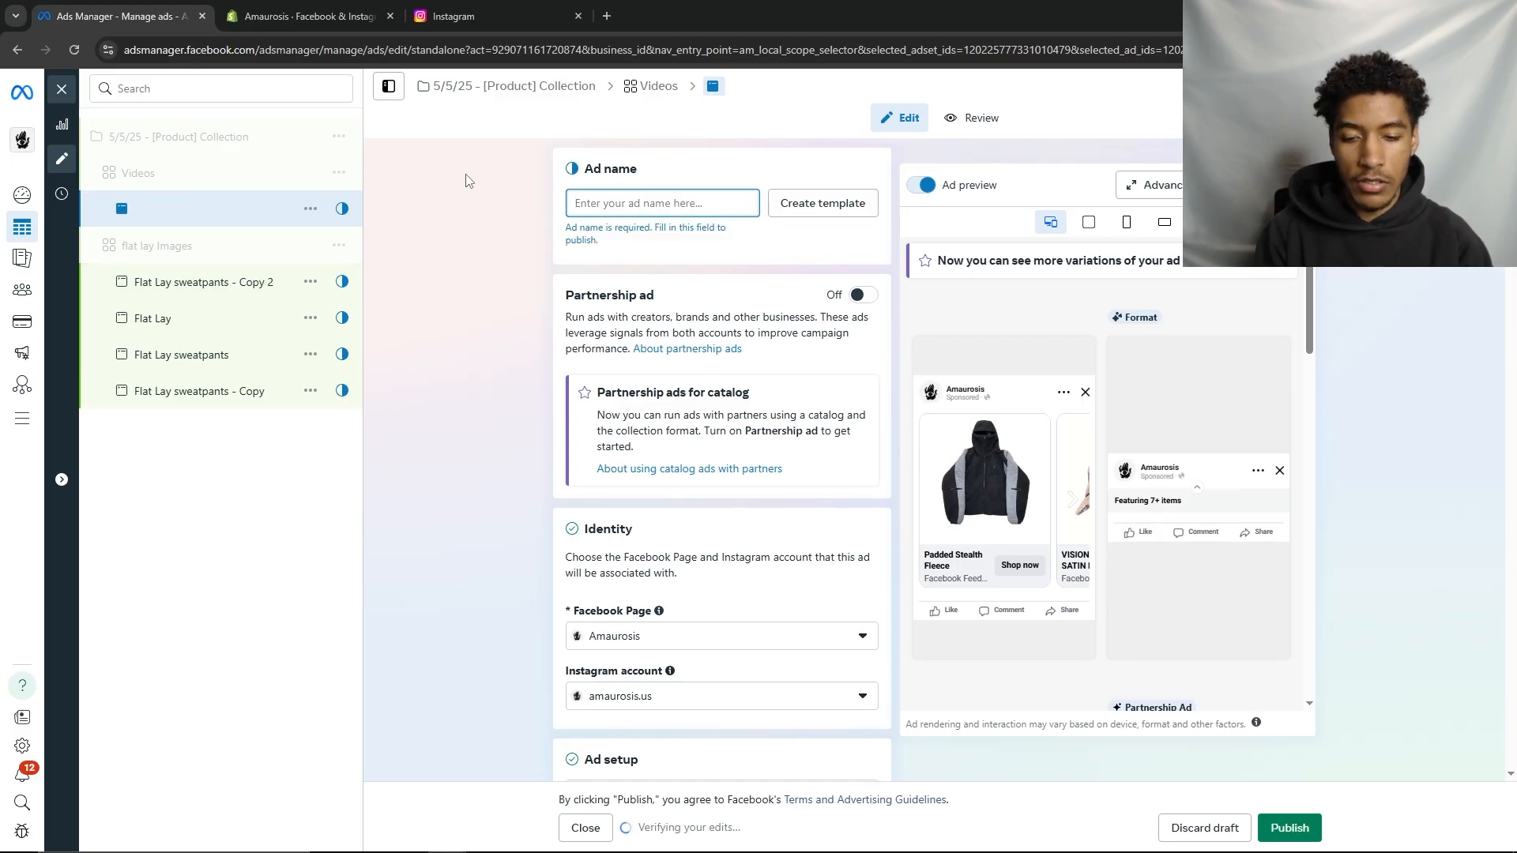
{"action": "type", "text": "Flat"}
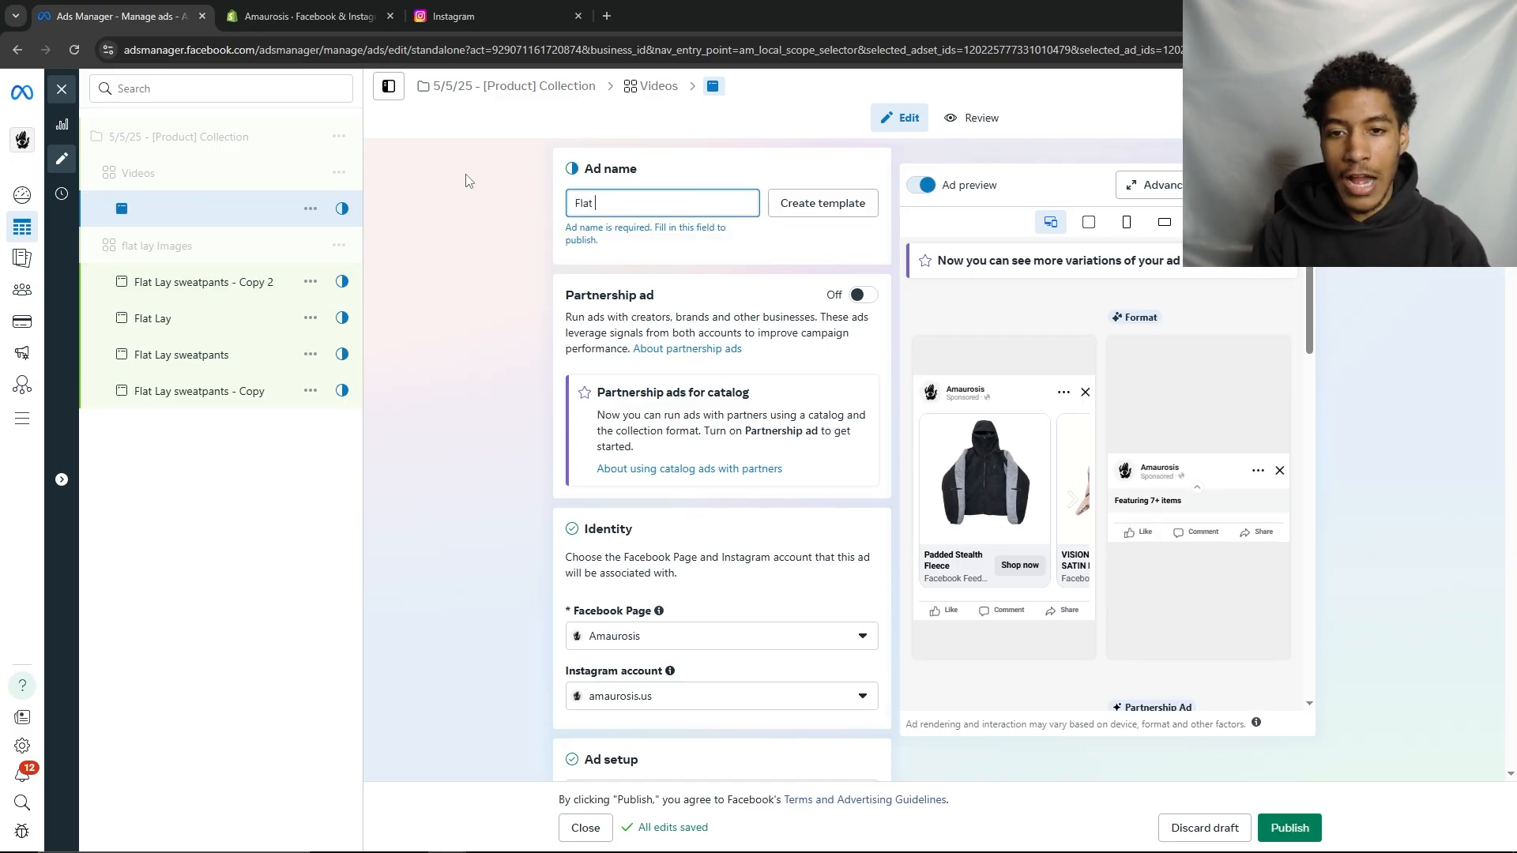
{"action": "key", "text": "BackSpace"}
{"action": "key", "text": "BackSpace"}
{"action": "key", "text": "BackSpace"}
{"action": "key", "text": "BackSpace"}
{"action": "key", "text": "BackSpace"}
{"action": "type", "text": "Voice Over"}
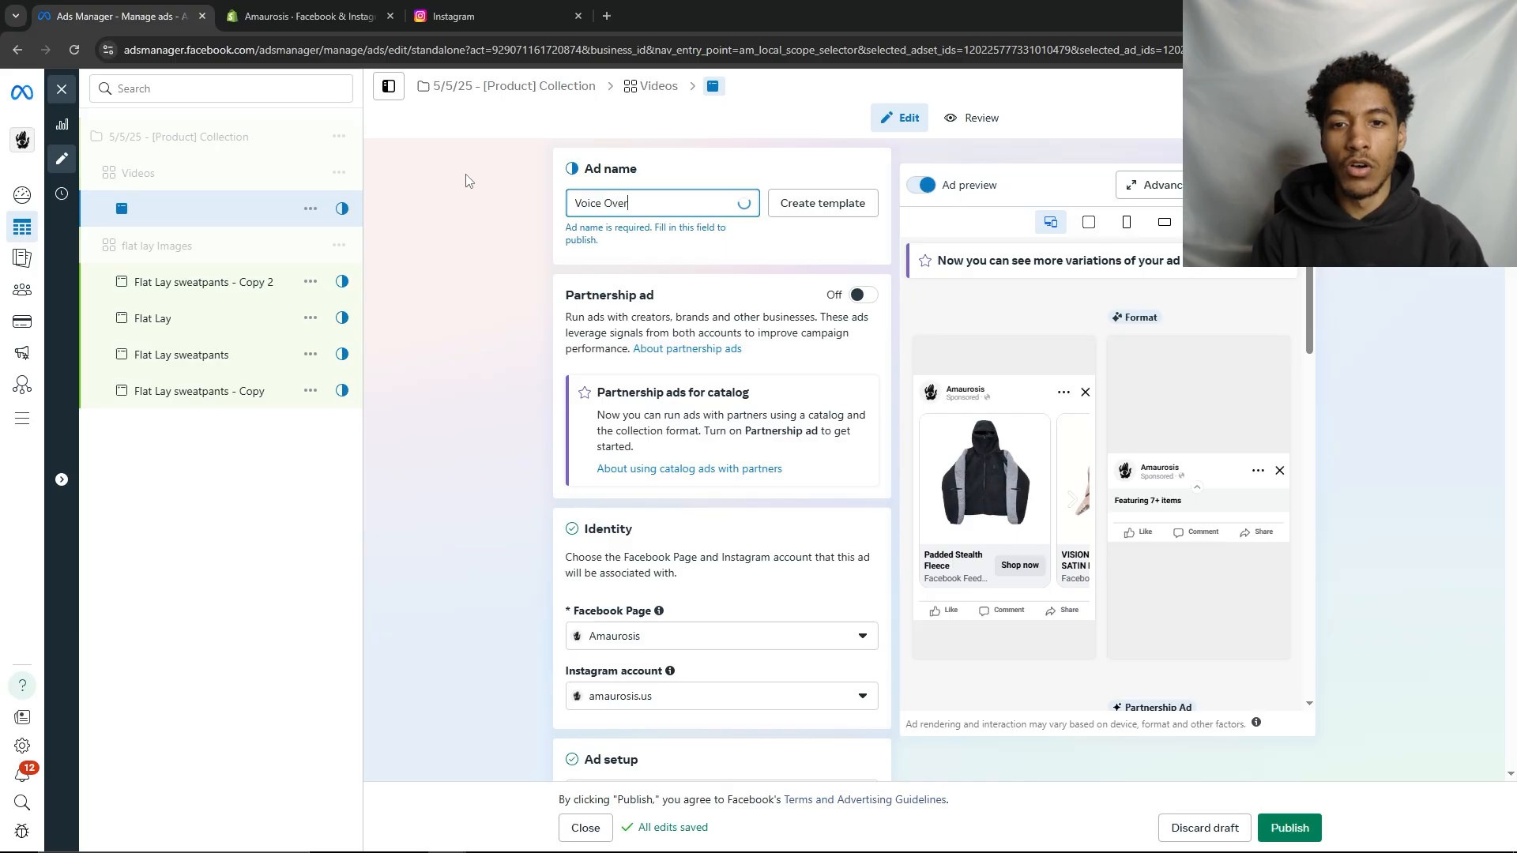
{"action": "type", "text": " Video"}
Set the Voice Over Video ad to use existing content and turn off multi-advertiser ads
{"action": "scroll", "coordinate": [543, 271], "scroll_direction": "down", "scroll_amount": 5}
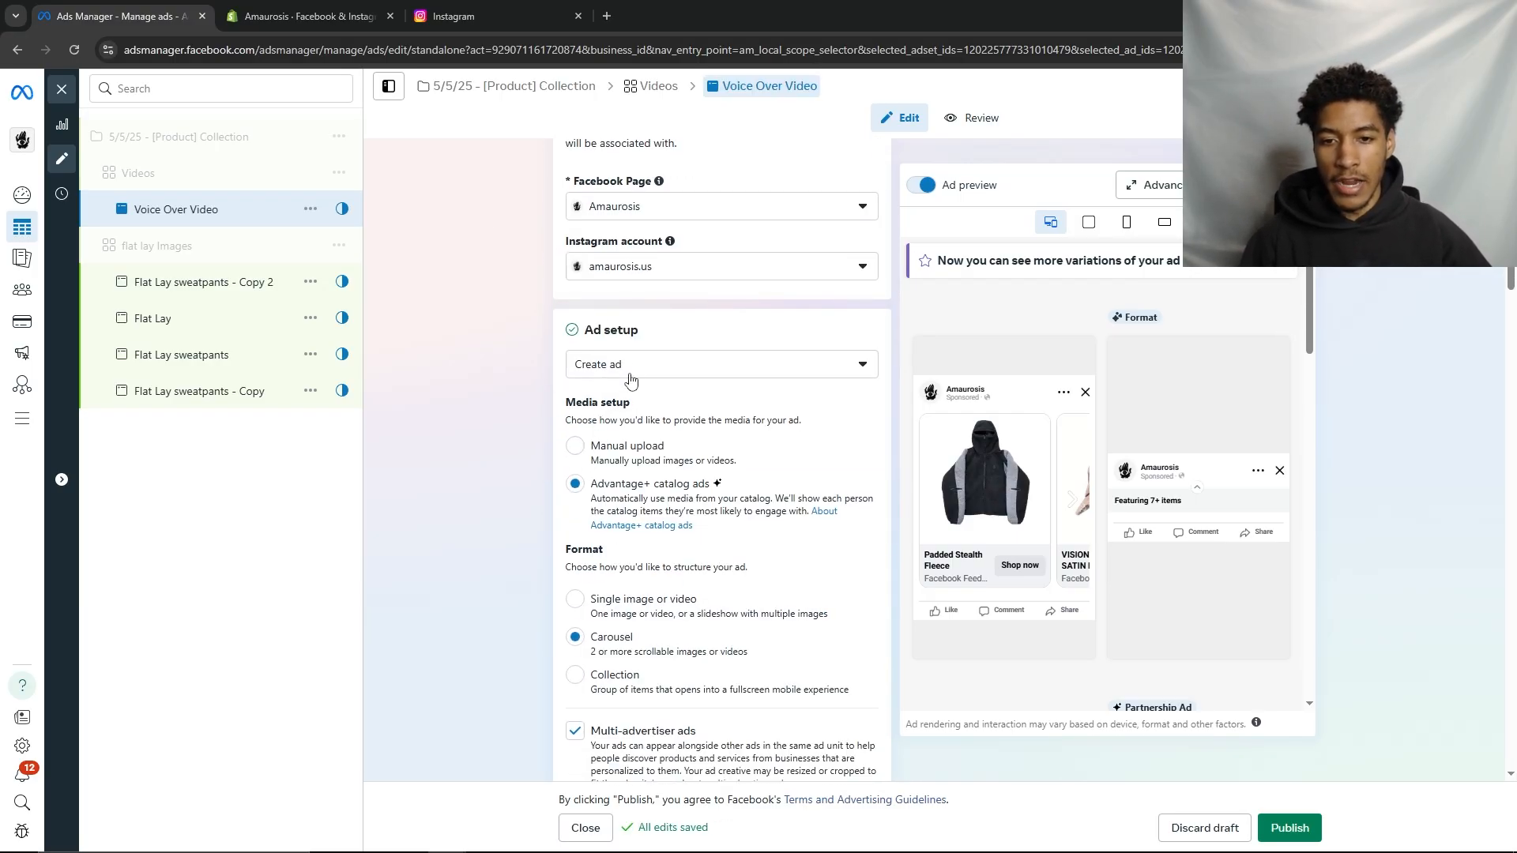
{"action": "left_click", "coordinate": [633, 364]}
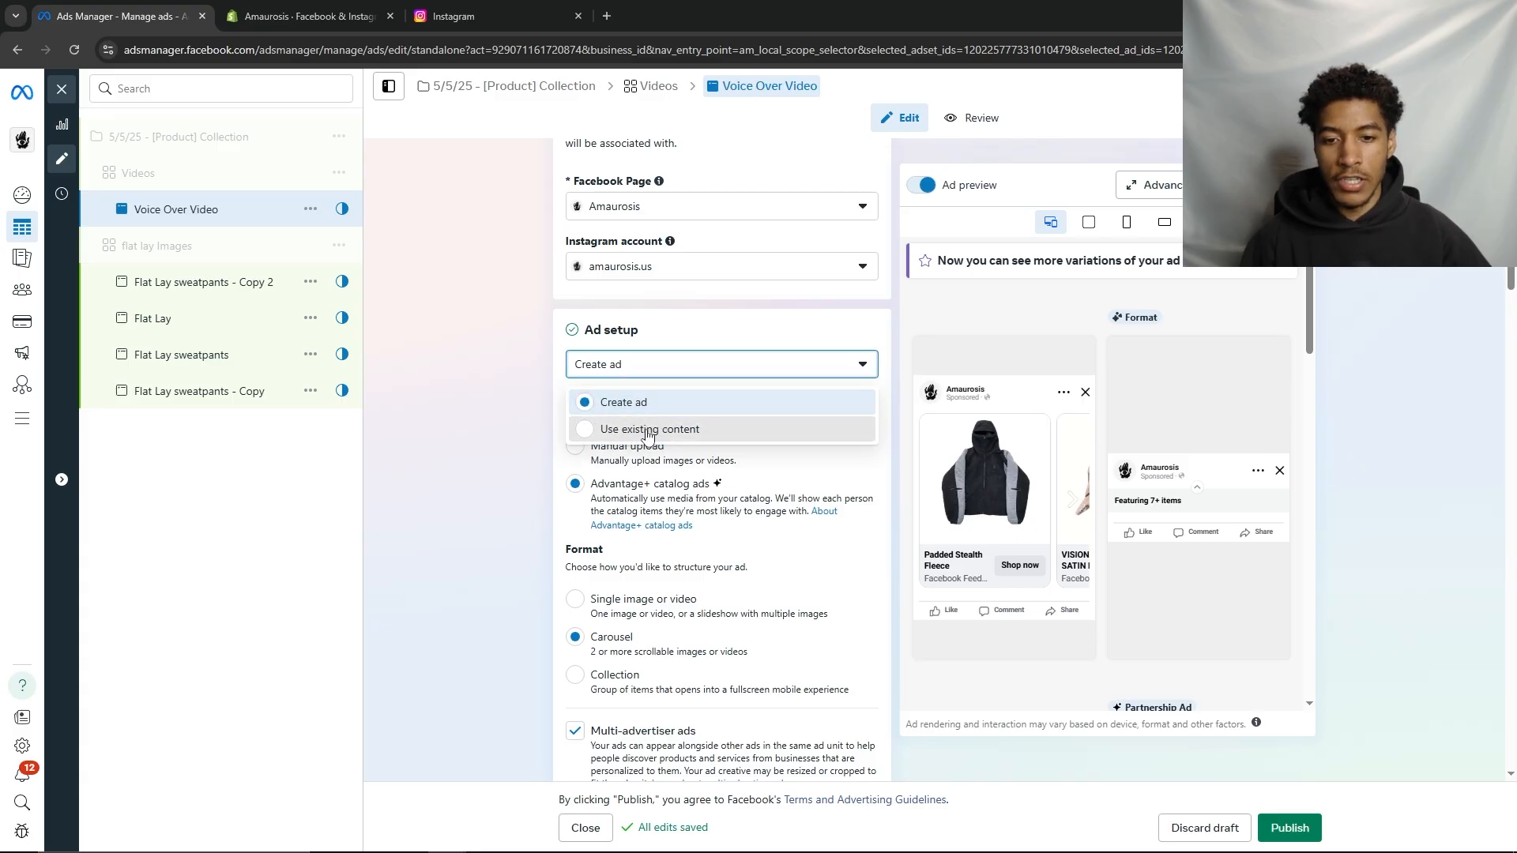
{"action": "left_click", "coordinate": [632, 430]}
{"action": "left_click", "coordinate": [561, 410]}
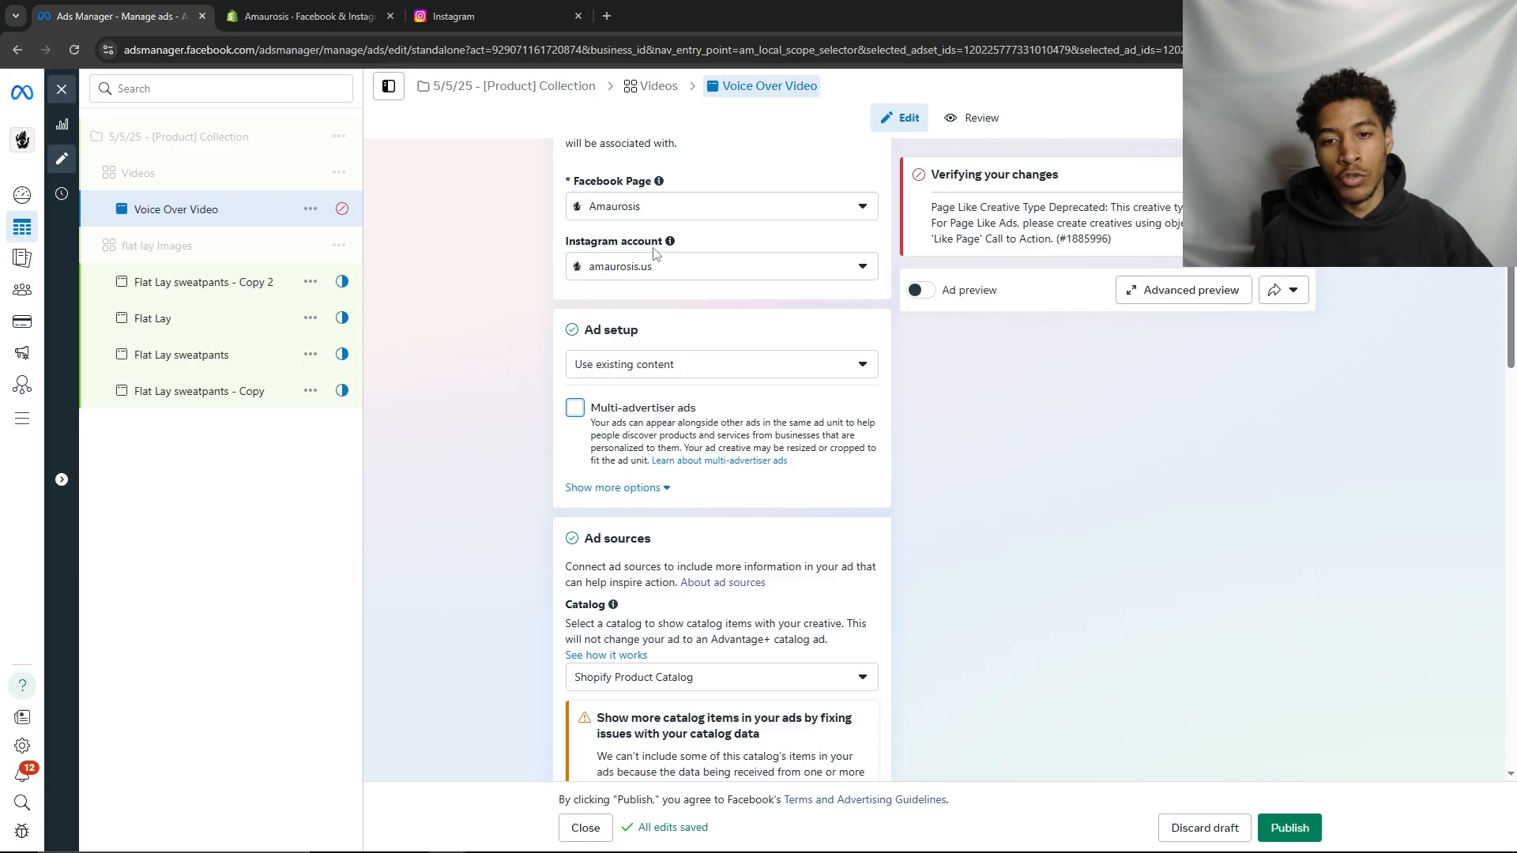
Disconnect the Shopify Product Catalog from the ad's sources and open the selection of existing posts for the creative
{"action": "scroll", "coordinate": [762, 544], "scroll_direction": "down", "scroll_amount": 3}
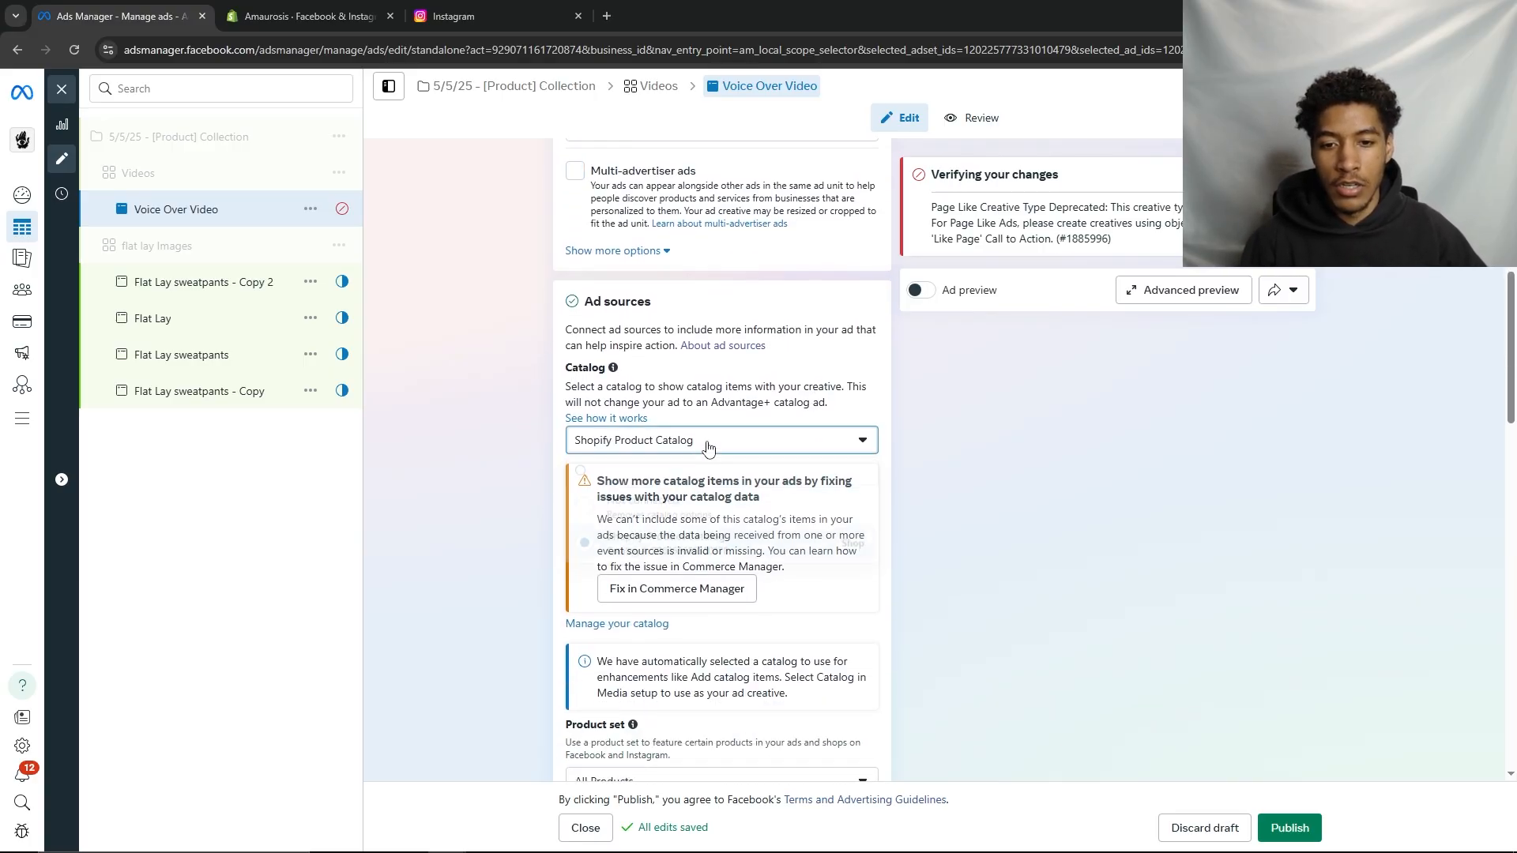
{"action": "left_click", "coordinate": [758, 438]}
{"action": "left_click", "coordinate": [632, 502]}
{"action": "scroll", "coordinate": [632, 553], "scroll_direction": "down", "scroll_amount": 3}
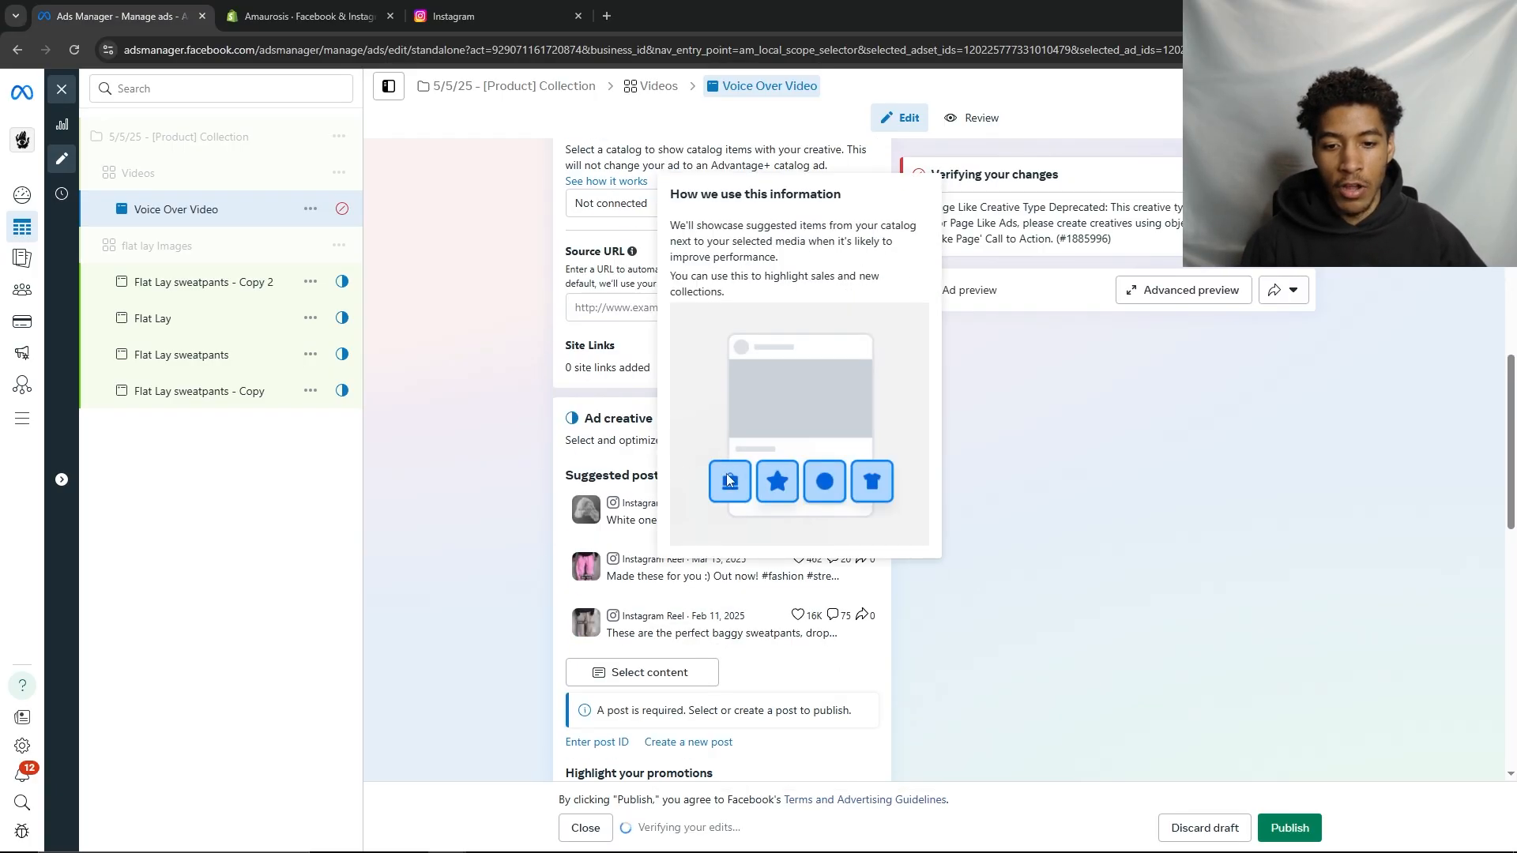
{"action": "left_click", "coordinate": [650, 677]}
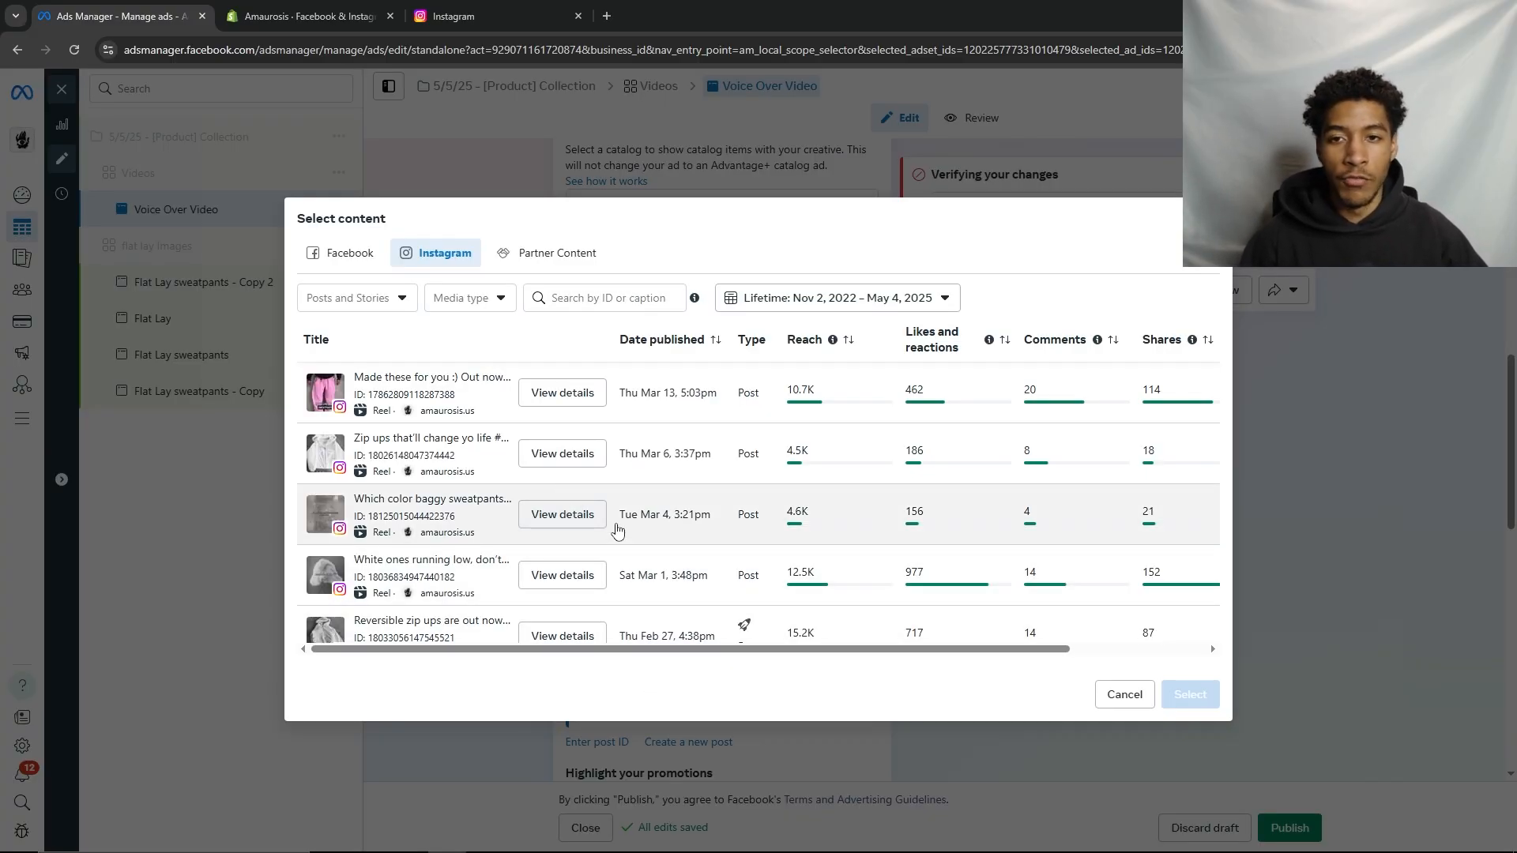
Switch to Instagram and look up the publishing date of the gray baggy sweatpants reel with 630K views
{"action": "left_click", "coordinate": [476, 9]}
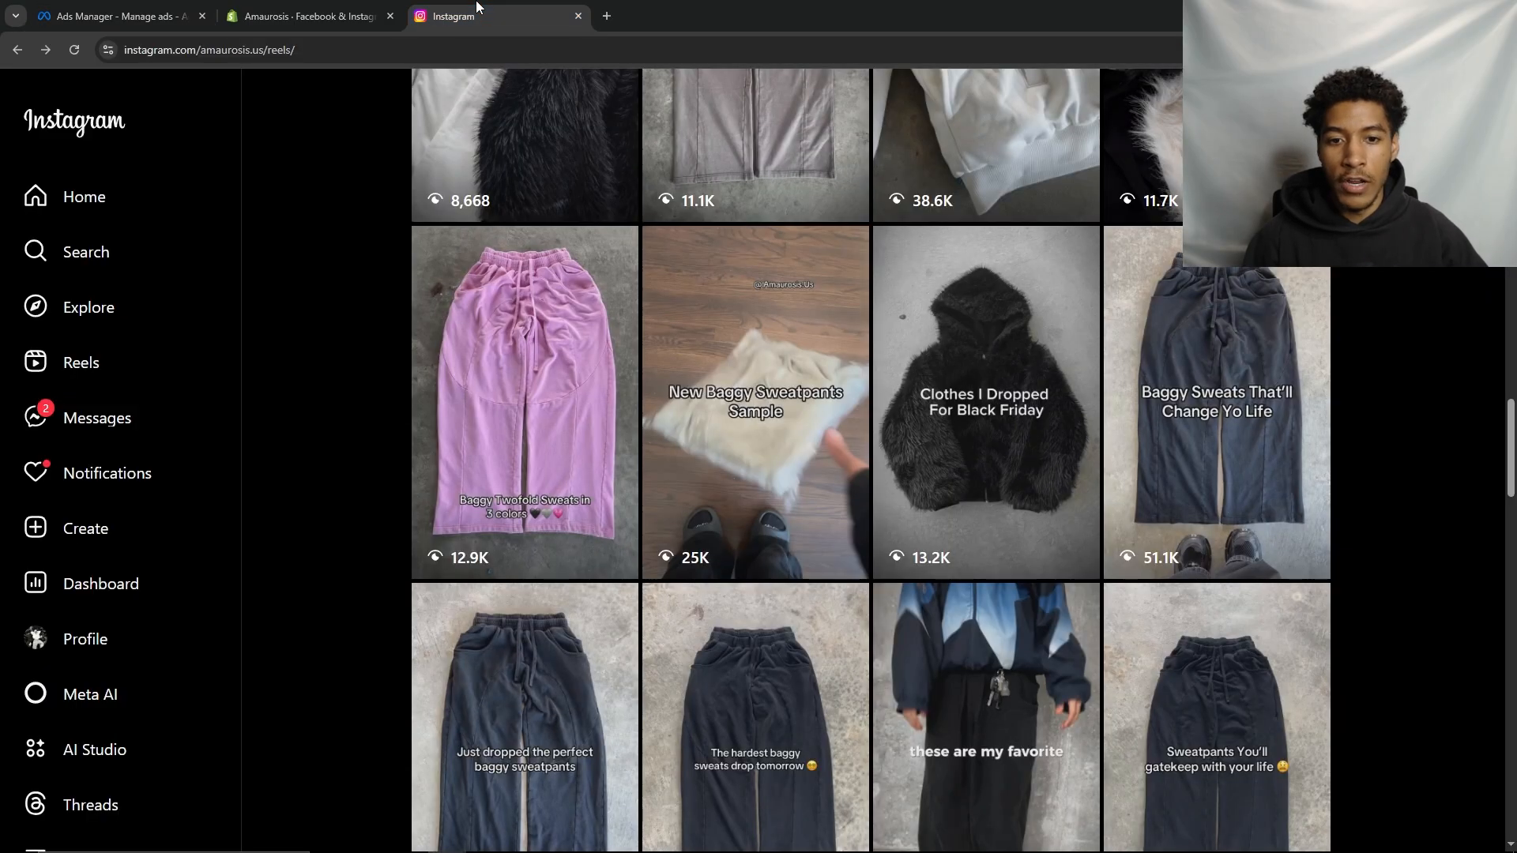
{"action": "scroll", "coordinate": [994, 403], "scroll_direction": "down", "scroll_amount": 4}
{"action": "scroll", "coordinate": [993, 403], "scroll_direction": "down", "scroll_amount": 10}
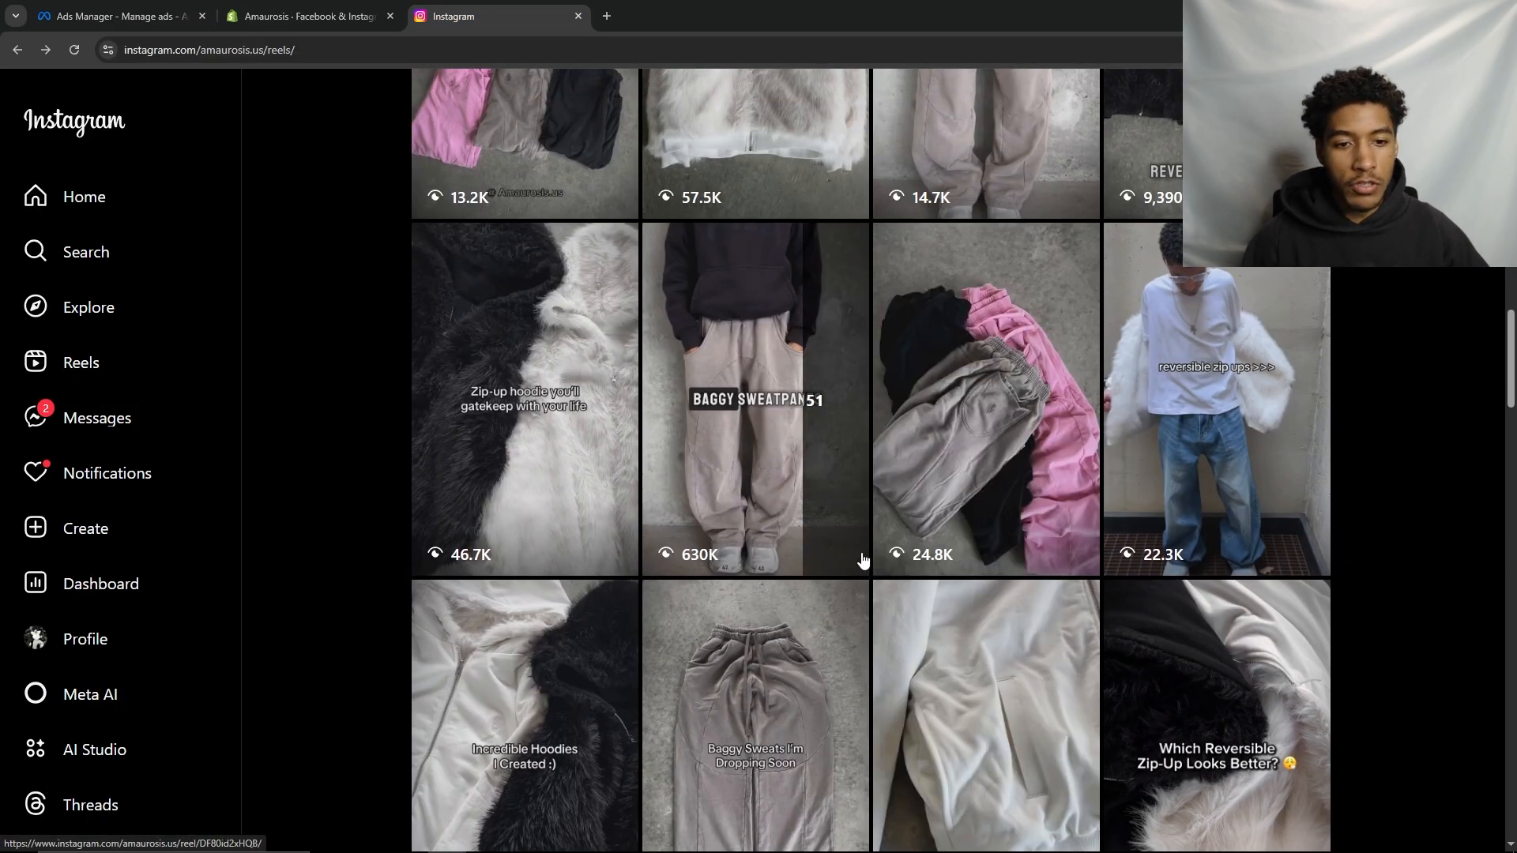
{"action": "scroll", "coordinate": [861, 559], "scroll_direction": "up", "scroll_amount": 3}
{"action": "scroll", "coordinate": [678, 672], "scroll_direction": "down", "scroll_amount": 2}
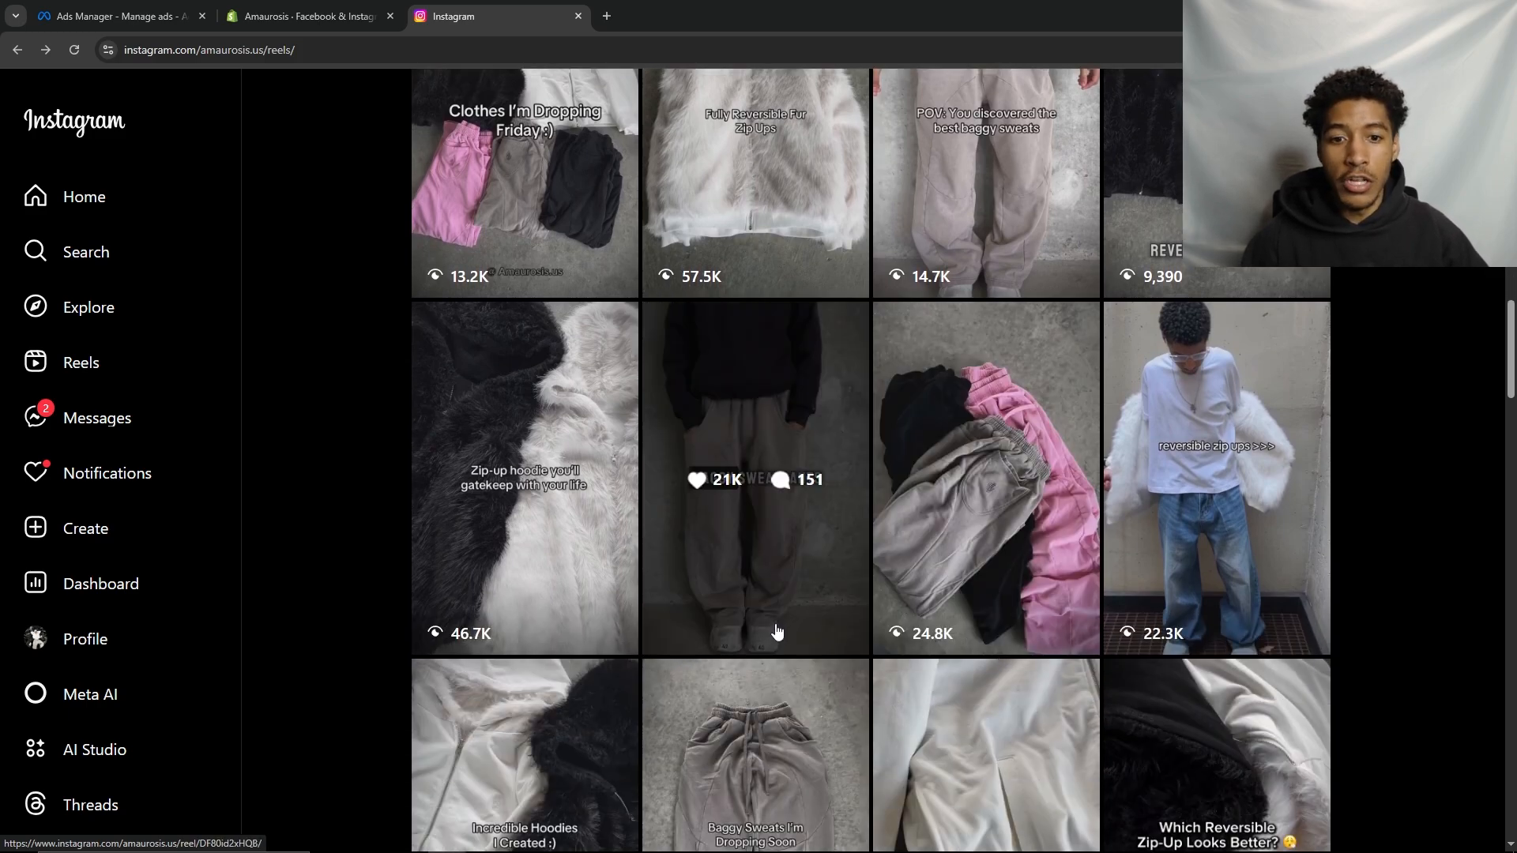
{"action": "left_click", "coordinate": [774, 632]}
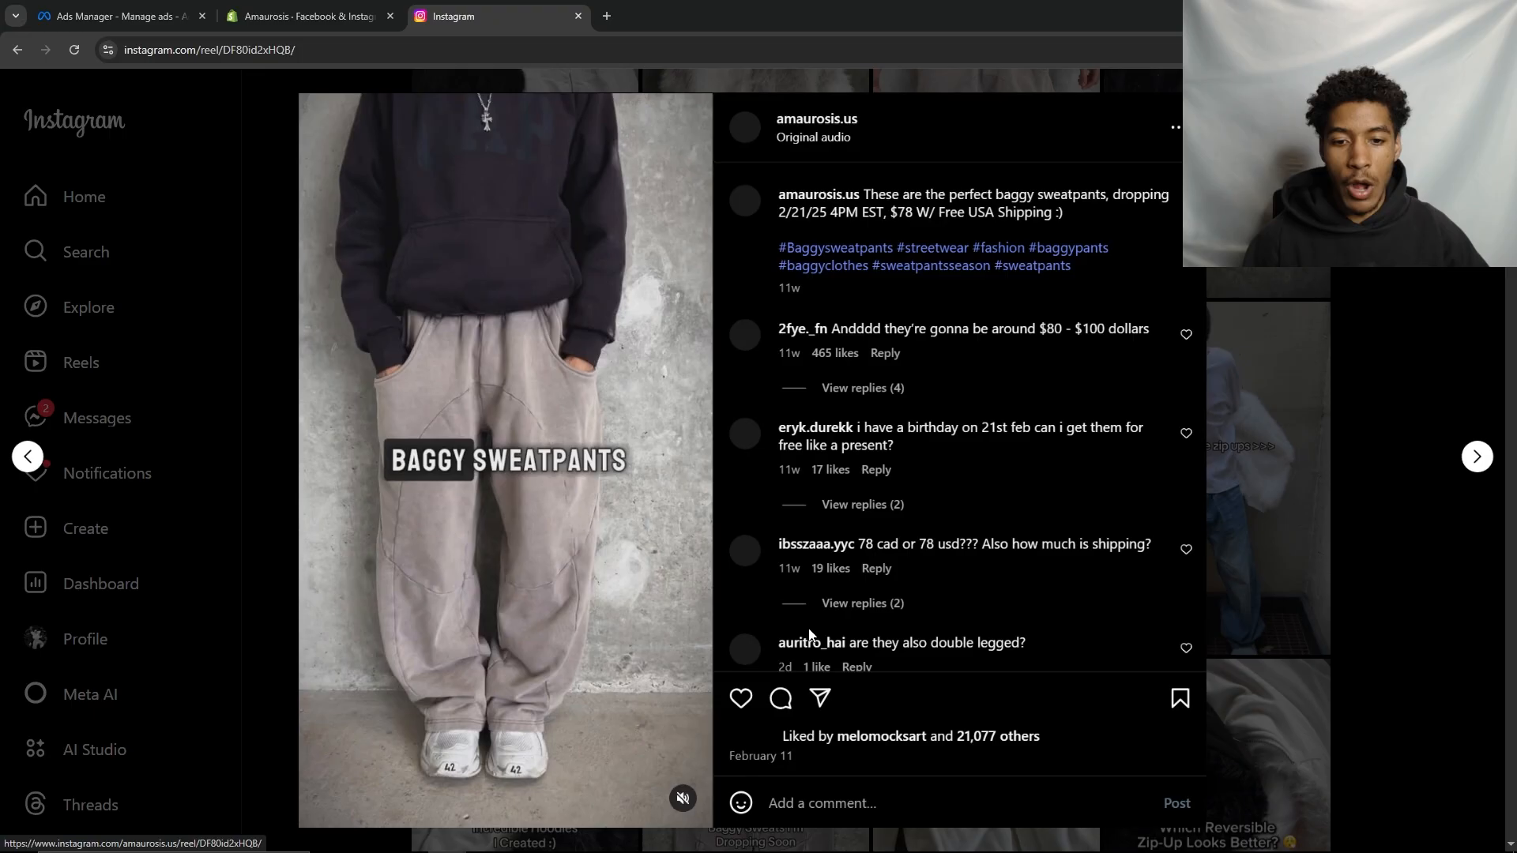
{"action": "left_click", "coordinate": [1334, 490]}
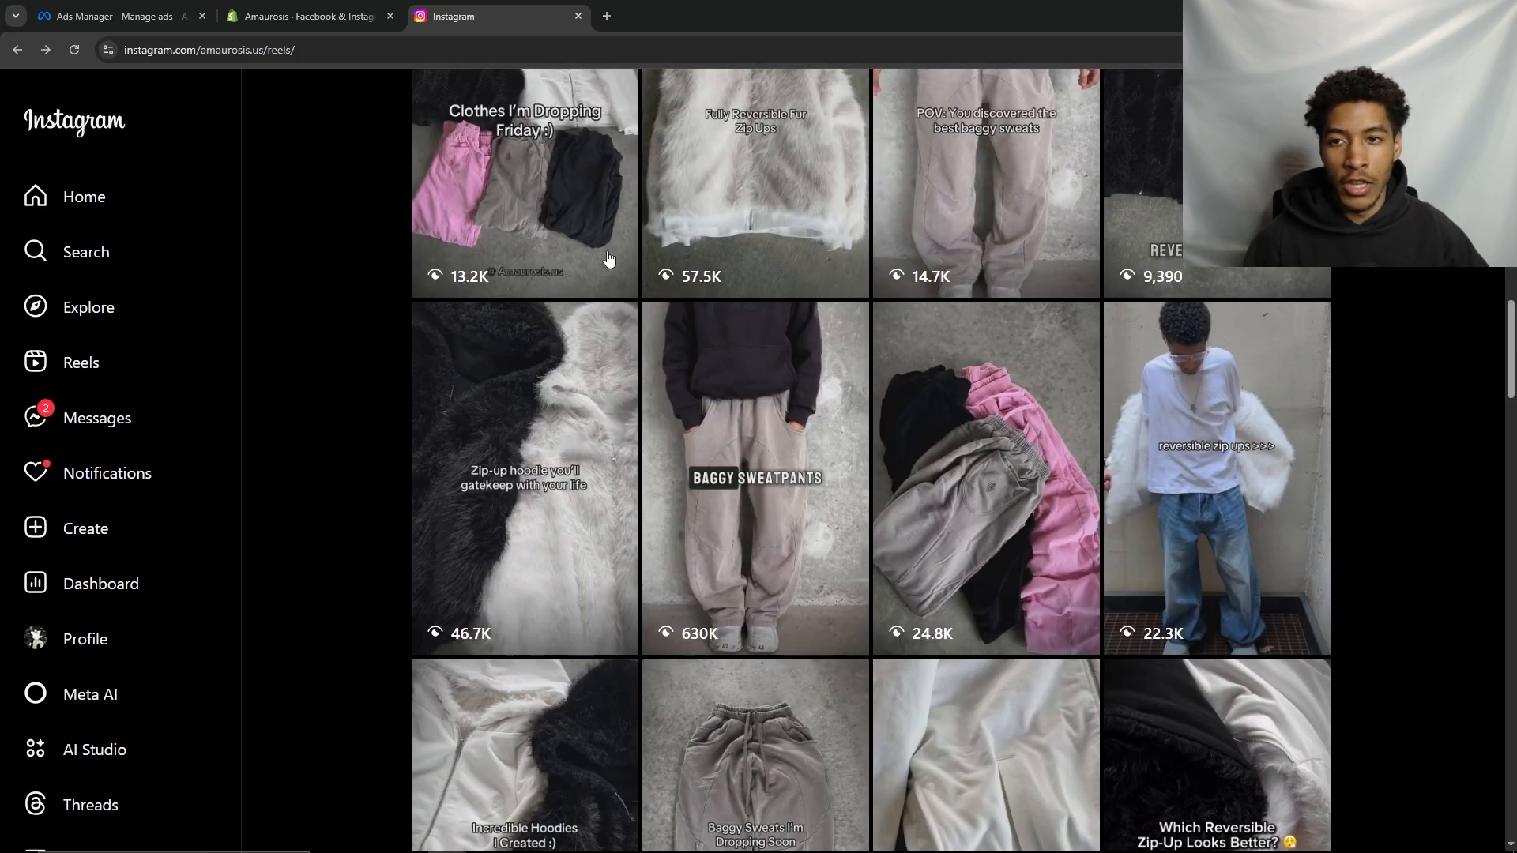
Switch back to Ads Manager and filter the Instagram content to posts with the media type Videos
{"action": "left_click", "coordinate": [118, 16]}
{"action": "left_click", "coordinate": [371, 301]}
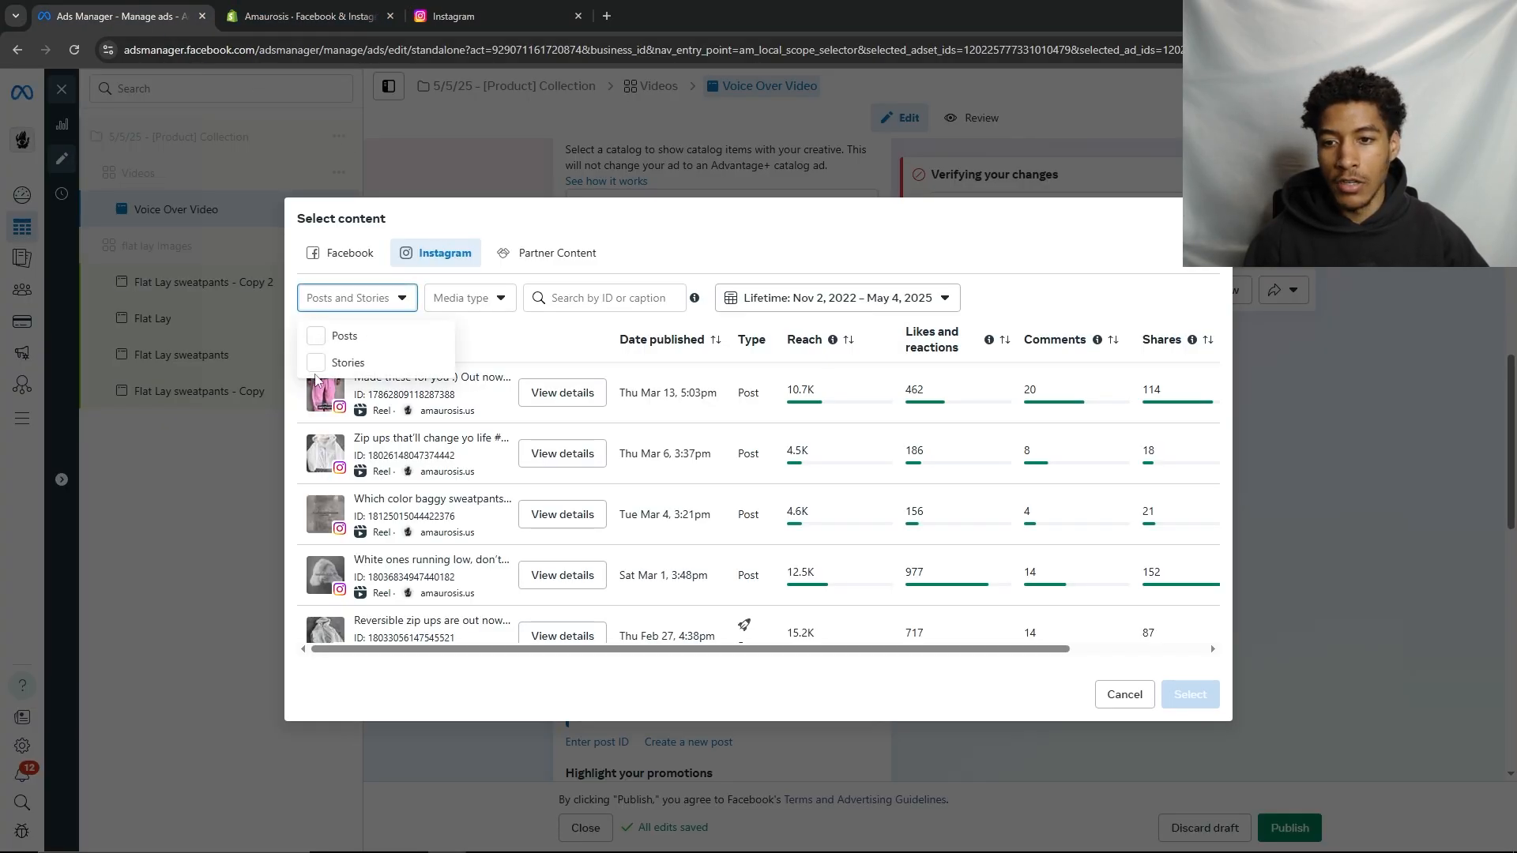
{"action": "left_click", "coordinate": [348, 362]}
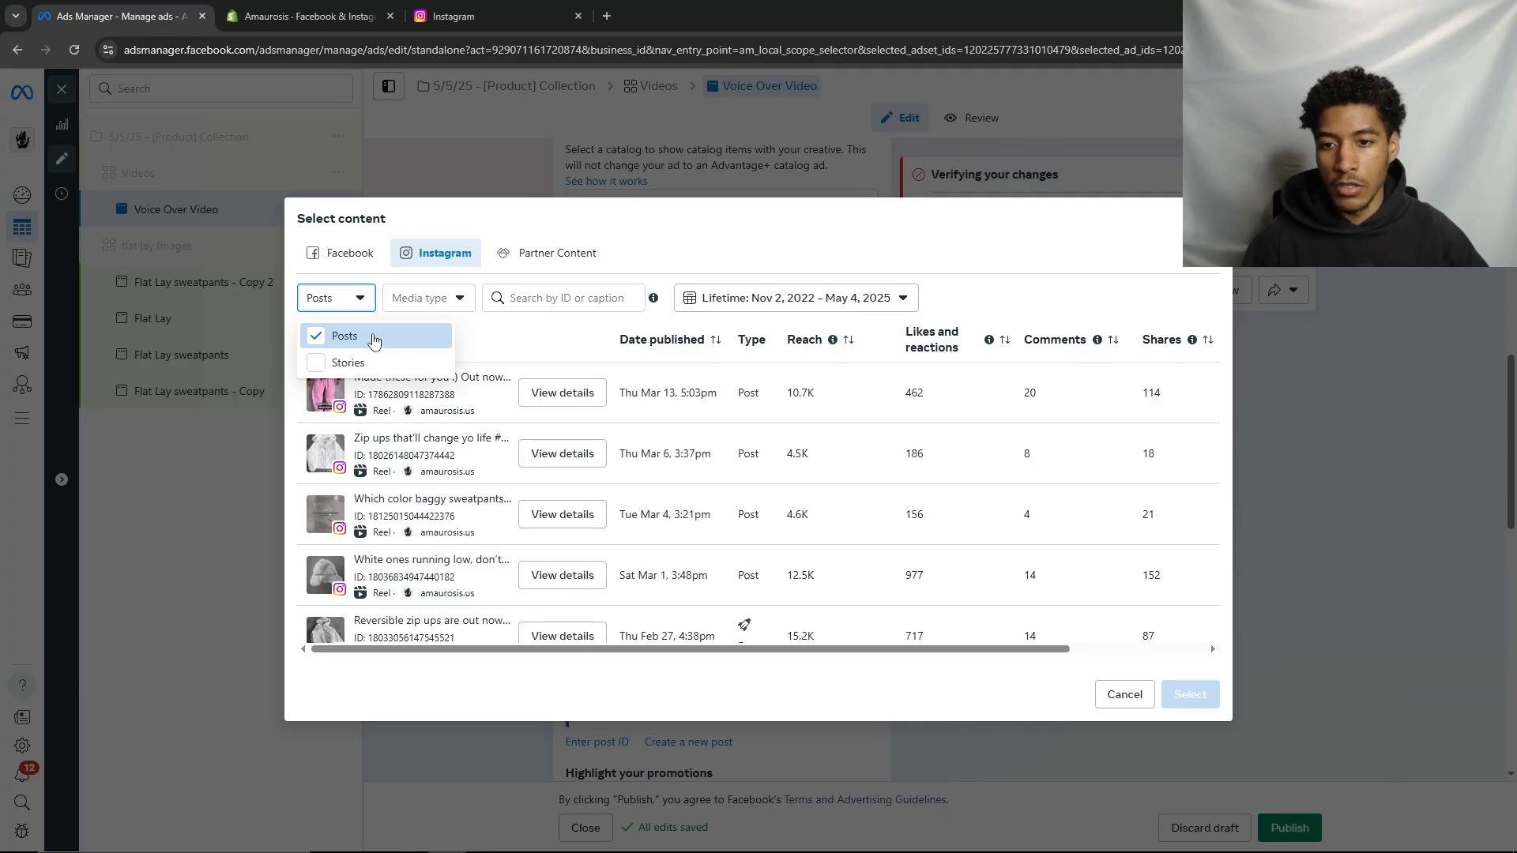
{"action": "left_click", "coordinate": [433, 298]}
{"action": "left_click", "coordinate": [439, 362]}
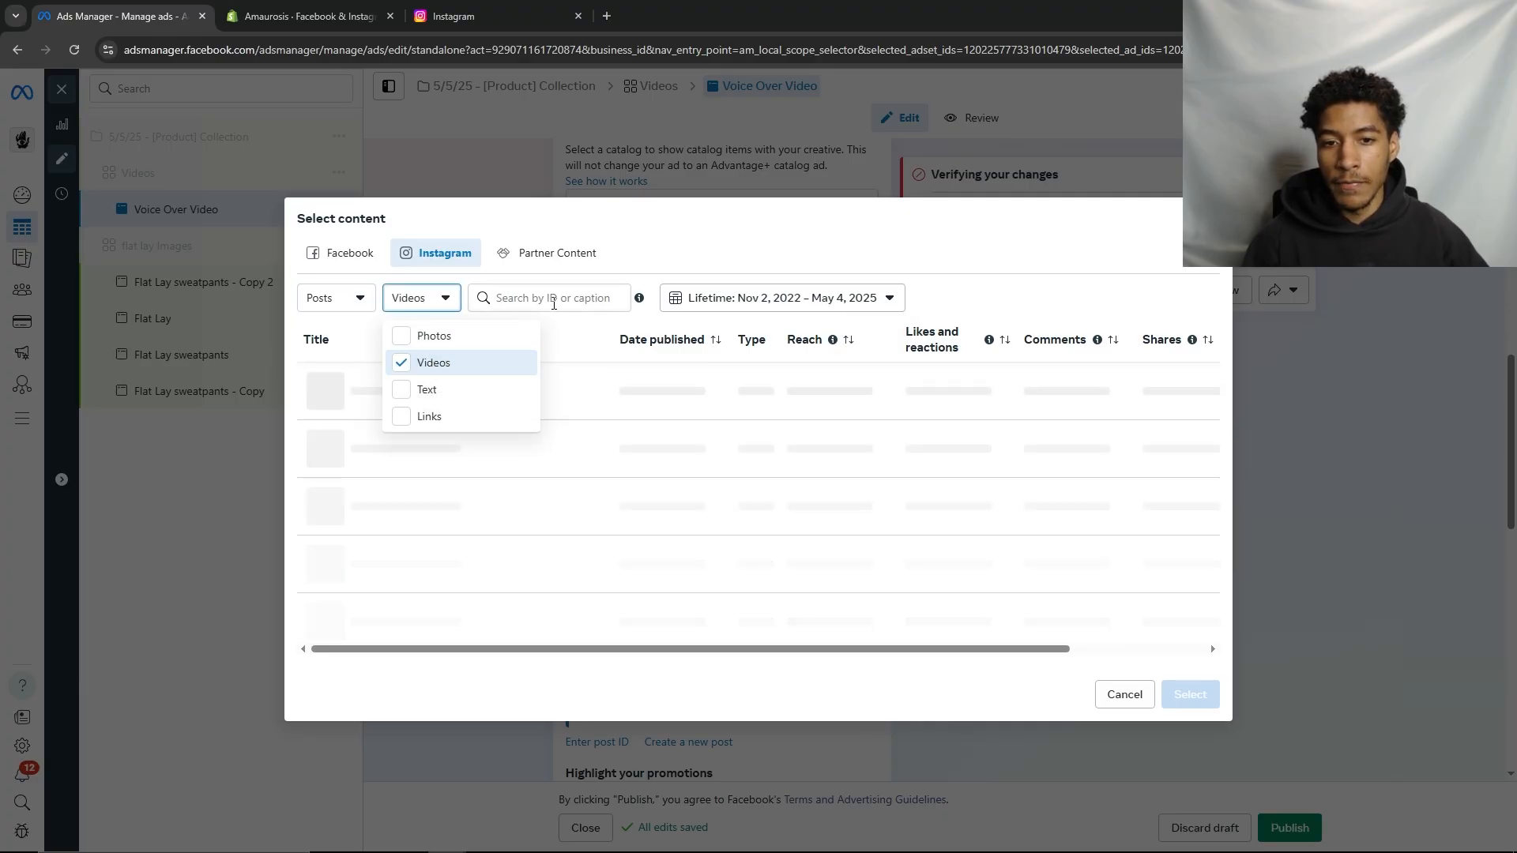
Limit the date range to Feb 11, 2025 and select the perfect baggy sweatpants reel as the ad's content
{"action": "left_click", "coordinate": [786, 298]}
{"action": "left_click", "coordinate": [807, 343]}
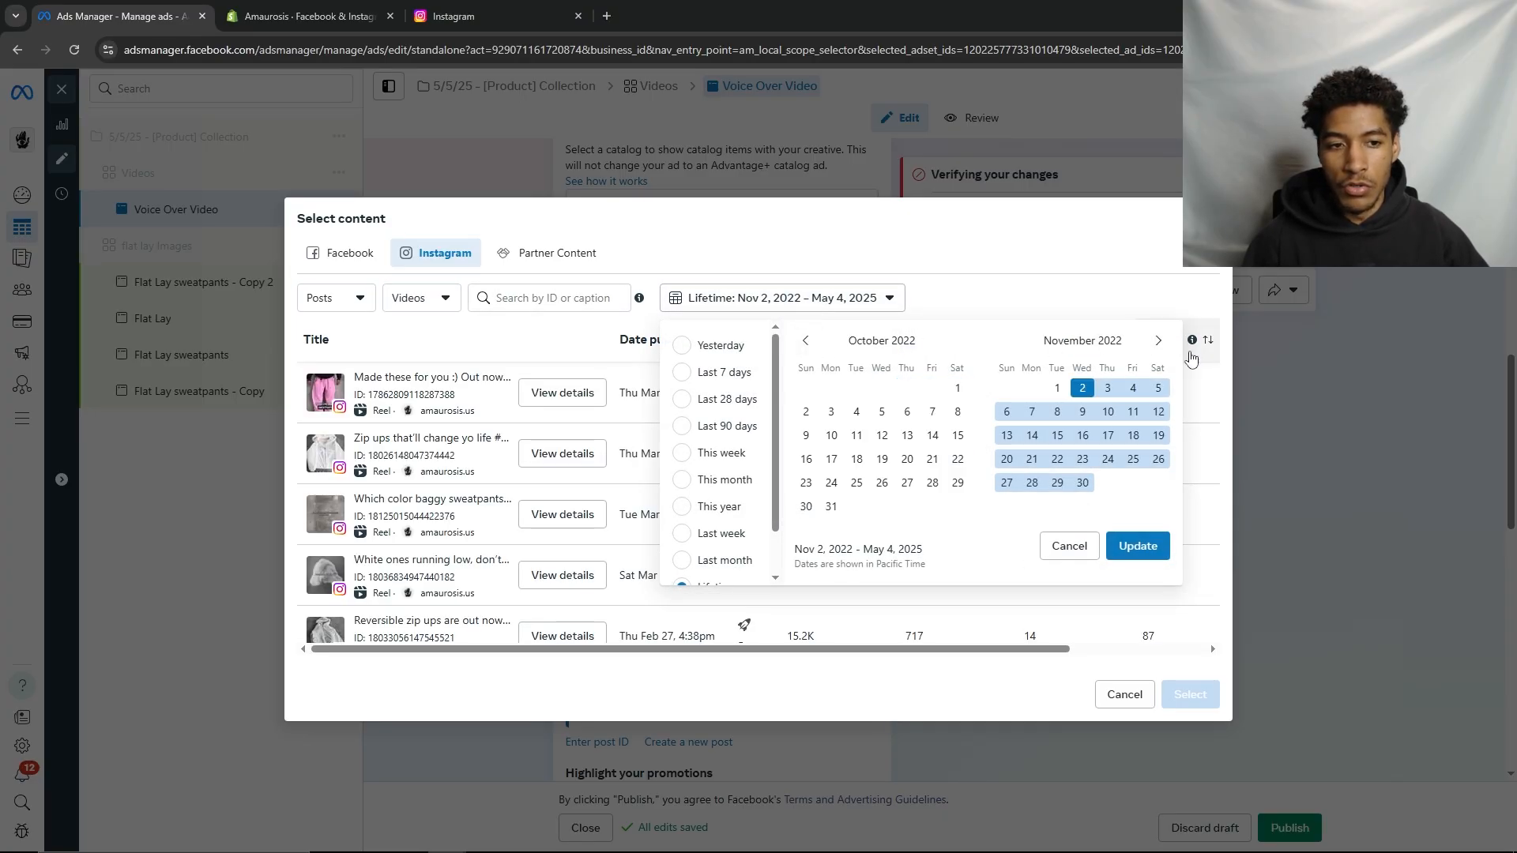
{"action": "left_click", "coordinate": [718, 345]}
{"action": "left_click", "coordinate": [814, 345]}
{"action": "left_click", "coordinate": [813, 345]}
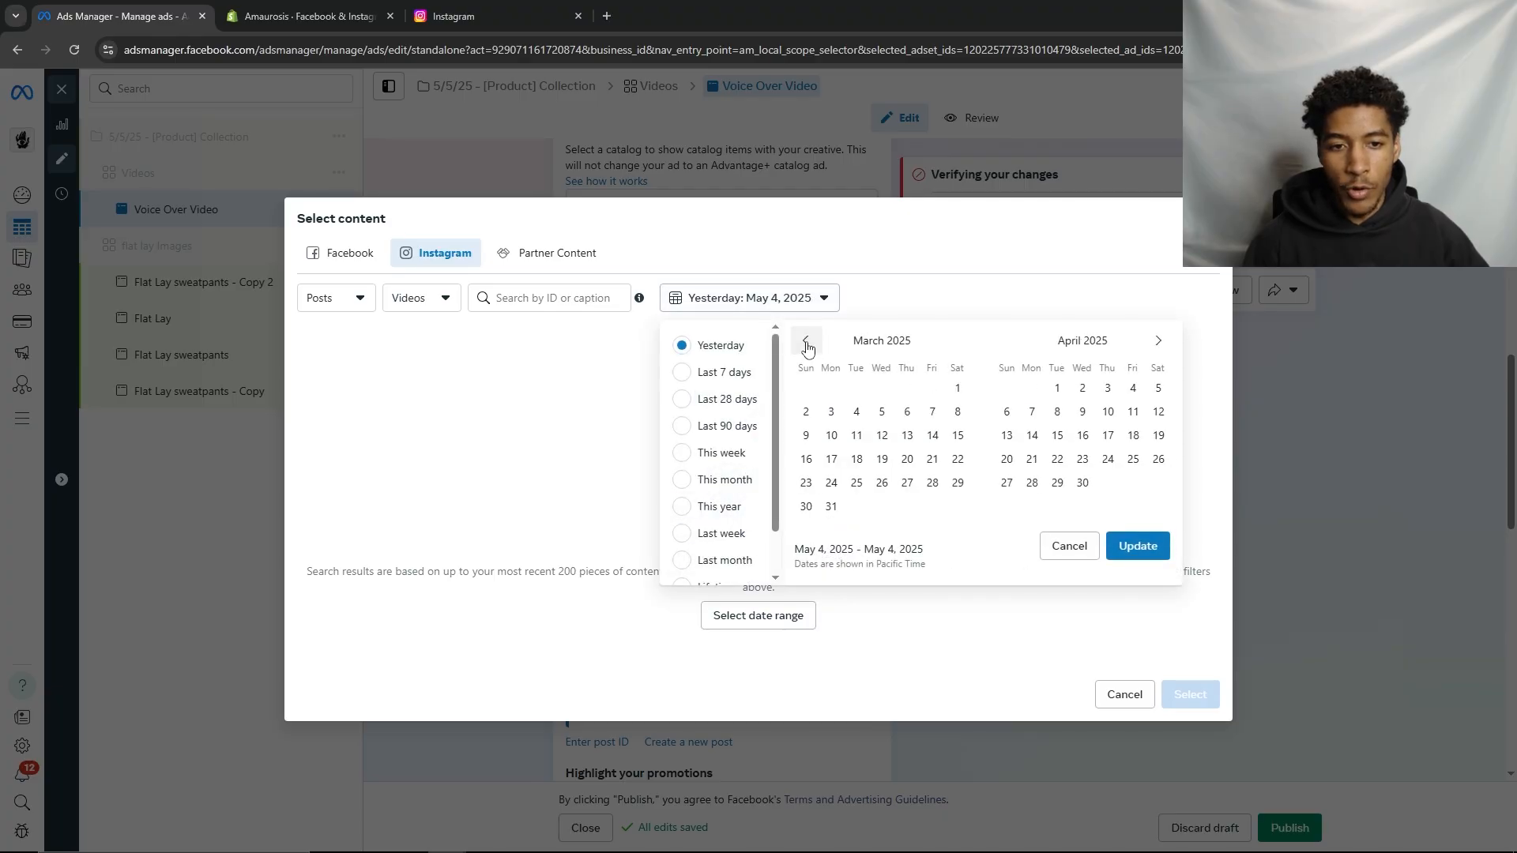
{"action": "left_click", "coordinate": [814, 345]}
{"action": "left_click", "coordinate": [851, 441]}
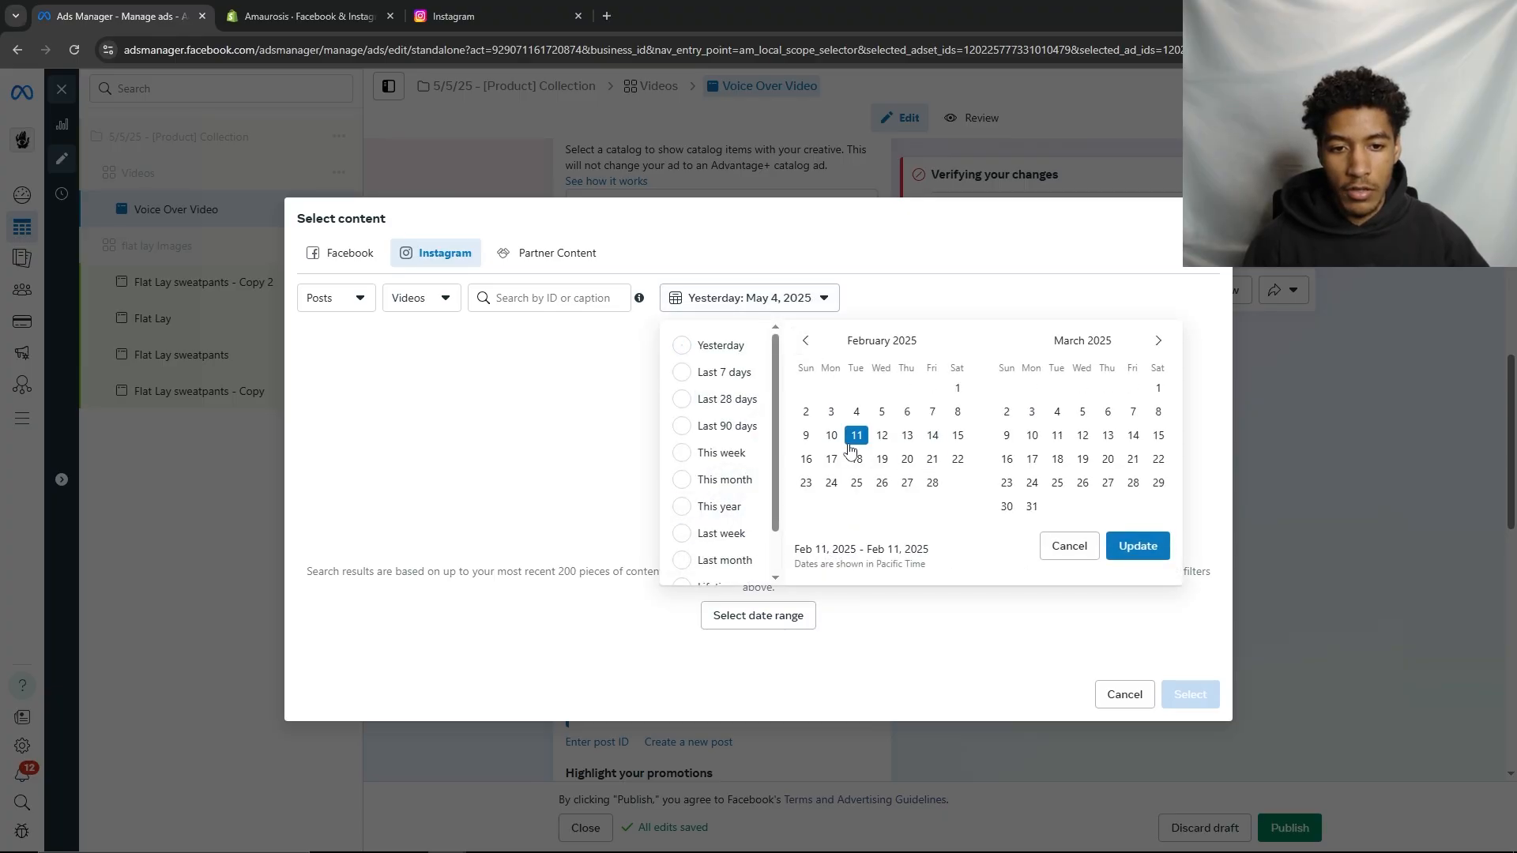
{"action": "left_click", "coordinate": [1137, 546]}
{"action": "left_click", "coordinate": [434, 407]}
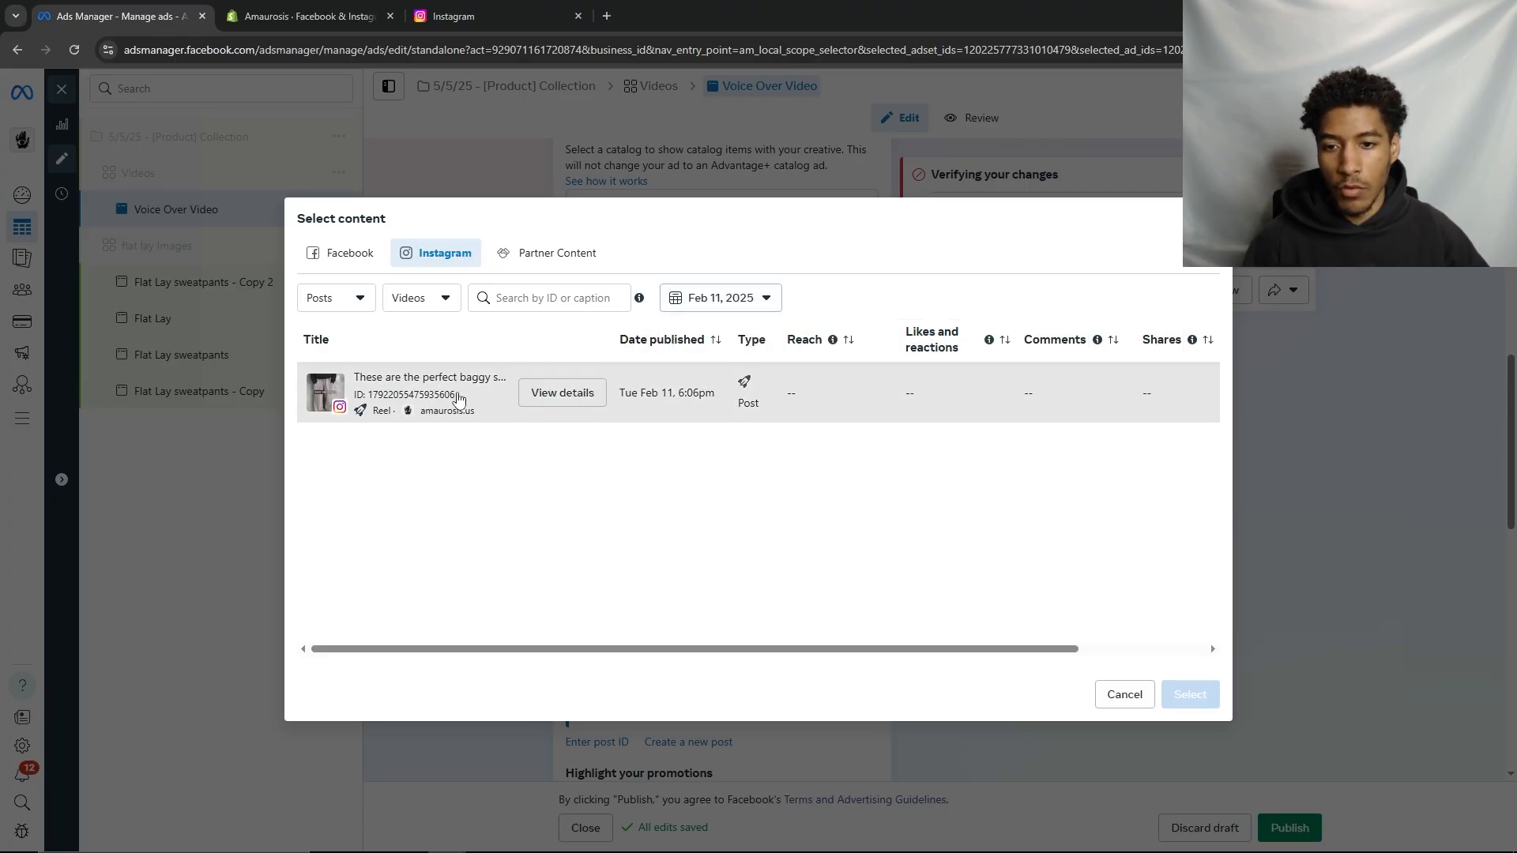
{"action": "left_click", "coordinate": [1191, 745]}
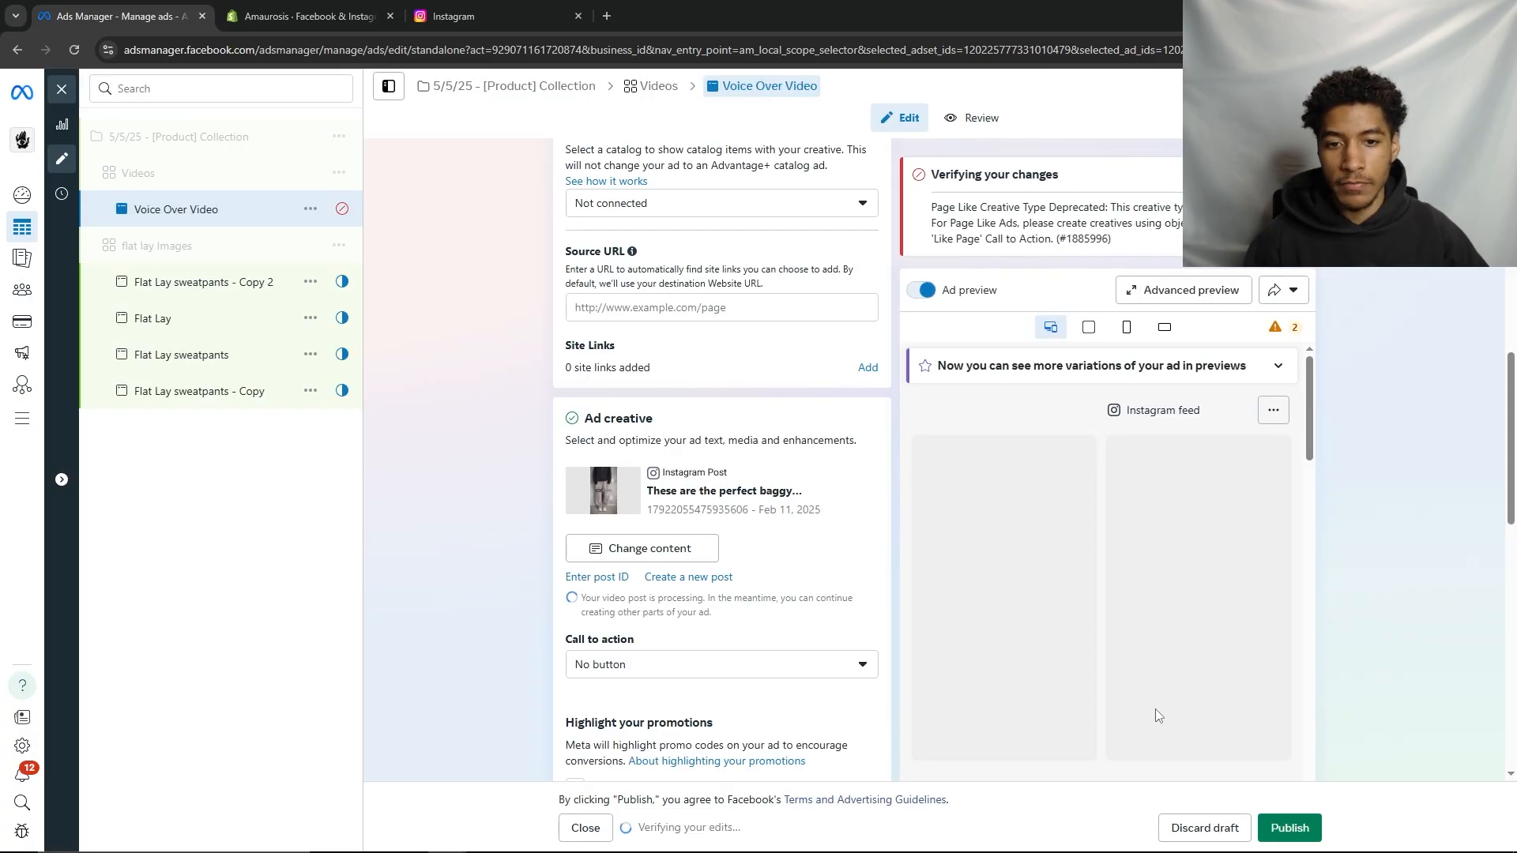
Set the Voice Over Video ad's call to action to Shop now
{"action": "scroll", "coordinate": [735, 537], "scroll_direction": "down", "scroll_amount": 2}
{"action": "left_click", "coordinate": [697, 508]}
{"action": "scroll", "coordinate": [718, 616], "scroll_direction": "down", "scroll_amount": 5}
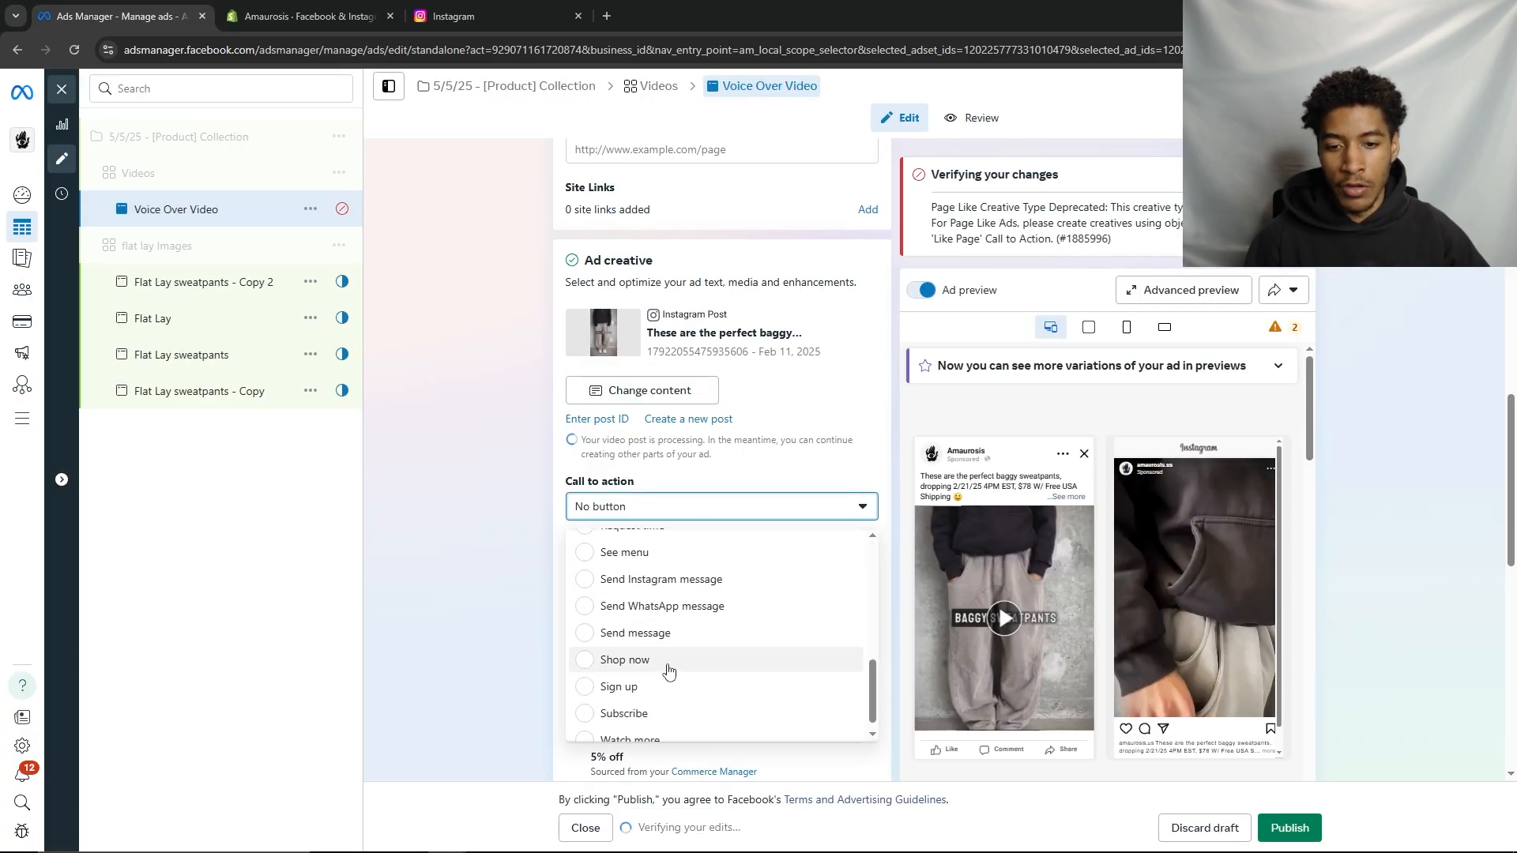
{"action": "left_click", "coordinate": [669, 681]}
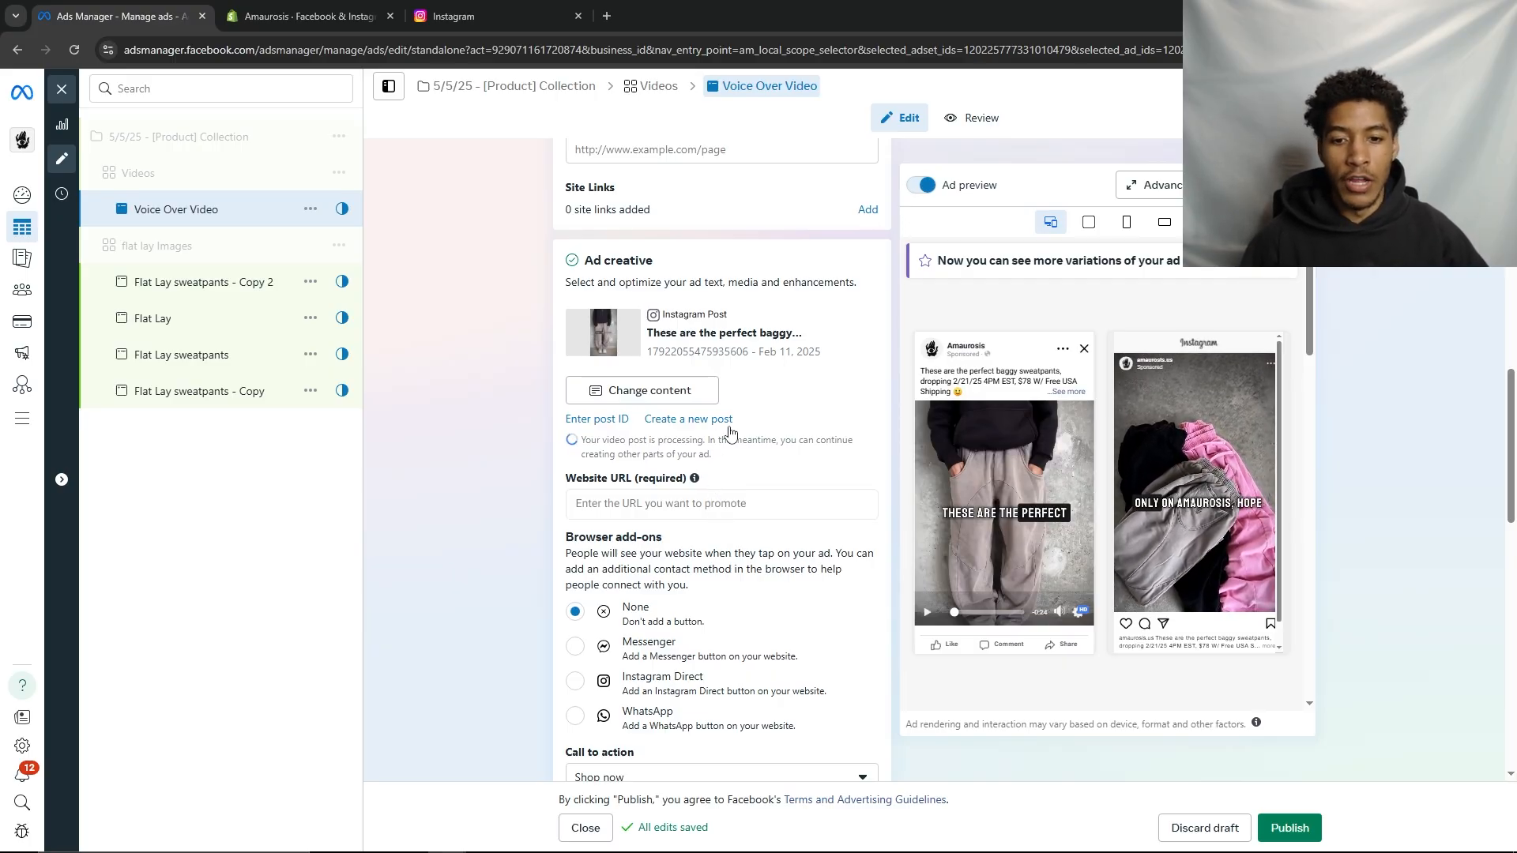
Turn off the Adapt multi-image format enhancement for the Voice Over Video ad and save the Advantage+ creative settings
{"action": "scroll", "coordinate": [723, 435], "scroll_direction": "down", "scroll_amount": 6}
{"action": "scroll", "coordinate": [646, 307], "scroll_direction": "down", "scroll_amount": 4}
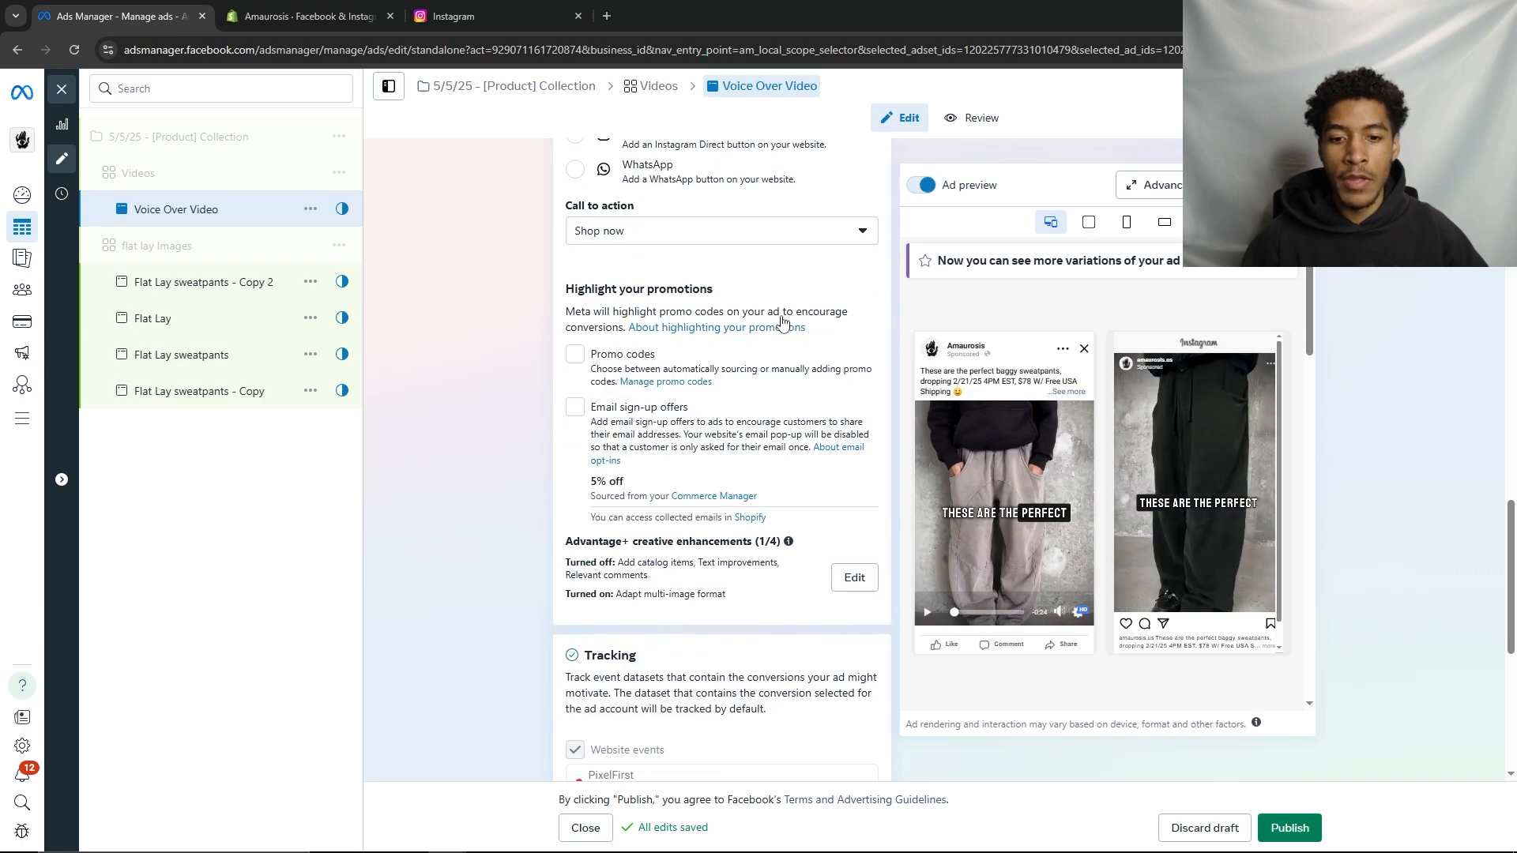
{"action": "left_click", "coordinate": [861, 333]}
{"action": "left_click", "coordinate": [492, 295]}
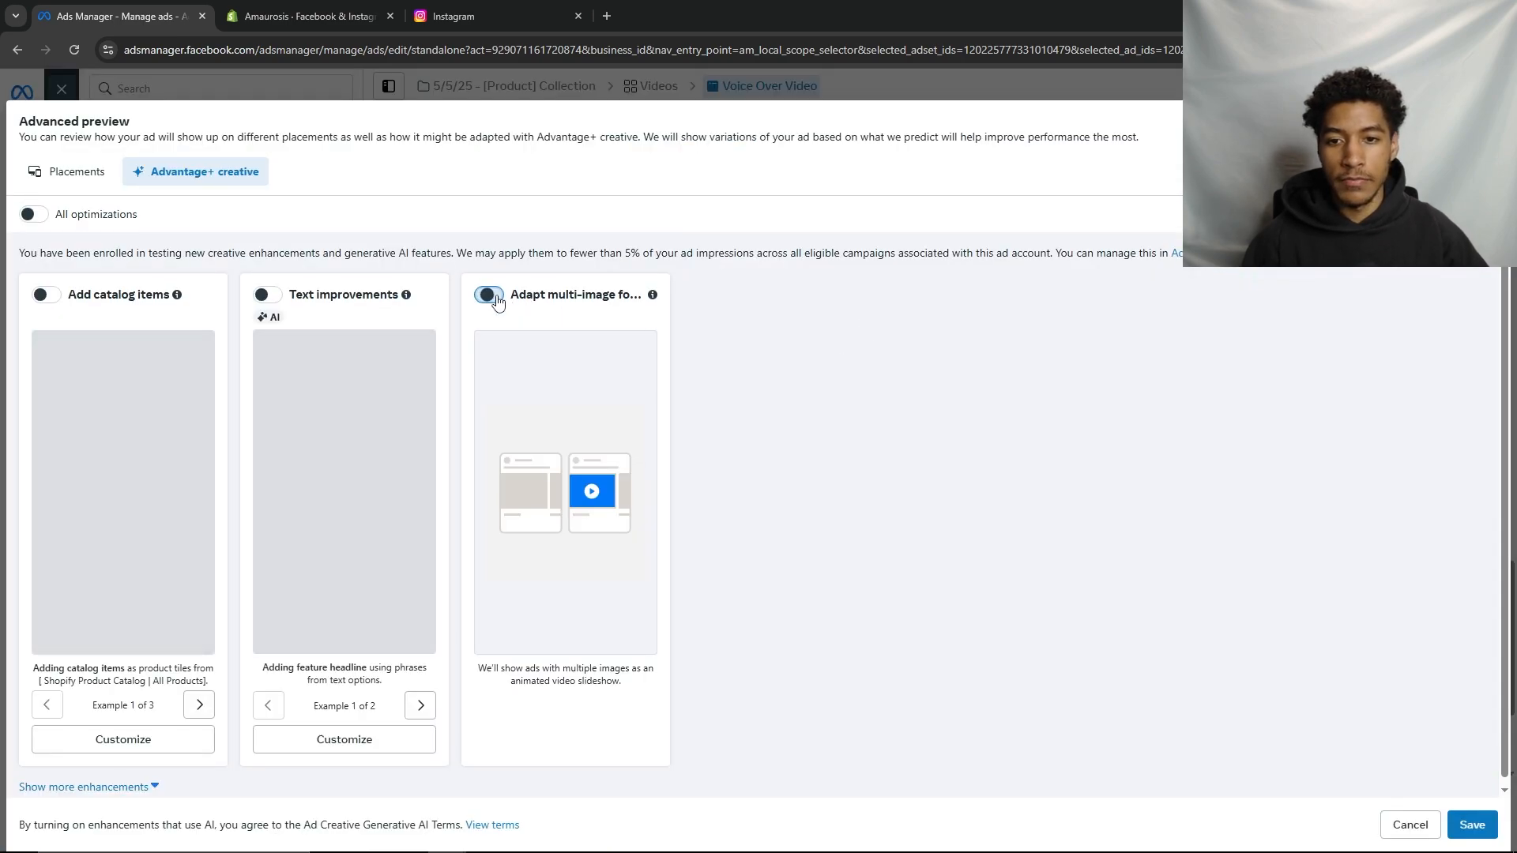
{"action": "left_click", "coordinate": [1470, 824]}
{"action": "scroll", "coordinate": [673, 421], "scroll_direction": "down", "scroll_amount": 3}
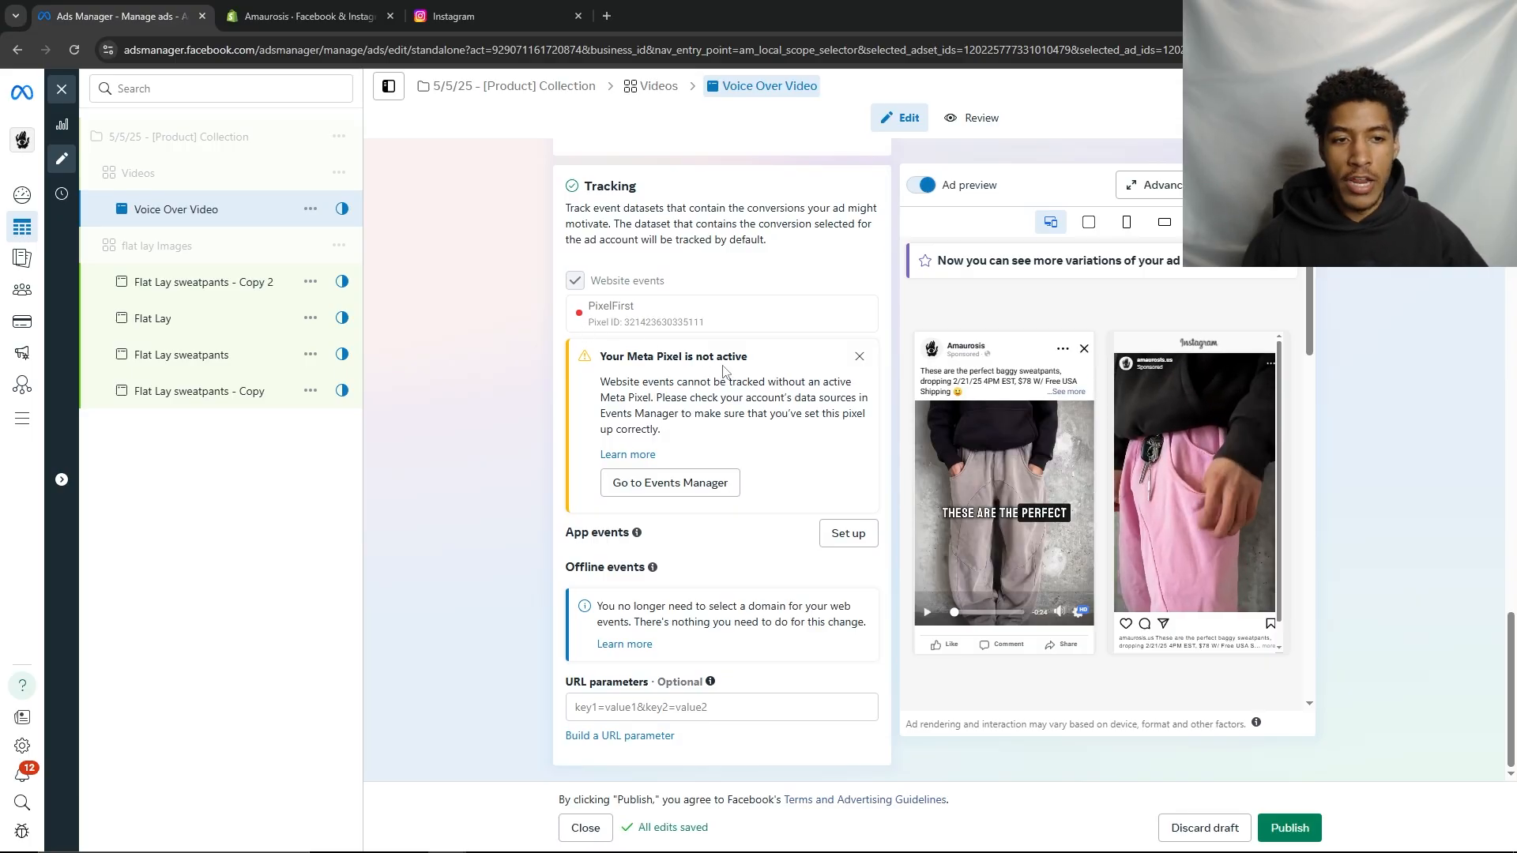
{"action": "scroll", "coordinate": [520, 302], "scroll_direction": "up", "scroll_amount": 15}
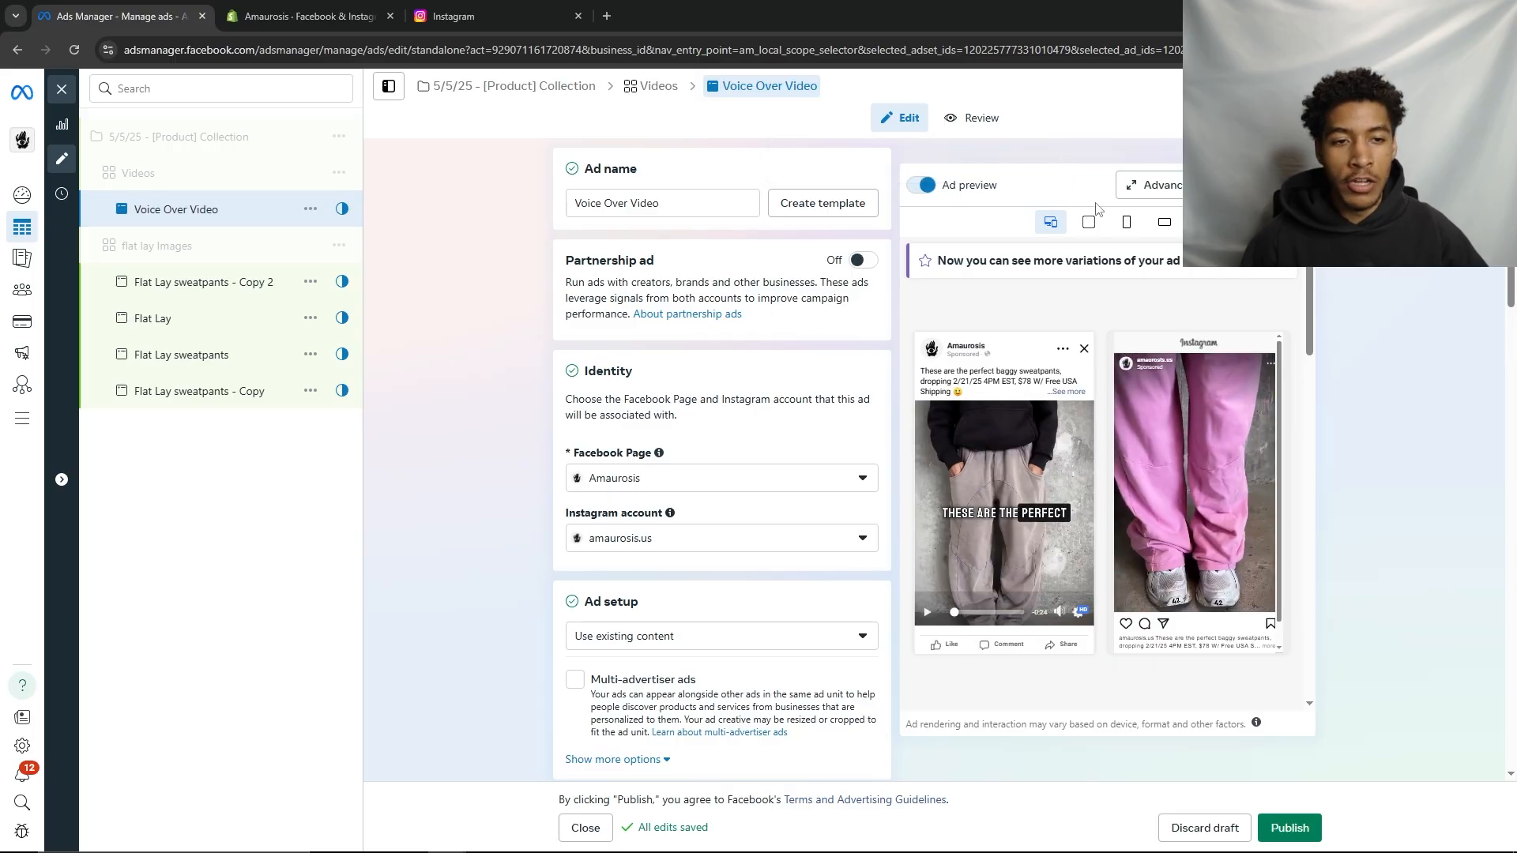
Review the advanced preview of the Voice Over Video ad across all placements, the feed placements, and the stories and reels placements
{"action": "left_click", "coordinate": [1177, 187]}
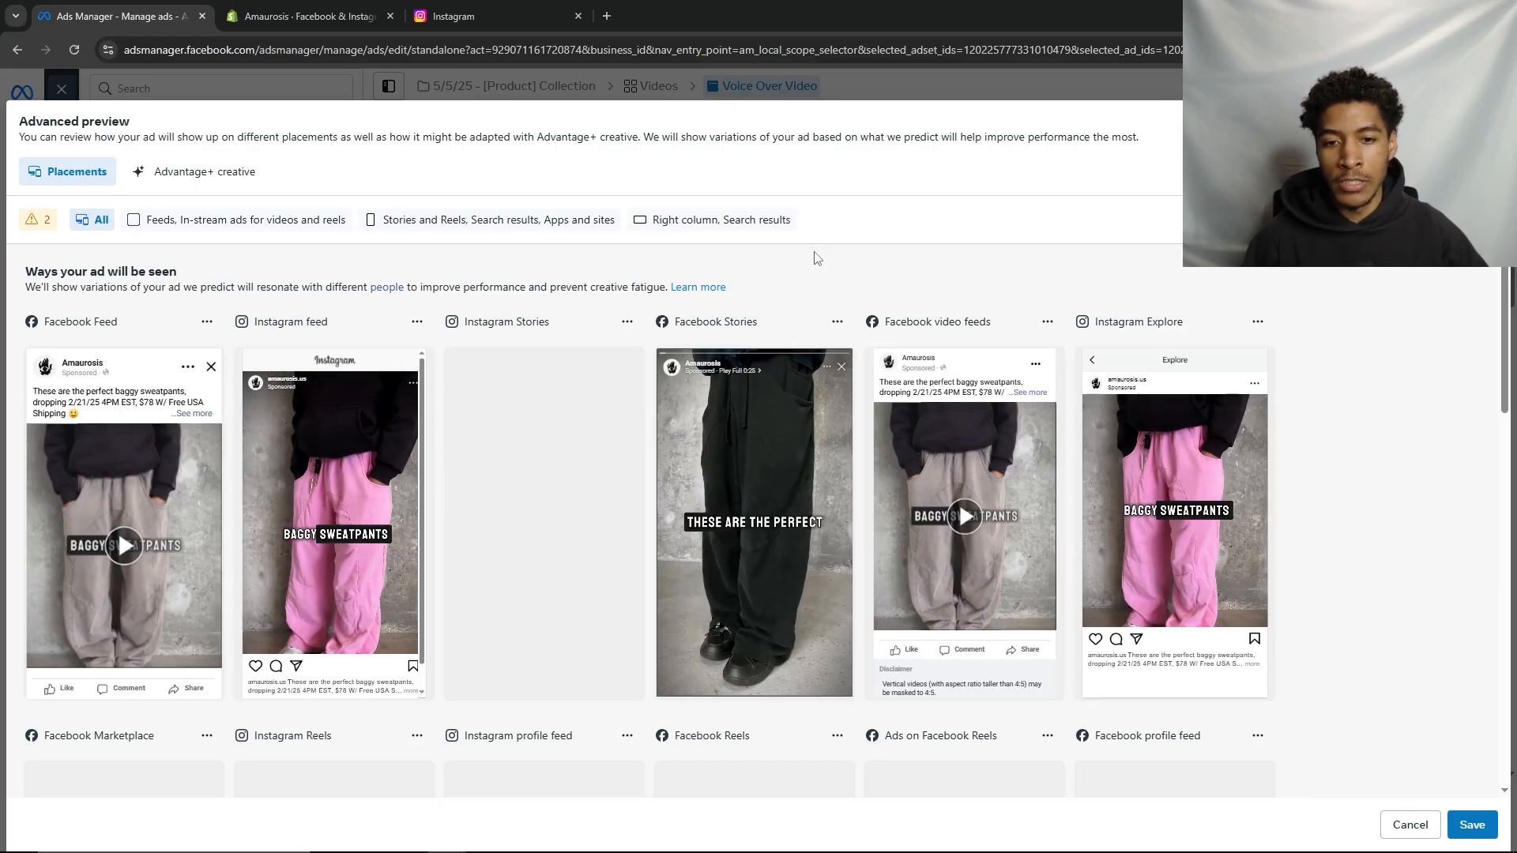
{"action": "scroll", "coordinate": [763, 300], "scroll_direction": "down", "scroll_amount": 4}
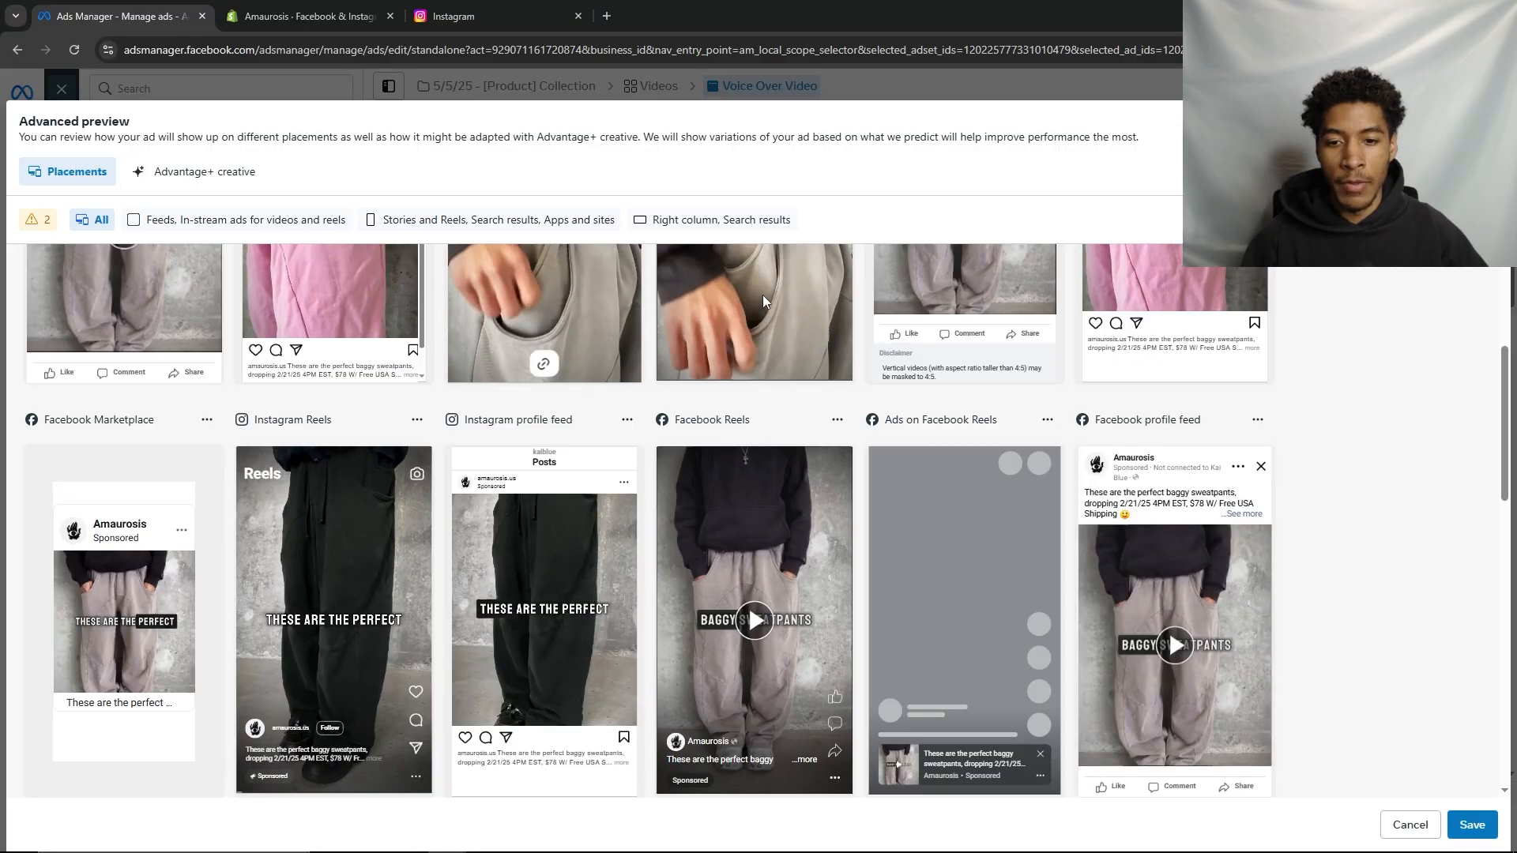
{"action": "scroll", "coordinate": [761, 296], "scroll_direction": "down", "scroll_amount": 4}
{"action": "left_click", "coordinate": [260, 221]}
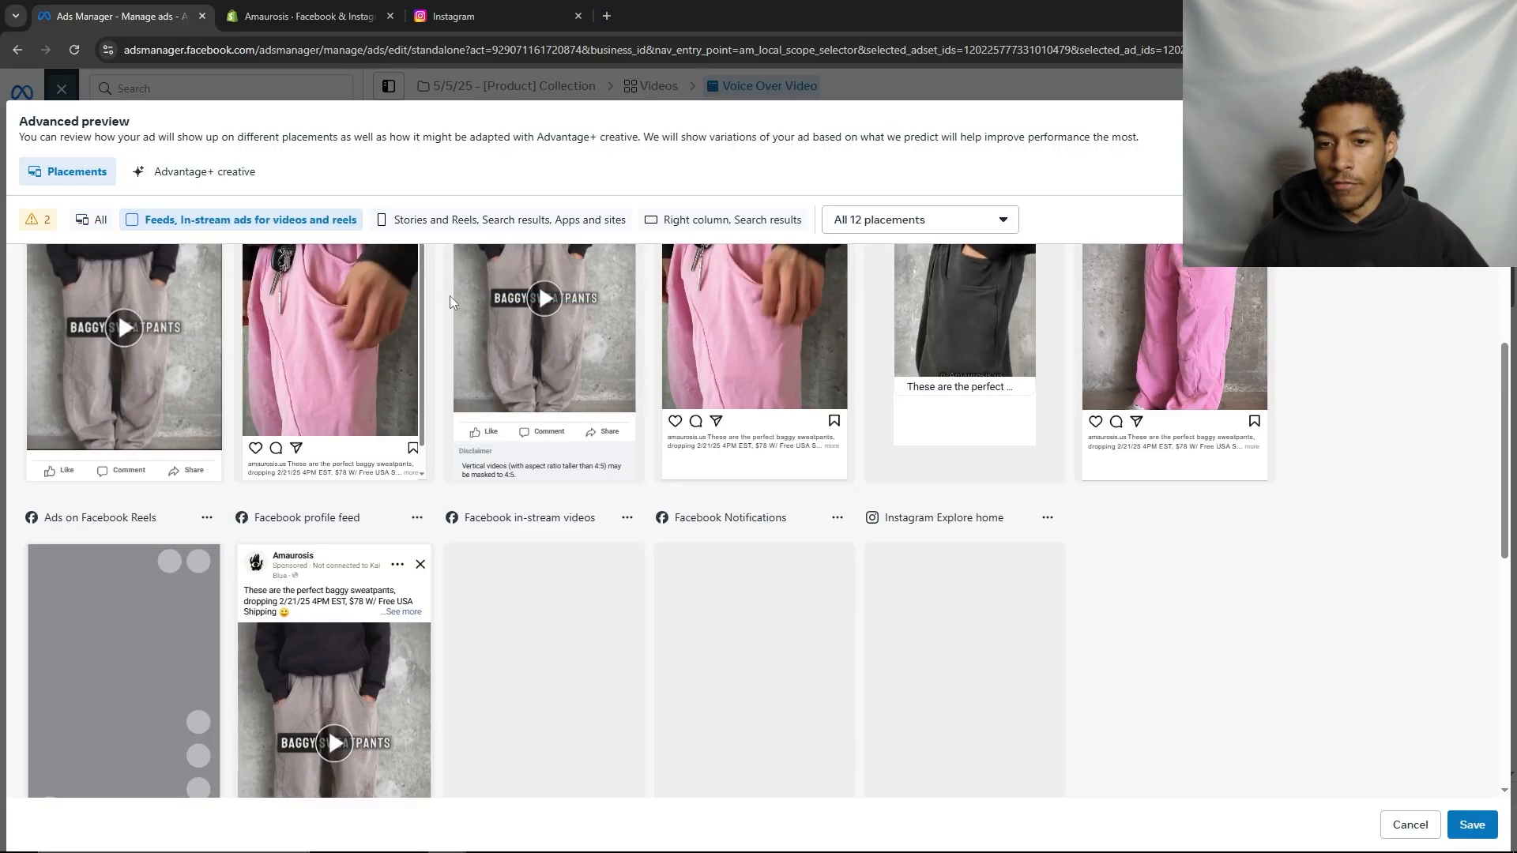
{"action": "left_click", "coordinate": [498, 221]}
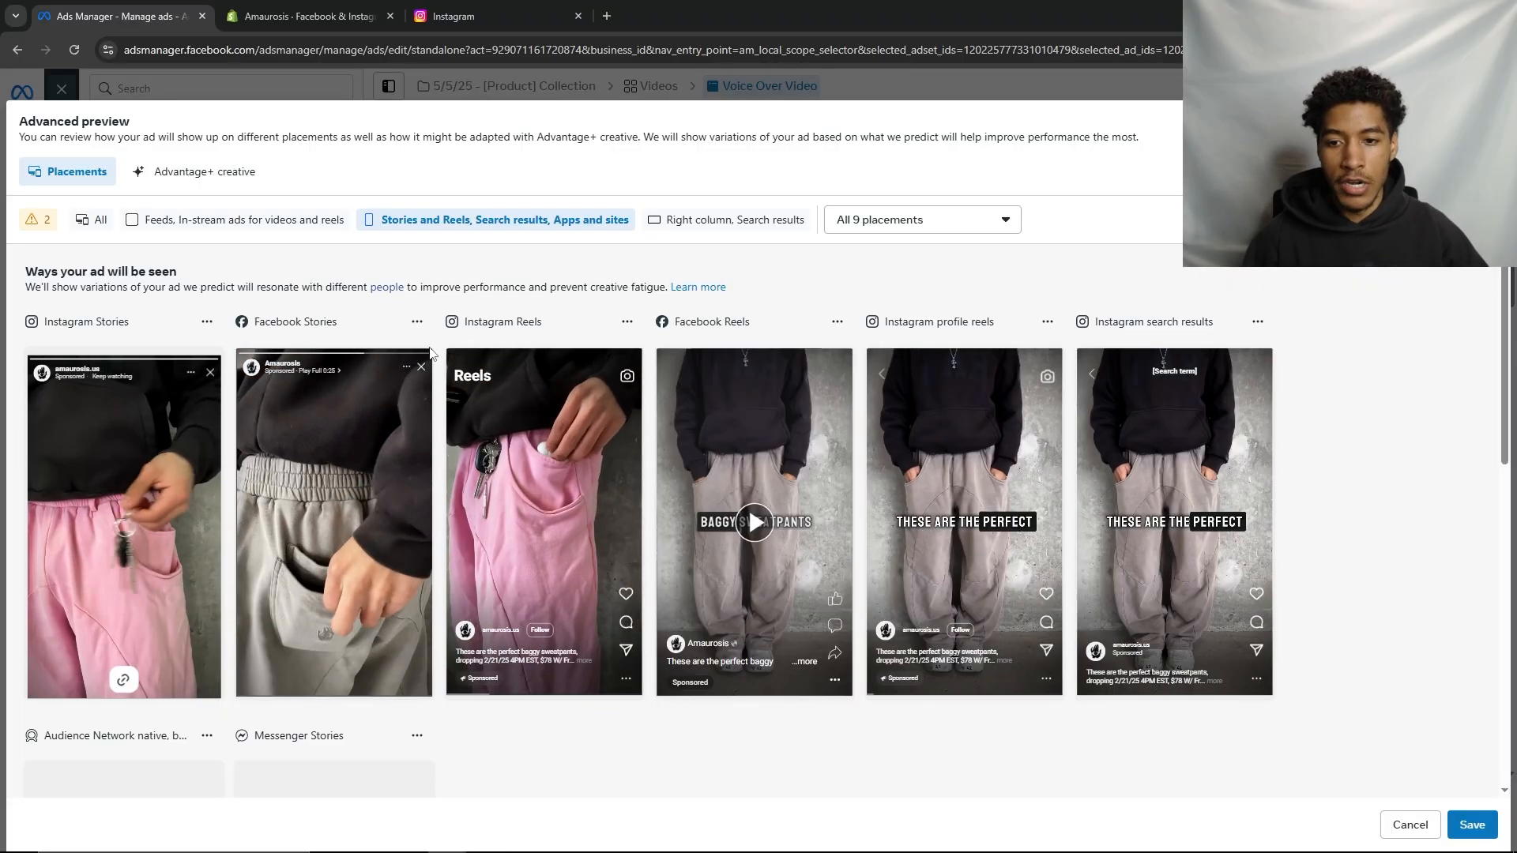
{"action": "key", "text": "Escape"}
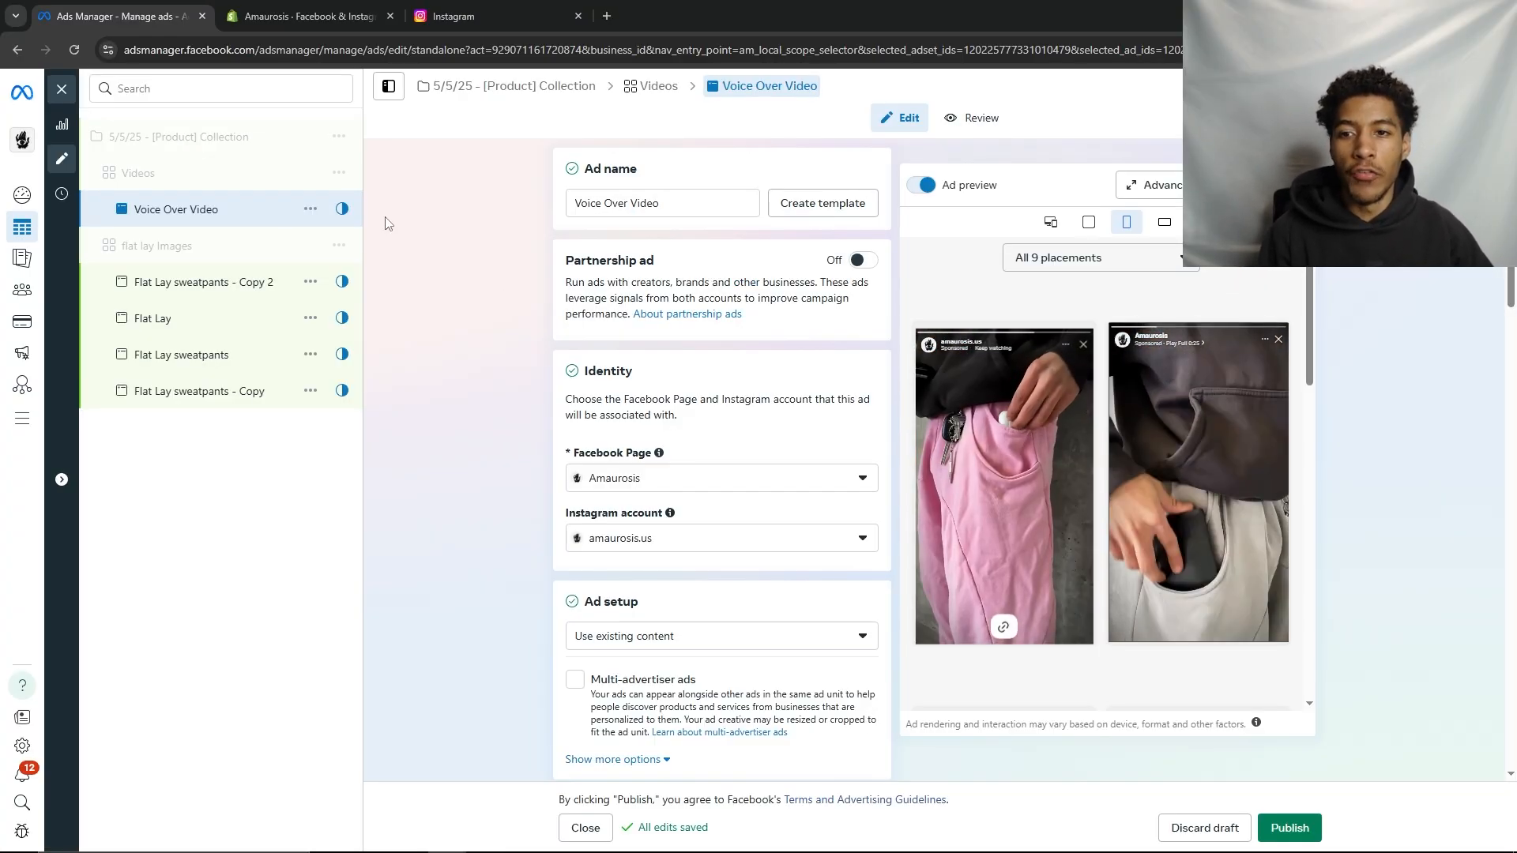
Duplicate the Voice Over Video ad and select the "Zip ups that'll change yo life" Instagram reel as the copy's content
{"action": "left_click", "coordinate": [310, 209]}
{"action": "left_click", "coordinate": [394, 305]}
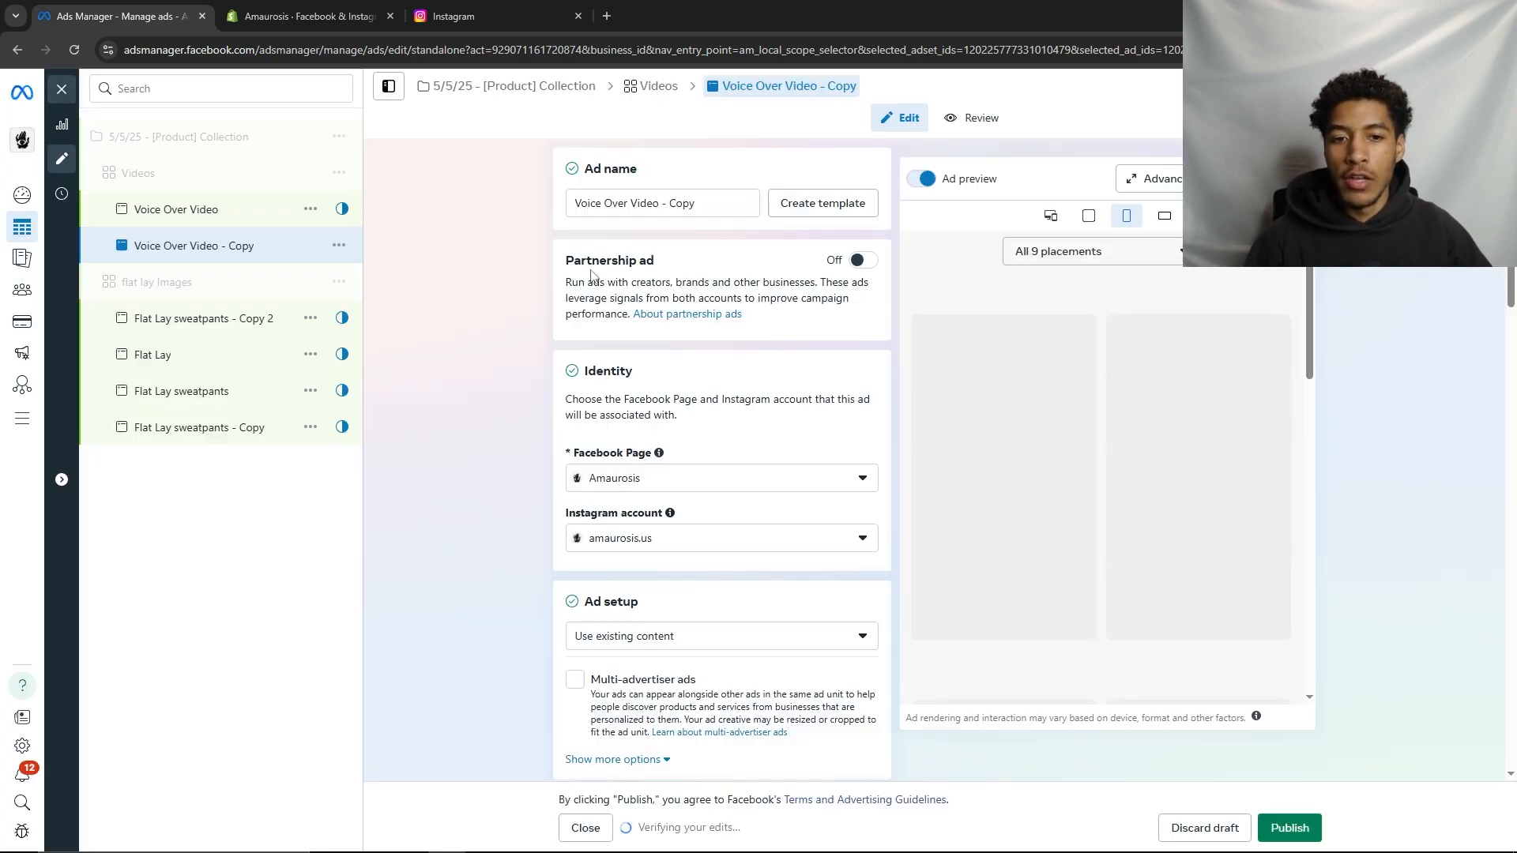
{"action": "scroll", "coordinate": [543, 409], "scroll_direction": "down", "scroll_amount": 10}
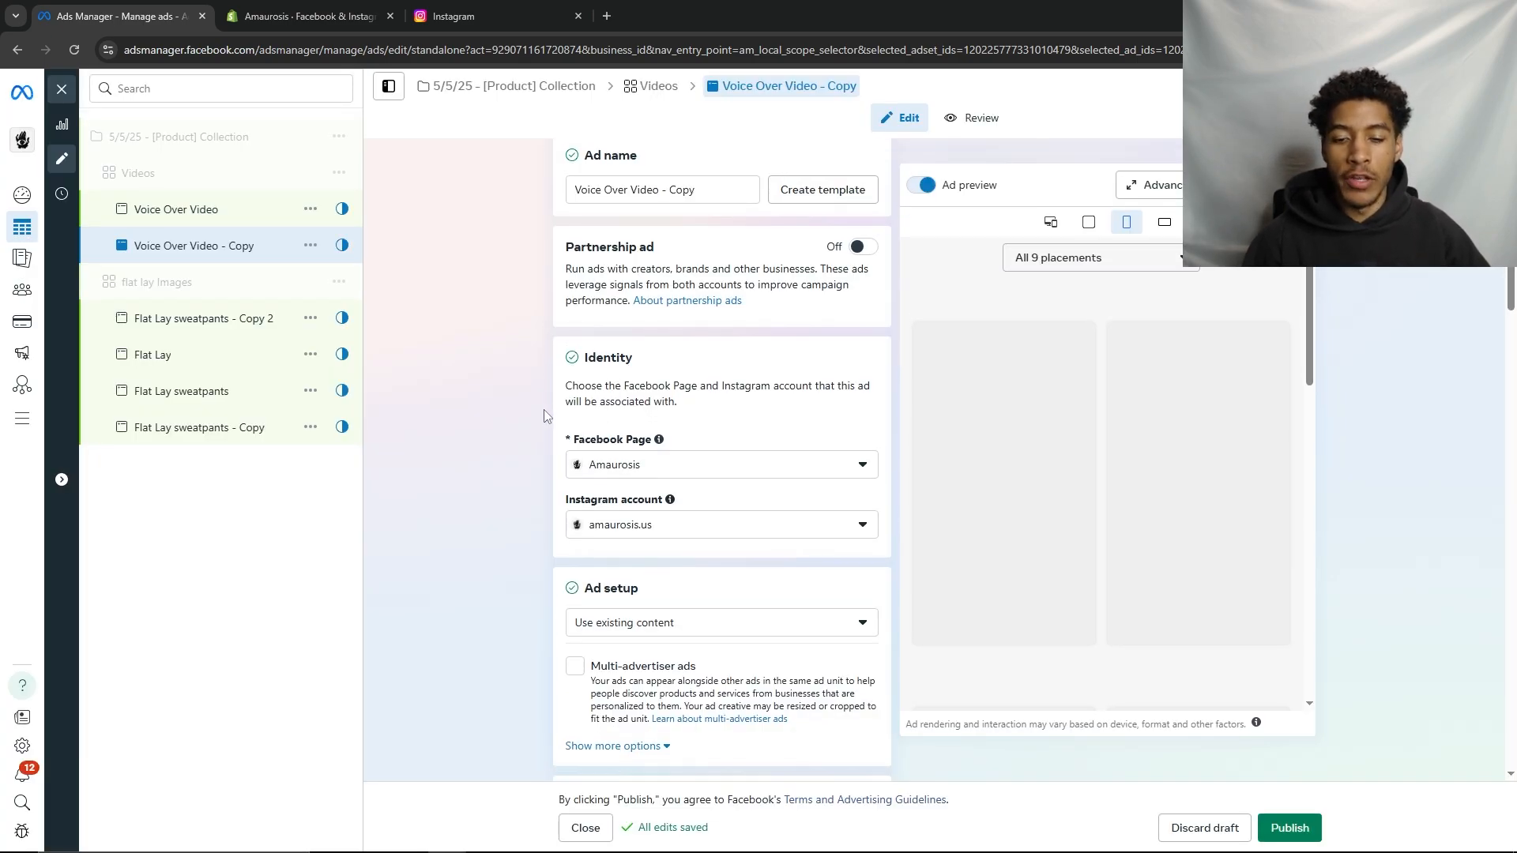
{"action": "left_click", "coordinate": [633, 428]}
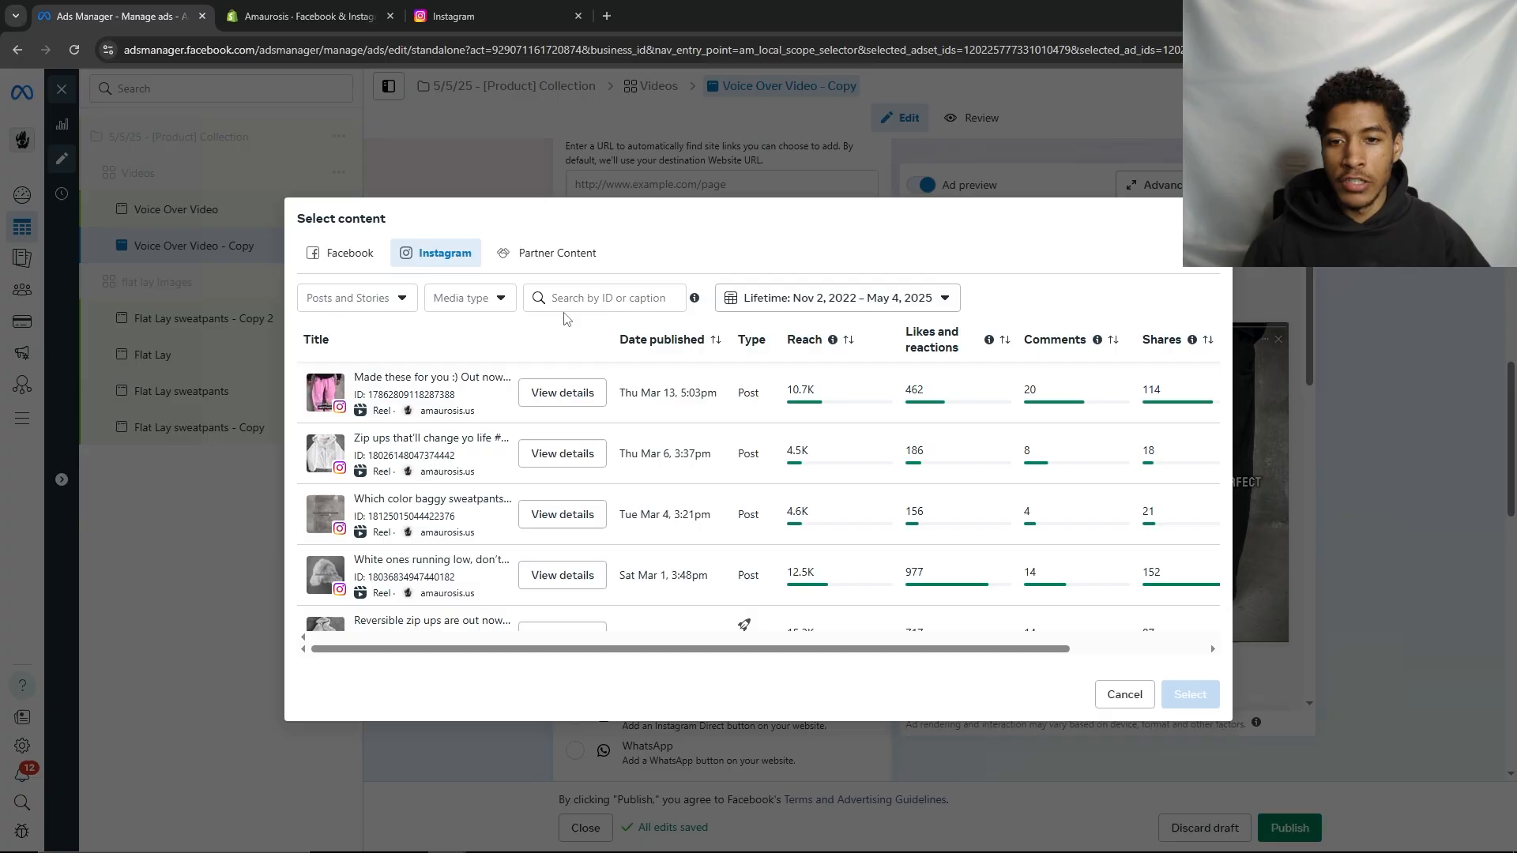
{"action": "left_click", "coordinate": [797, 435]}
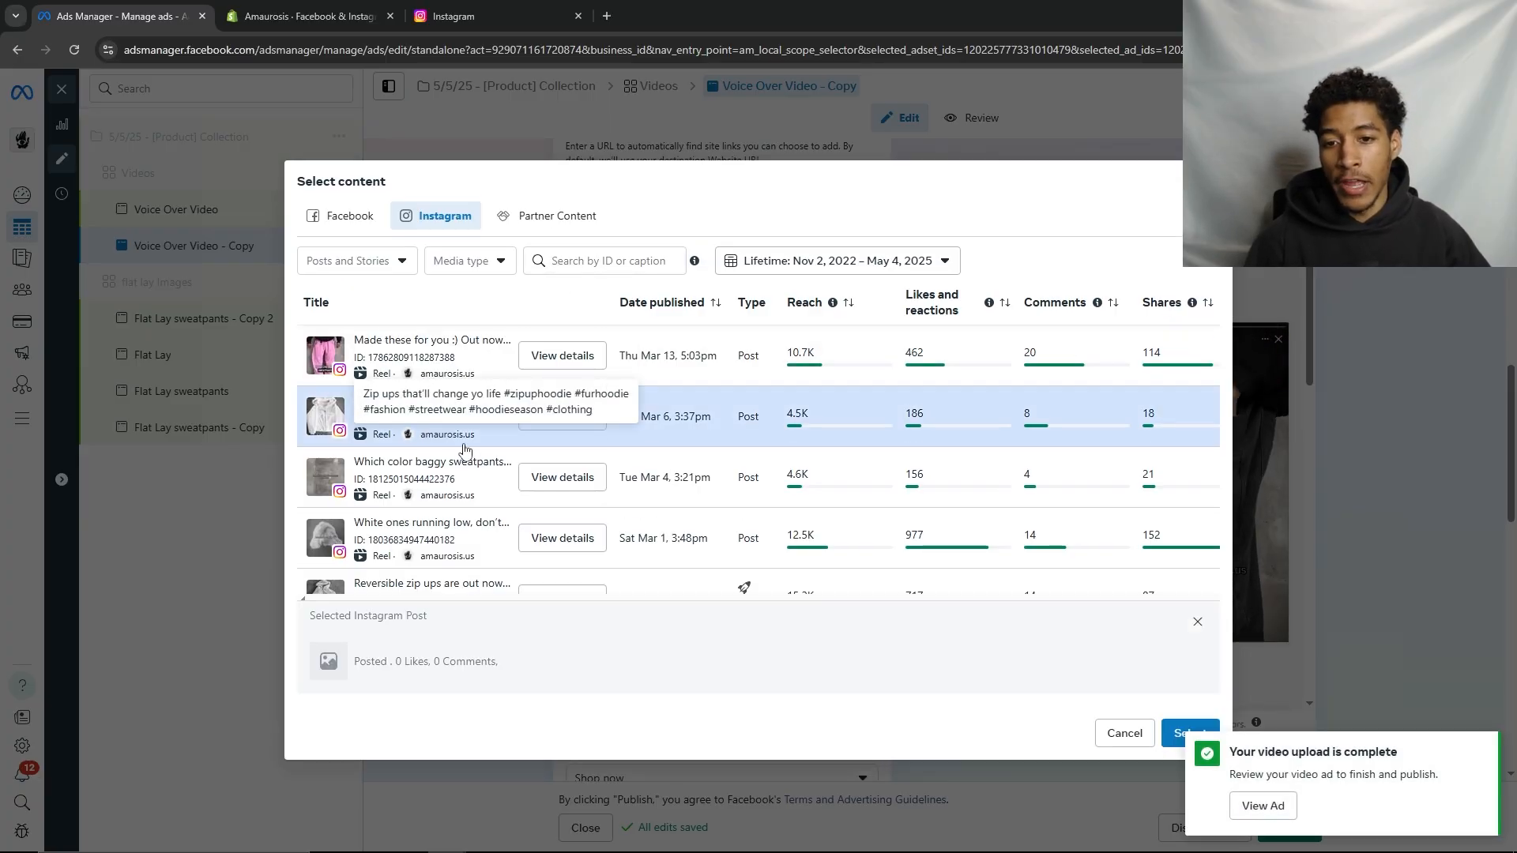
{"action": "scroll", "coordinate": [908, 513], "scroll_direction": "down", "scroll_amount": 1}
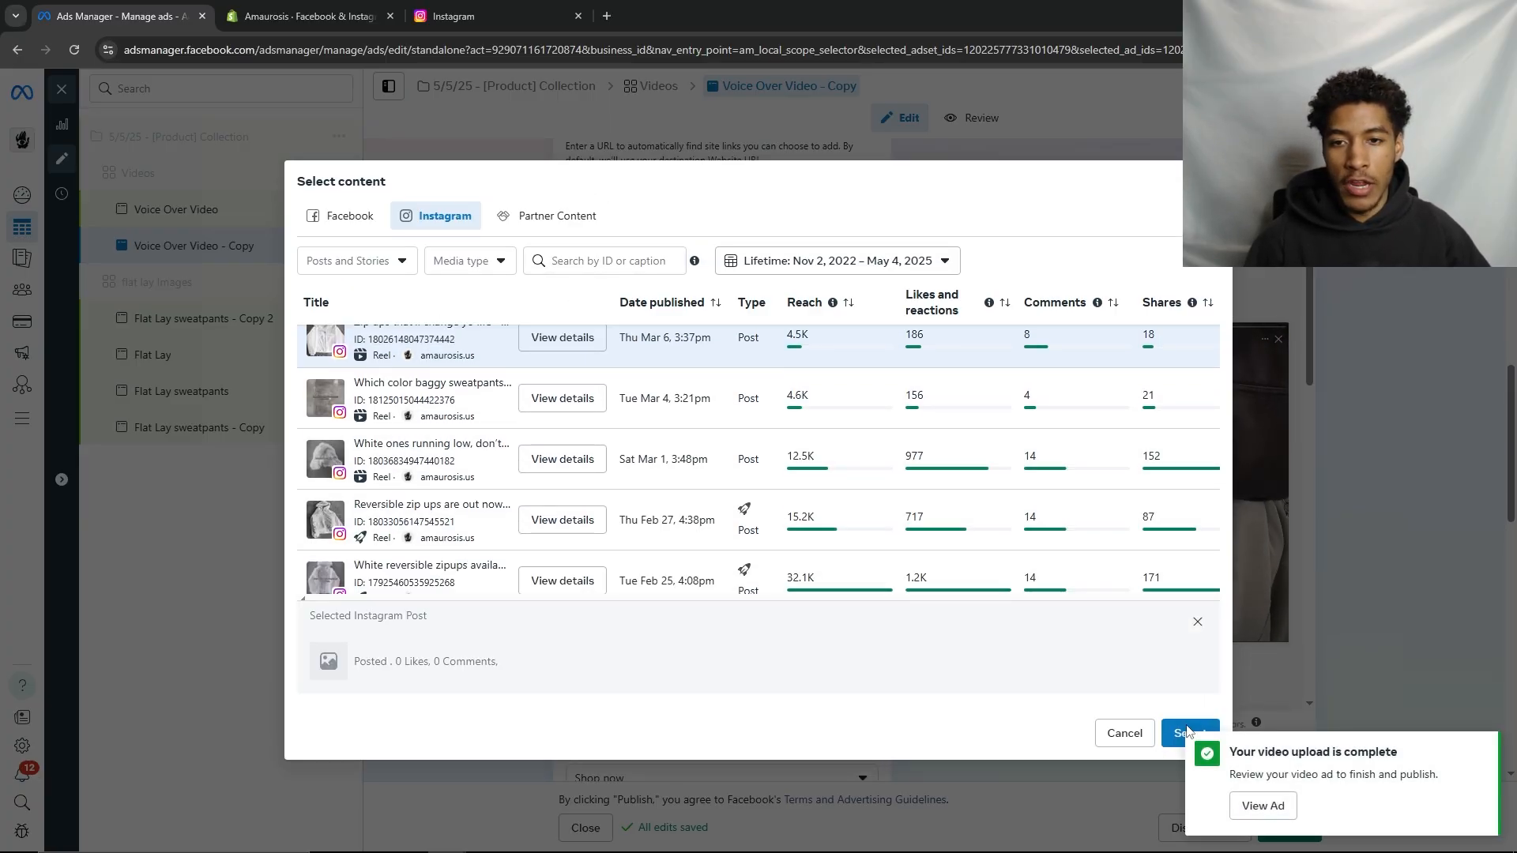
{"action": "left_click", "coordinate": [1185, 732]}
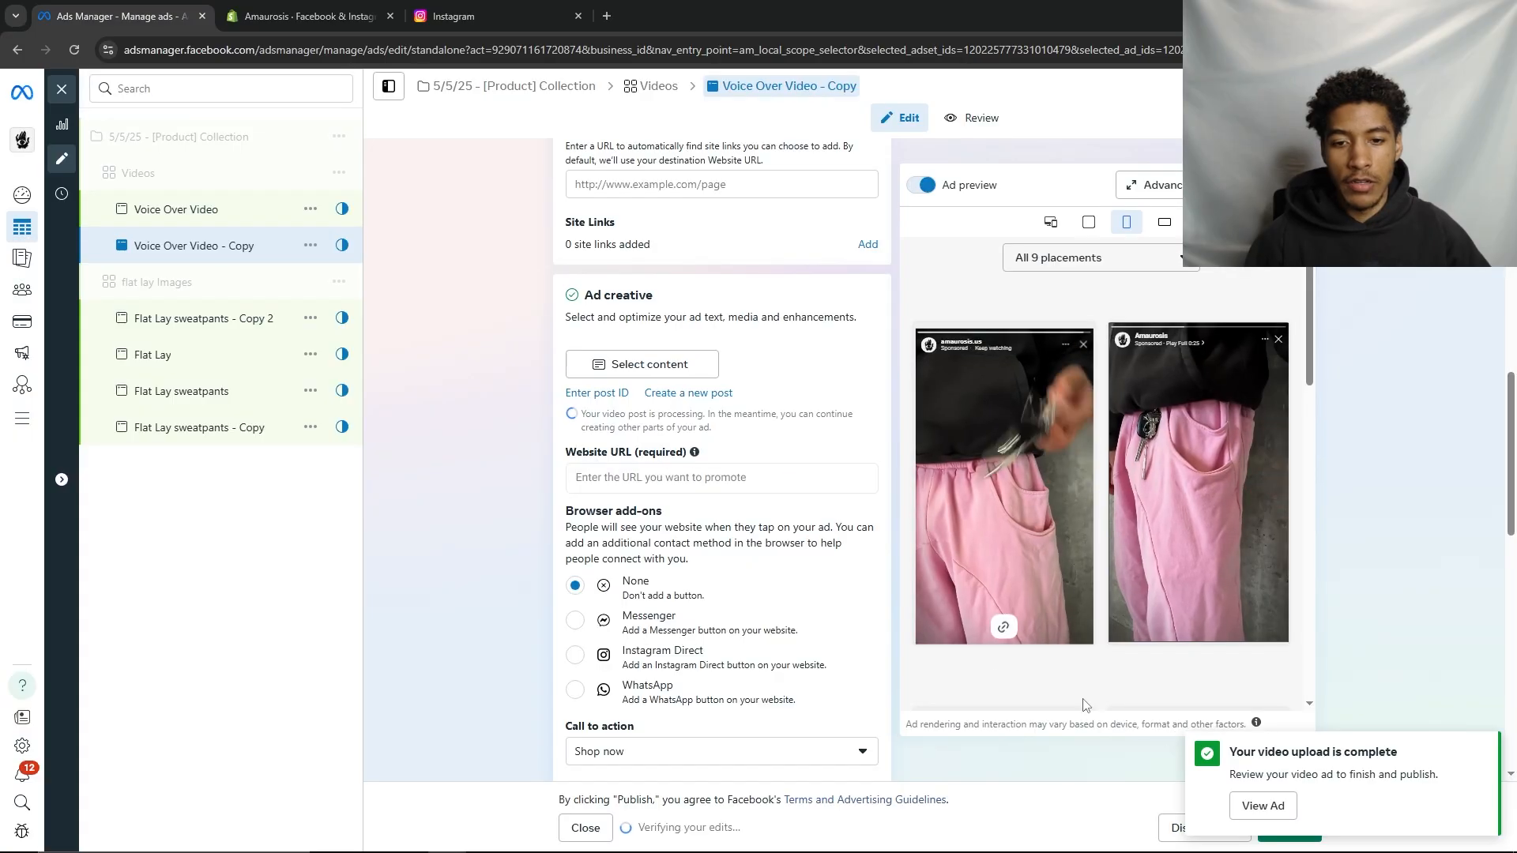
Rename the copied ad "flat lay zip up video" and preview it in the feed placements
{"action": "scroll", "coordinate": [762, 352], "scroll_direction": "up", "scroll_amount": 11}
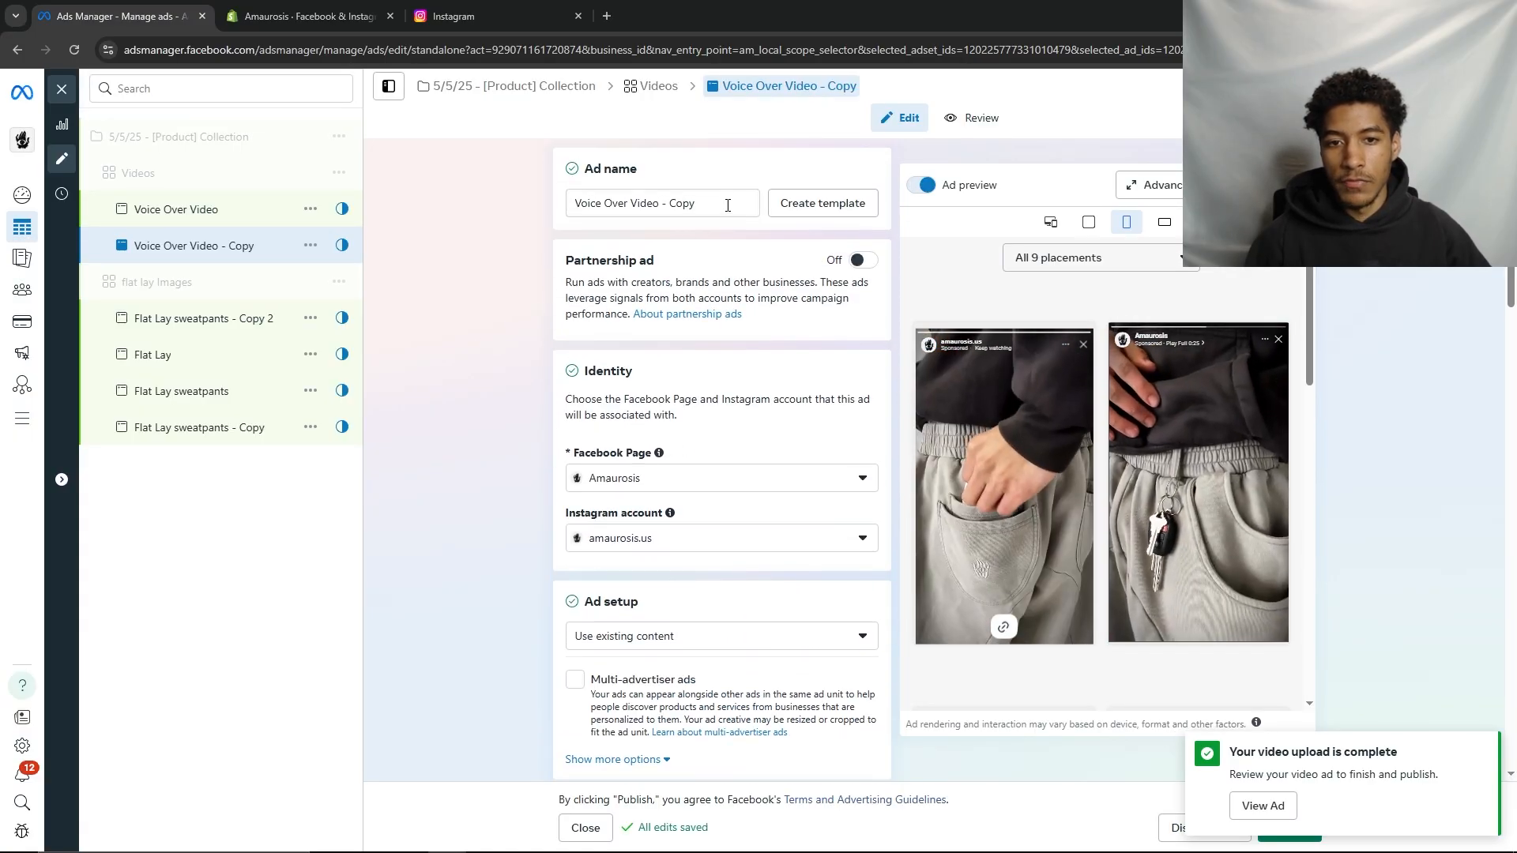
{"action": "left_click_drag", "start_coordinate": [728, 204], "coordinate": [451, 167]}
{"action": "key", "text": "BackSpace"}
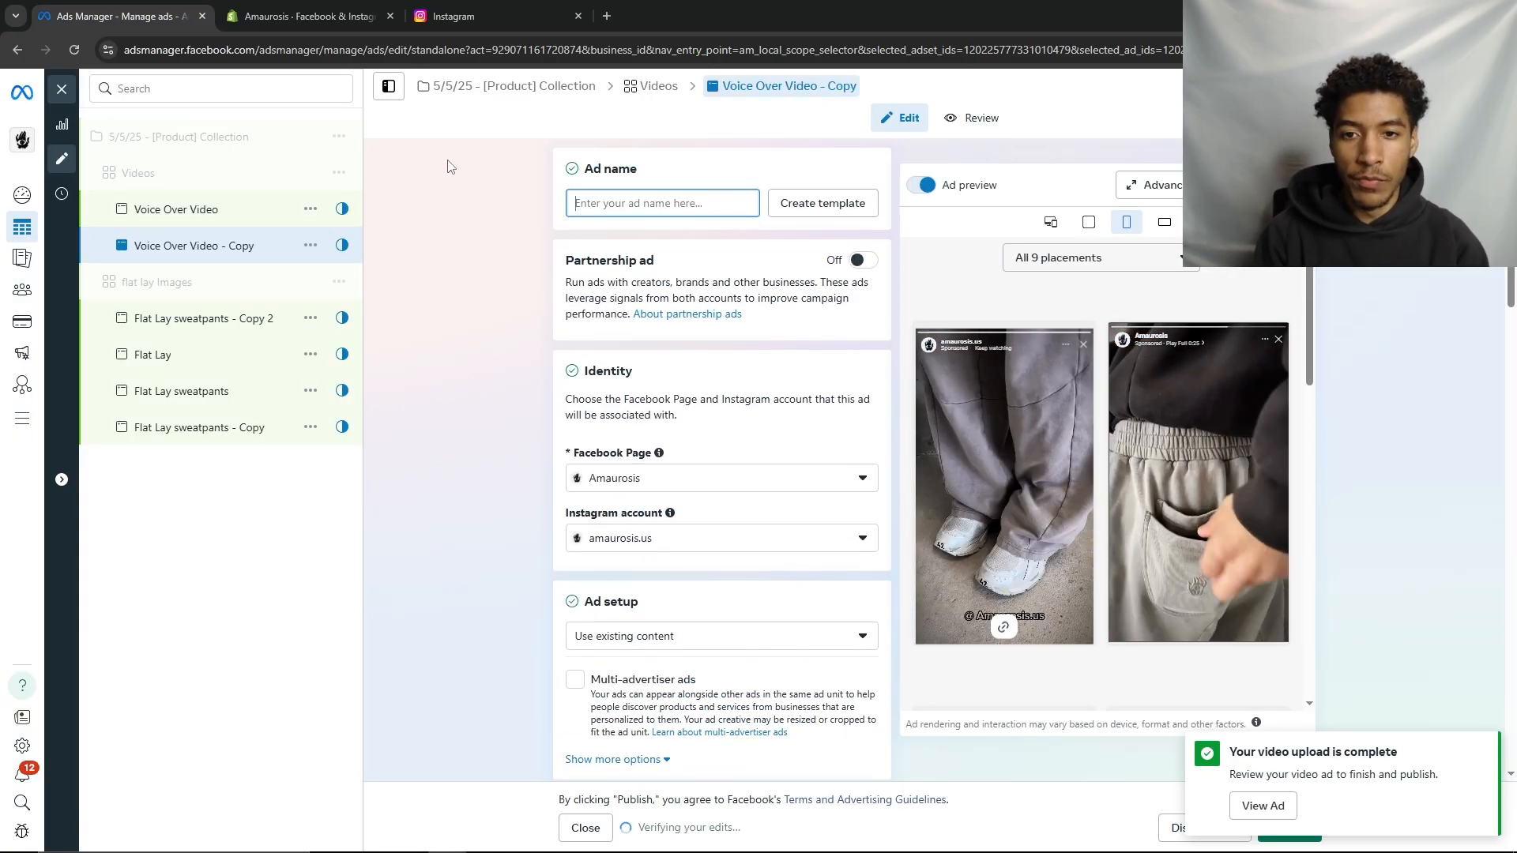
{"action": "type", "text": "flat l"}
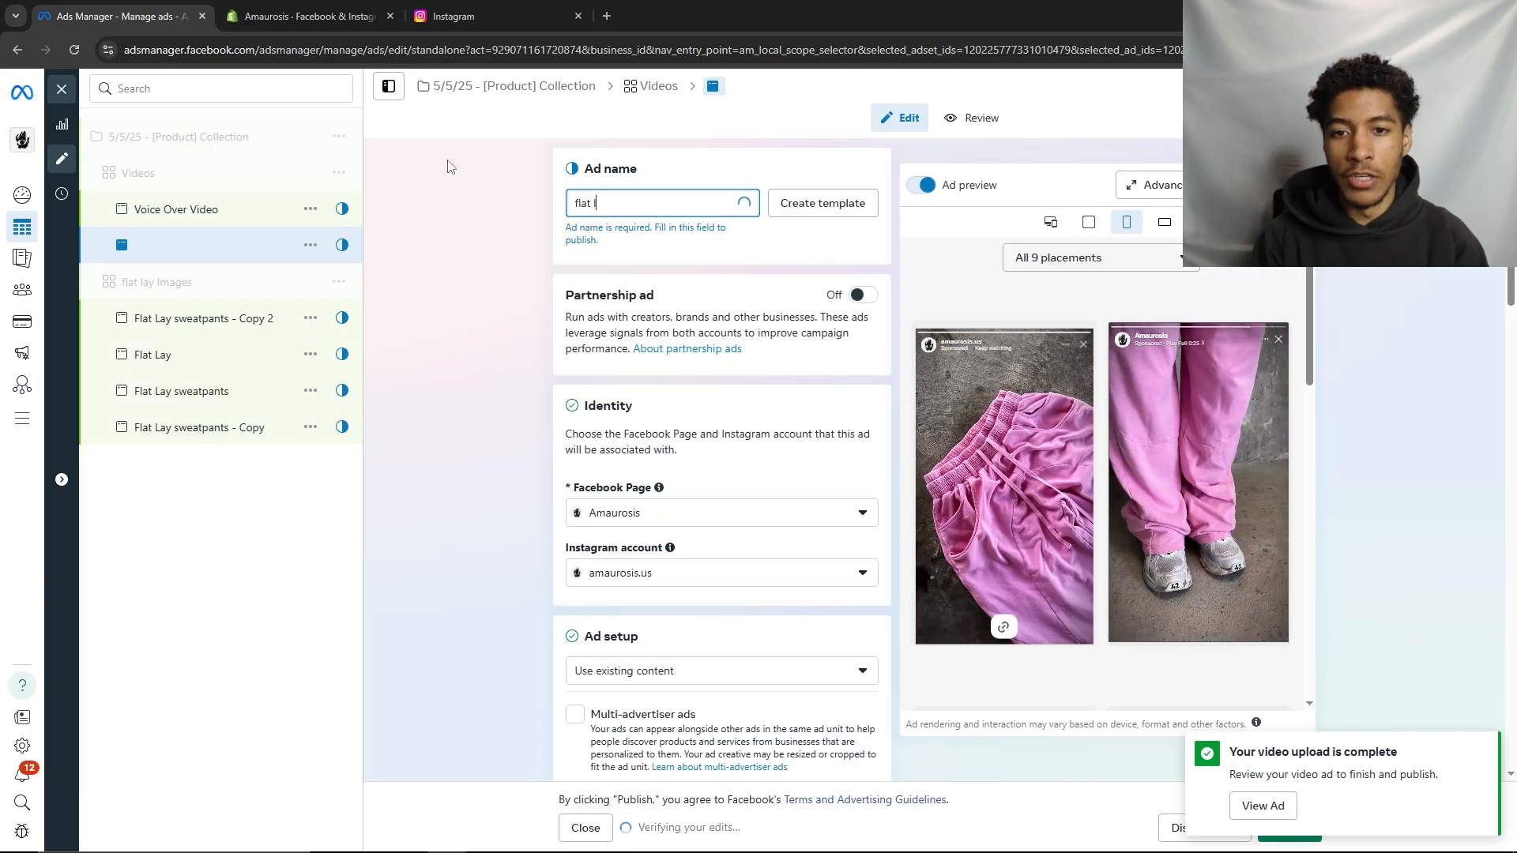
{"action": "type", "text": "ay zip up video"}
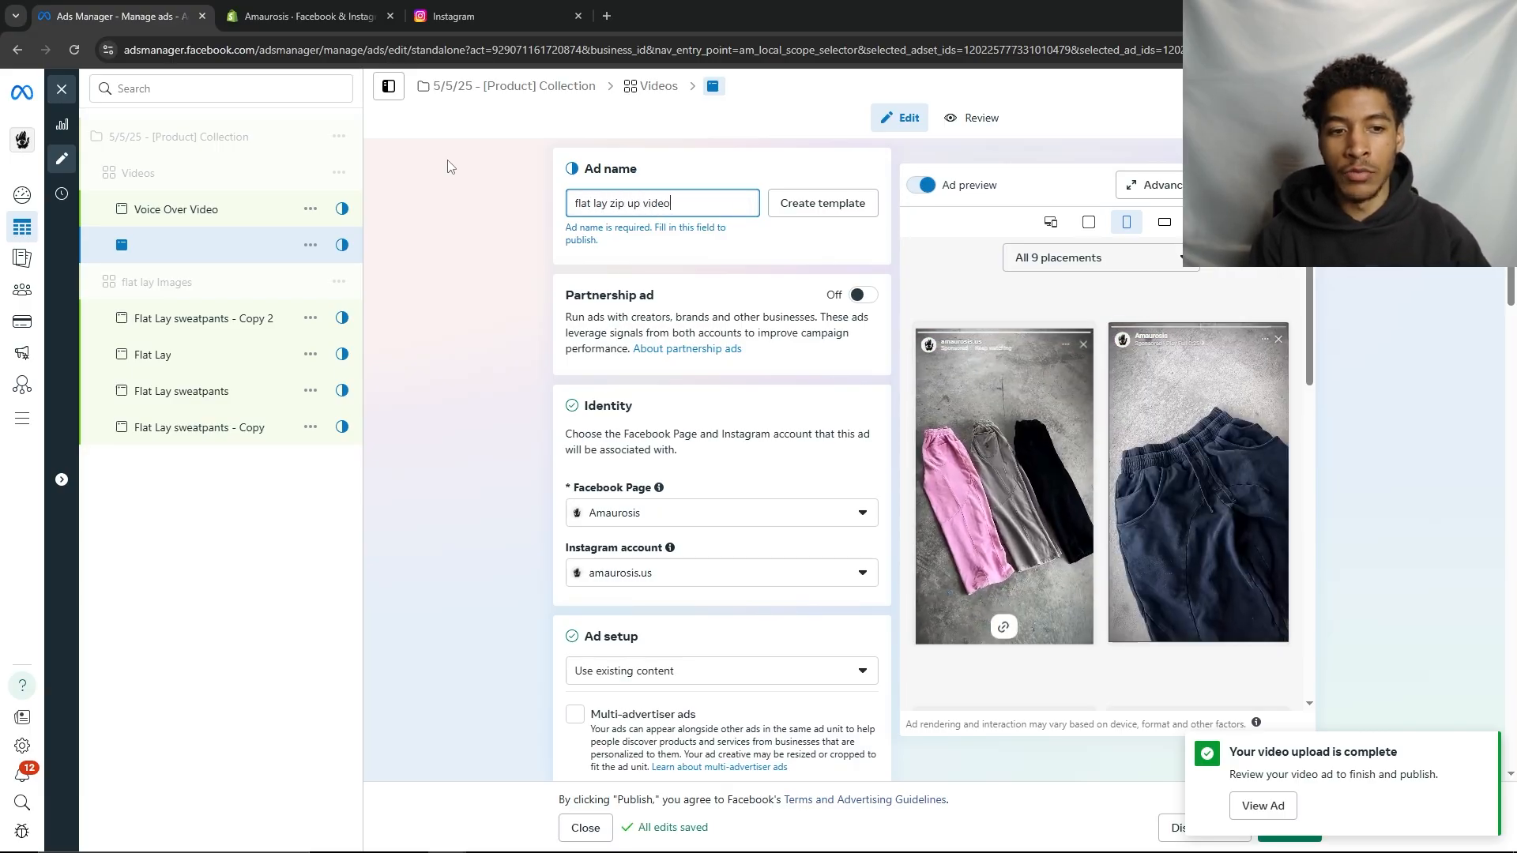
{"action": "left_click", "coordinate": [507, 294]}
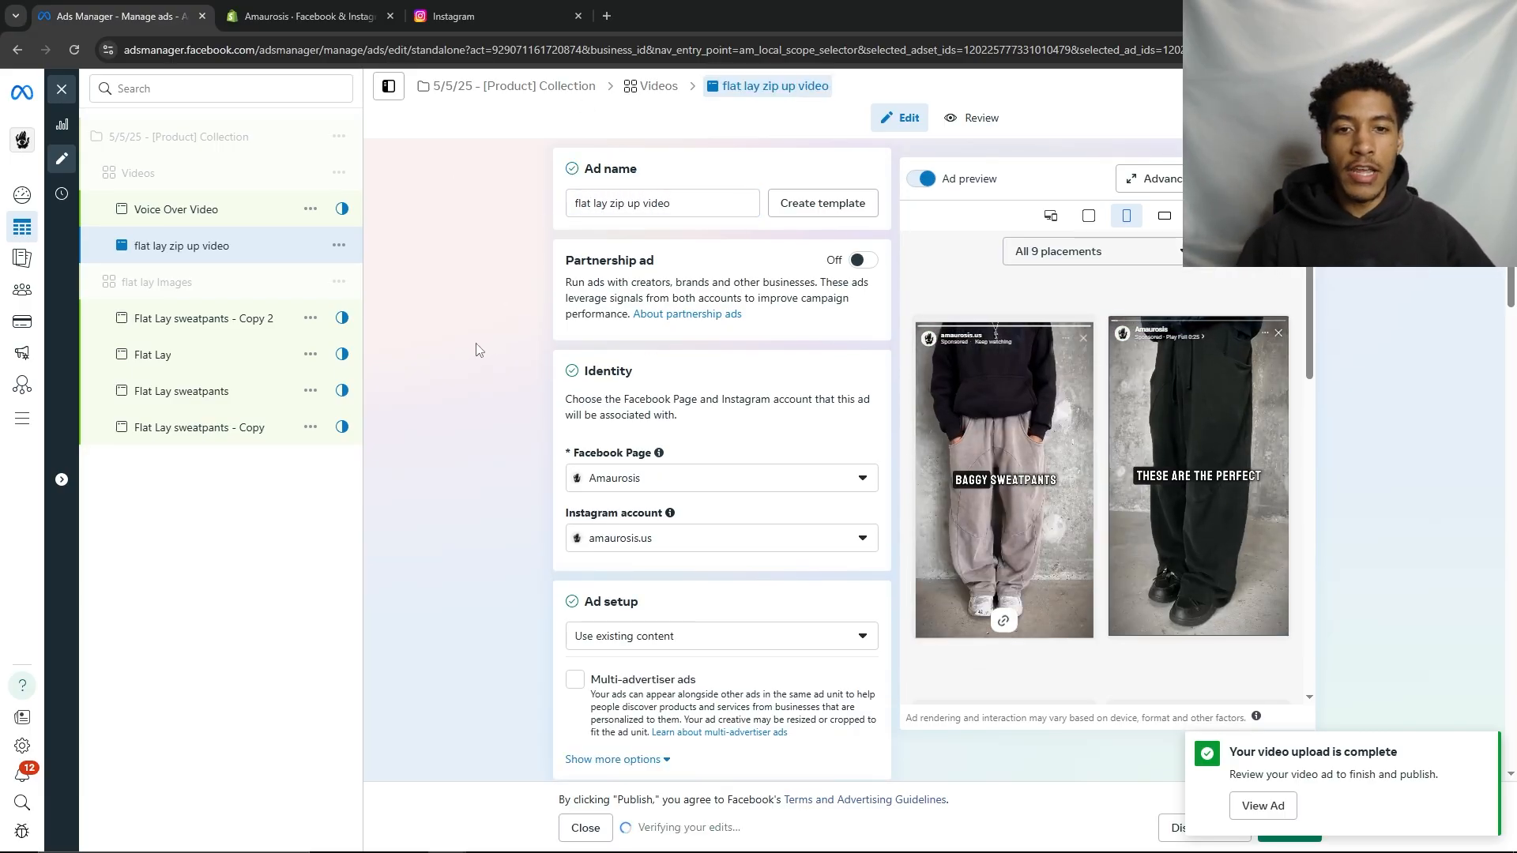
{"action": "left_click", "coordinate": [1088, 222]}
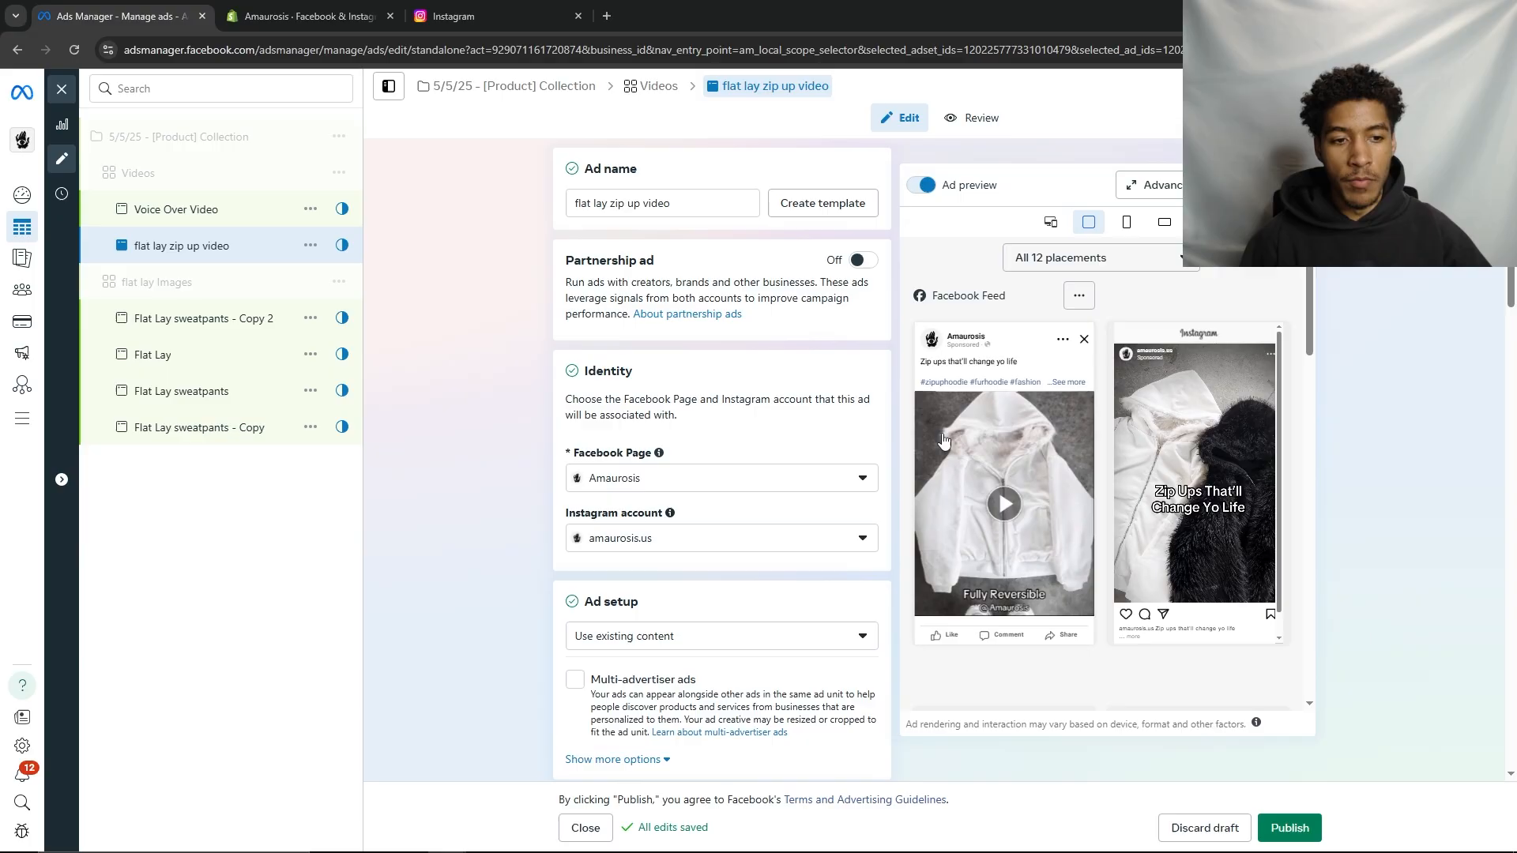
{"action": "scroll", "coordinate": [638, 367], "scroll_direction": "down", "scroll_amount": 5}
{"action": "scroll", "coordinate": [638, 367], "scroll_direction": "down", "scroll_amount": 10}
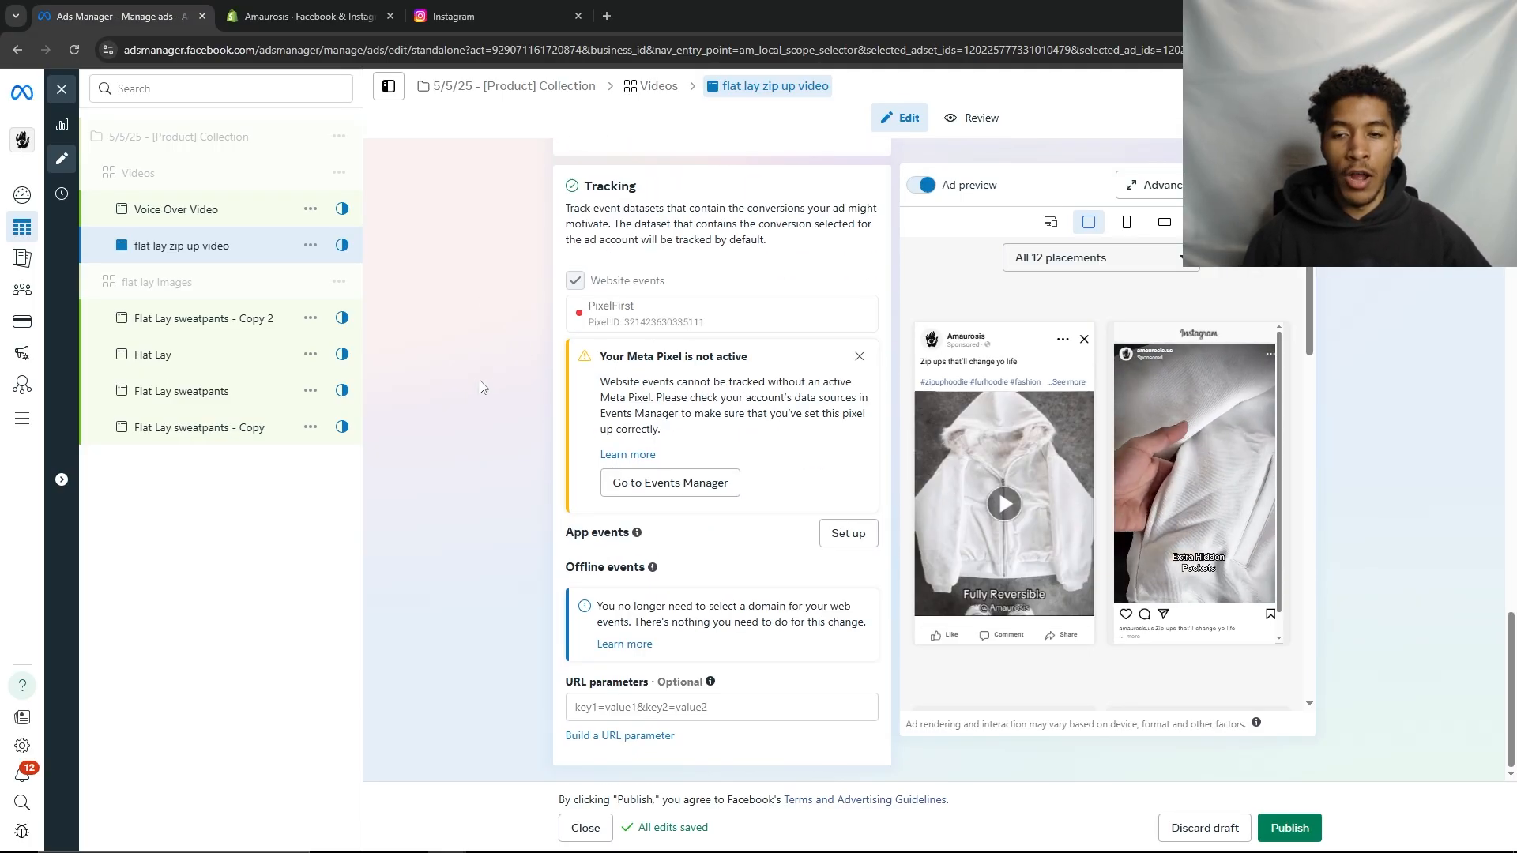
Duplicate the flat lay zip up video ad twice within the Videos ad set
{"action": "left_click", "coordinate": [310, 245]}
{"action": "left_click", "coordinate": [367, 333]}
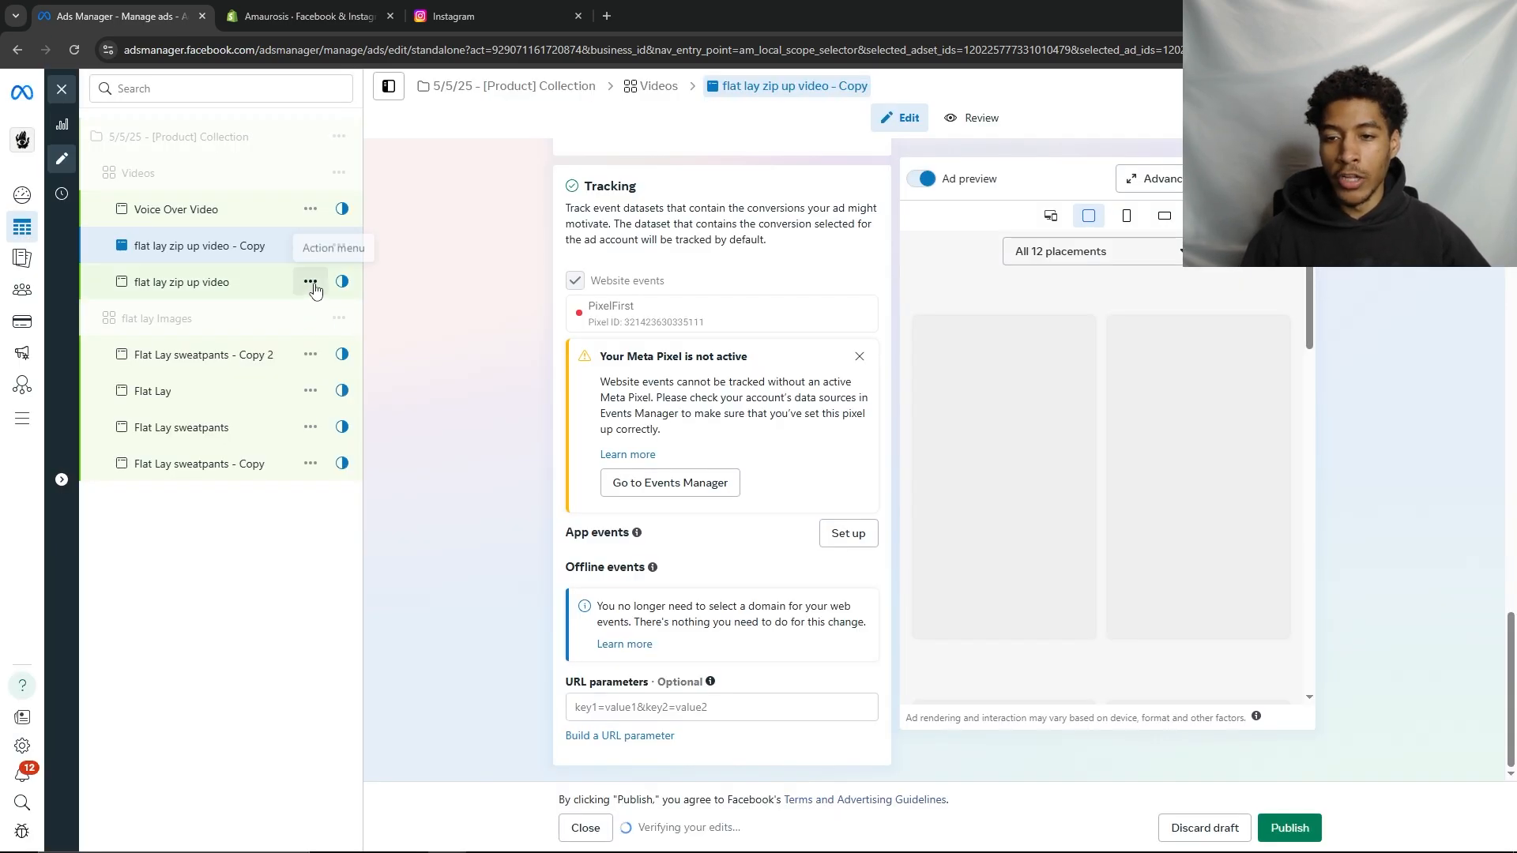
{"action": "left_click", "coordinate": [311, 281]}
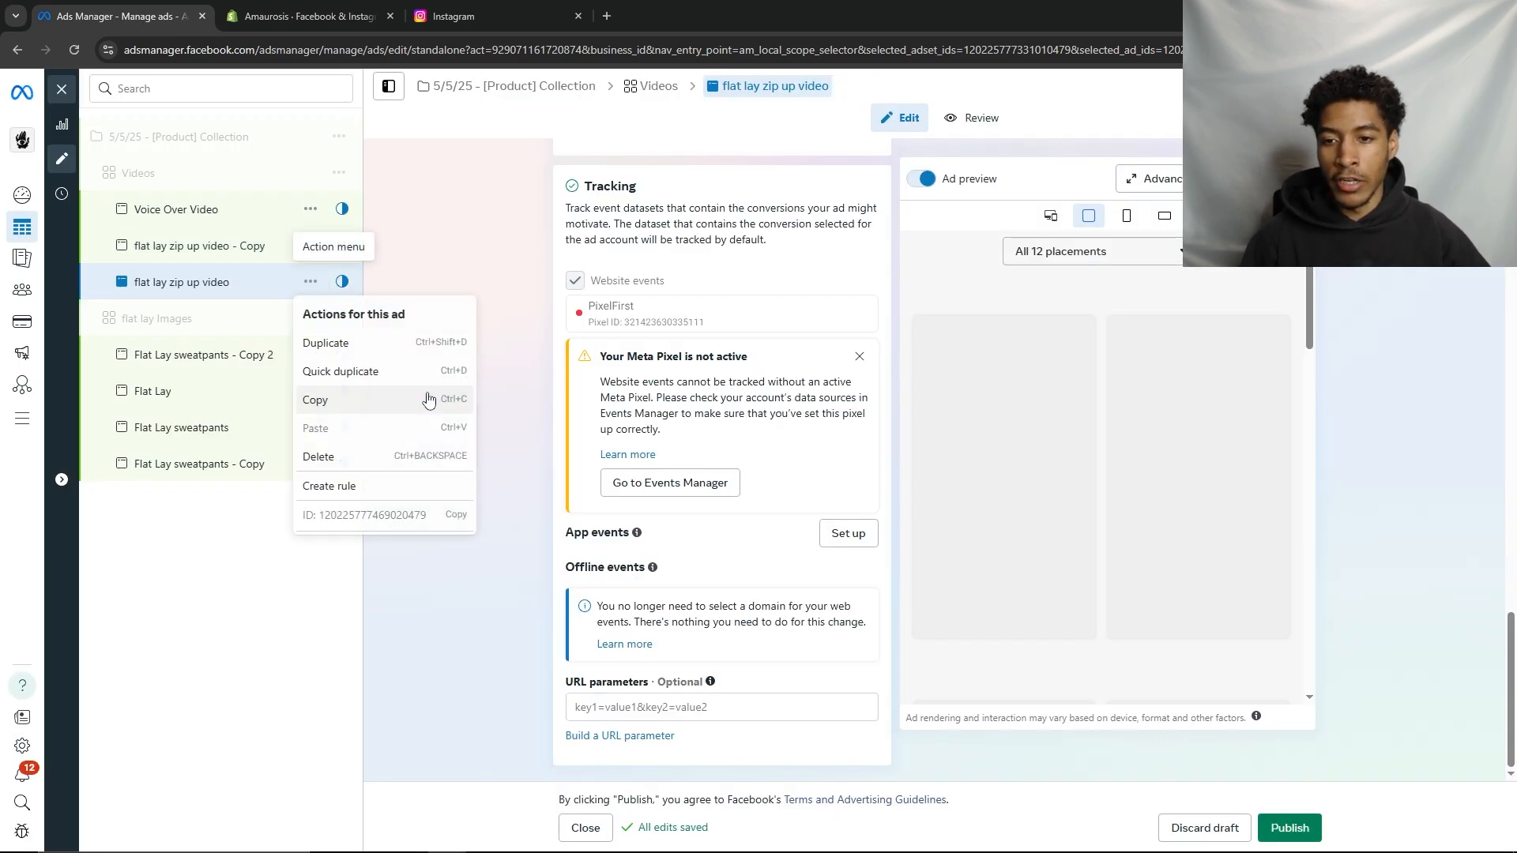
{"action": "left_click", "coordinate": [379, 365]}
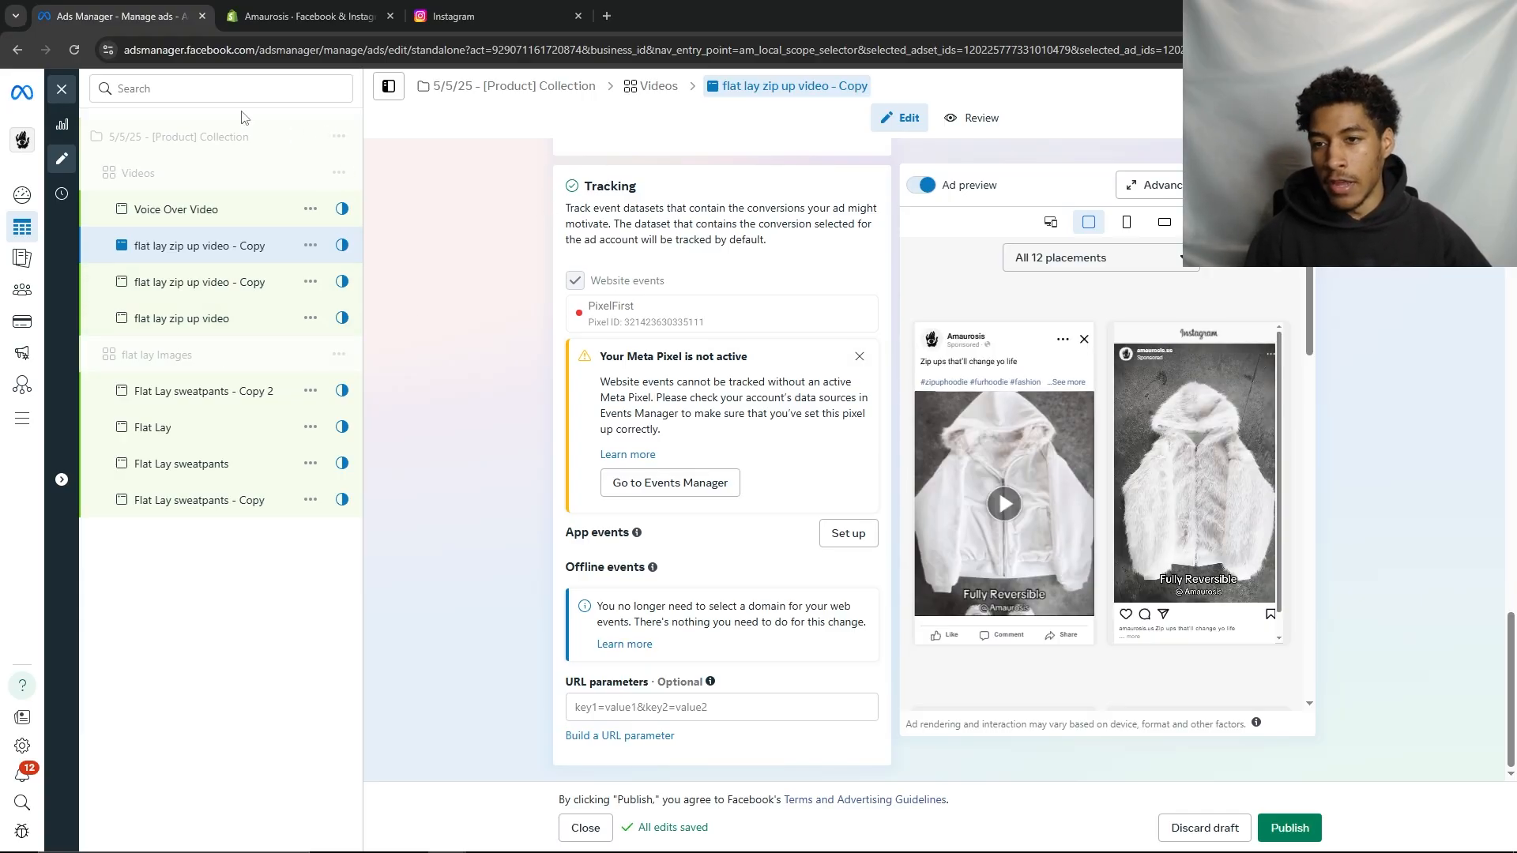
Create a new ad set in the 5/5/25 - [Product] Collection campaign and name it "Poster Ads"
{"action": "left_click", "coordinate": [340, 140]}
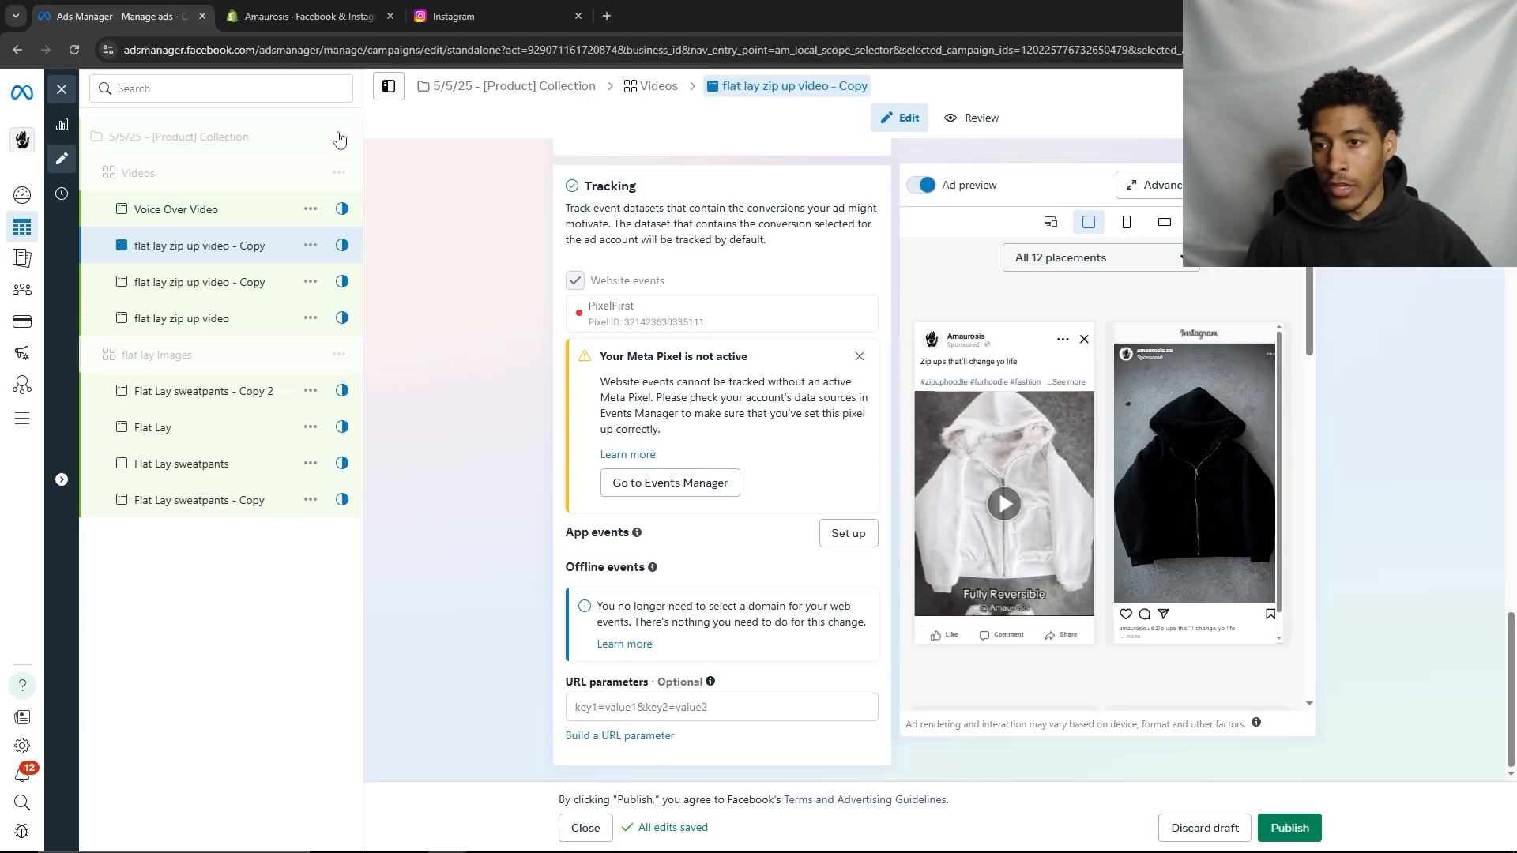
{"action": "left_click", "coordinate": [339, 140]}
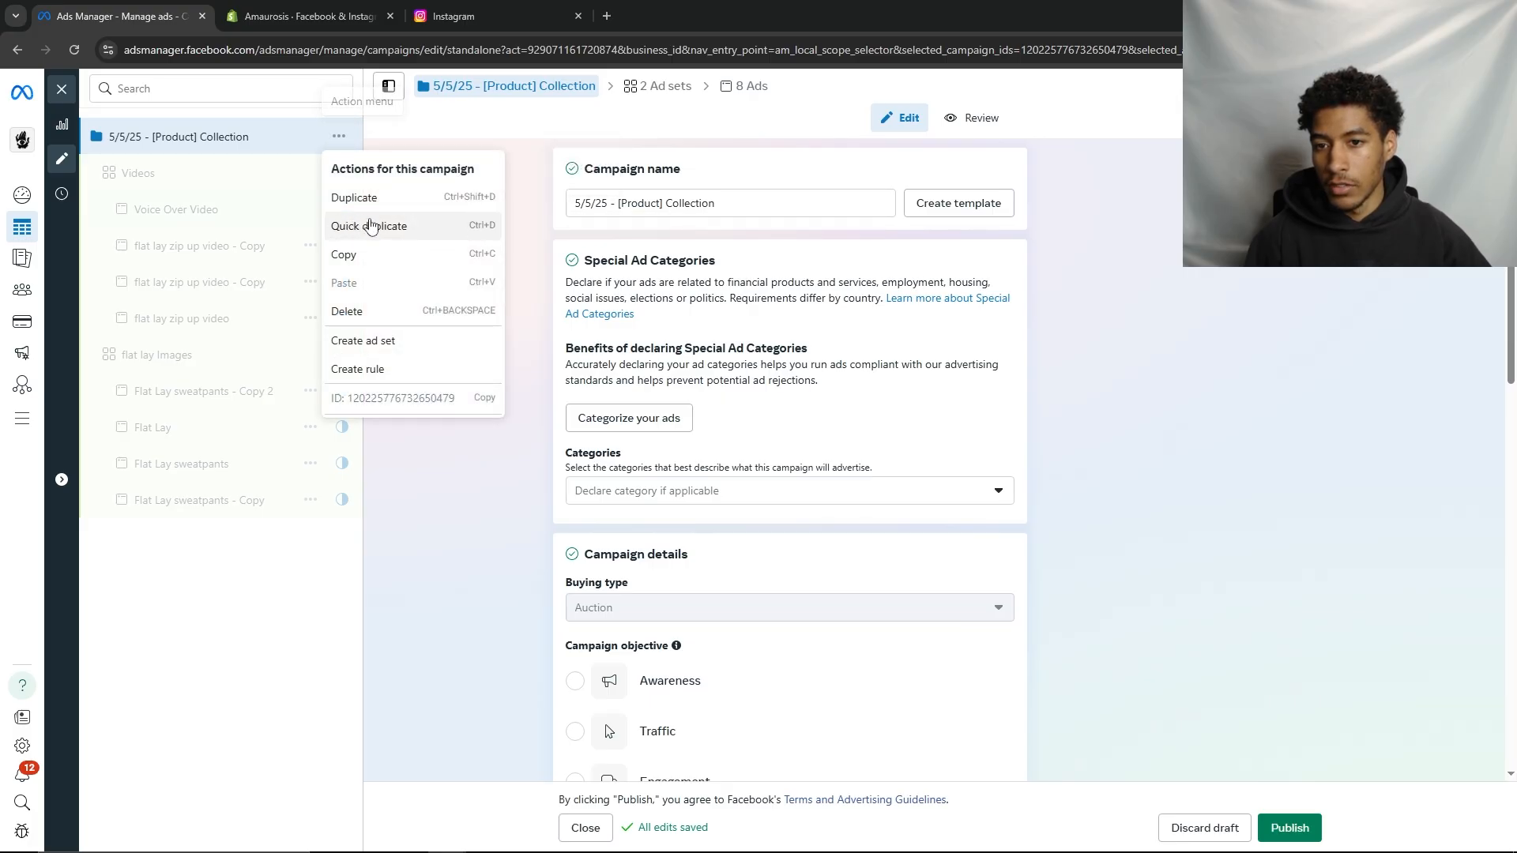
{"action": "left_click", "coordinate": [389, 340]}
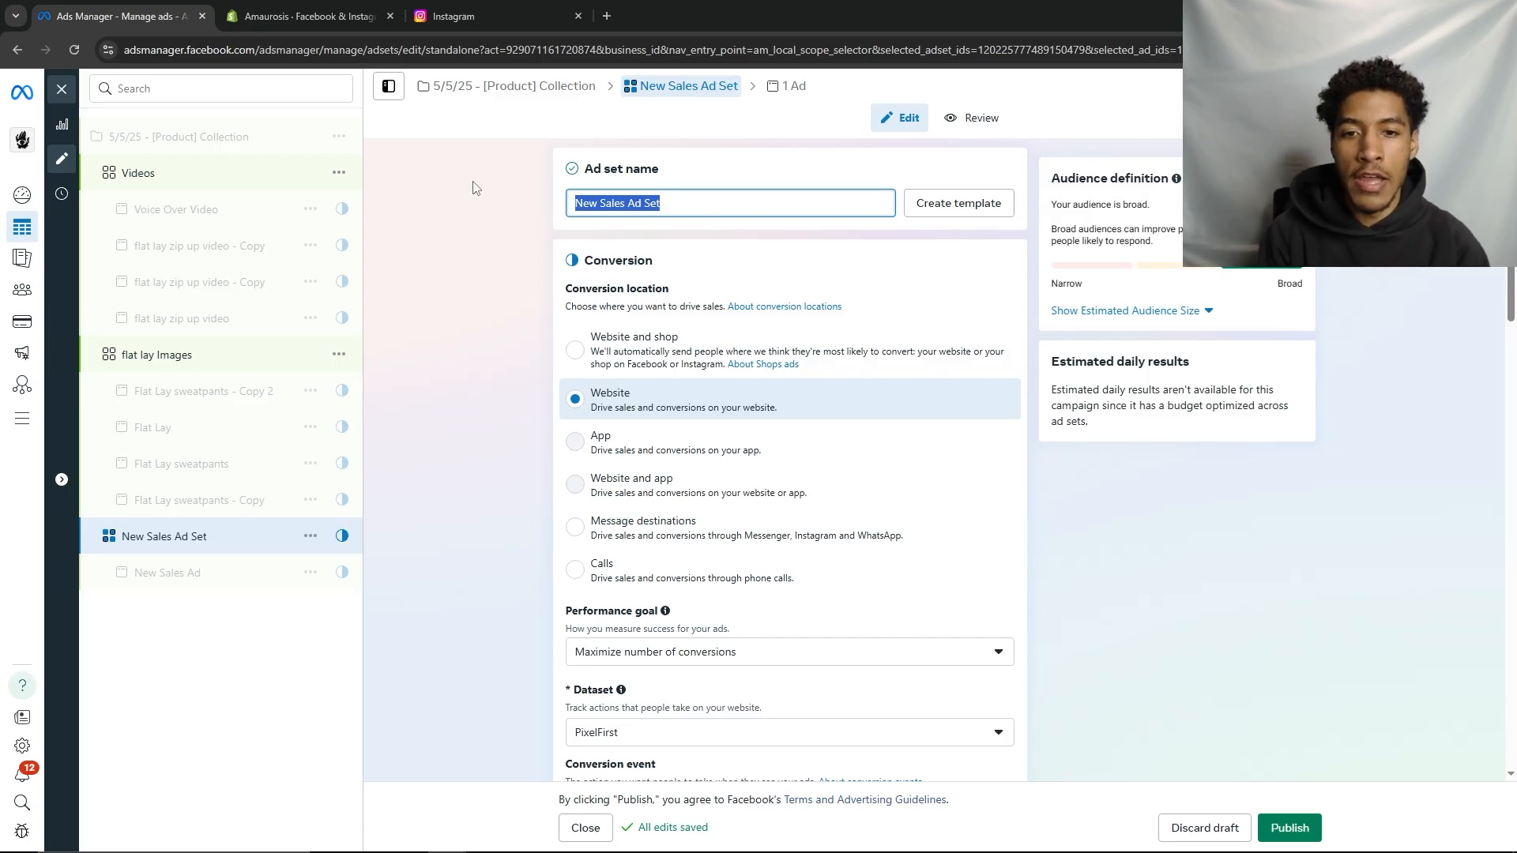
{"action": "key", "text": "BackSpace"}
{"action": "type", "text": "Pod"}
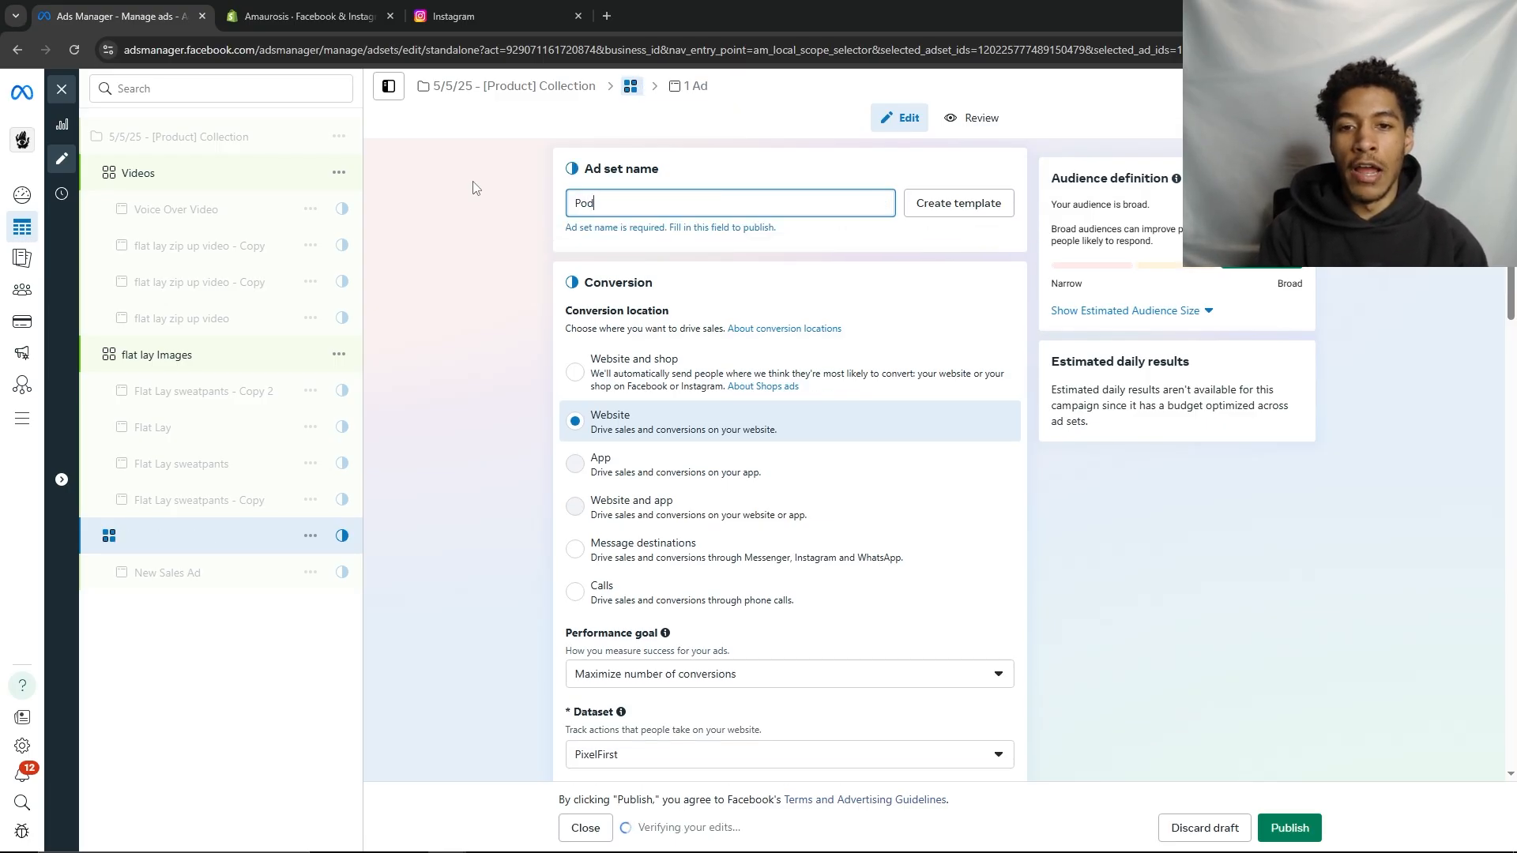
{"action": "type", "text": "ter Ad"}
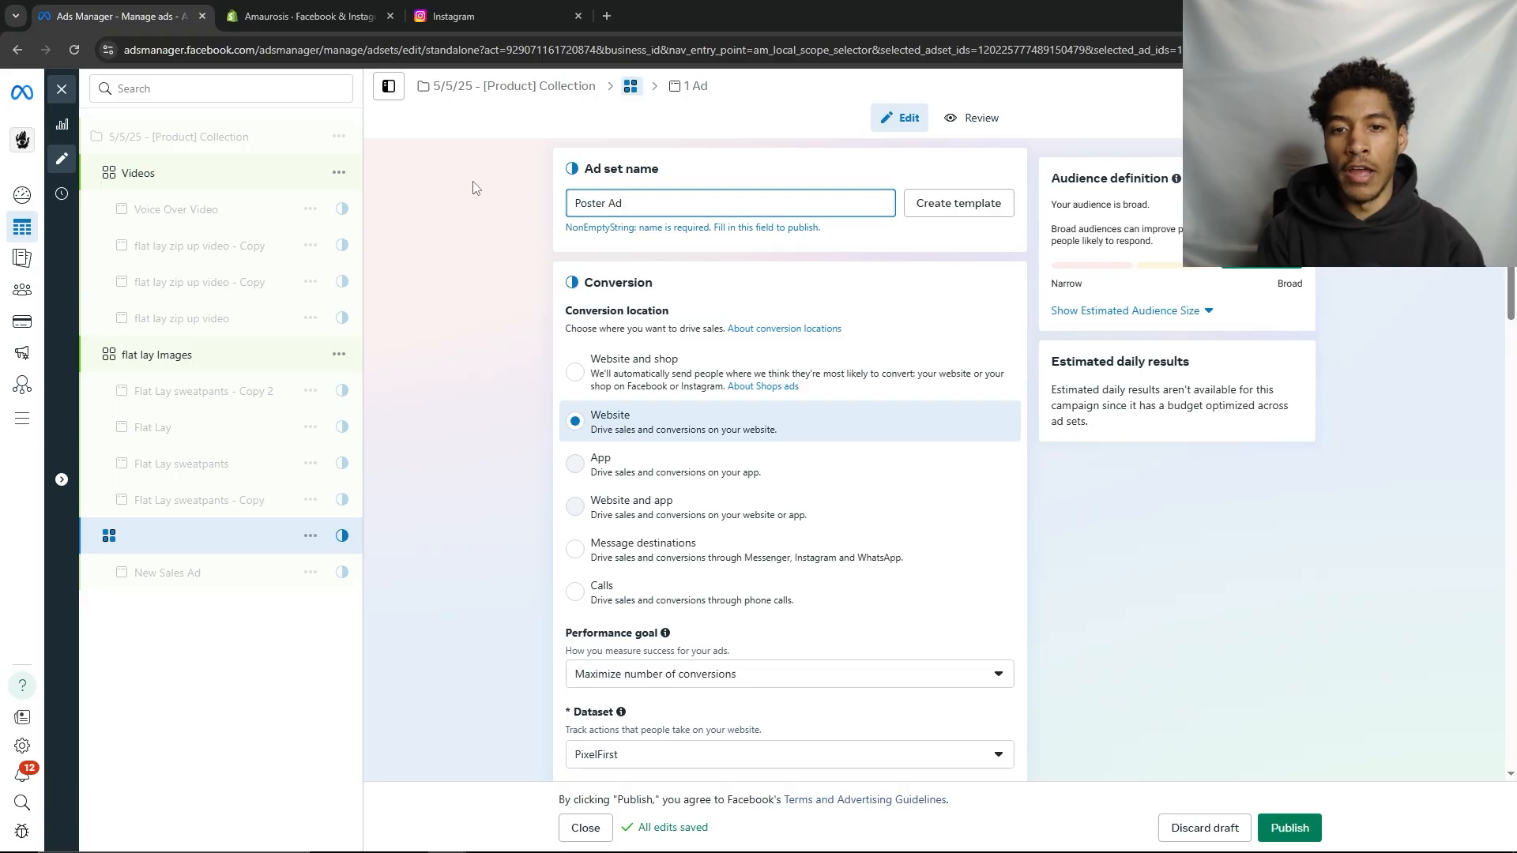
{"action": "type", "text": "s"}
{"action": "left_click", "coordinate": [434, 179]}
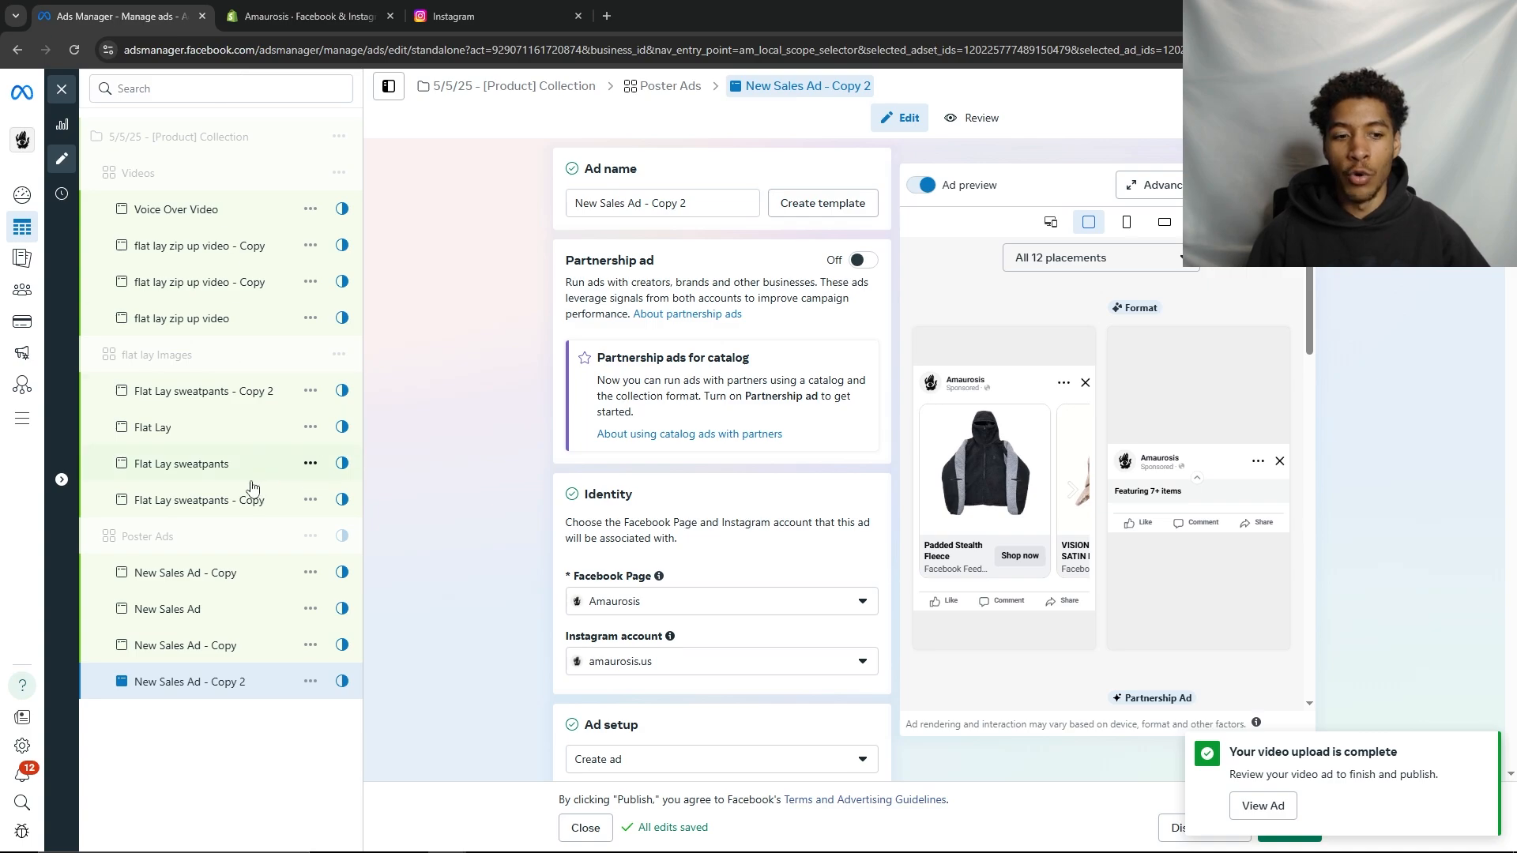
{"action": "left_click", "coordinate": [1478, 749]}
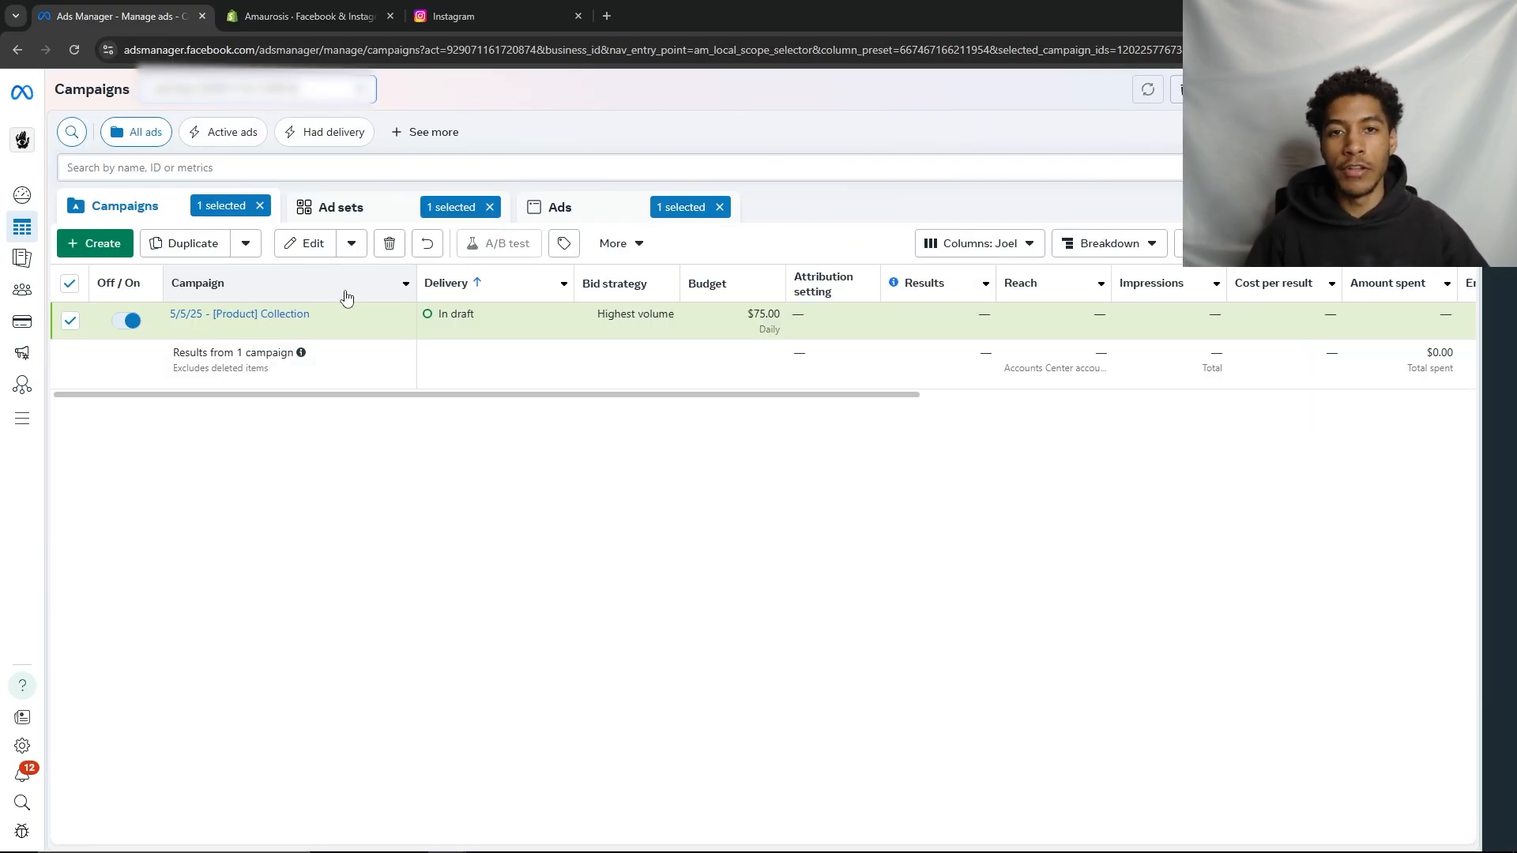
Create a new auction campaign with the Traffic objective, using the manual traffic campaign setup
{"action": "left_click", "coordinate": [98, 243]}
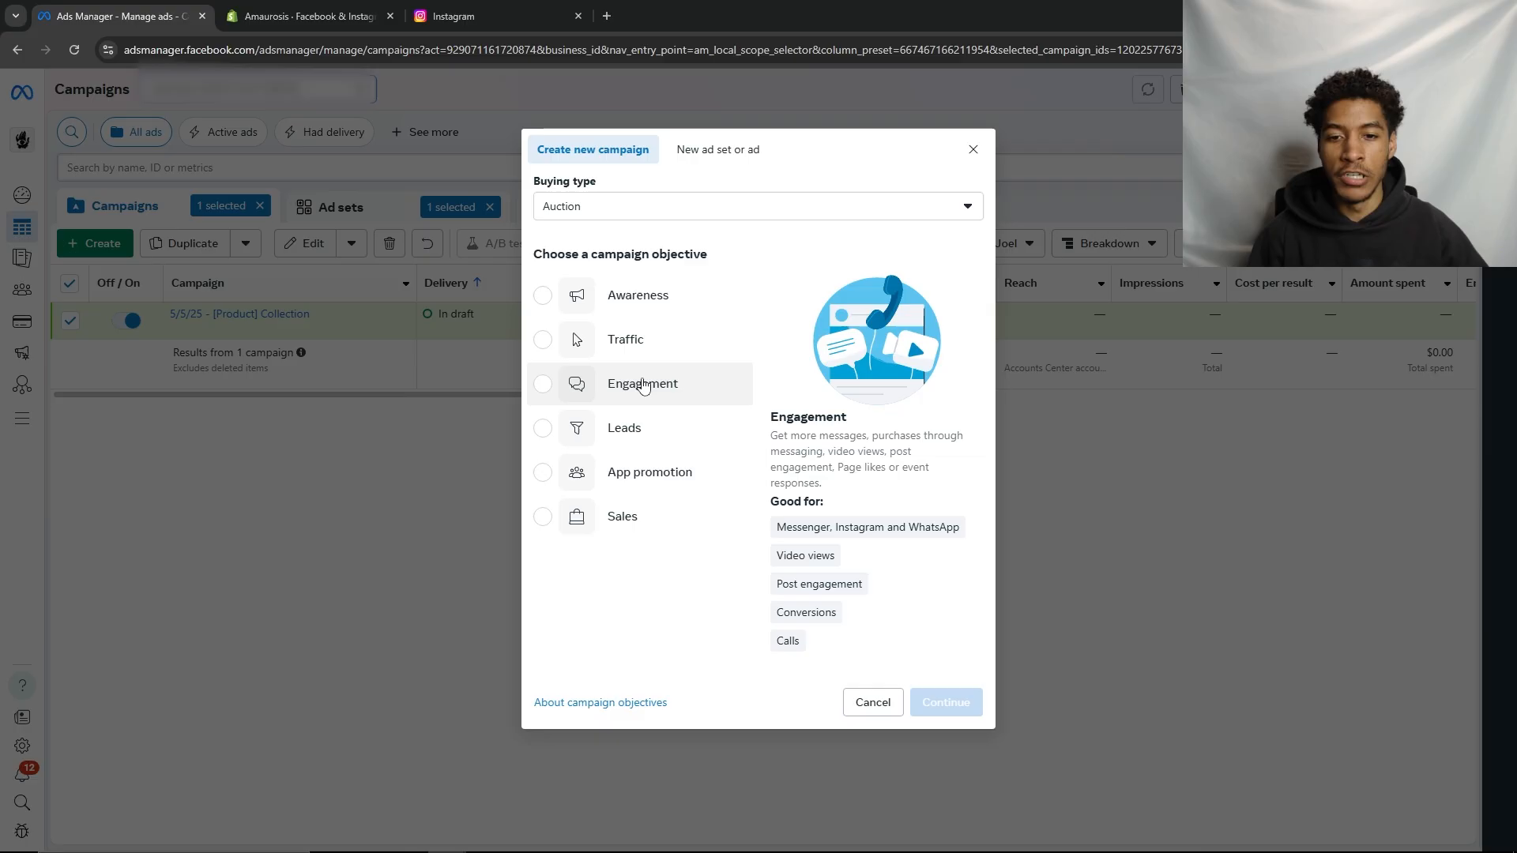
{"action": "left_click", "coordinate": [653, 350]}
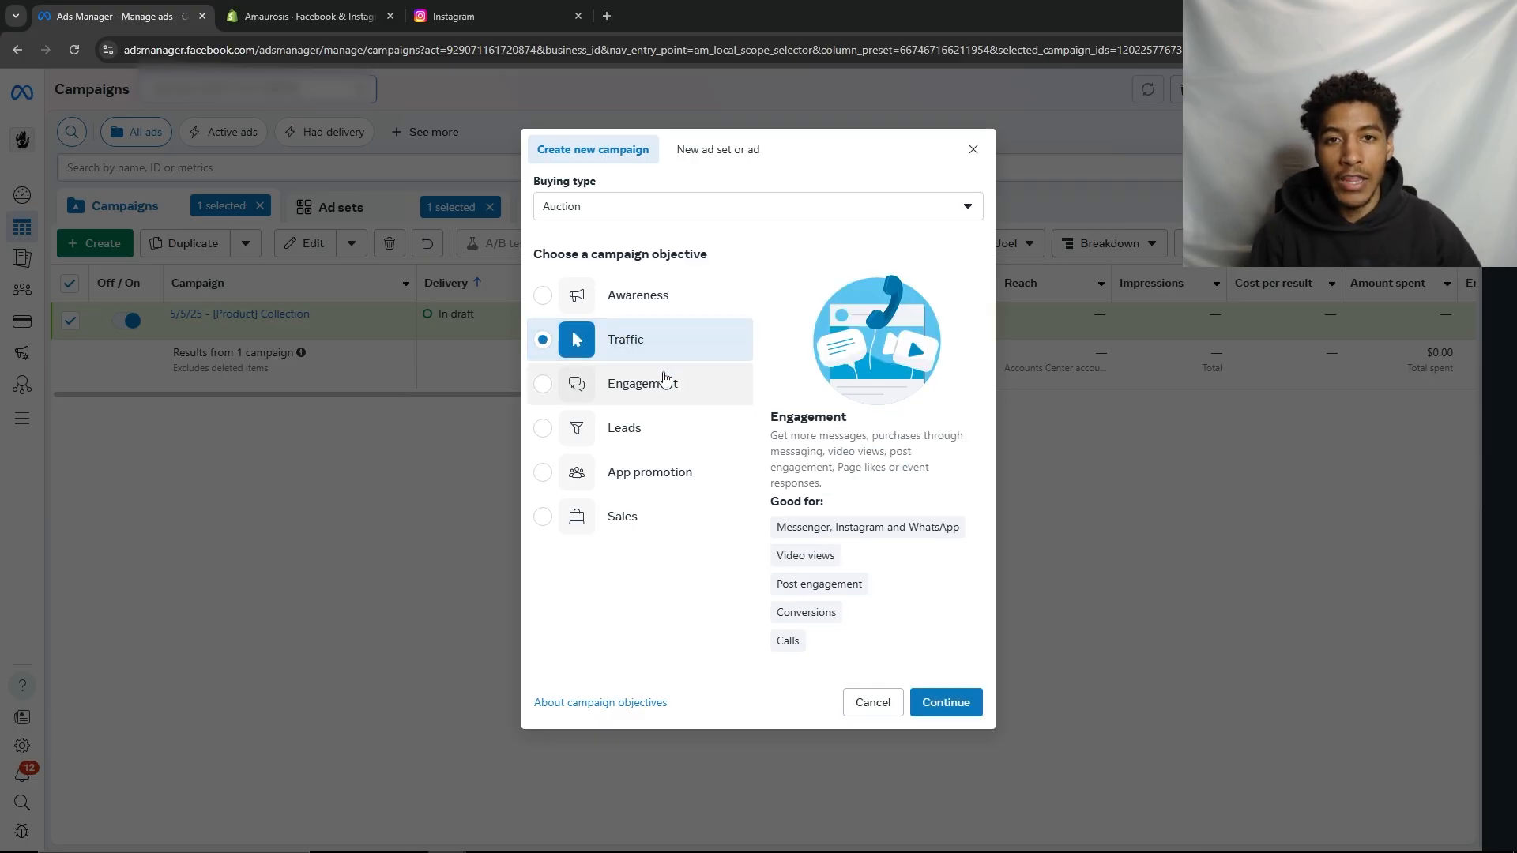
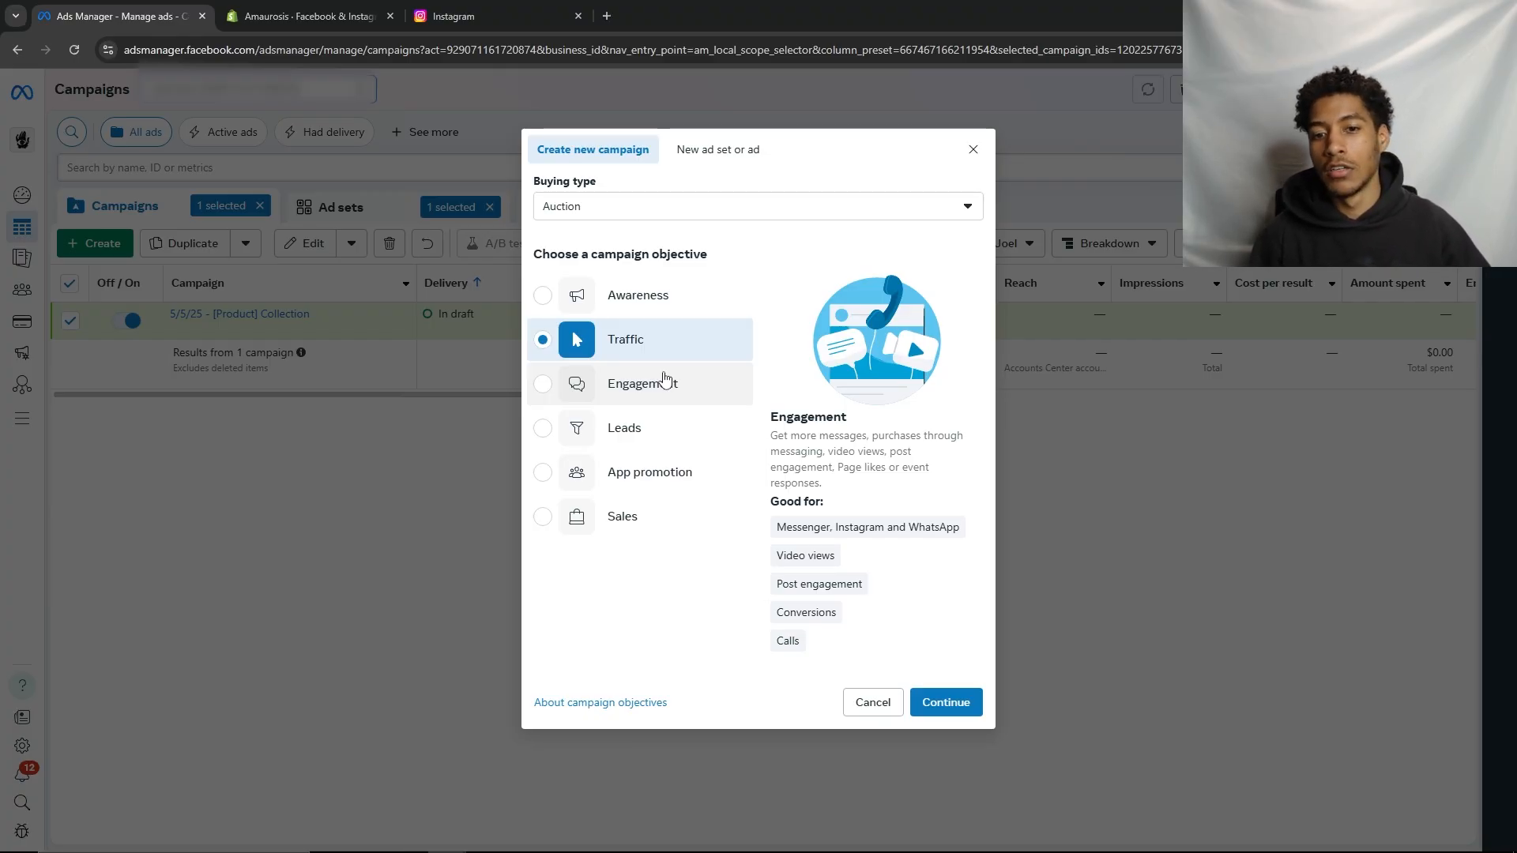
{"action": "left_click", "coordinate": [945, 703]}
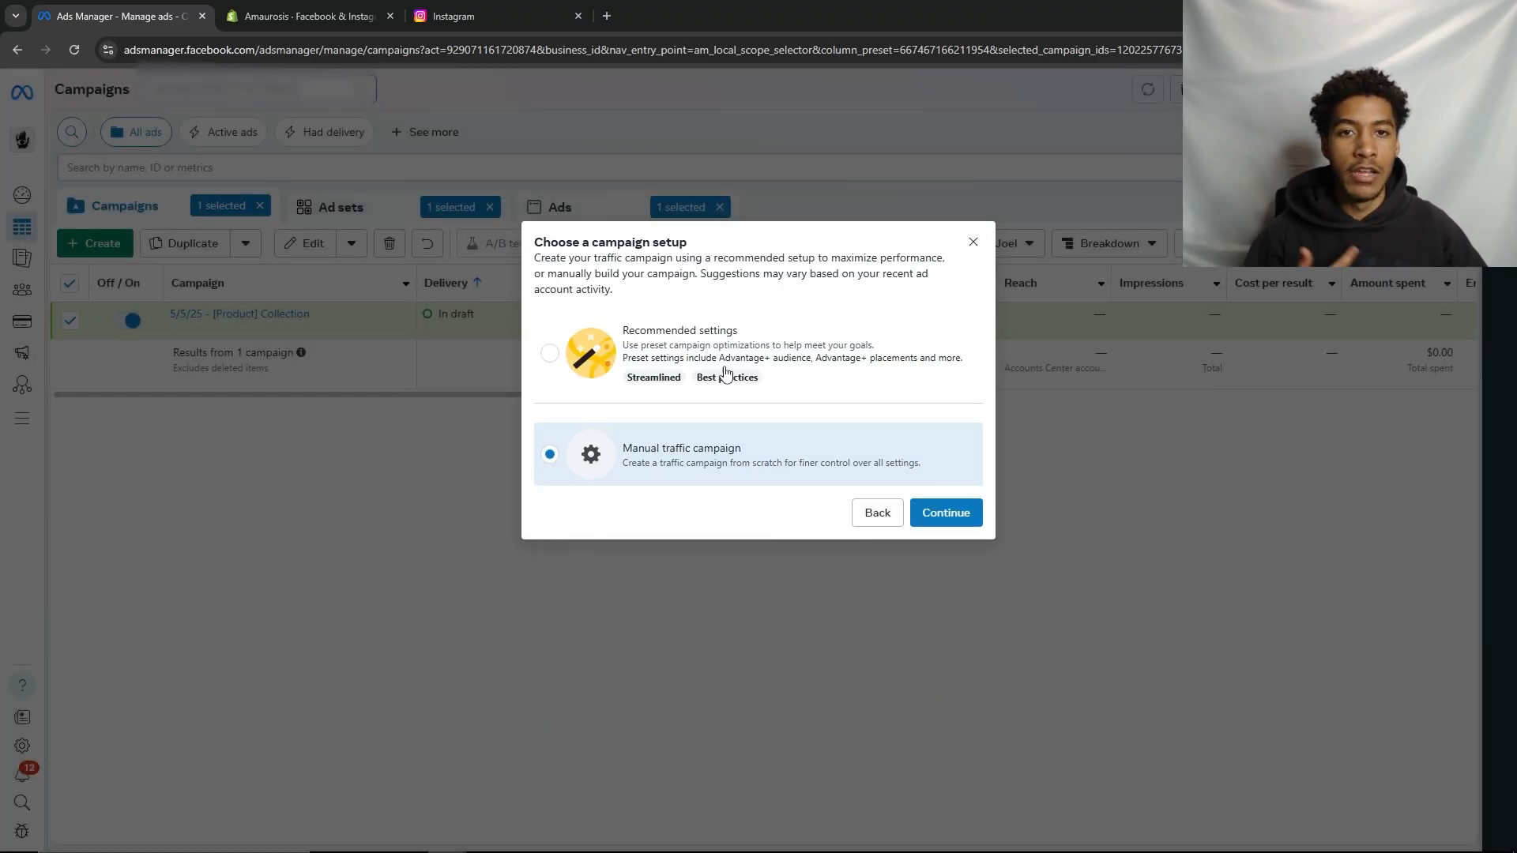
{"action": "left_click", "coordinate": [955, 512]}
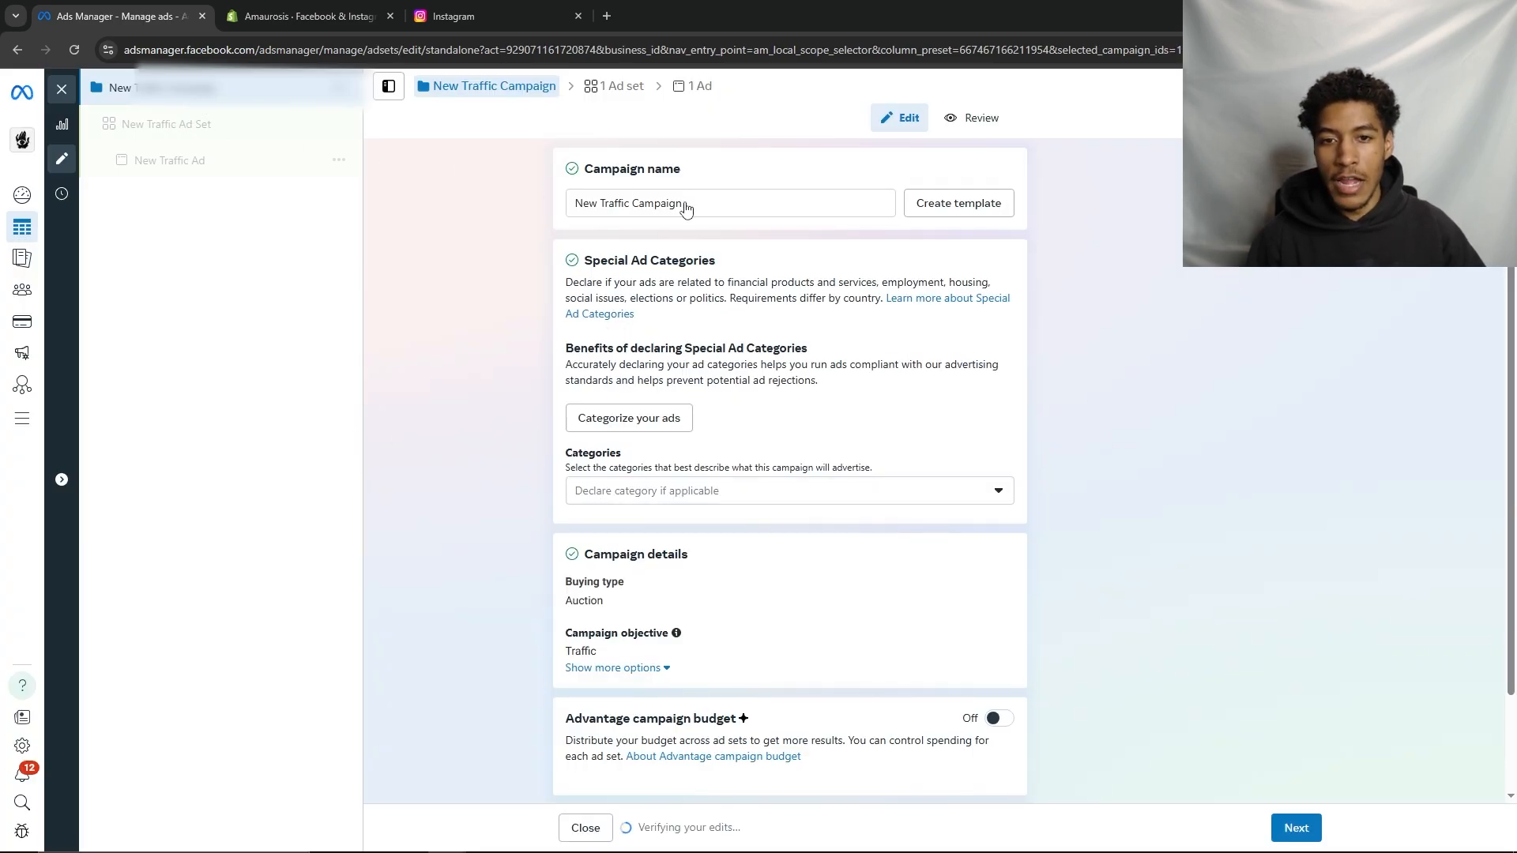
Name the traffic campaign's ad set "Announcement Feed Post"
{"action": "left_click_drag", "start_coordinate": [705, 202], "coordinate": [402, 176]}
{"action": "key", "text": "BackSpace"}
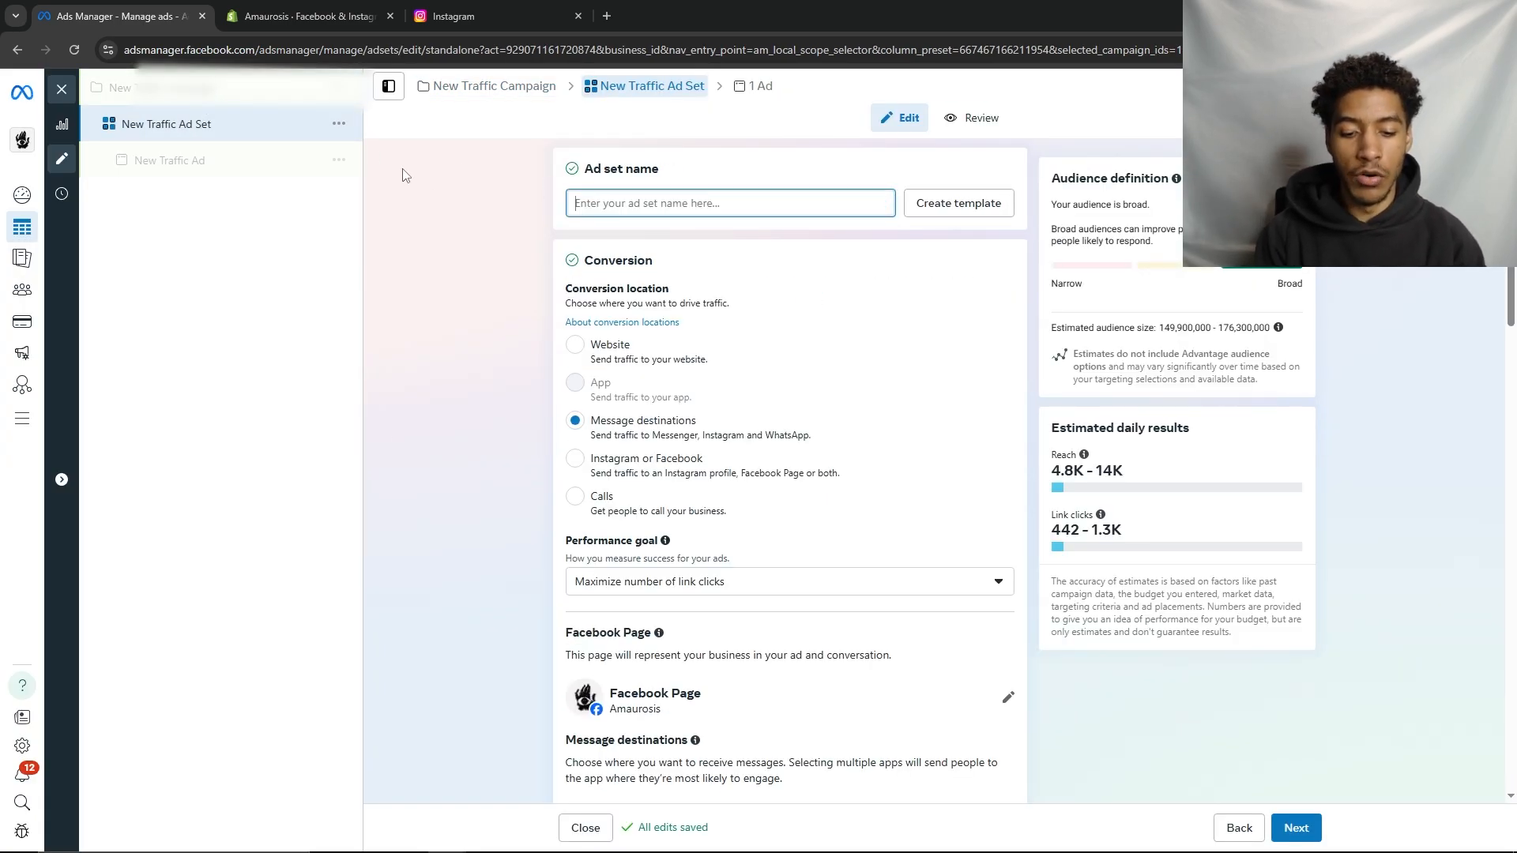
{"action": "type", "text": "ANnoun"}
{"action": "key", "text": "BackSpace"}
{"action": "key", "text": "BackSpace"}
{"action": "key", "text": "BackSpace"}
{"action": "key", "text": "BackSpace"}
{"action": "key", "text": "BackSpace"}
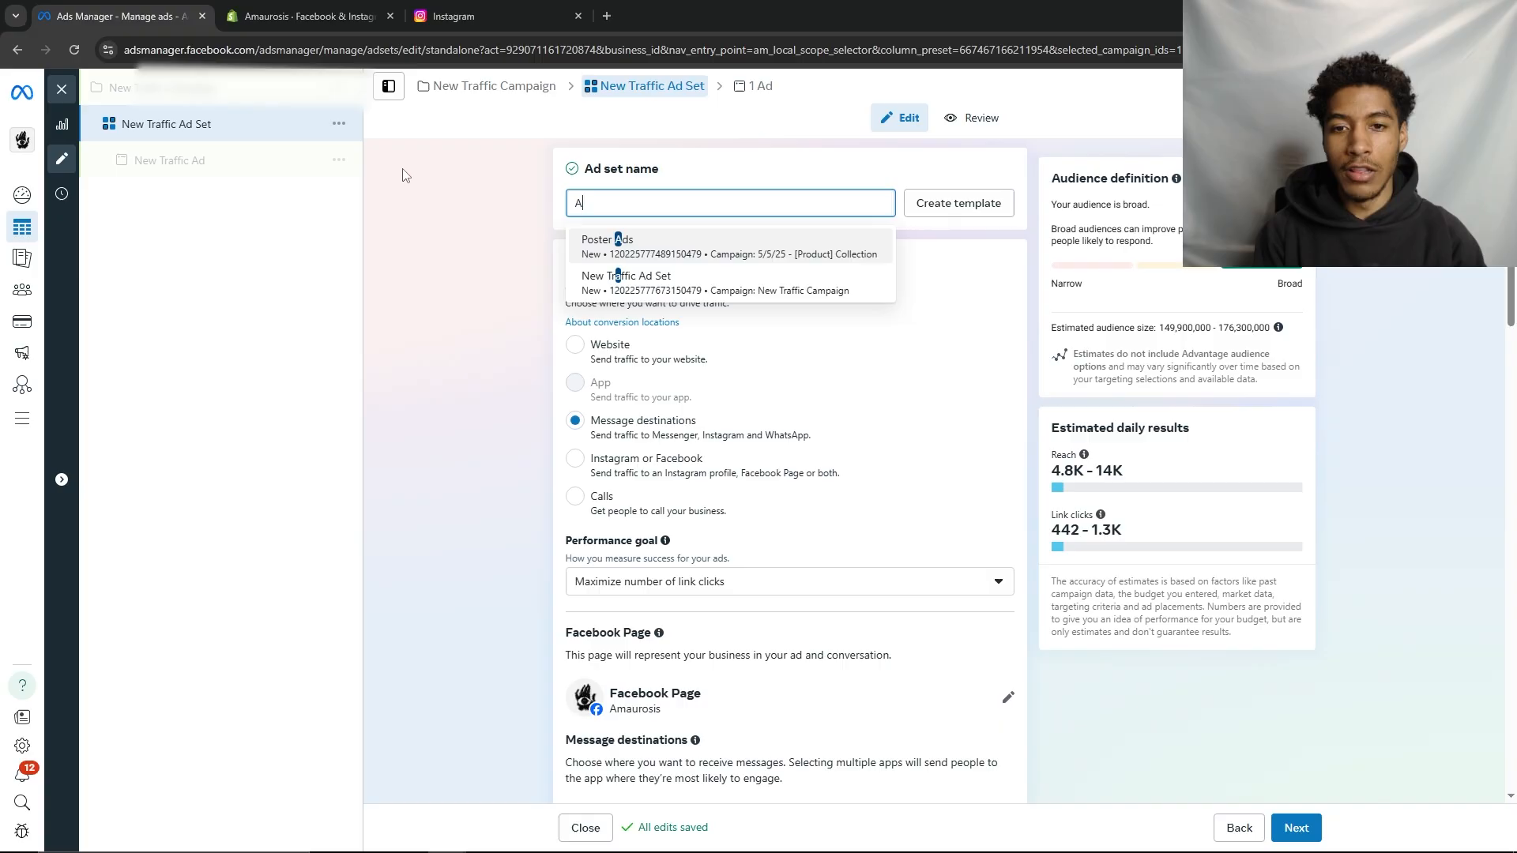
{"action": "type", "text": "nnounc"}
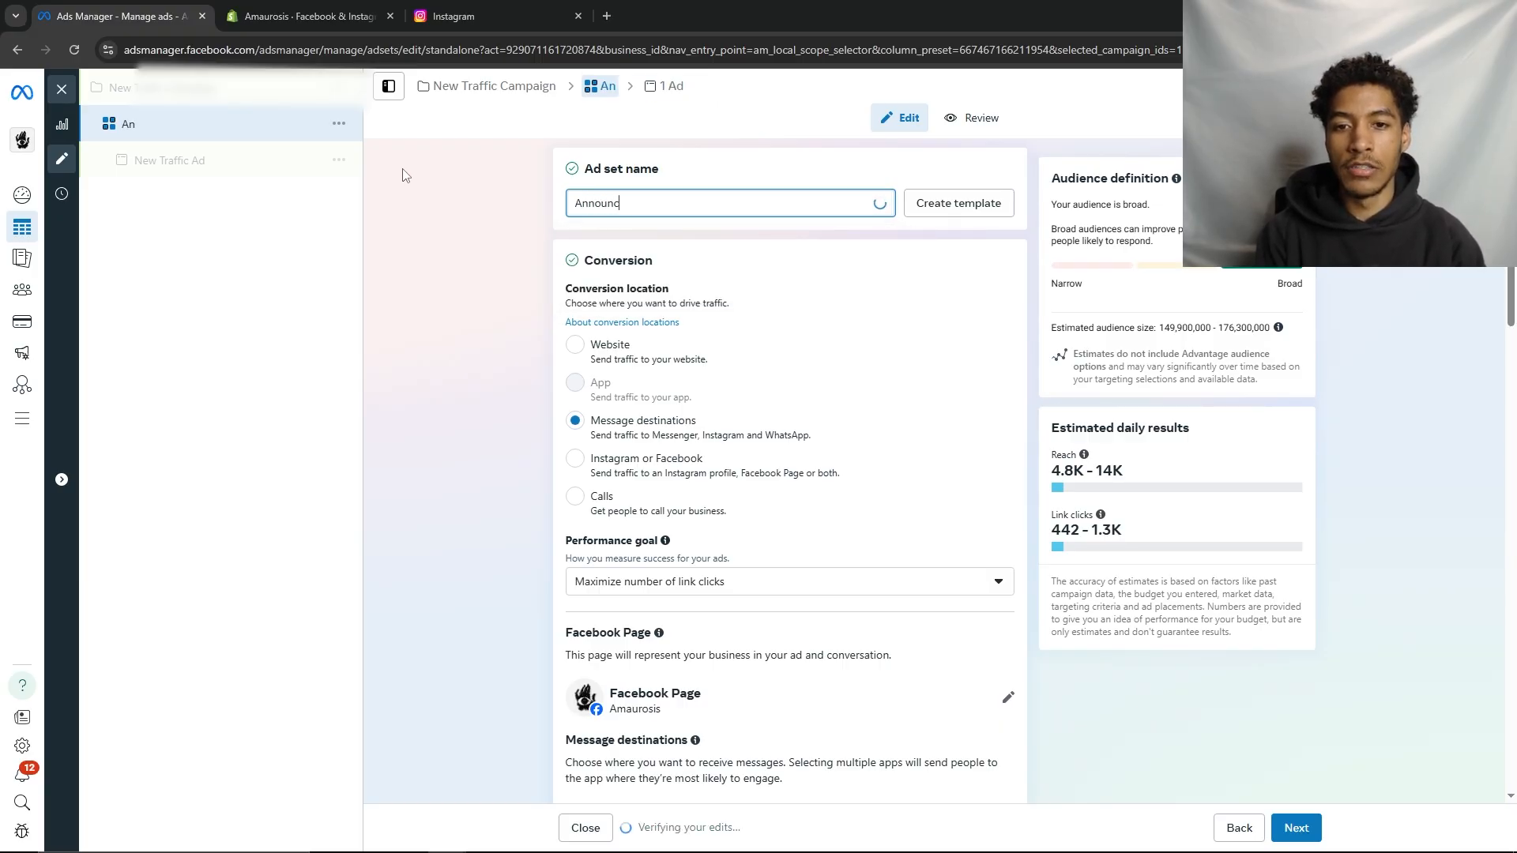
{"action": "type", "text": "ement Feed Post"}
Set the ad set's conversion location to Instagram or Facebook and review its budget, schedule, audience and placement settings
{"action": "scroll", "coordinate": [810, 349], "scroll_direction": "down", "scroll_amount": 7}
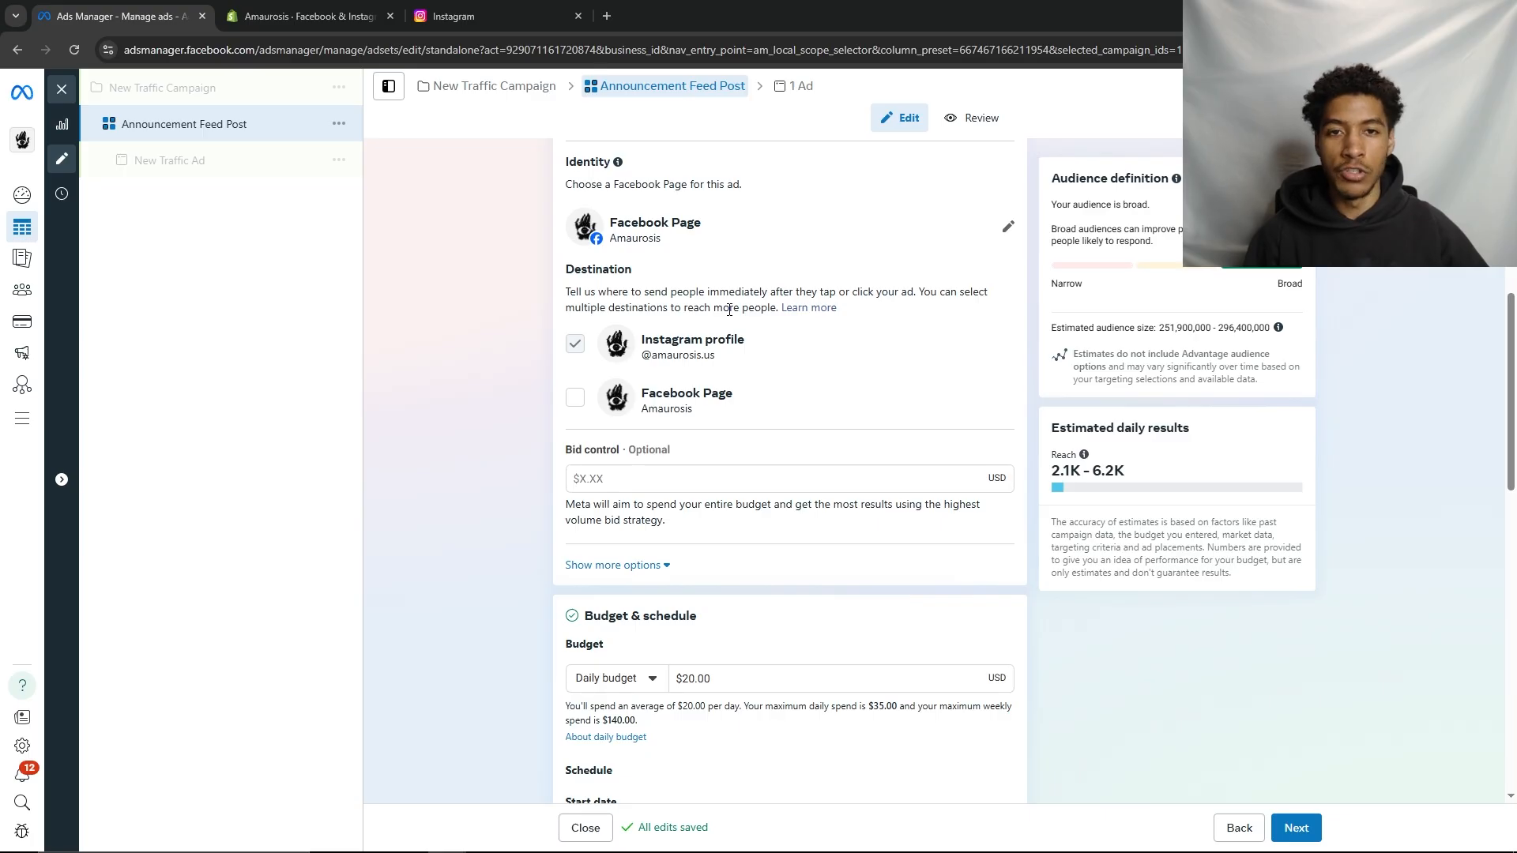
{"action": "scroll", "coordinate": [727, 310], "scroll_direction": "down", "scroll_amount": 4}
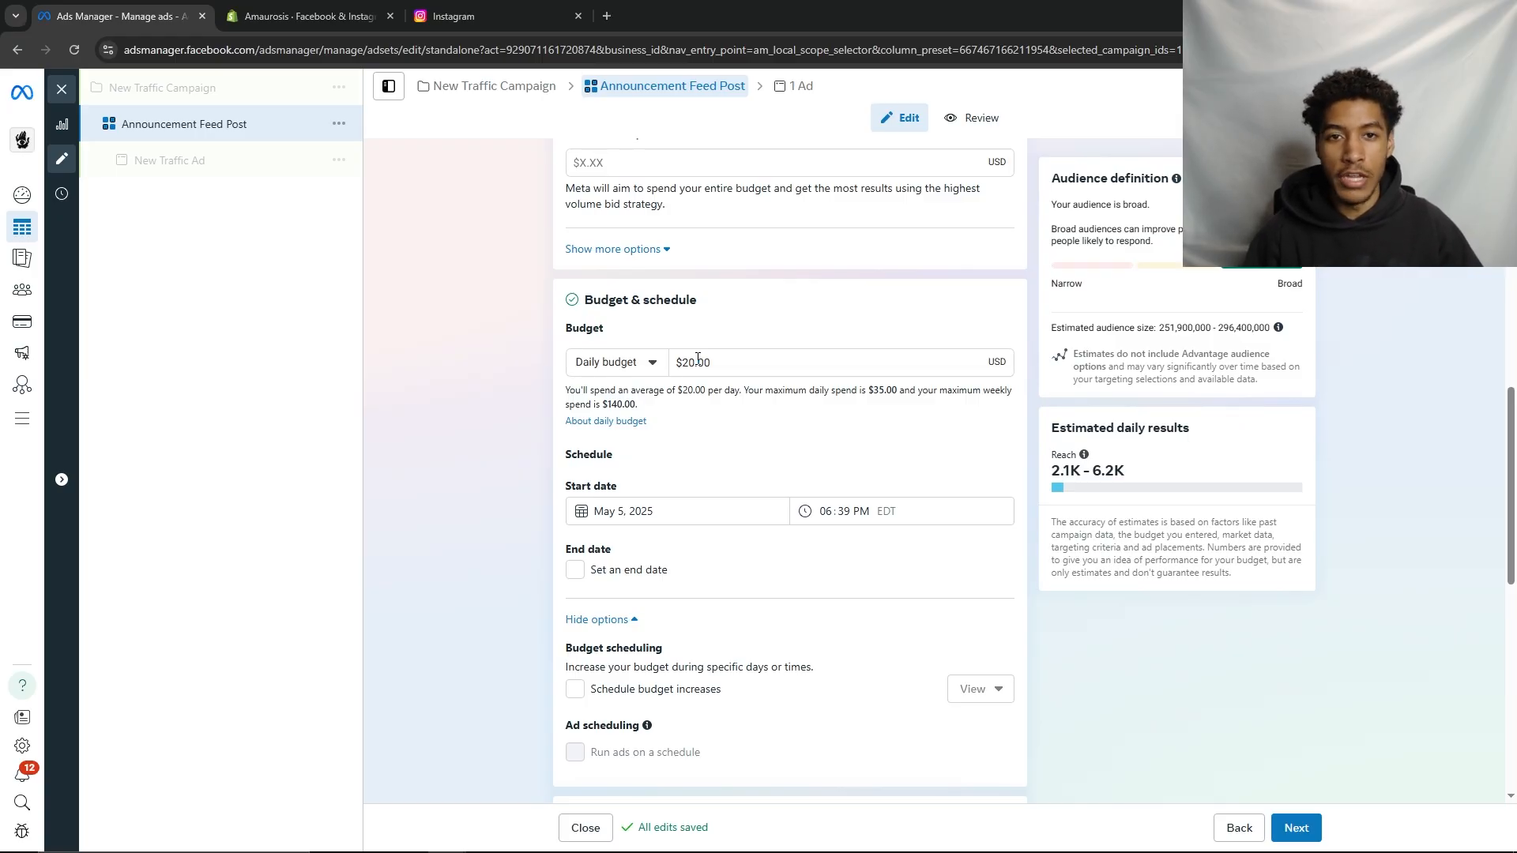
{"action": "scroll", "coordinate": [698, 358], "scroll_direction": "down", "scroll_amount": 9}
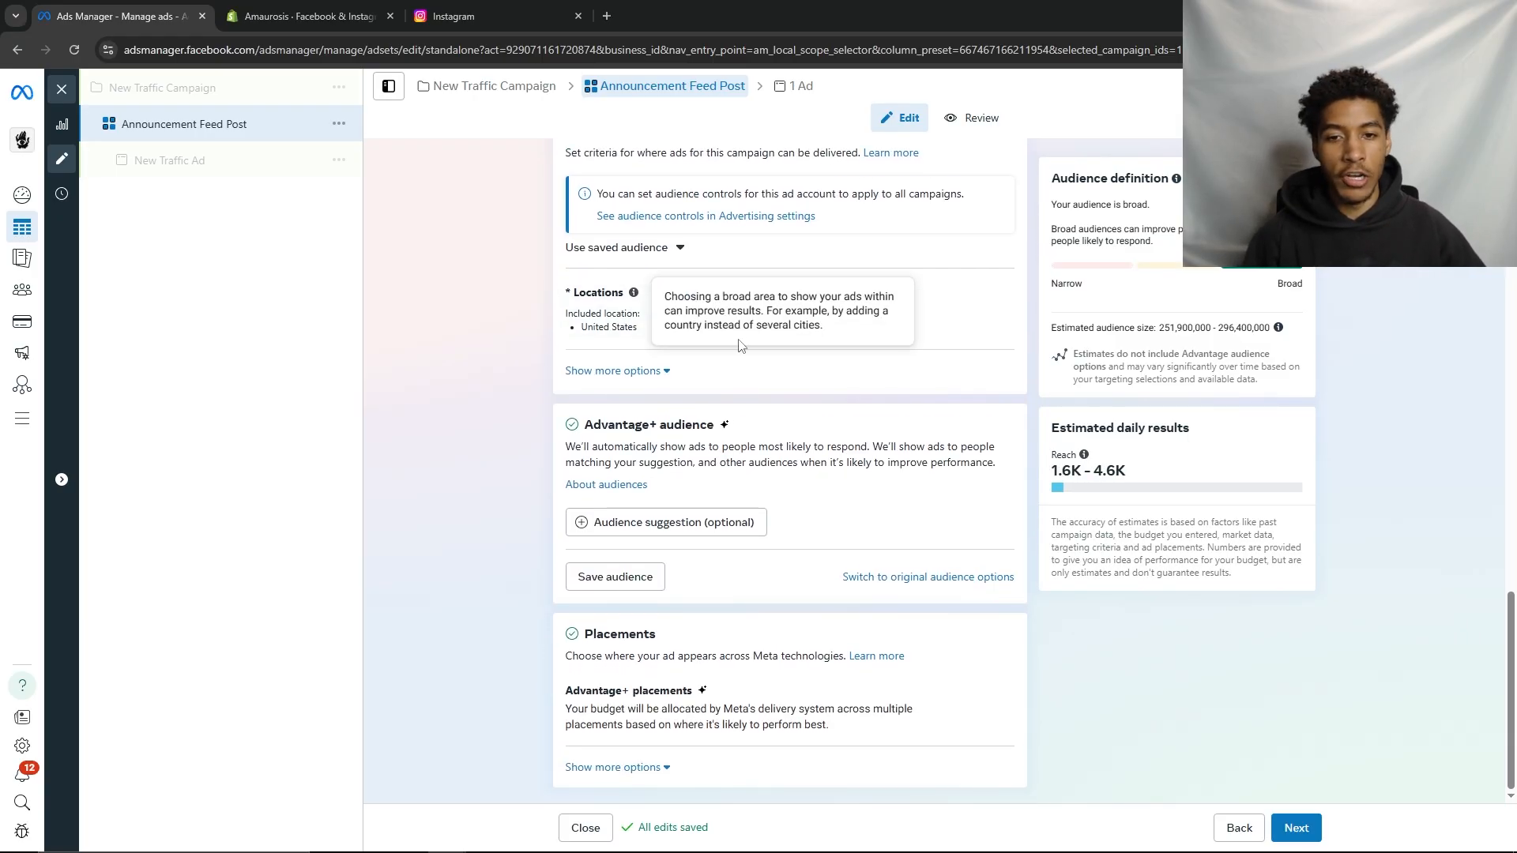
{"action": "scroll", "coordinate": [542, 341], "scroll_direction": "up", "scroll_amount": 3}
{"action": "scroll", "coordinate": [664, 347], "scroll_direction": "down", "scroll_amount": 3}
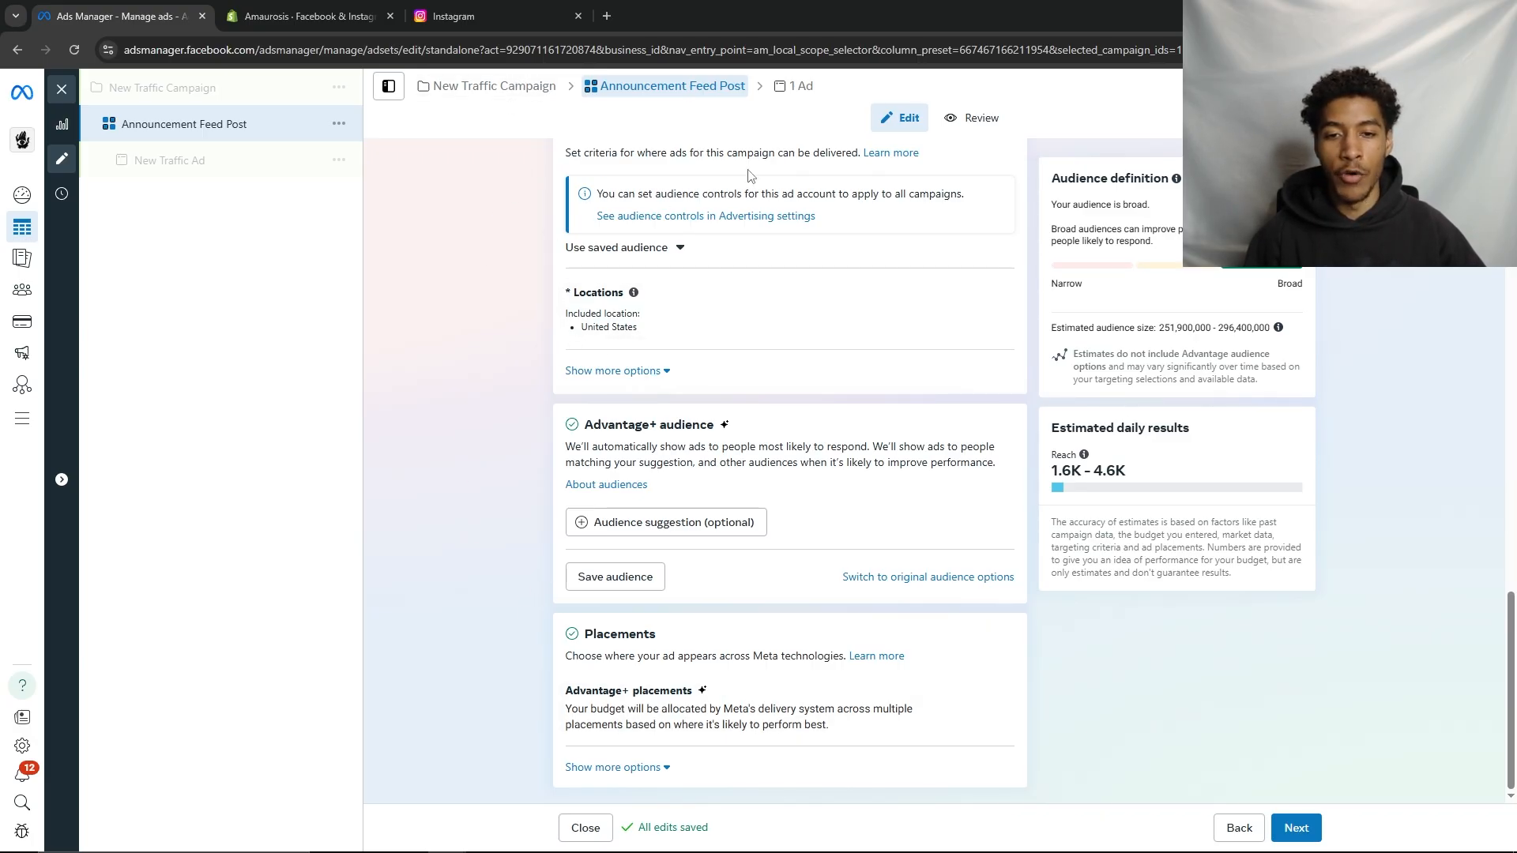
Turn on website events tracking for the New Traffic Ad
{"action": "left_click", "coordinate": [784, 88]}
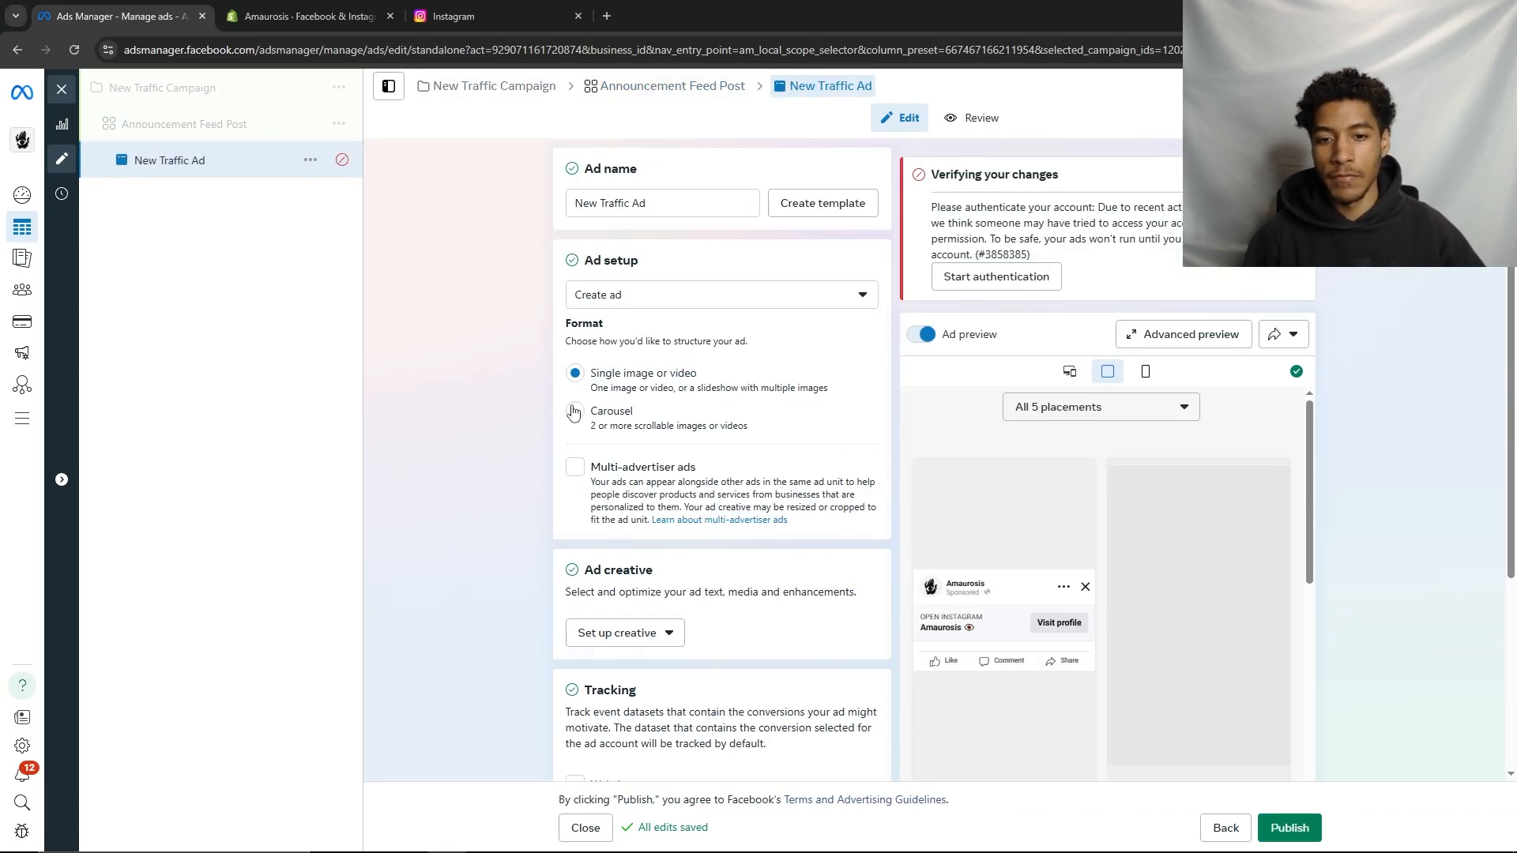
{"action": "scroll", "coordinate": [664, 308], "scroll_direction": "down", "scroll_amount": 1}
{"action": "scroll", "coordinate": [664, 312], "scroll_direction": "down", "scroll_amount": 1}
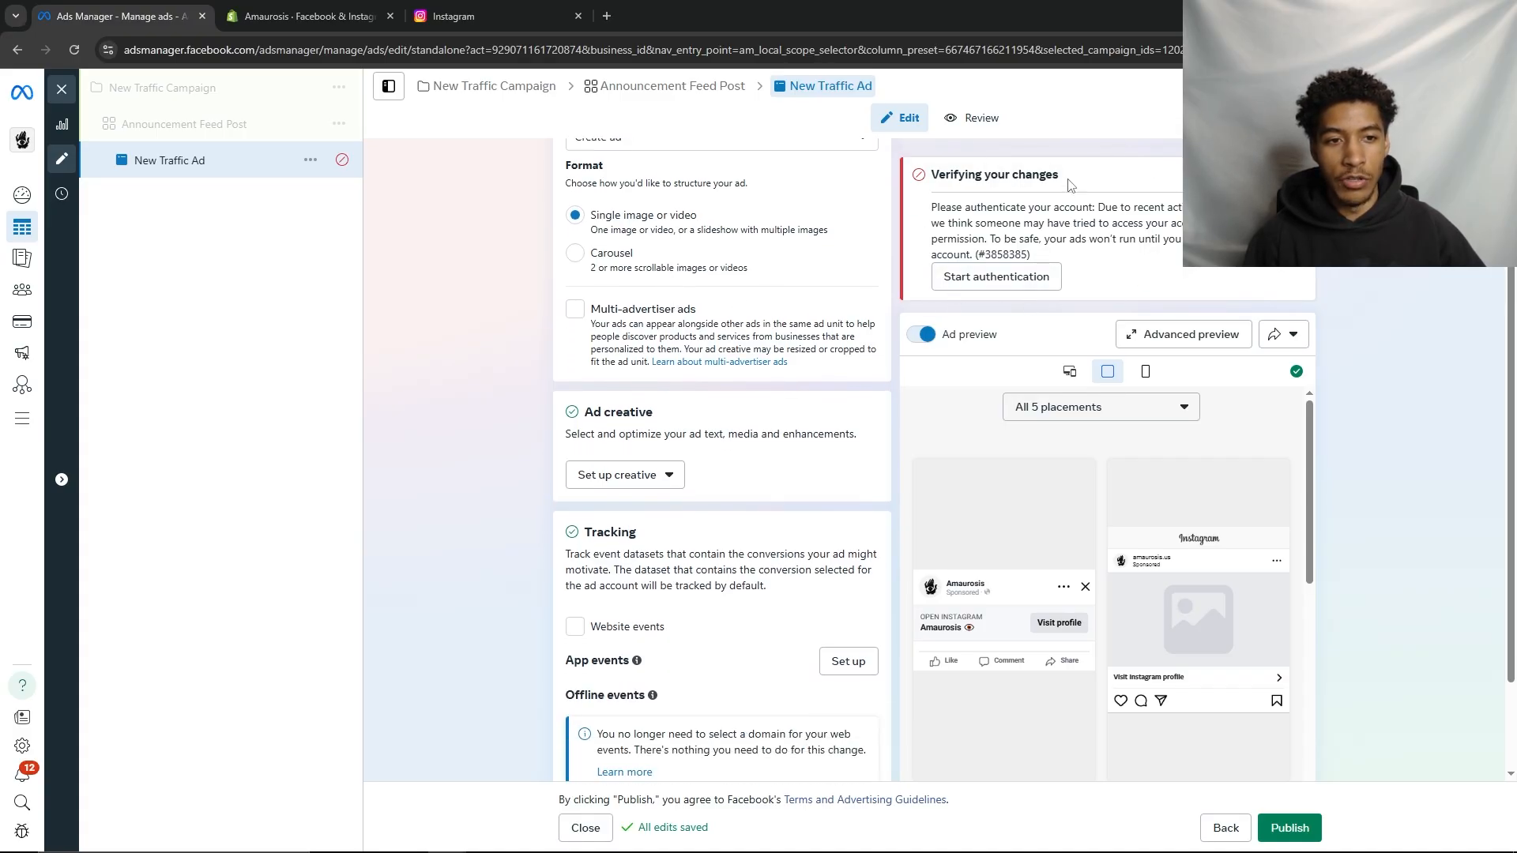
{"action": "scroll", "coordinate": [1072, 186], "scroll_direction": "down", "scroll_amount": 1}
{"action": "scroll", "coordinate": [648, 190], "scroll_direction": "down", "scroll_amount": 1}
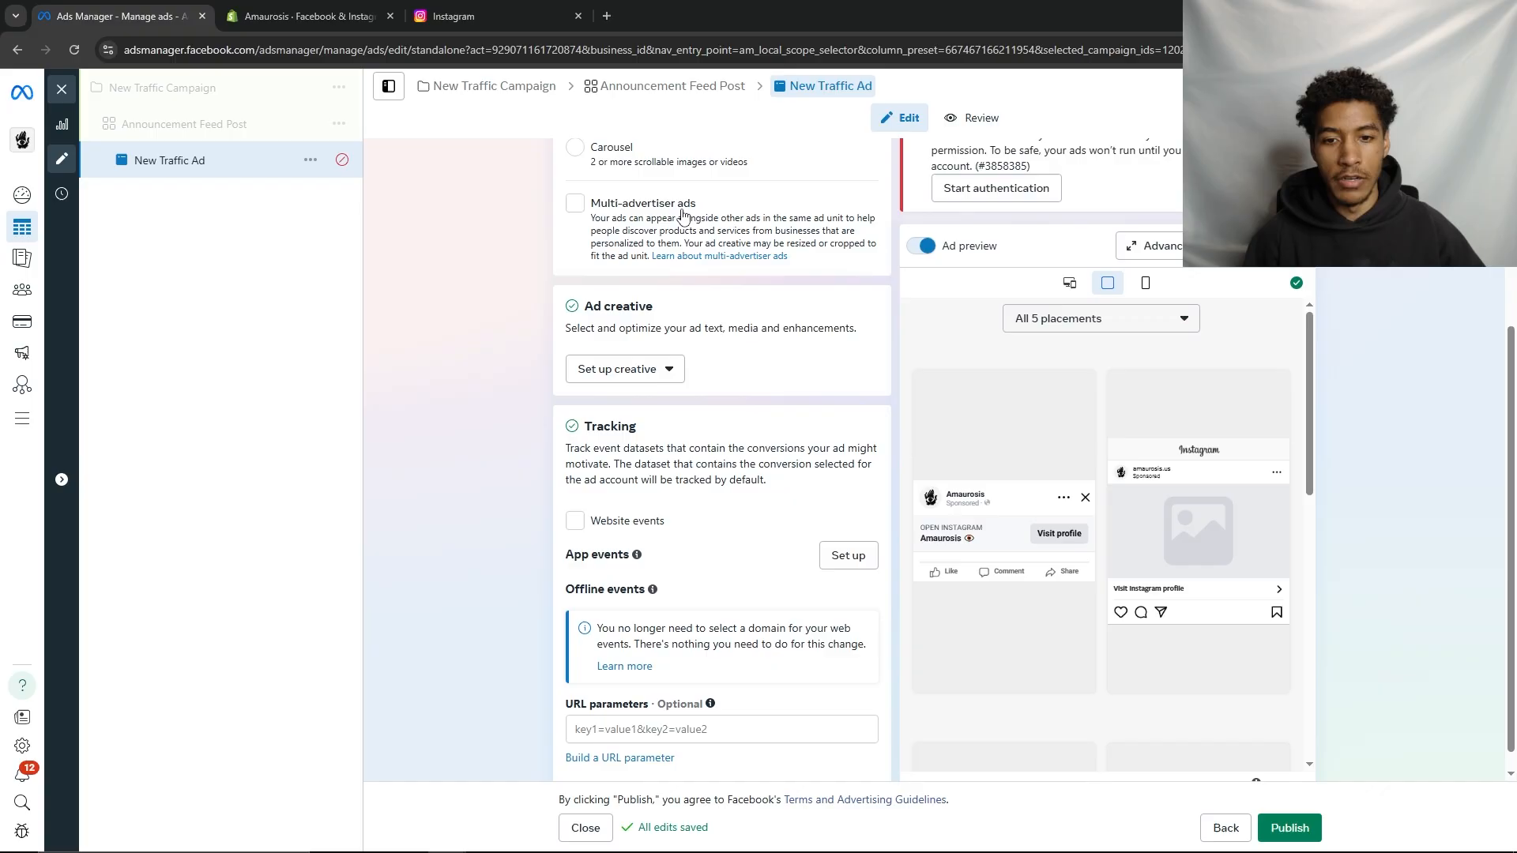
{"action": "left_click", "coordinate": [576, 501]}
{"action": "scroll", "coordinate": [656, 474], "scroll_direction": "up", "scroll_amount": 2}
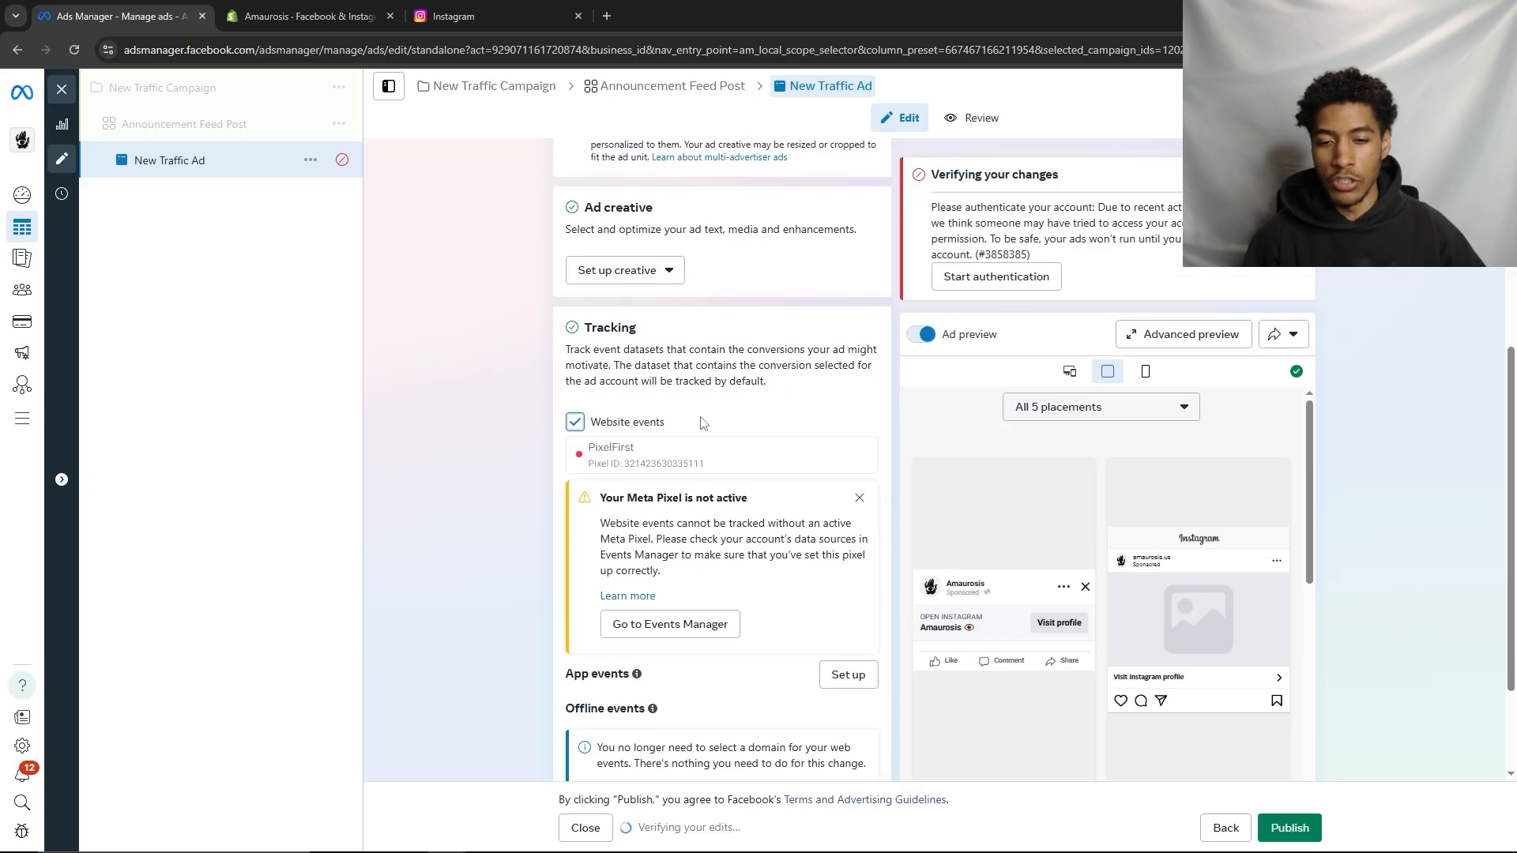
{"action": "scroll", "coordinate": [660, 442], "scroll_direction": "down", "scroll_amount": 3}
{"action": "scroll", "coordinate": [662, 423], "scroll_direction": "up", "scroll_amount": 4}
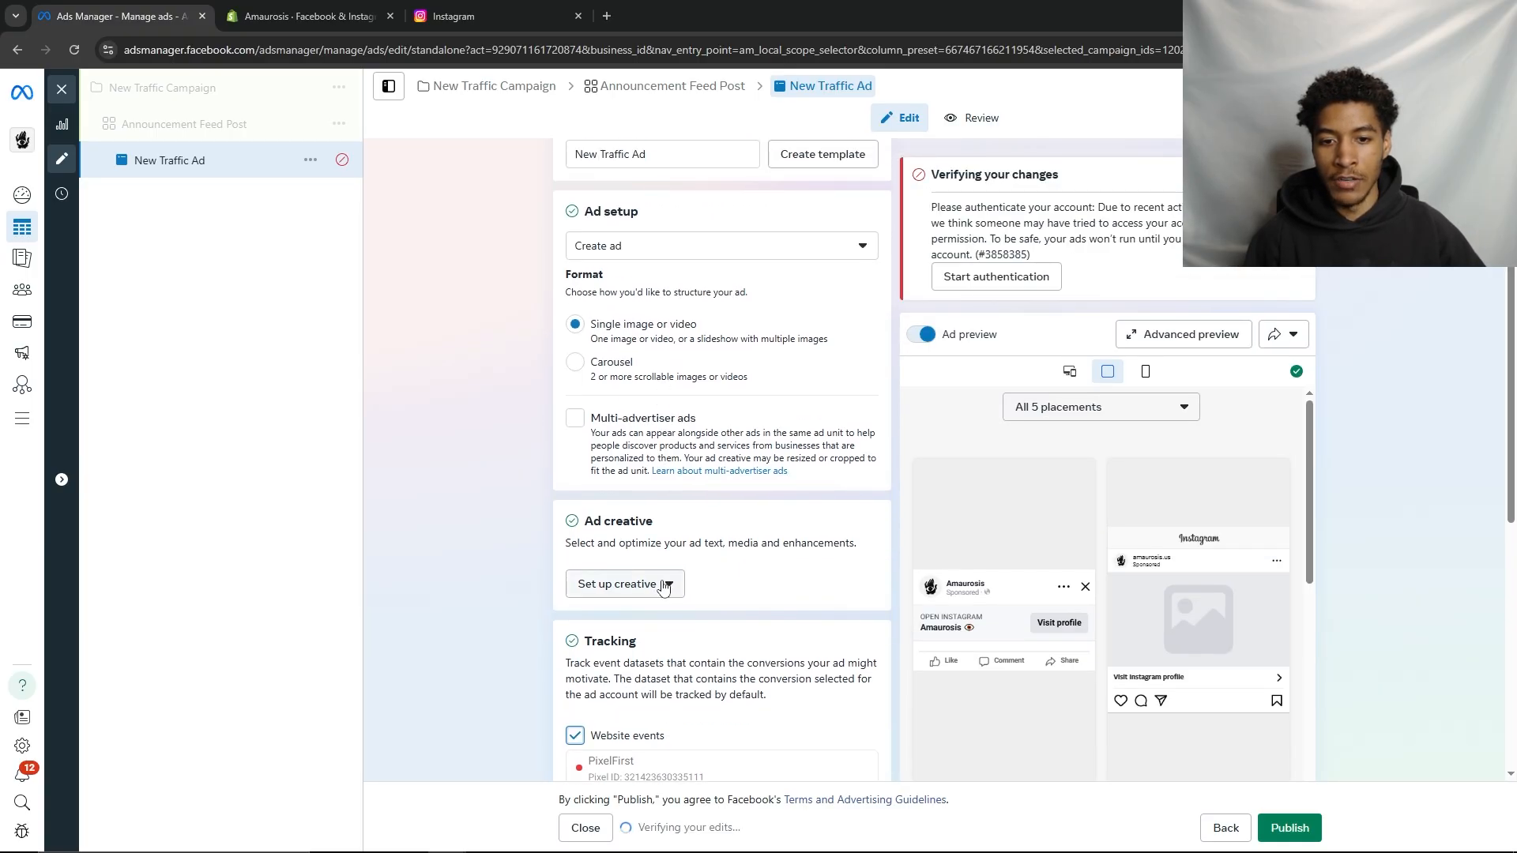
Switch the ad to existing content, filter Instagram content to photo posts, and choose the "OUR HIGHLY ANTICIPATED" collection post from Feb 21, 2025
{"action": "left_click", "coordinate": [636, 250]}
{"action": "left_click", "coordinate": [639, 312]}
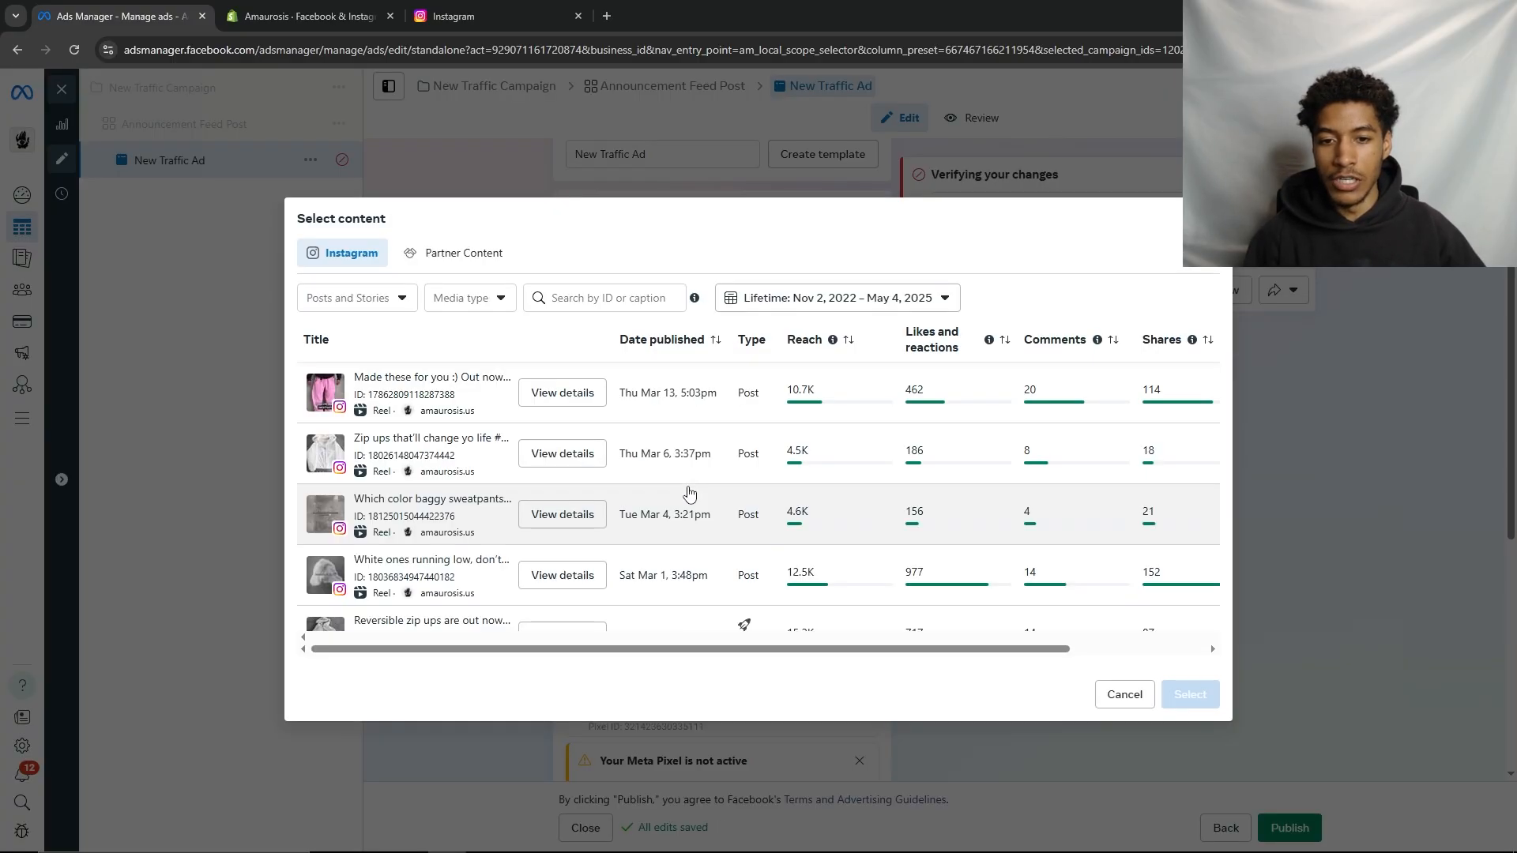
{"action": "scroll", "coordinate": [467, 379], "scroll_direction": "down", "scroll_amount": 2}
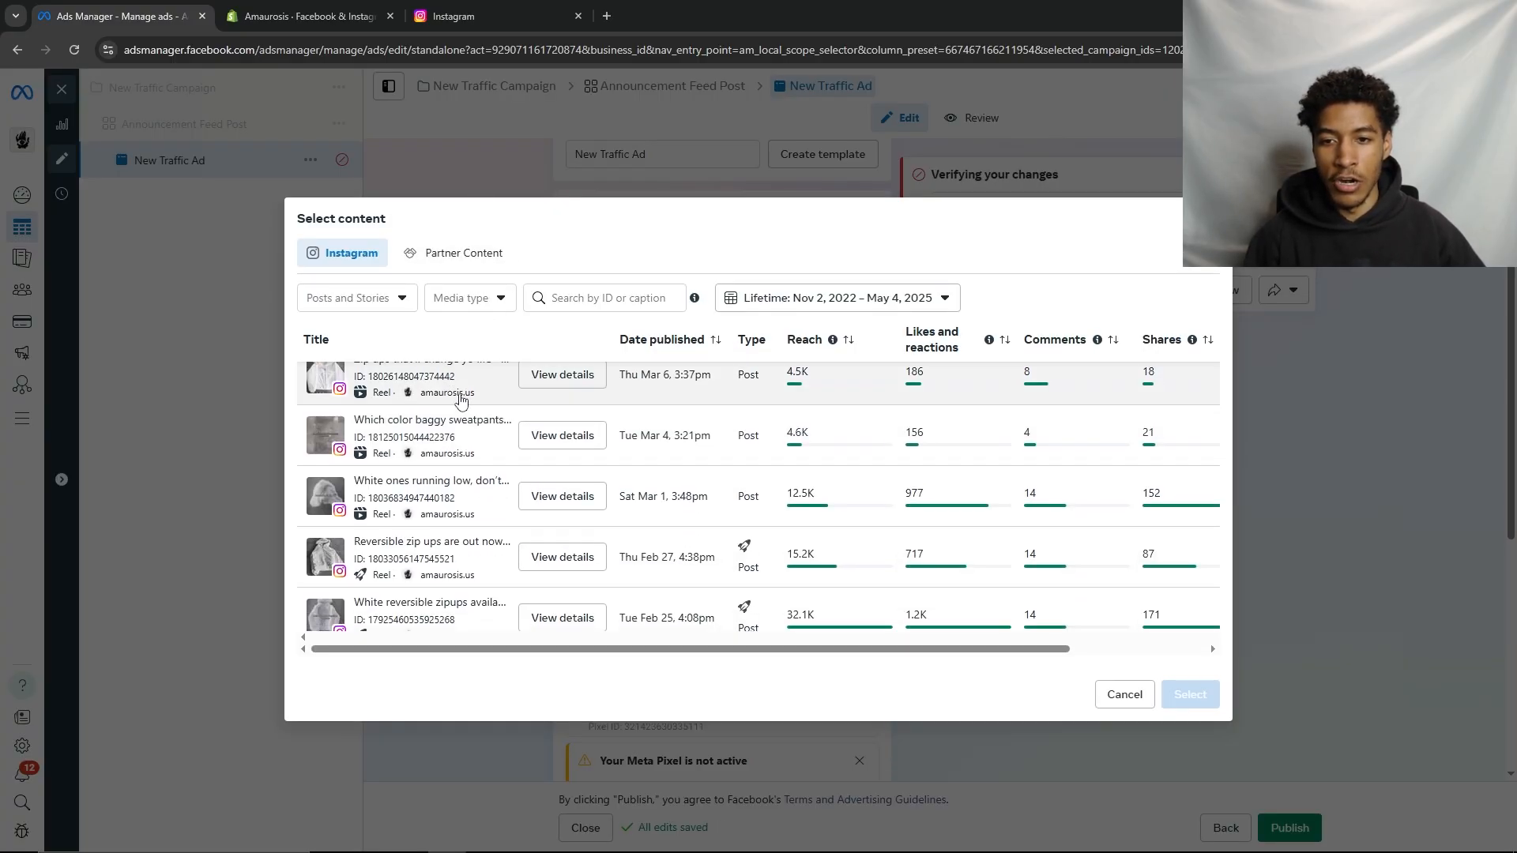
{"action": "scroll", "coordinate": [464, 395], "scroll_direction": "up", "scroll_amount": 2}
{"action": "left_click", "coordinate": [356, 298]}
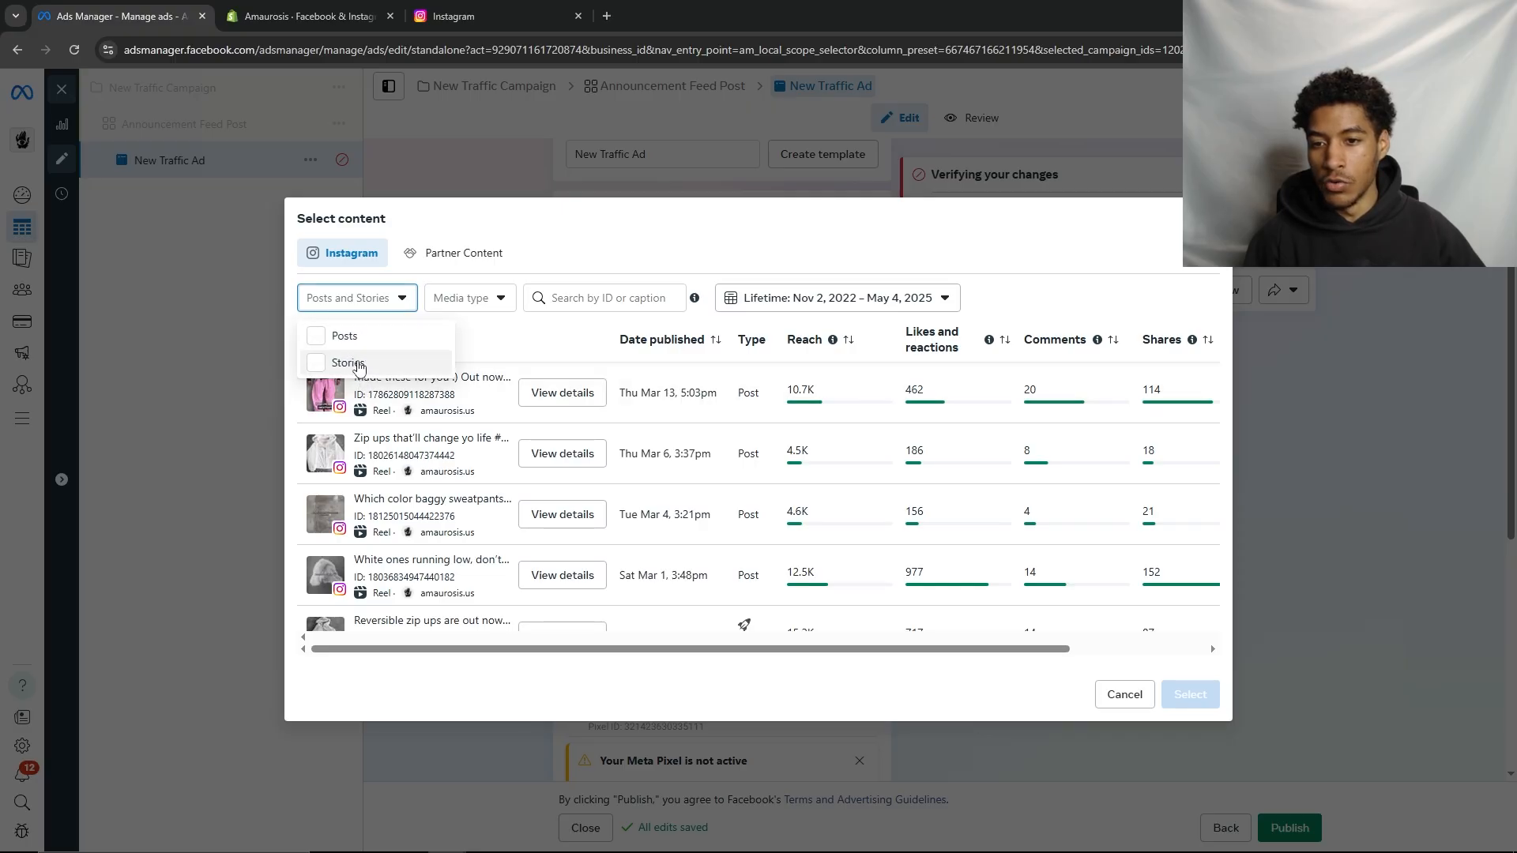
{"action": "left_click", "coordinate": [340, 336]}
{"action": "left_click", "coordinate": [433, 298]}
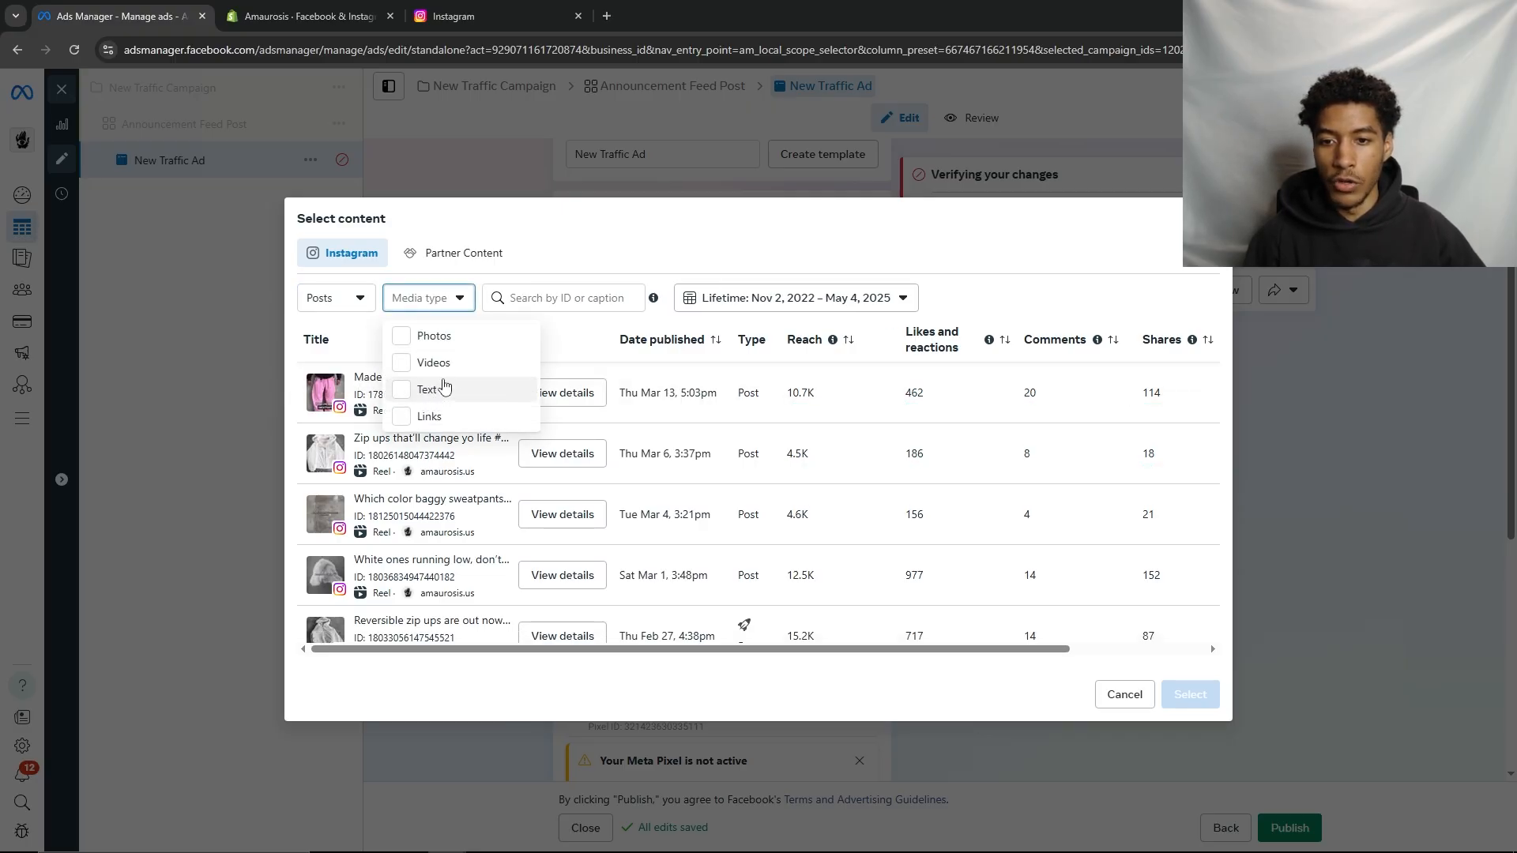
{"action": "left_click", "coordinate": [427, 336]}
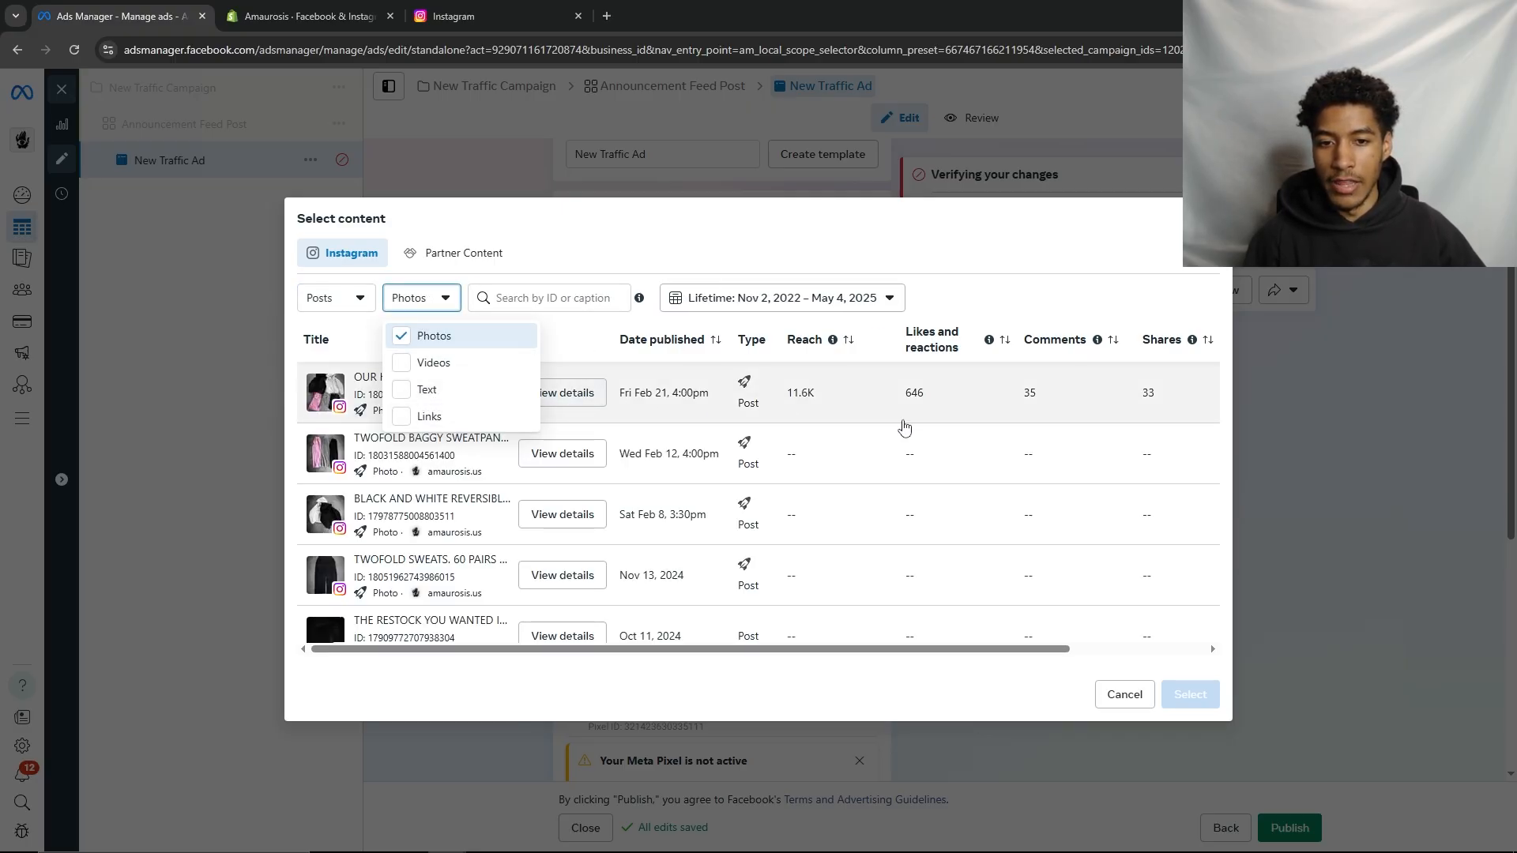
{"action": "left_click", "coordinate": [830, 392]}
{"action": "left_click", "coordinate": [1189, 727]}
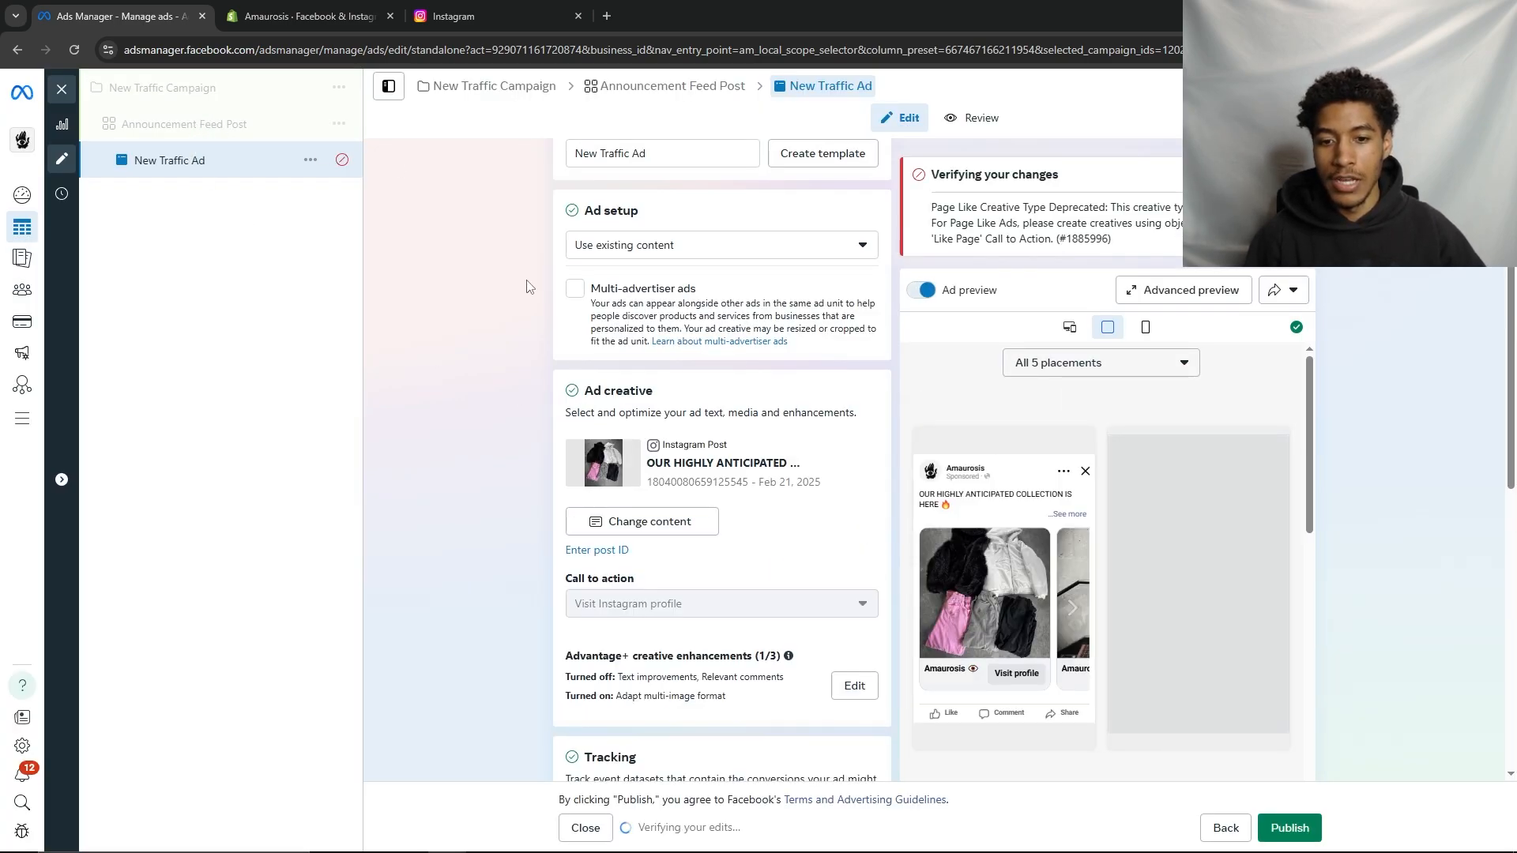
Turn off the Adapt multi-image format enhancement in the ad's Advantage+ creative settings and save
{"action": "scroll", "coordinate": [539, 292], "scroll_direction": "down", "scroll_amount": 2}
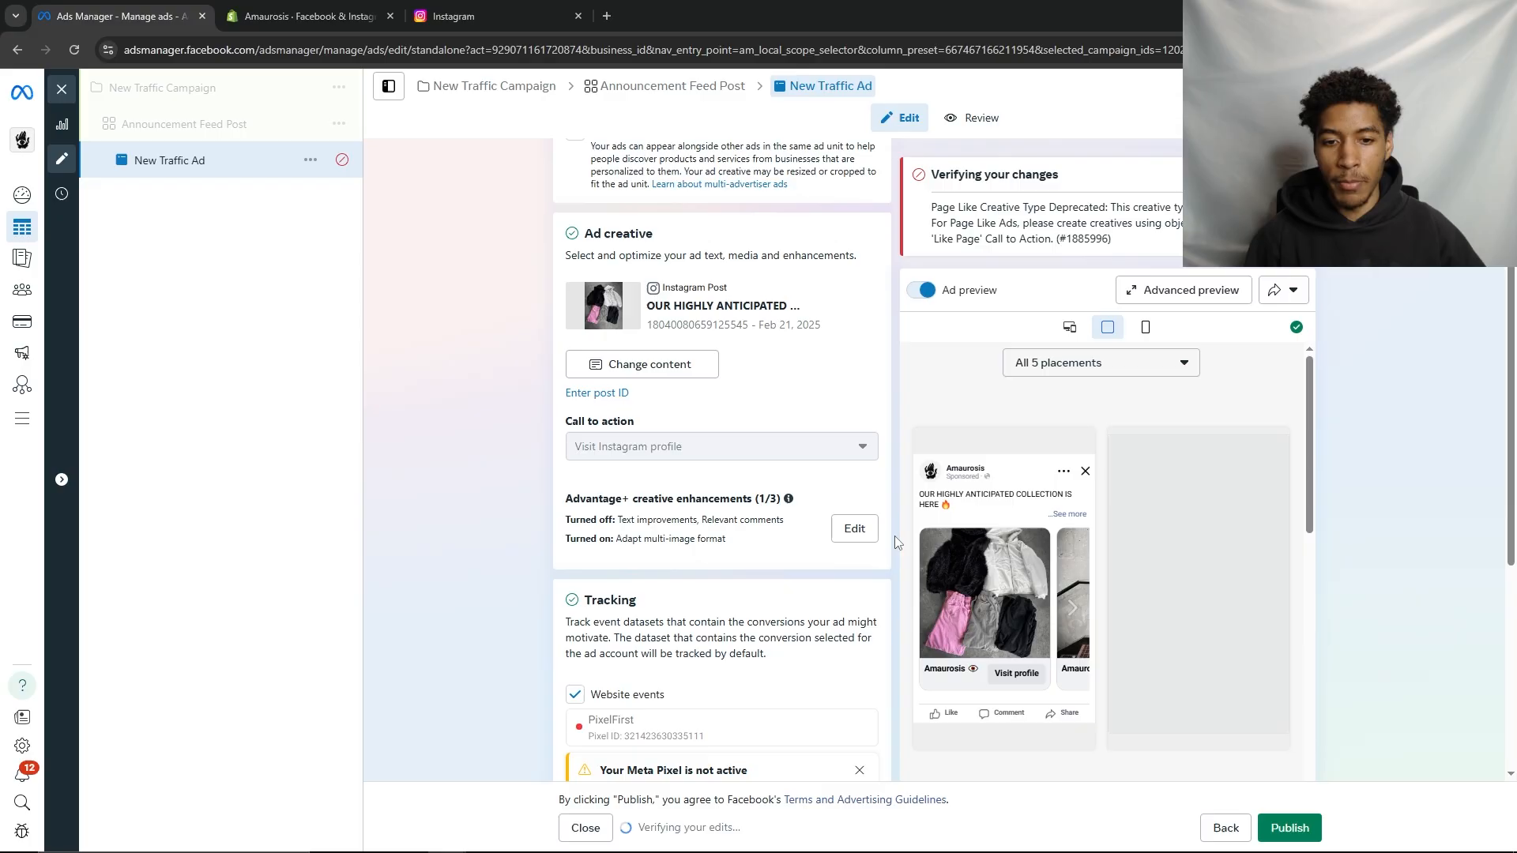
{"action": "left_click", "coordinate": [854, 528]}
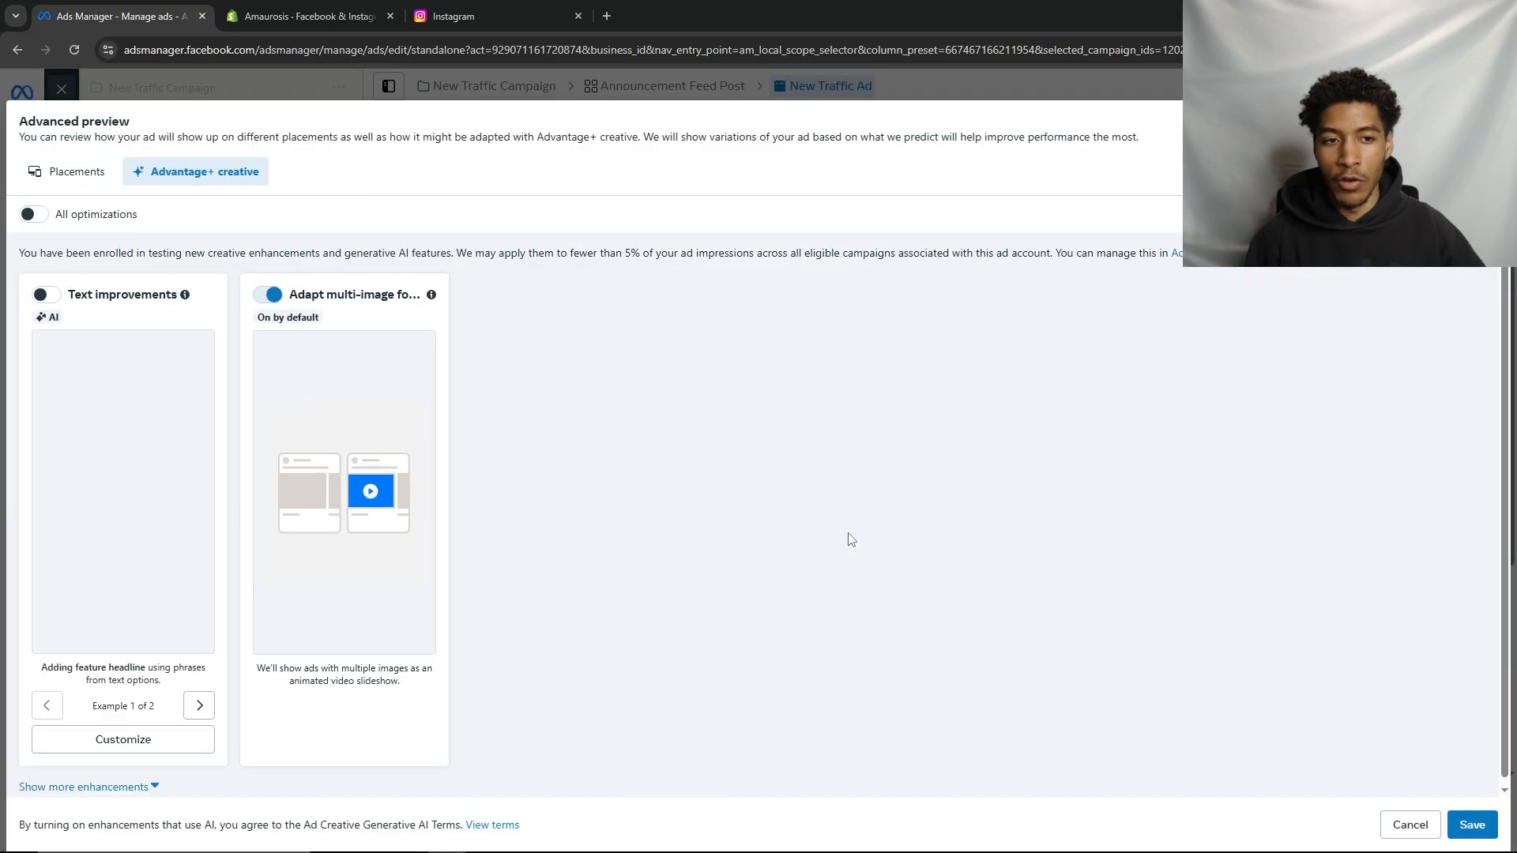
{"action": "left_click", "coordinate": [1472, 825]}
{"action": "scroll", "coordinate": [792, 373], "scroll_direction": "down", "scroll_amount": 3}
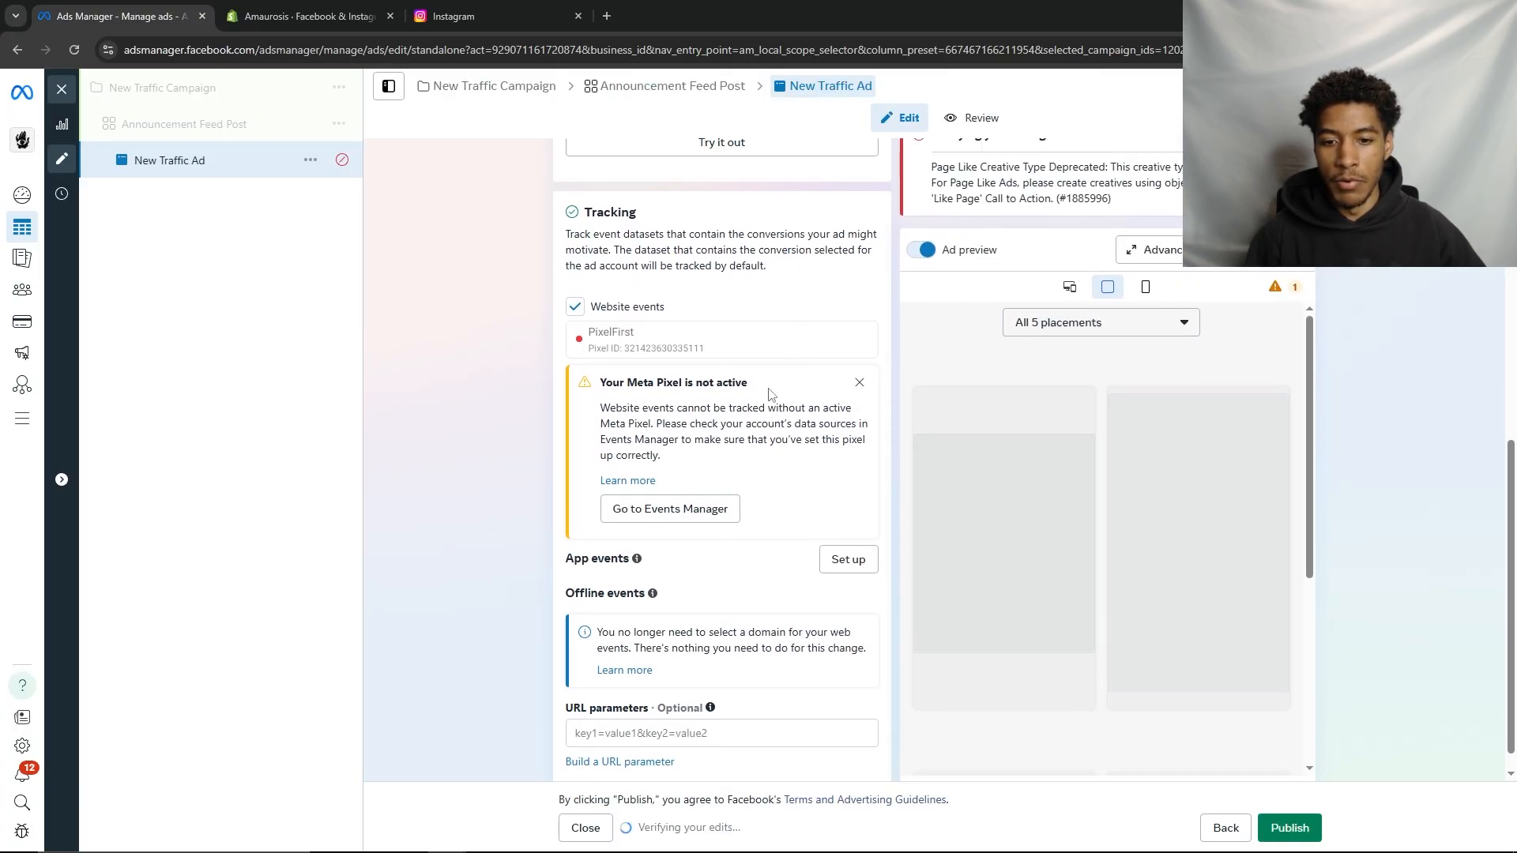
Rename the ad "Announcement Feed Post 1" and duplicate it within the Announcement Feed Post ad set
{"action": "left_click", "coordinate": [311, 159]}
{"action": "left_click", "coordinate": [402, 251]}
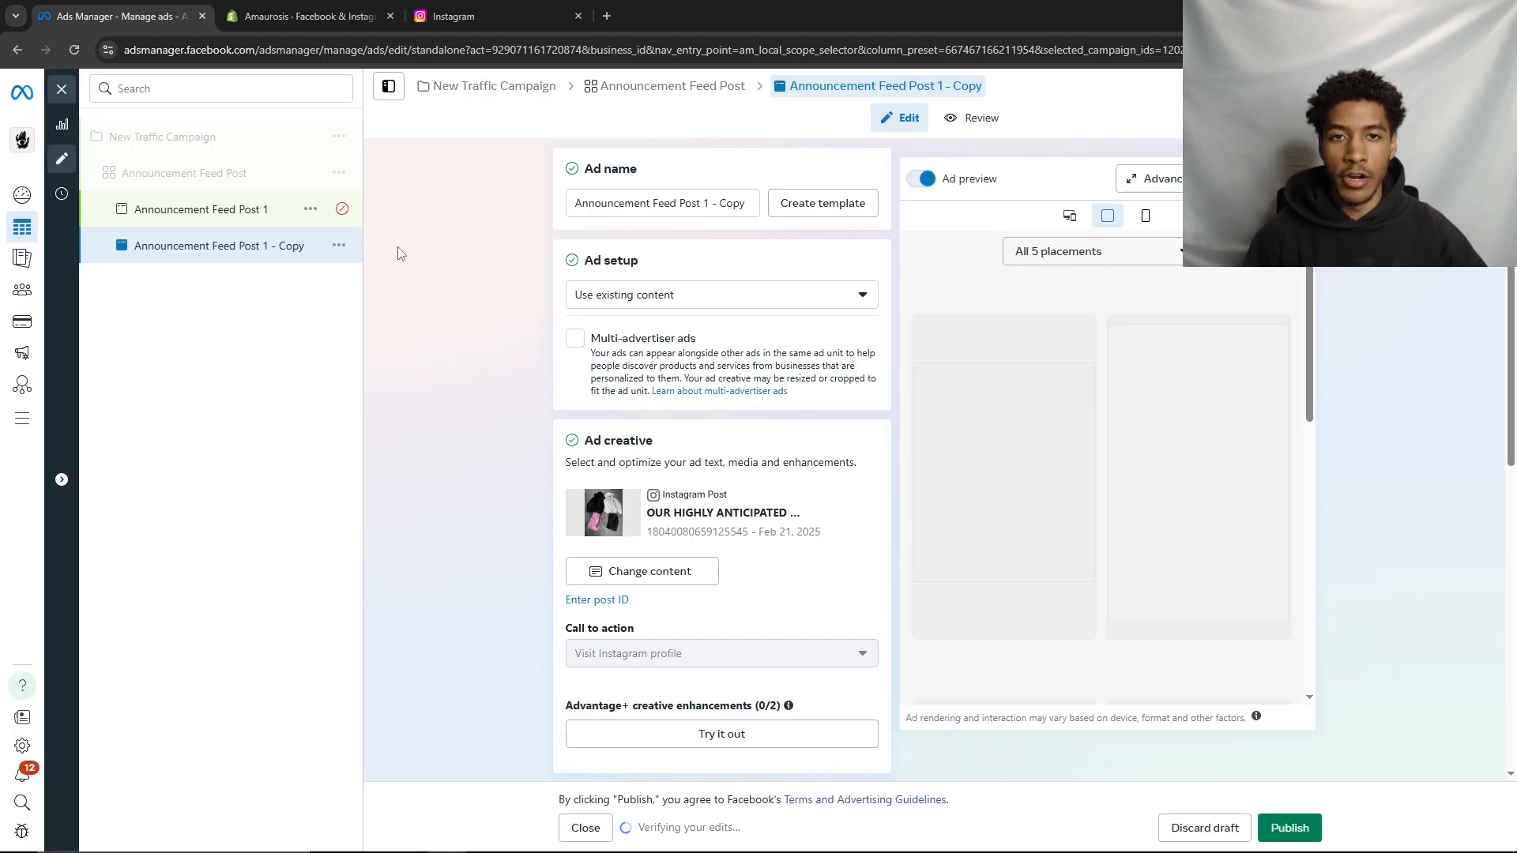
View the Announcement Feed Post ad set and New Traffic Campaign settings, and return to the campaigns overview
{"action": "left_click", "coordinate": [328, 171]}
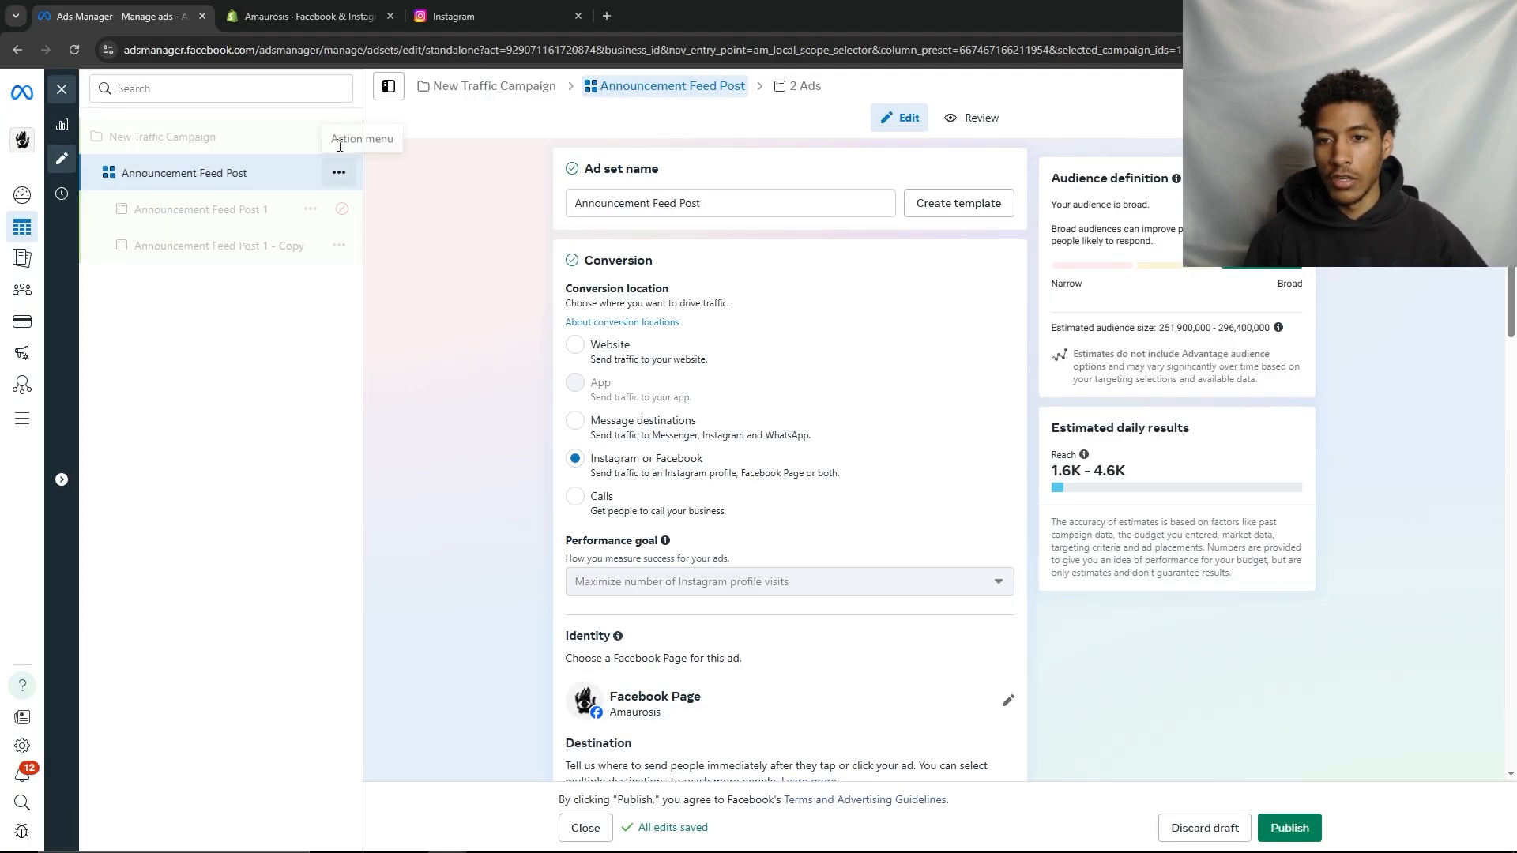
{"action": "left_click", "coordinate": [331, 139]}
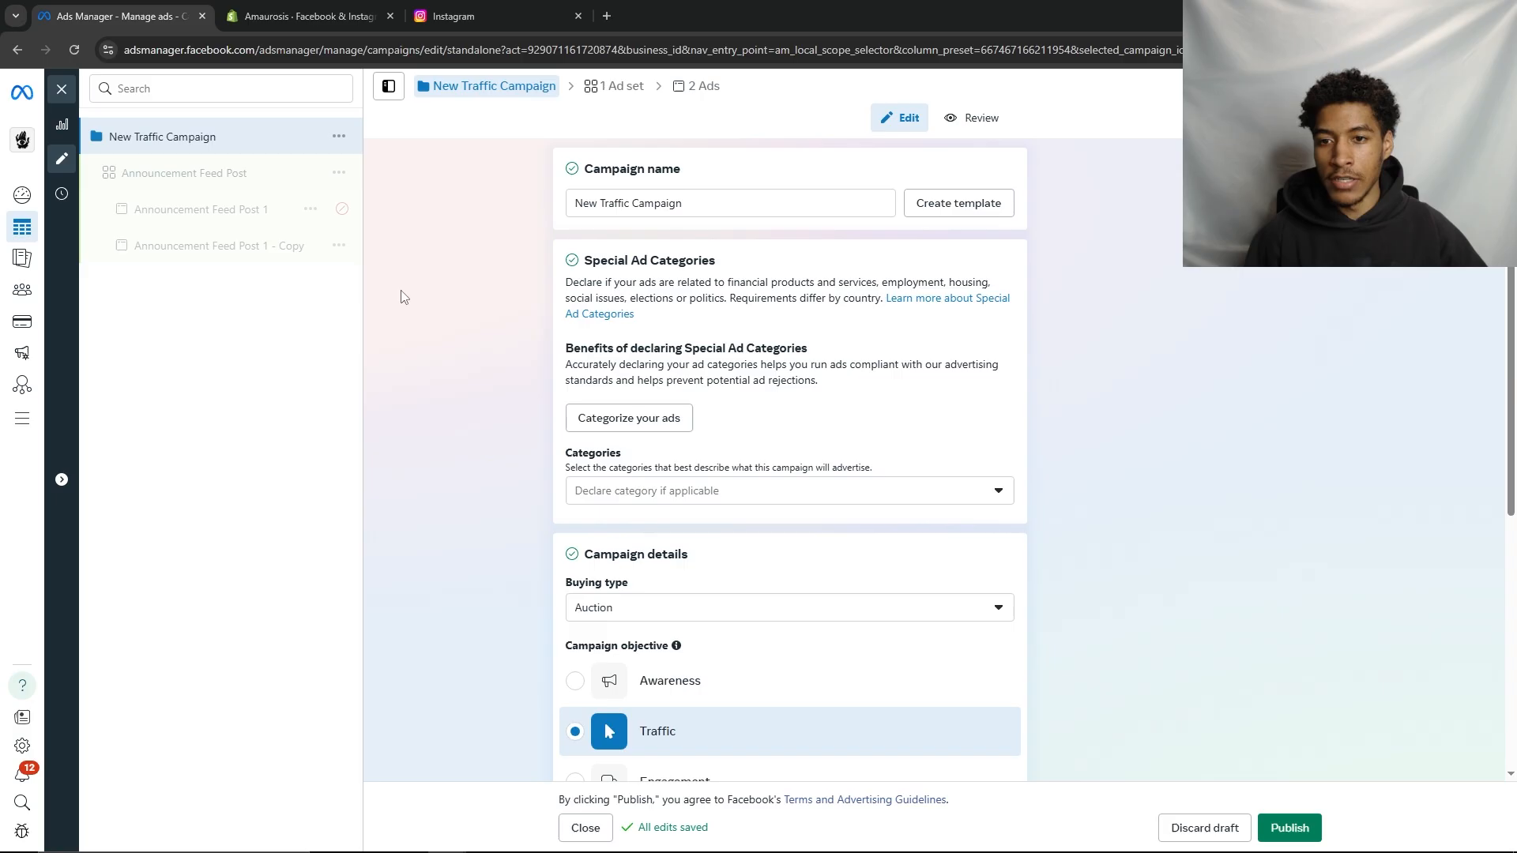
{"action": "left_click", "coordinate": [339, 136]}
{"action": "left_click", "coordinate": [363, 338]}
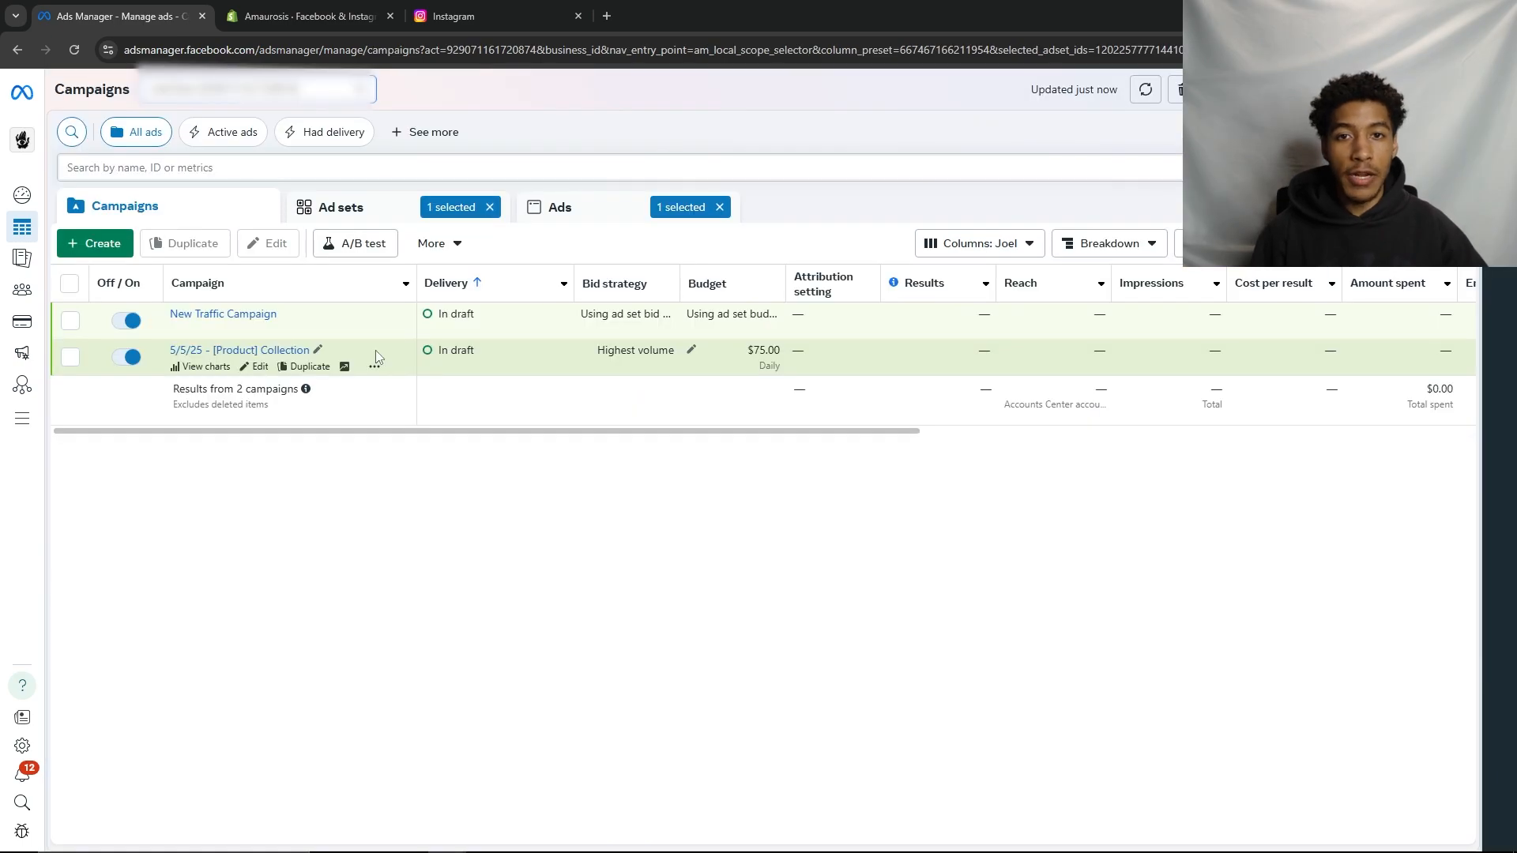
Select both draft campaigns and examine the performance metric columns, including CPC, CPM, purchase ROAS and cost per purchase
{"action": "left_click", "coordinate": [74, 356]}
{"action": "left_click", "coordinate": [69, 322]}
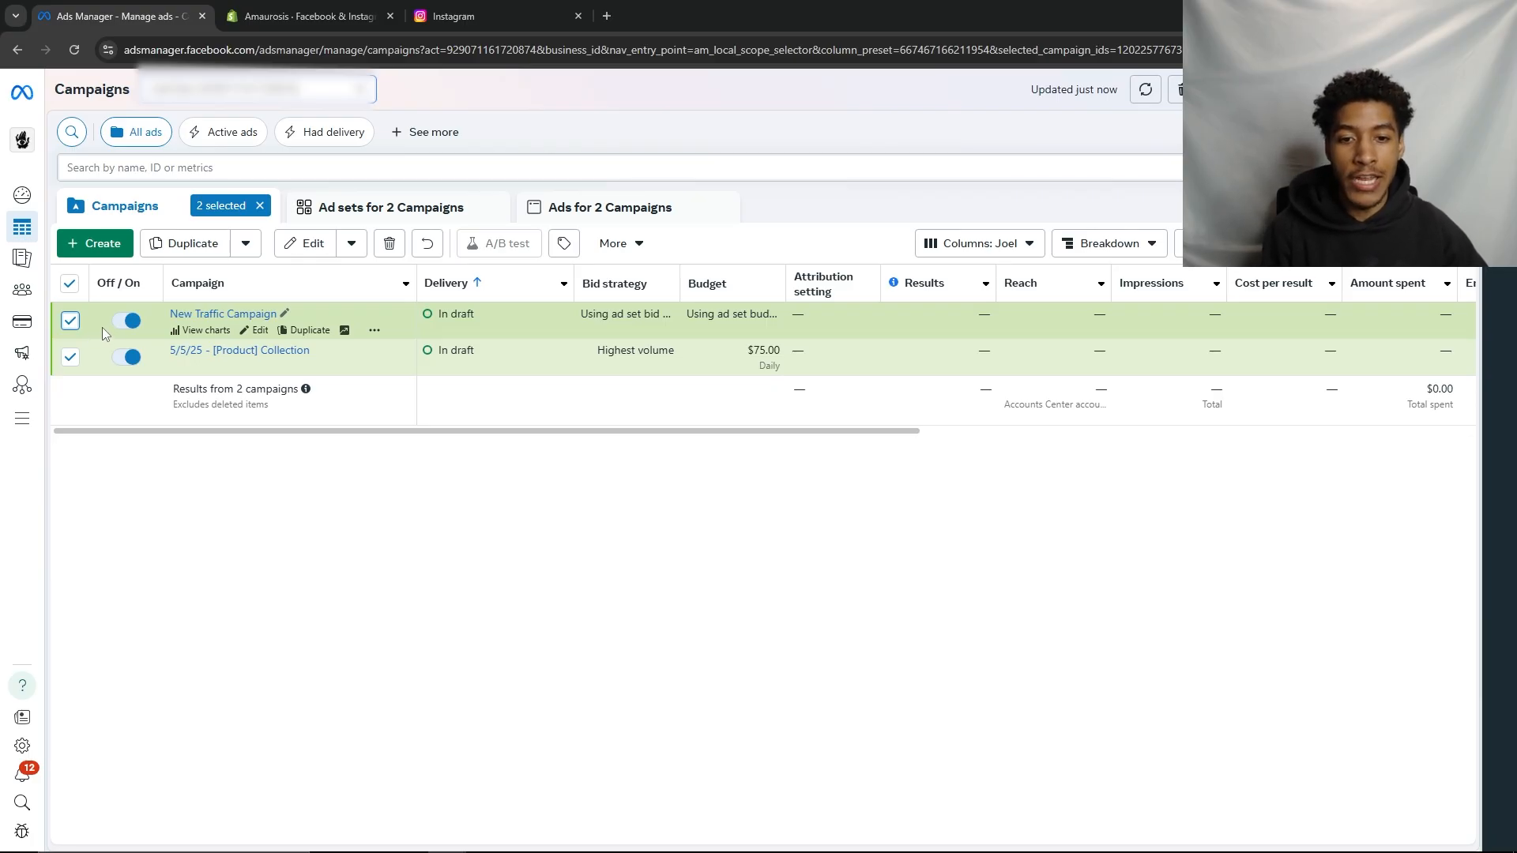
{"action": "left_click_drag", "start_coordinate": [485, 436], "coordinate": [1125, 445]}
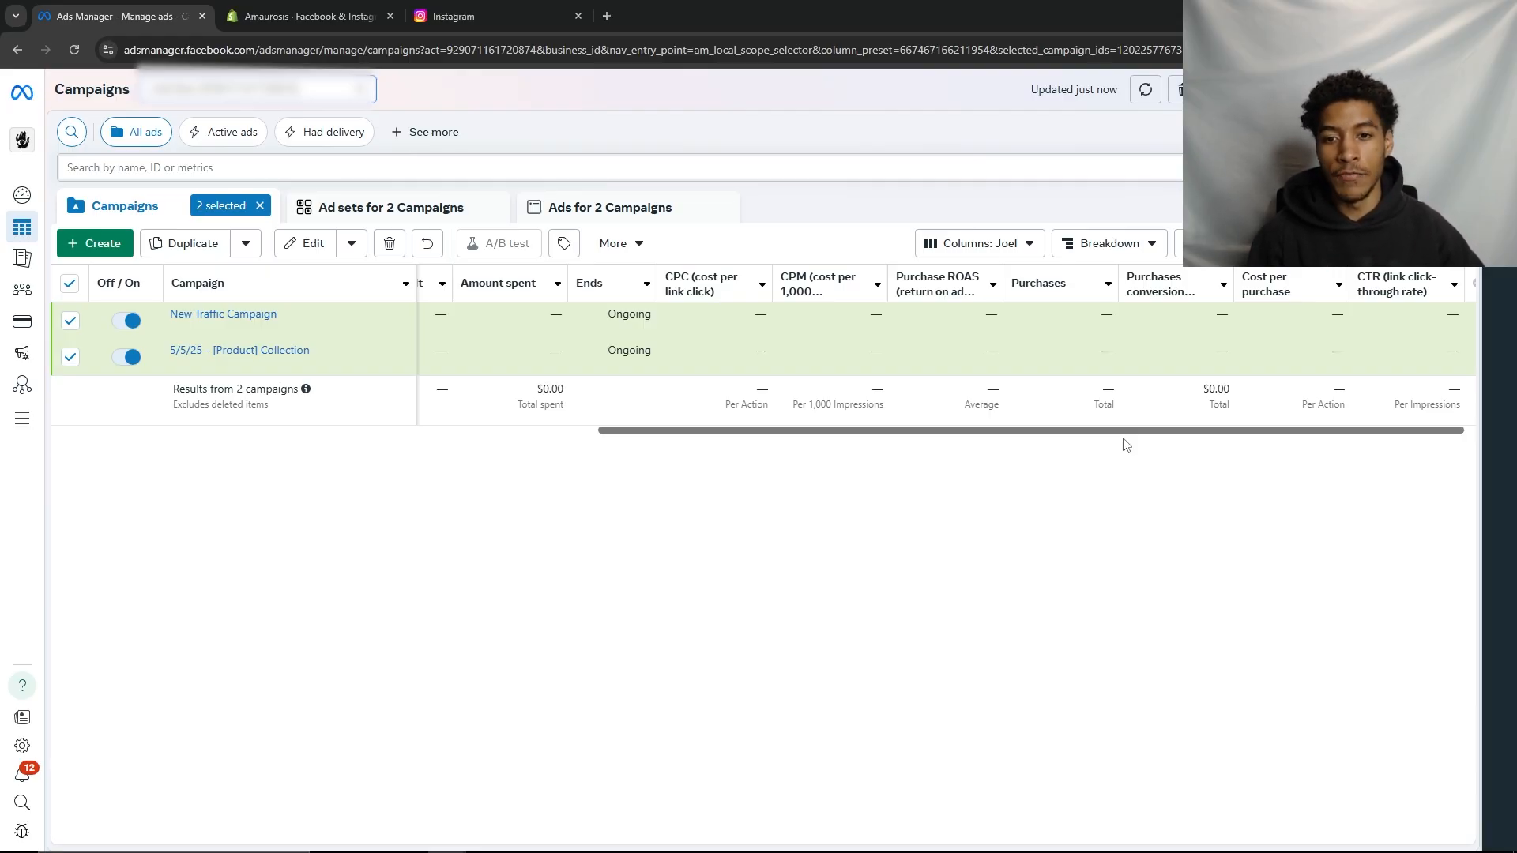
{"action": "left_click_drag", "start_coordinate": [1126, 445], "coordinate": [1034, 434]}
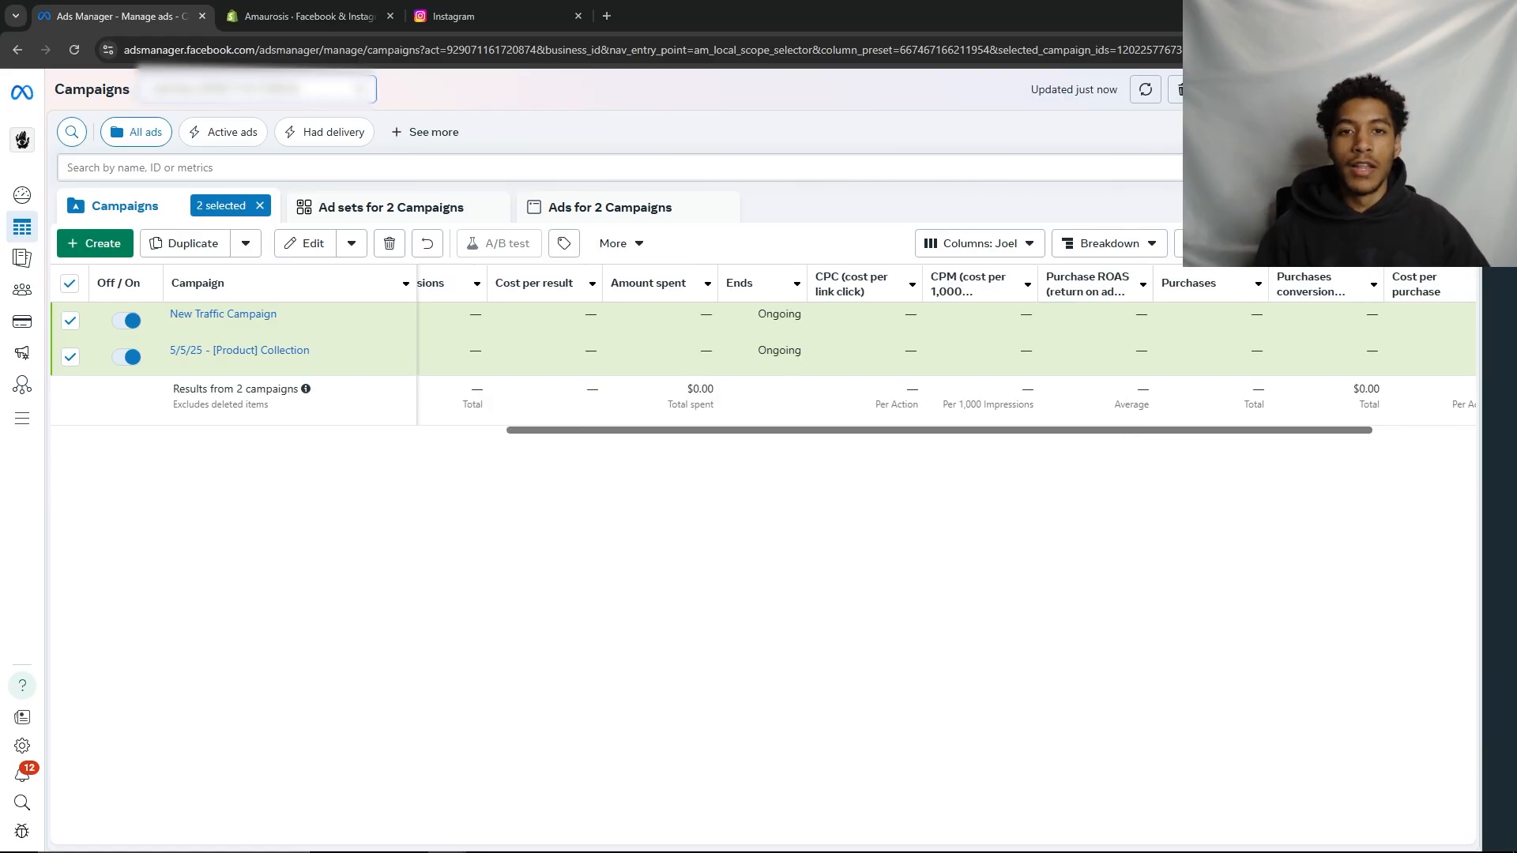